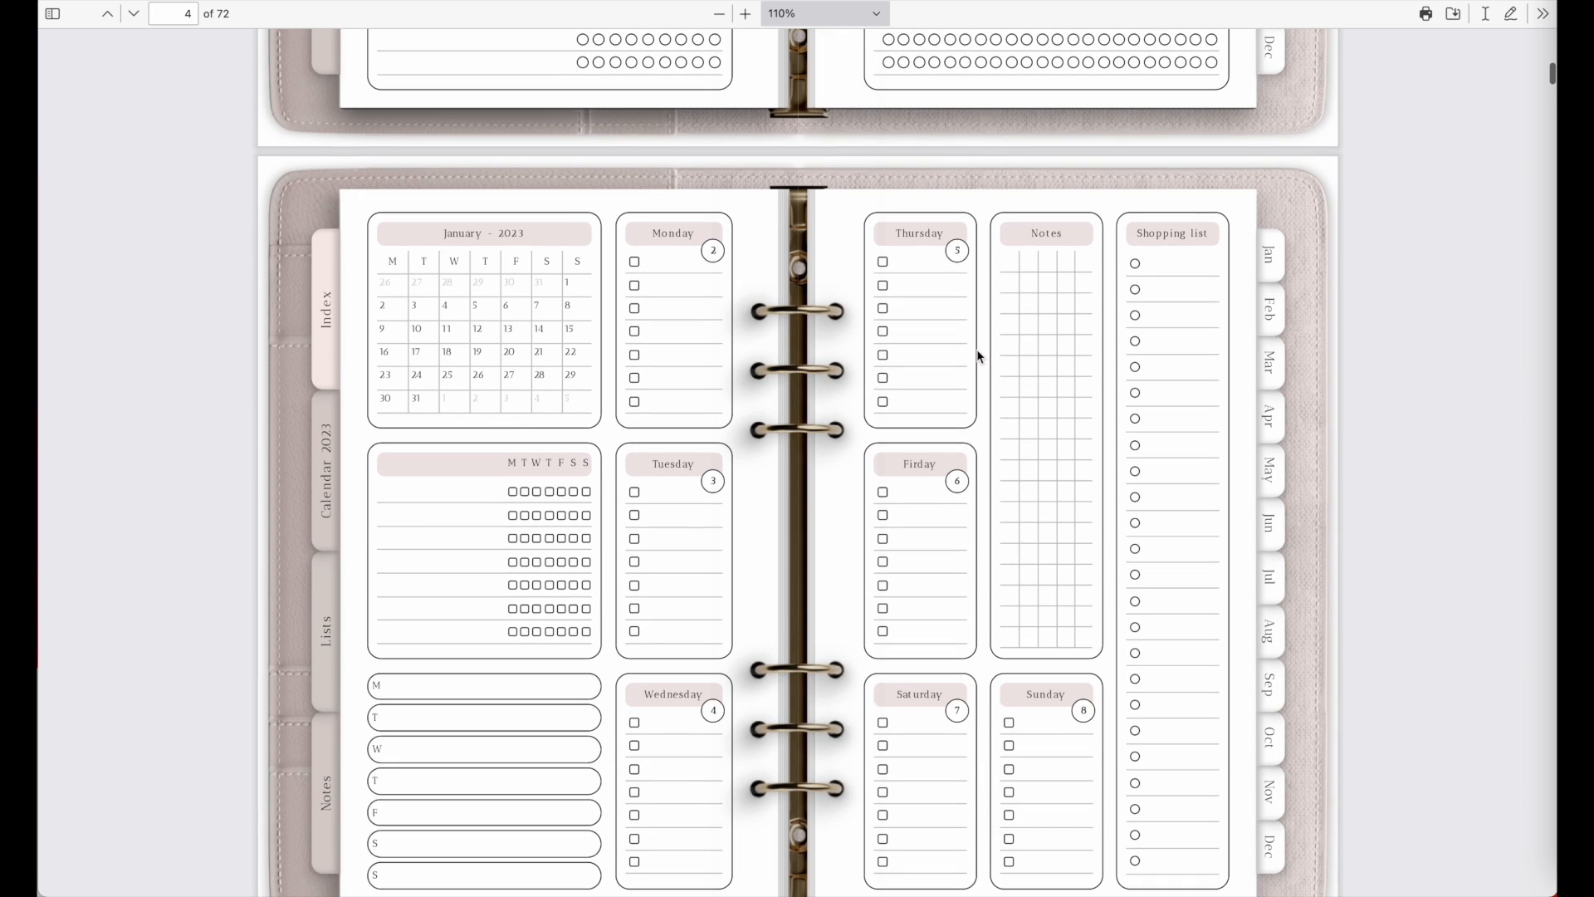
# Step: Look through the January monthly and weekly spreads of the planner PDF, including a close view of the 9–15 January week
pyautogui.scroll(9, 978, 357)
pyautogui.scroll(1, 978, 355)
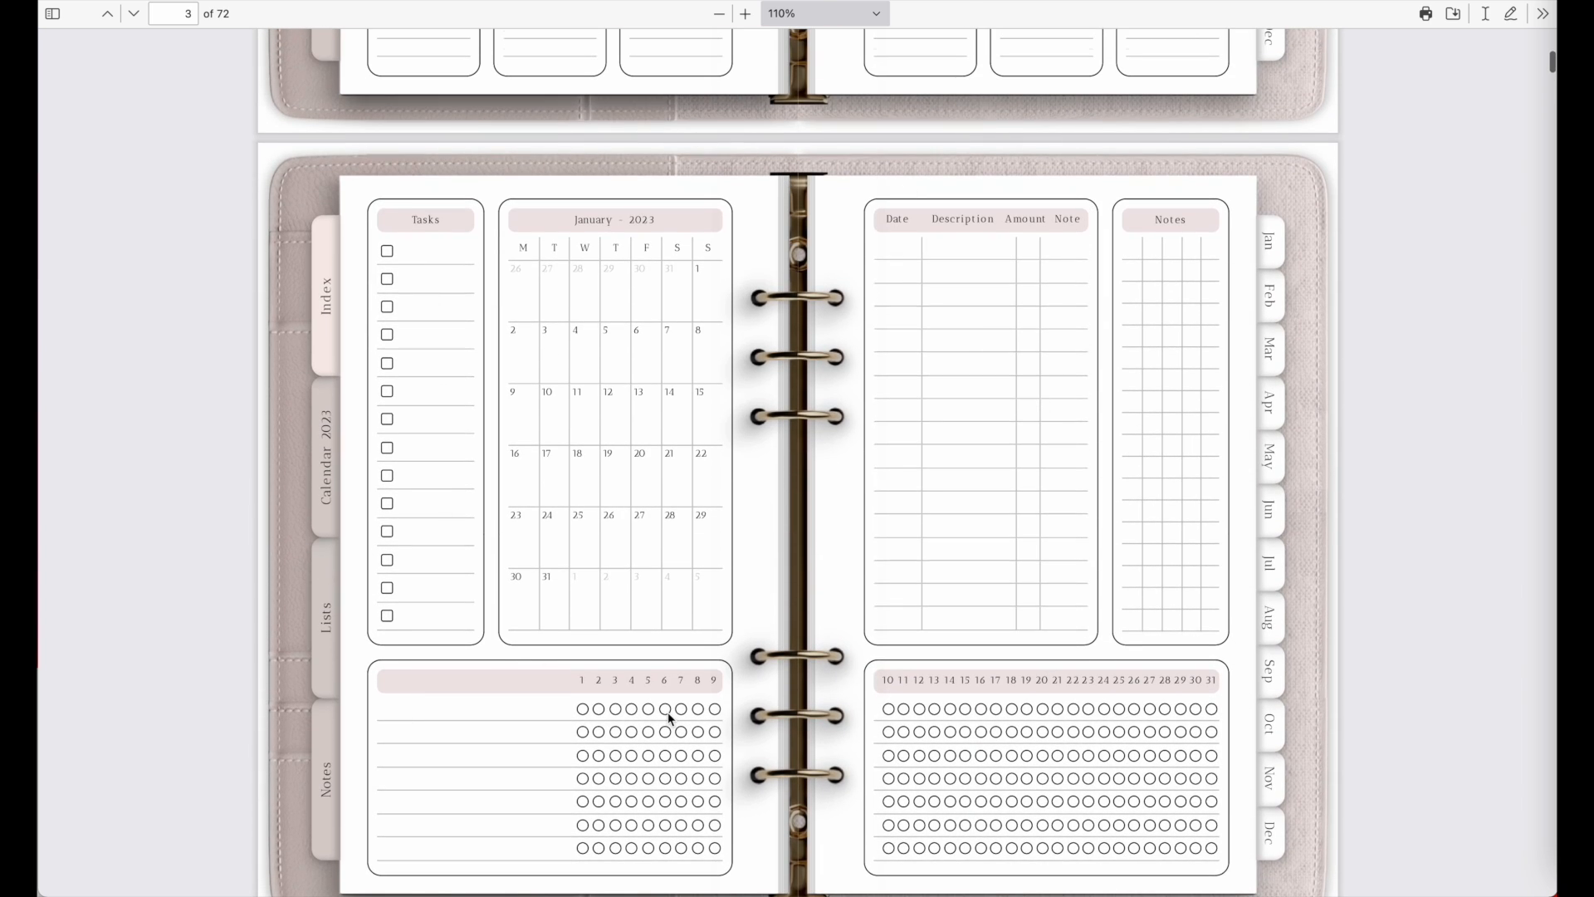
pyautogui.scroll(-12, 651, 722)
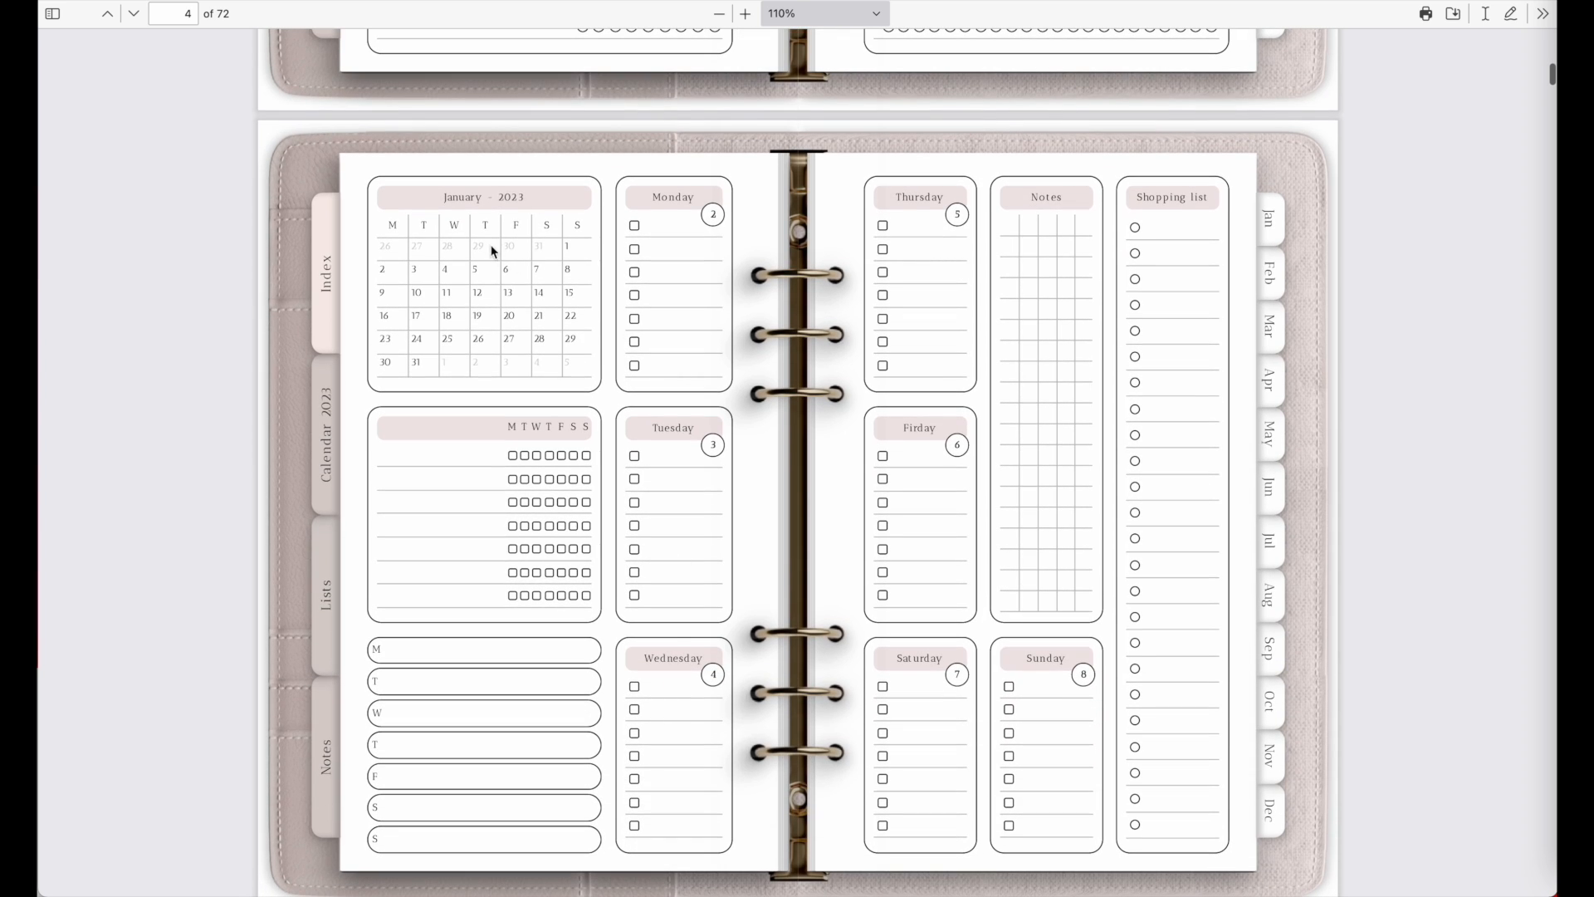
pyautogui.scroll(-6, 682, 758)
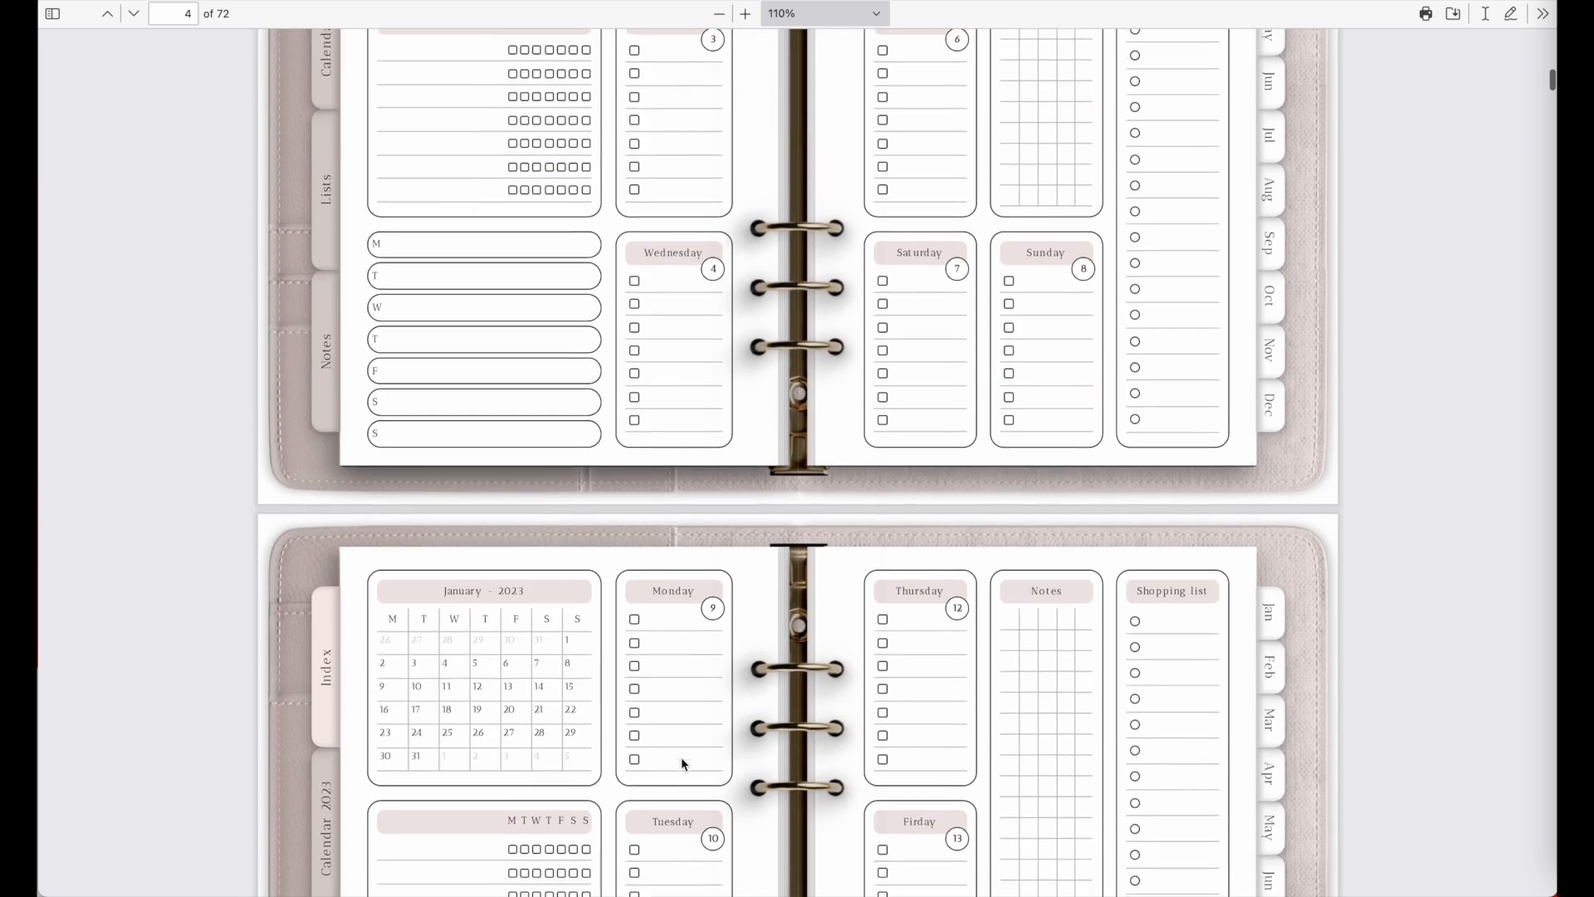
pyautogui.scroll(-7, 681, 756)
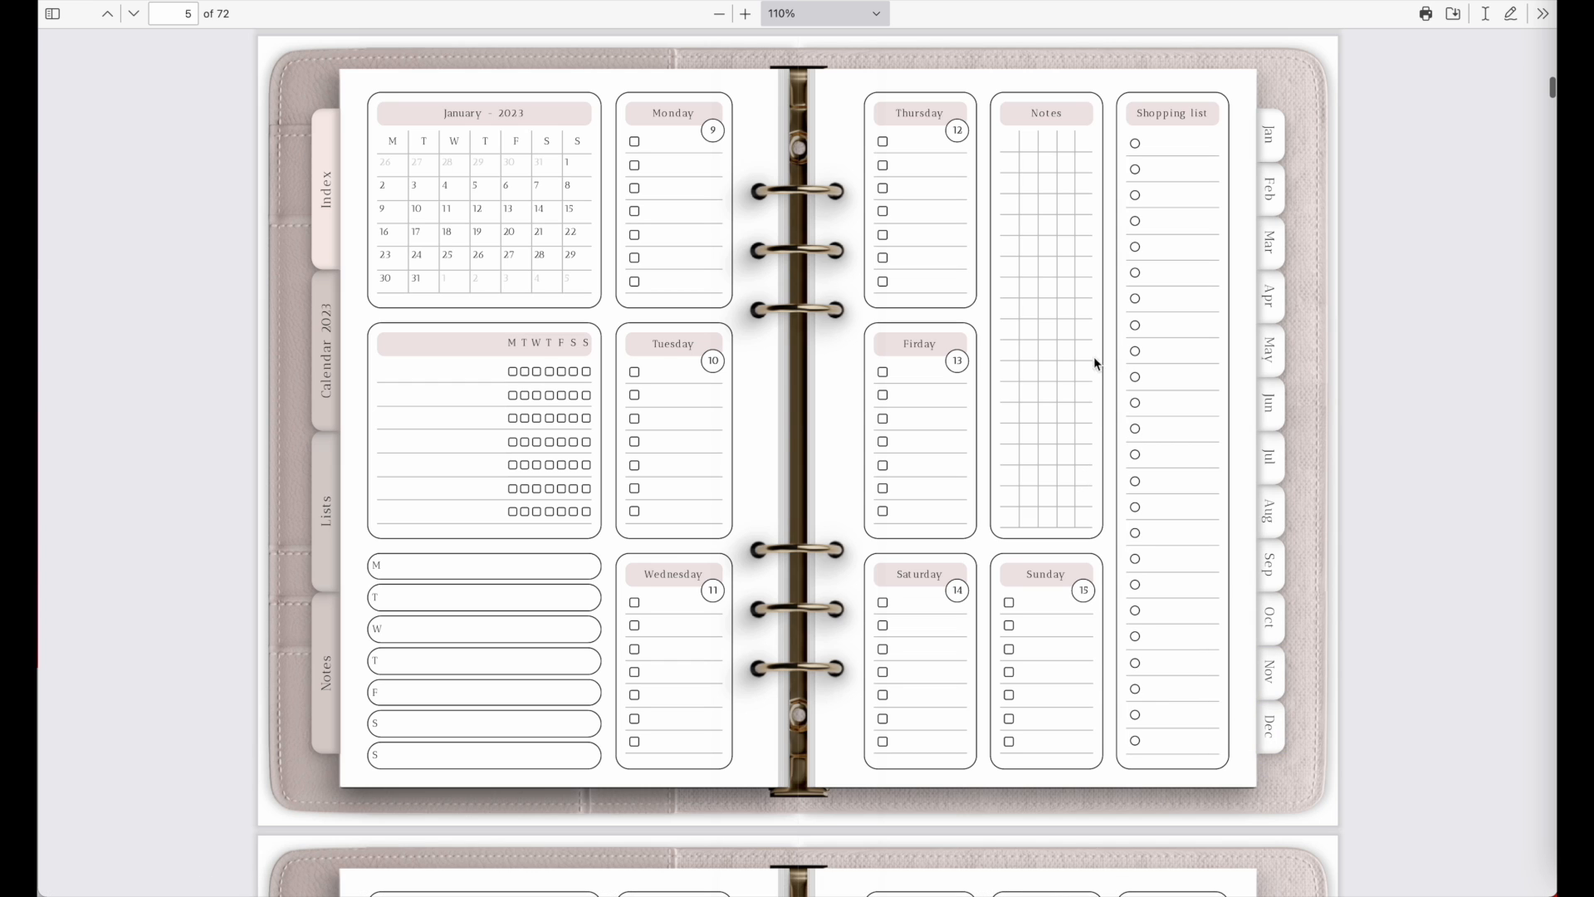
pyautogui.keyDown('ctrl'); pyautogui.scroll(4, 1273, 241); pyautogui.keyUp('ctrl')
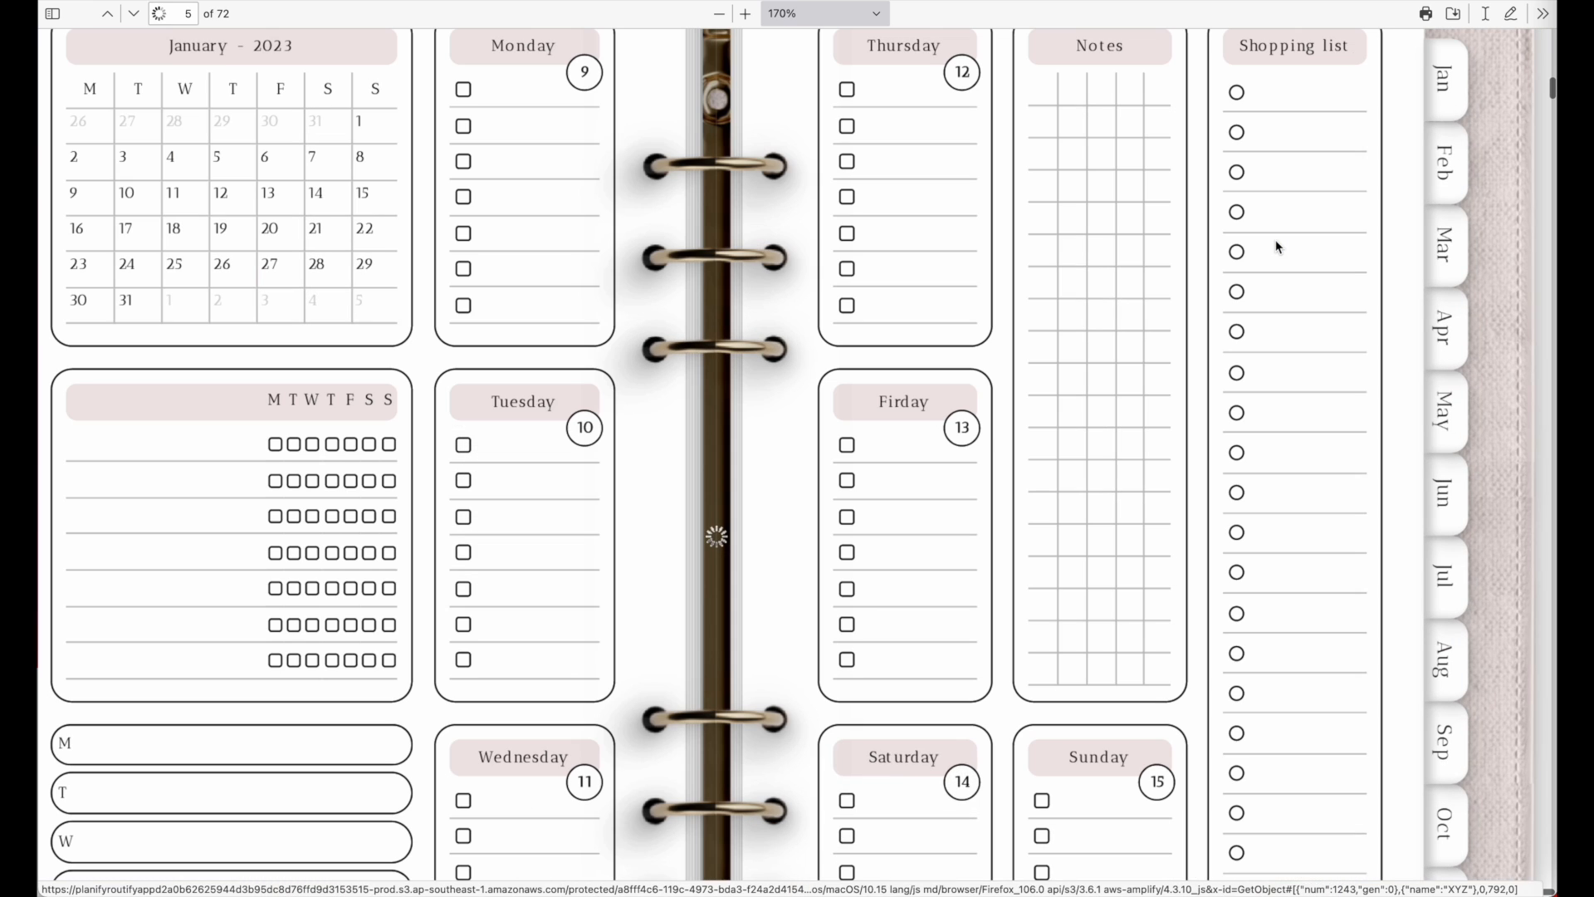
pyautogui.keyDown('ctrl'); pyautogui.scroll(-4, 1458, 219); pyautogui.keyUp('ctrl')
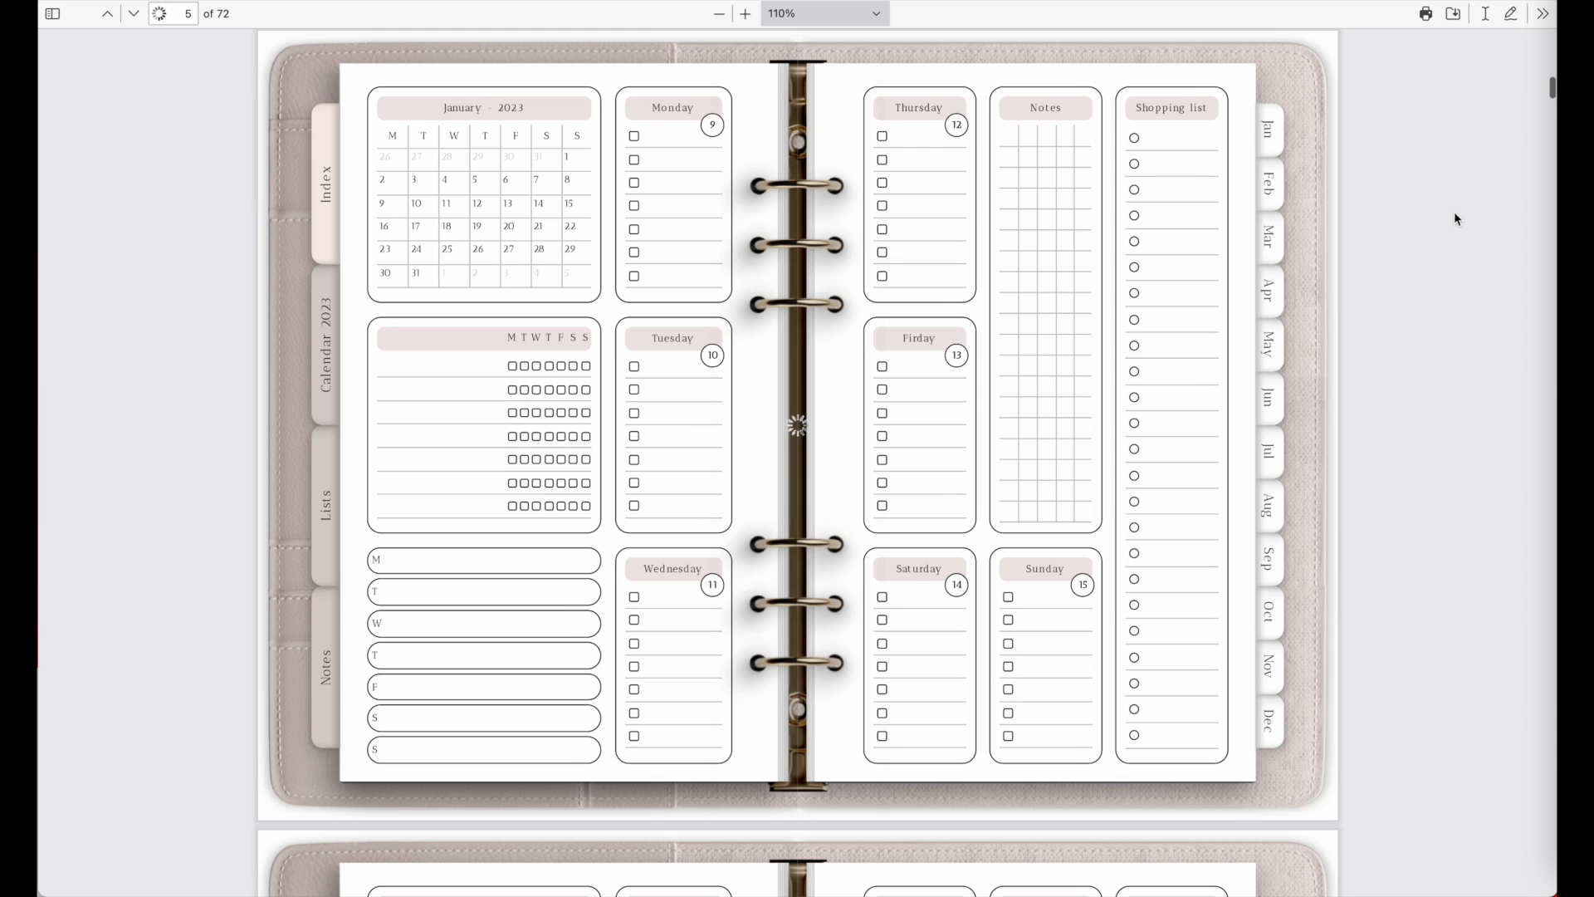
# Step: Follow the planner's tab links to March, April, May, Calendar 2023, Lists, Notes and Index
pyautogui.click(1274, 241)
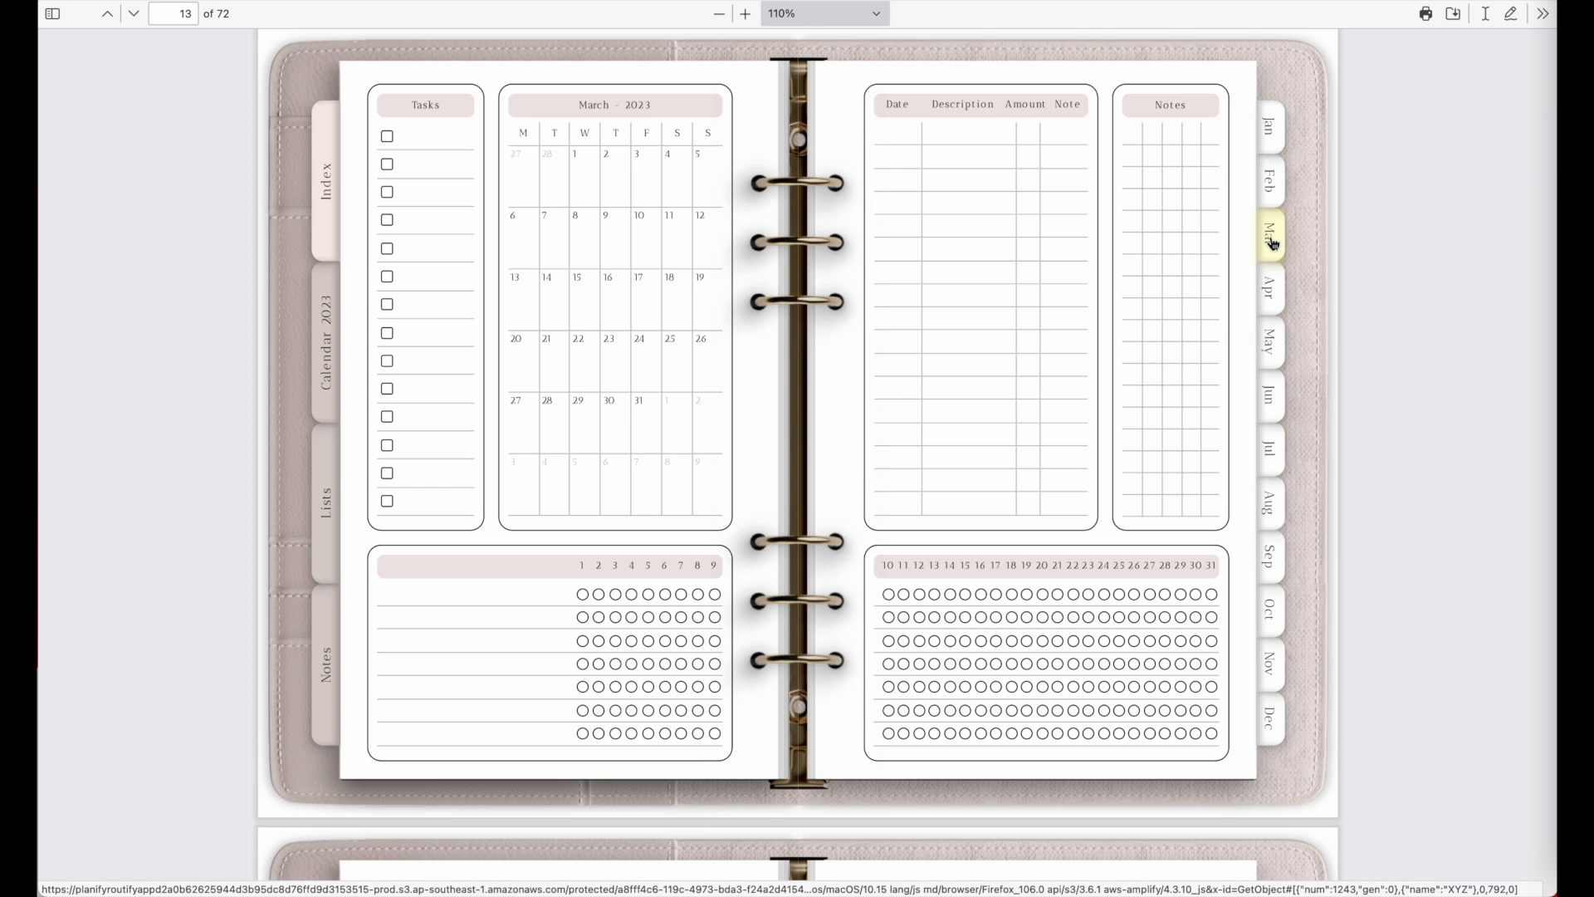
pyautogui.click(1269, 304)
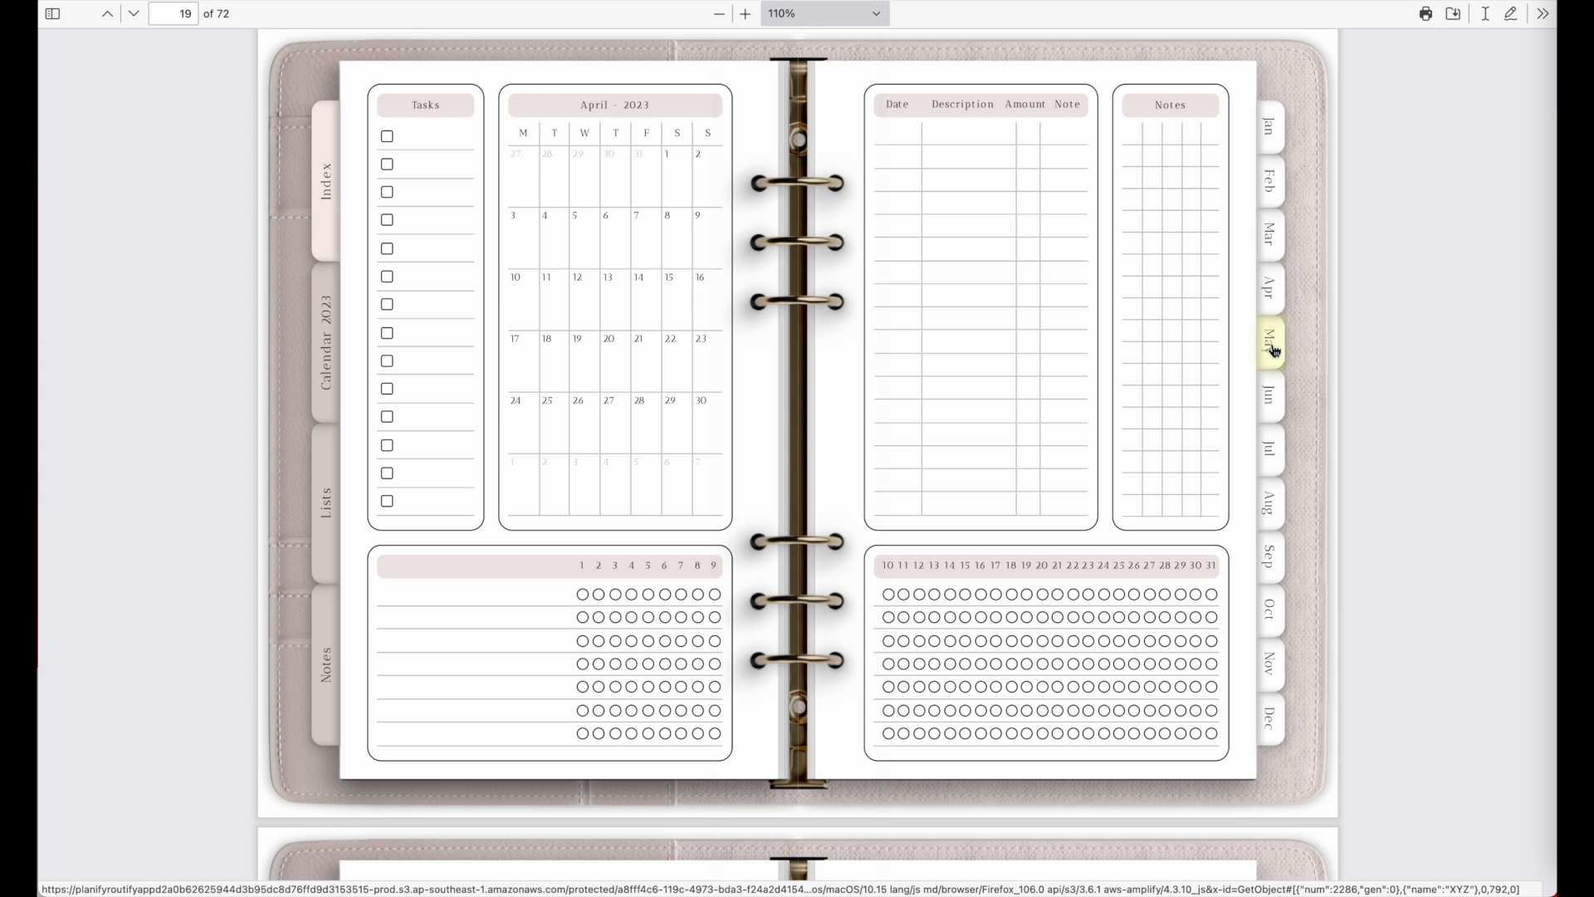
pyautogui.click(1272, 344)
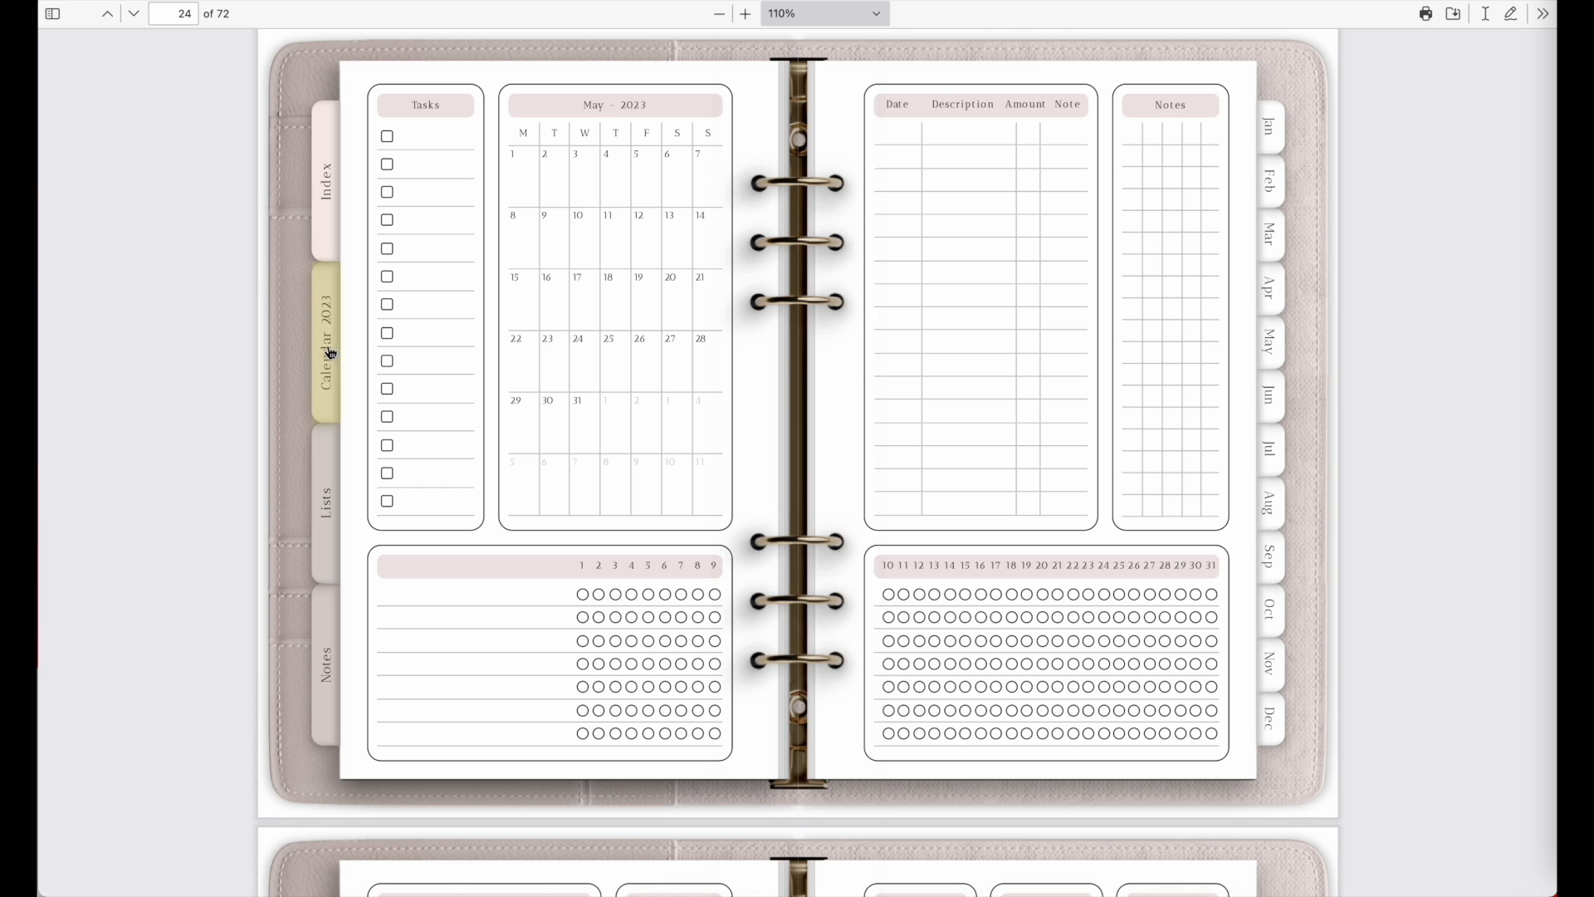
pyautogui.click(328, 353)
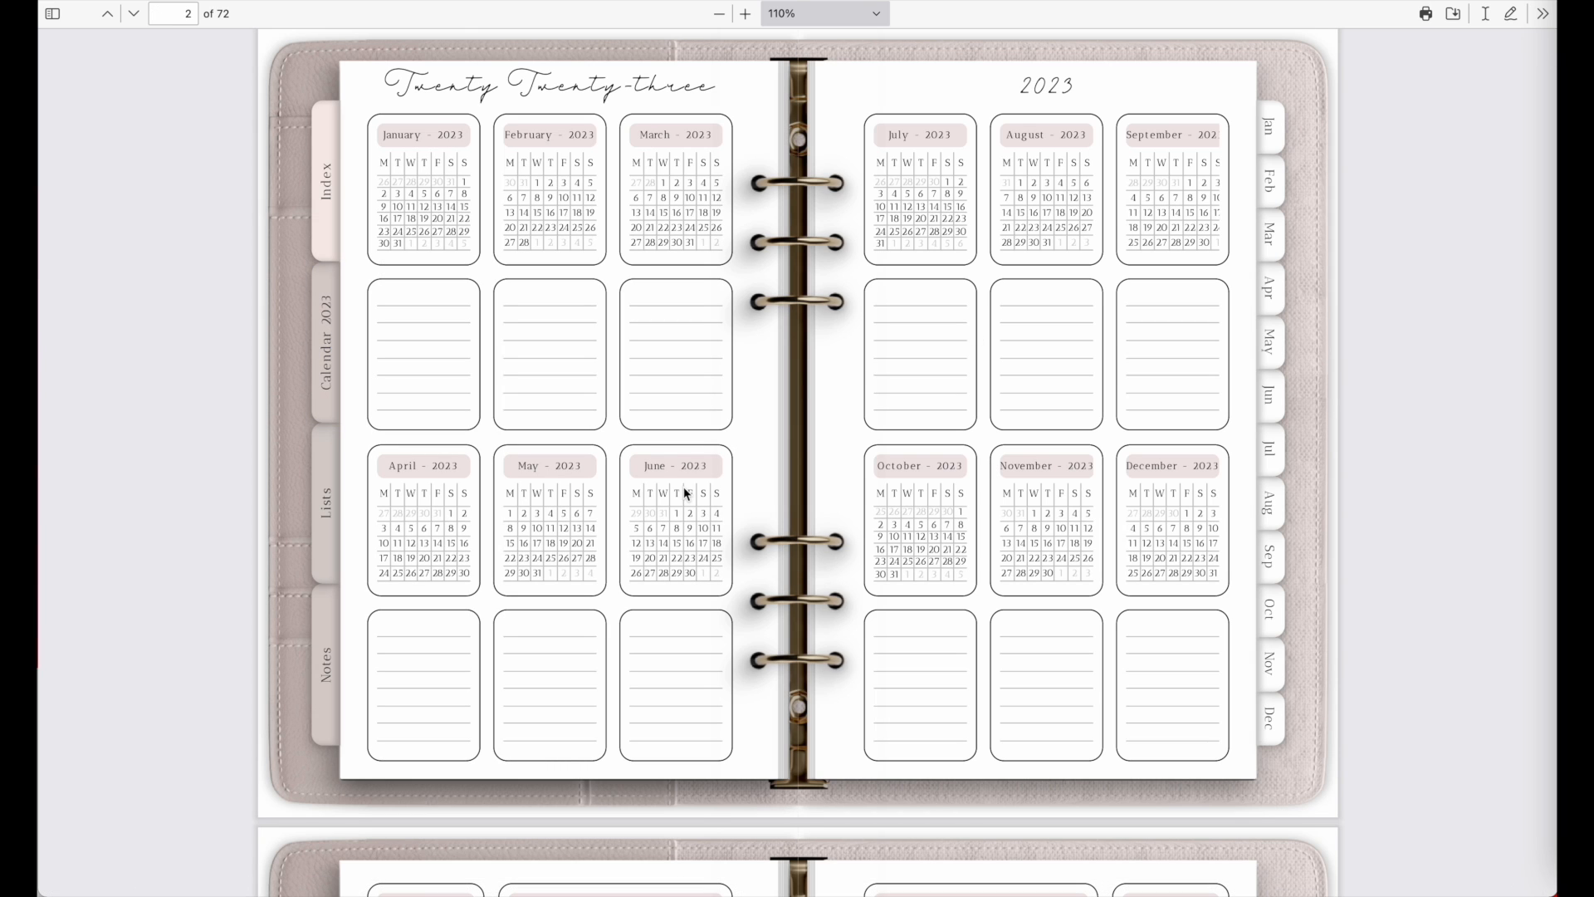
pyautogui.click(322, 529)
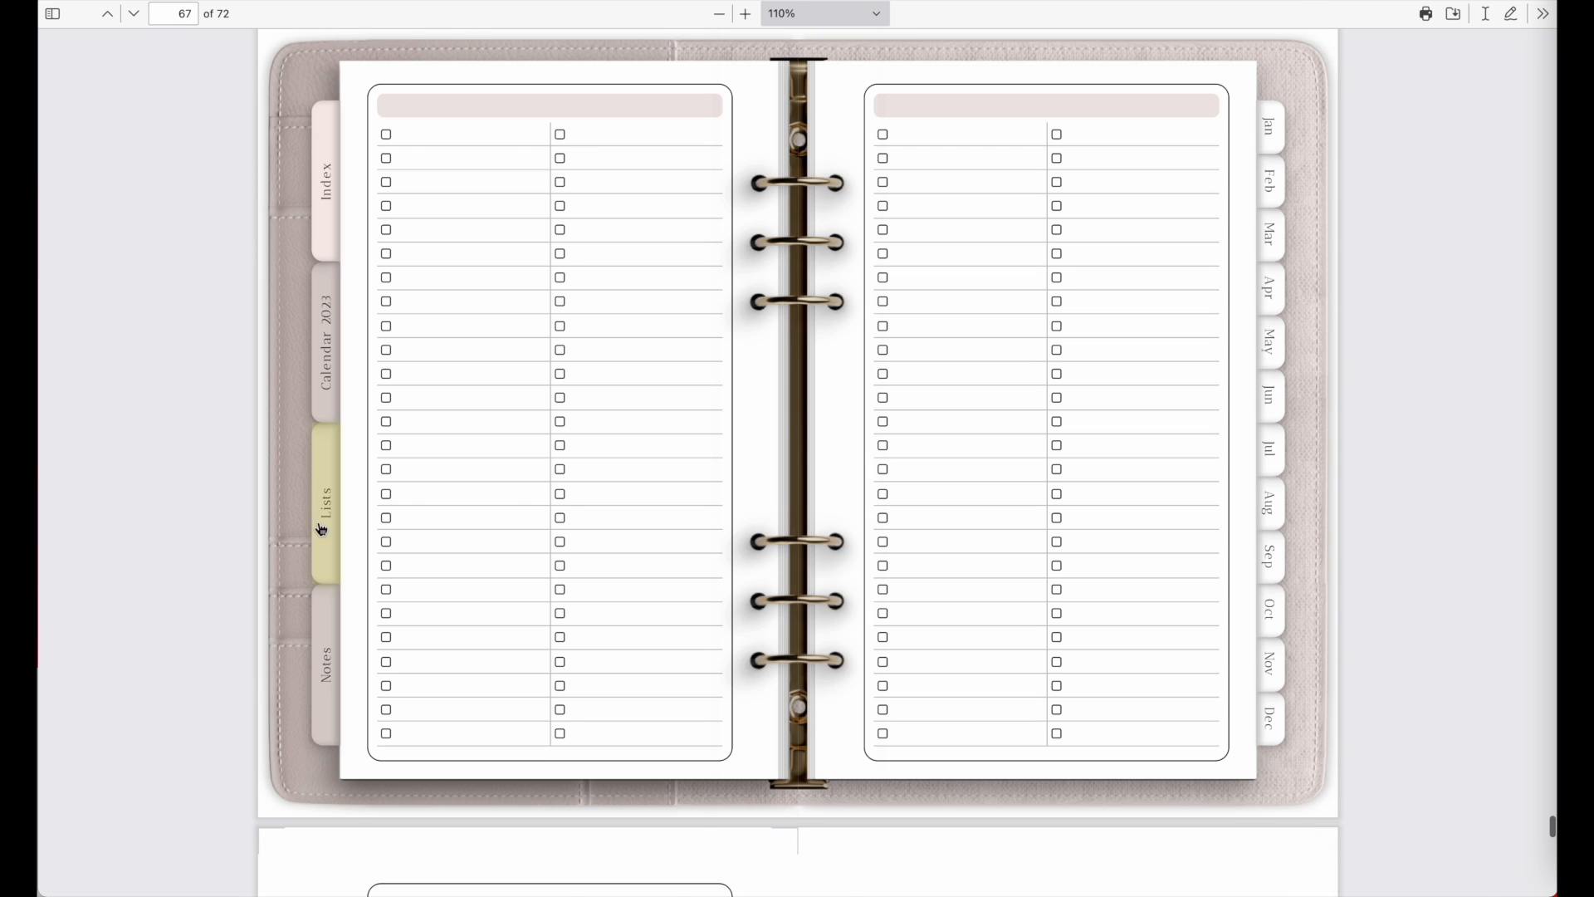
pyautogui.click(320, 654)
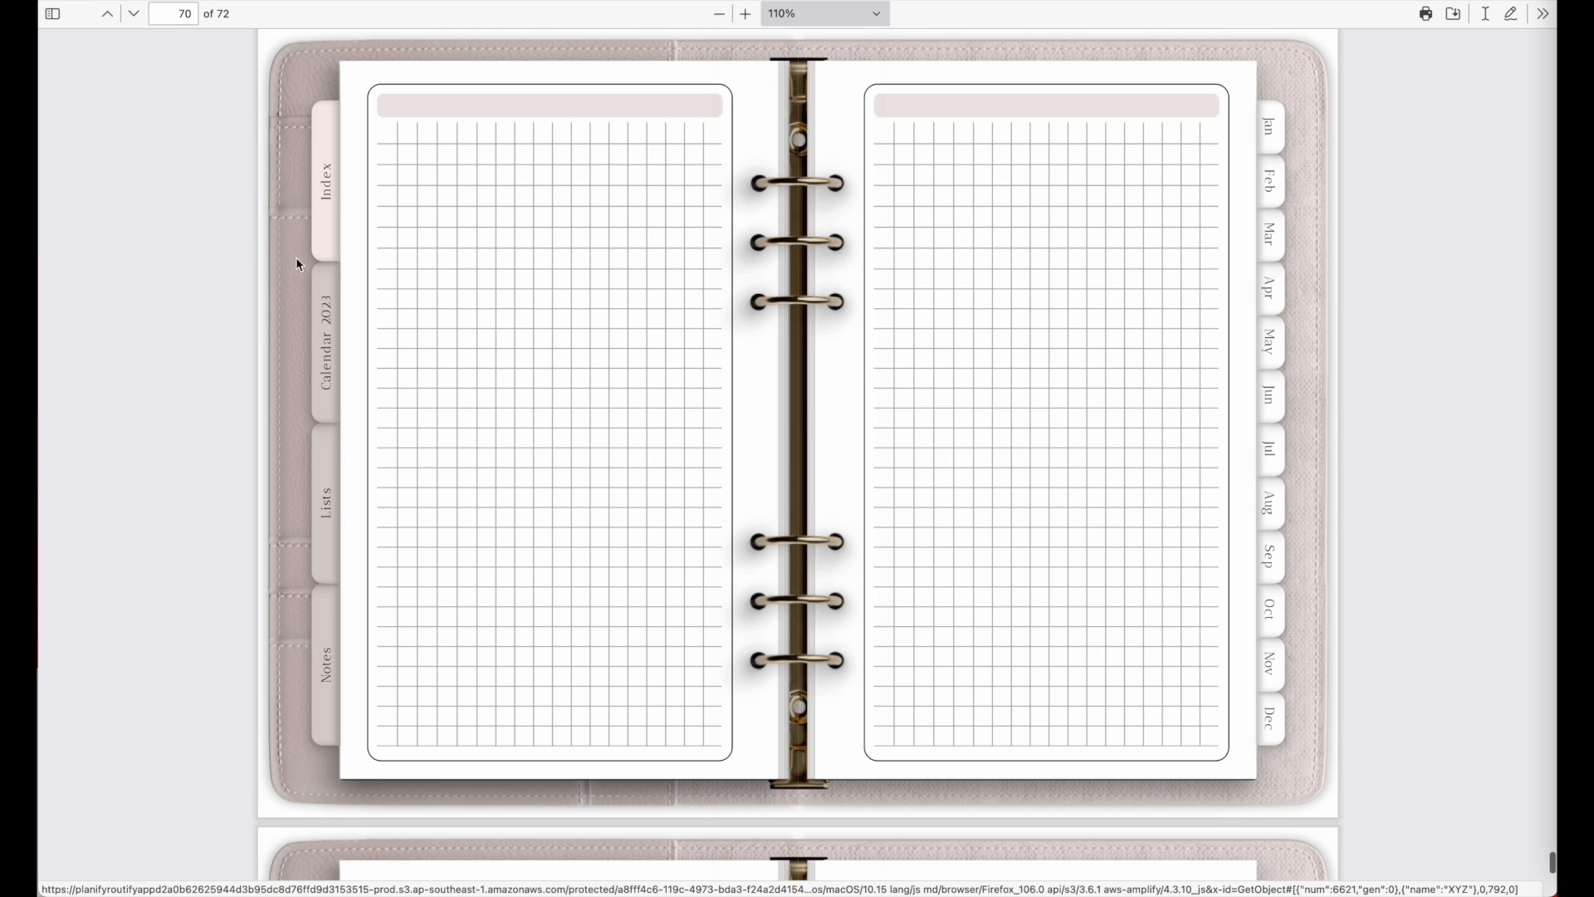
pyautogui.click(325, 196)
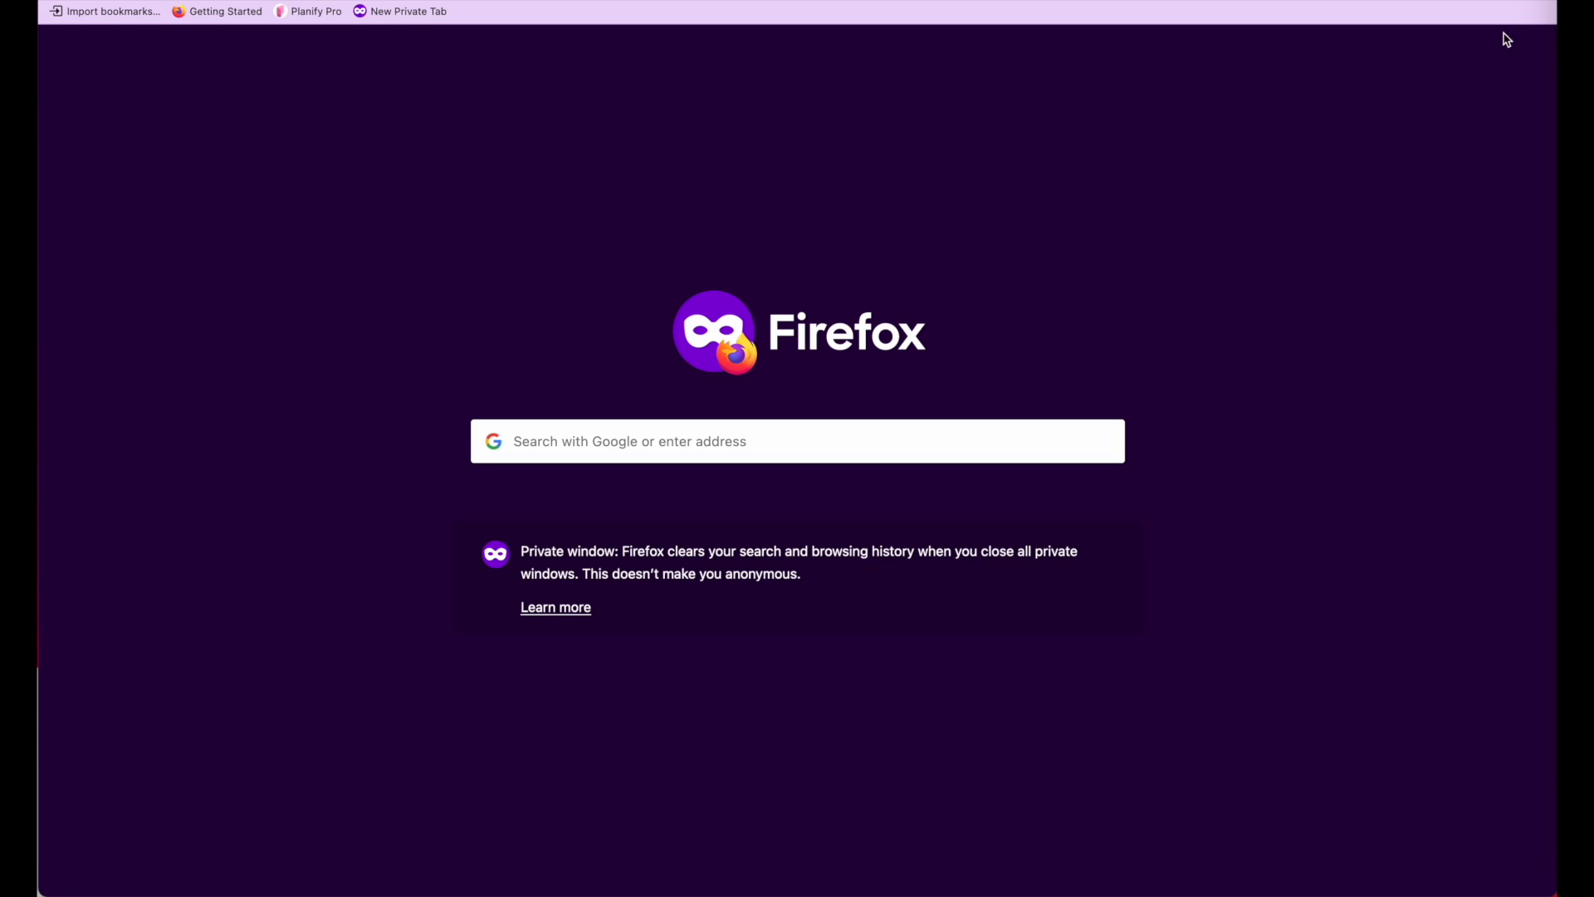
# Step: Switch to Planify Pro, start a new planner from scratch and close the page search bar
pyautogui.click(1532, 1)
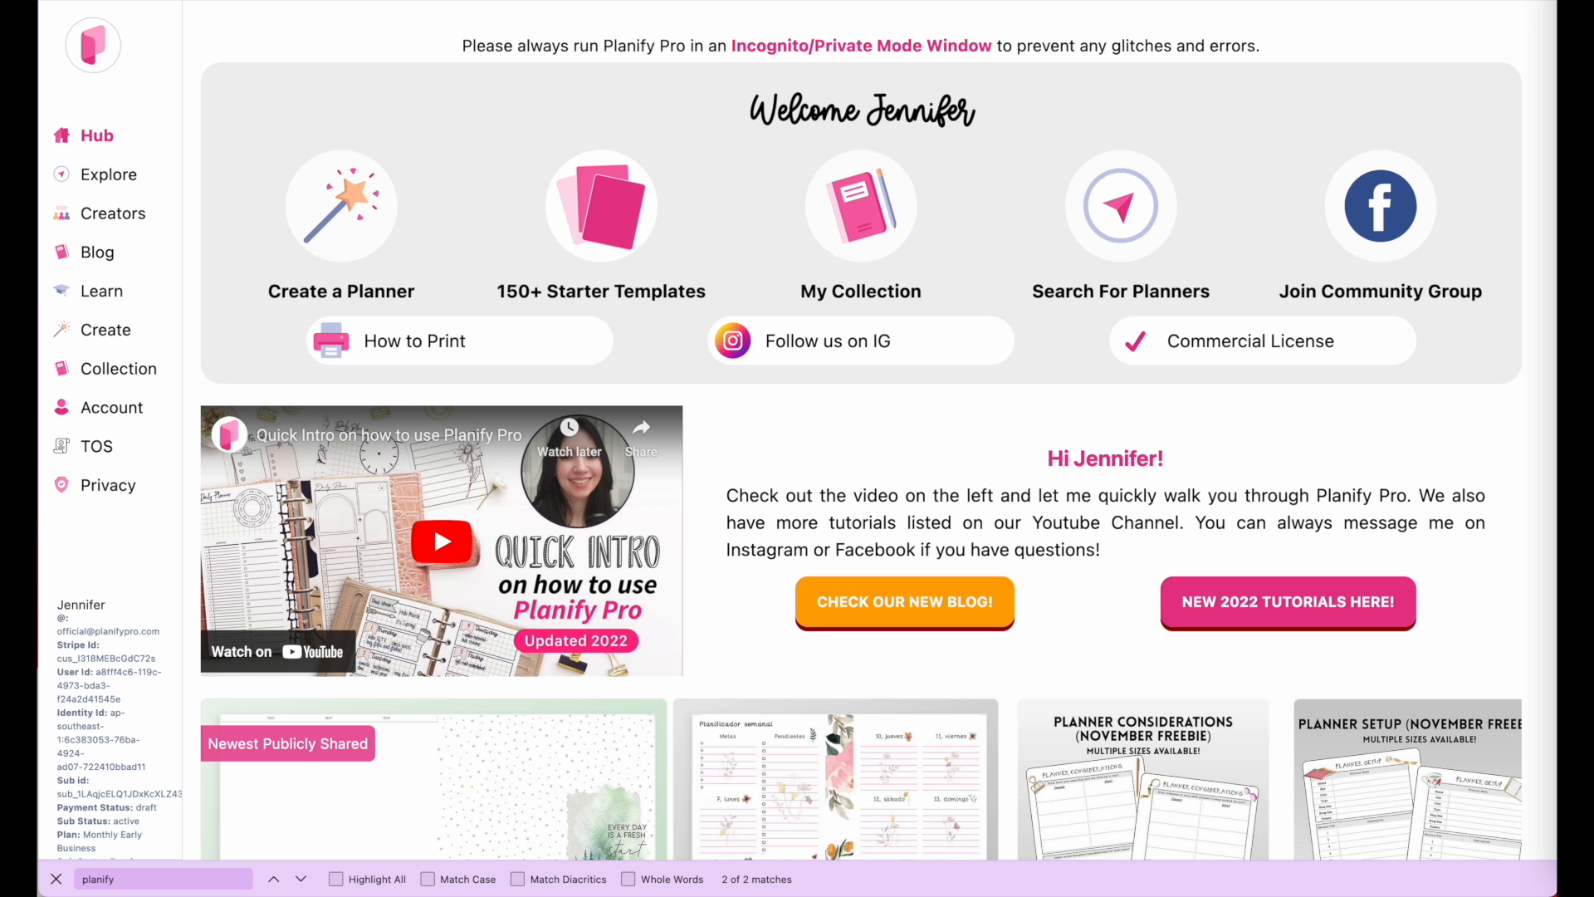
pyautogui.click(332, 218)
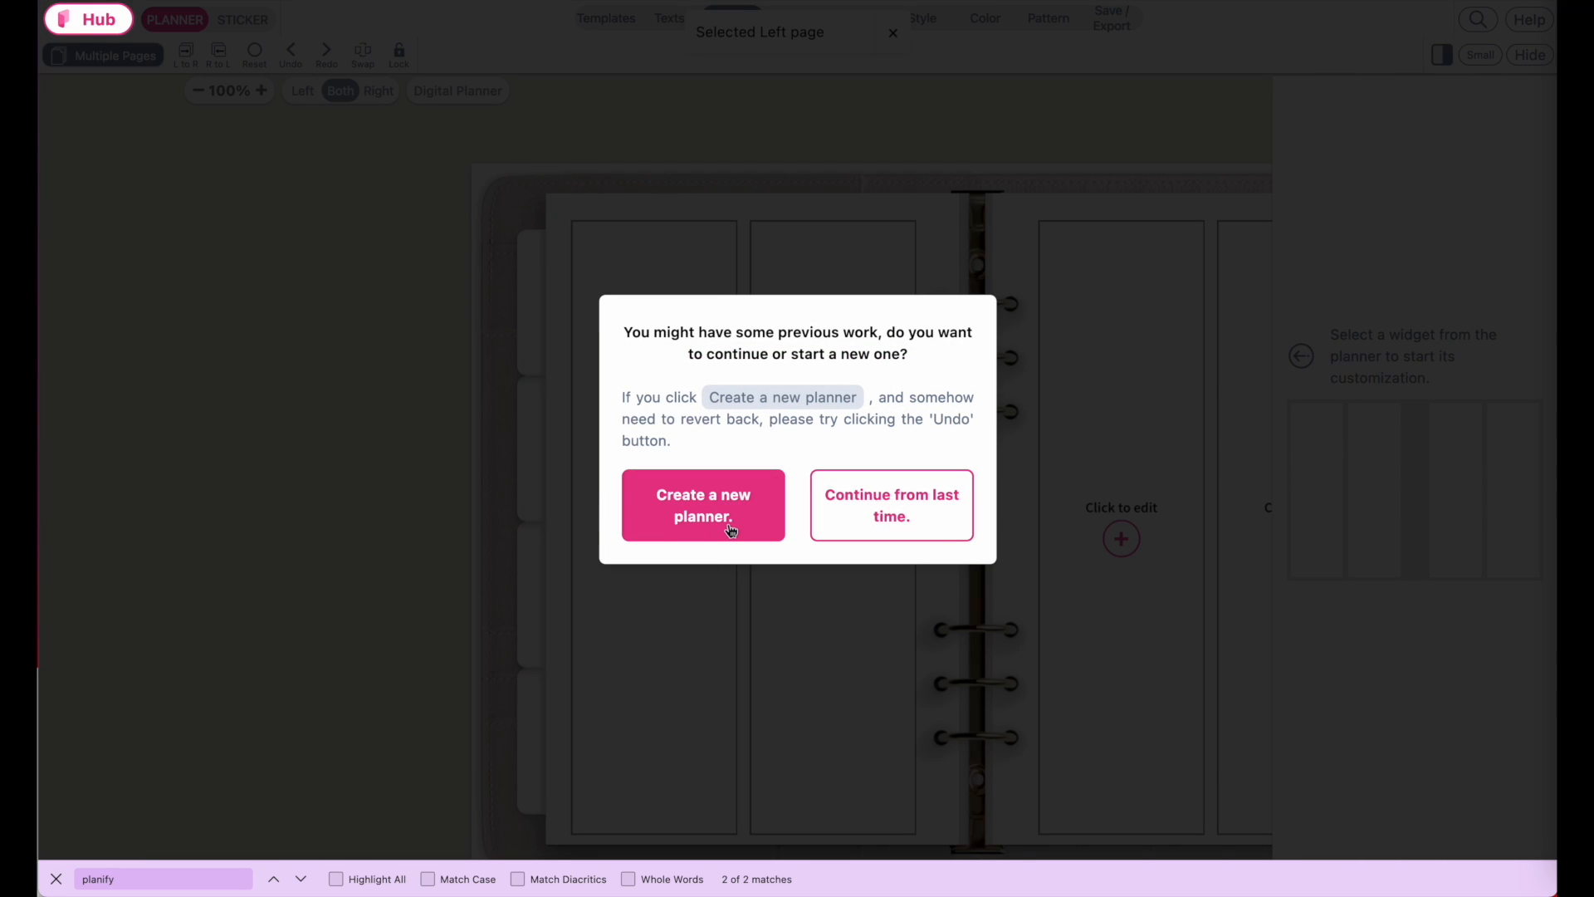
pyautogui.click(736, 524)
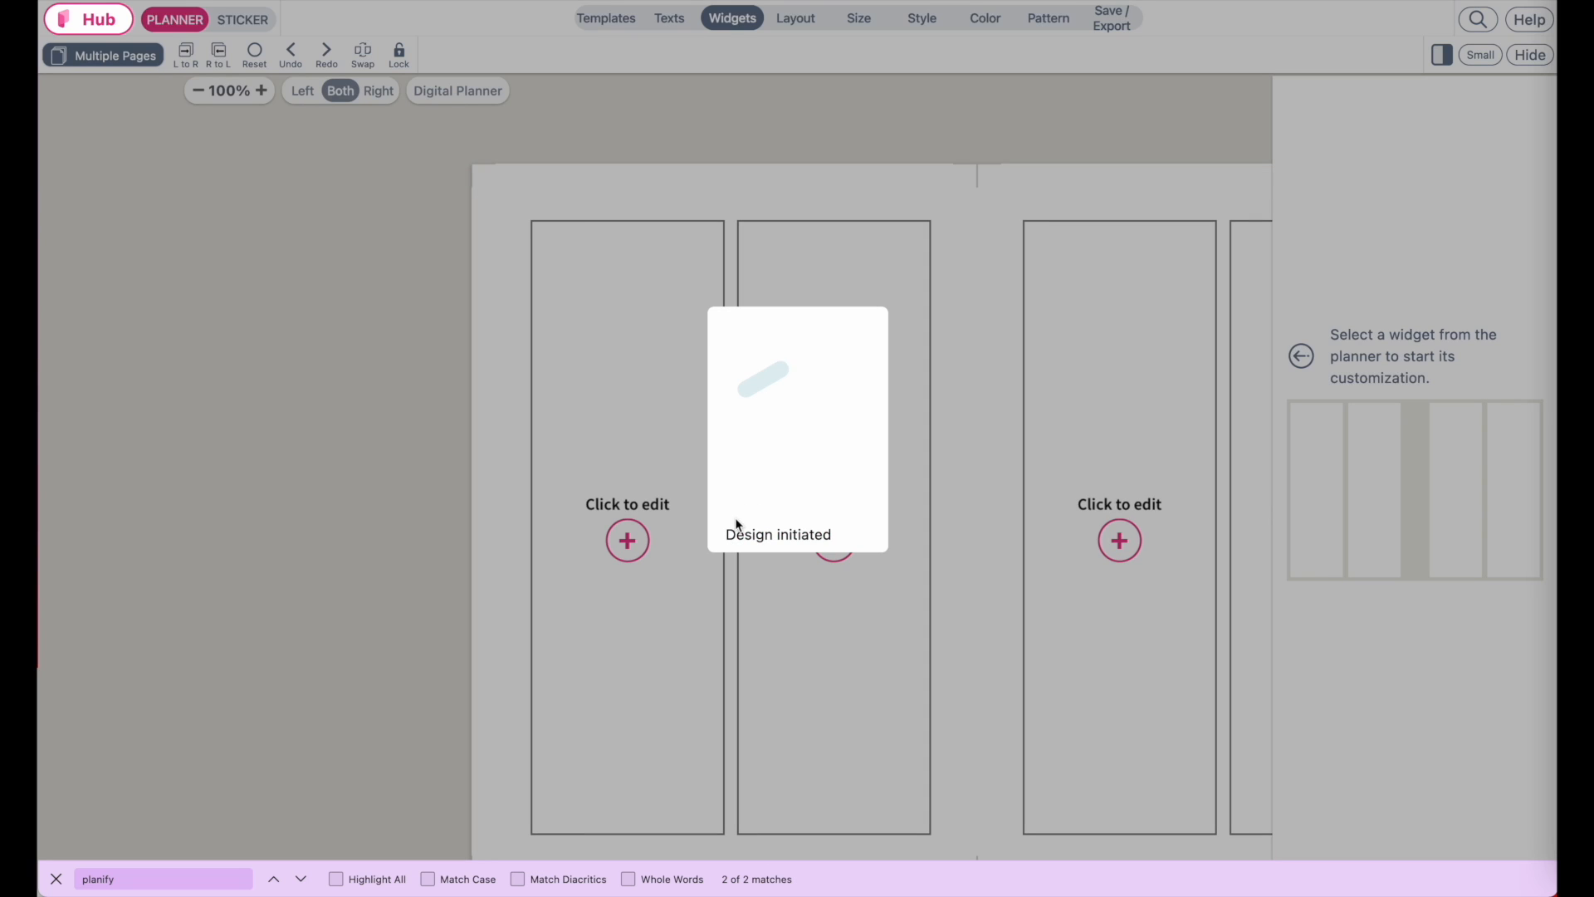
pyautogui.click(55, 878)
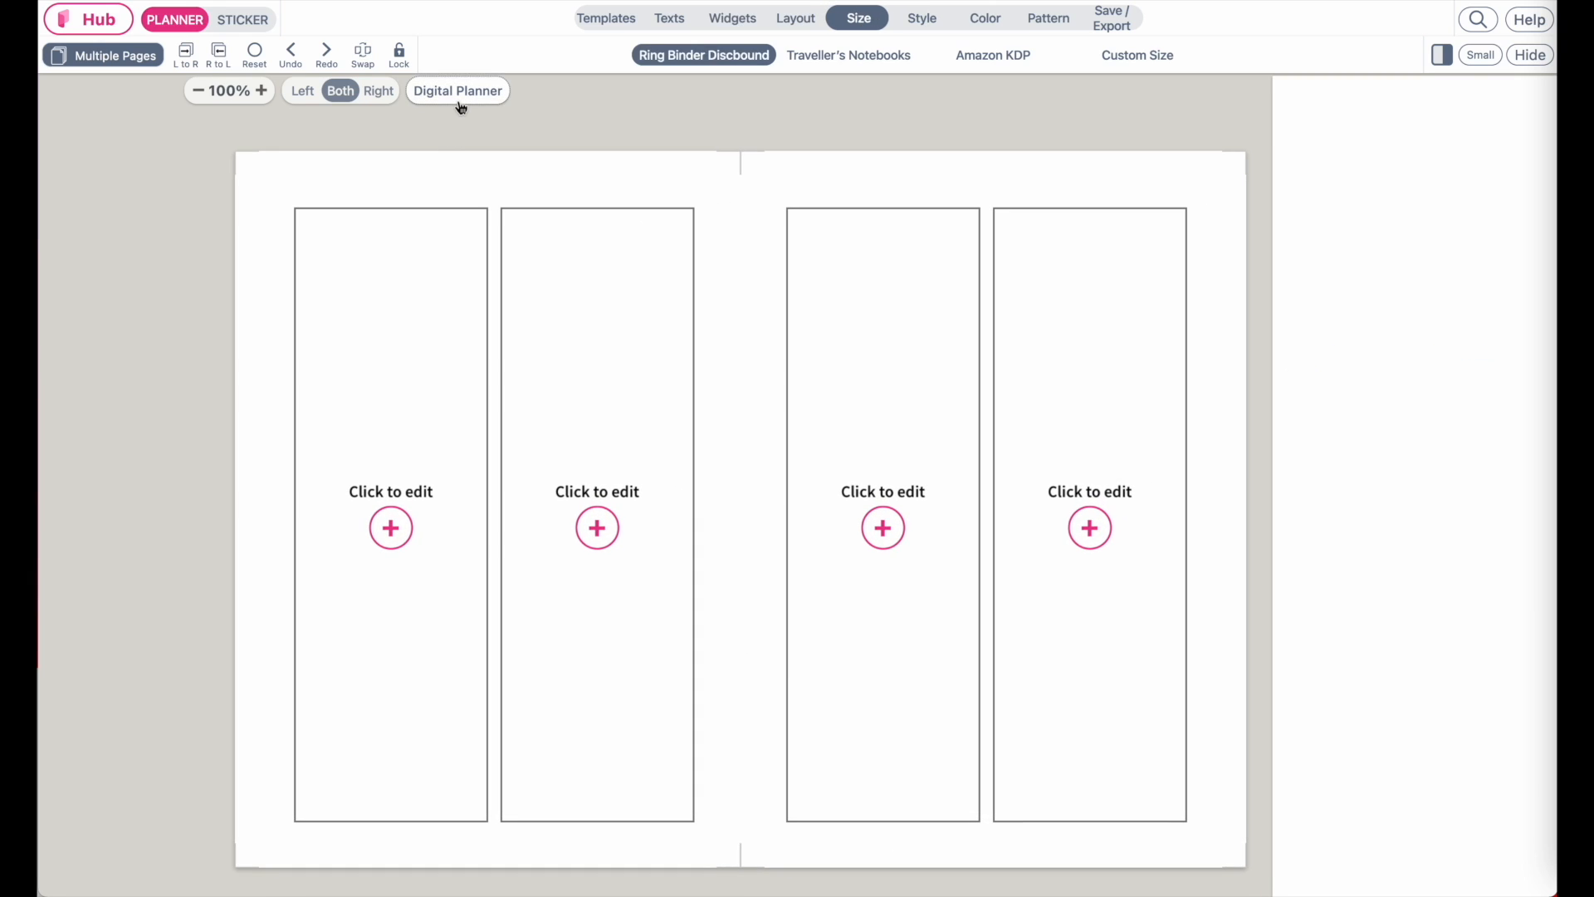
# Step: Apply the Digital Planner page size and show the digital planner layer on the spread
pyautogui.click(1421, 217)
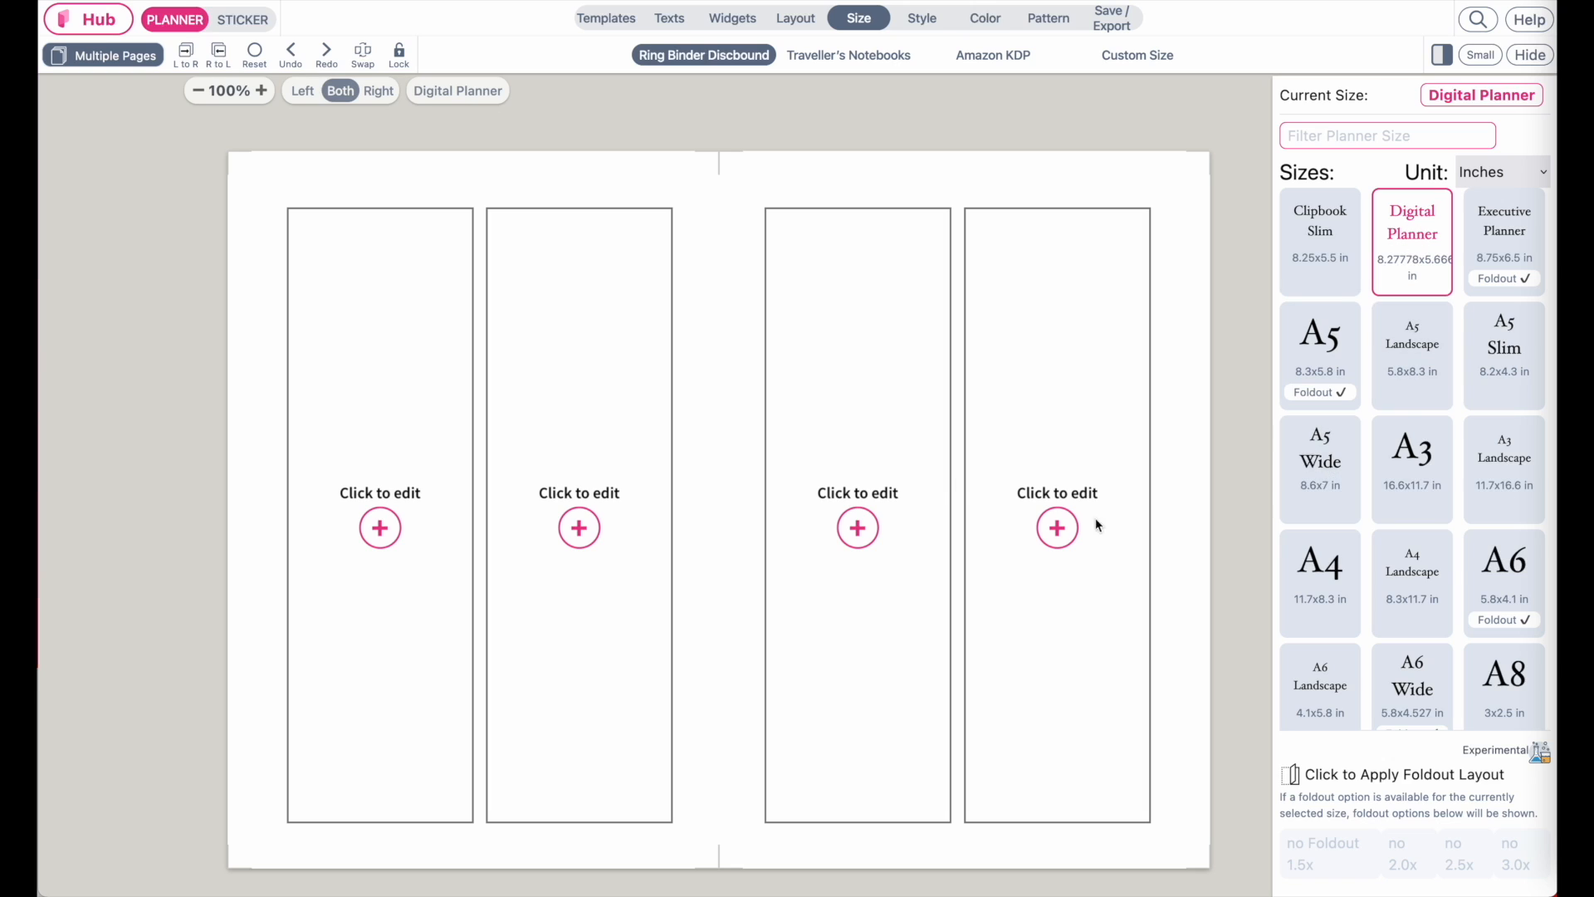
pyautogui.click(791, 23)
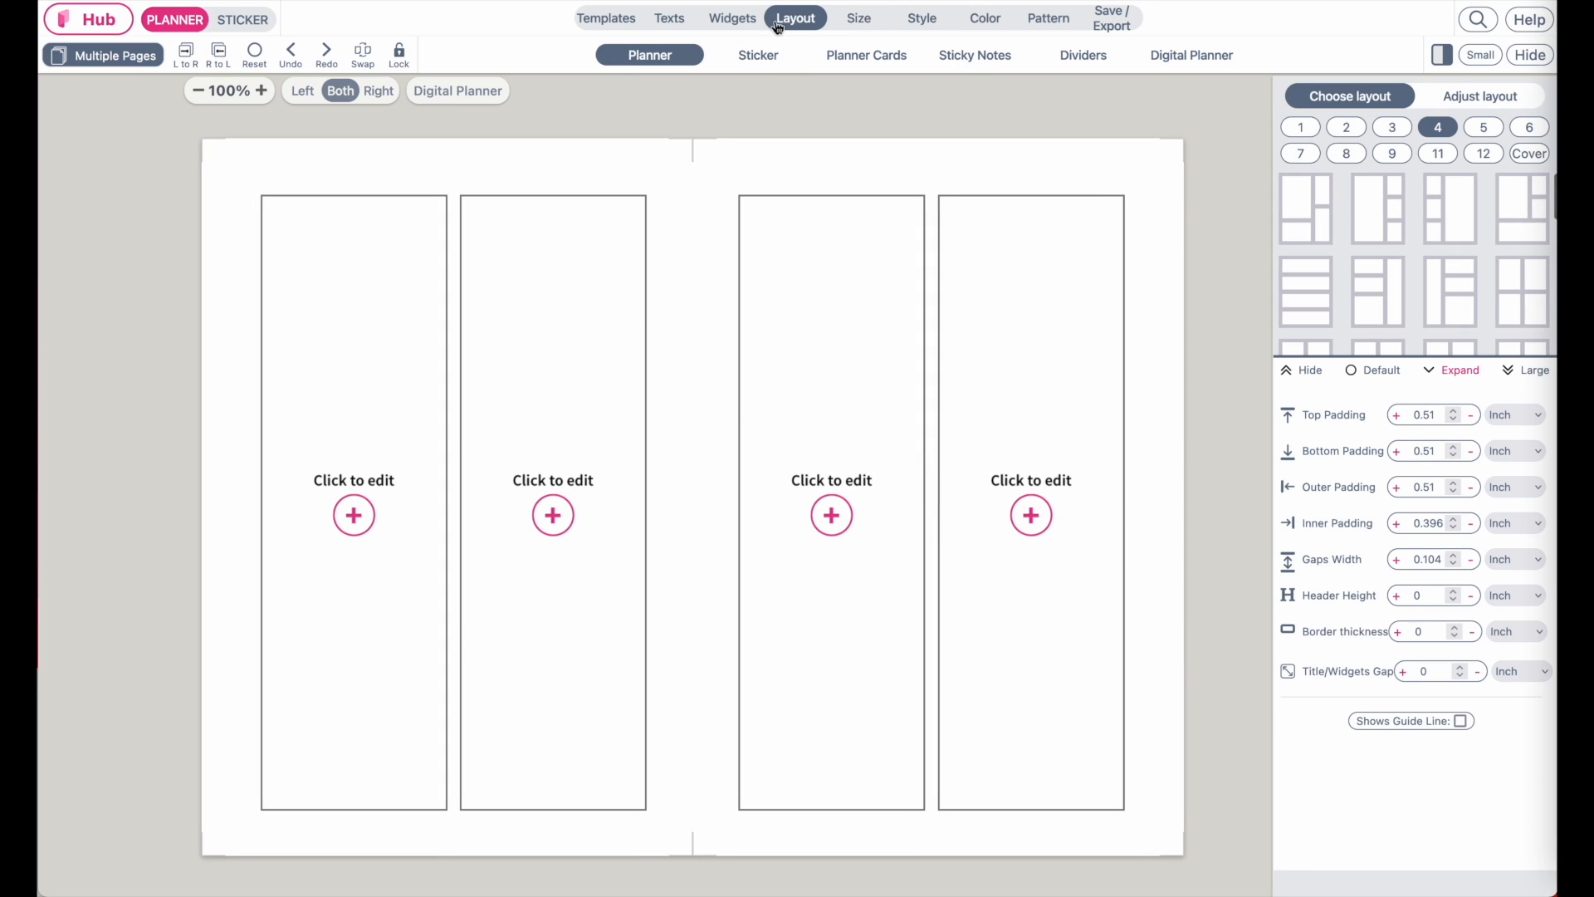
pyautogui.click(1182, 58)
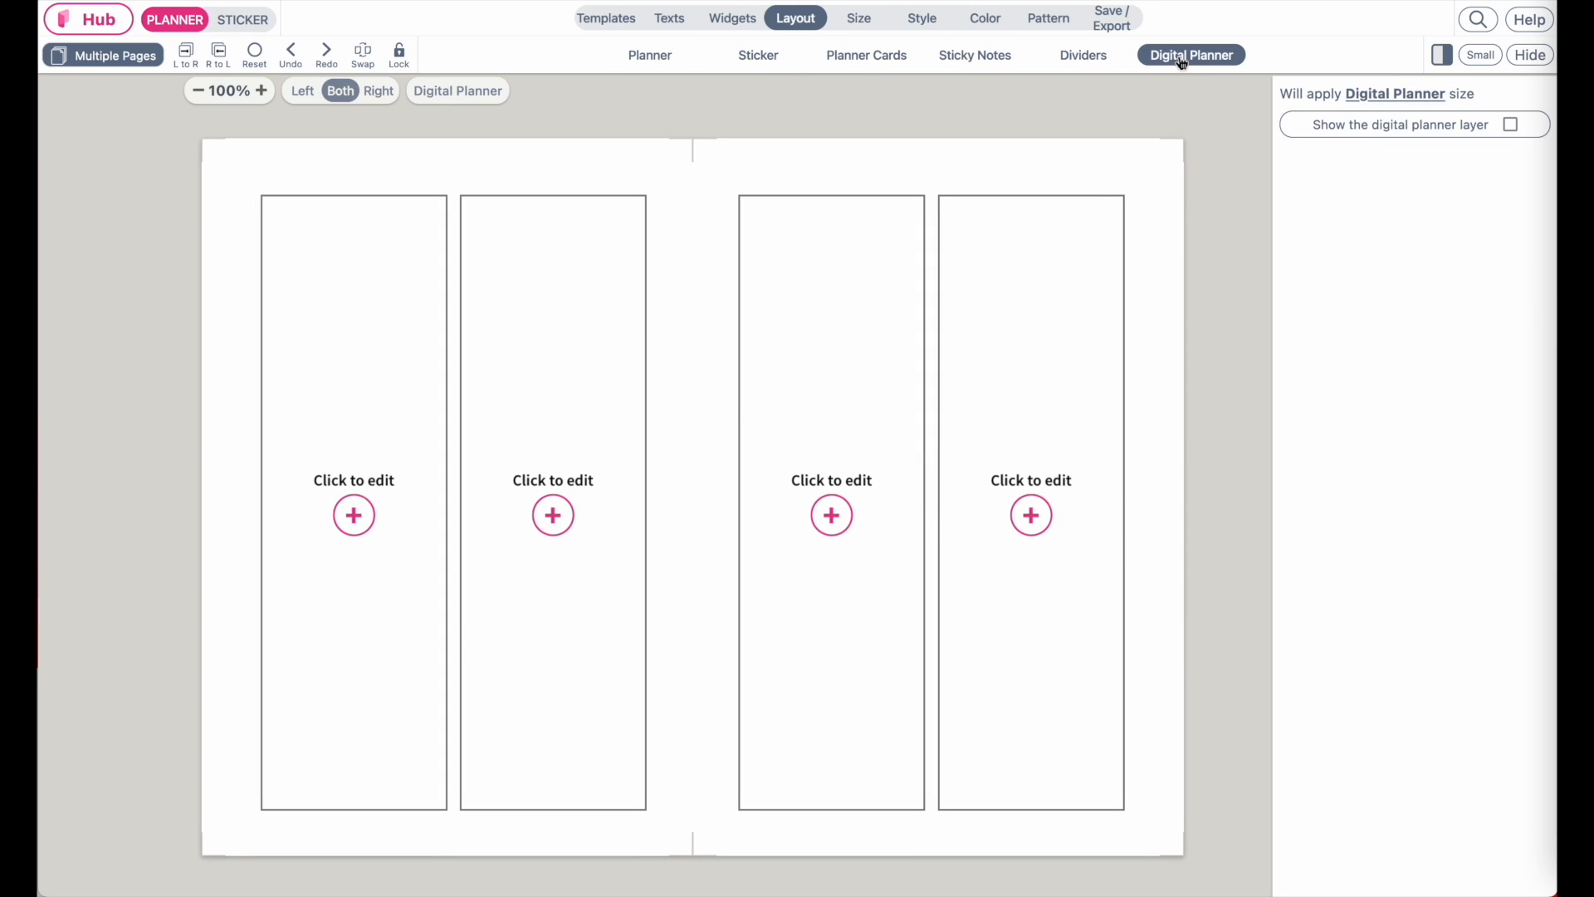
pyautogui.click(1510, 126)
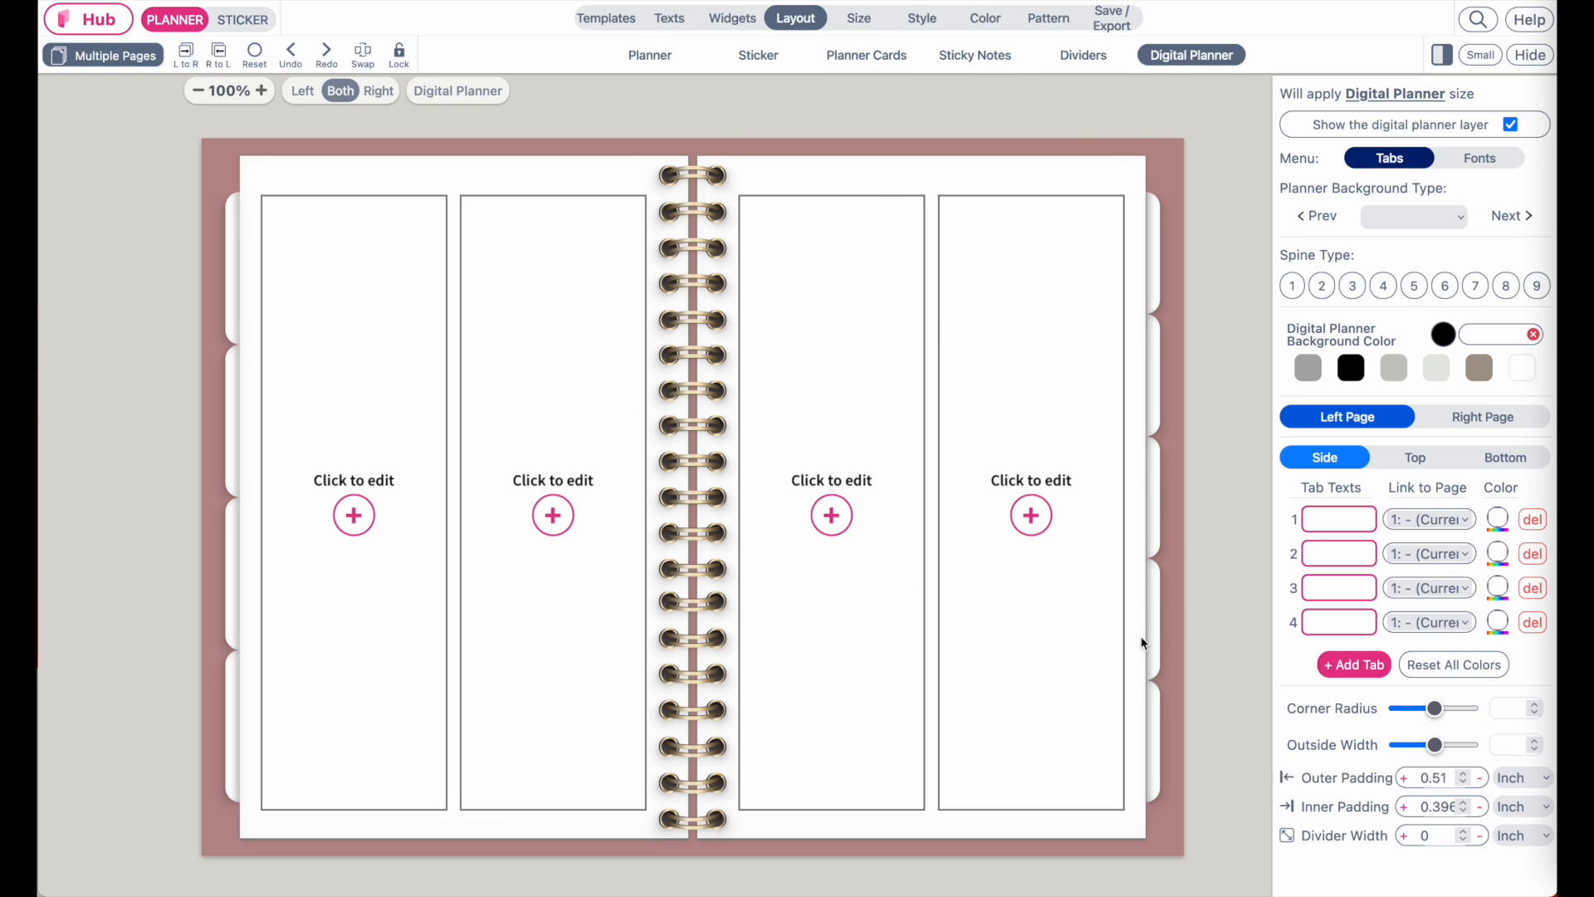
# Step: Browse the planner background types and choose Beige
pyautogui.click(1517, 217)
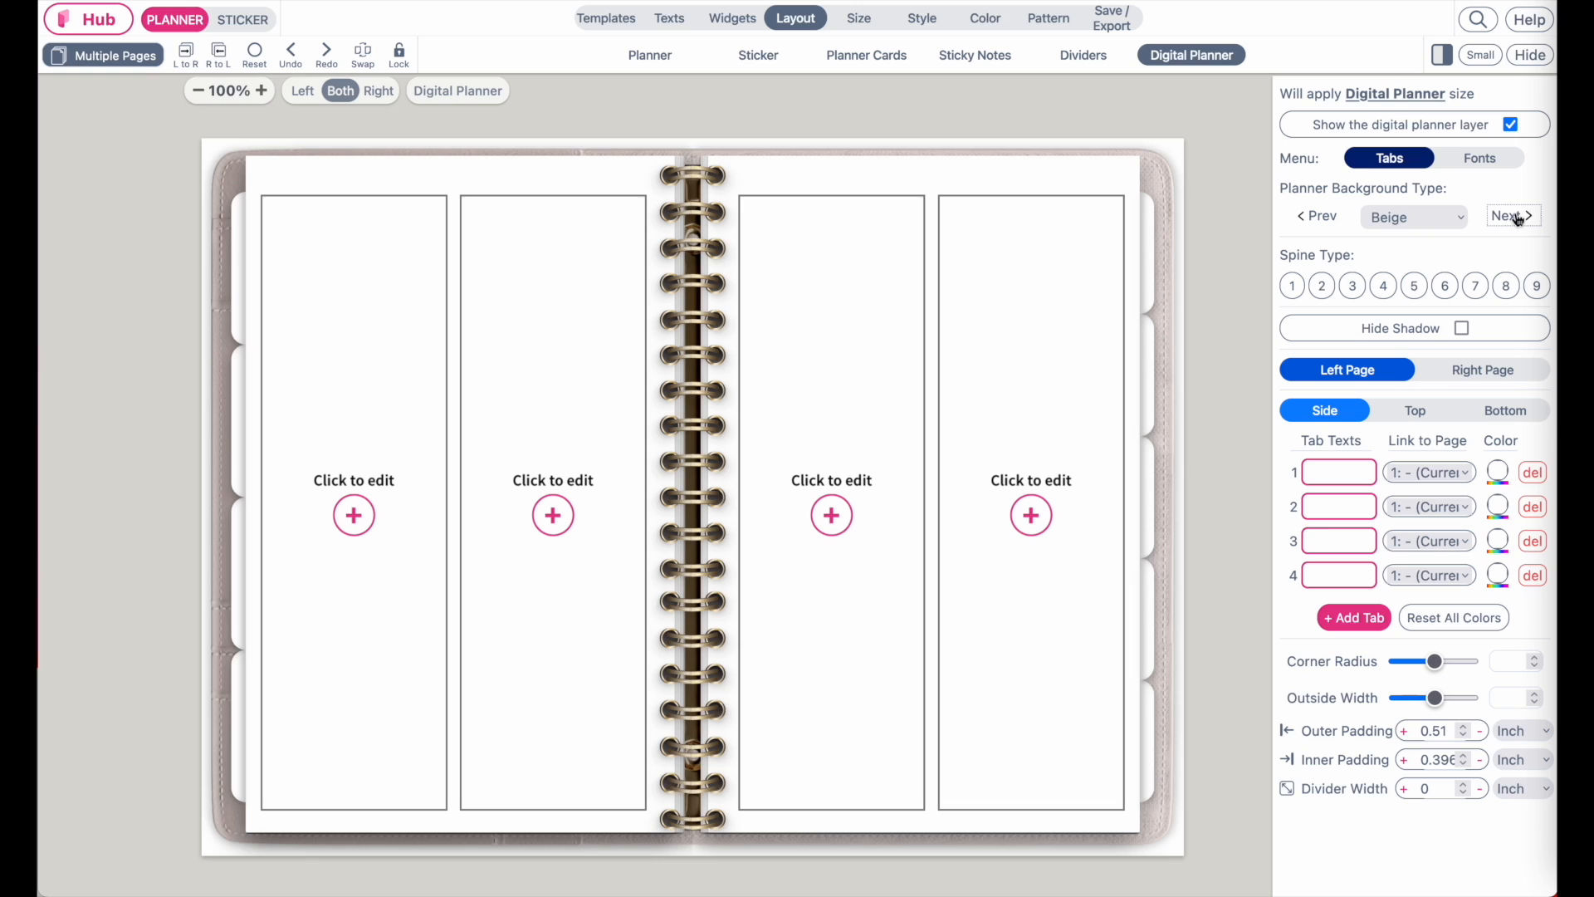
pyautogui.click(1517, 217)
pyautogui.click(1518, 219)
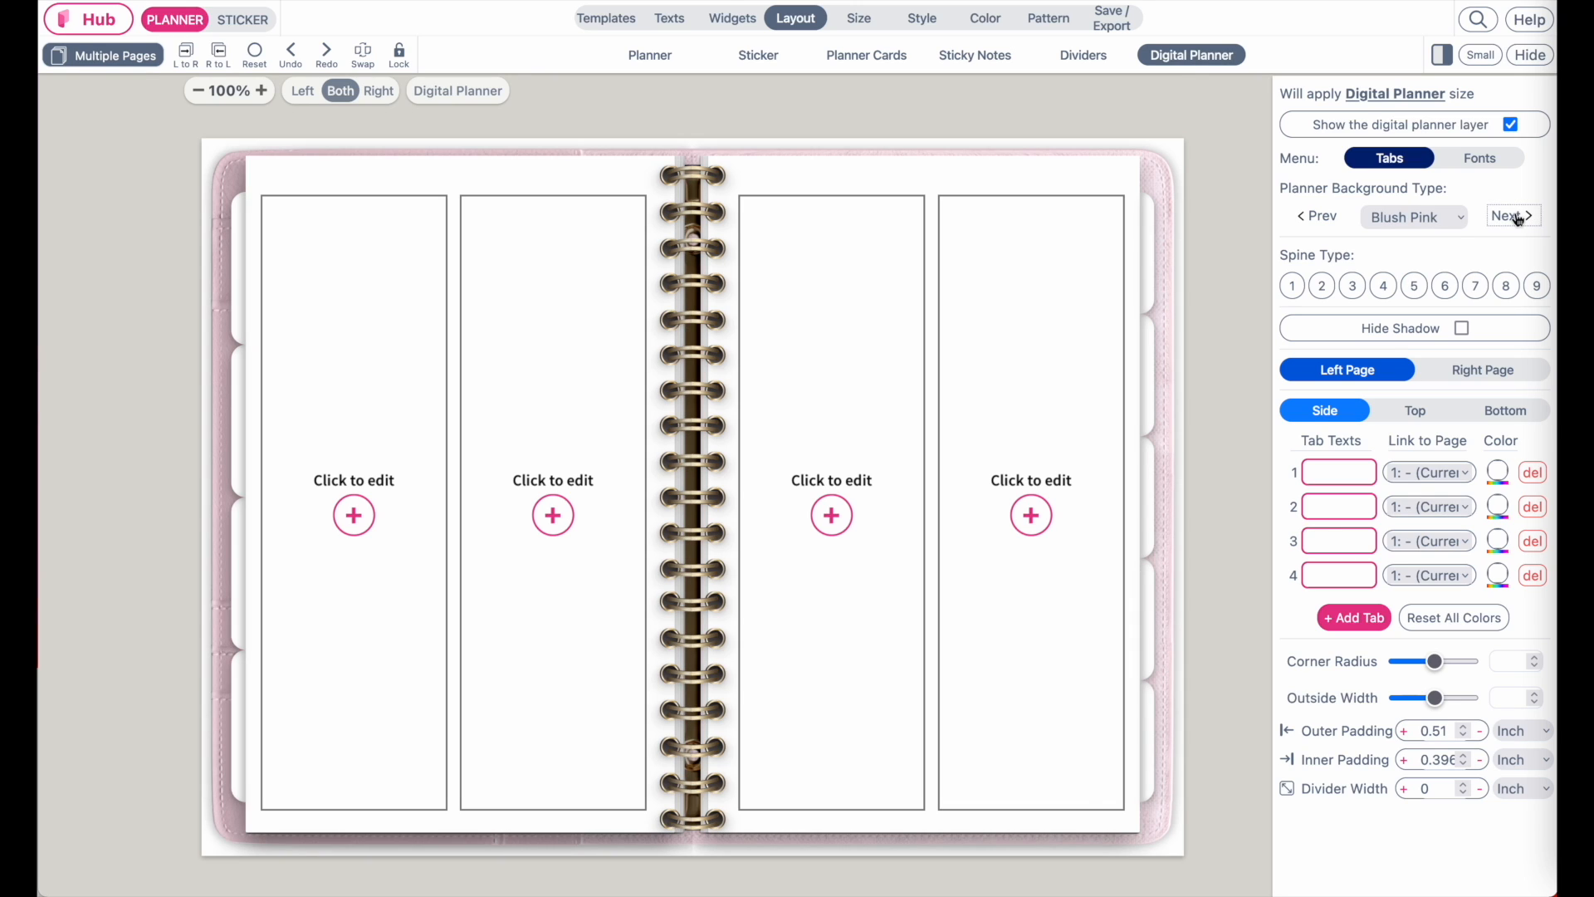
pyautogui.click(1518, 219)
pyautogui.click(1321, 223)
pyautogui.click(1320, 220)
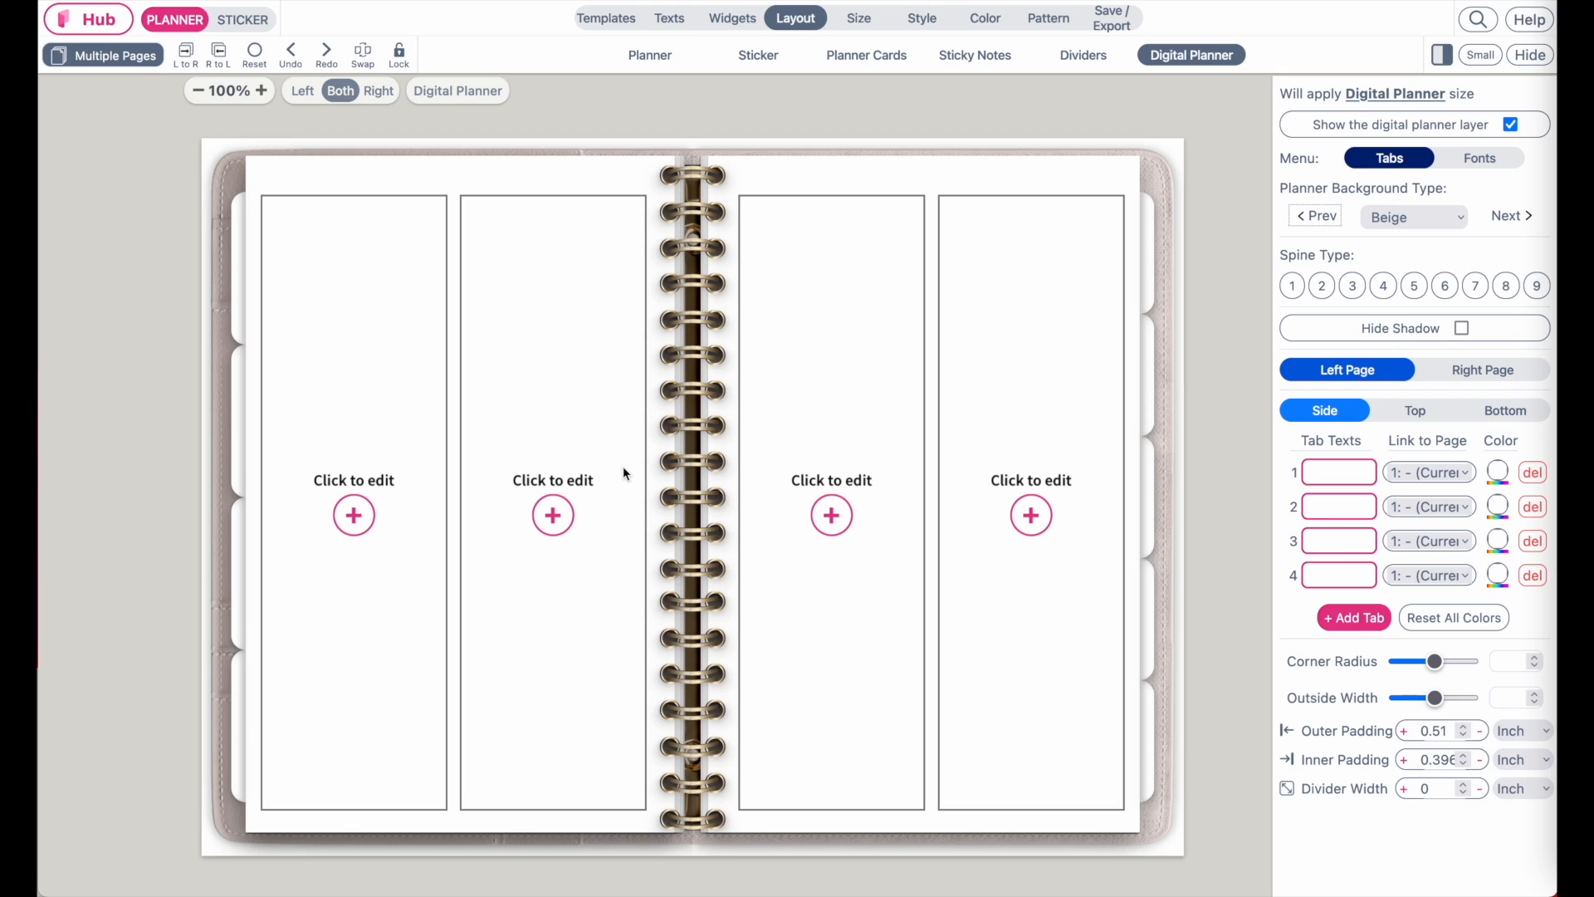
# Step: Try spine types 2, 3 and 4, and settle on spine type 9 for the planner
pyautogui.click(1322, 287)
pyautogui.click(1355, 291)
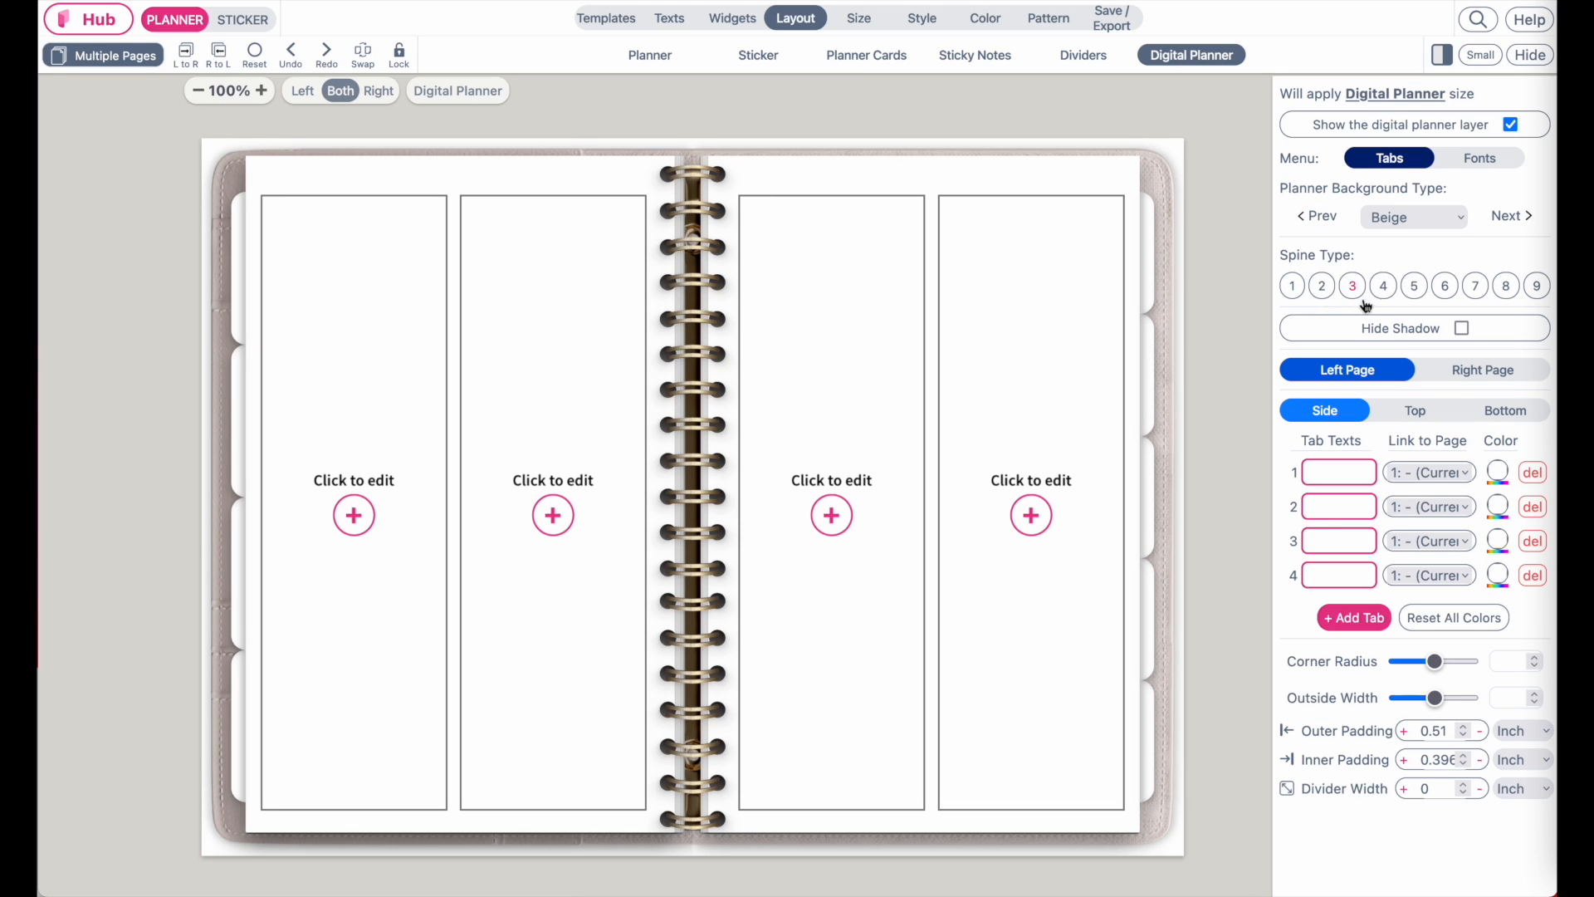
pyautogui.click(1385, 295)
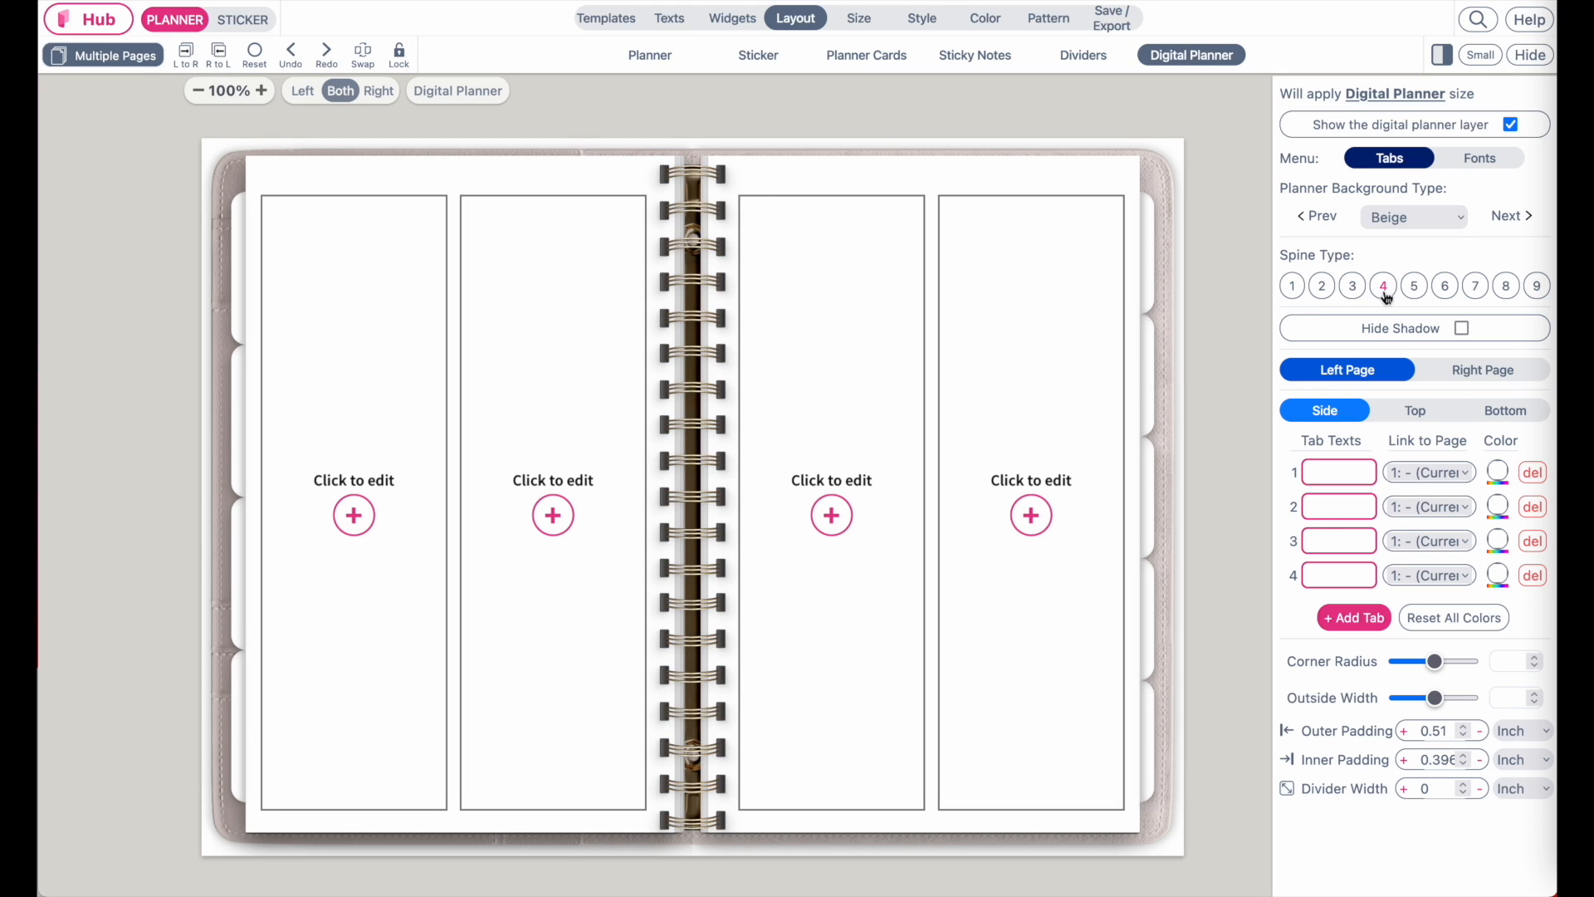
pyautogui.click(1537, 286)
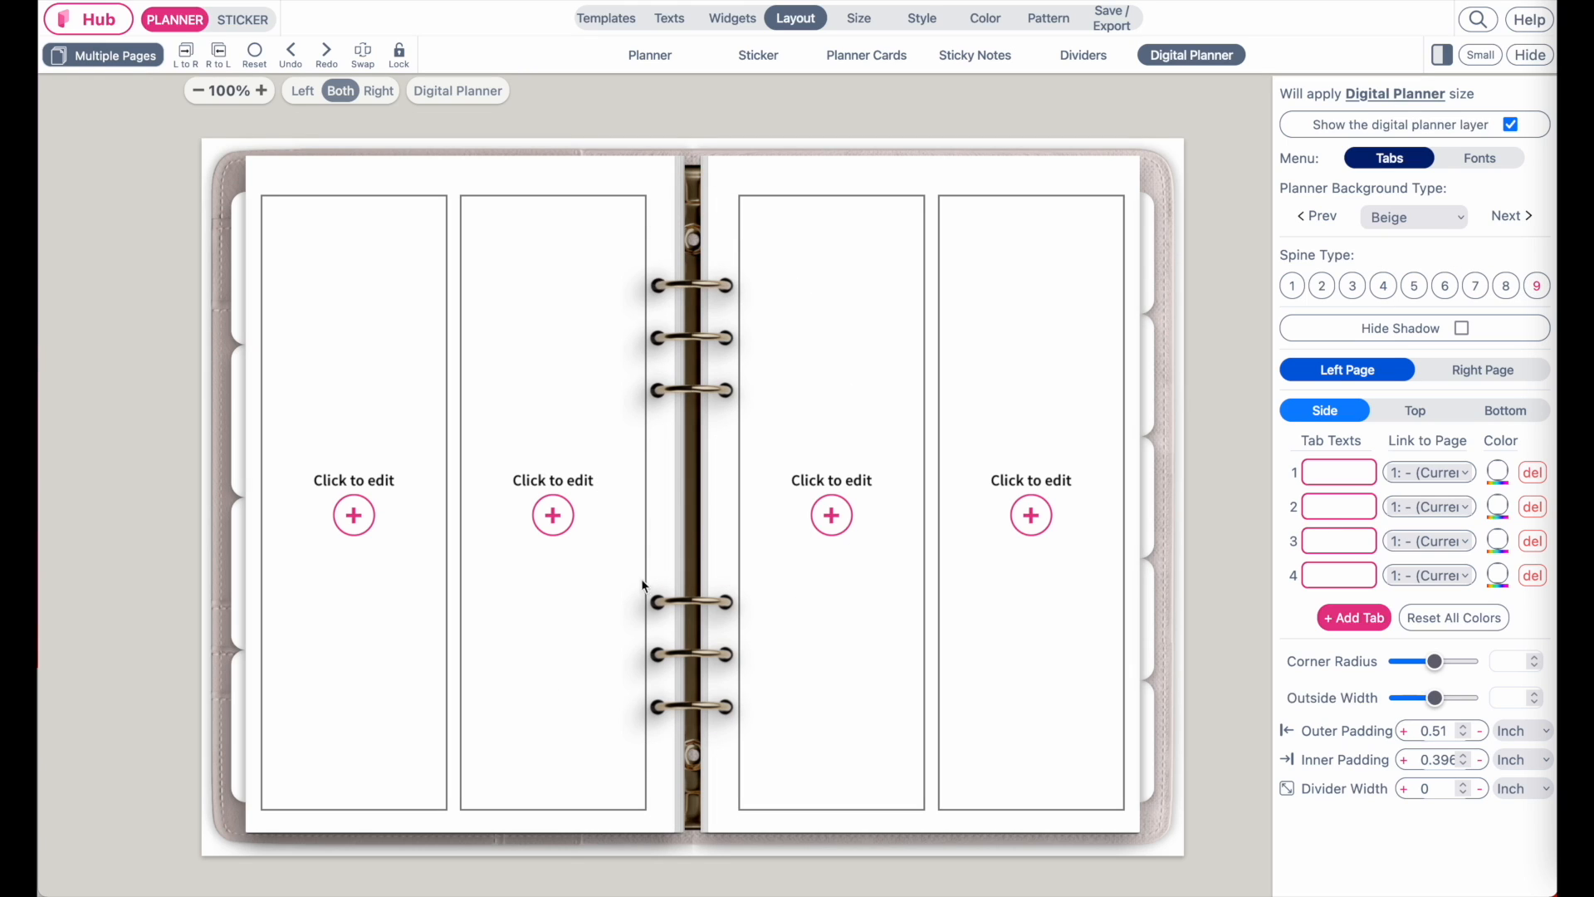
# Step: Set the outer padding of the digital planner pages to 0.86 inch
pyautogui.scroll(3, 640, 247)
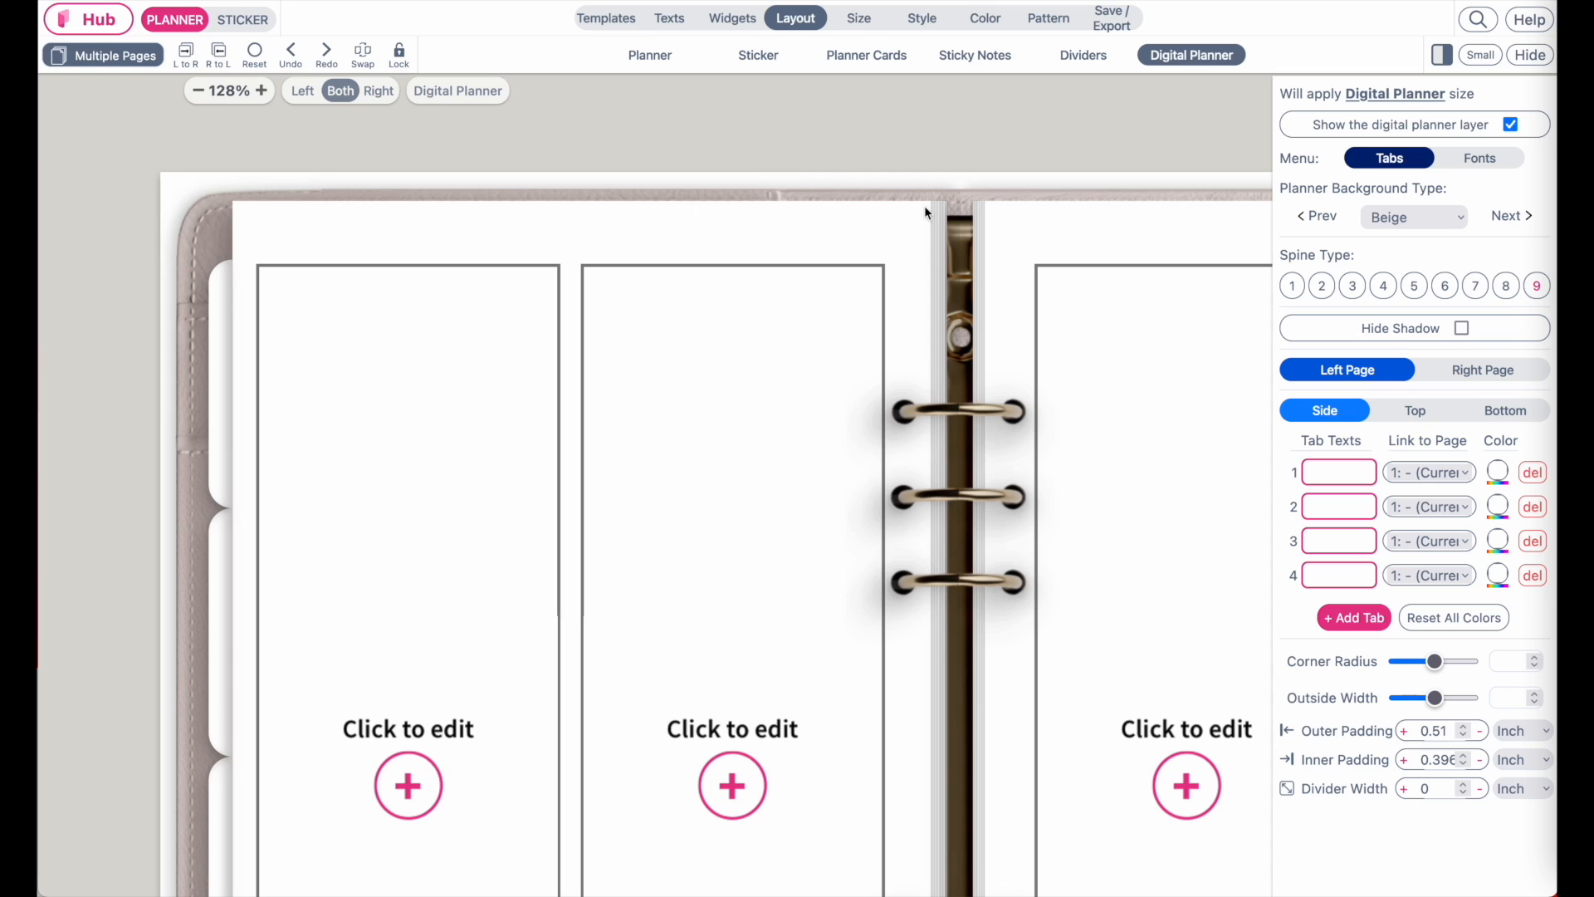
pyautogui.scroll(-3, 722, 328)
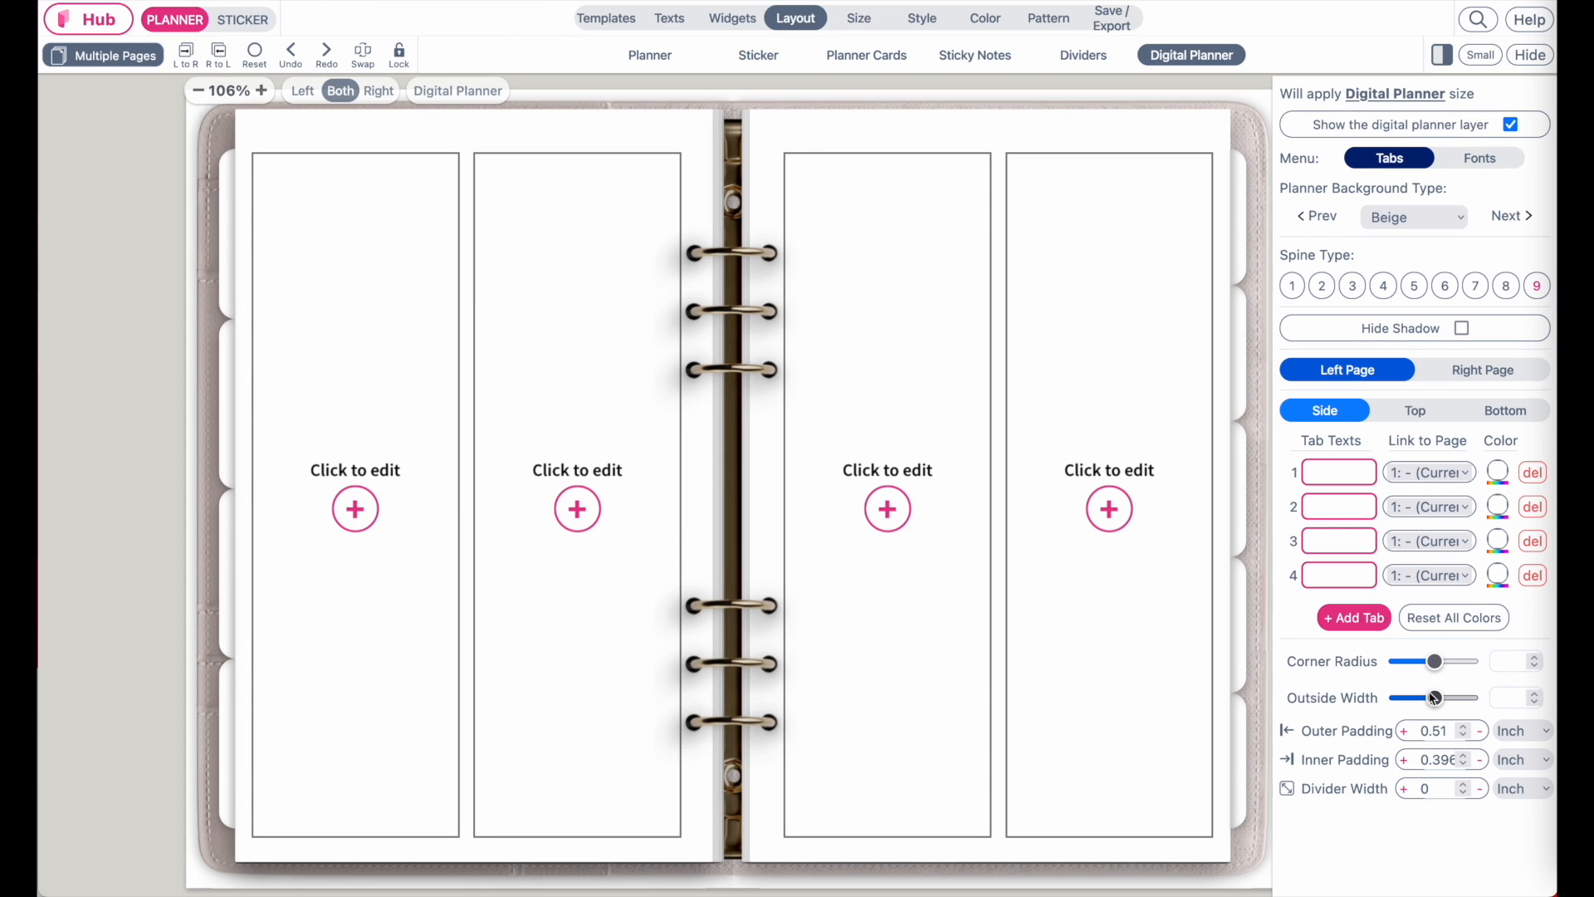
pyautogui.click(1391, 719)
pyautogui.click(1391, 719)
pyautogui.click(1404, 731)
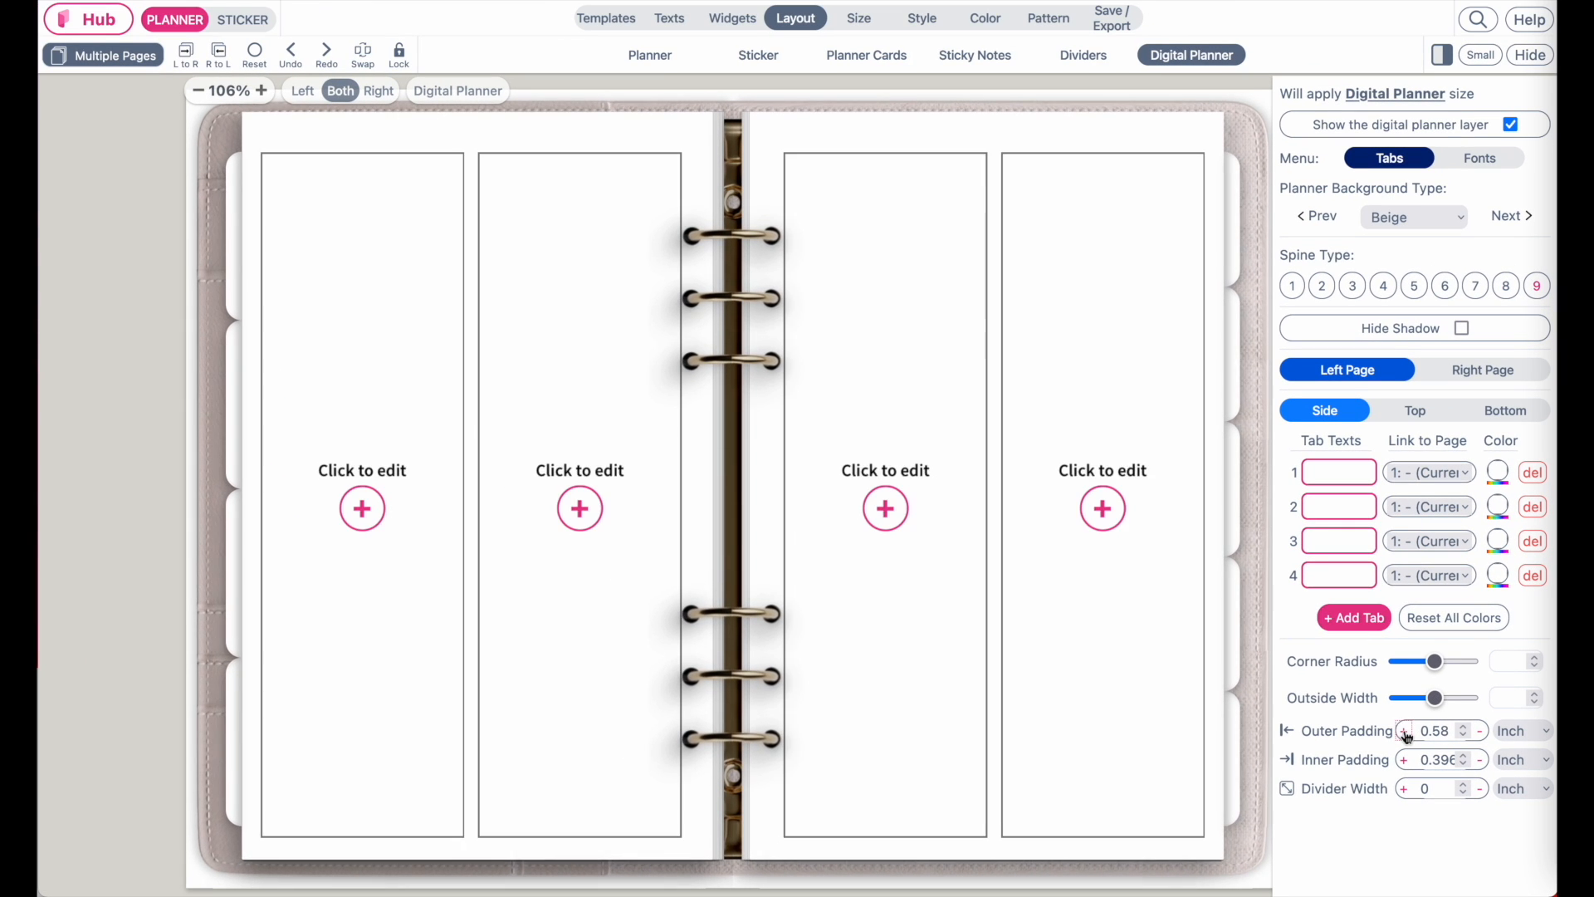
pyautogui.click(1404, 731)
pyautogui.click(1405, 731)
pyautogui.click(1404, 732)
pyautogui.click(1404, 731)
pyautogui.click(1405, 732)
pyautogui.click(1404, 731)
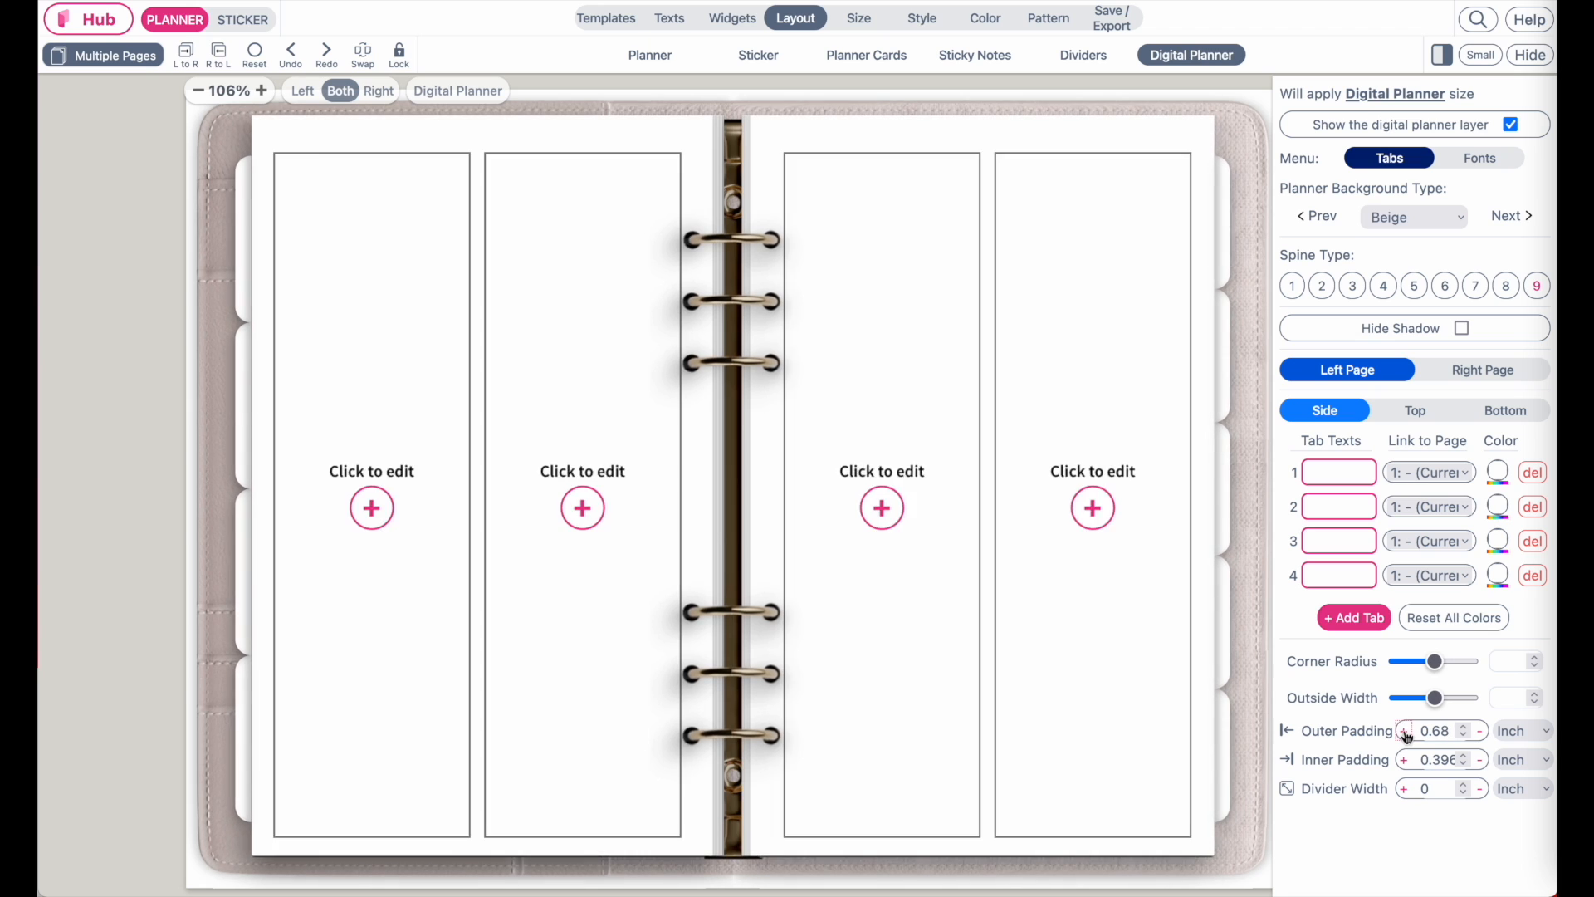
pyautogui.click(1405, 732)
pyautogui.click(1404, 732)
pyautogui.click(1404, 732)
pyautogui.click(1405, 732)
pyautogui.click(1404, 731)
pyautogui.click(1404, 732)
pyautogui.click(1404, 732)
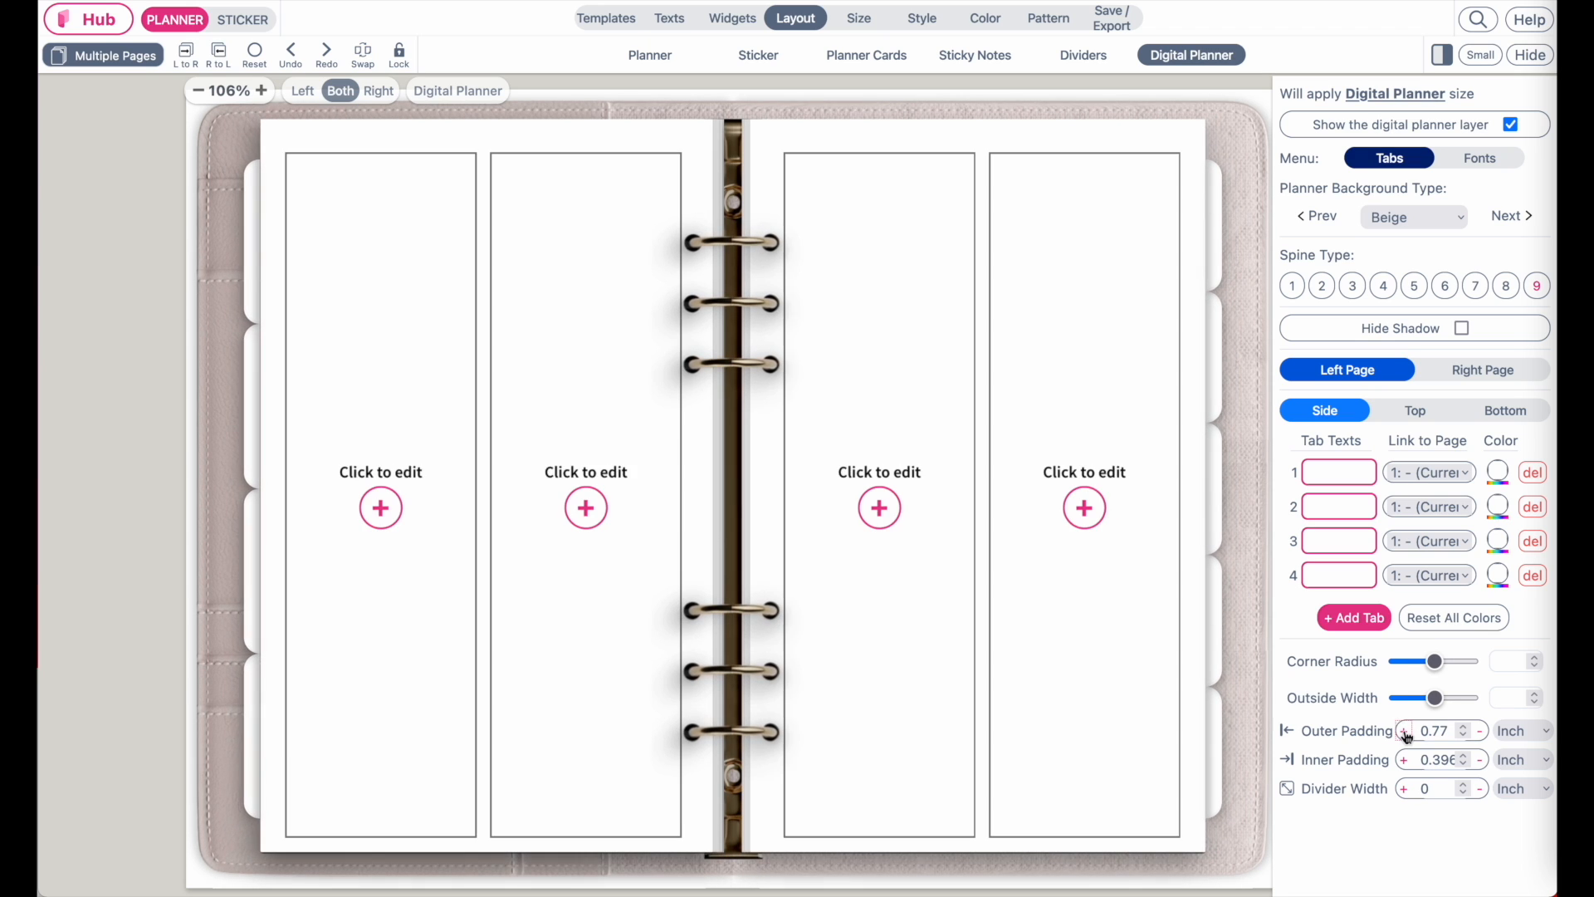
pyautogui.click(1404, 732)
pyautogui.click(1404, 732)
pyautogui.click(1404, 732)
pyautogui.click(1404, 732)
pyautogui.click(1405, 732)
pyautogui.click(1404, 732)
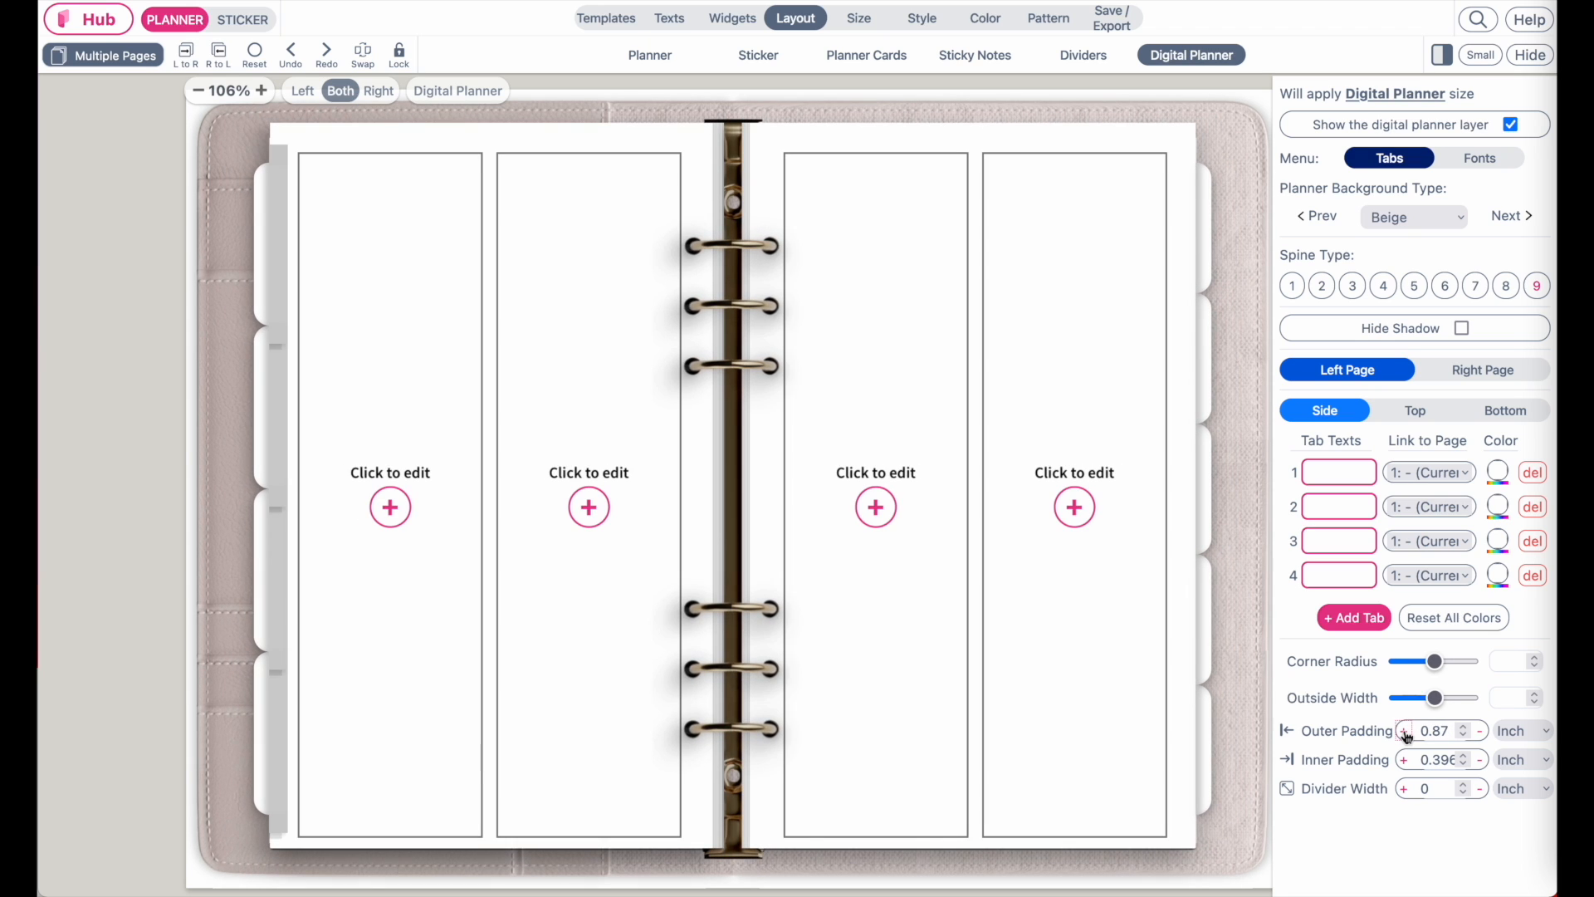
pyautogui.click(1480, 733)
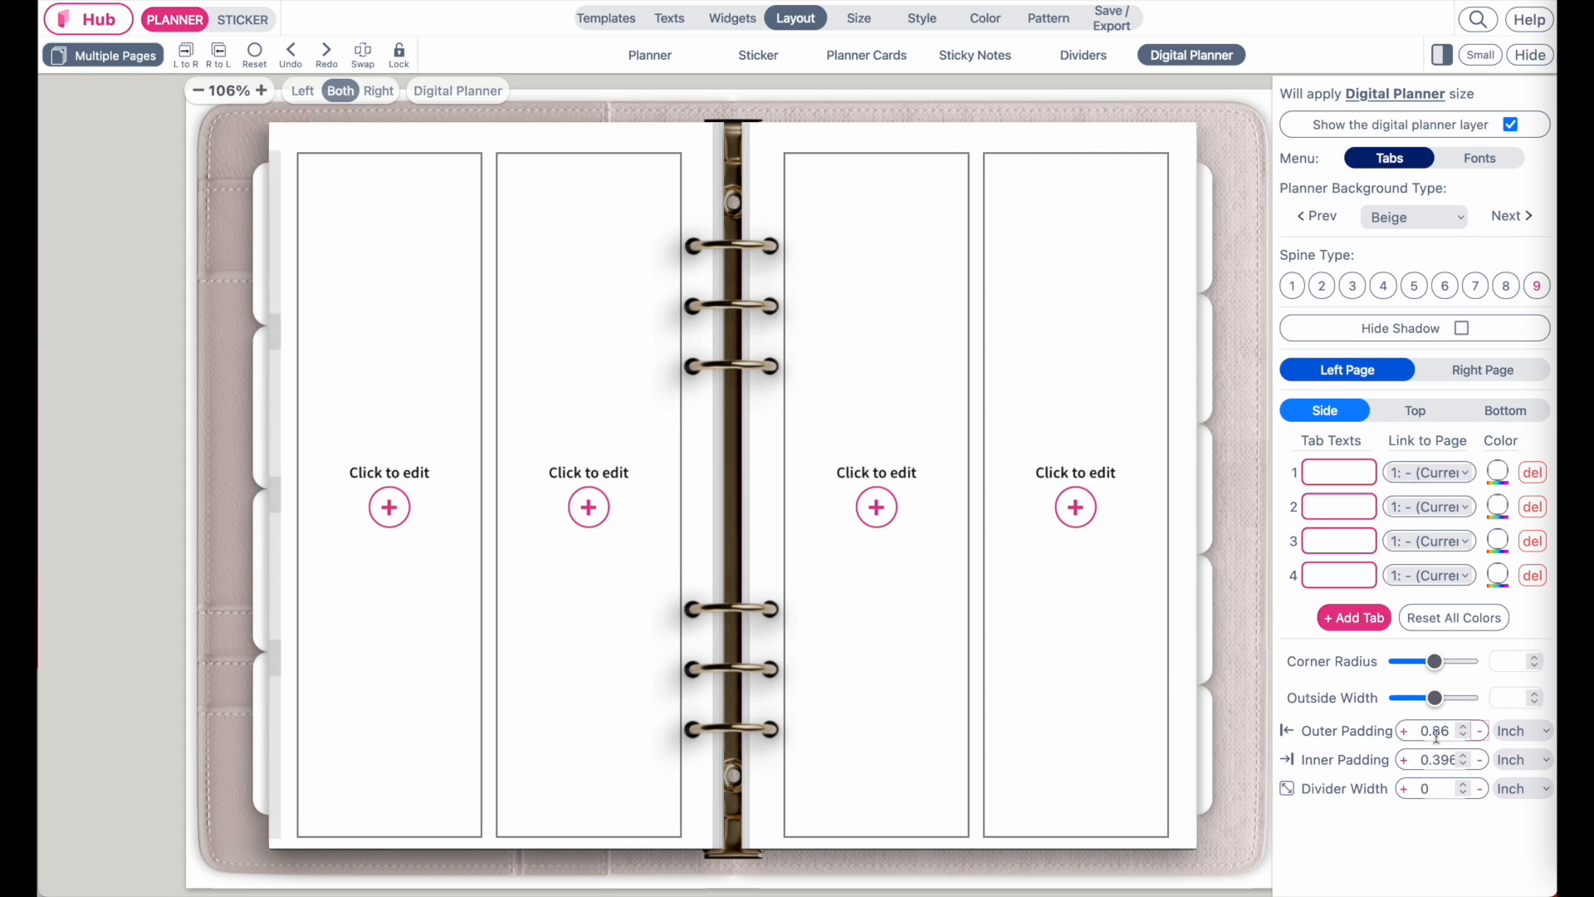
pyautogui.scroll(5, 739, 361)
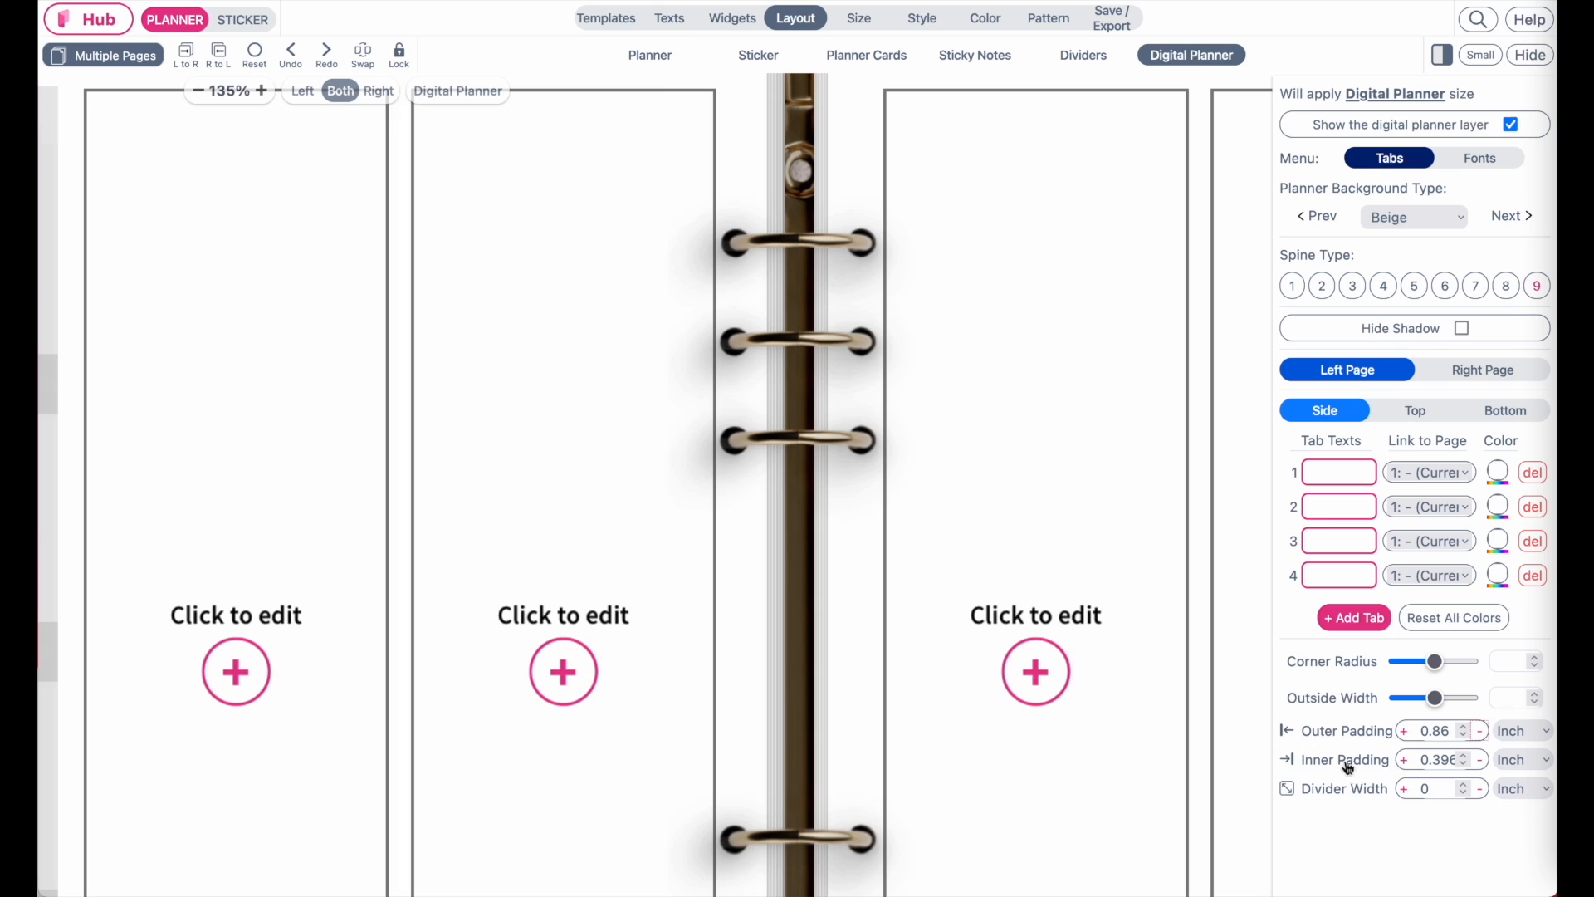
# Step: Set the inner padding of the digital planner pages to about 0.506 inch
pyautogui.click(1403, 760)
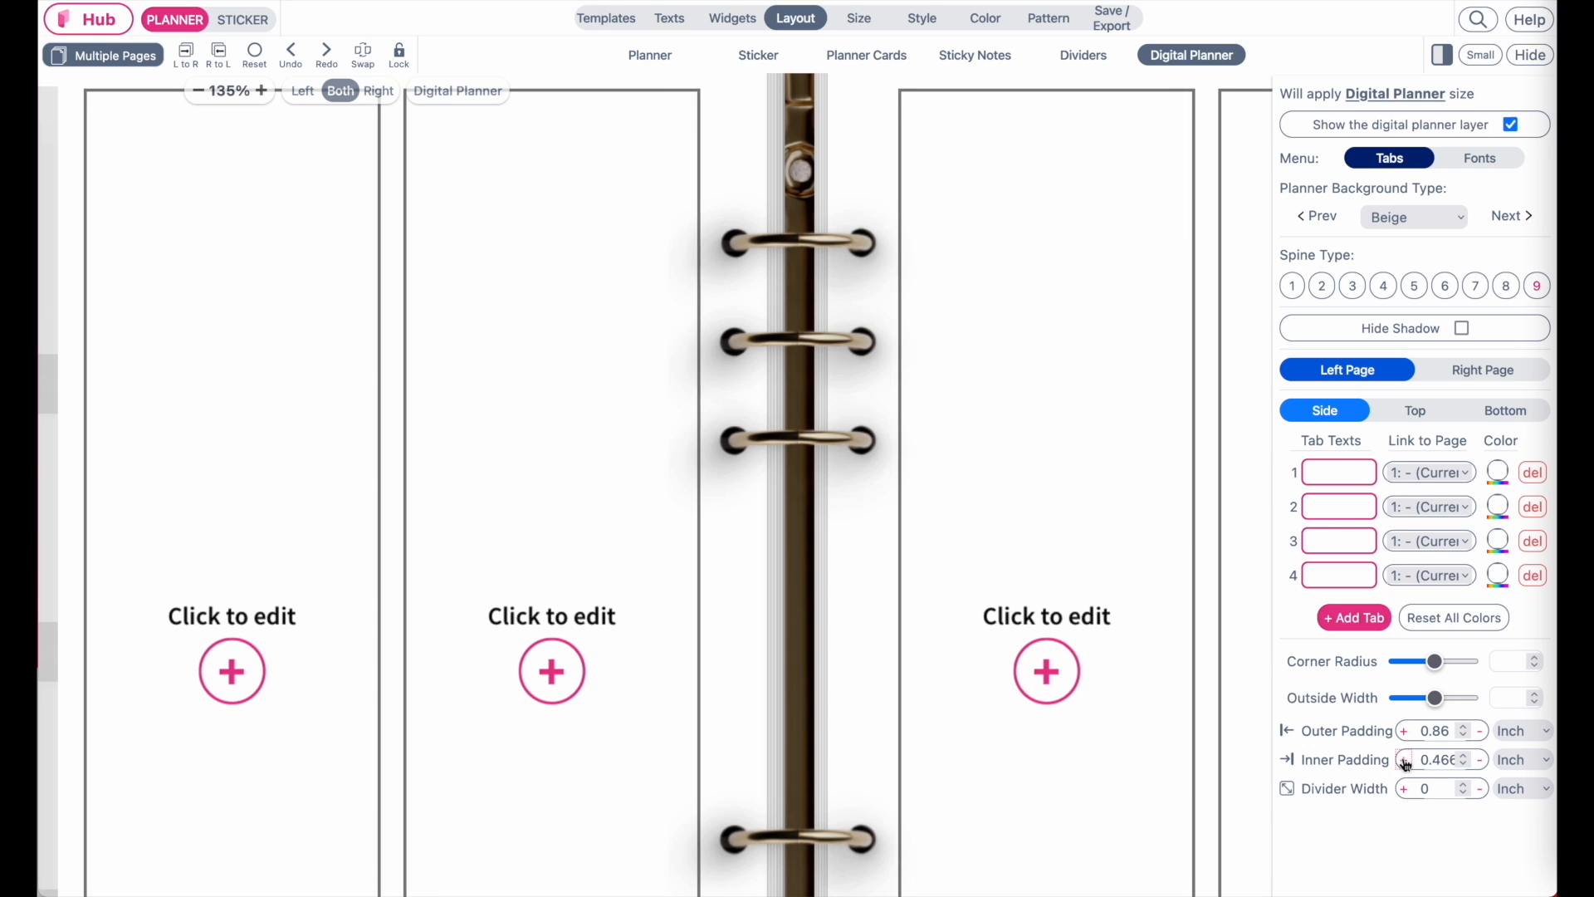
pyautogui.click(1403, 759)
pyautogui.click(1403, 760)
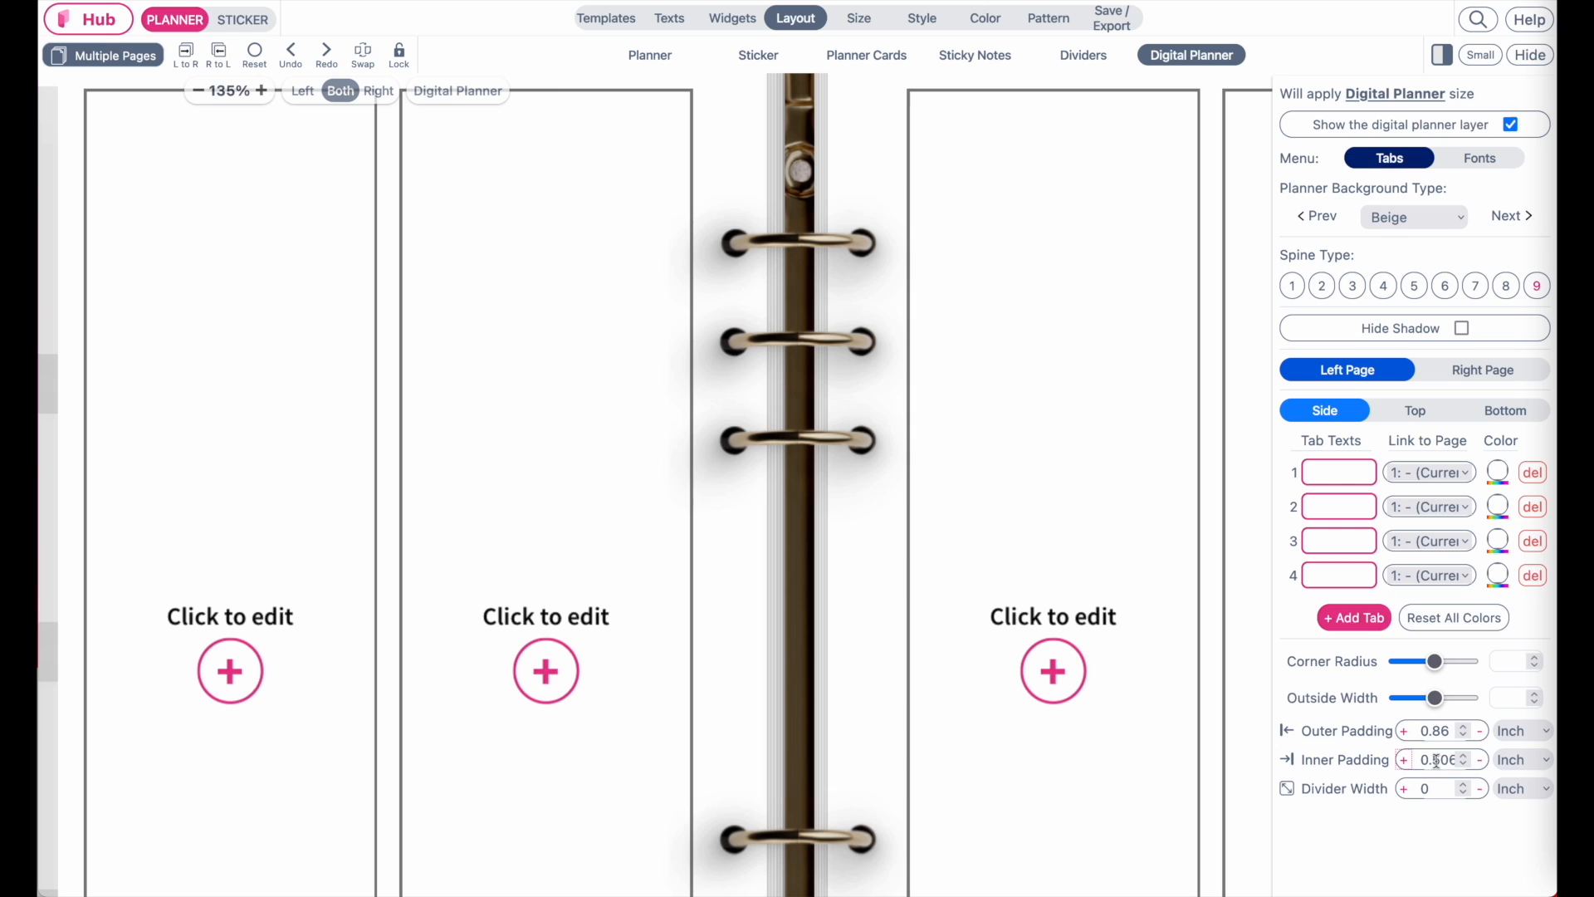
pyautogui.scroll(-5, 857, 586)
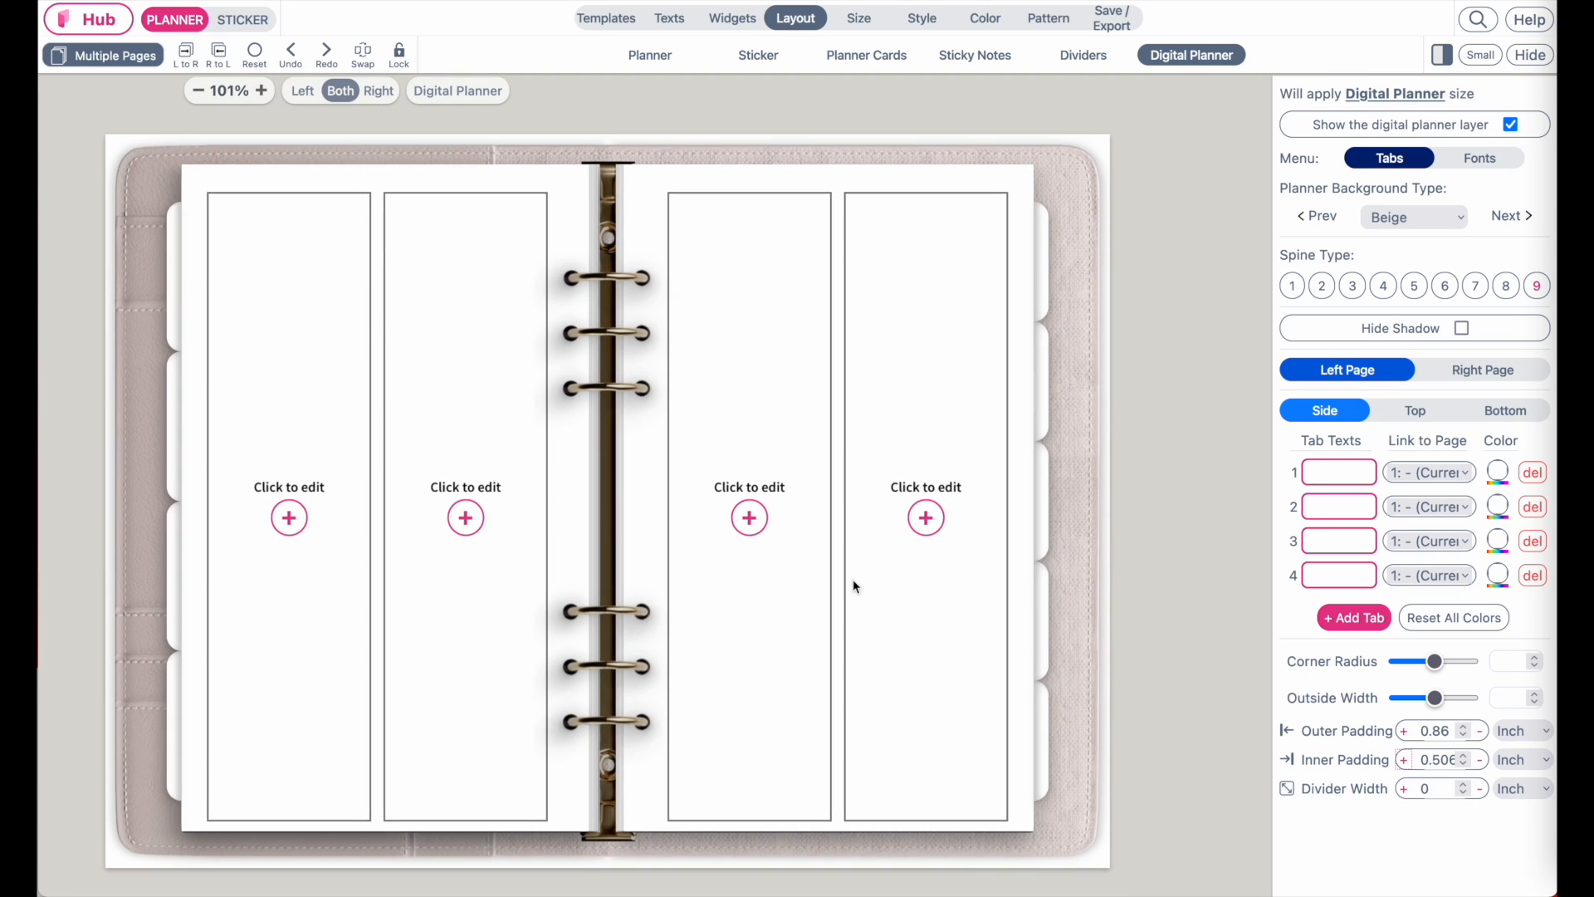
pyautogui.hscroll(-2, 856, 587)
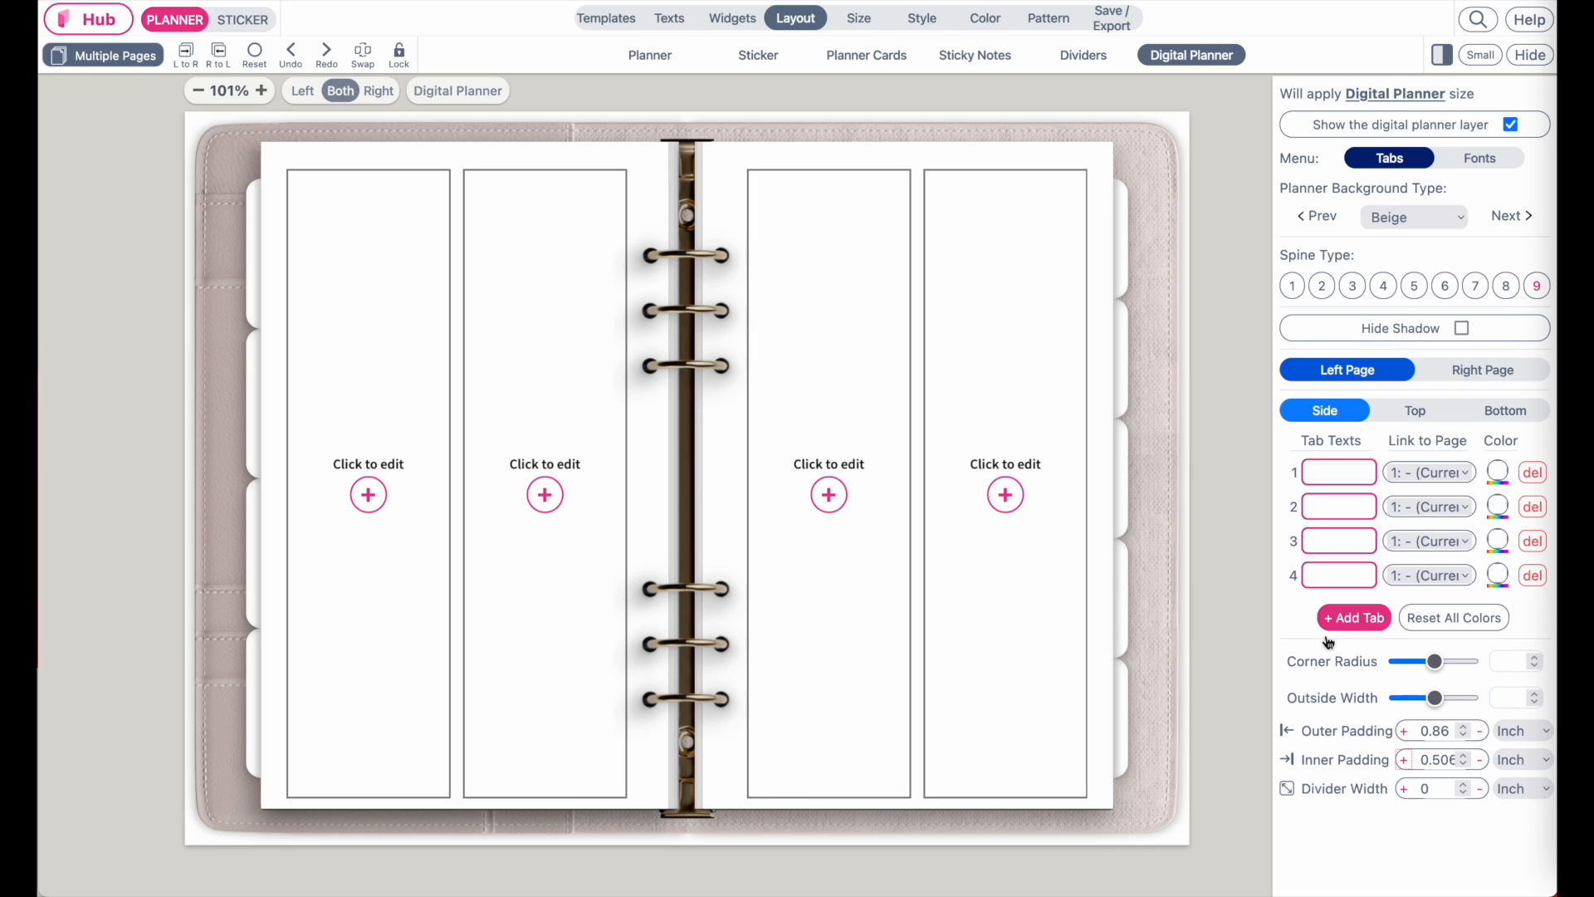
# Step: Delete all the side tabs of the left page and add four blank ones back
pyautogui.click(1532, 575)
pyautogui.click(1532, 542)
pyautogui.click(1532, 507)
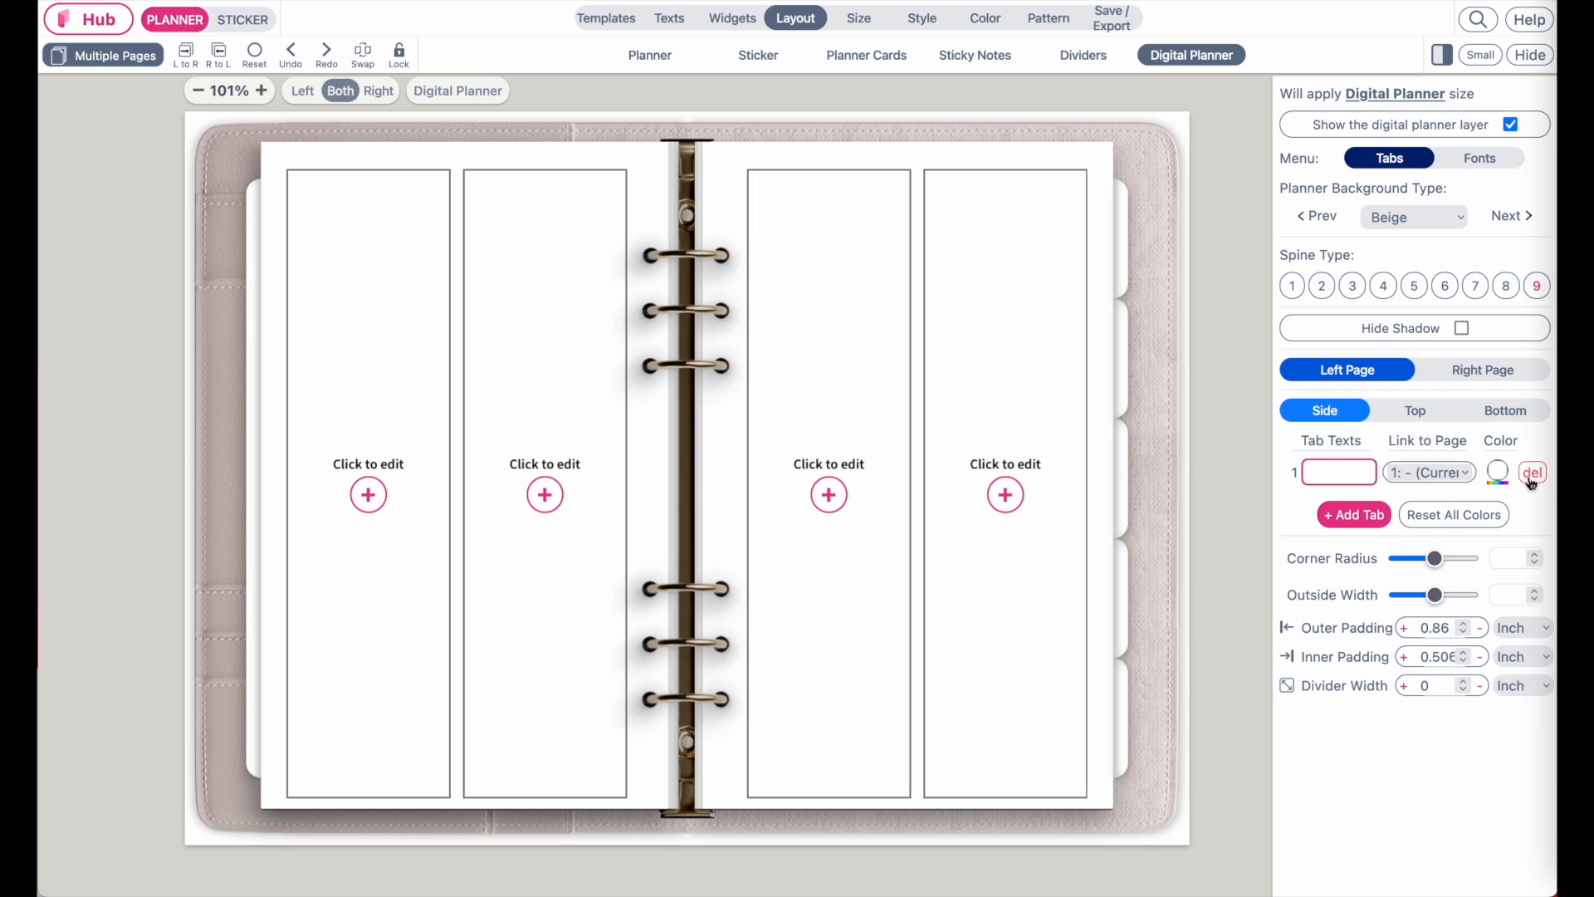
pyautogui.click(1533, 475)
pyautogui.click(1352, 518)
pyautogui.click(1352, 518)
pyautogui.click(1352, 549)
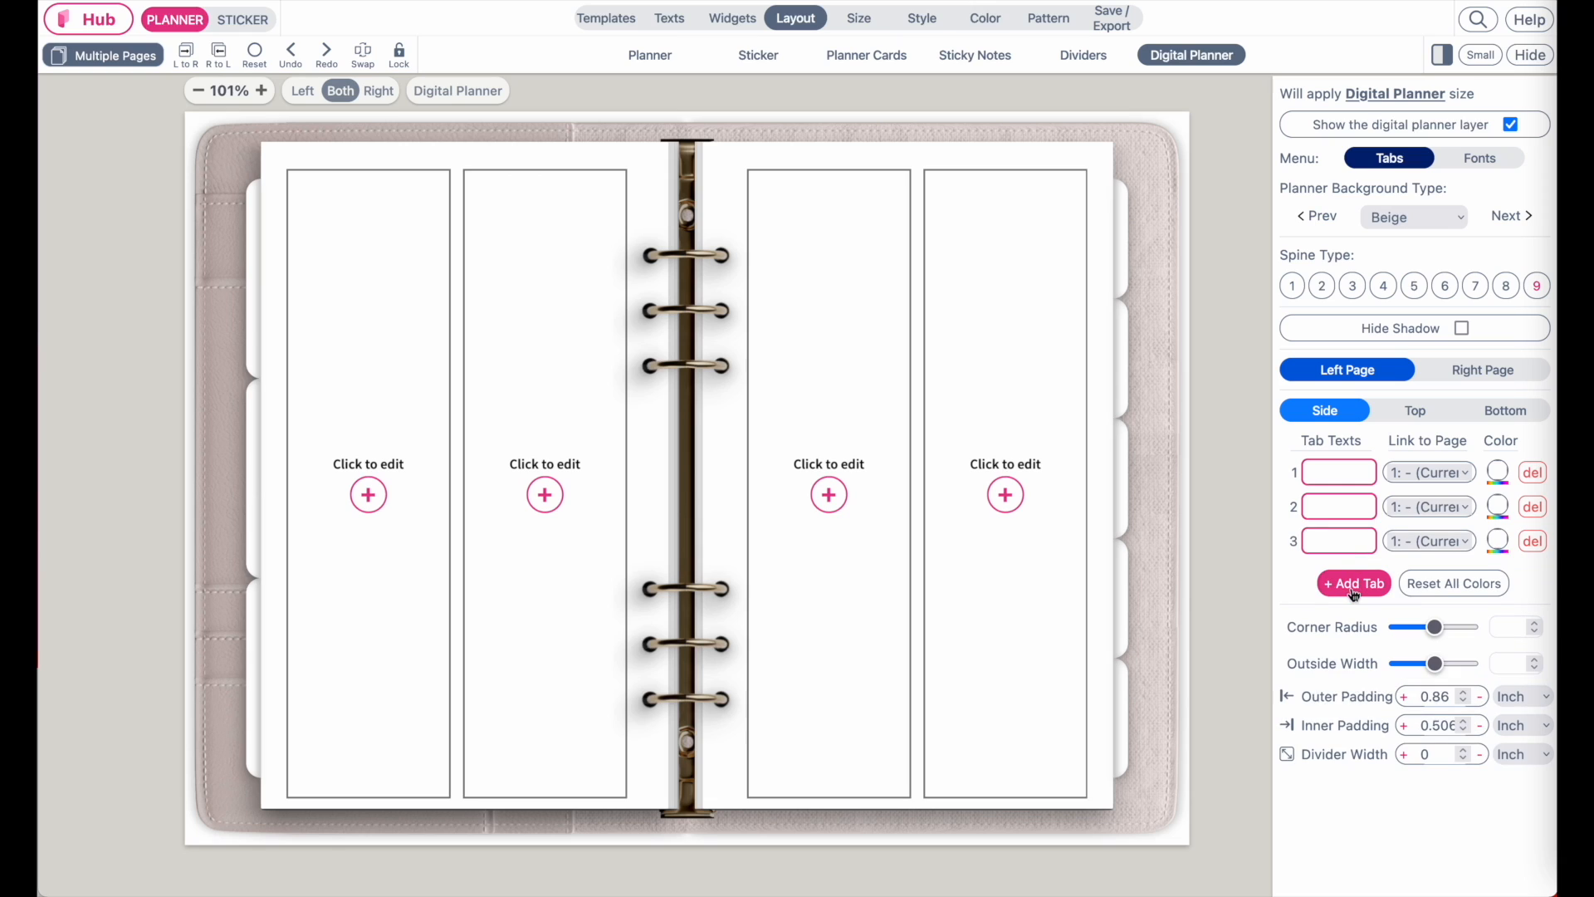
pyautogui.click(1353, 585)
# Step: Add two more side tabs to the right page, making seven
pyautogui.click(1484, 375)
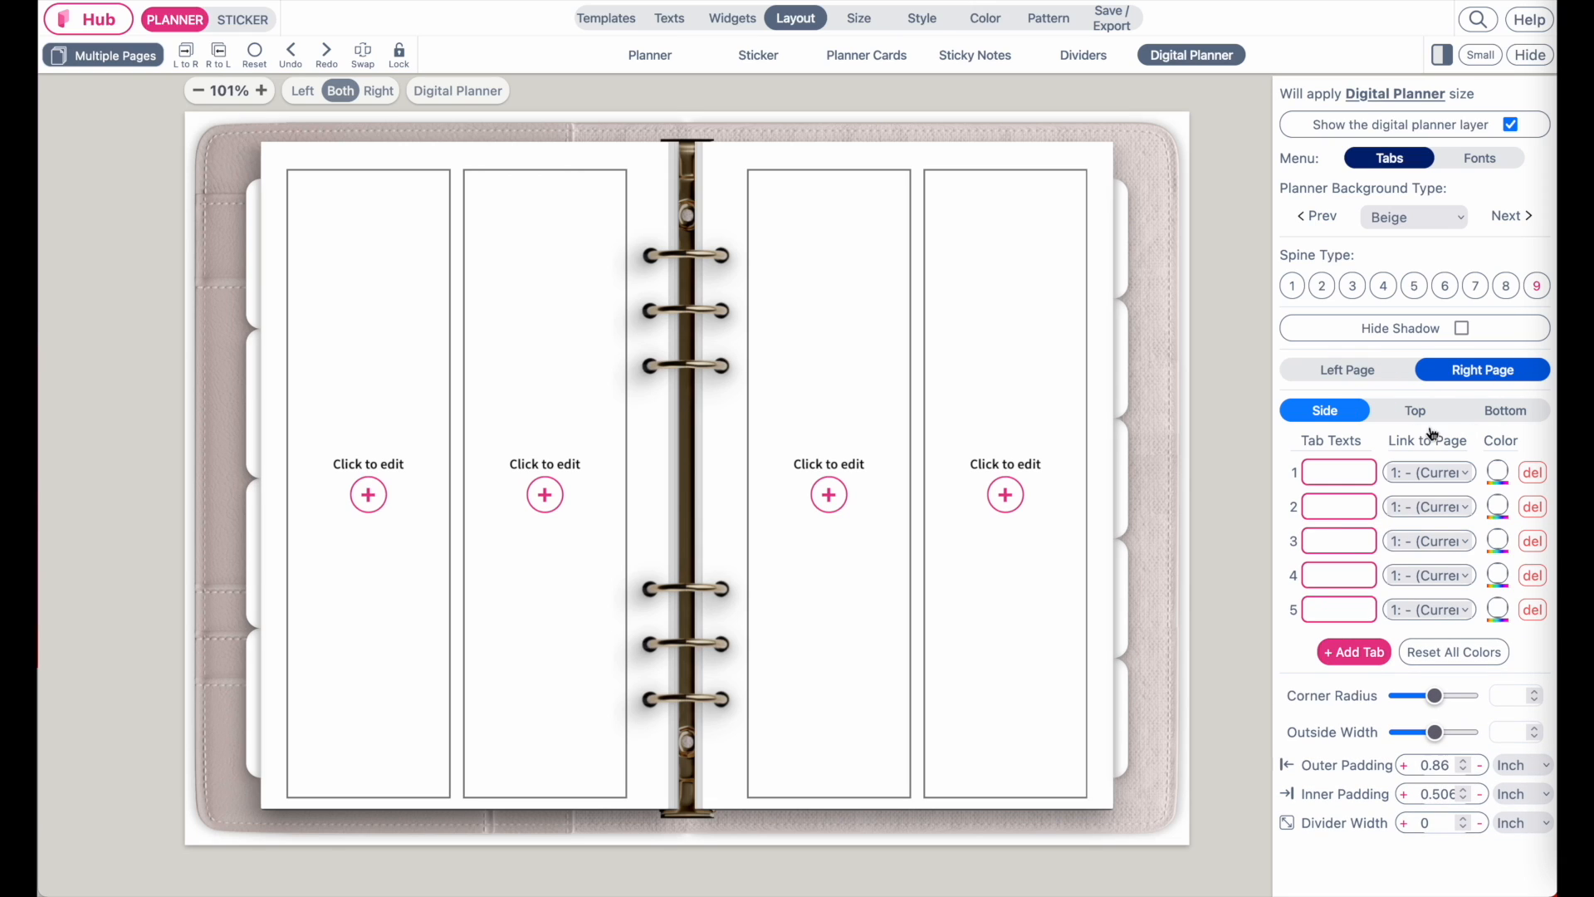
pyautogui.click(1363, 652)
pyautogui.click(1359, 694)
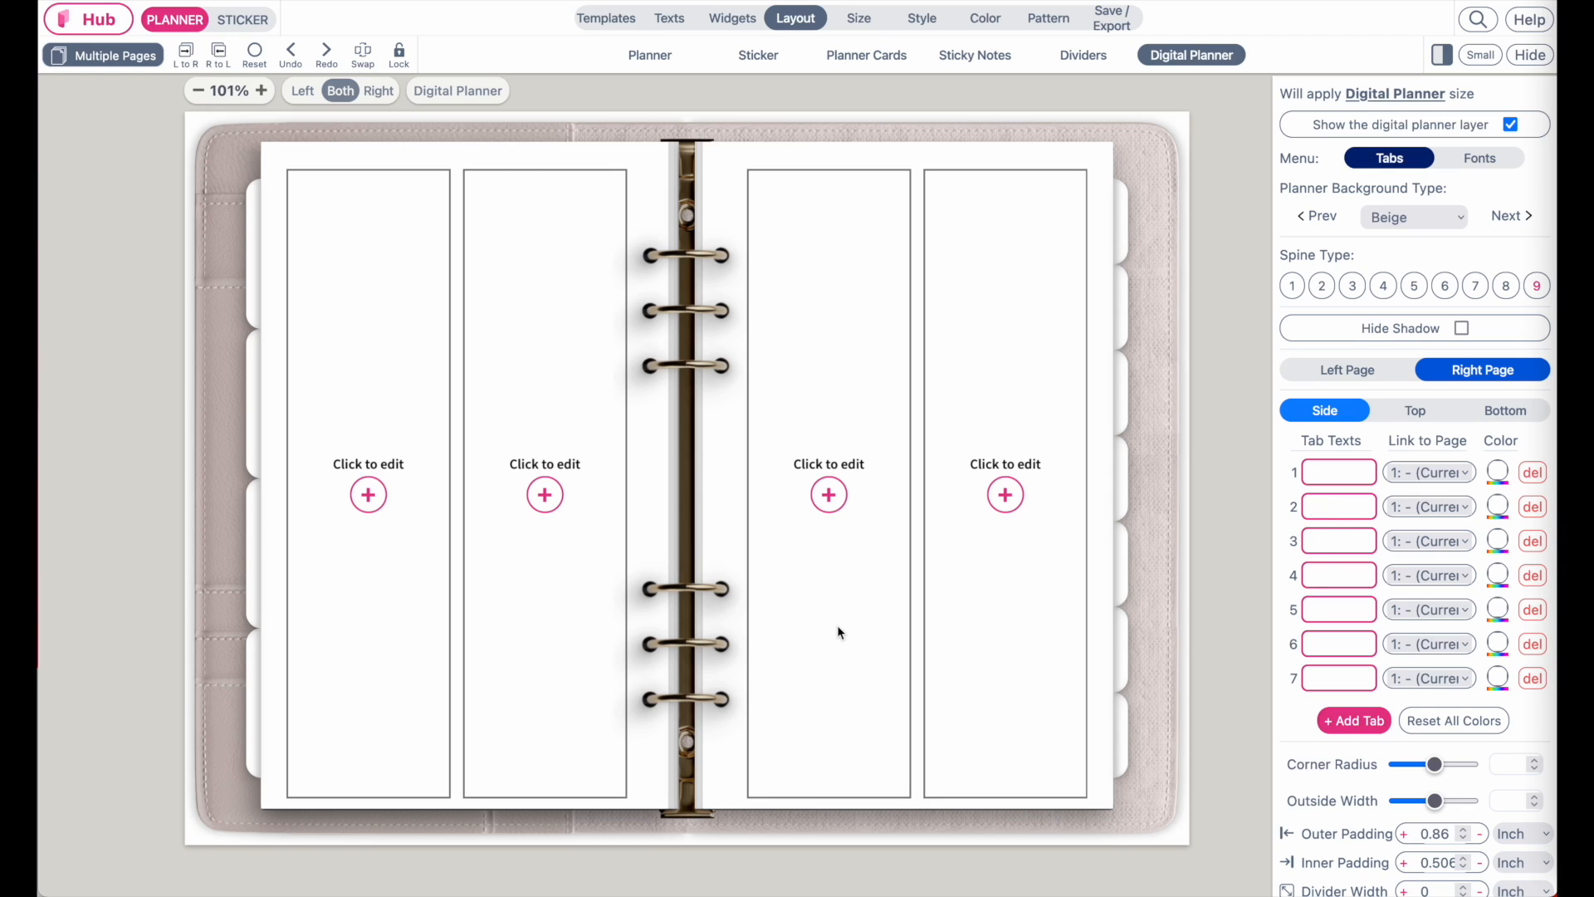
# Step: Set the divider width of the planner tabs to 0.25 inch
pyautogui.scroll(-1, 1422, 757)
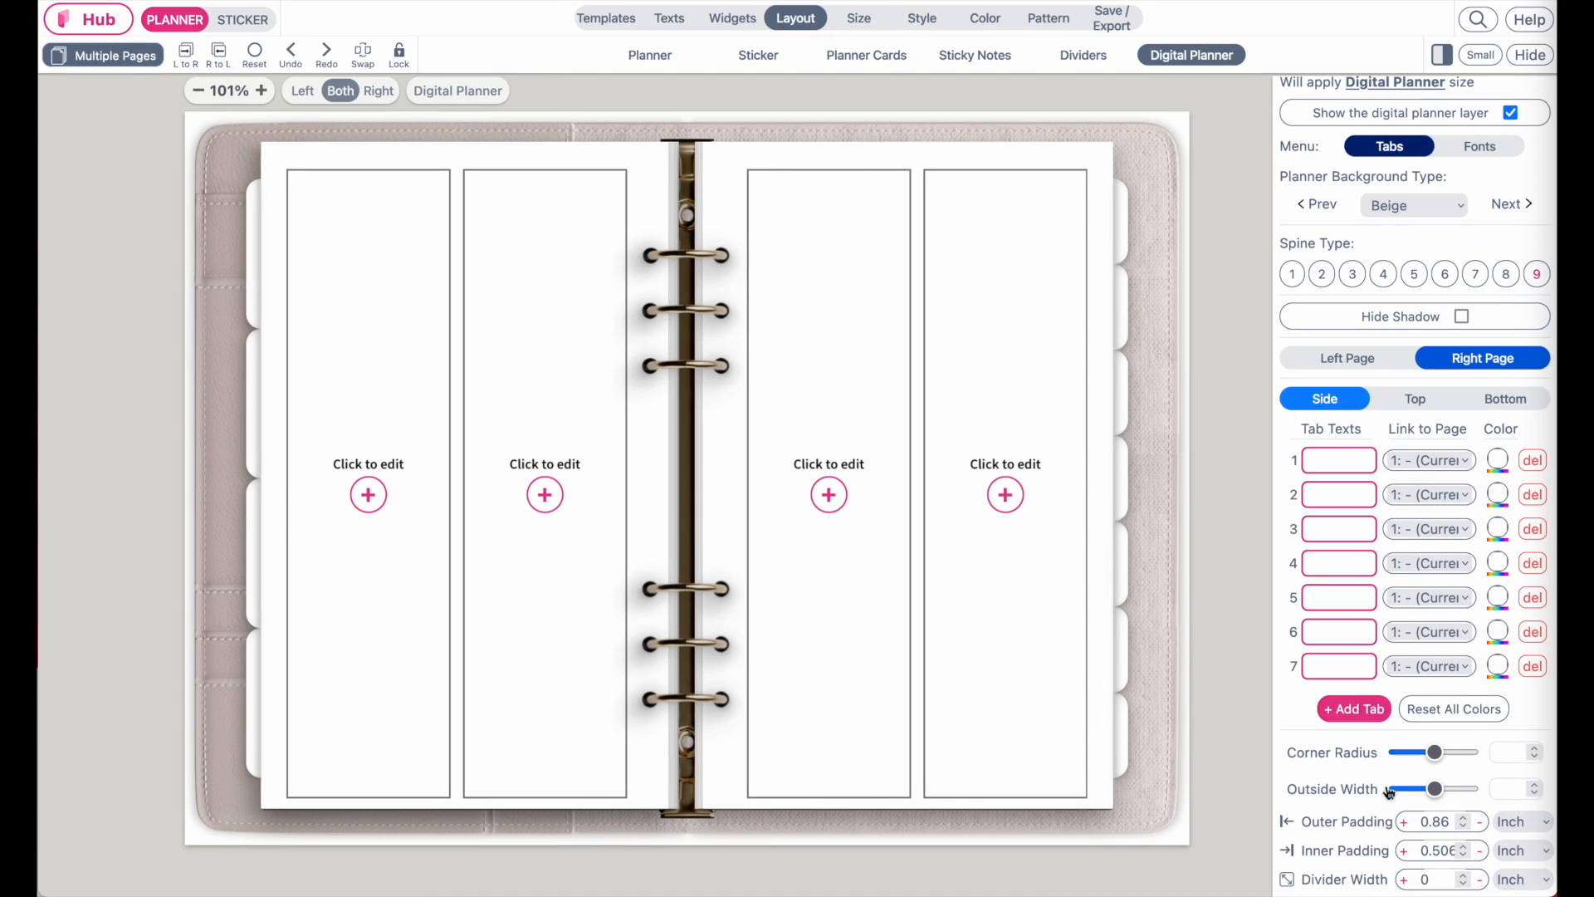
pyautogui.click(1405, 880)
pyautogui.click(1405, 886)
pyautogui.click(1405, 886)
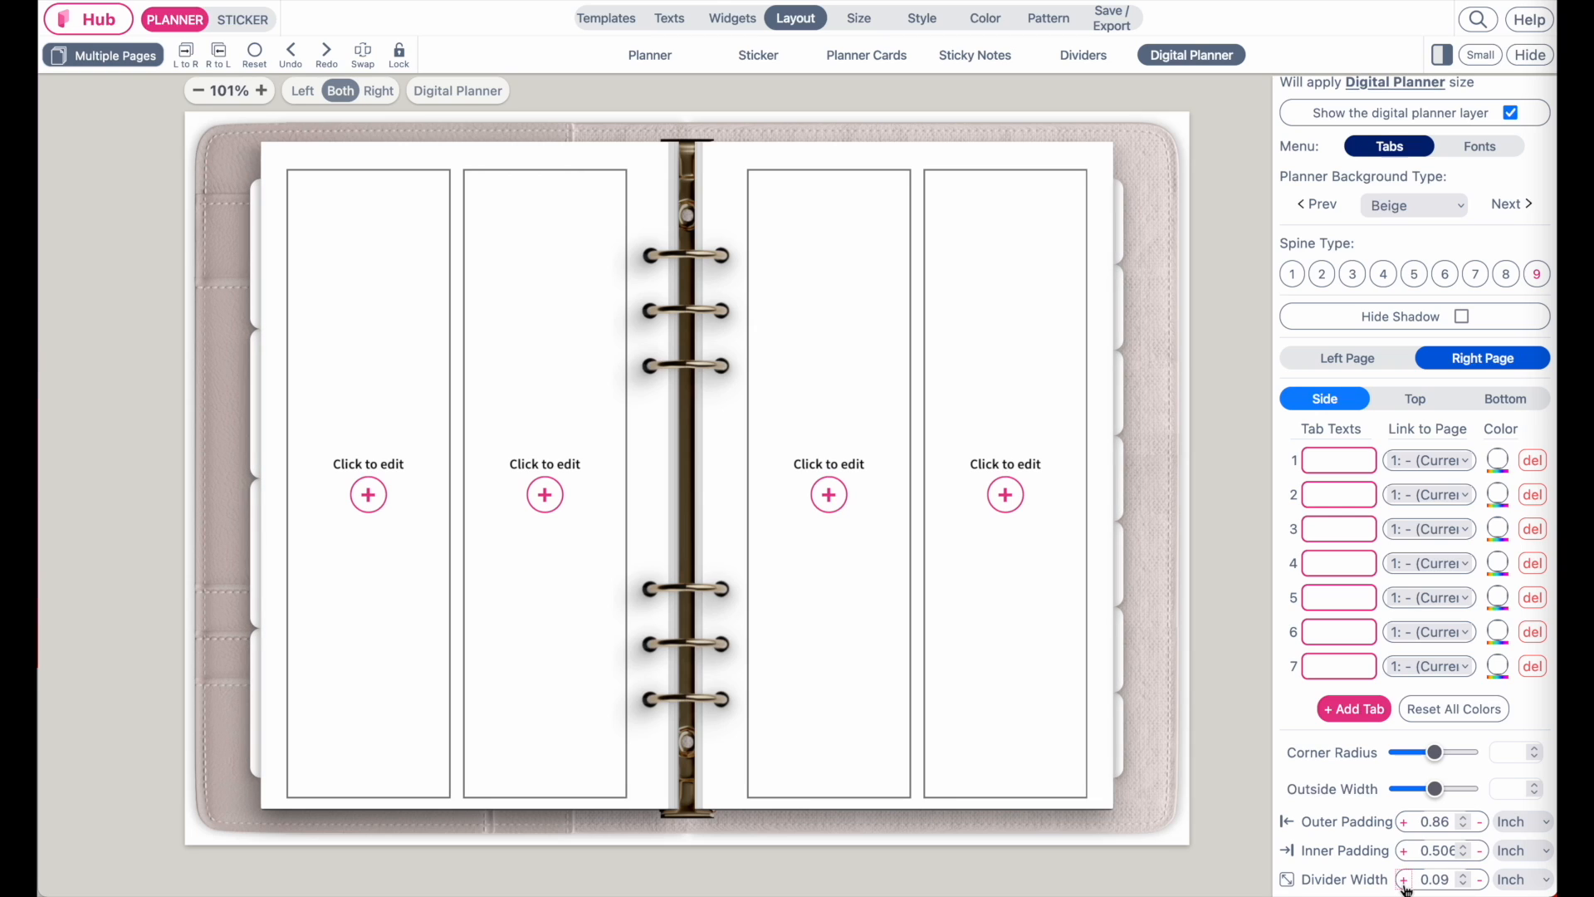
pyautogui.click(1405, 886)
pyautogui.click(1406, 886)
pyautogui.click(1405, 886)
pyautogui.click(1405, 886)
pyautogui.click(1405, 886)
pyautogui.click(1405, 886)
pyautogui.click(1405, 882)
pyautogui.click(1405, 882)
pyautogui.click(1405, 882)
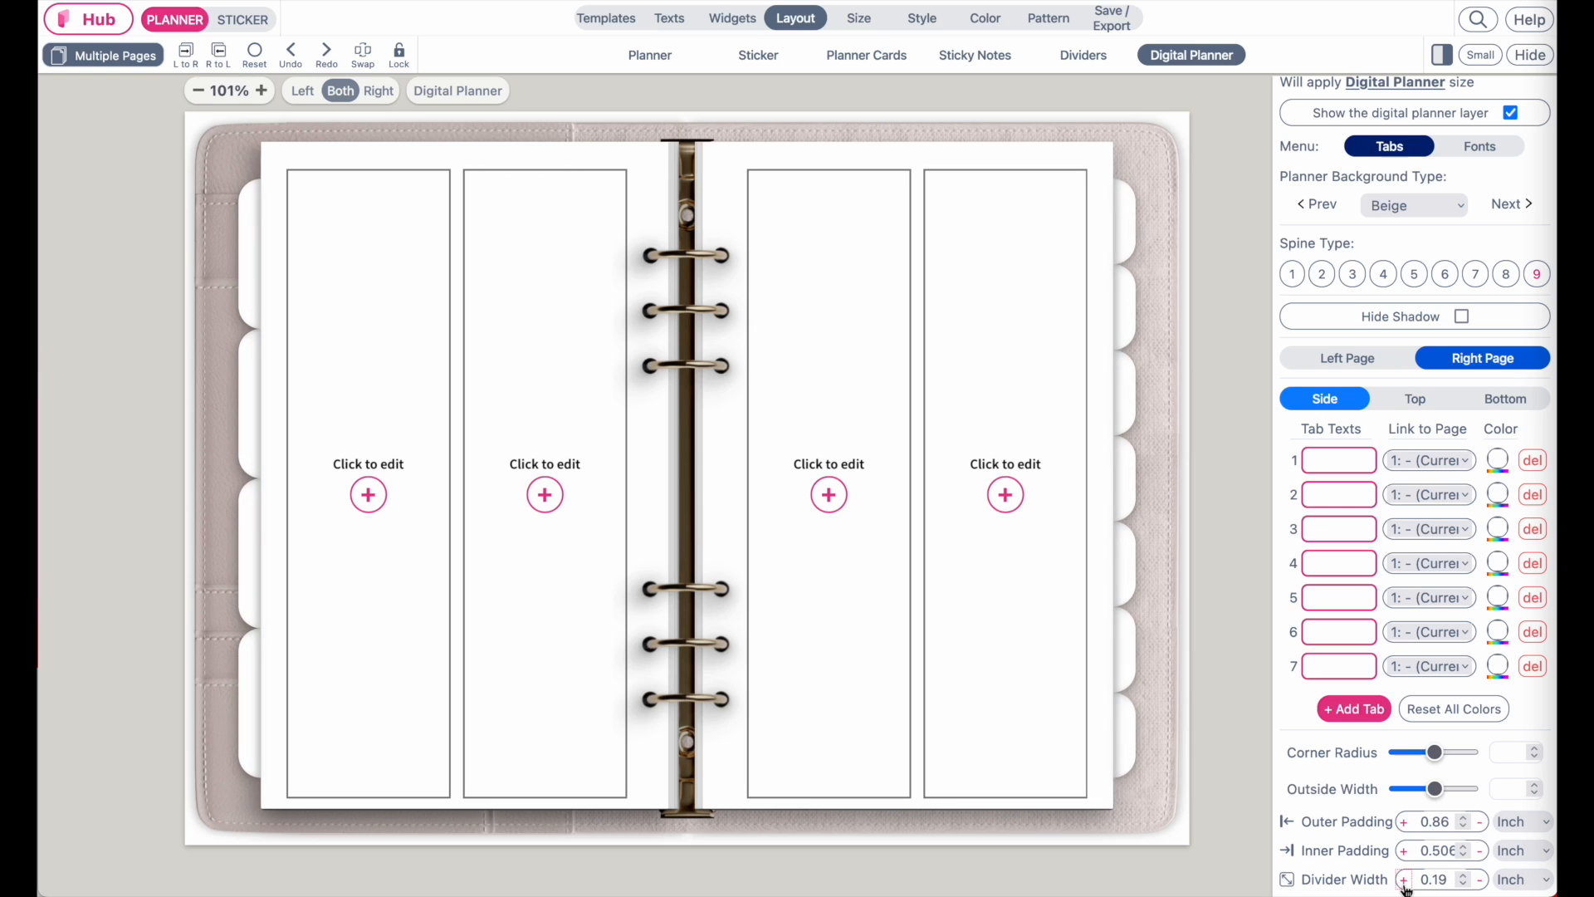
pyautogui.click(1405, 882)
pyautogui.click(1405, 882)
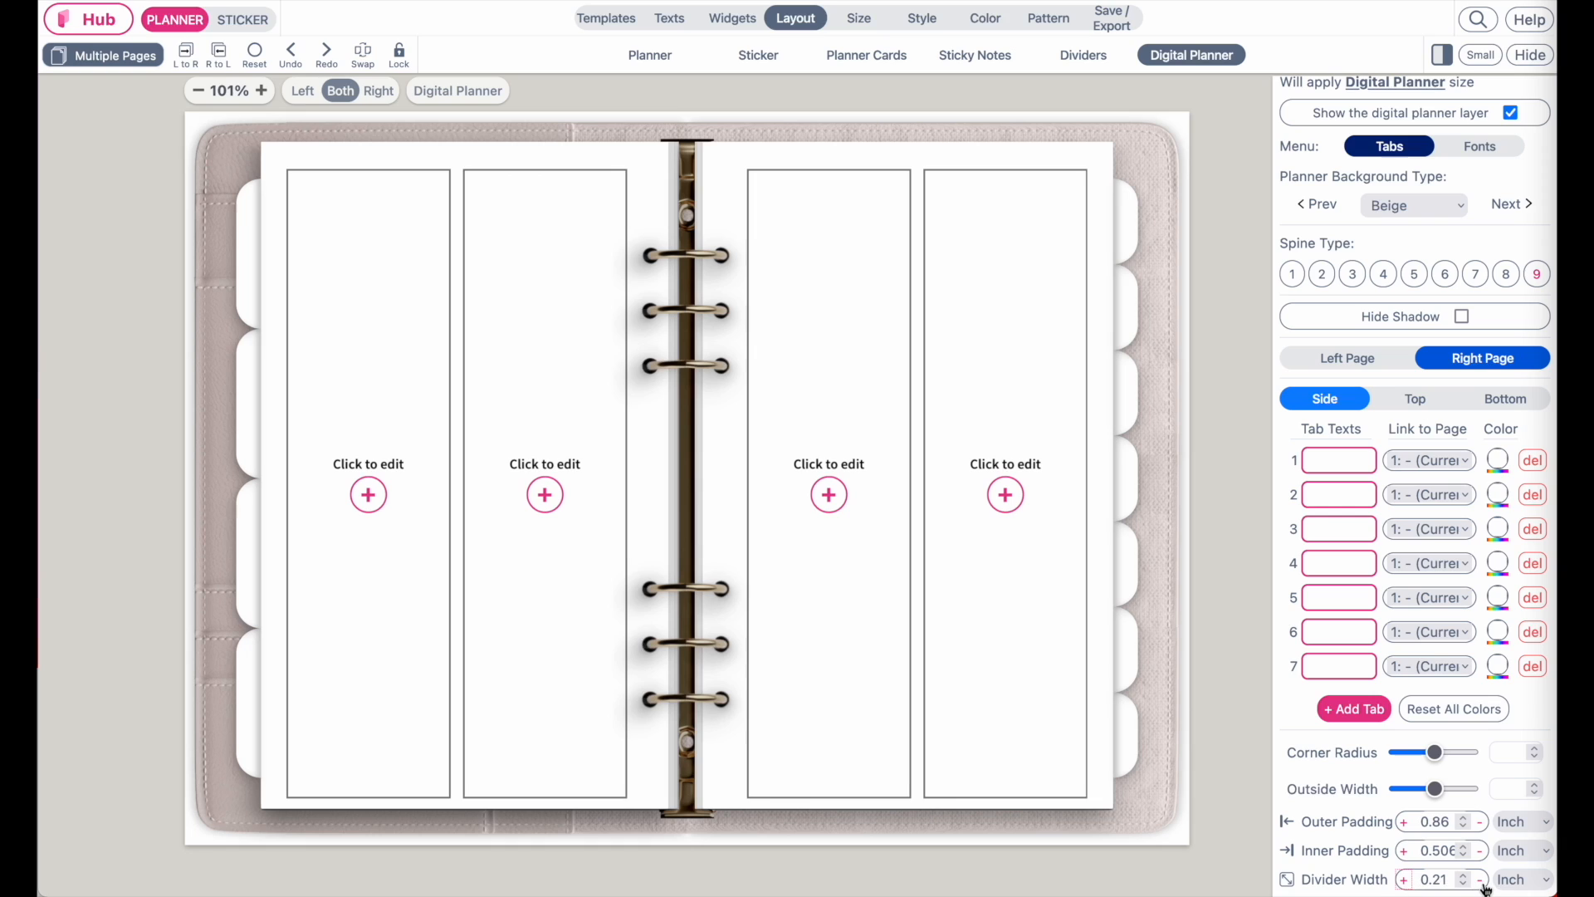
pyautogui.click(1405, 882)
pyautogui.click(1405, 882)
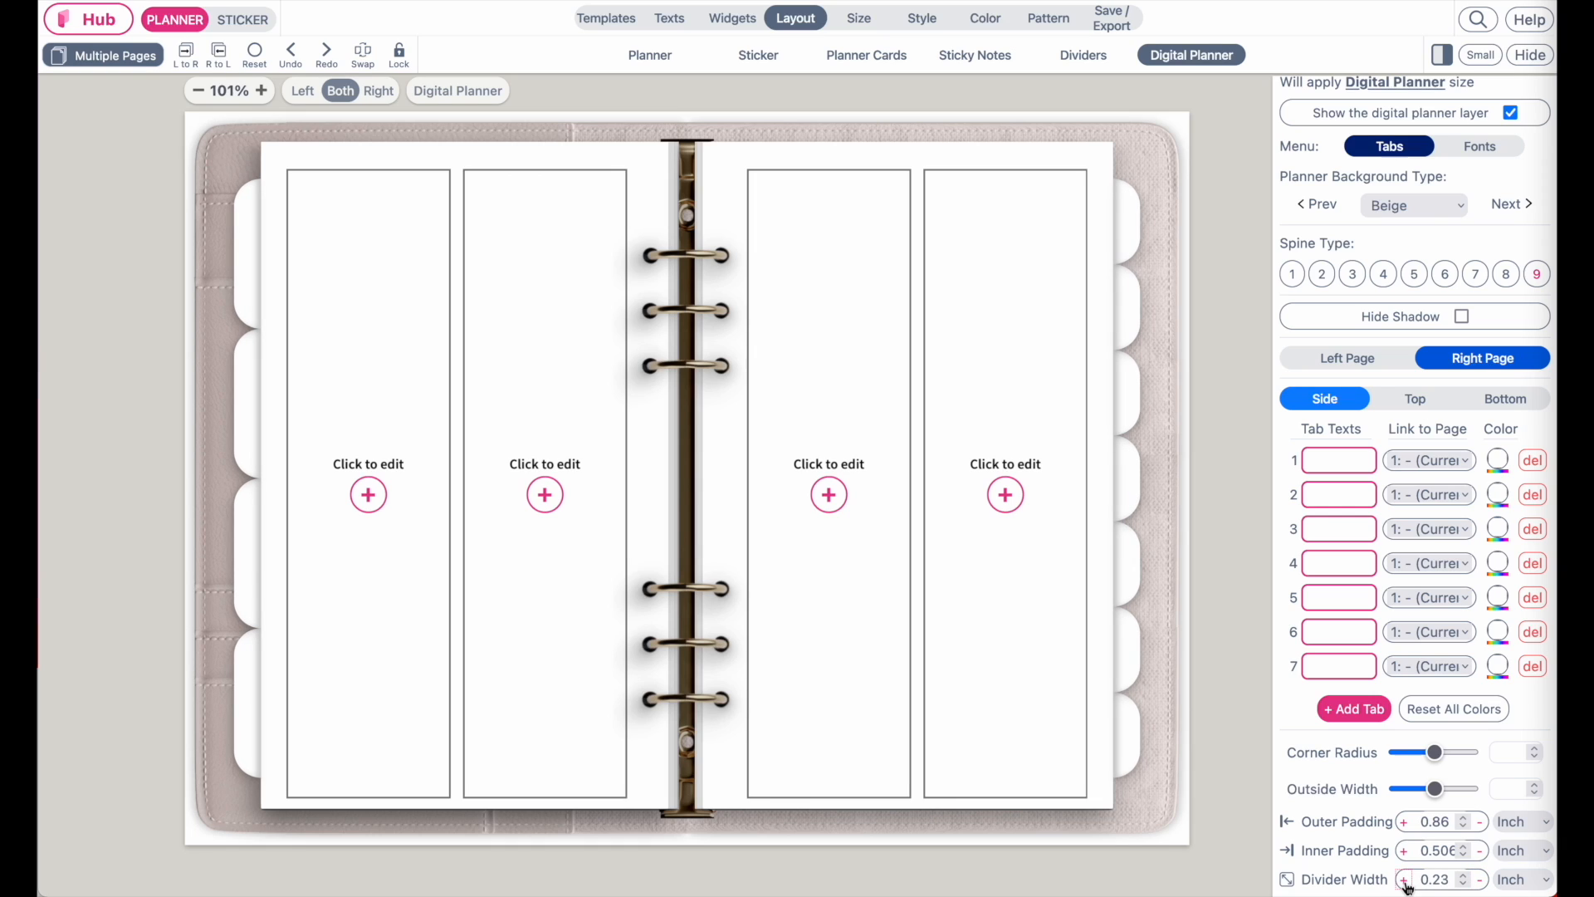
pyautogui.click(1405, 882)
pyautogui.click(1405, 882)
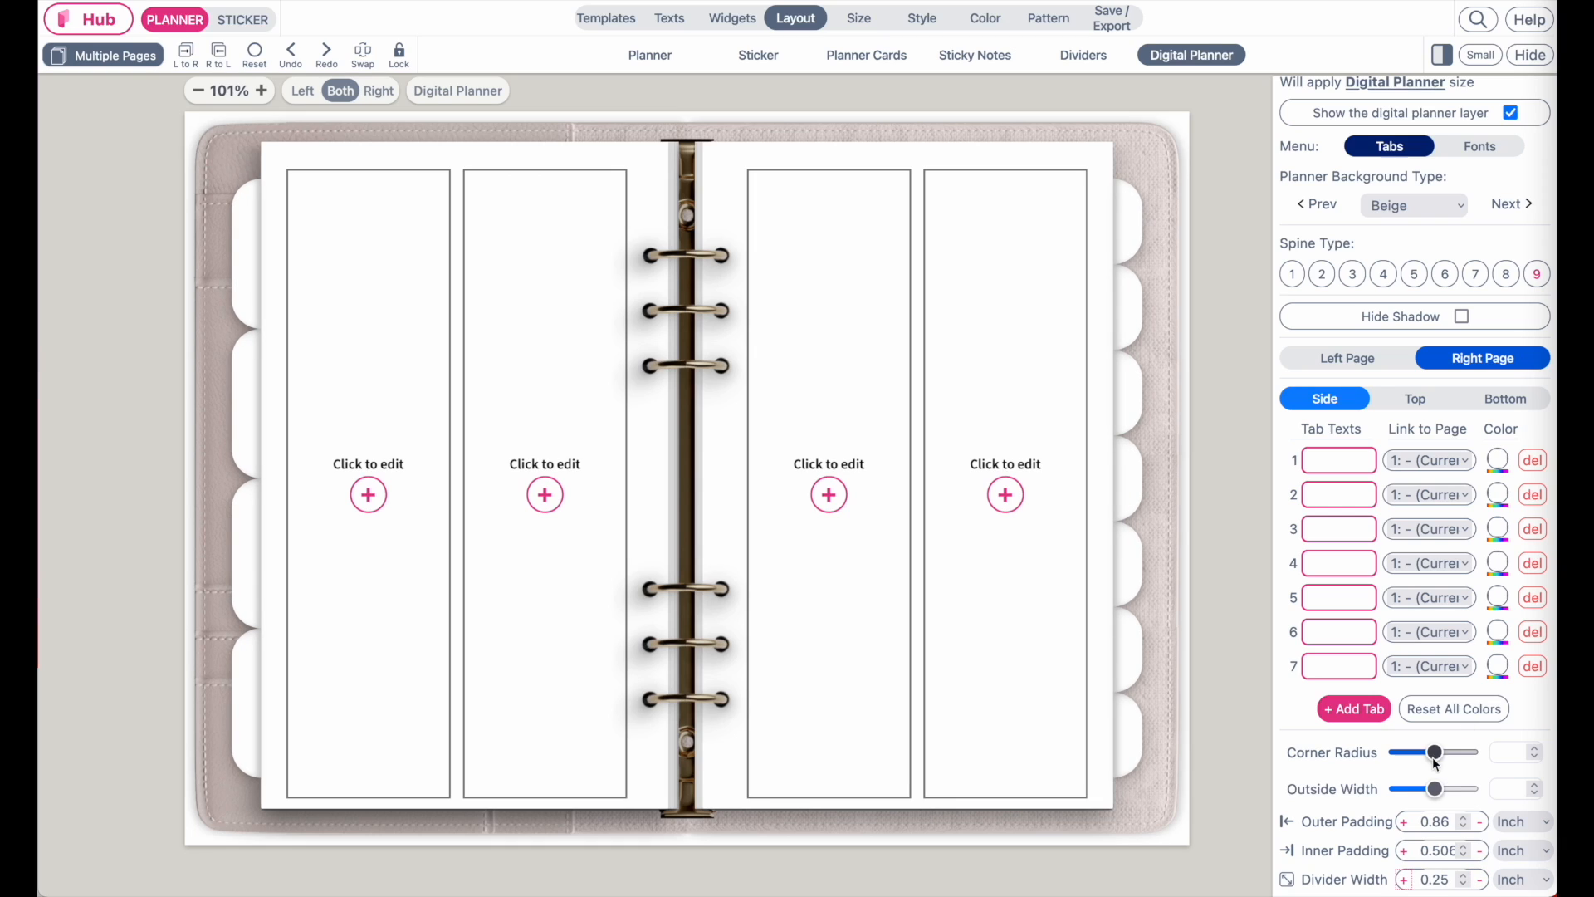
# Step: Reduce the corner radius and outside width of the side tabs to 3 on both the right and left pages
pyautogui.moveTo(1435, 752); pyautogui.dragTo(1409, 758)
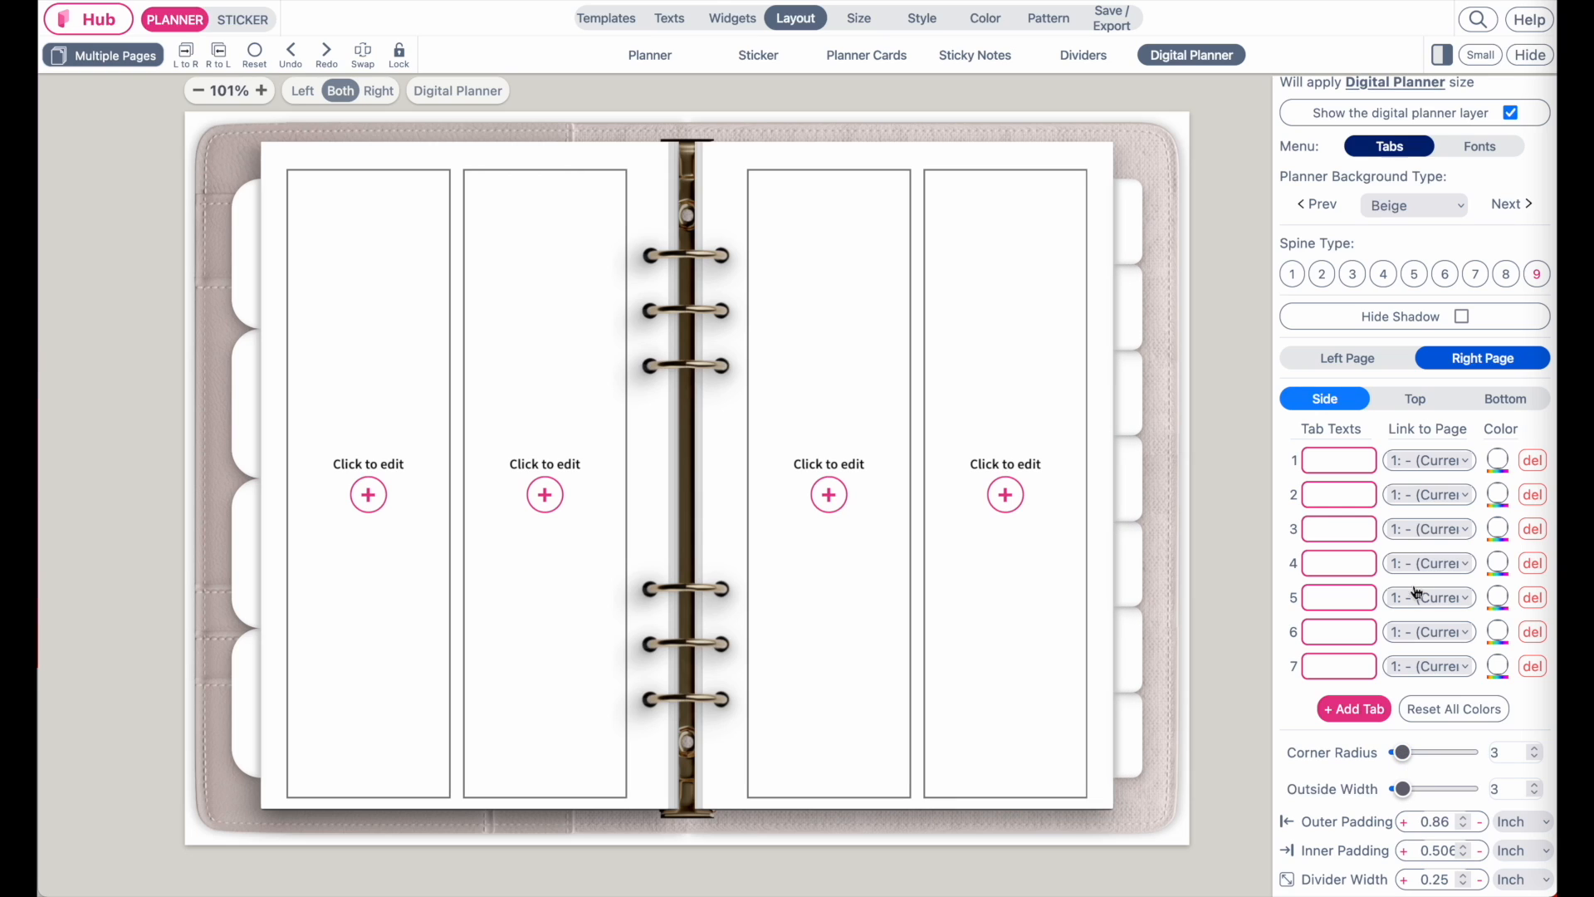
pyautogui.click(1351, 358)
pyautogui.moveTo(1423, 669); pyautogui.dragTo(1408, 667)
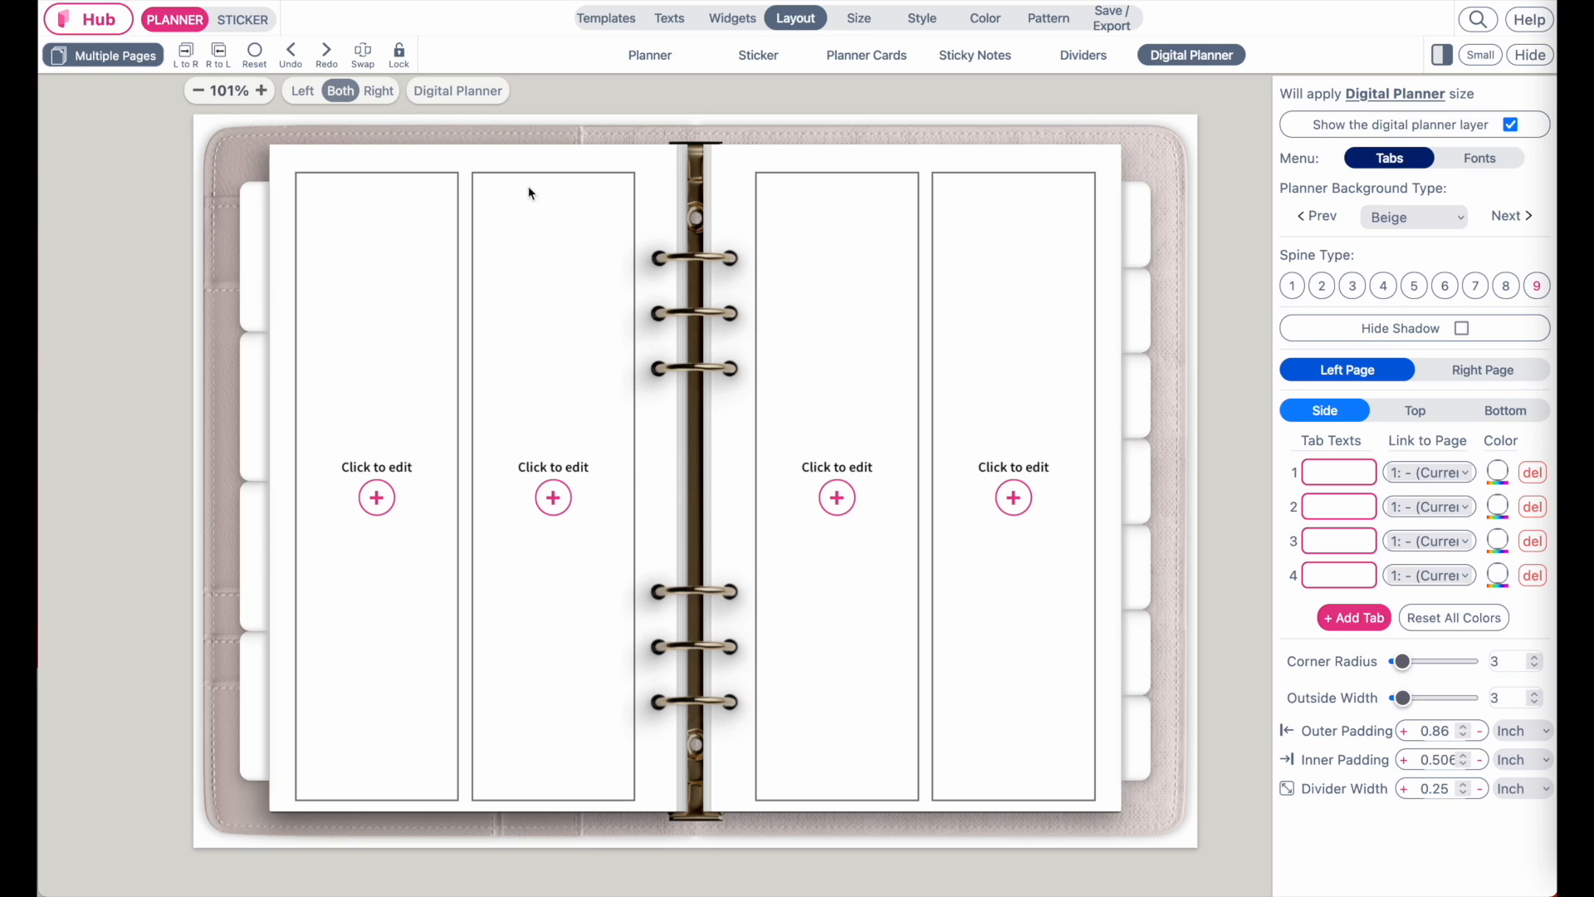
# Step: Show the list of multiple pages and name the first page Index
pyautogui.click(115, 57)
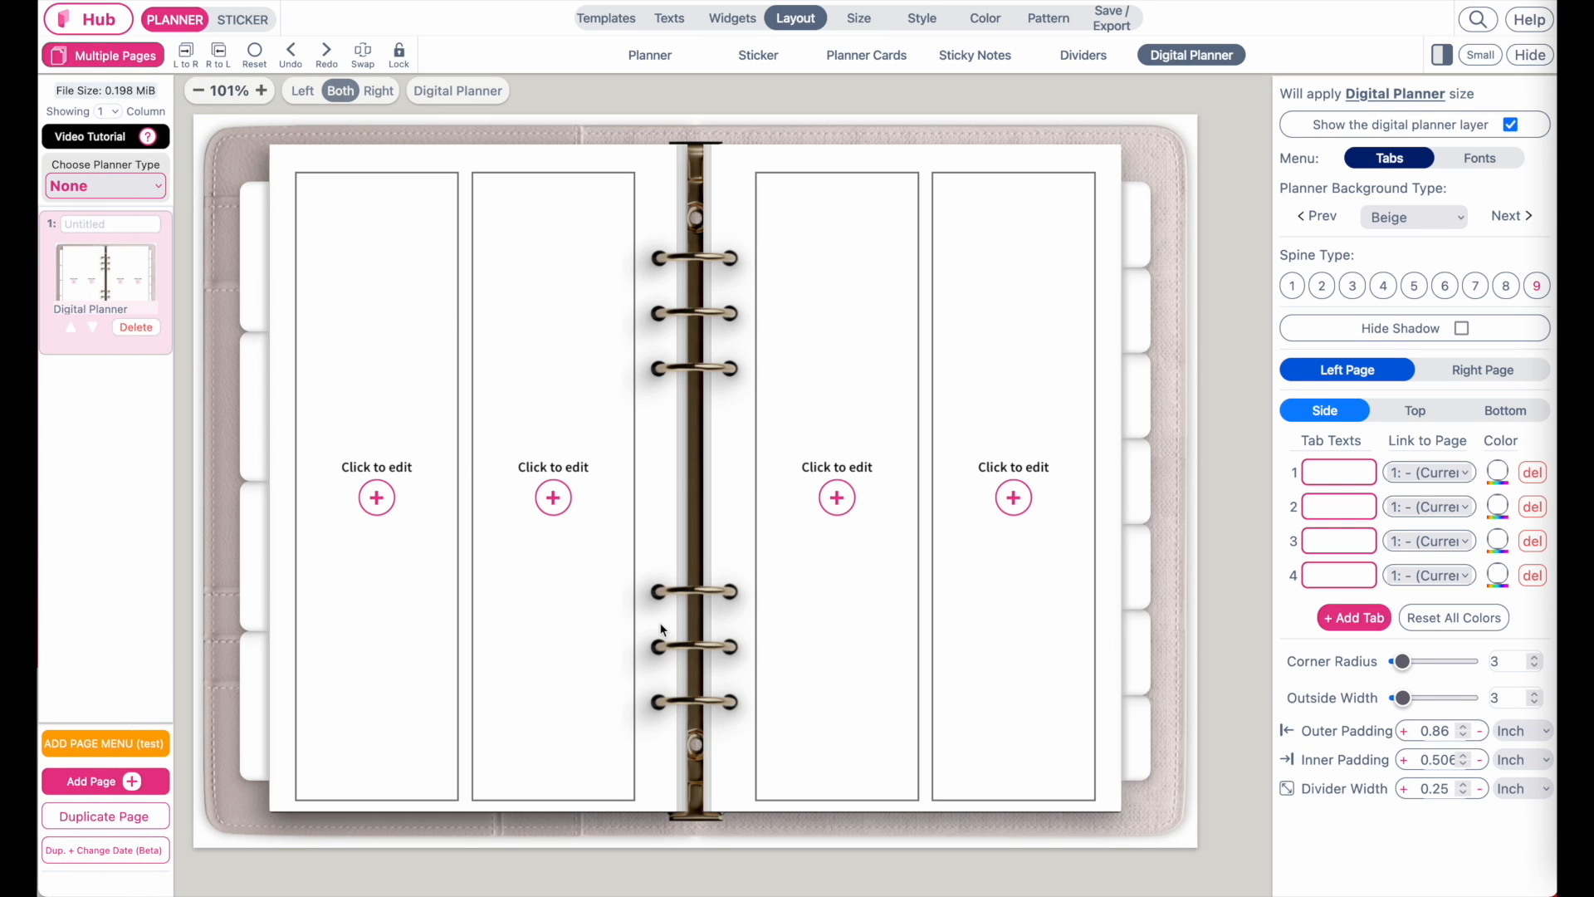
pyautogui.click(105, 223)
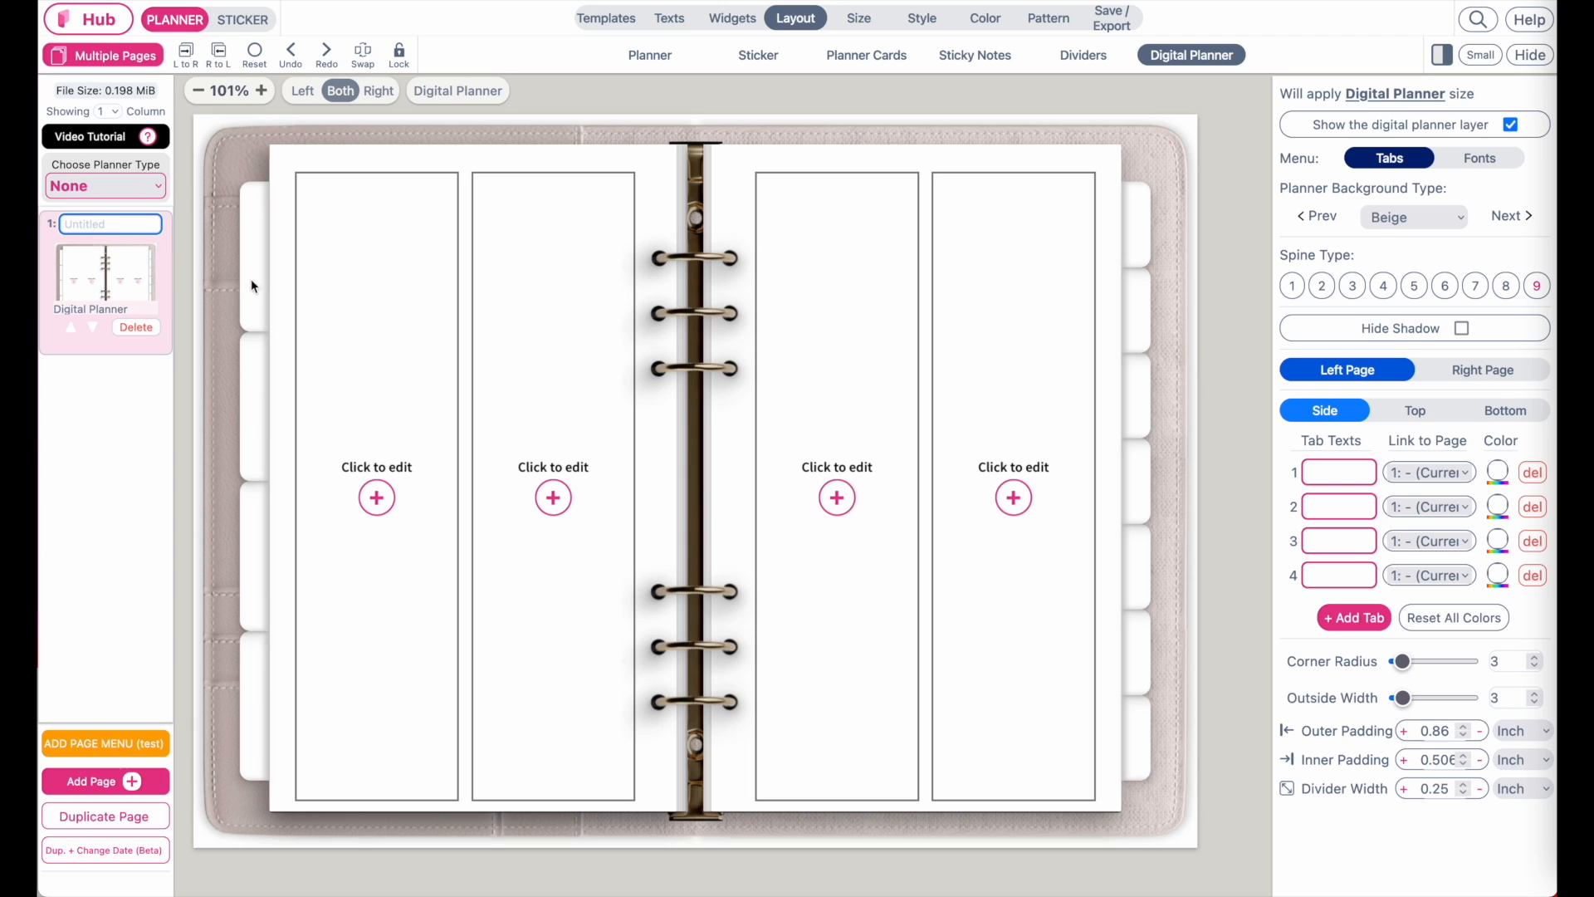
pyautogui.write('Index')
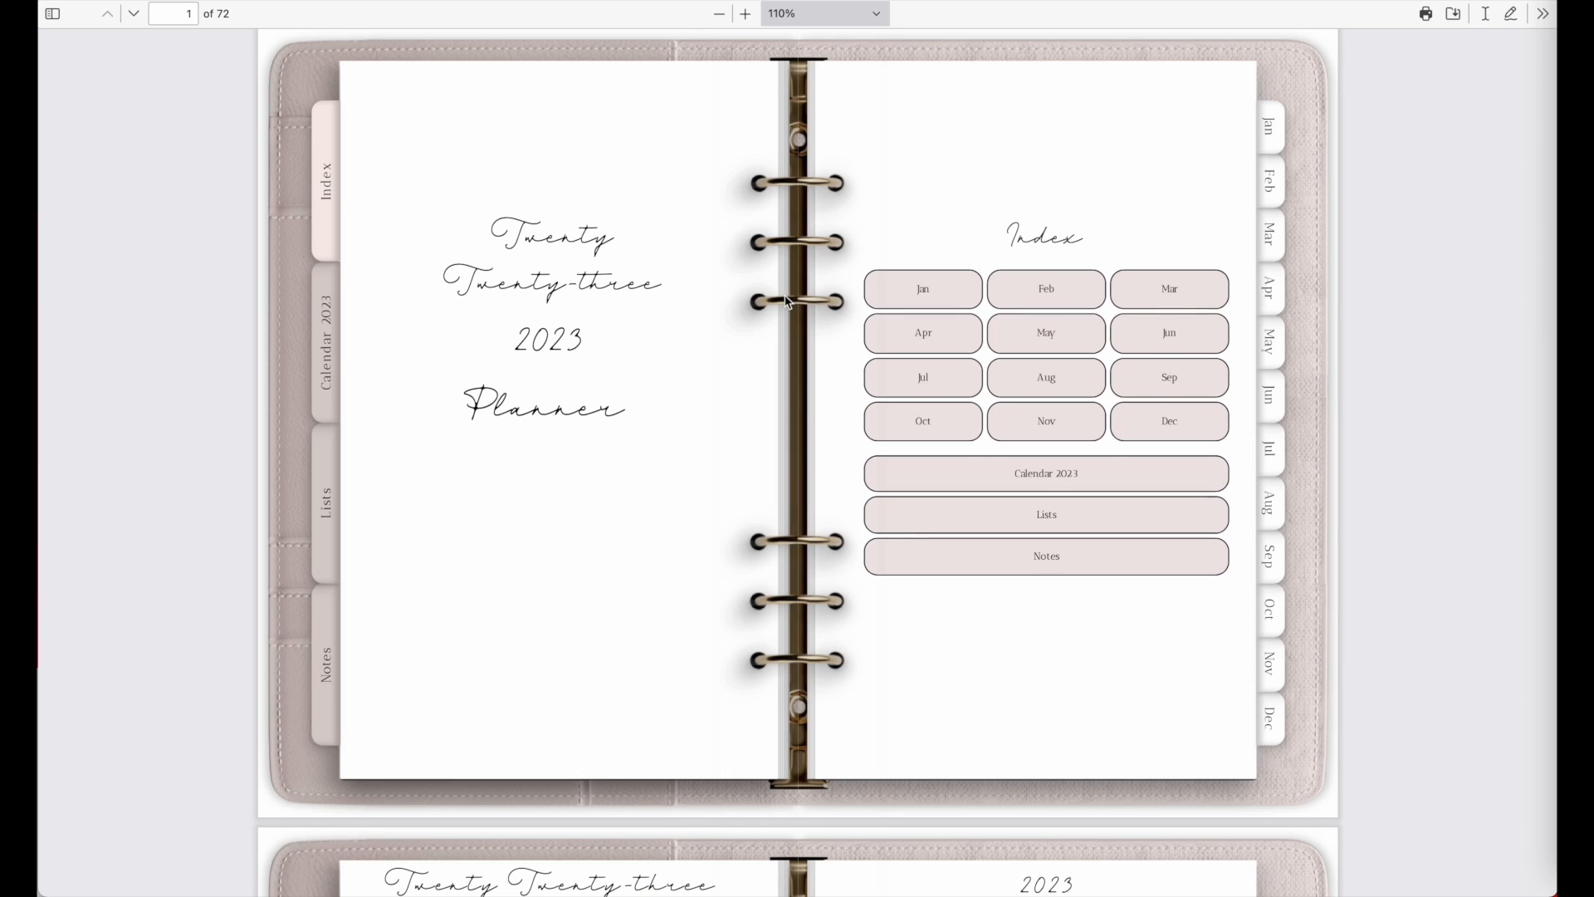
# Step: Check the opening spreads of the finished planner PDF, and name the planner's second page Calendar 2023
pyautogui.scroll(1, 788, 302)
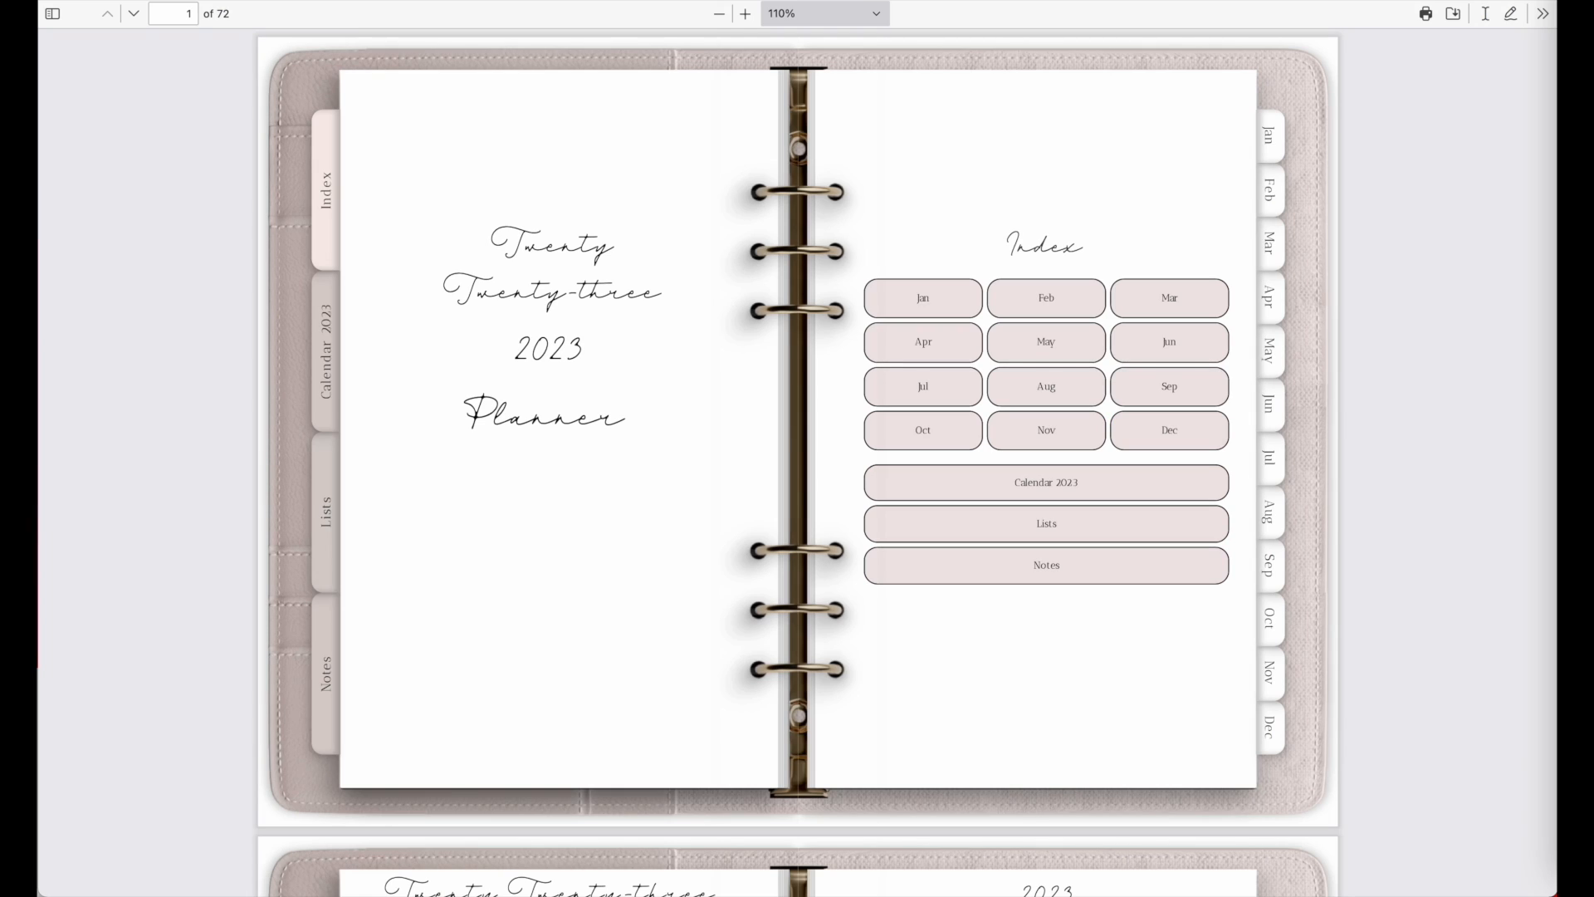
pyautogui.scroll(-10, 650, 376)
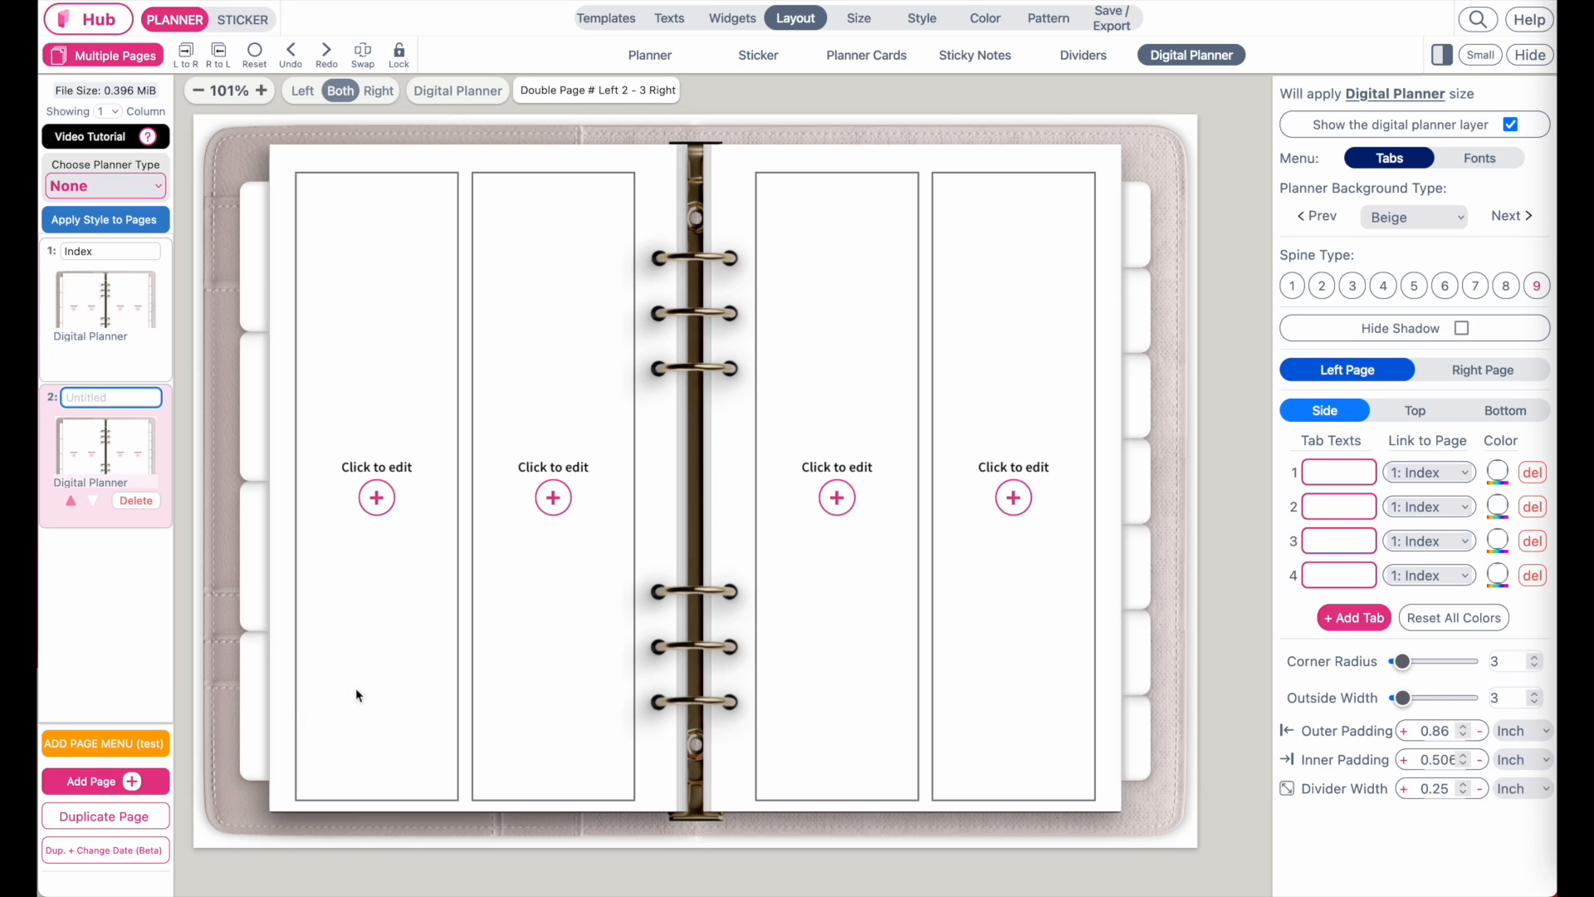
pyautogui.click(89, 398)
pyautogui.write('Calendar 2023')
# Step: Add a third page and name it Calendar January, using the finished planner PDF as reference
pyautogui.click(110, 785)
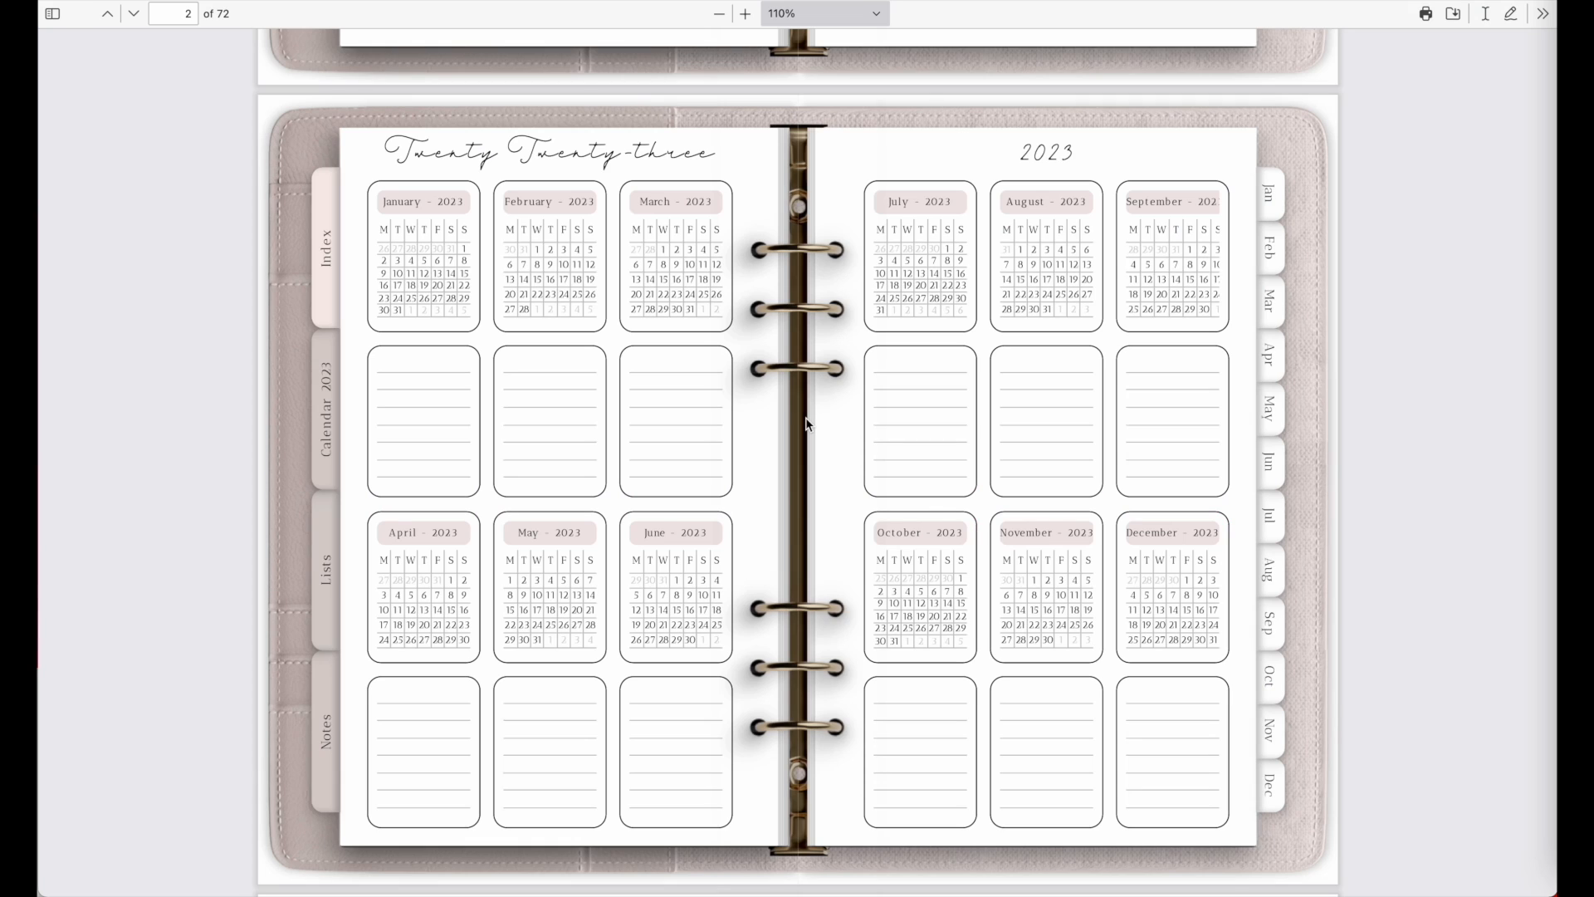
pyautogui.scroll(5, 807, 423)
pyautogui.scroll(-12, 807, 424)
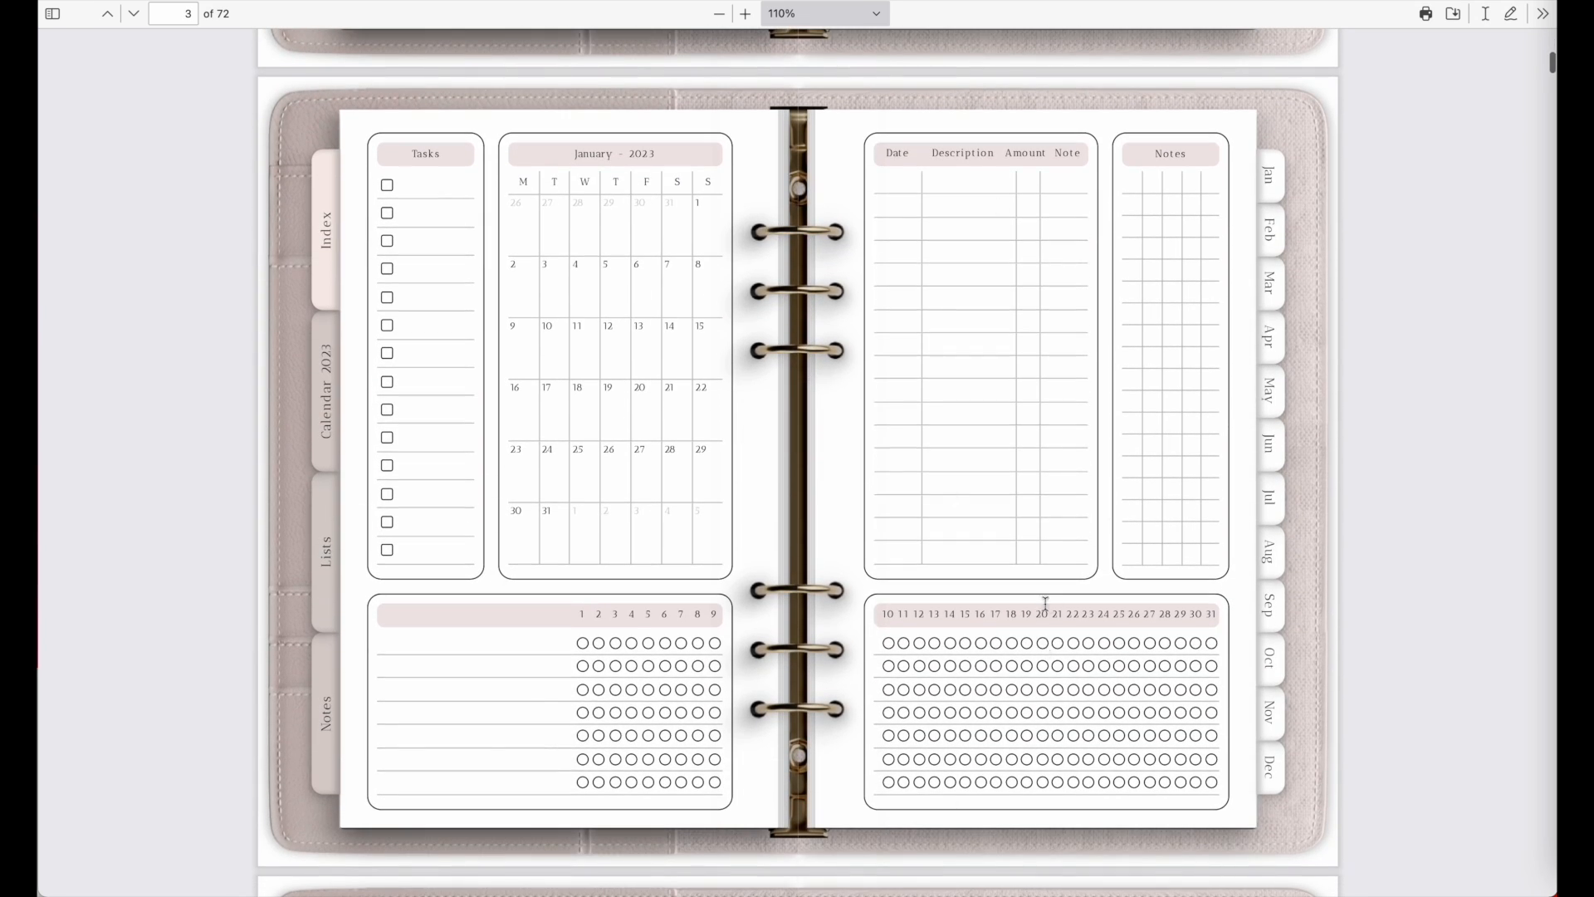
pyautogui.scroll(-8, 1038, 581)
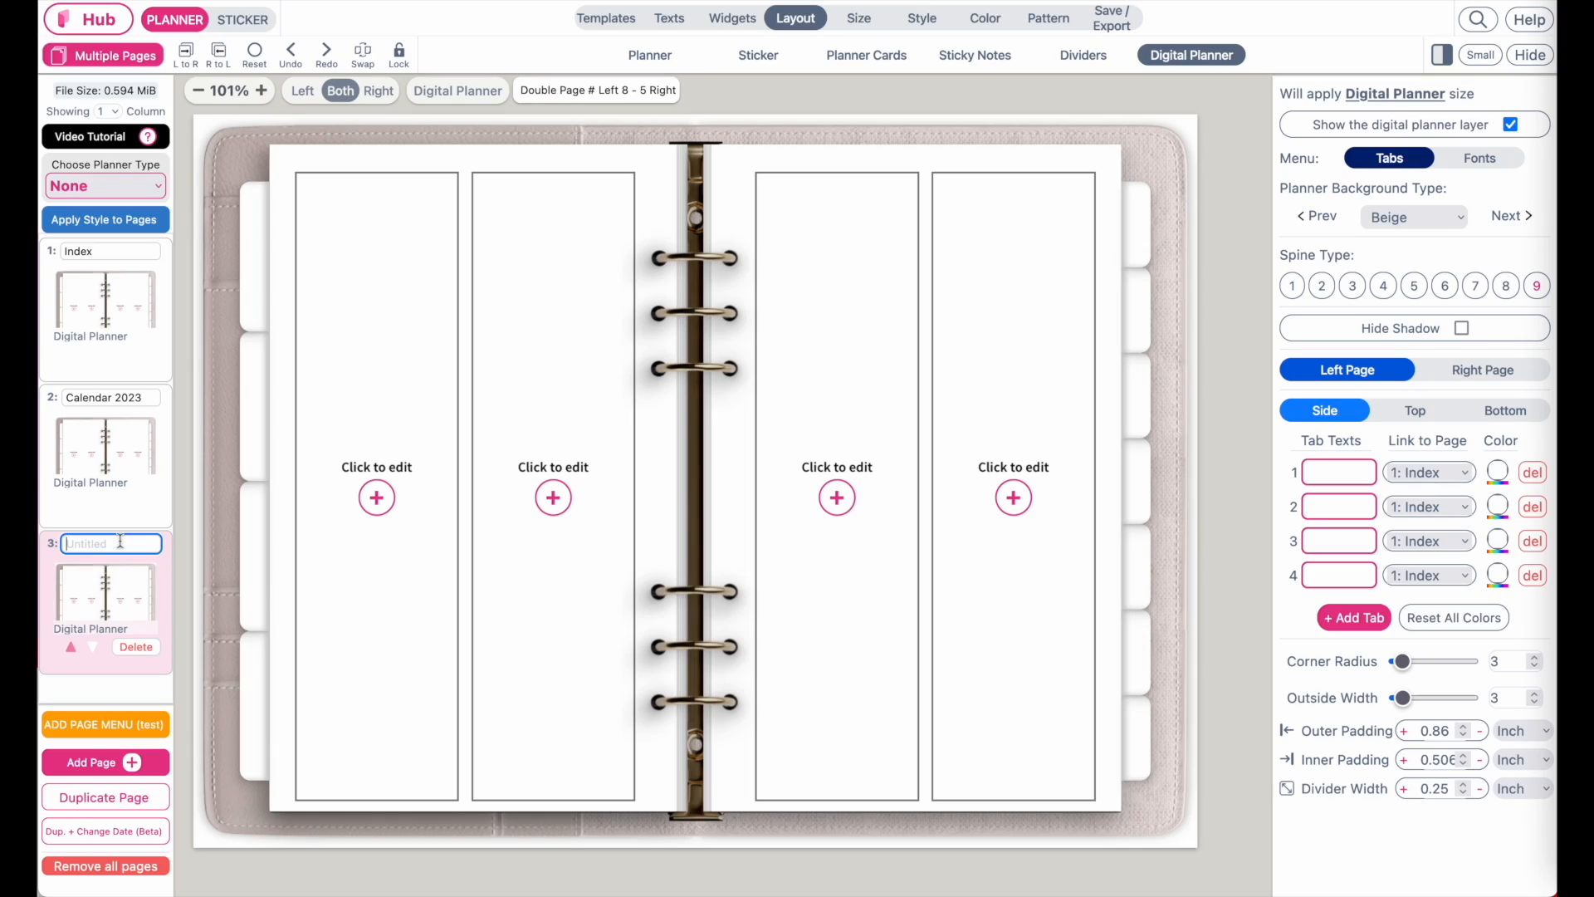
pyautogui.click(89, 546)
pyautogui.write('Calendar January')
# Step: Add a fourth page to the planner and name it January Weekly
pyautogui.click(93, 763)
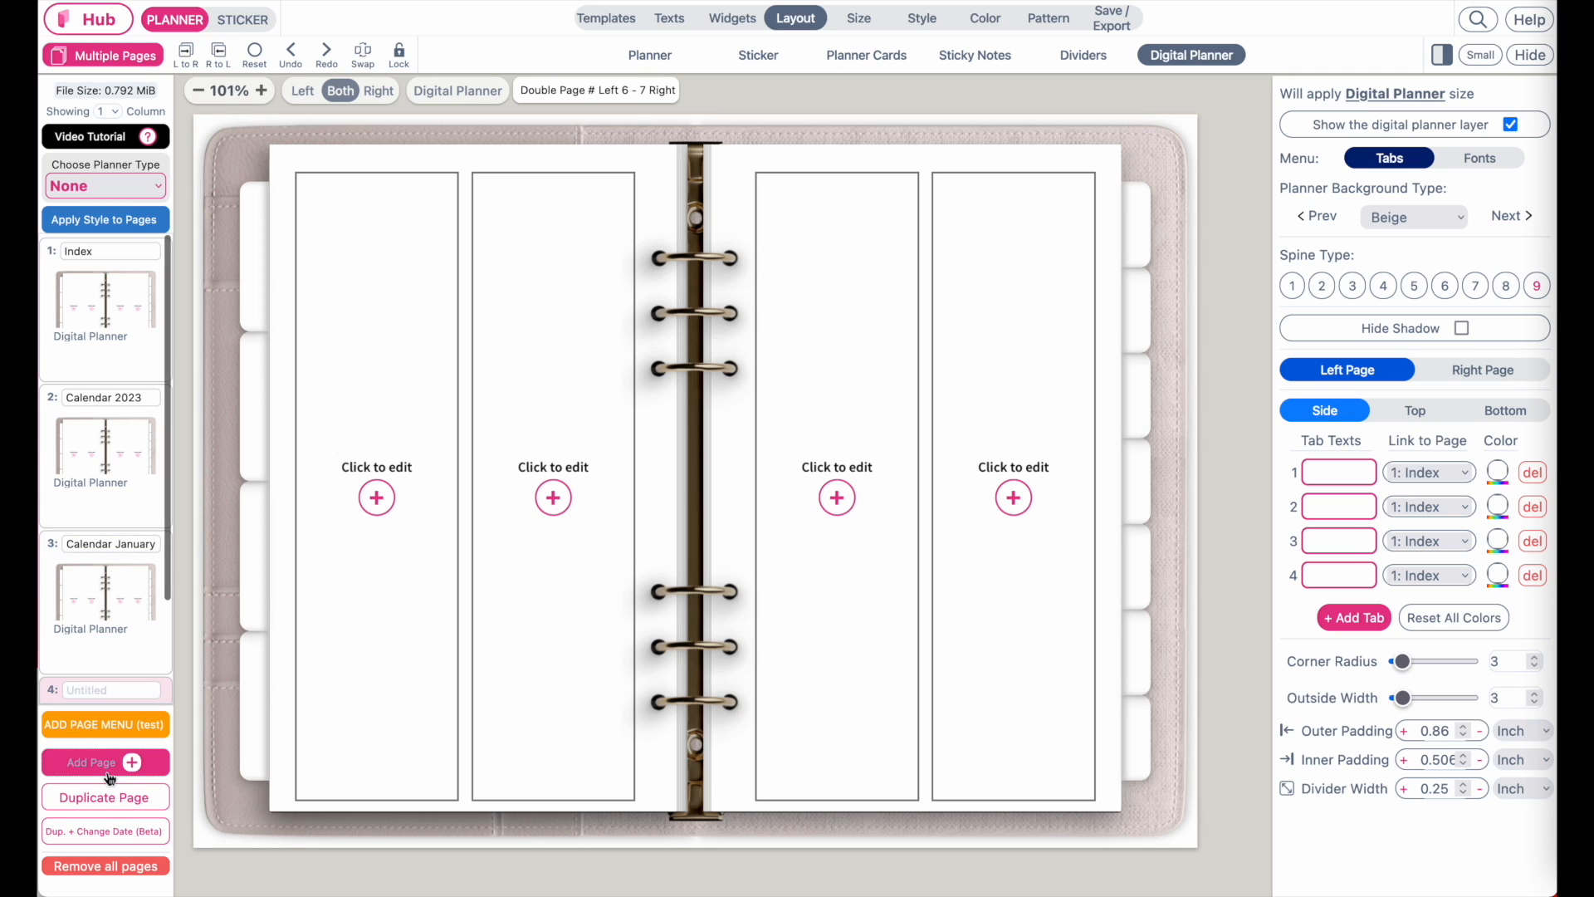
pyautogui.click(105, 571)
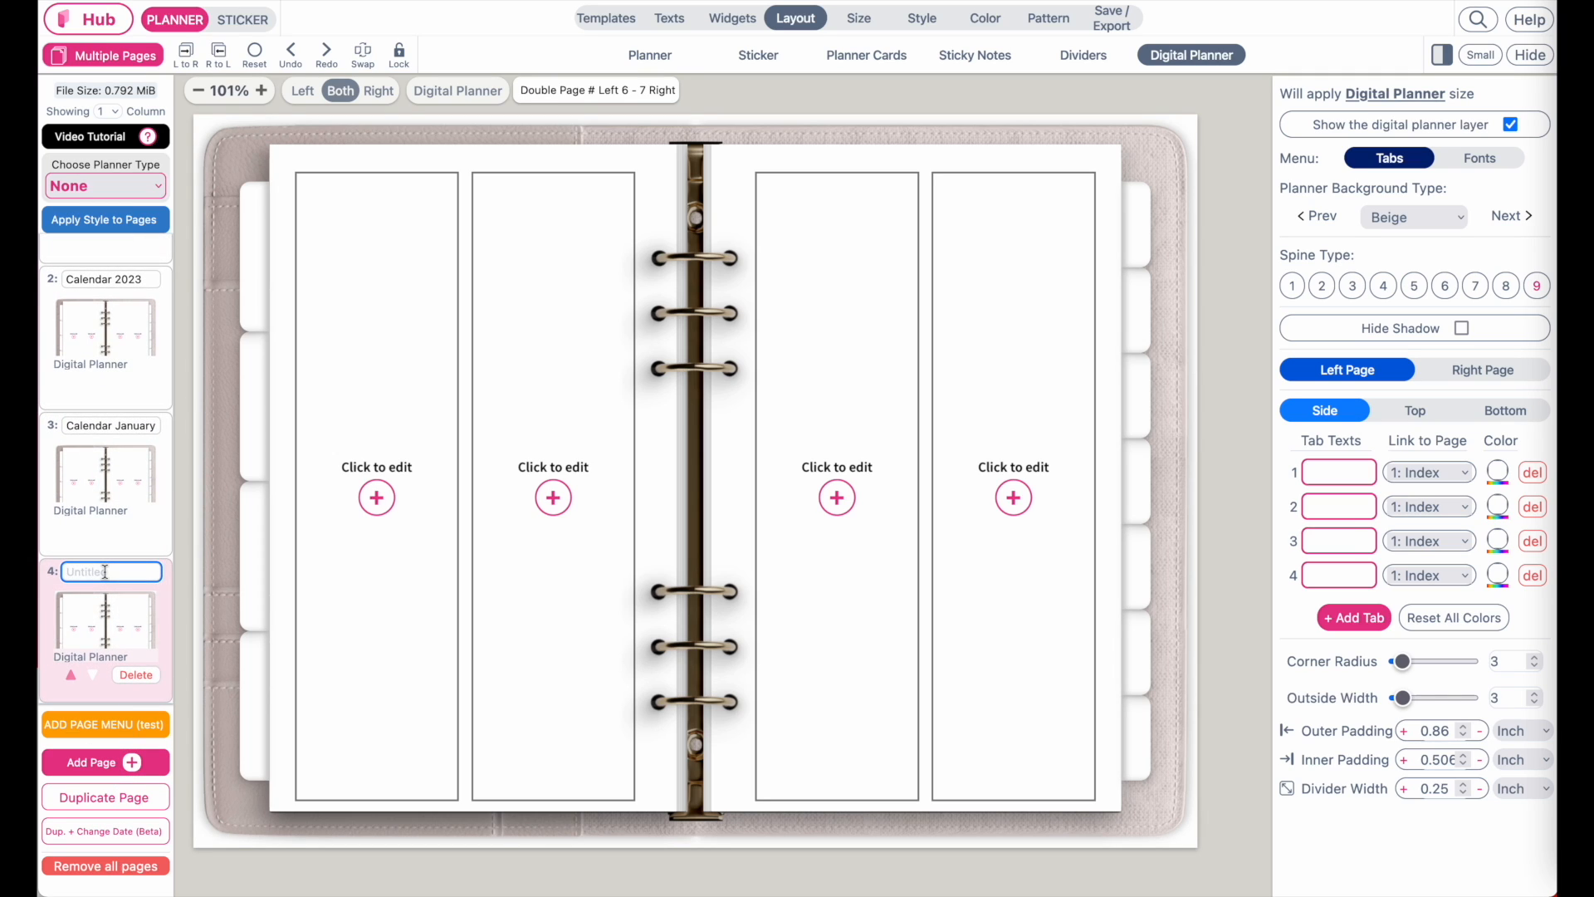
pyautogui.write('Jan')
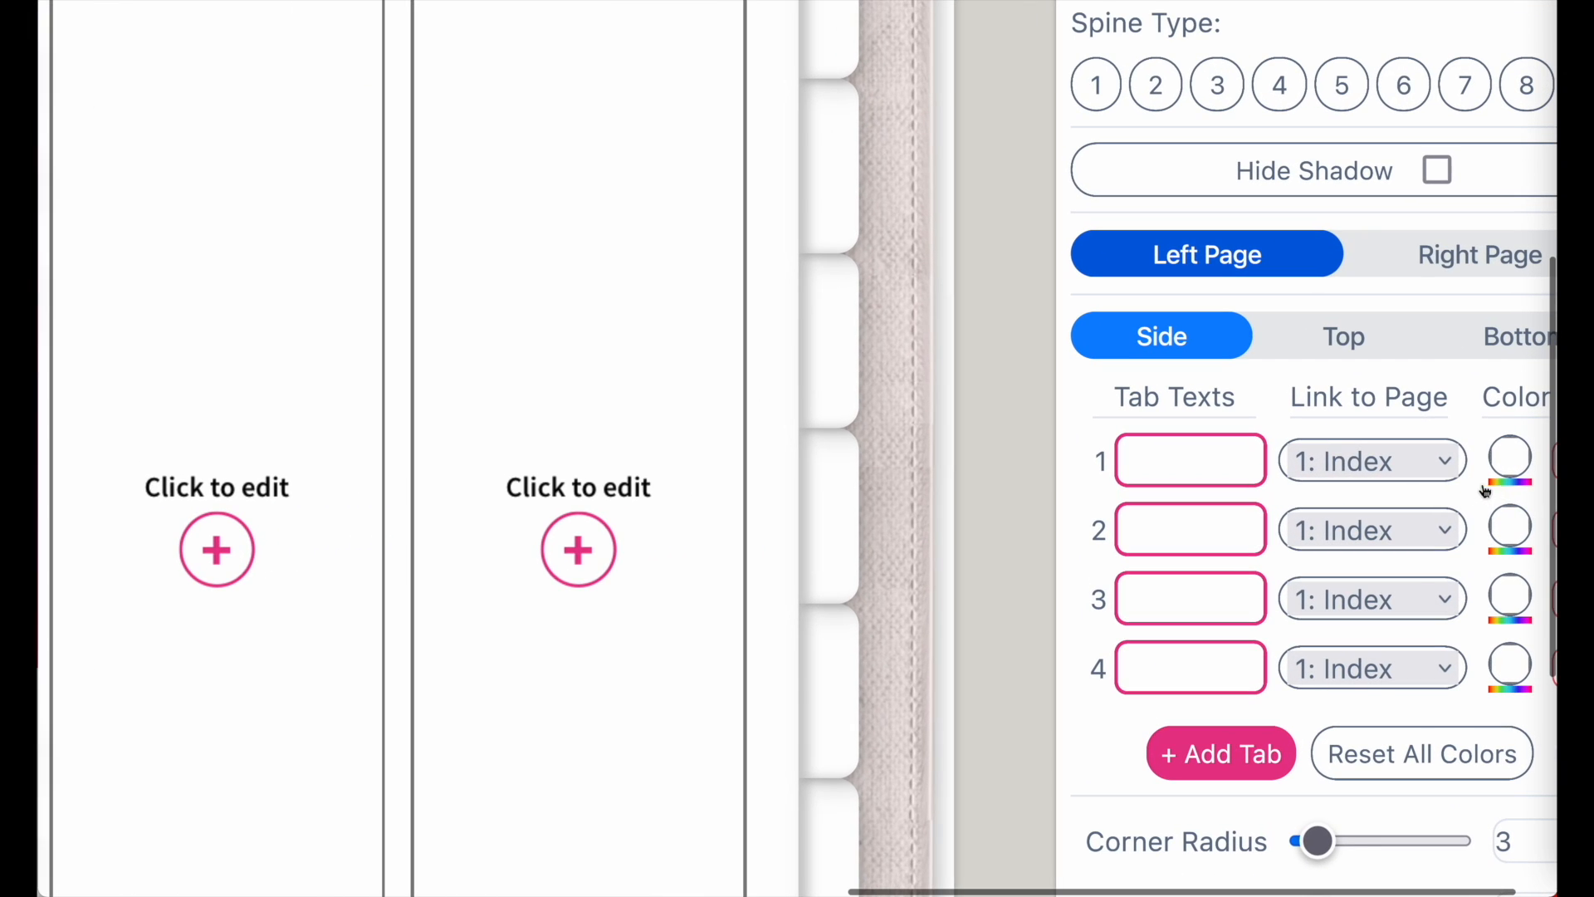
# Step: View the pages offered as link targets for the first side tab of the left page
pyautogui.click(1434, 480)
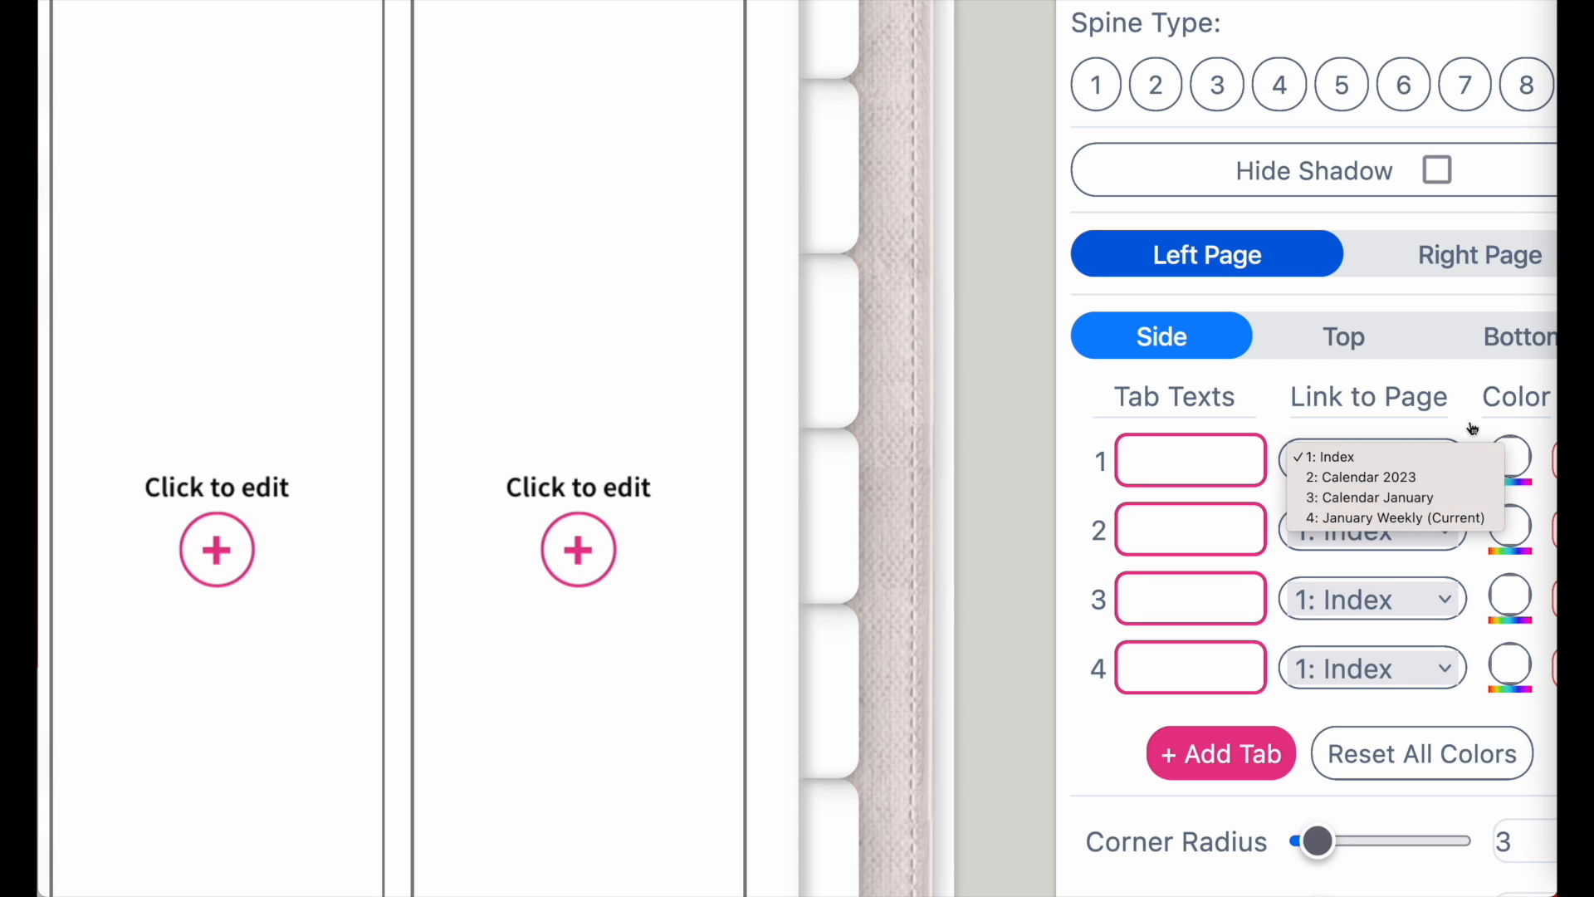
pyautogui.click(1470, 381)
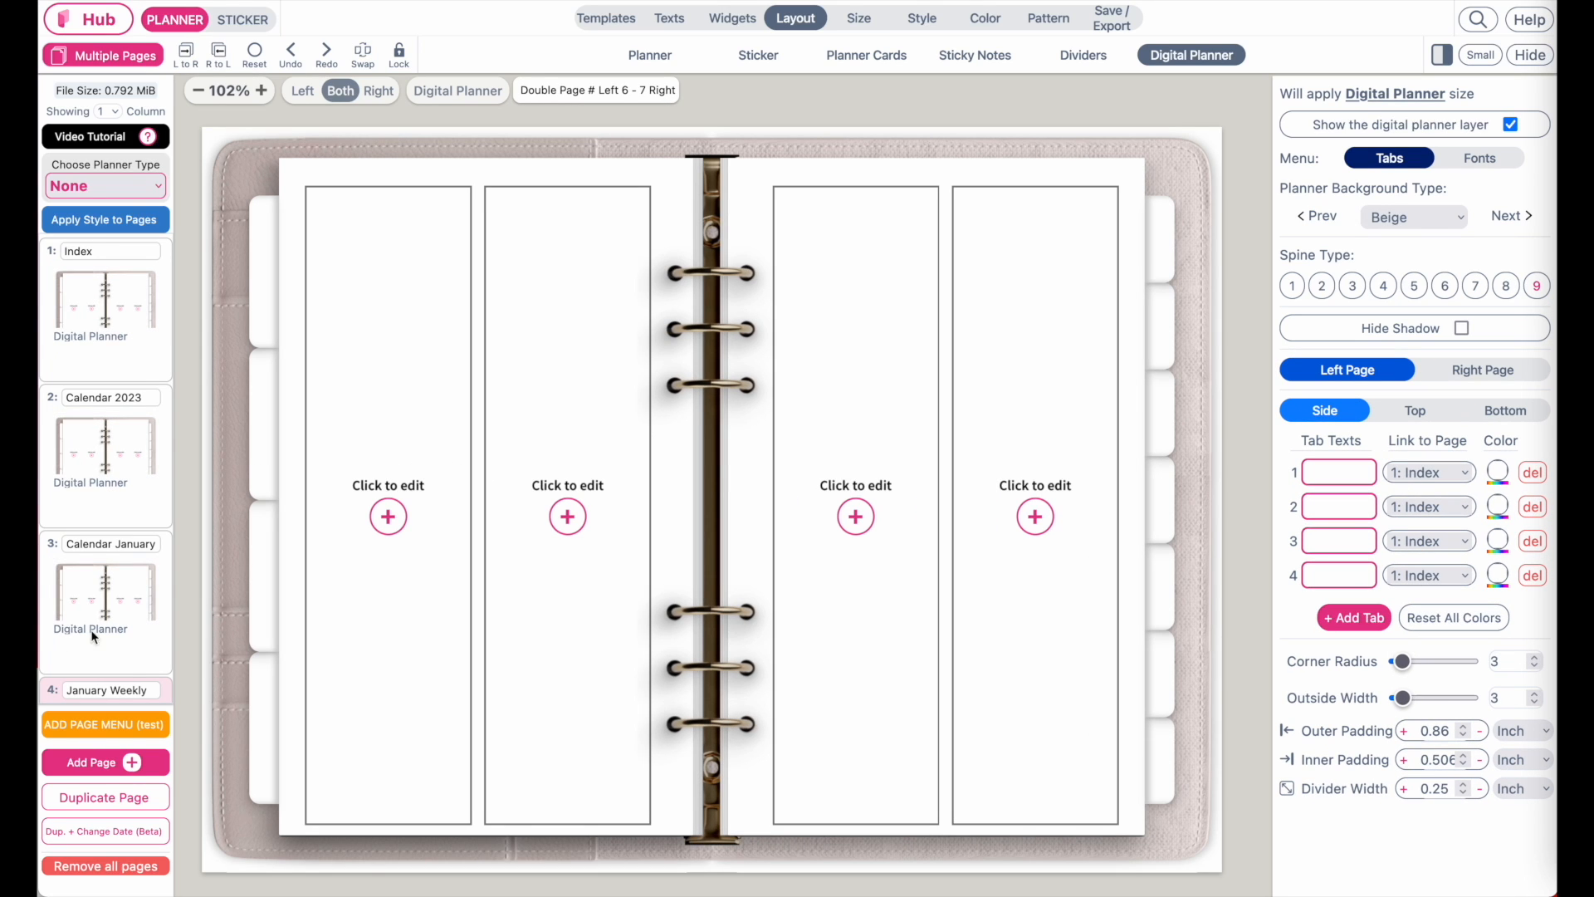
pyautogui.scroll(-1, 563, 541)
pyautogui.scroll(1, 563, 541)
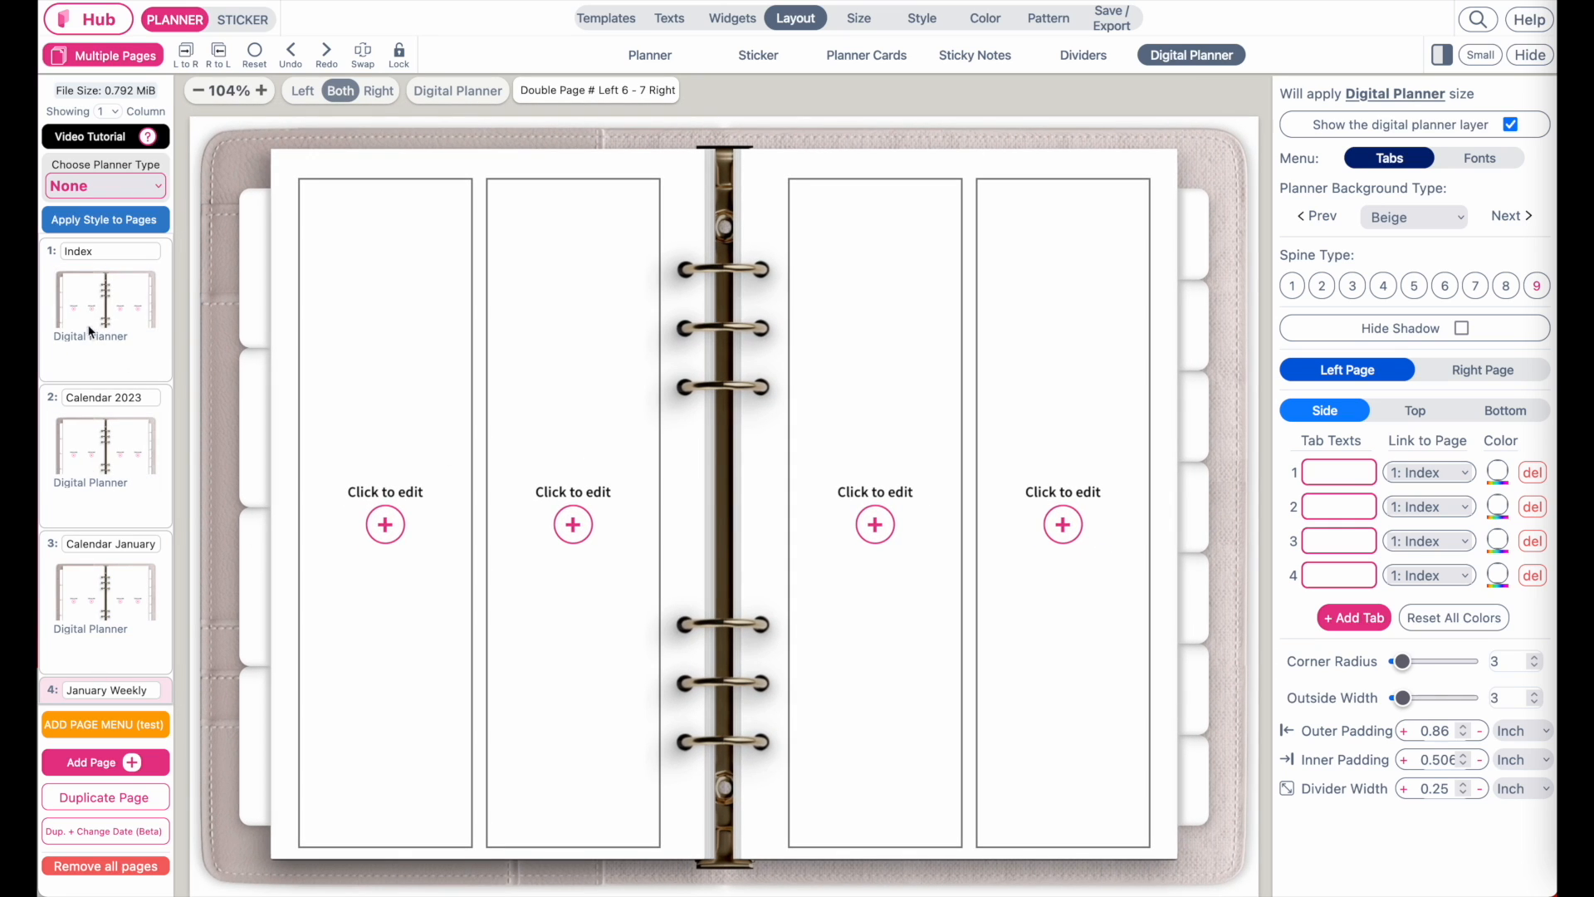
# Step: Open the Index page and browse the starter templates tagged Starter Digital Planner
pyautogui.scroll(-1, 766, 426)
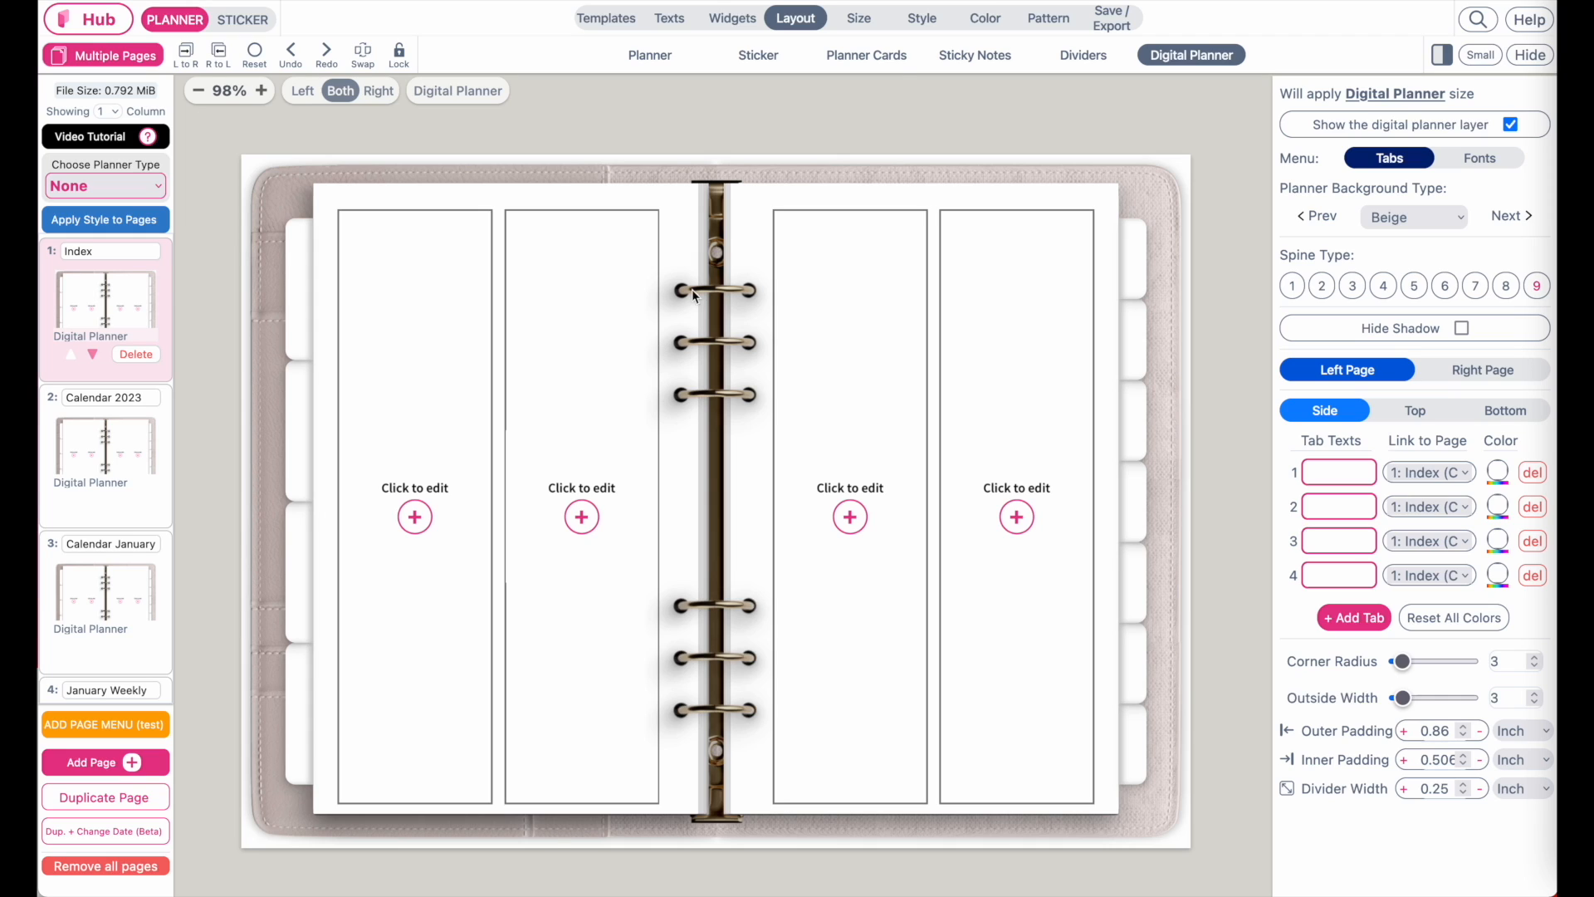
pyautogui.click(616, 23)
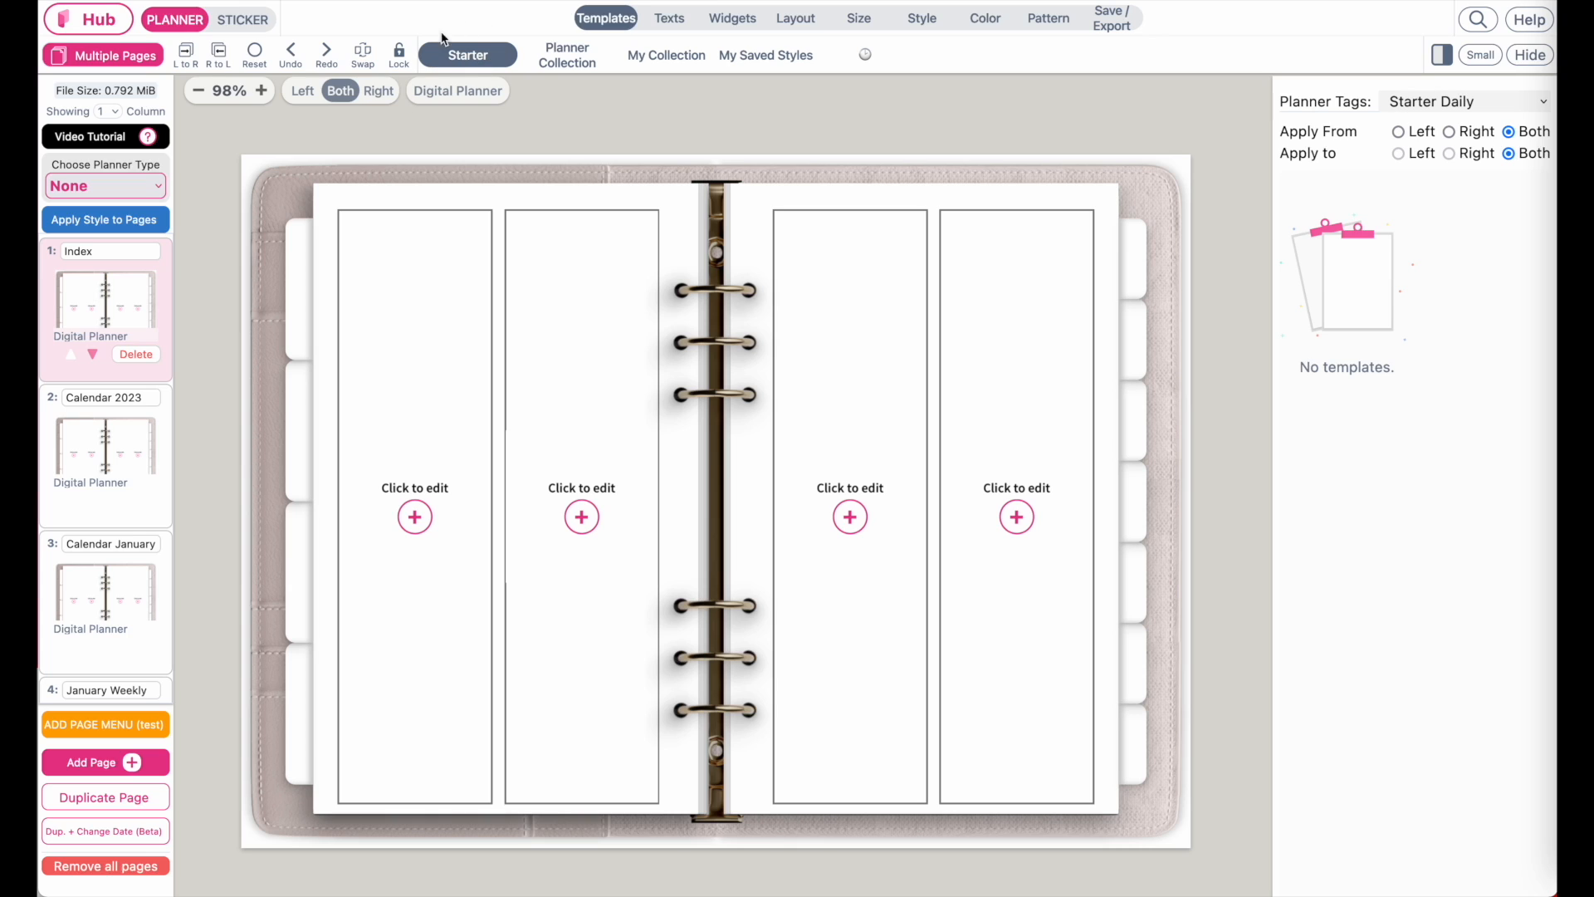
pyautogui.click(498, 58)
pyautogui.click(1457, 103)
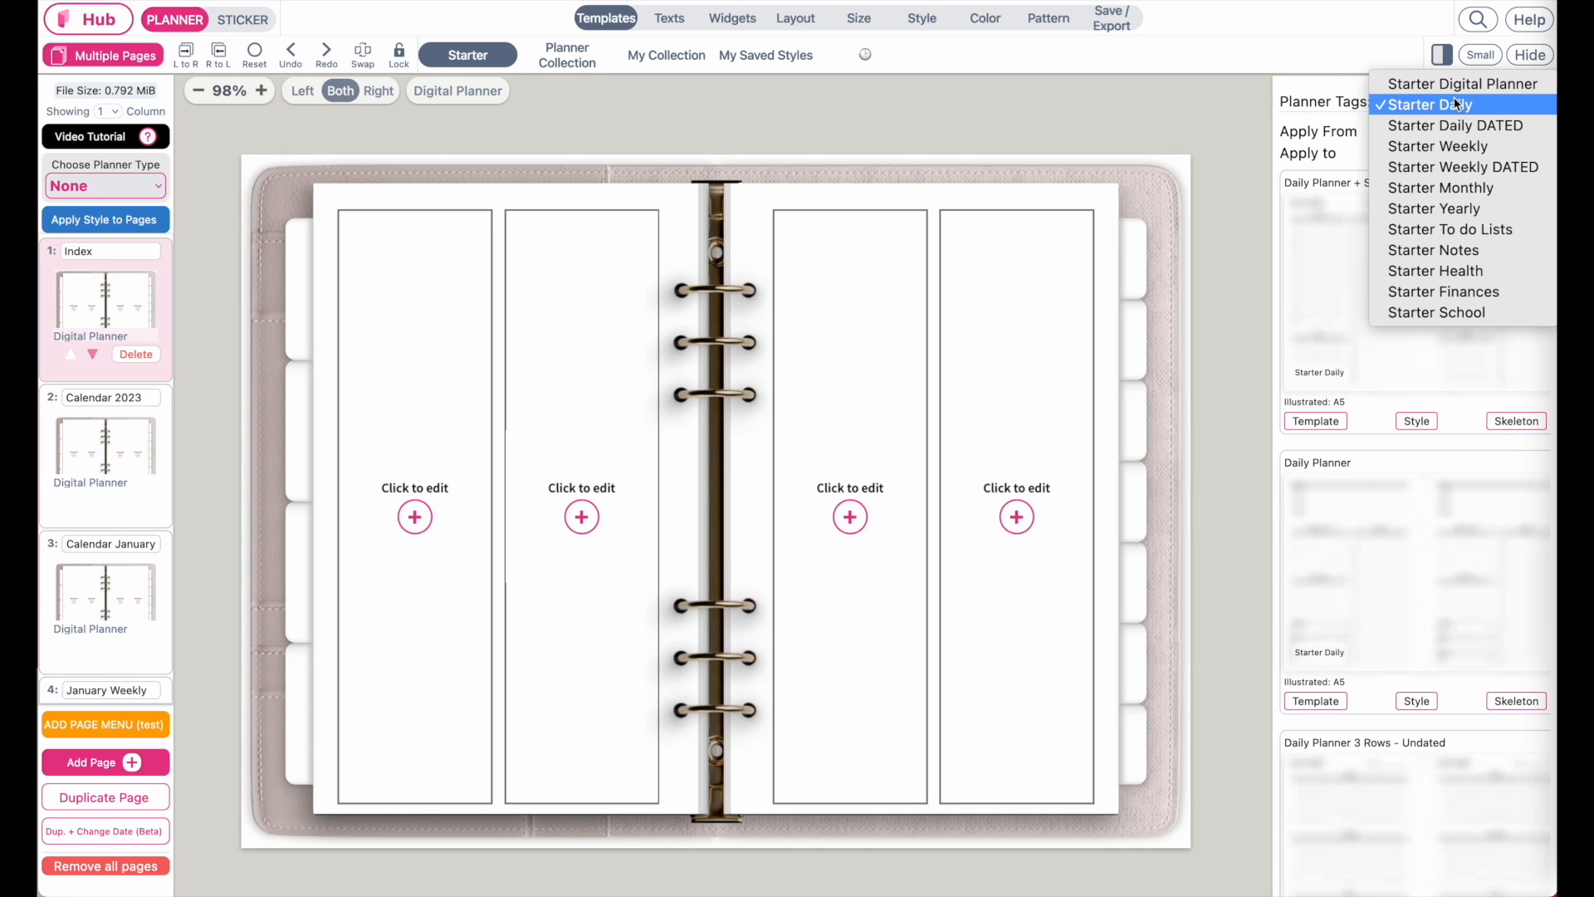
pyautogui.click(1497, 87)
pyautogui.scroll(-2, 1463, 449)
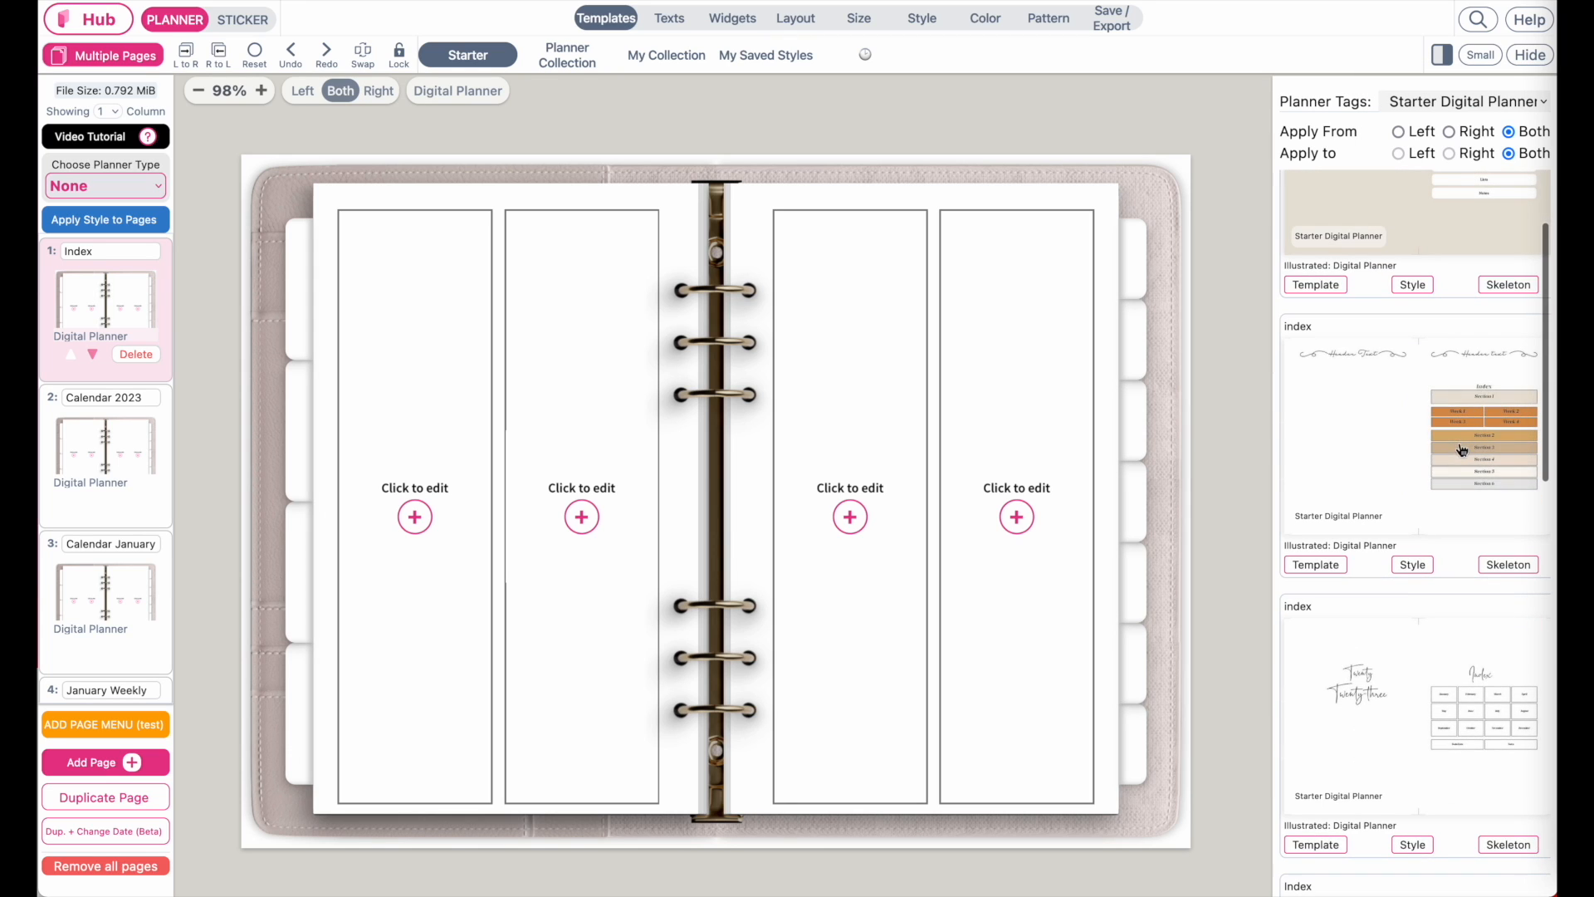
pyautogui.scroll(-8, 1463, 450)
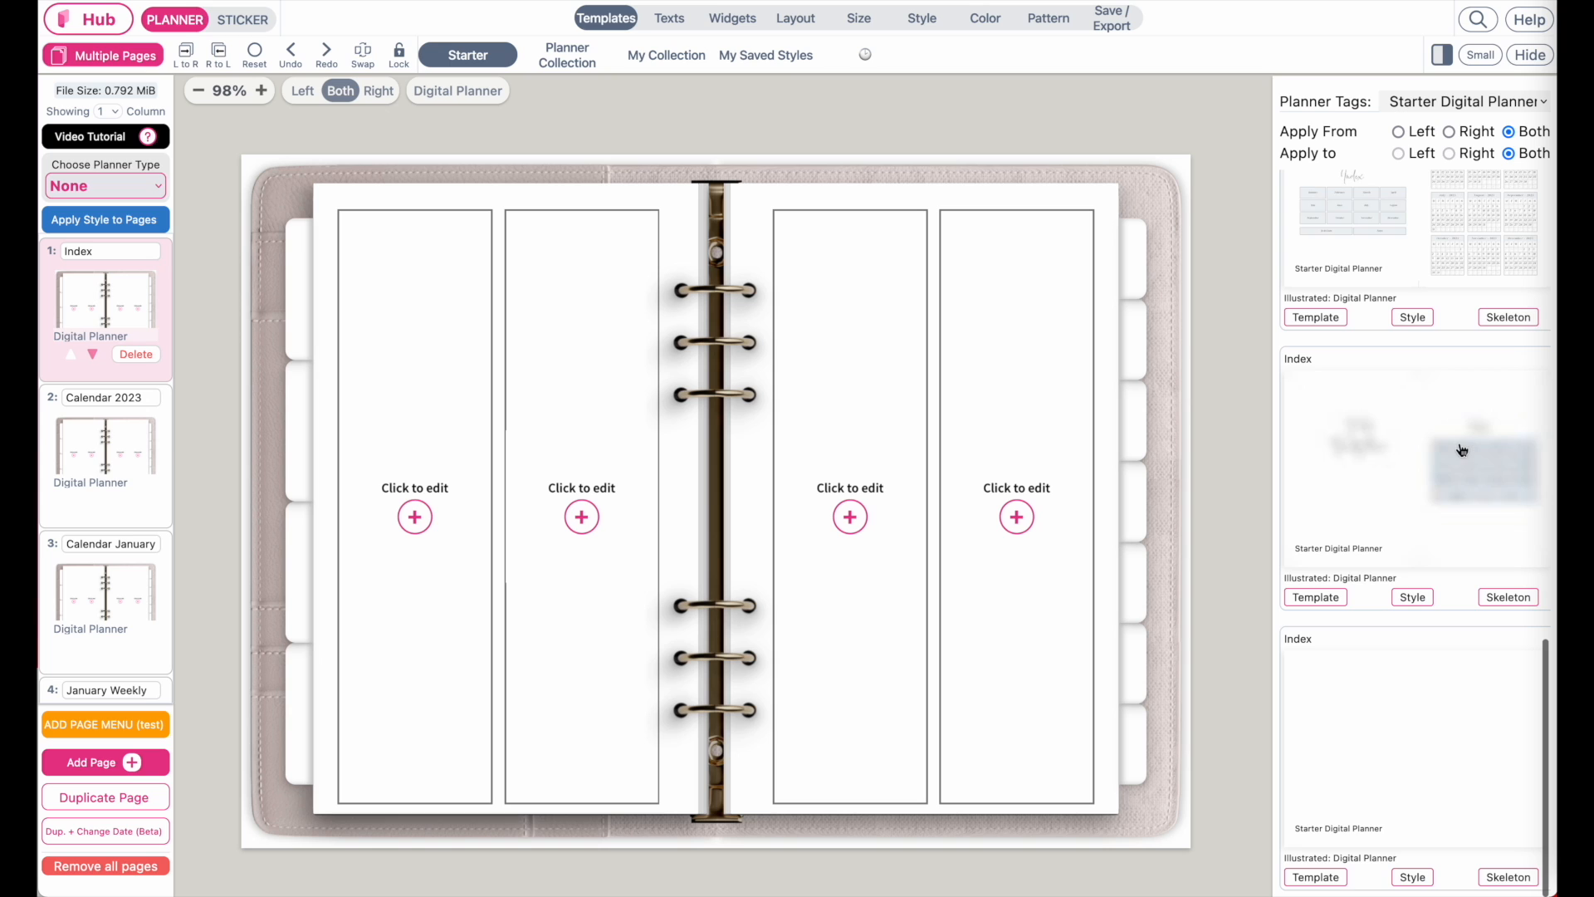
pyautogui.scroll(-5, 1462, 449)
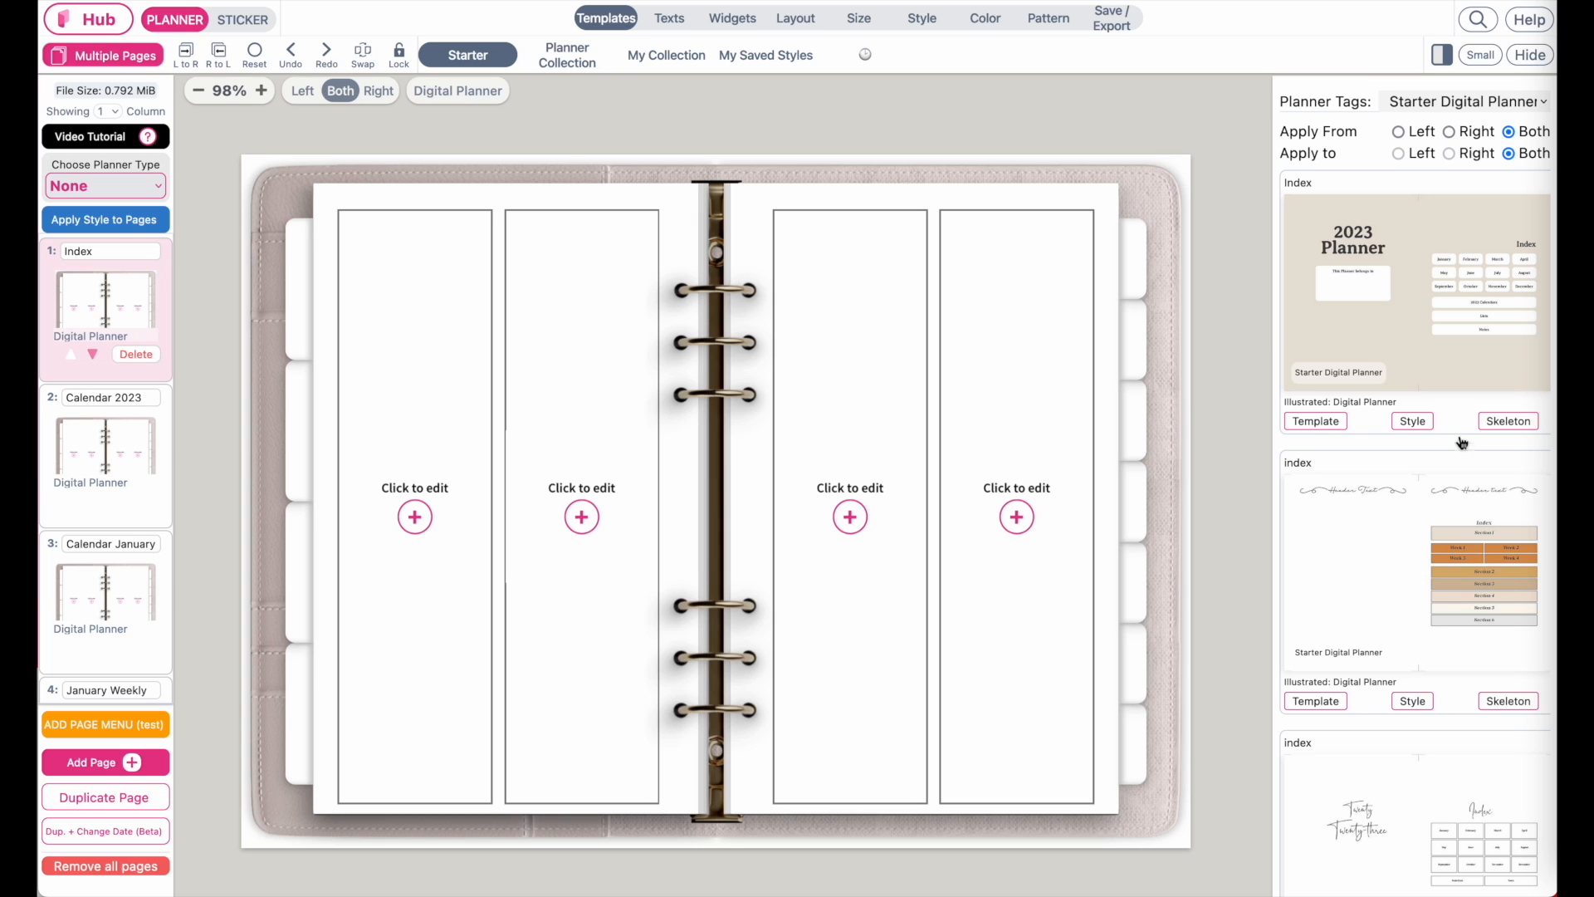
pyautogui.scroll(-1, 1495, 424)
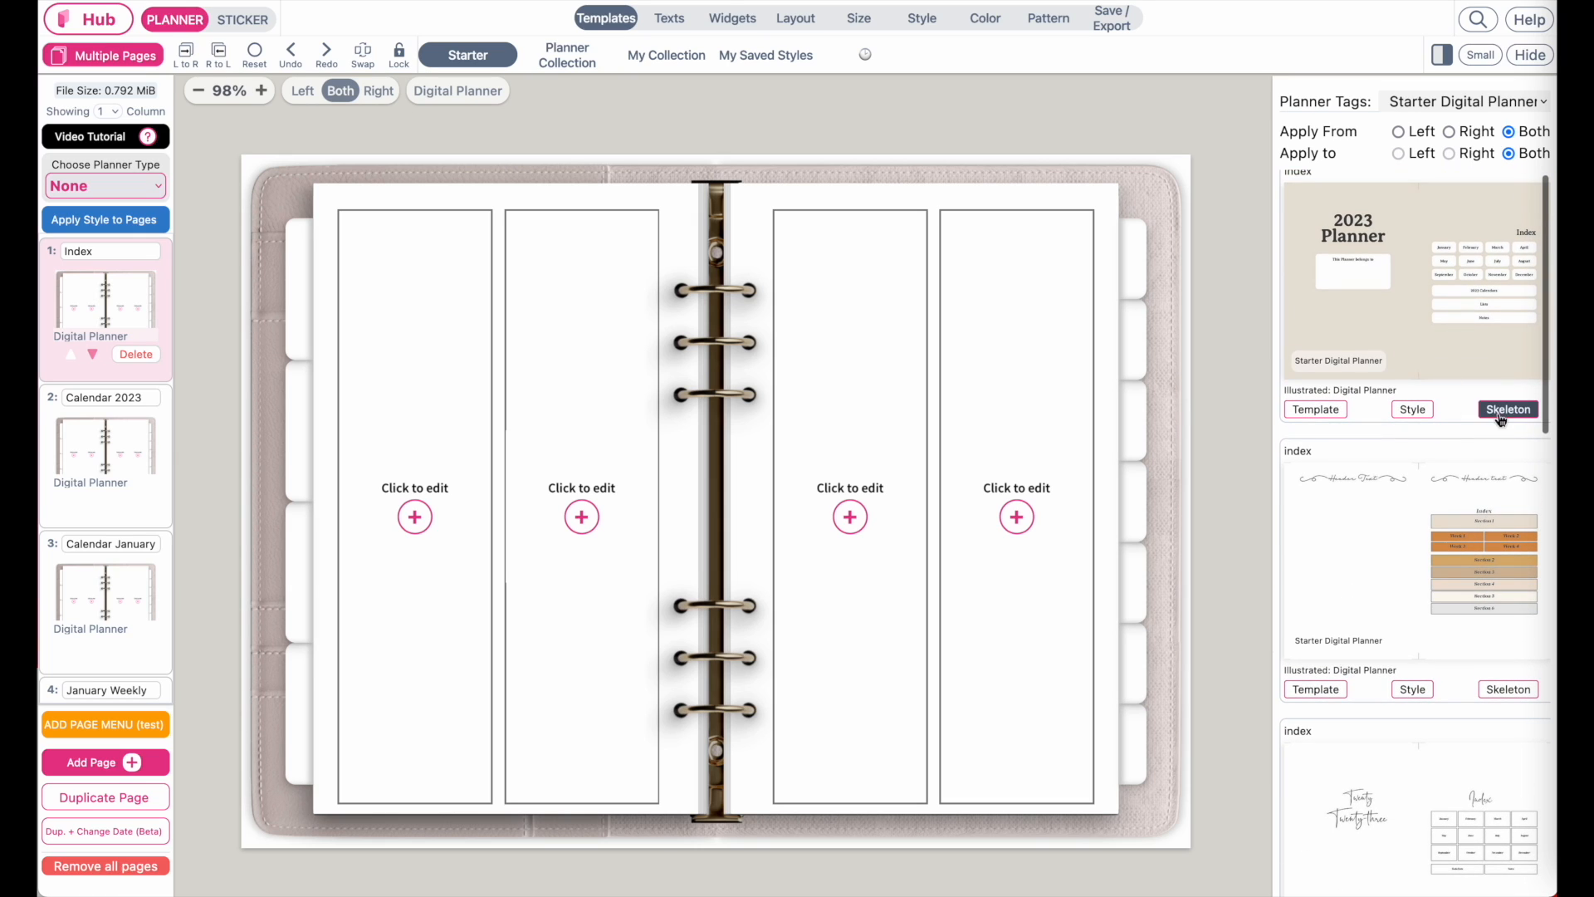
# Step: Try the skeletons of the first three index templates on the Index page
pyautogui.click(1508, 415)
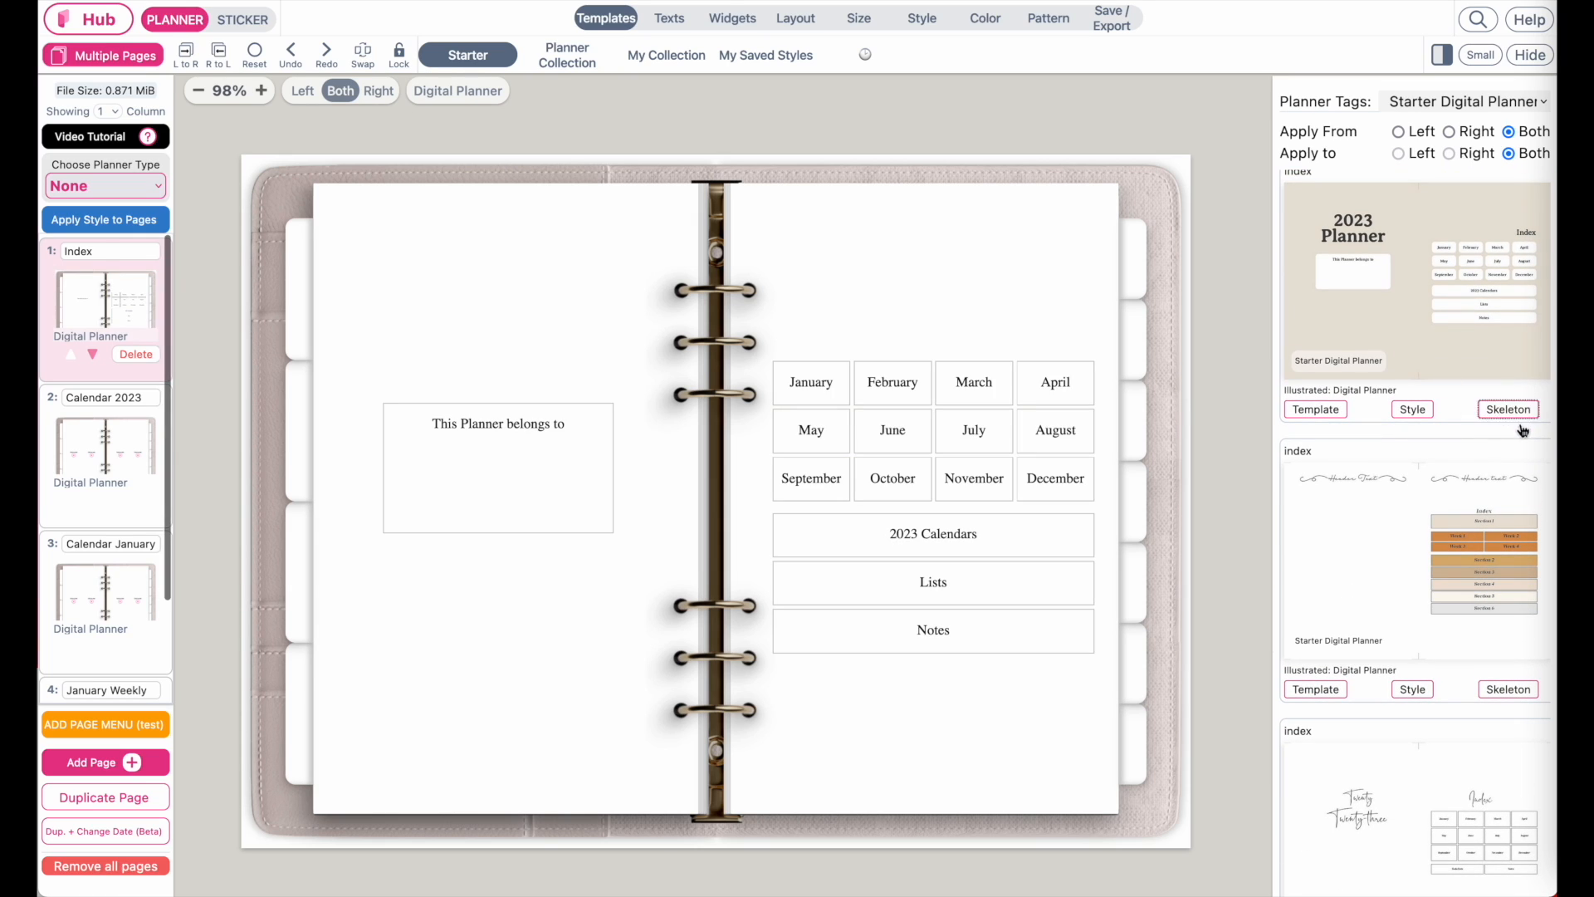
pyautogui.scroll(-3, 1495, 332)
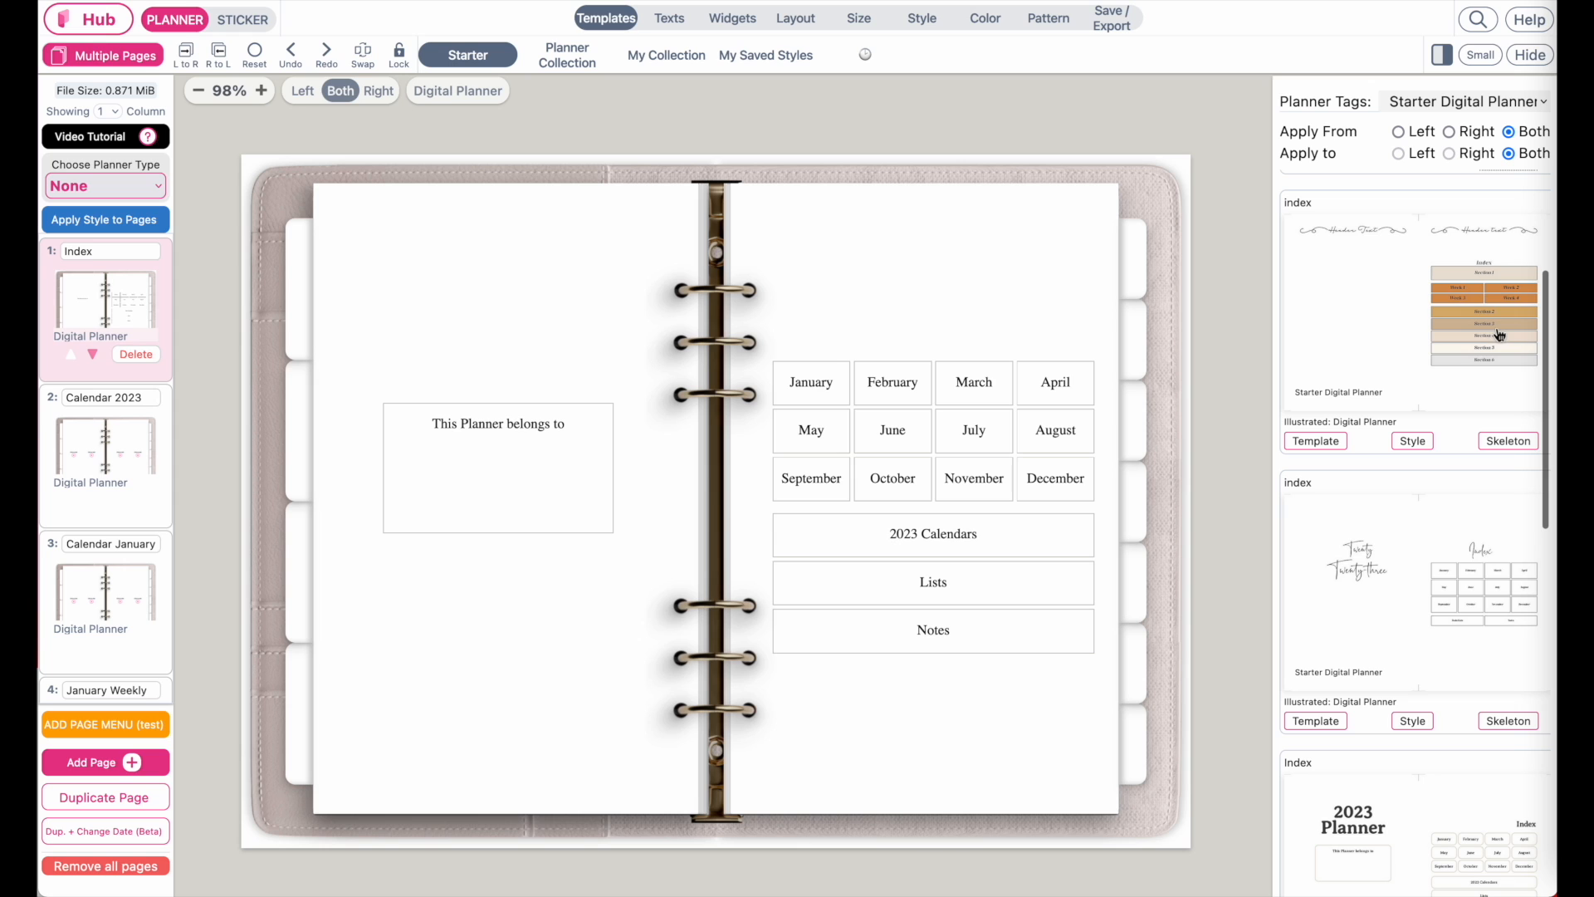
pyautogui.click(1509, 441)
pyautogui.scroll(-2, 1393, 579)
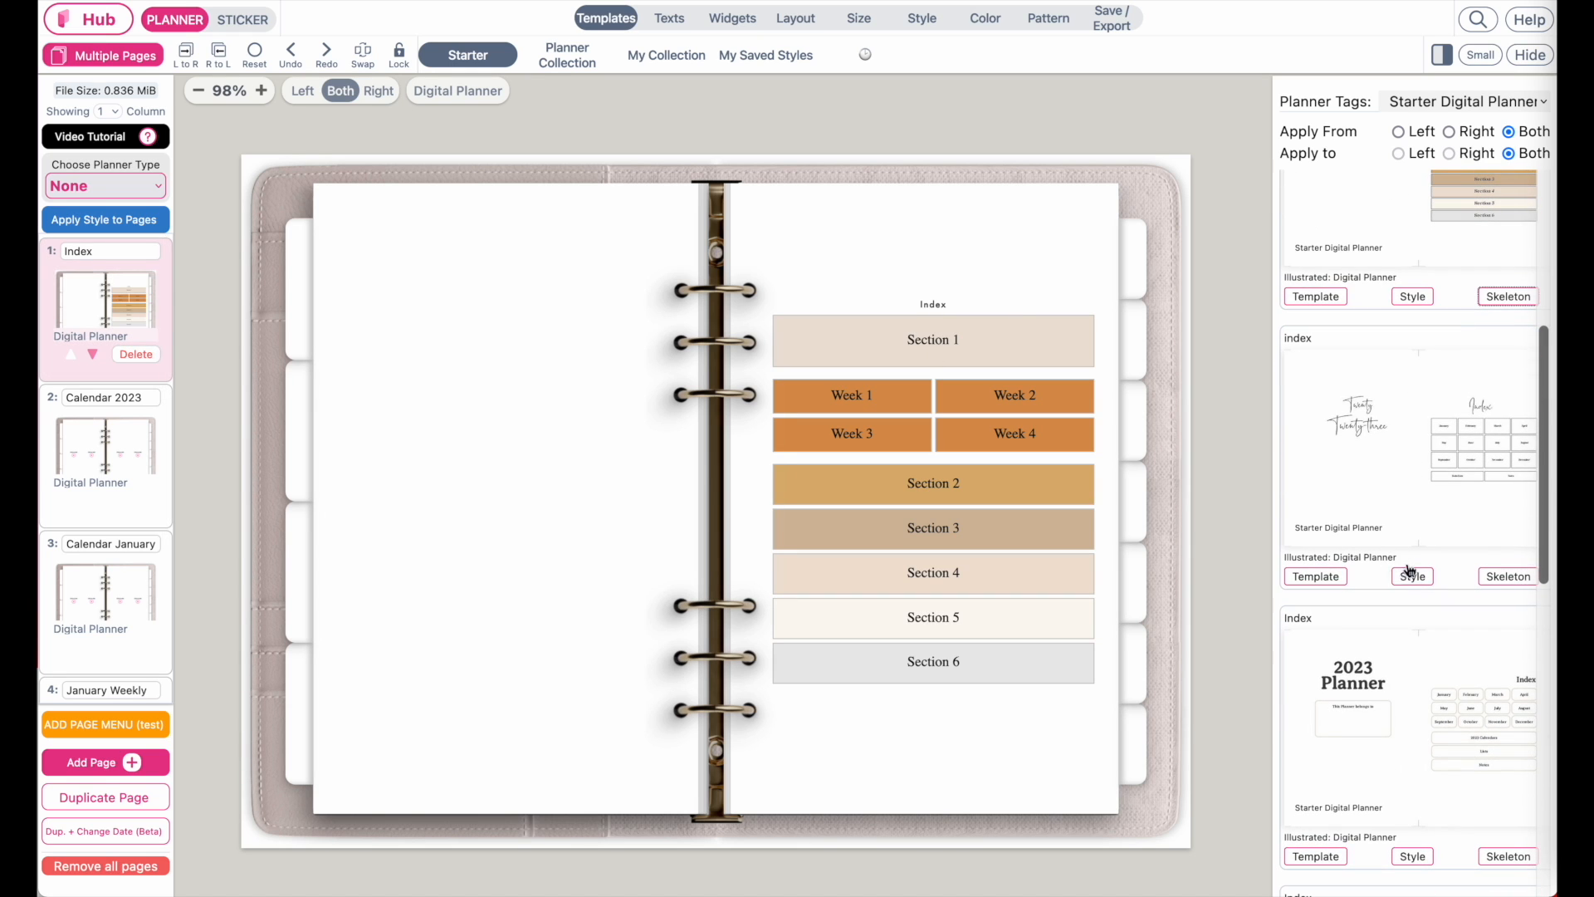
pyautogui.click(1509, 576)
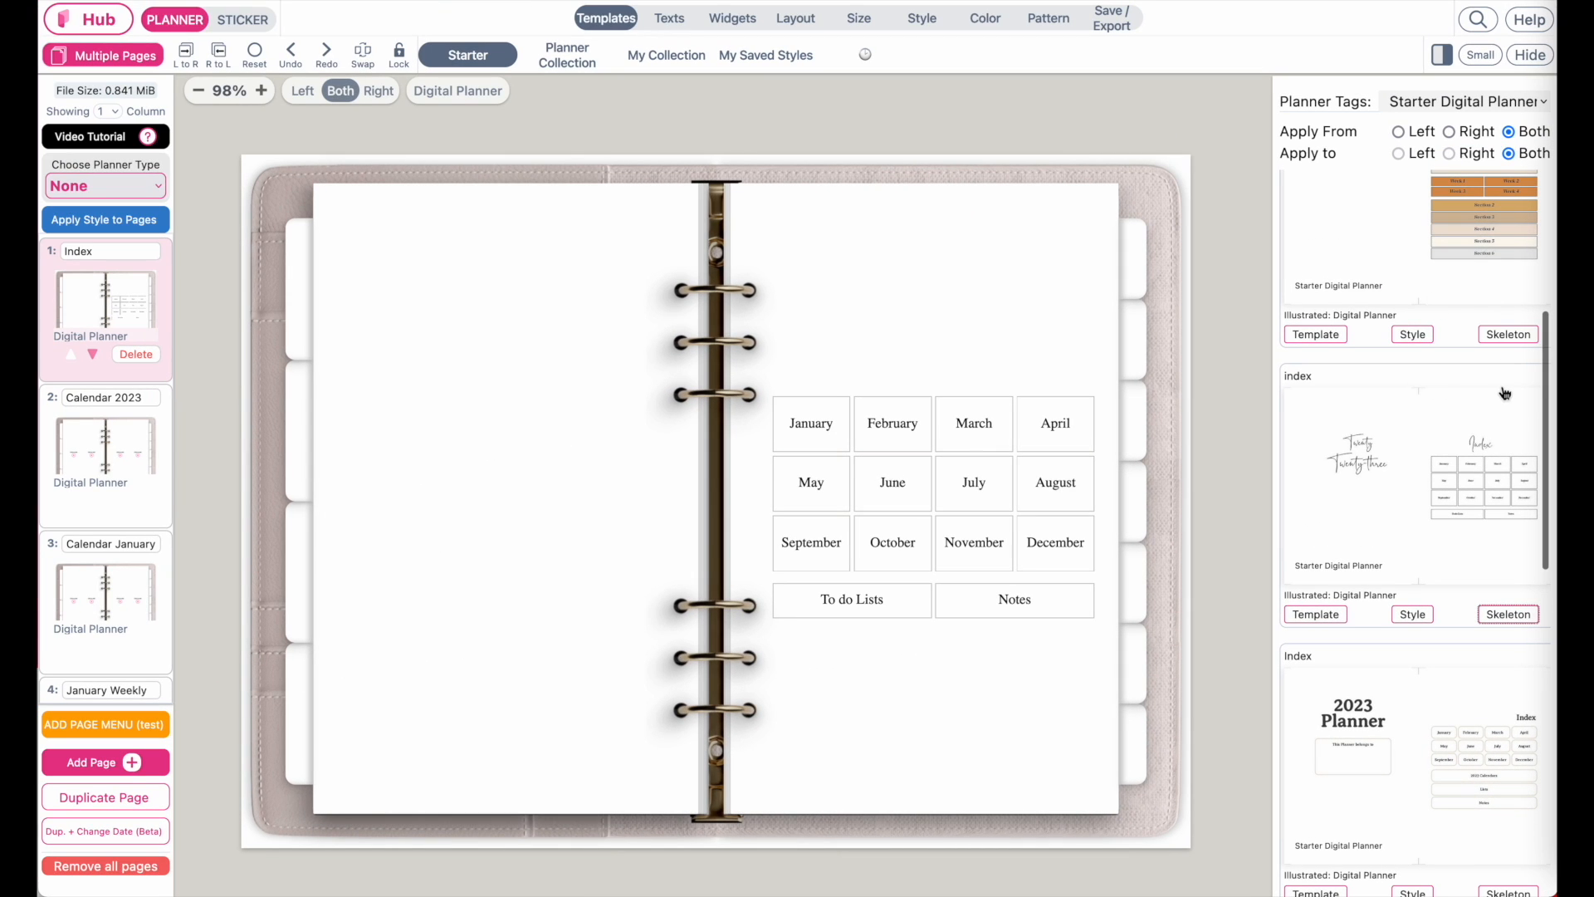
# Step: Try the complete white 2023 Planner index template on the Index page, and undo it
pyautogui.scroll(-1, 1507, 396)
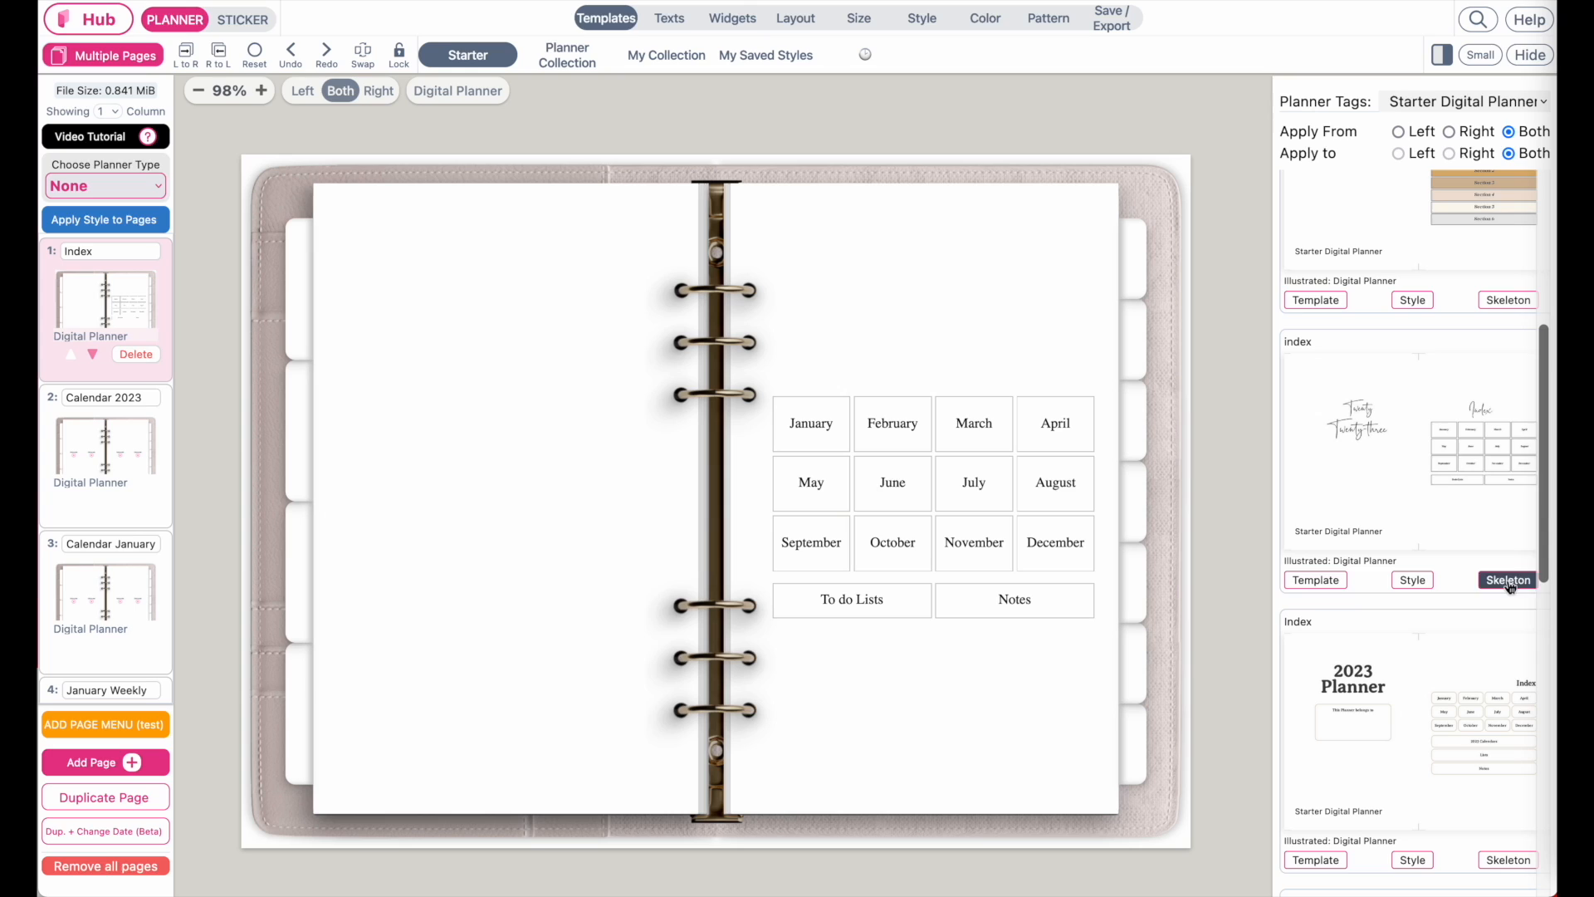
pyautogui.scroll(-5, 1535, 598)
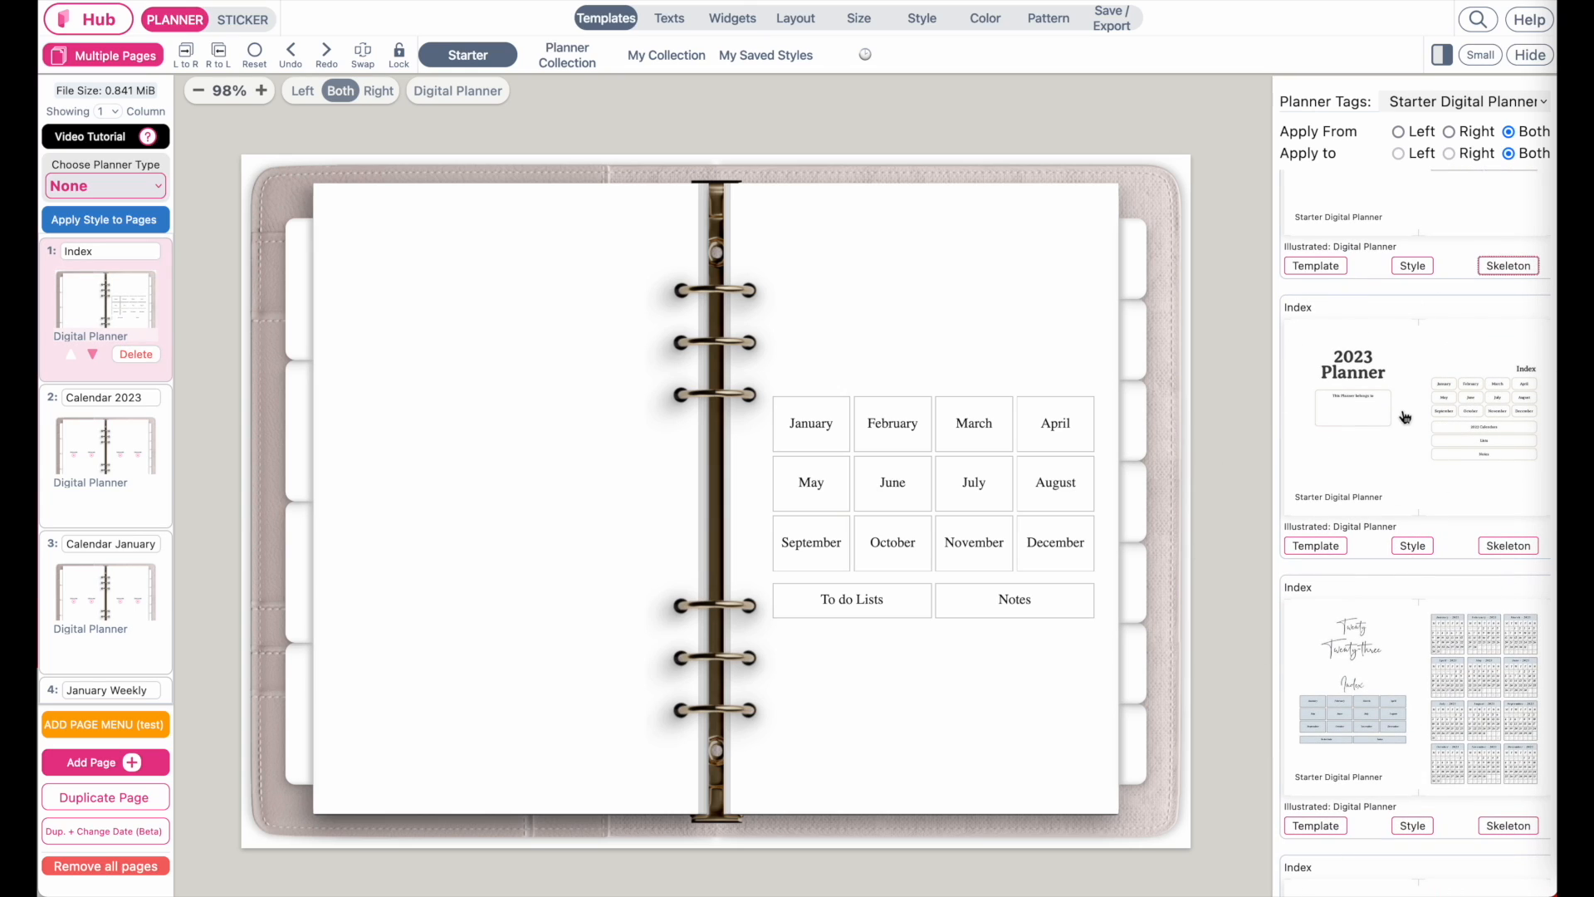
pyautogui.click(1429, 429)
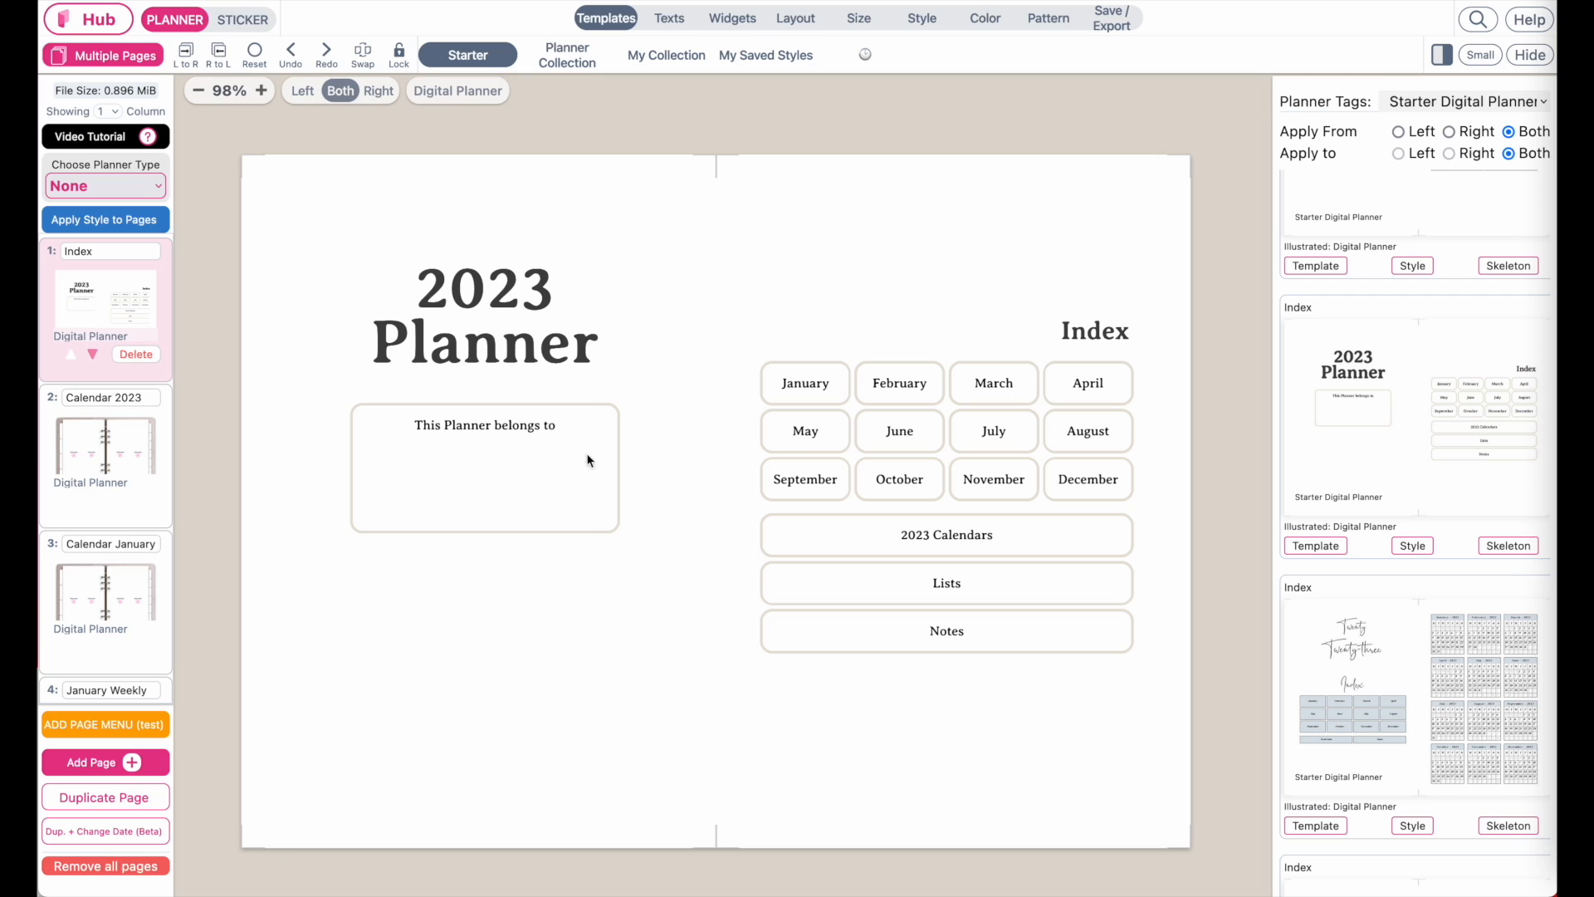
pyautogui.click(301, 55)
# Step: Apply the skeleton of the last index template, with pink month boxes, to the Index page
pyautogui.scroll(-3, 1466, 622)
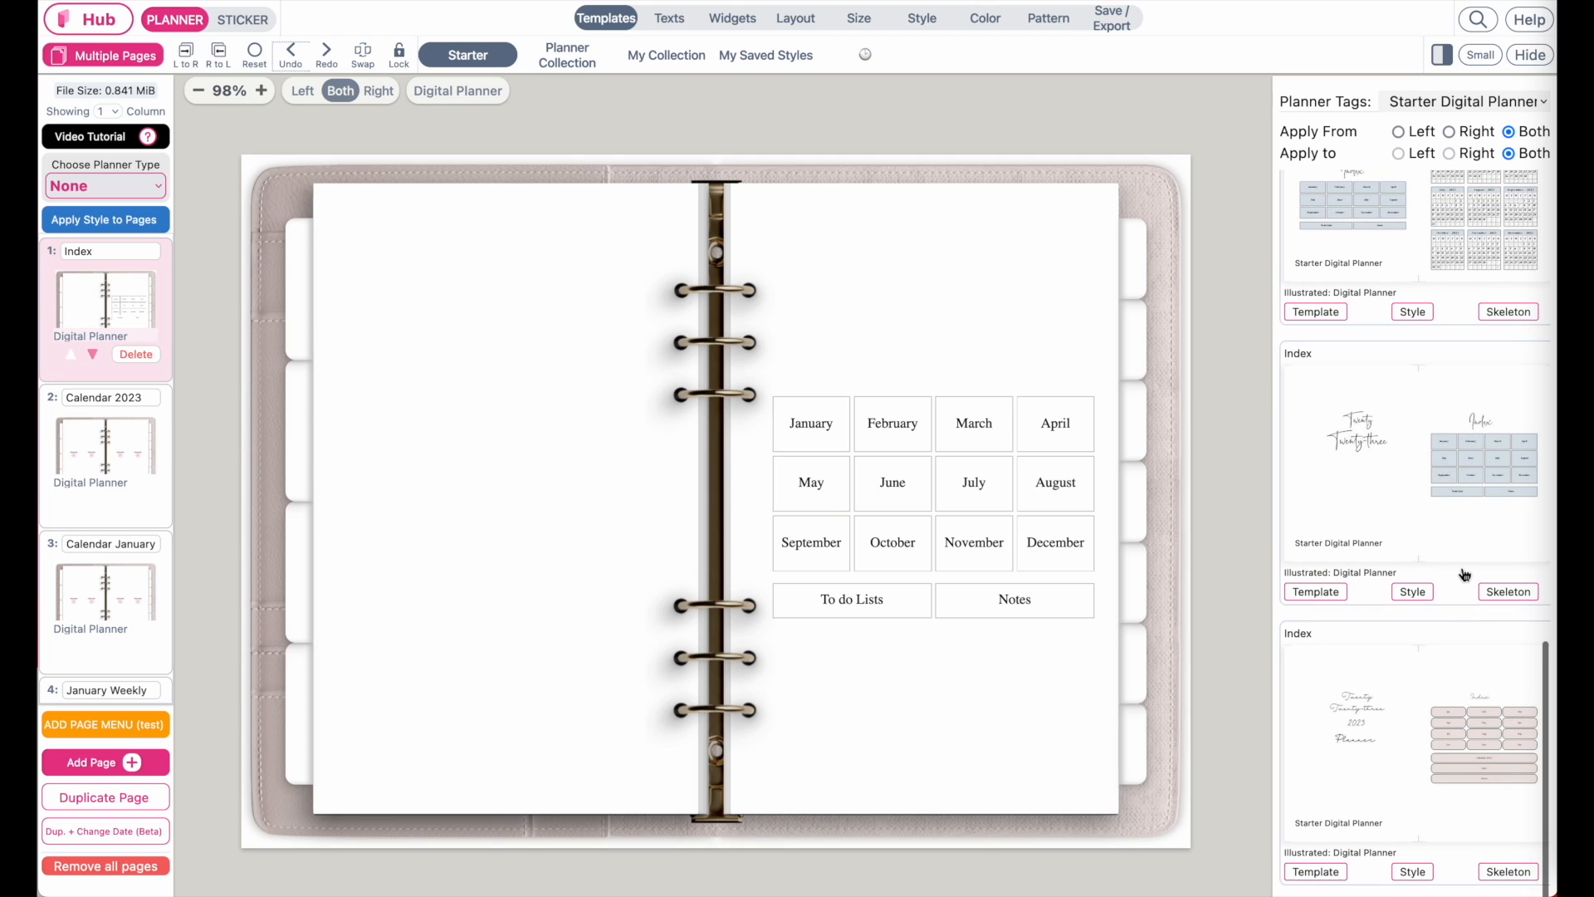
pyautogui.click(1505, 874)
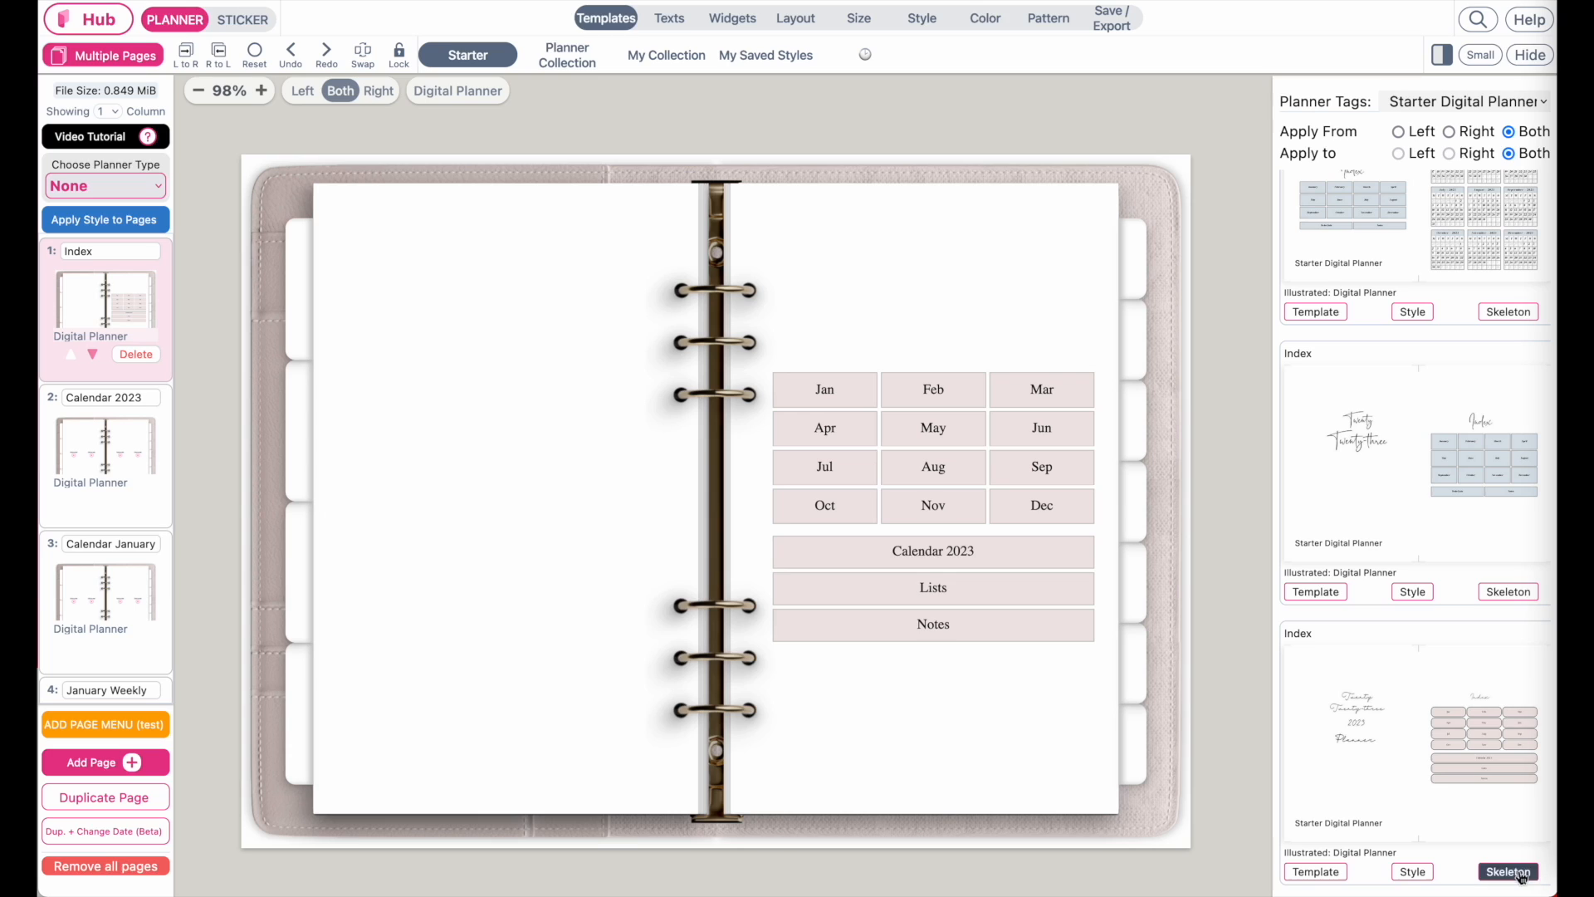
pyautogui.scroll(-1, 1440, 640)
# Step: Apply the skeleton of the first 2023 Calendar Monday Start template from Starter Yearly to the Calendar 2023 page
pyautogui.click(89, 461)
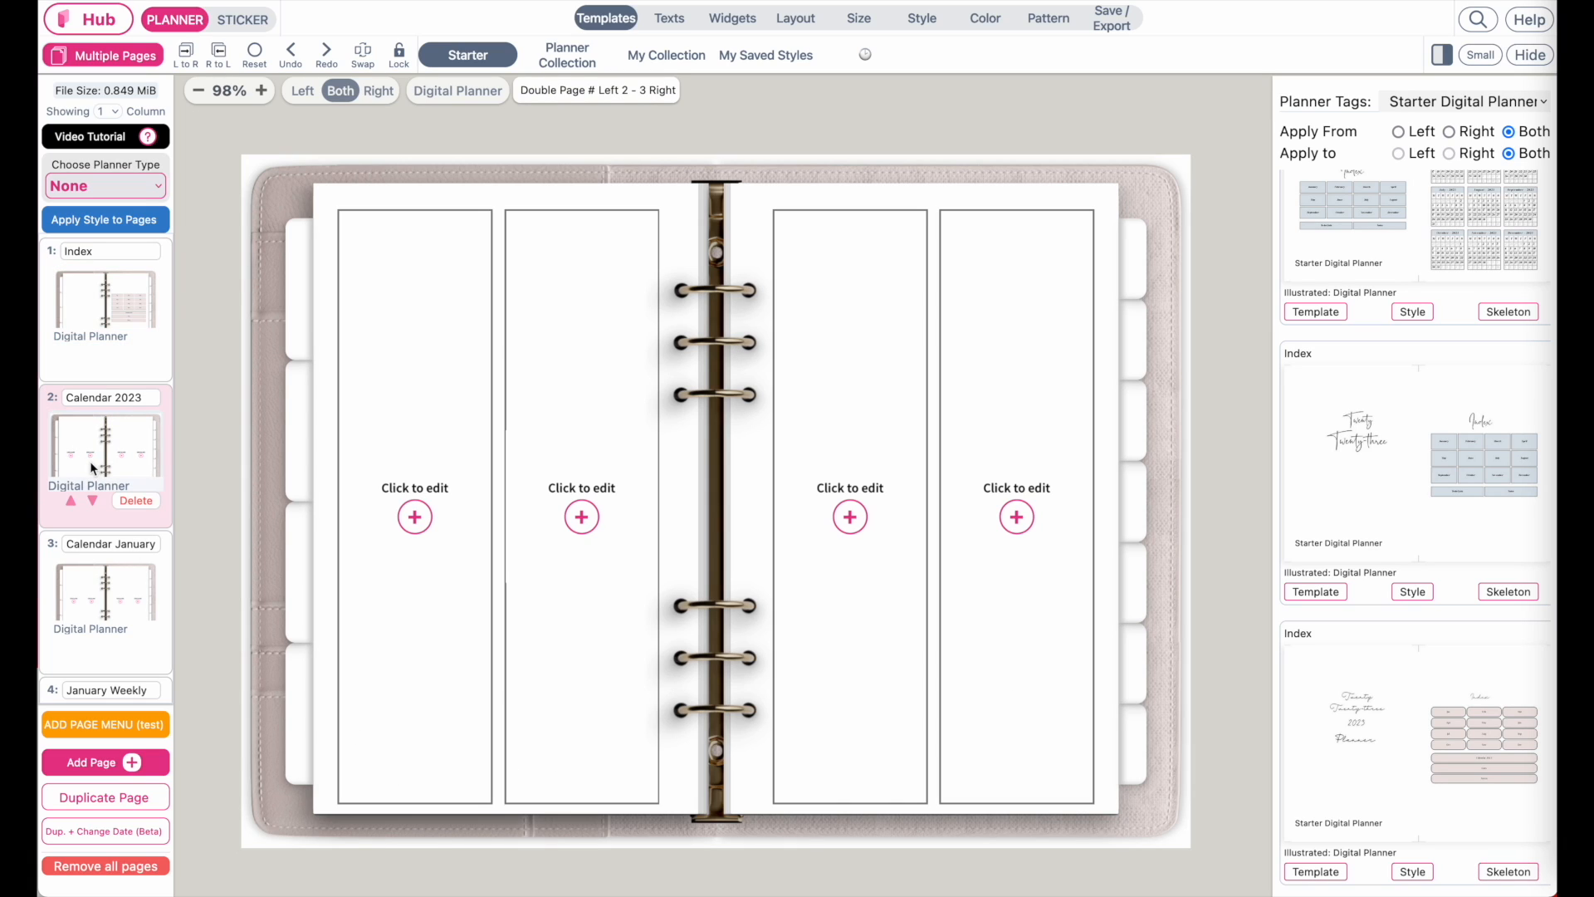
pyautogui.click(1423, 101)
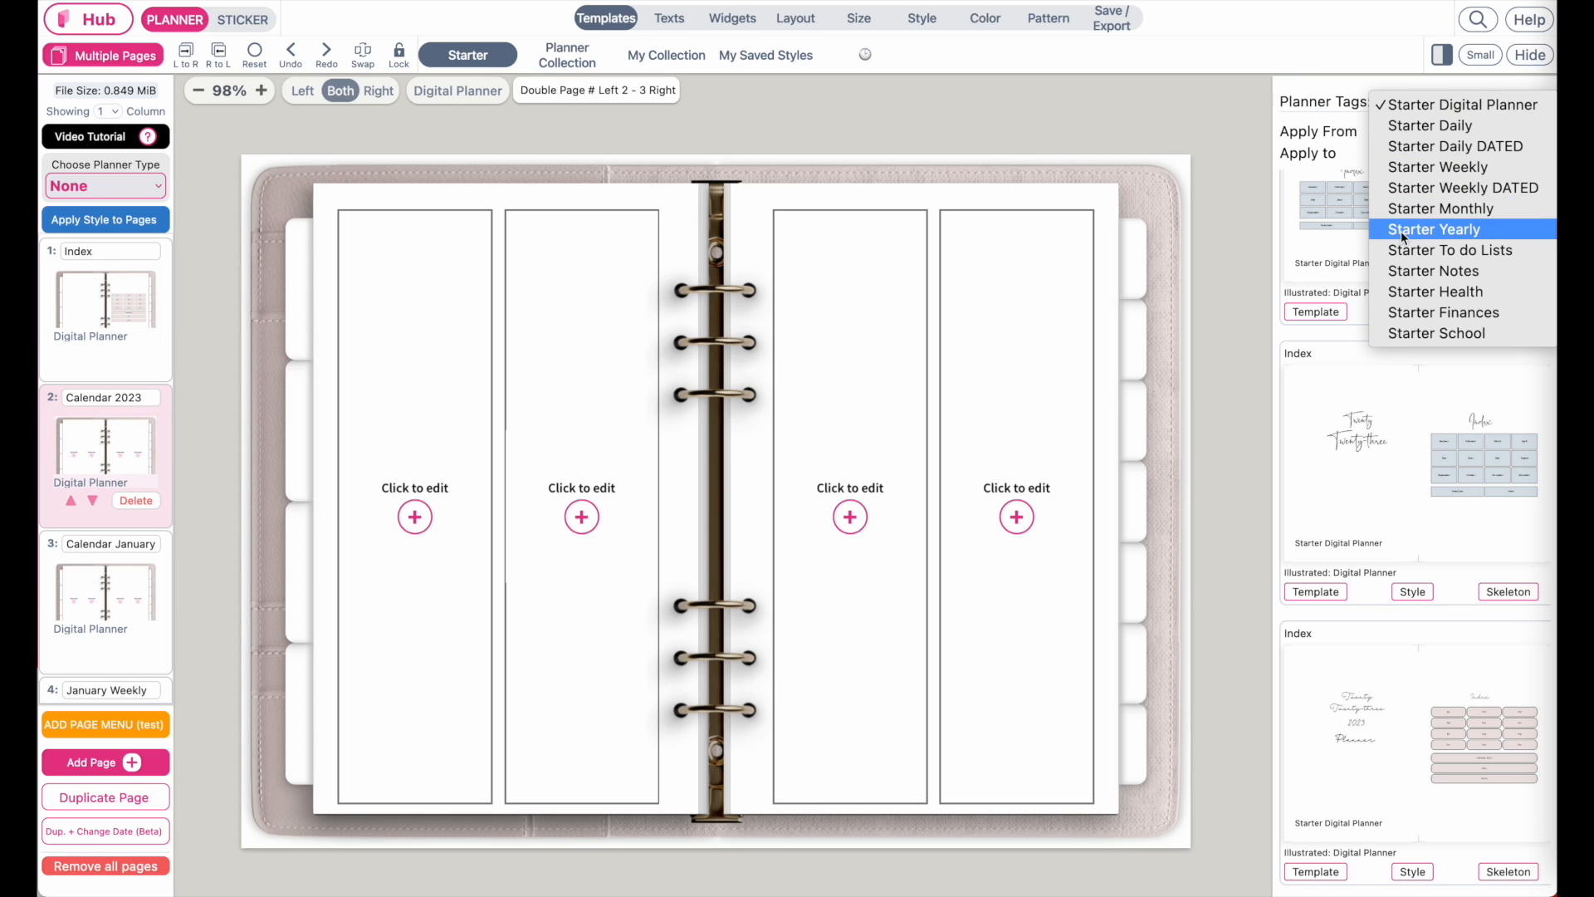
pyautogui.click(1491, 231)
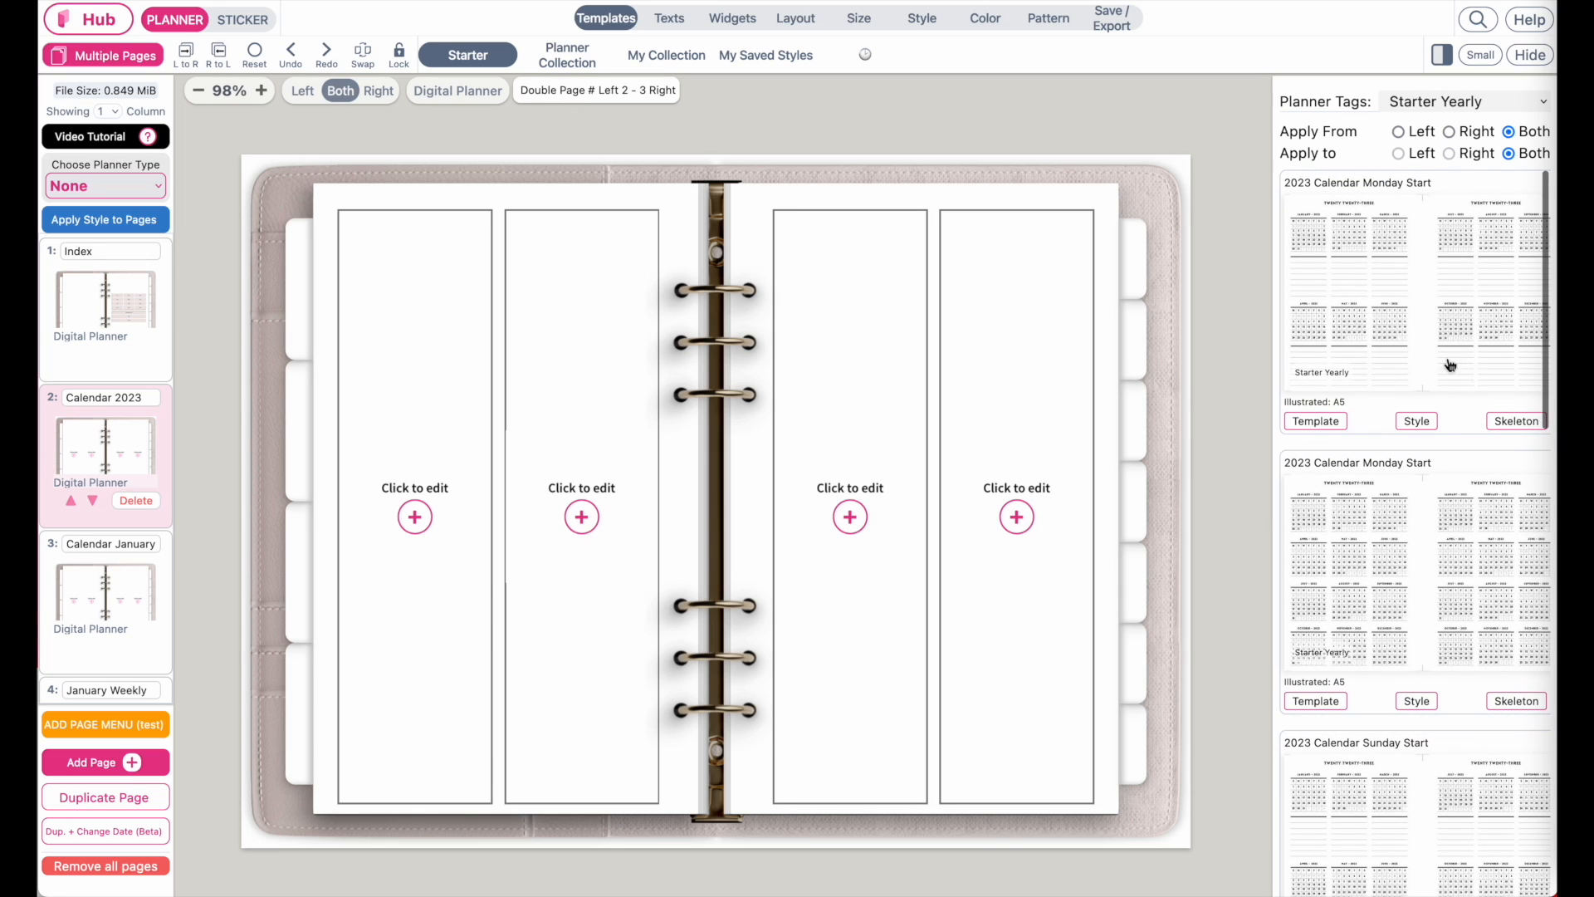
pyautogui.click(1513, 425)
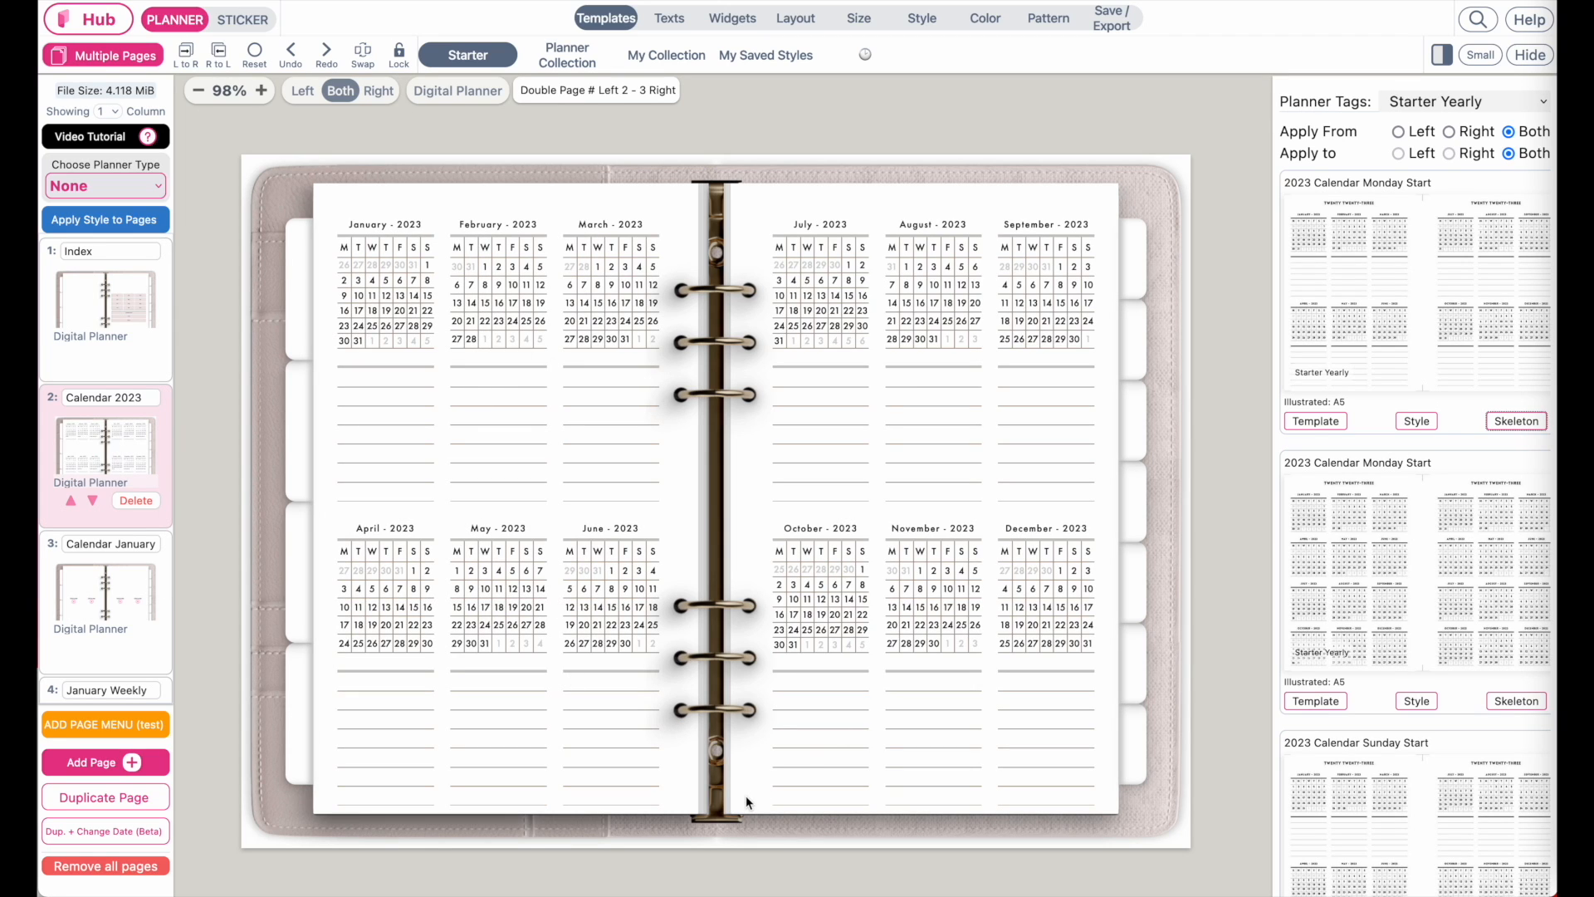
# Step: Open the Calendar January page and list the templates tagged Starter Monthly
pyautogui.scroll(-3, 108, 545)
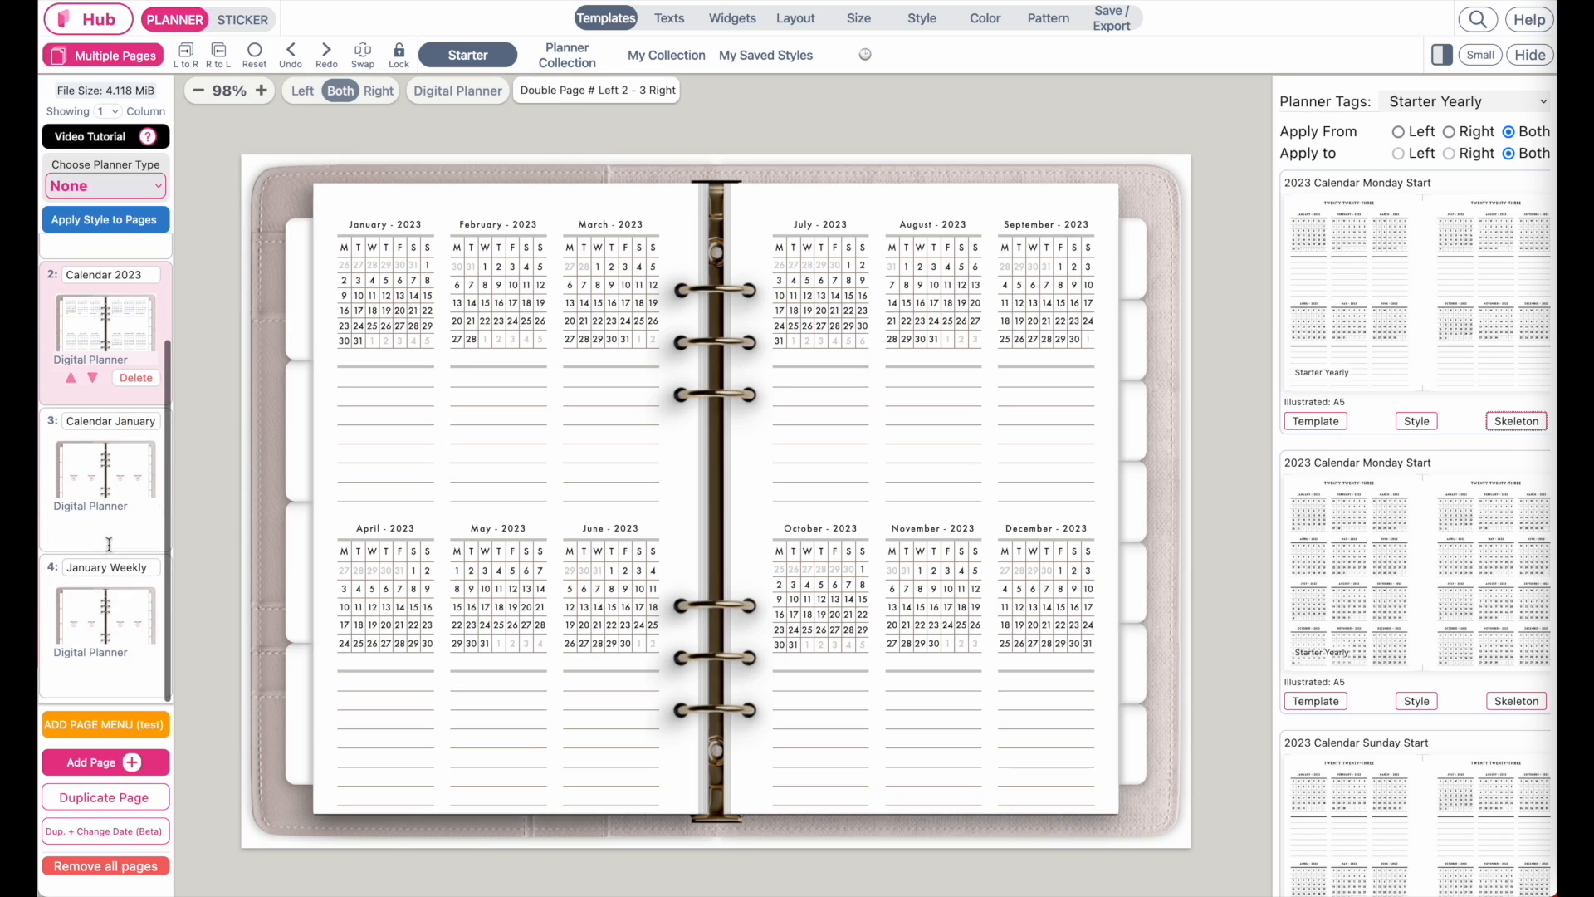
pyautogui.click(129, 475)
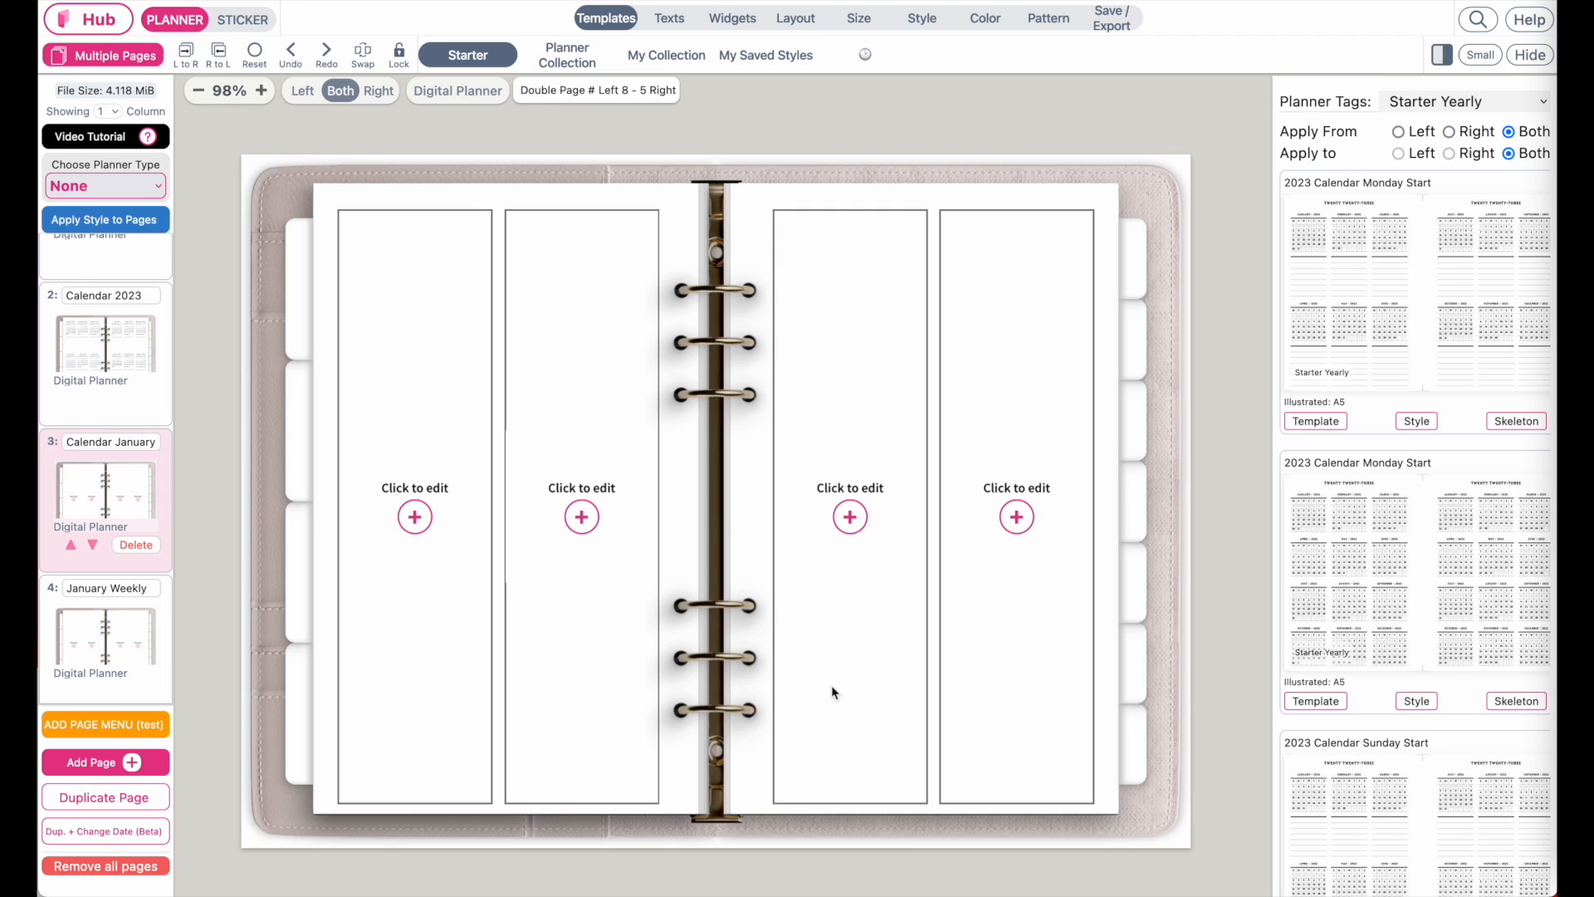
pyautogui.click(1456, 103)
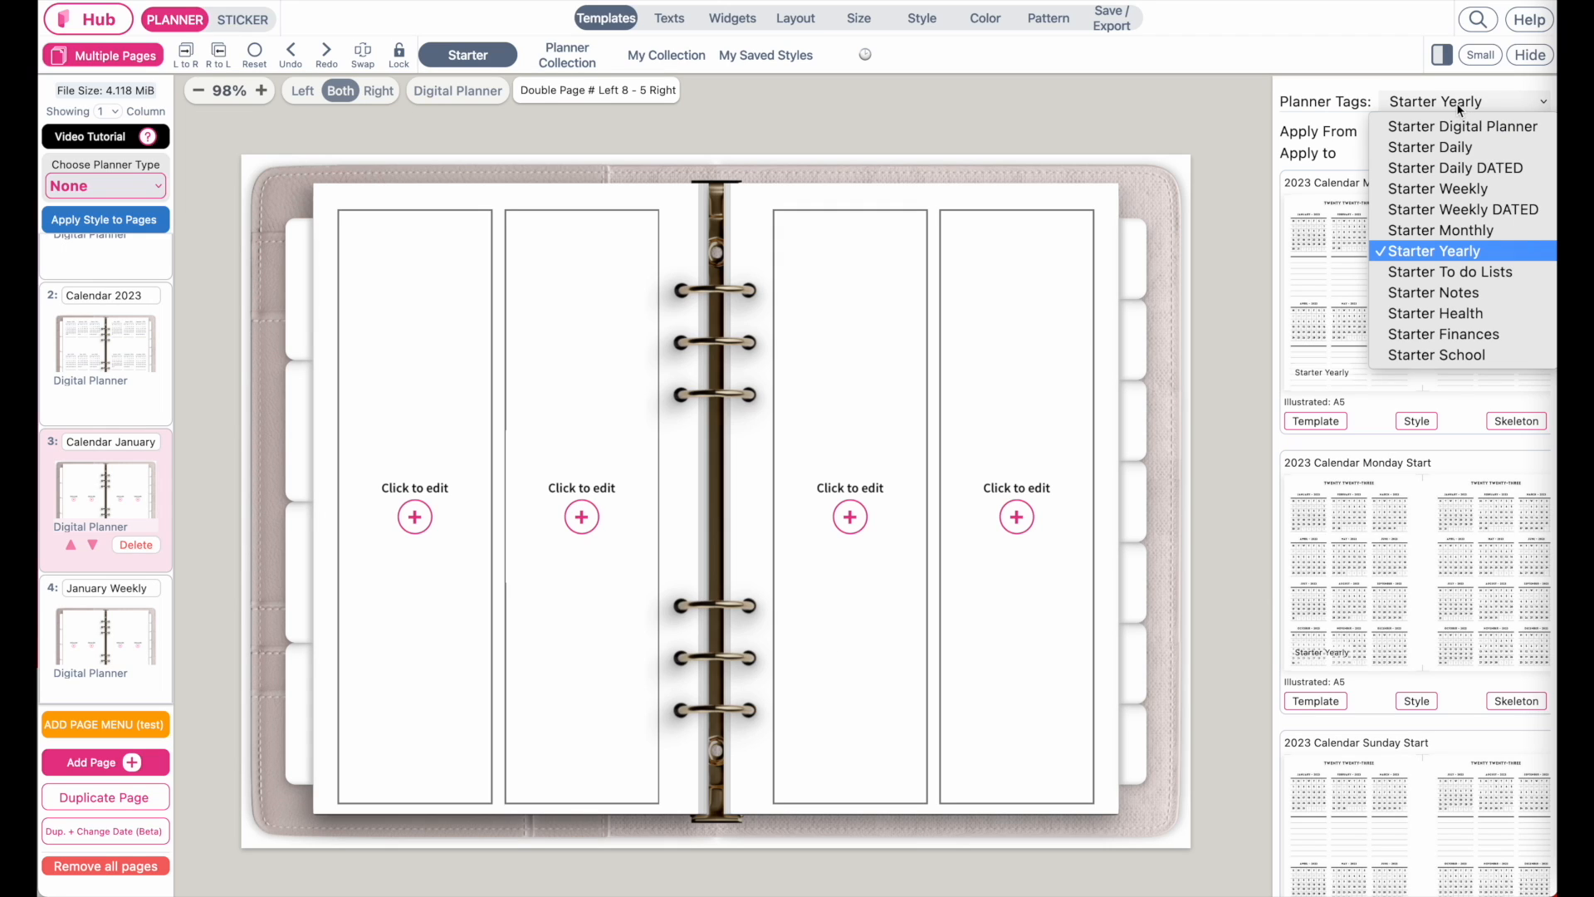
pyautogui.click(1505, 231)
# Step: Try the skeleton of the MO2P Monthly Planner - Dated template on the Calendar January page
pyautogui.scroll(-4, 1522, 431)
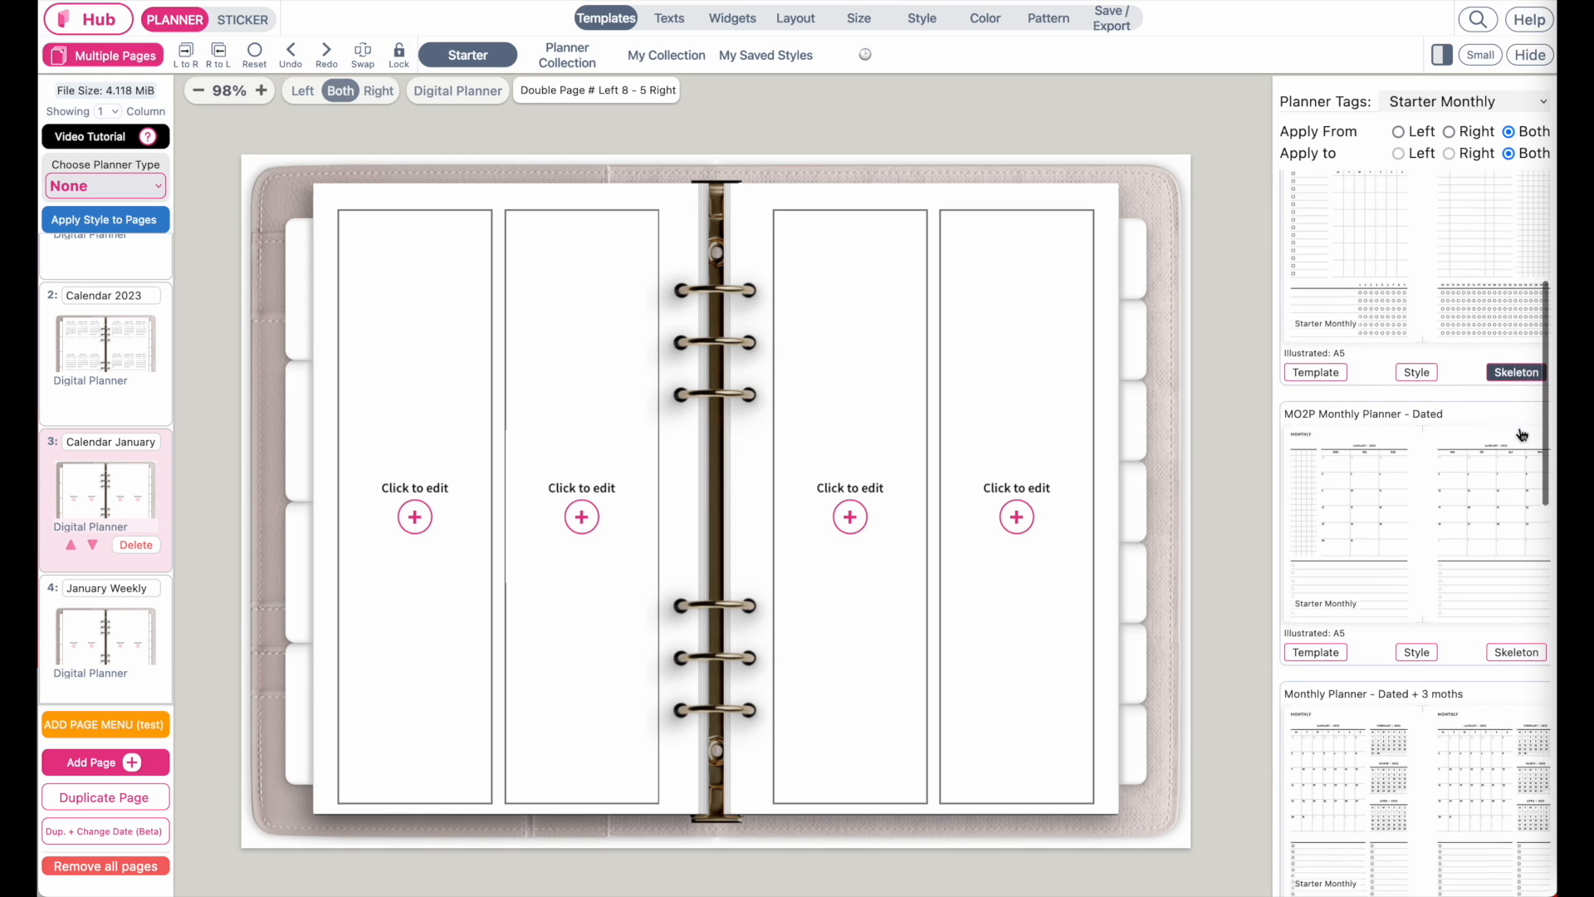
pyautogui.scroll(-5, 1519, 393)
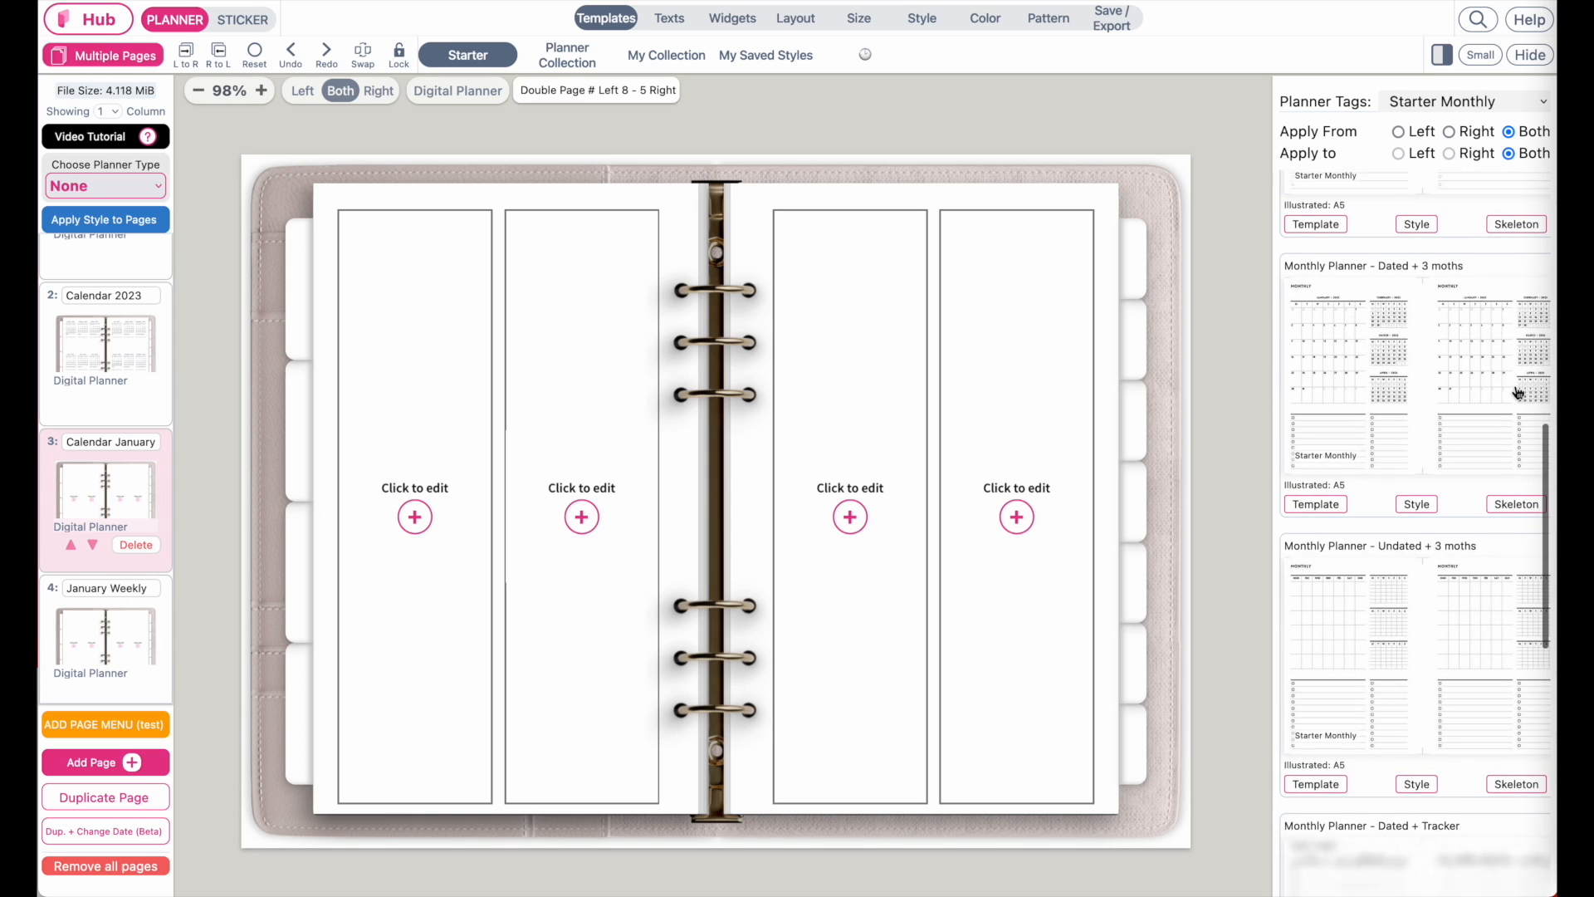
pyautogui.scroll(2, 1519, 394)
pyautogui.click(1517, 421)
# Step: Apply the skeleton of the Monthly Planner - Dated + Tracker template to the Calendar January page
pyautogui.scroll(-1, 1517, 421)
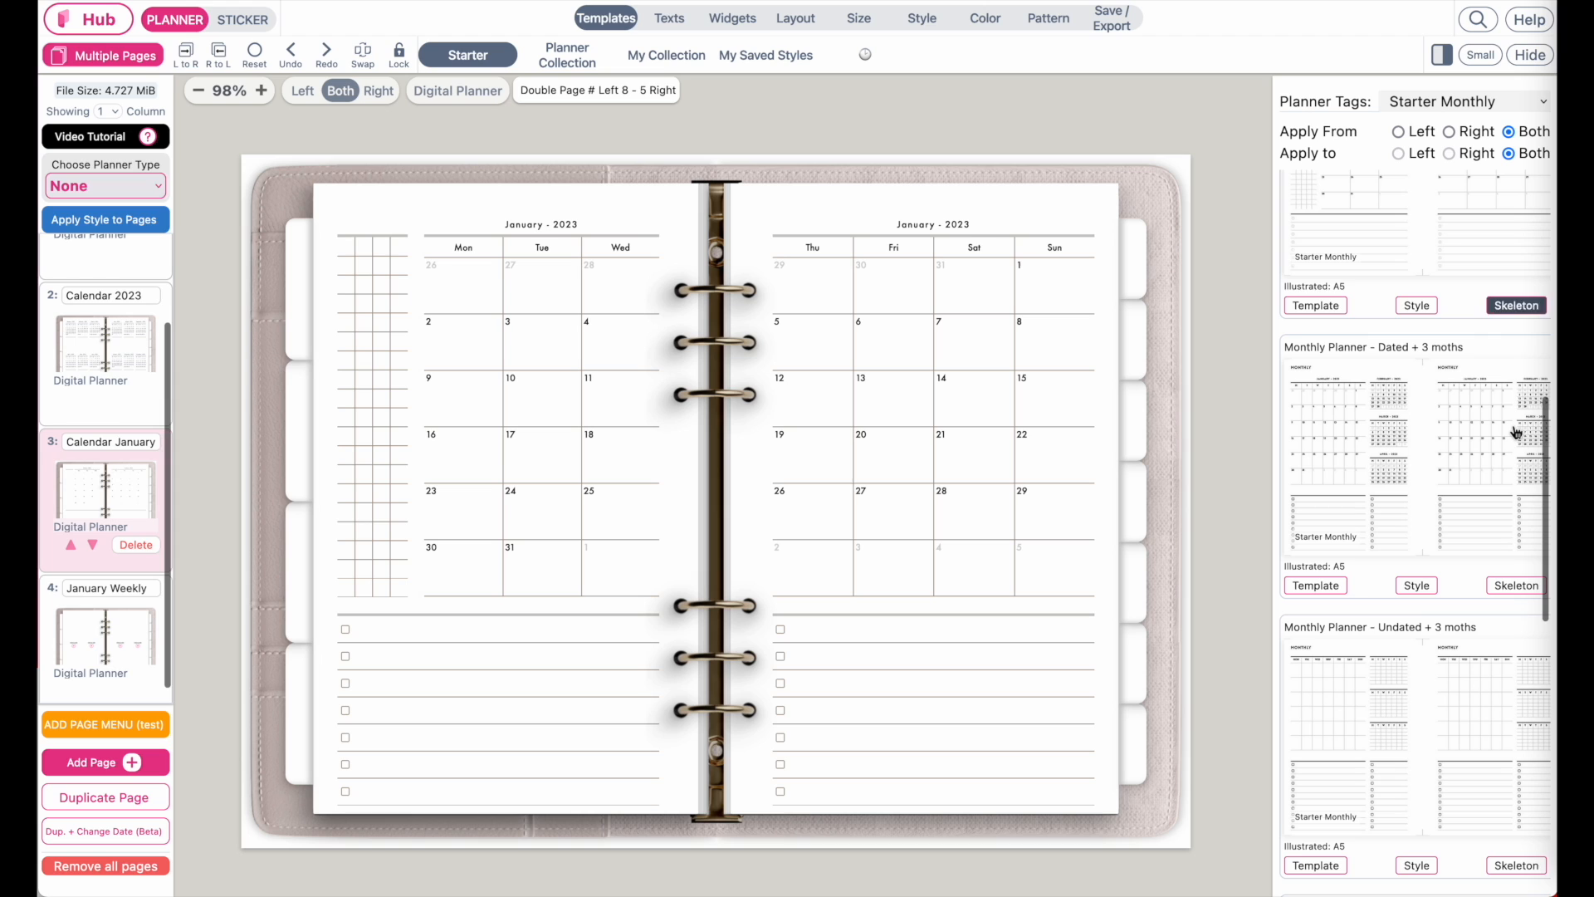
pyautogui.scroll(-7, 1518, 431)
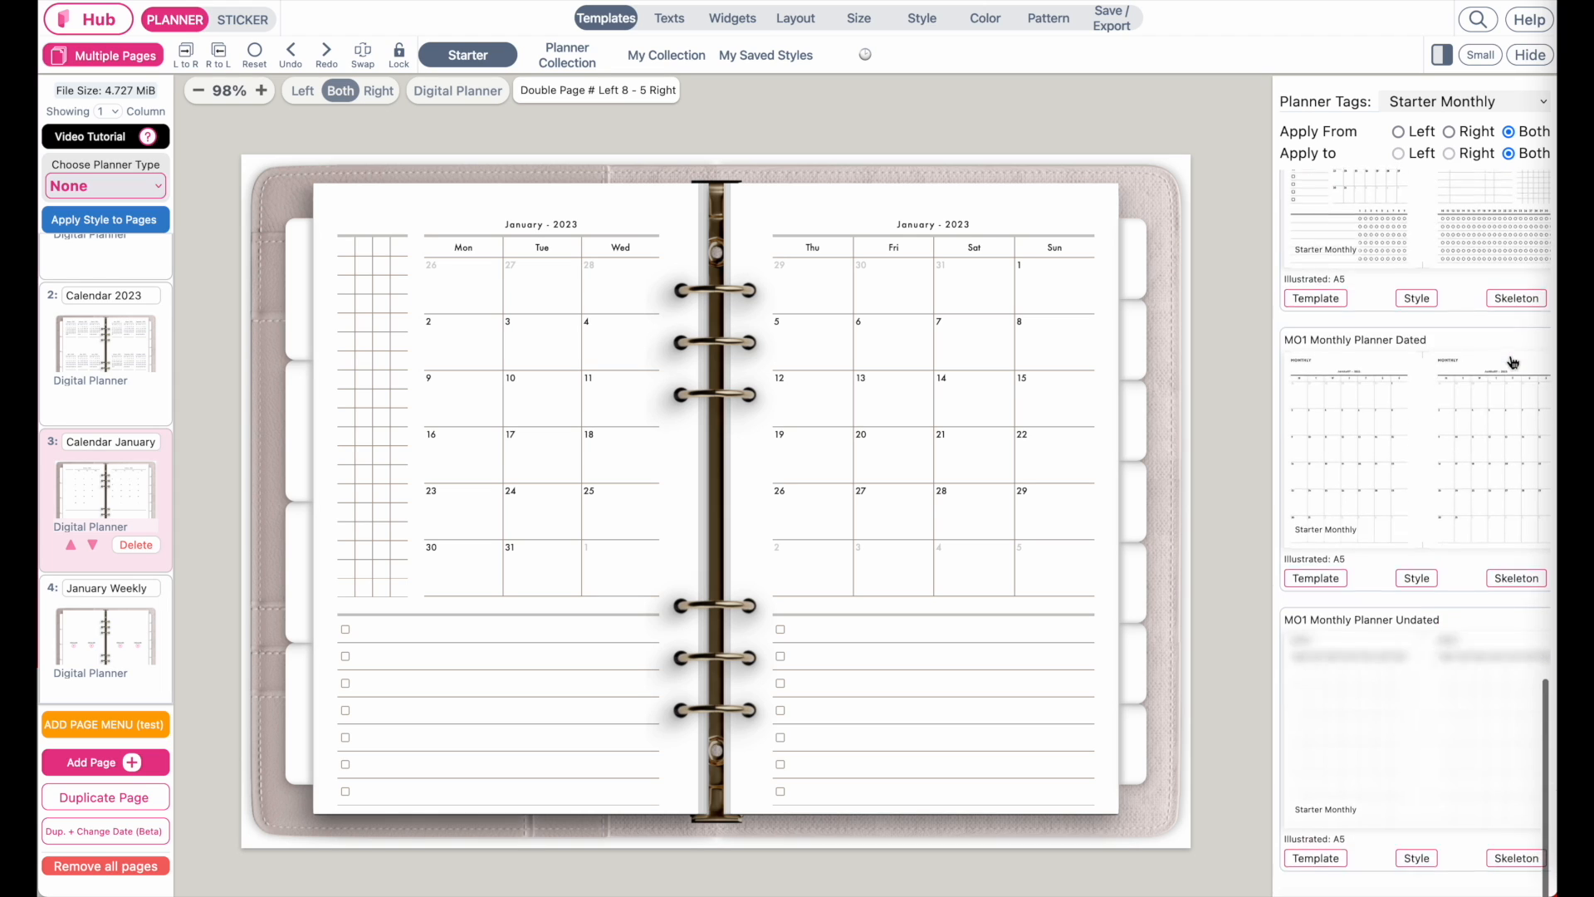
pyautogui.scroll(3, 1420, 747)
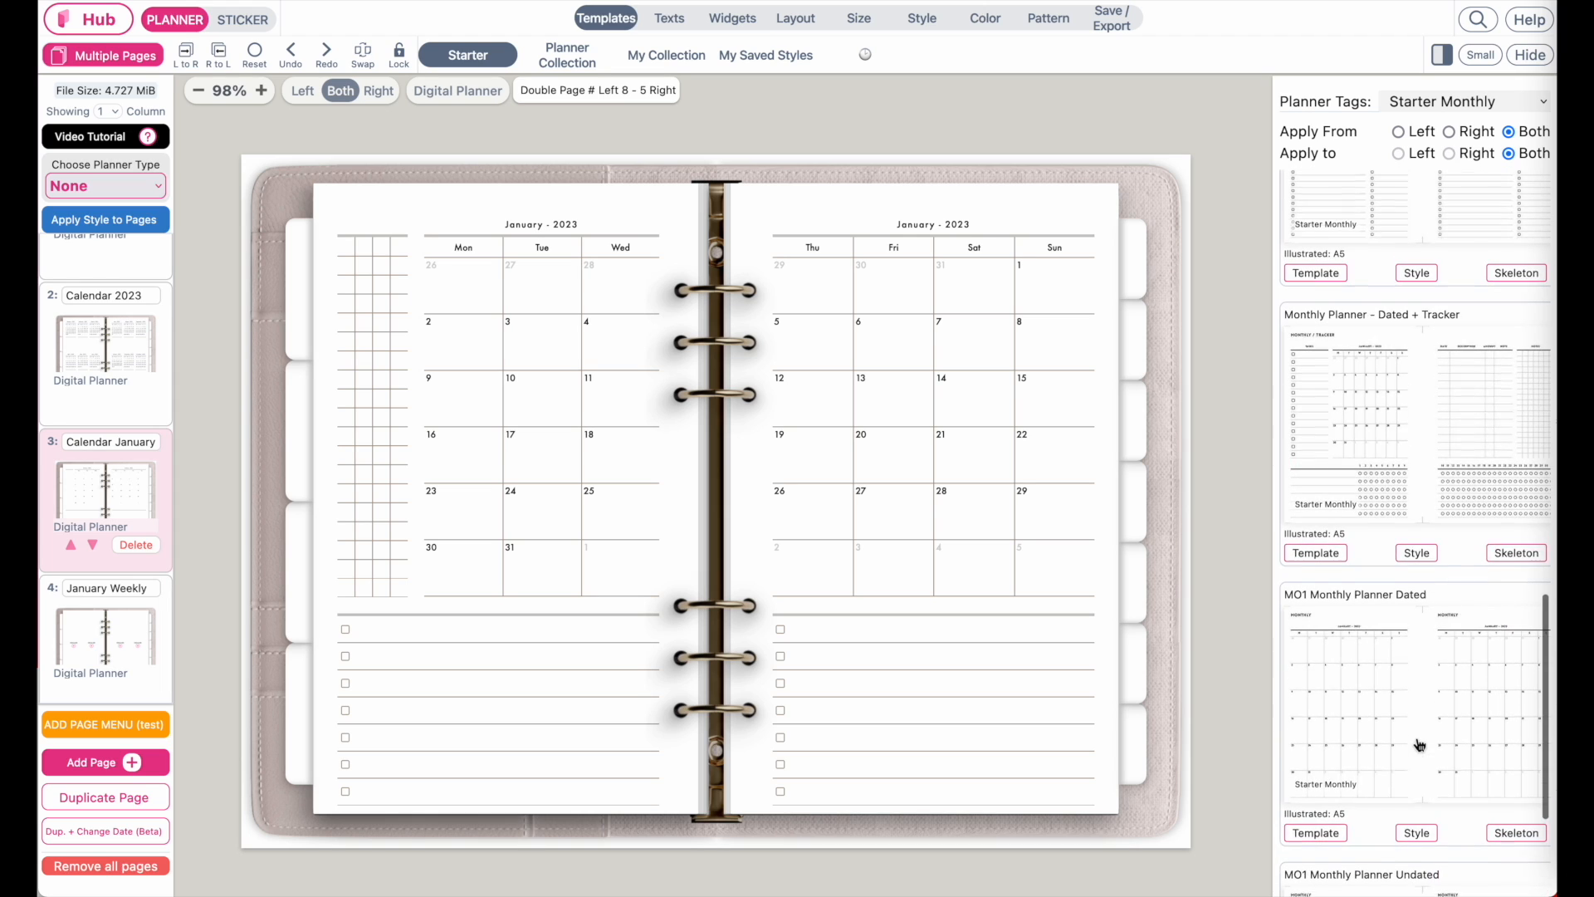
pyautogui.click(1517, 557)
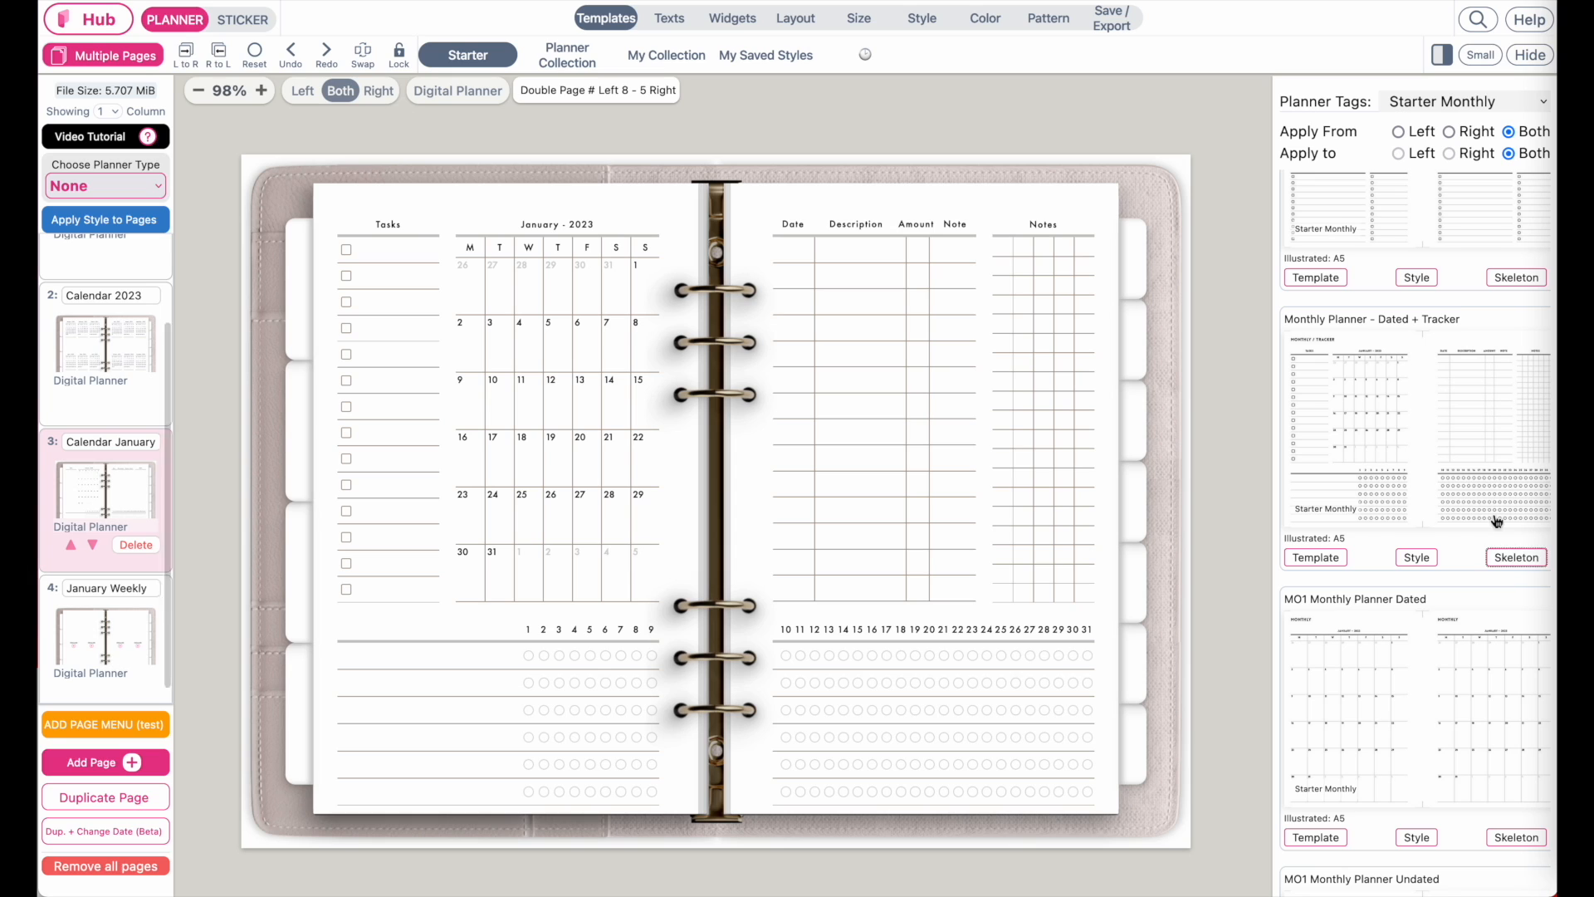
pyautogui.scroll(7, 1441, 344)
pyautogui.scroll(-1, 1441, 342)
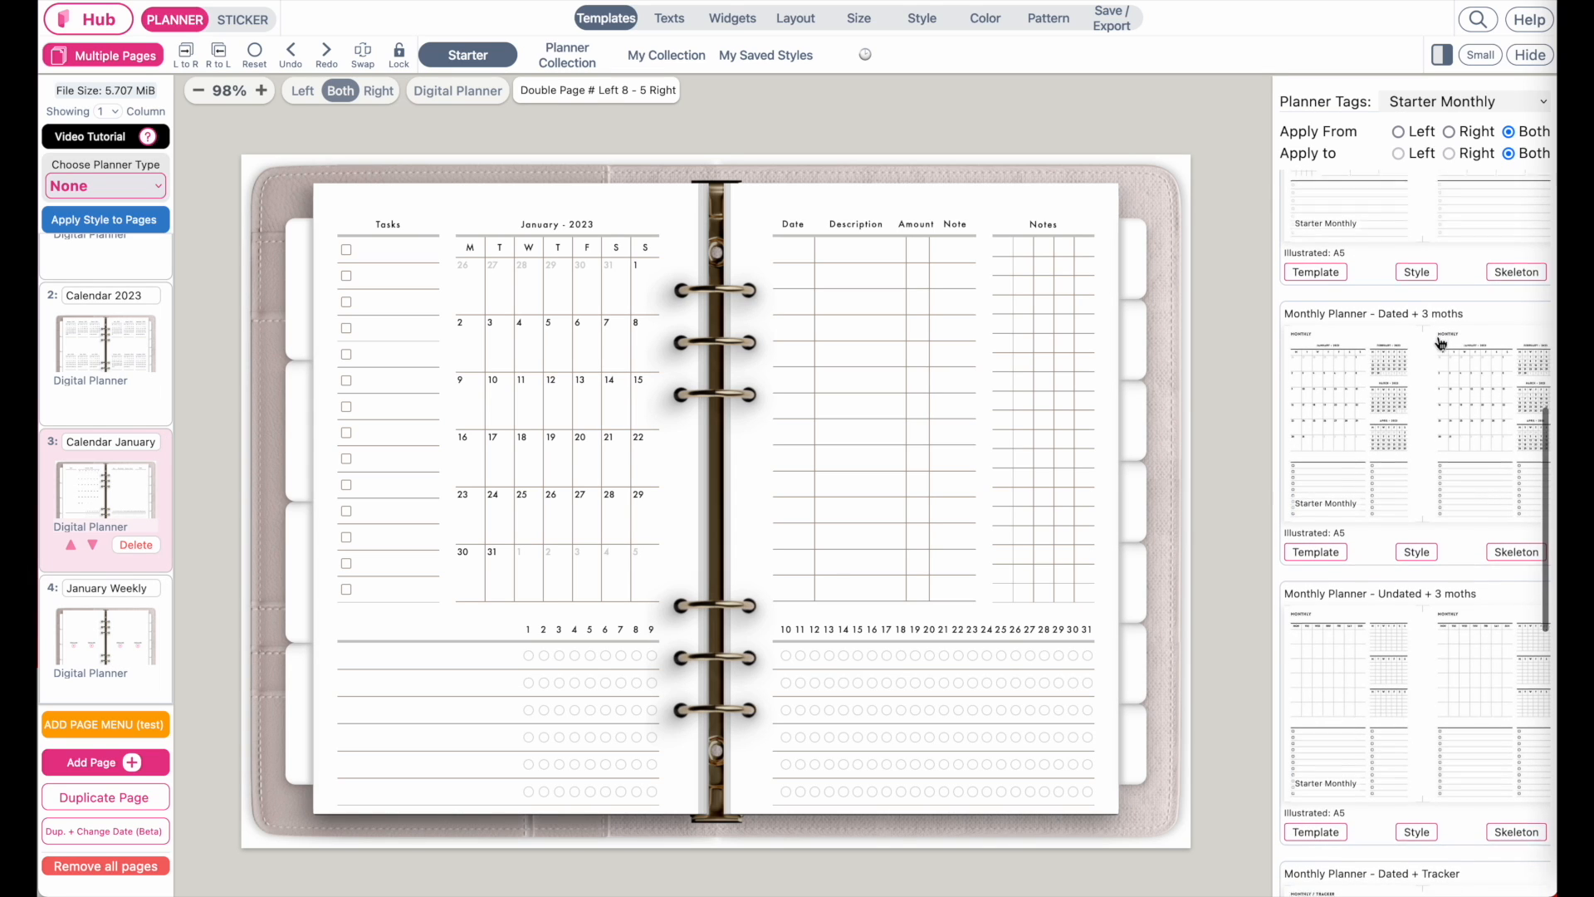
pyautogui.scroll(-3, 1441, 343)
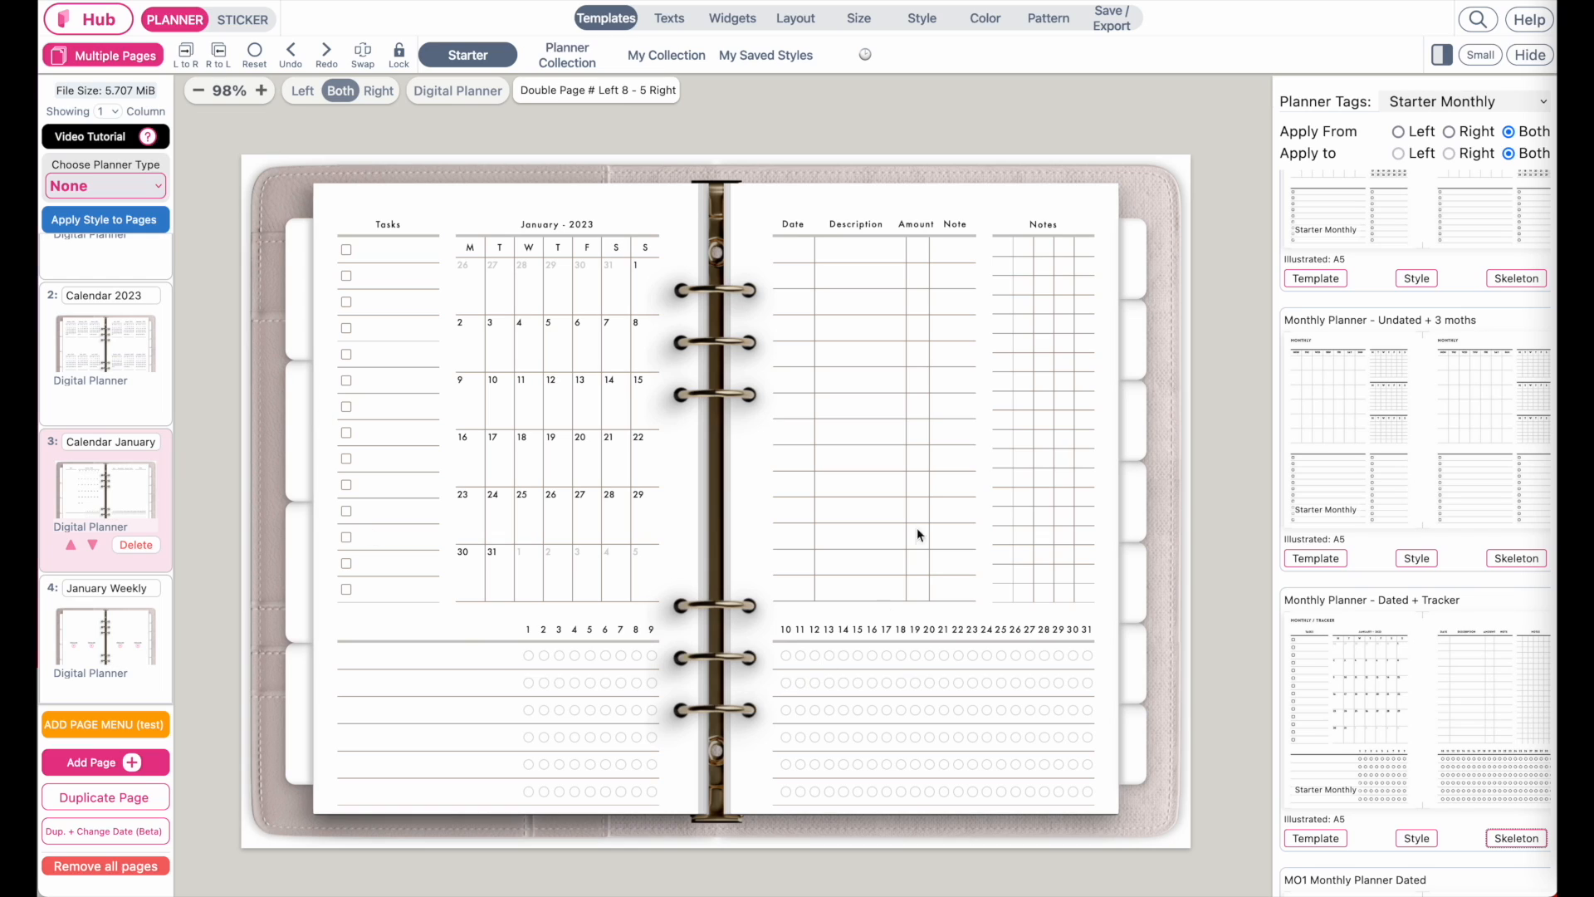
# Step: Apply the skeleton of the WO2P Weekly - Dated template from Starter Weekly DATED to the January Weekly page
pyautogui.click(101, 649)
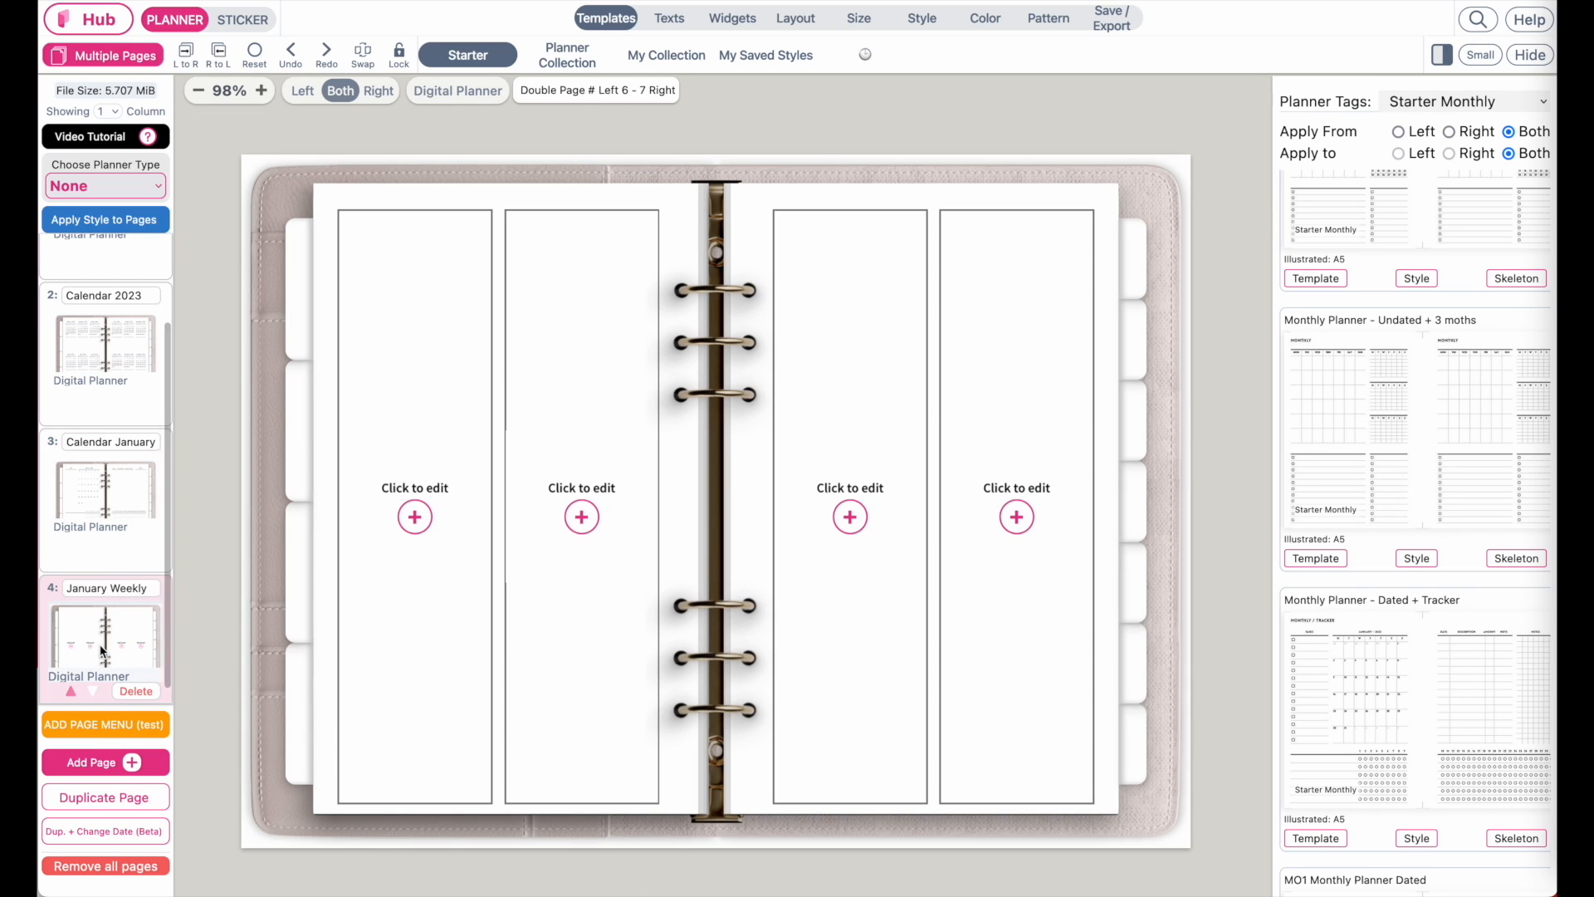
pyautogui.click(1428, 102)
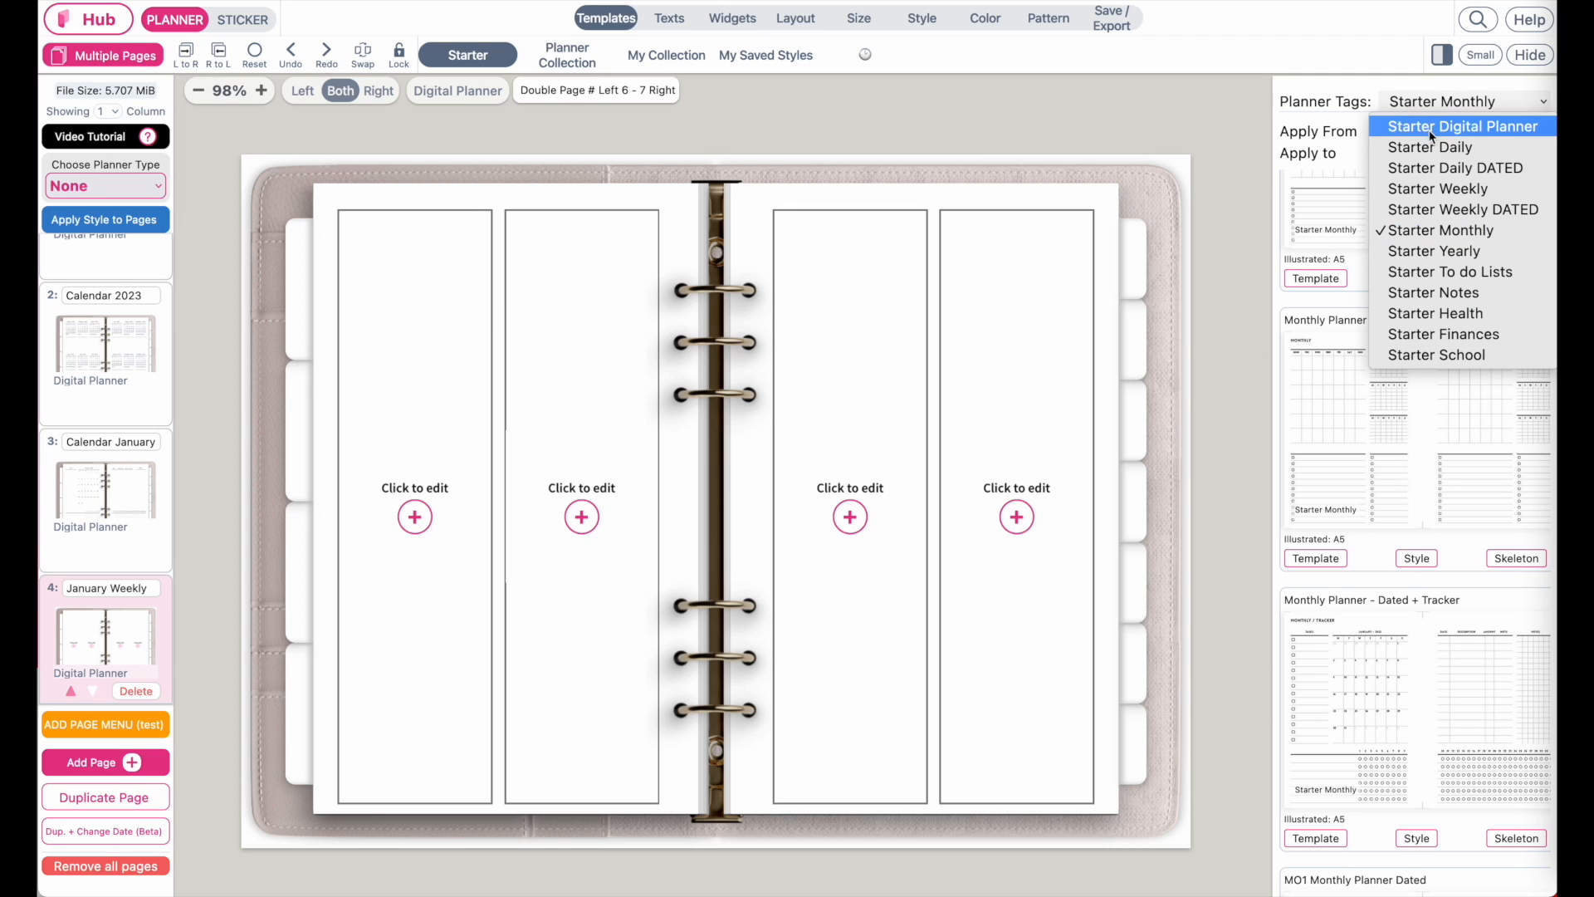
pyautogui.click(1535, 215)
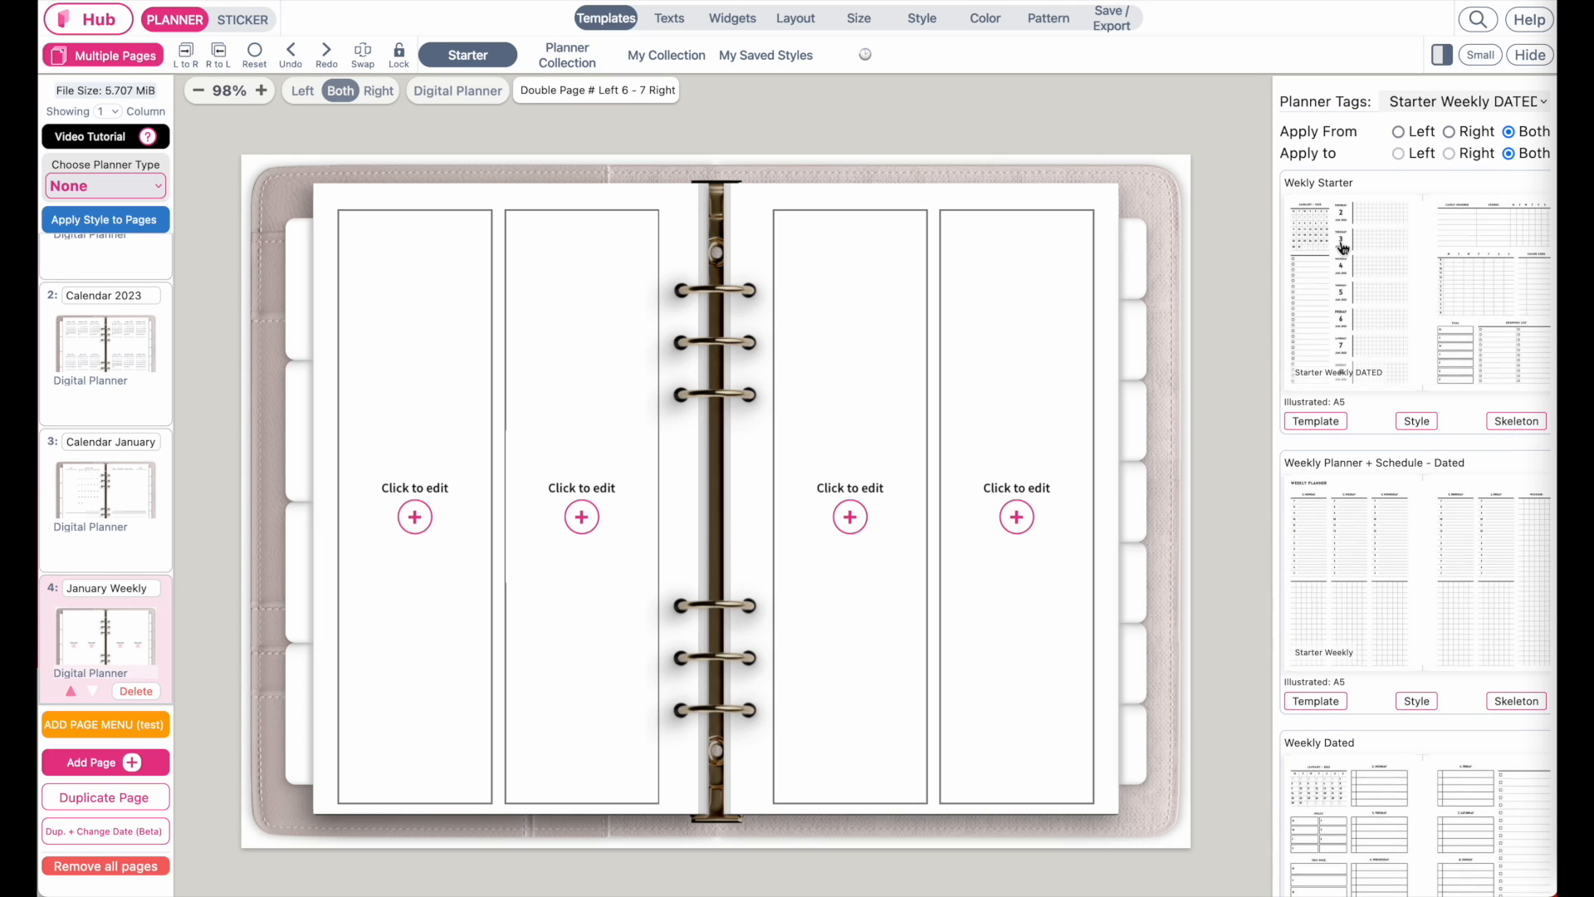
pyautogui.scroll(-10, 1368, 446)
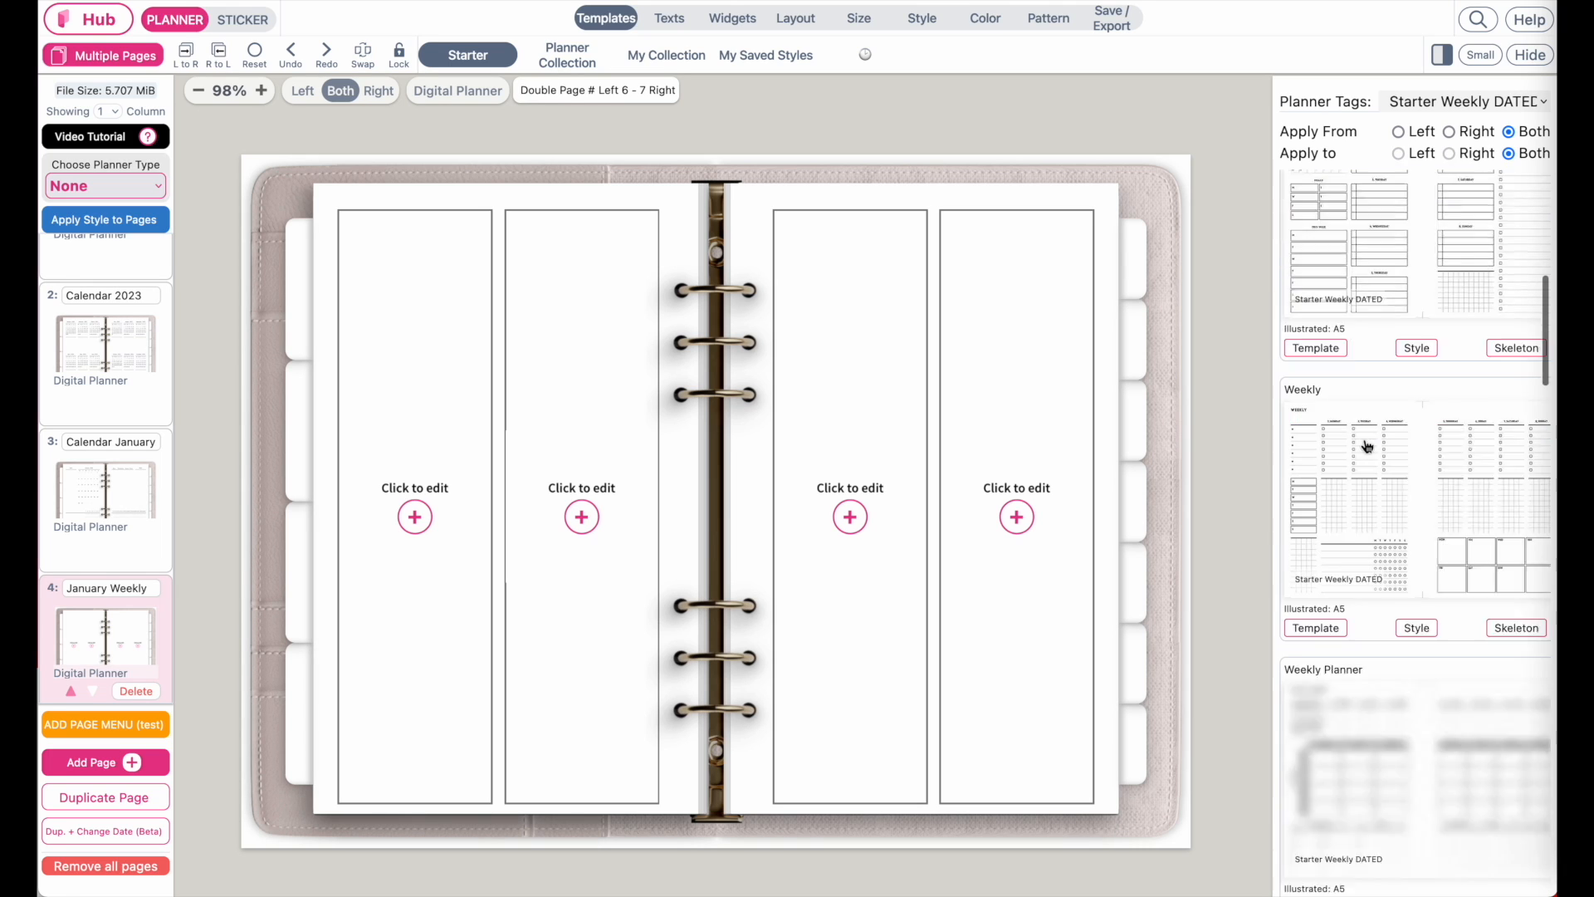
pyautogui.scroll(-10, 1368, 446)
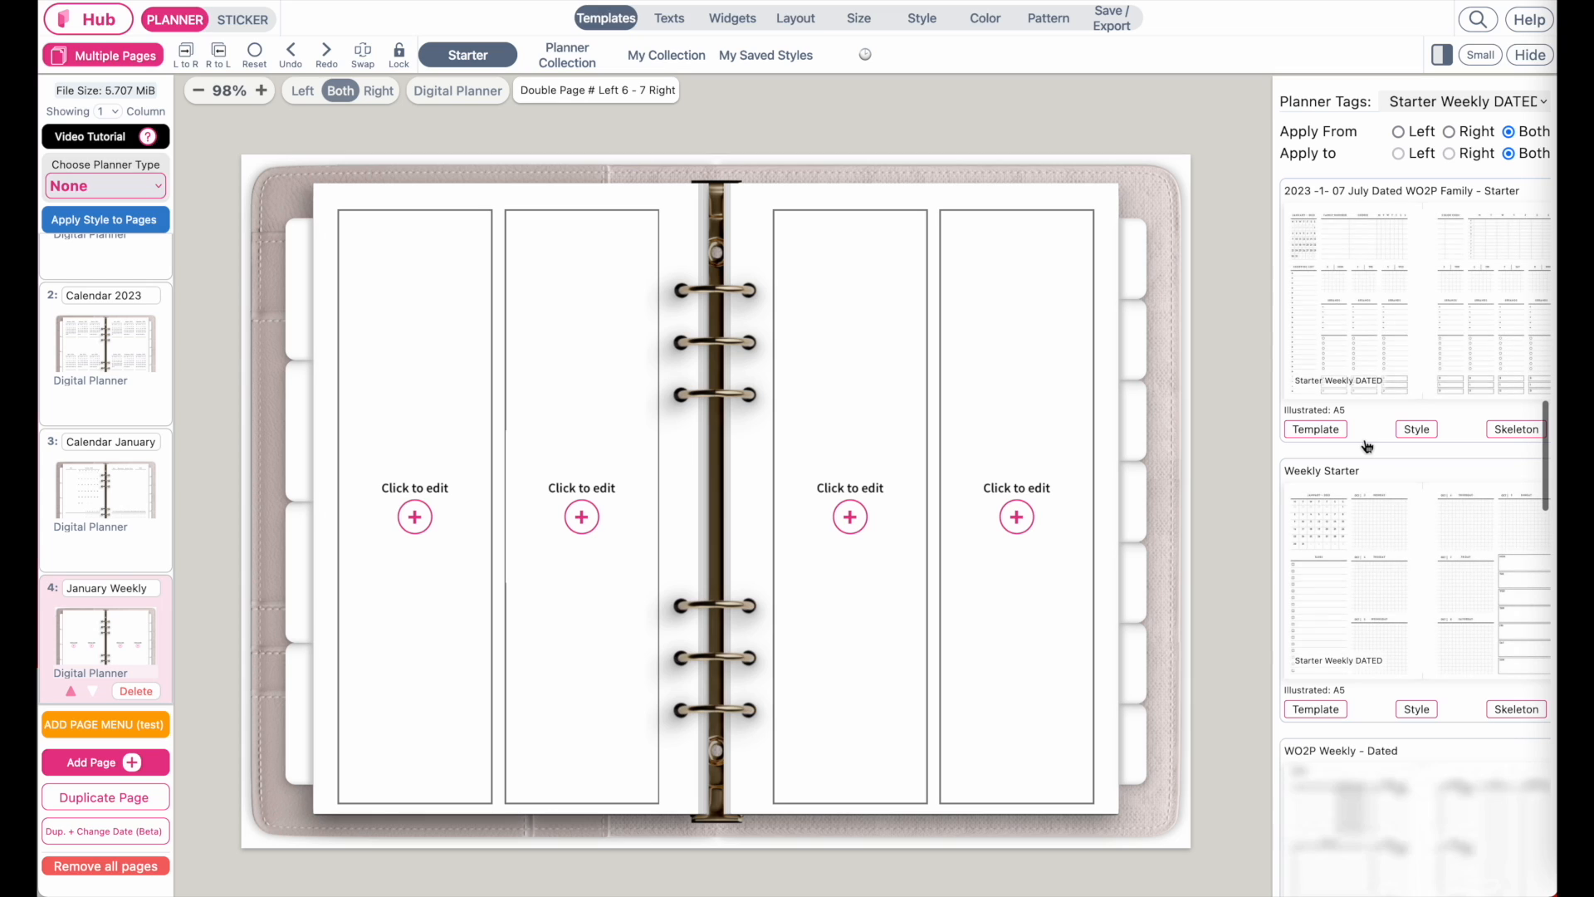
pyautogui.scroll(-5, 1367, 446)
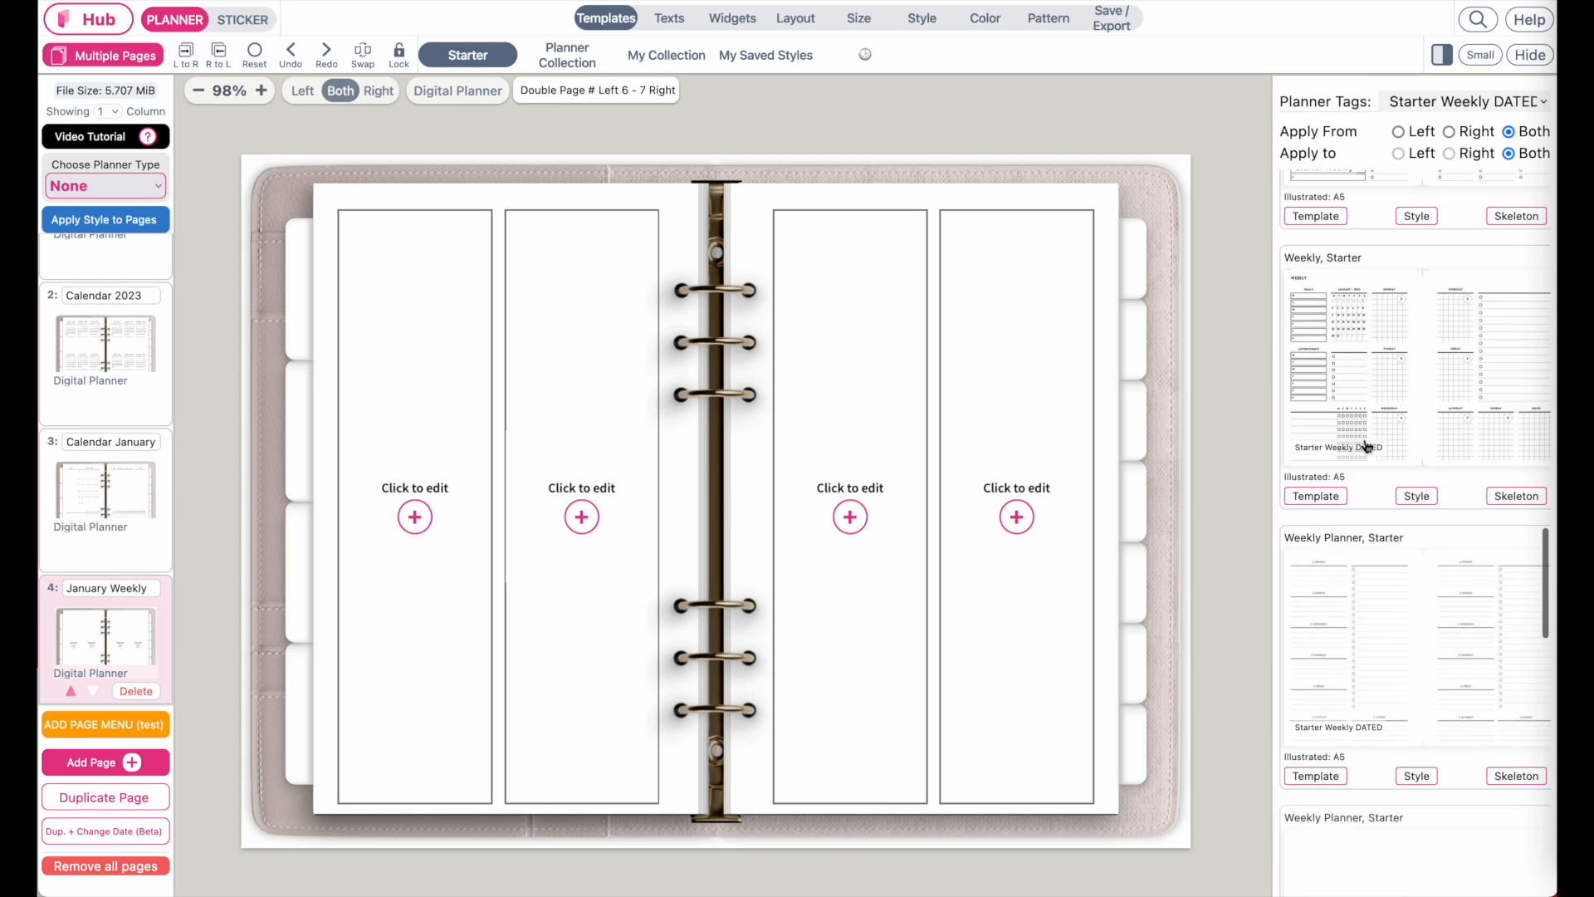
pyautogui.scroll(3, 1368, 446)
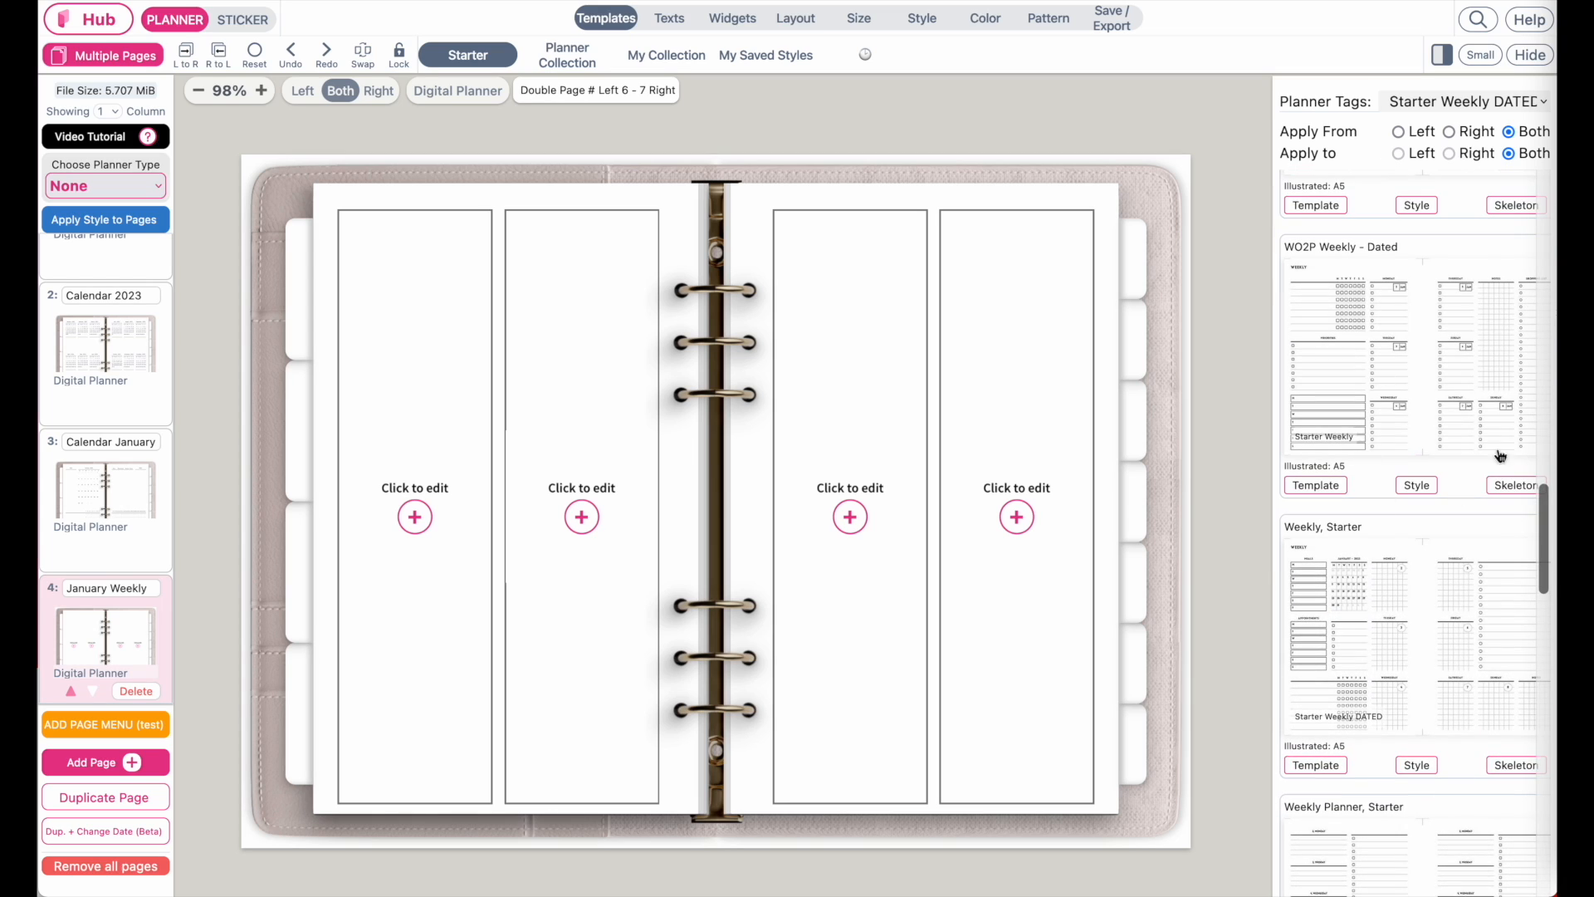
pyautogui.click(1516, 485)
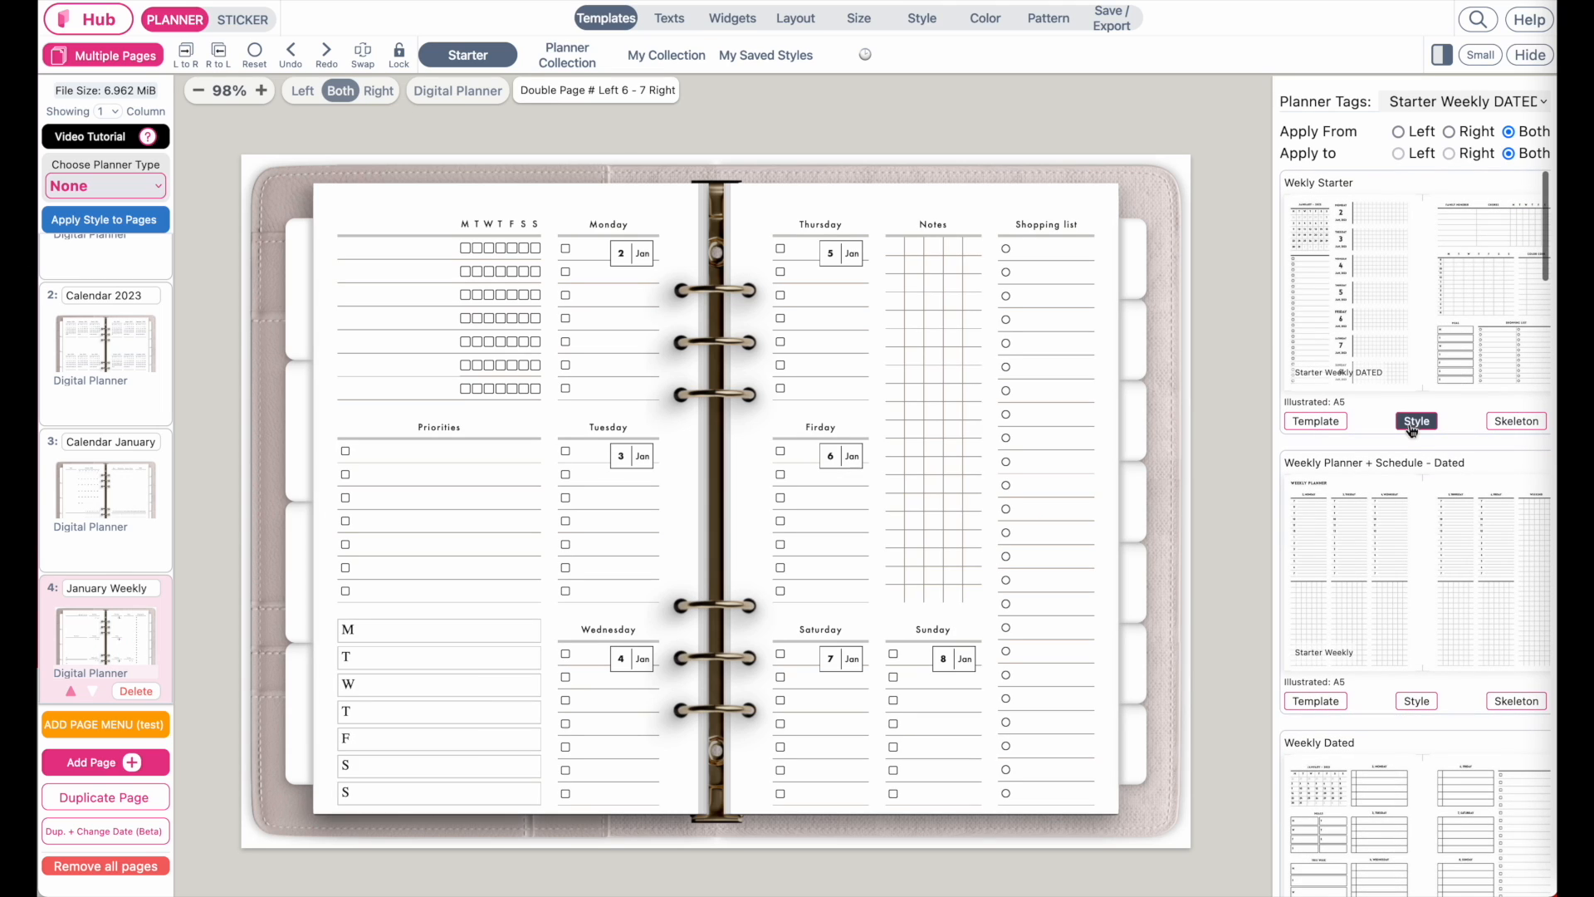
# Step: Review the Calendar January, Calendar 2023 and index pages of the planner
pyautogui.scroll(-10, 1411, 429)
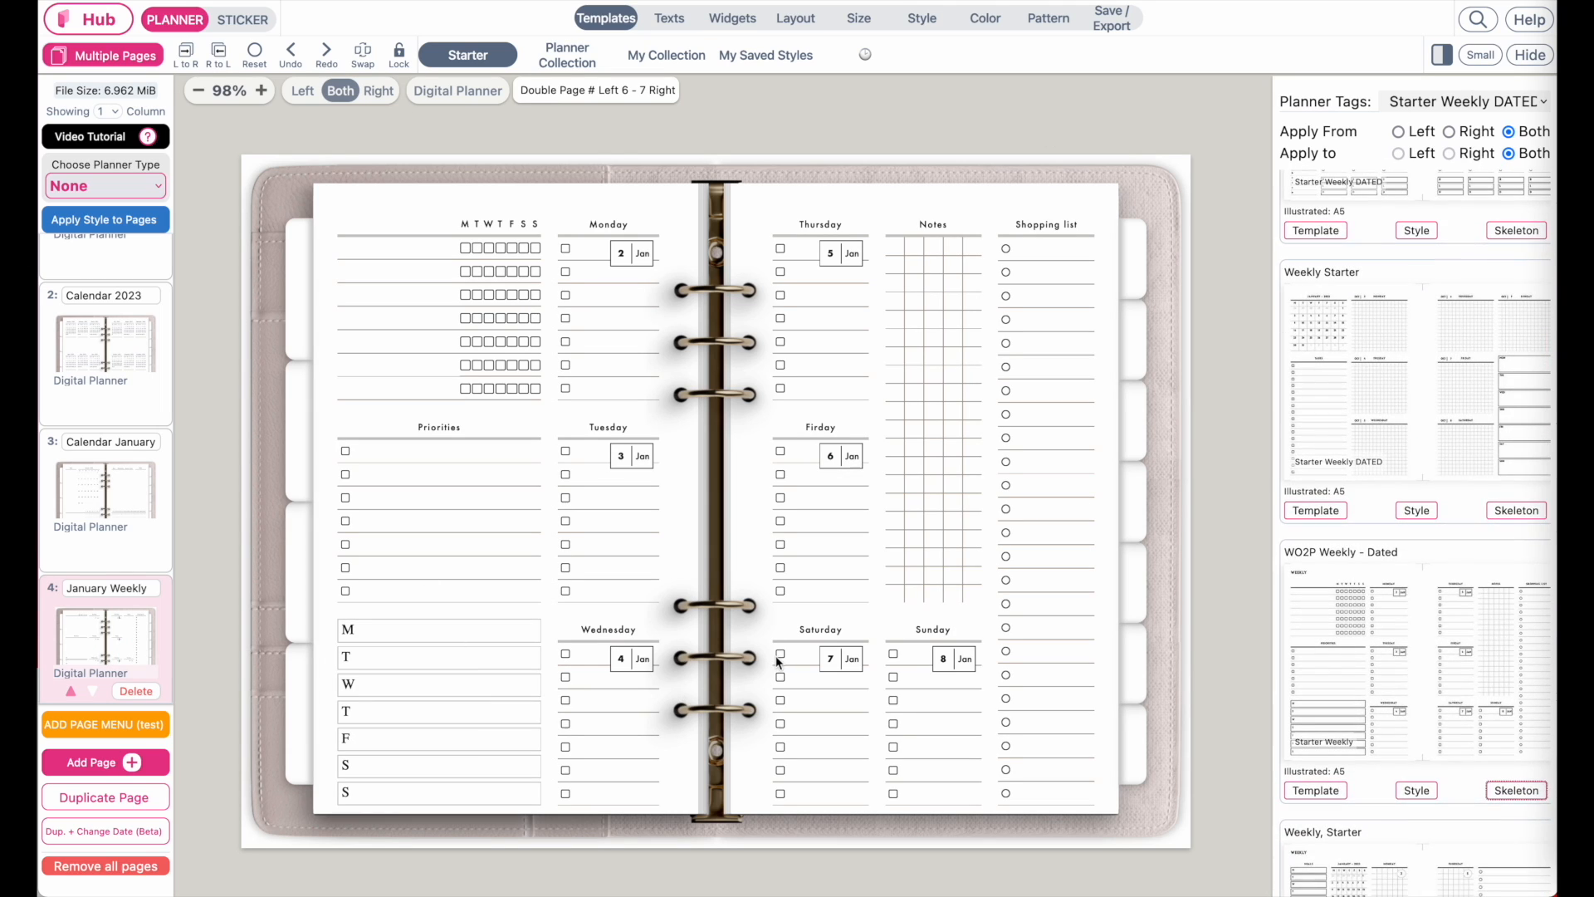
pyautogui.scroll(1, 762, 663)
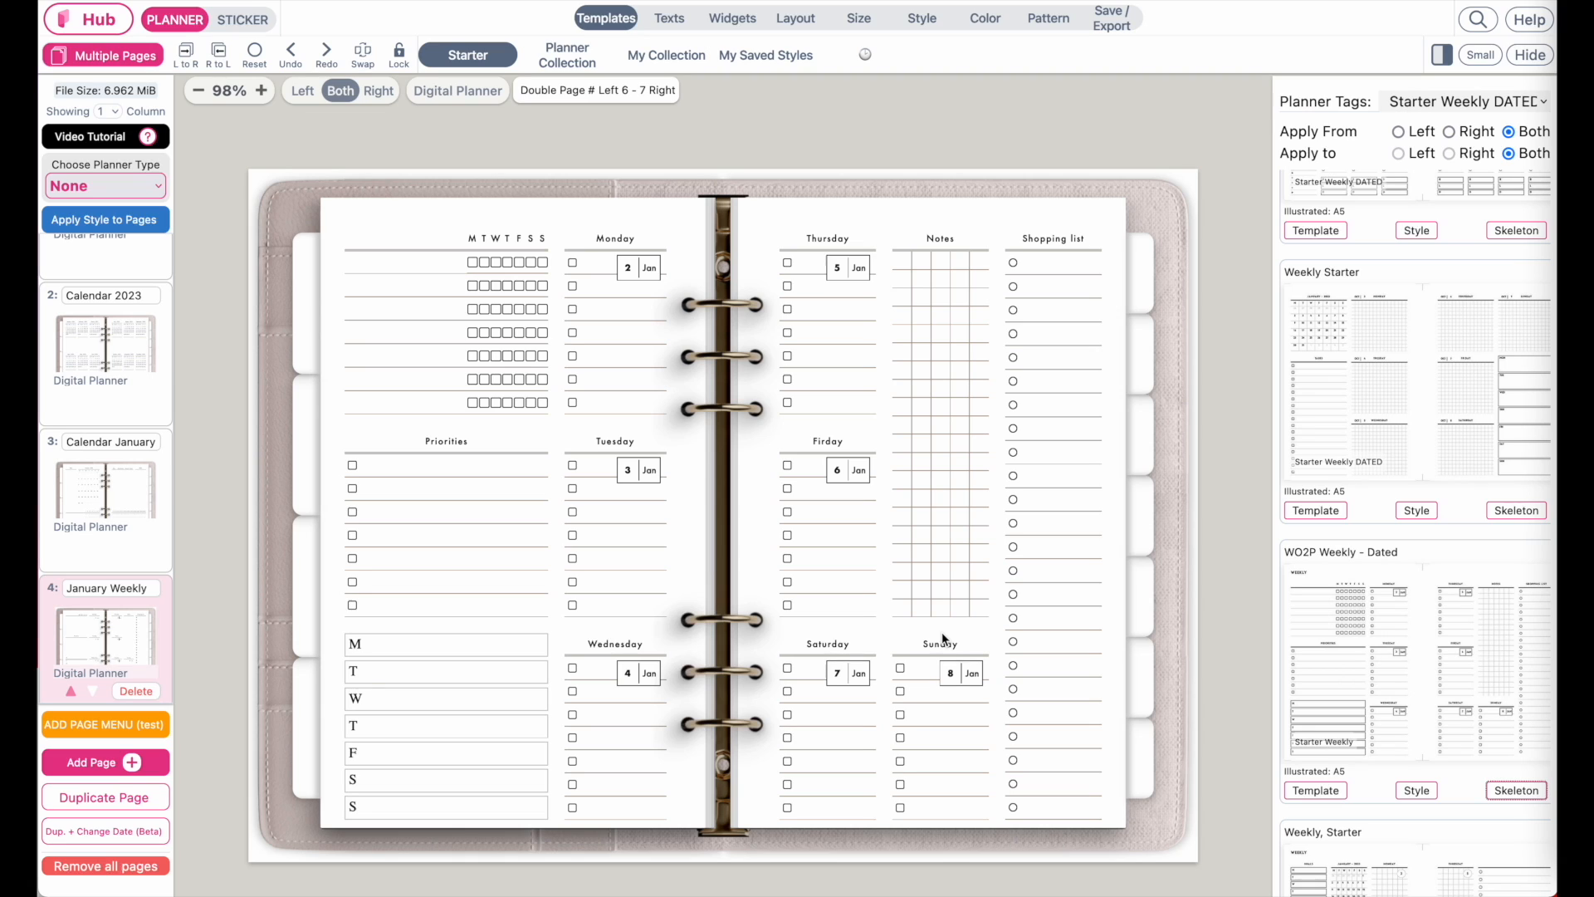
pyautogui.click(127, 491)
pyautogui.scroll(1, 127, 492)
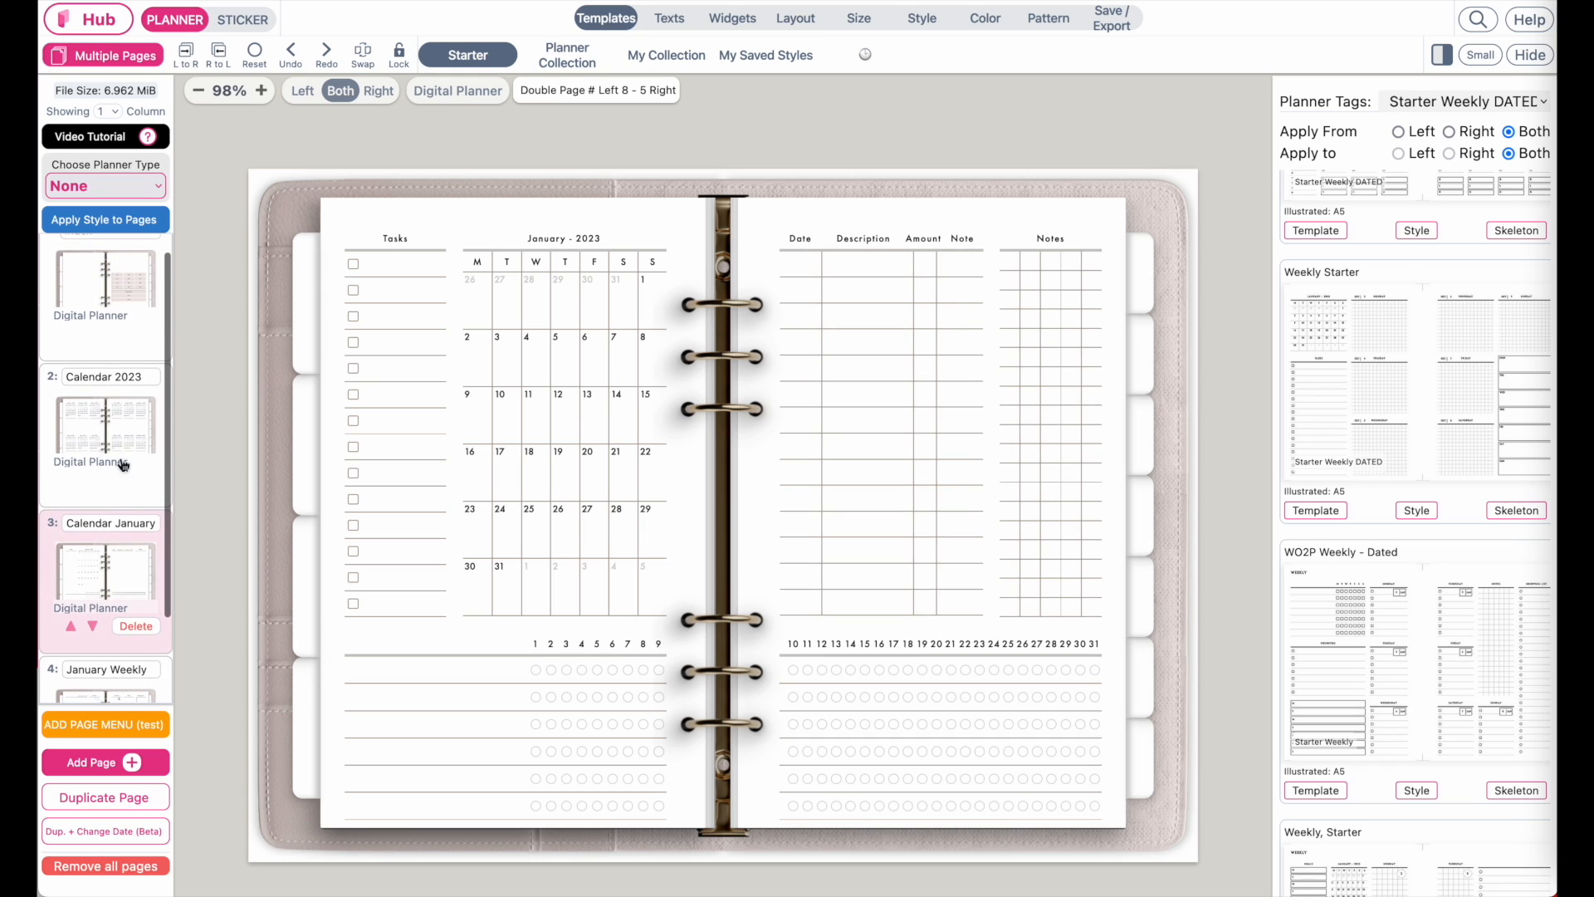
pyautogui.click(115, 436)
pyautogui.click(118, 286)
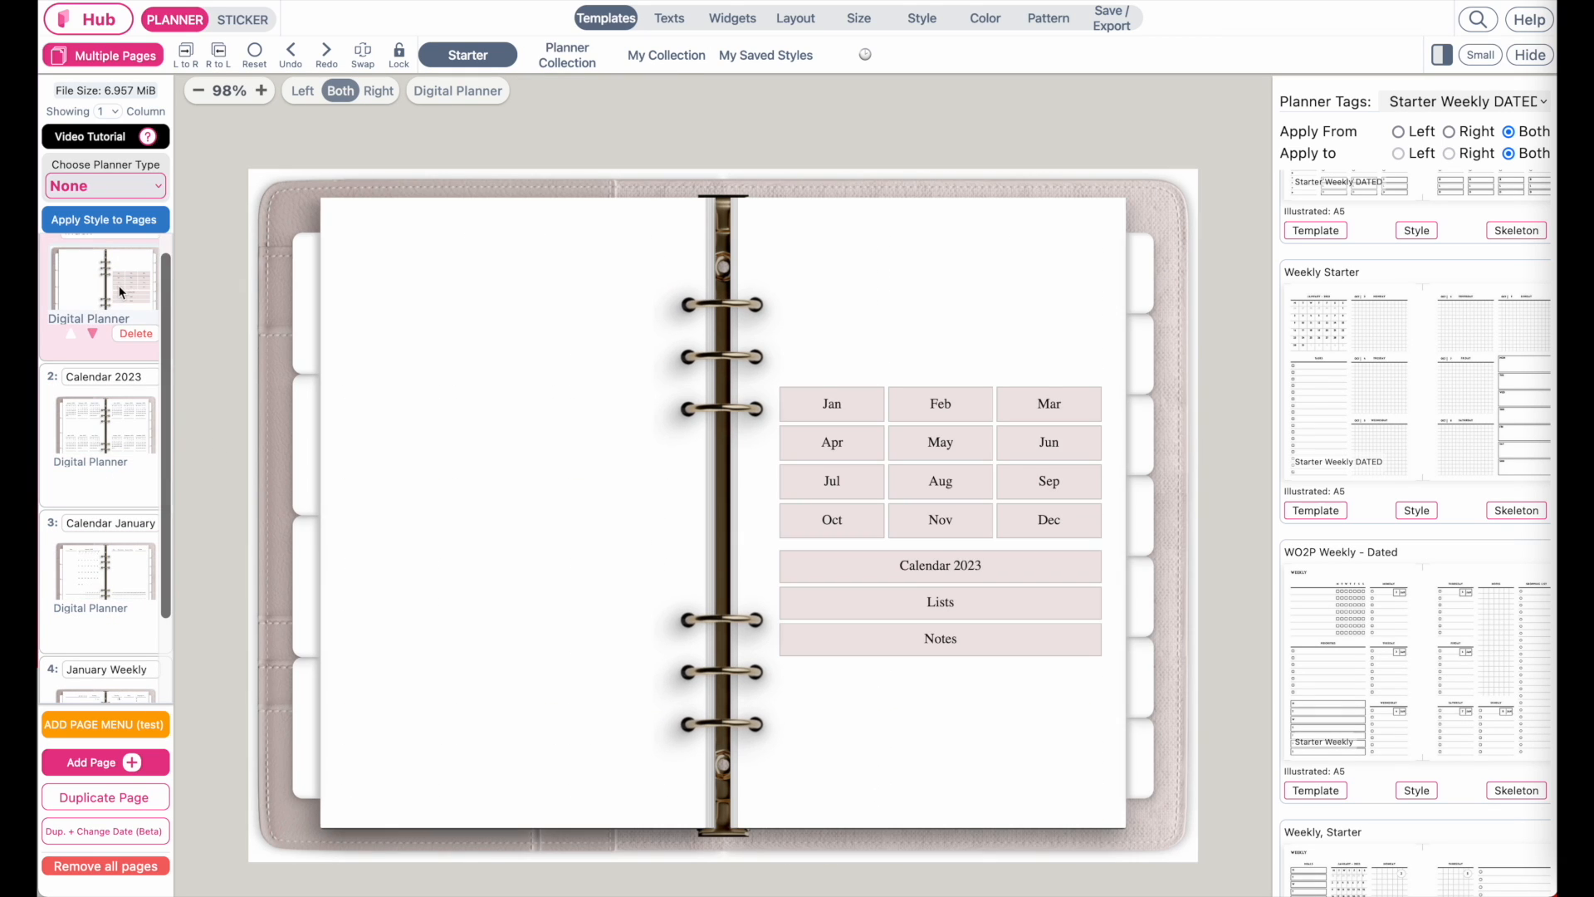
pyautogui.scroll(-1, 104, 624)
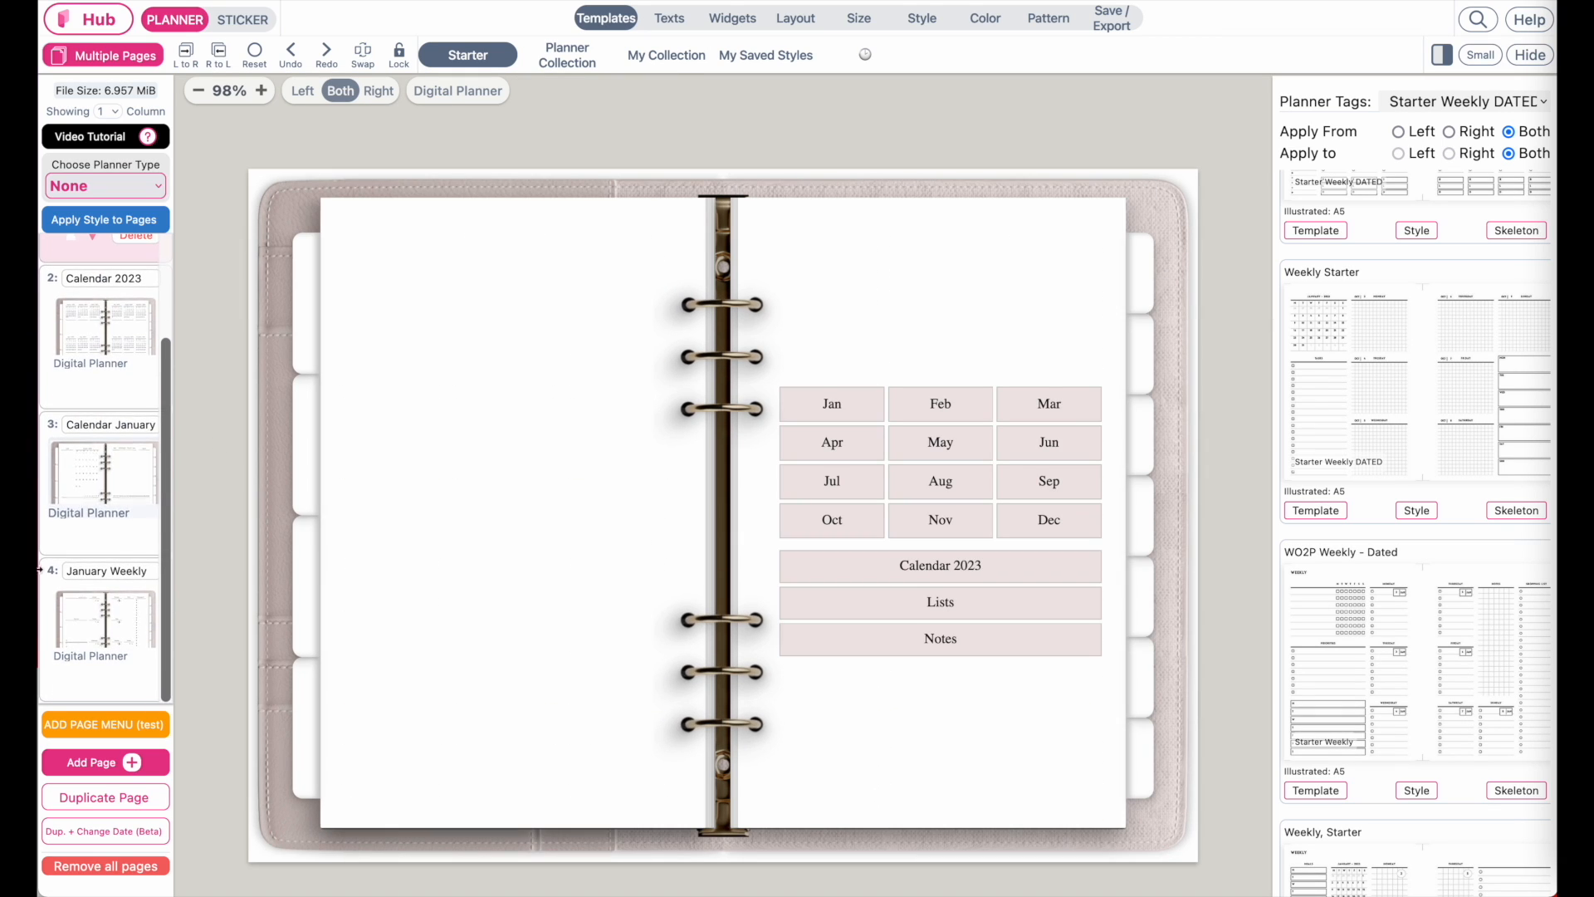
# Step: Open the January Weekly page and apply the neutral Jovial Thin style to all its widgets
pyautogui.click(104, 625)
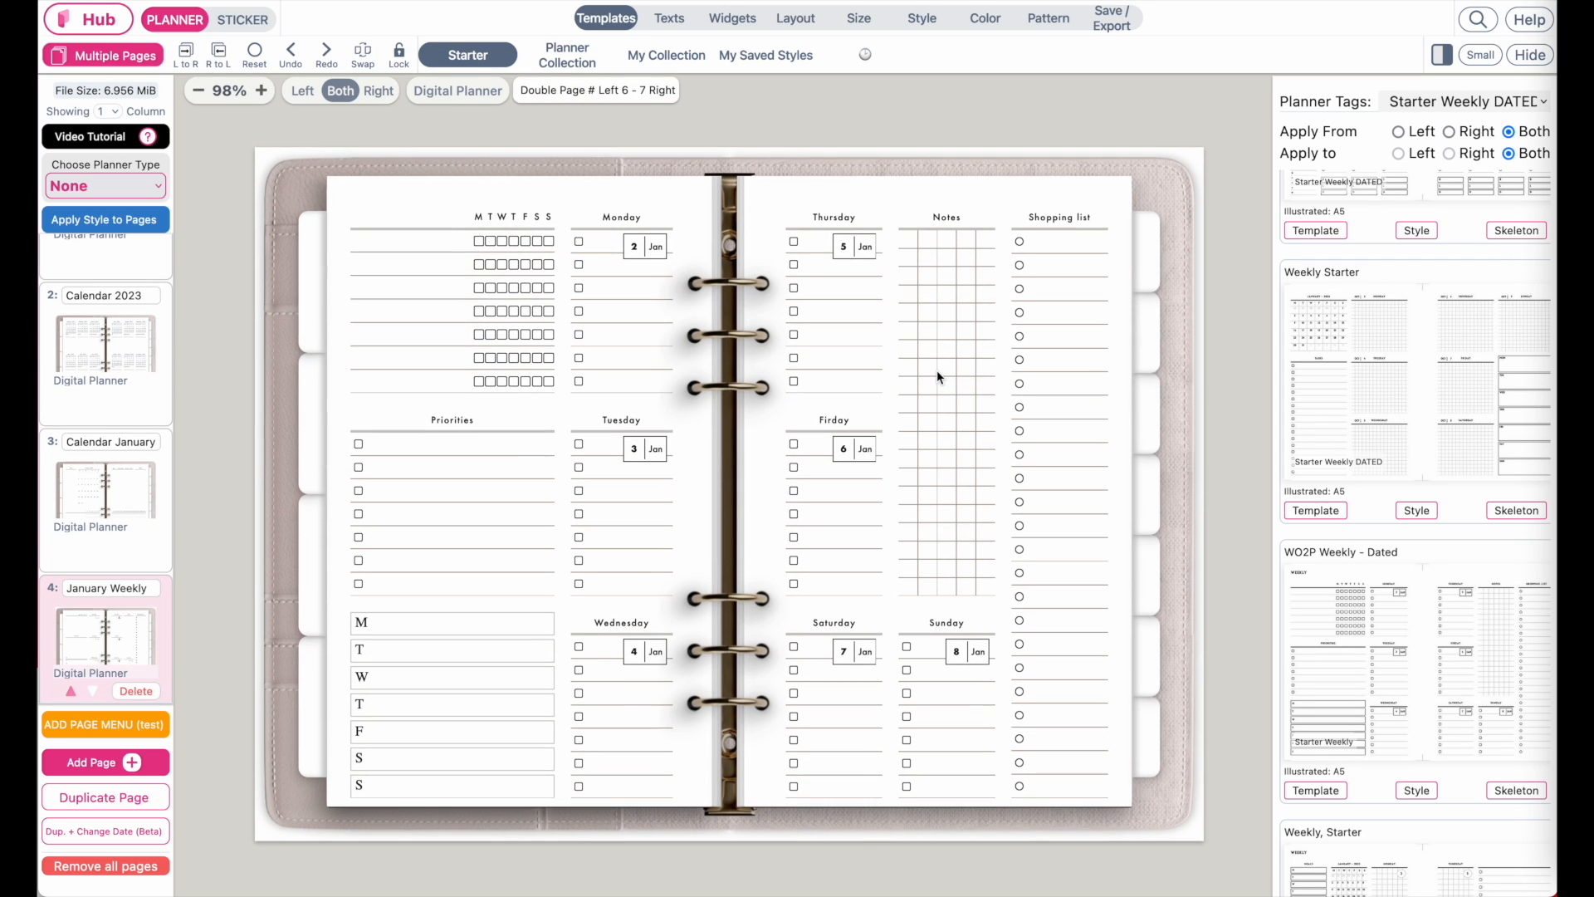
pyautogui.click(922, 16)
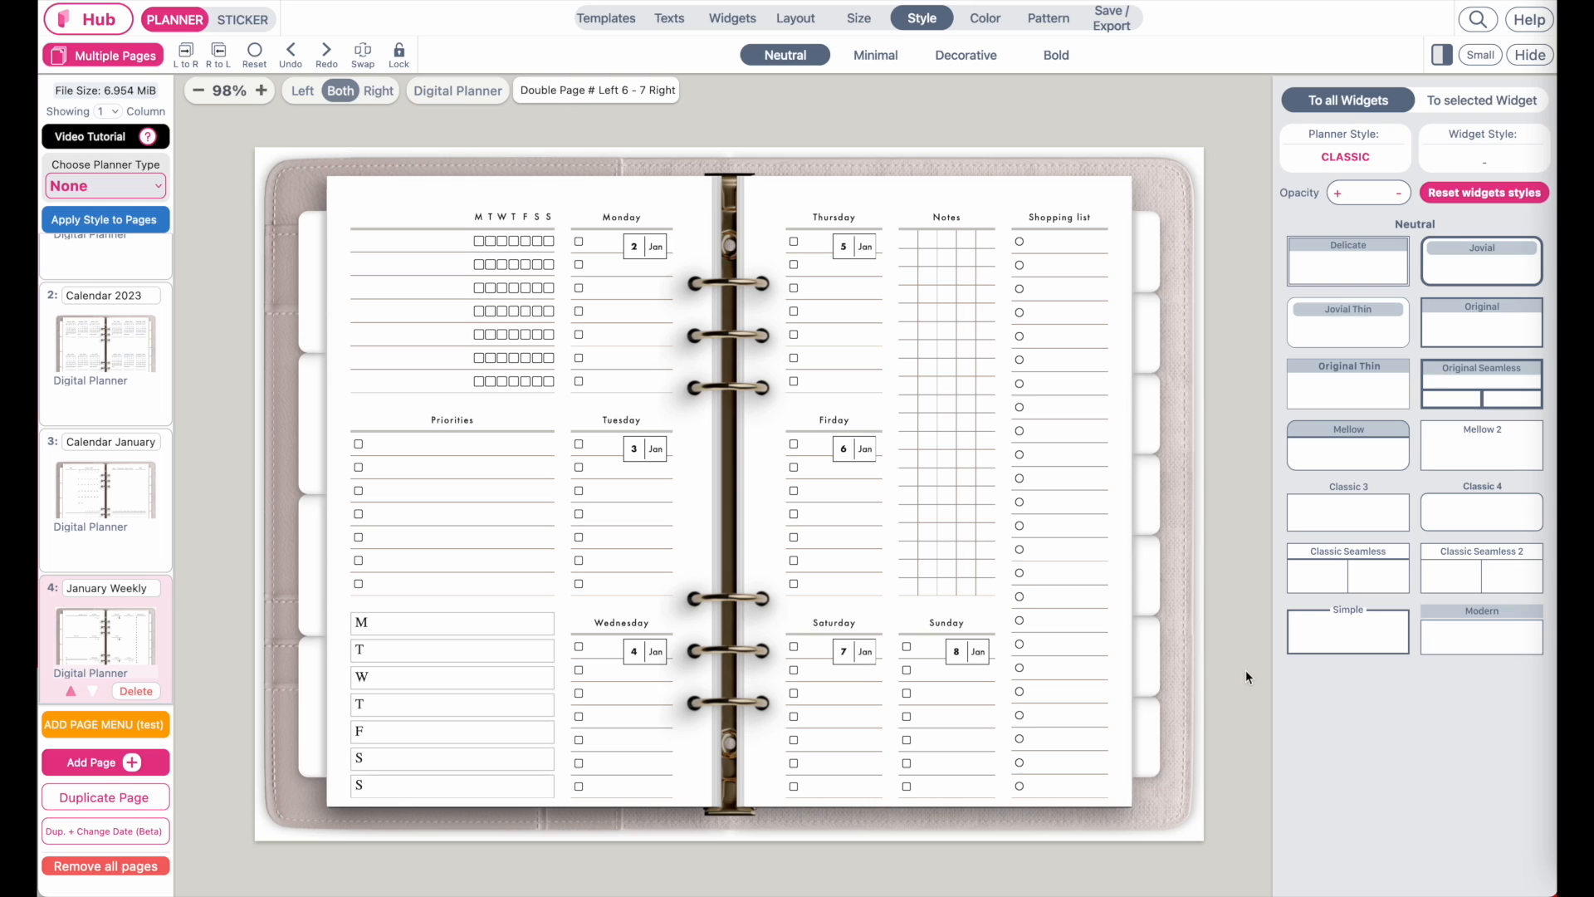
pyautogui.click(1376, 326)
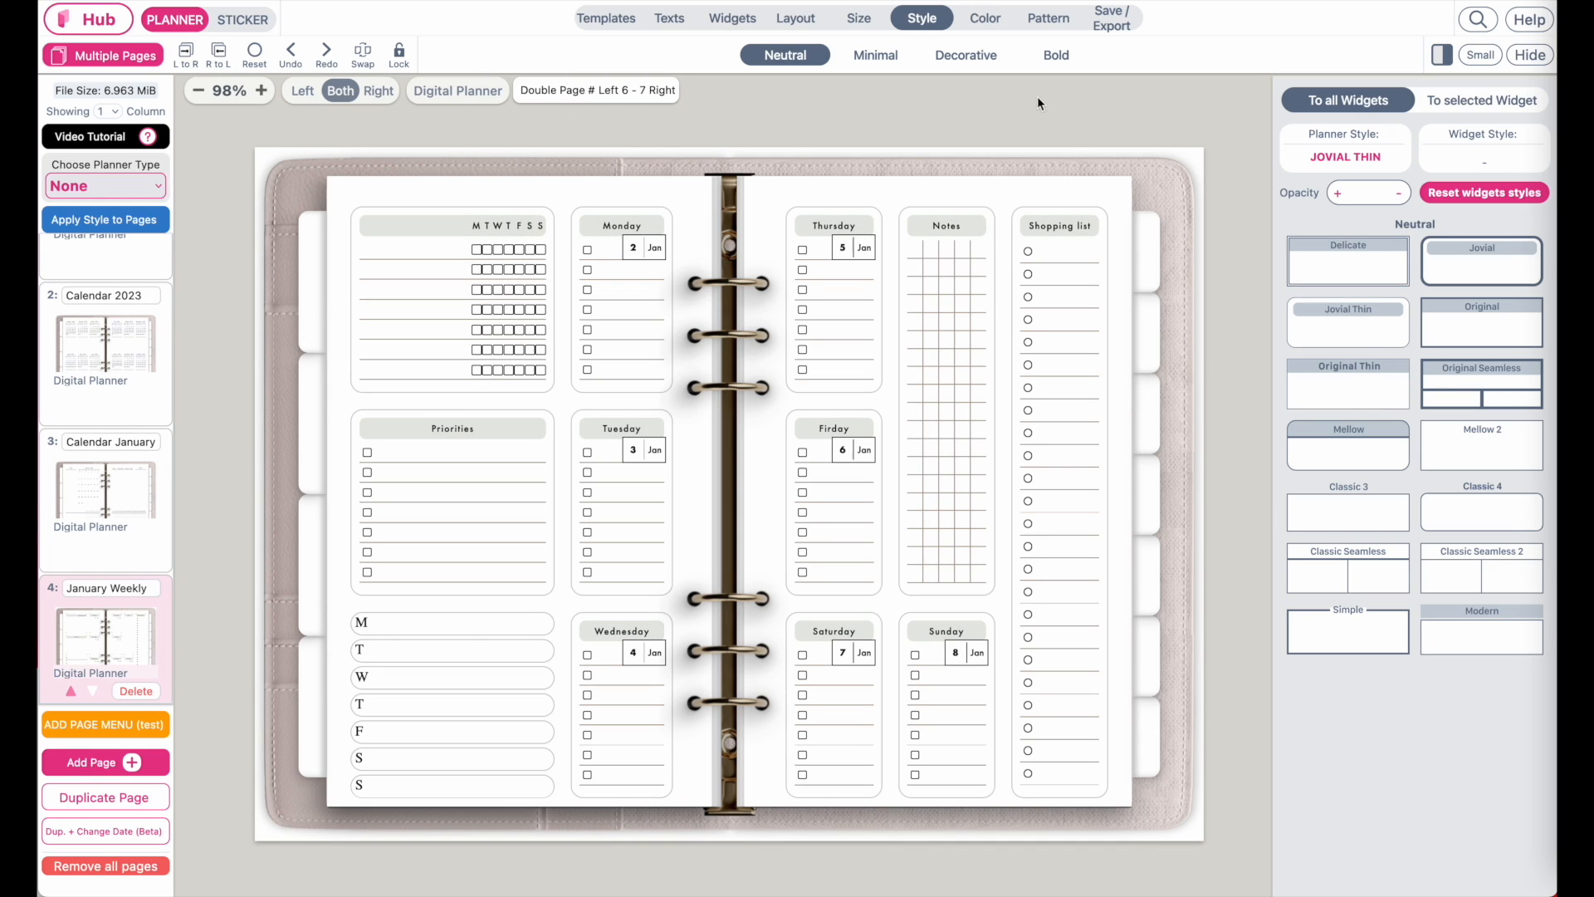
# Step: Set the widgets' header color on the January Weekly page to light pink #F1E3E3
pyautogui.click(985, 20)
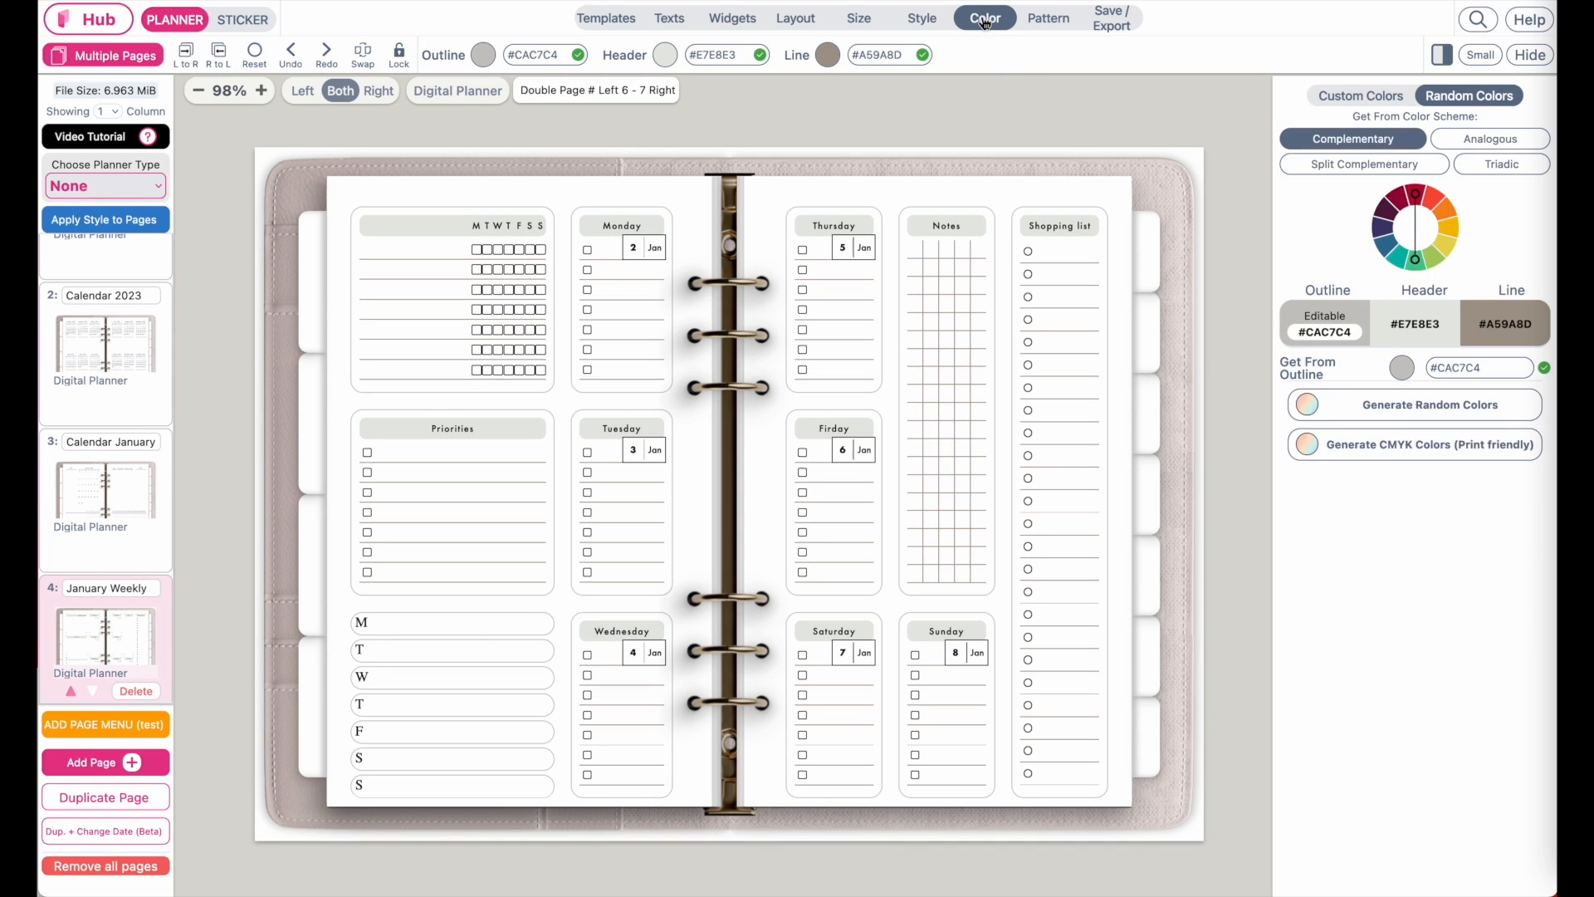
pyautogui.click(669, 53)
pyautogui.click(905, 346)
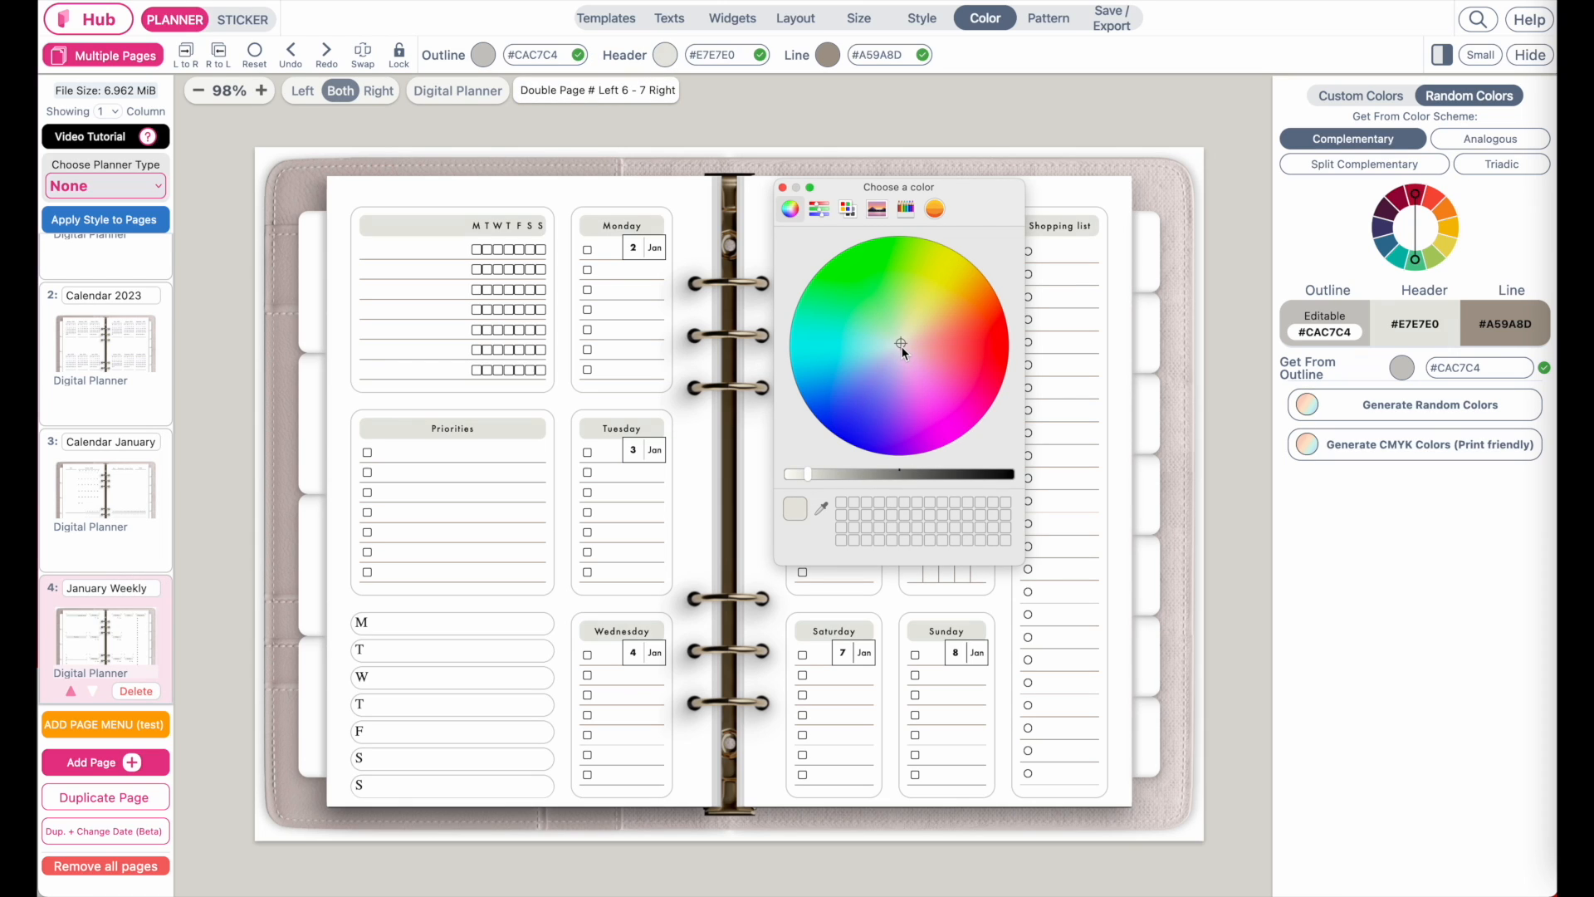
pyautogui.click(905, 347)
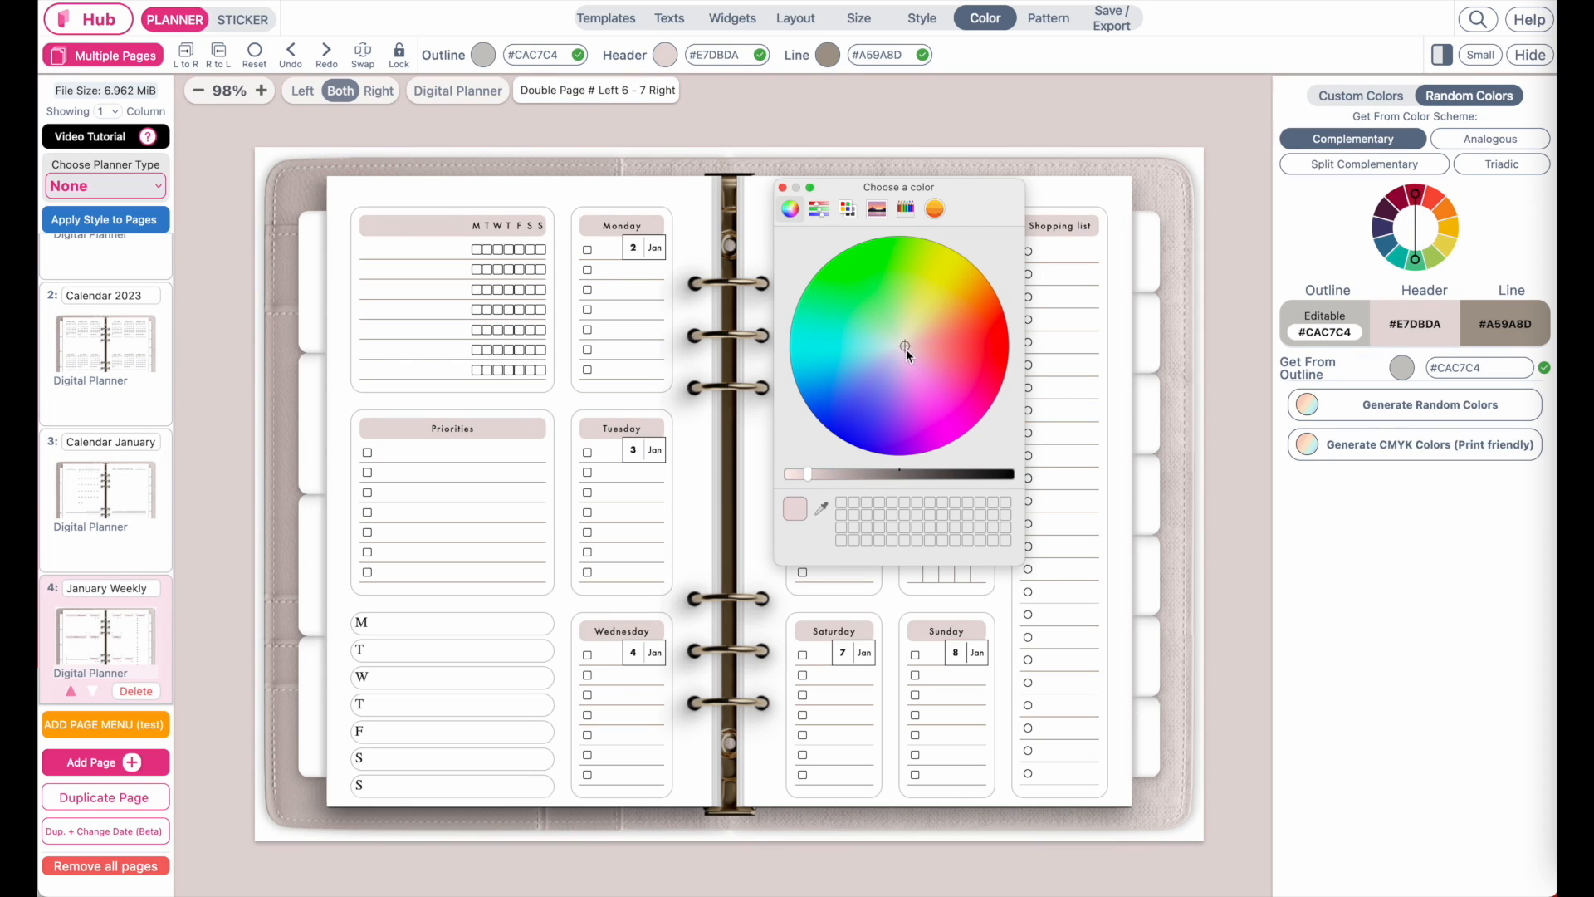
pyautogui.moveTo(803, 475); pyautogui.dragTo(801, 475)
pyautogui.click(782, 188)
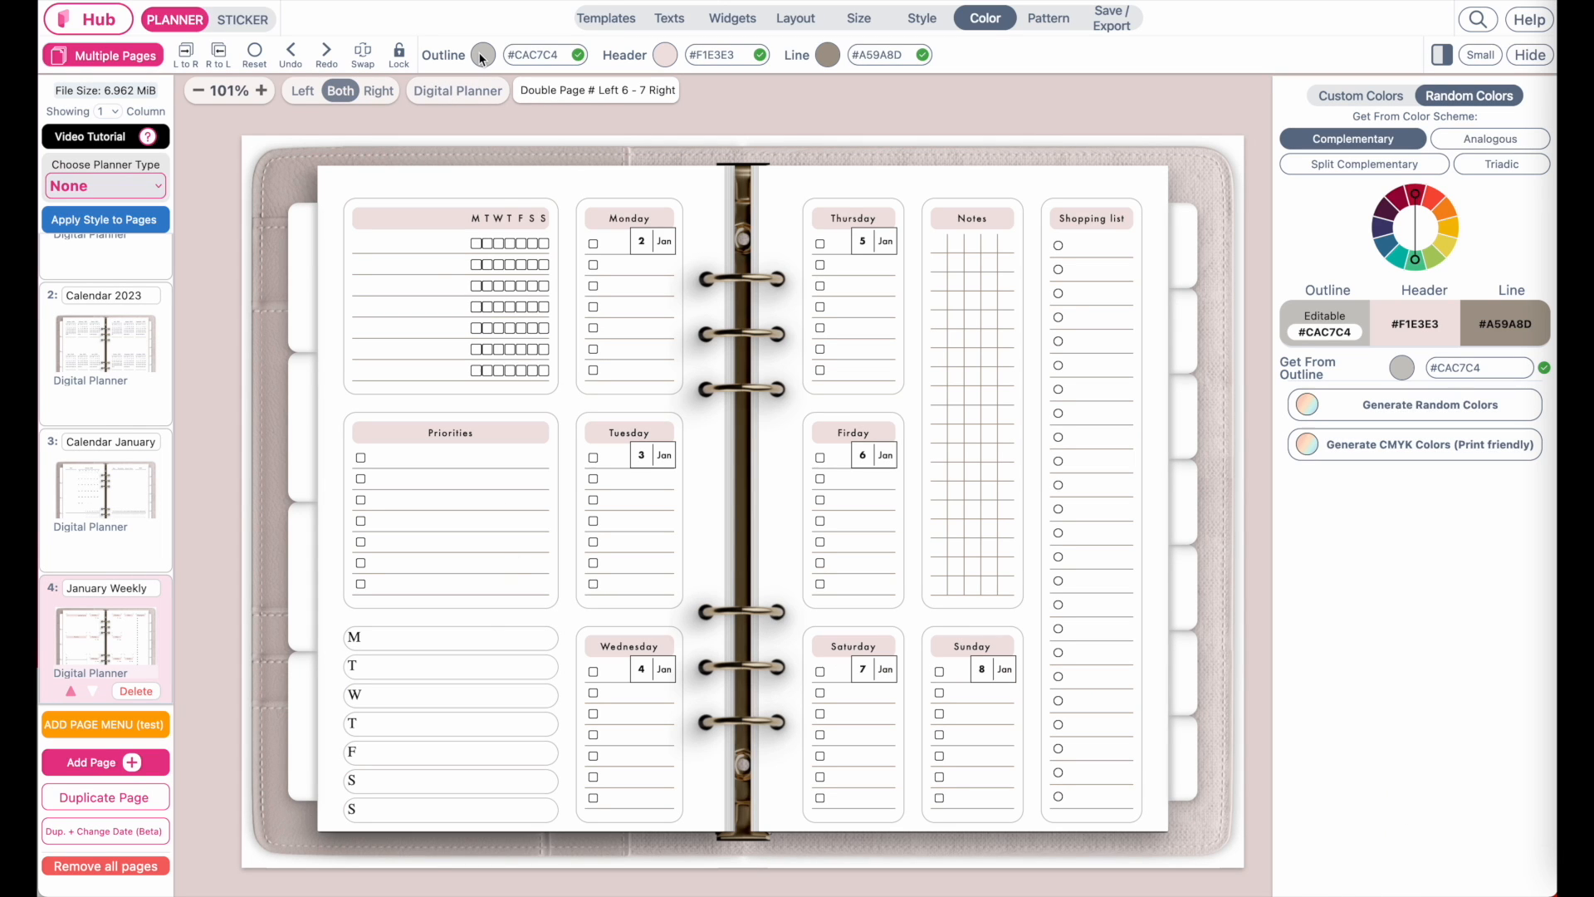
# Step: Set the widgets' outline color on the January Weekly page to black #000000
pyautogui.click(480, 54)
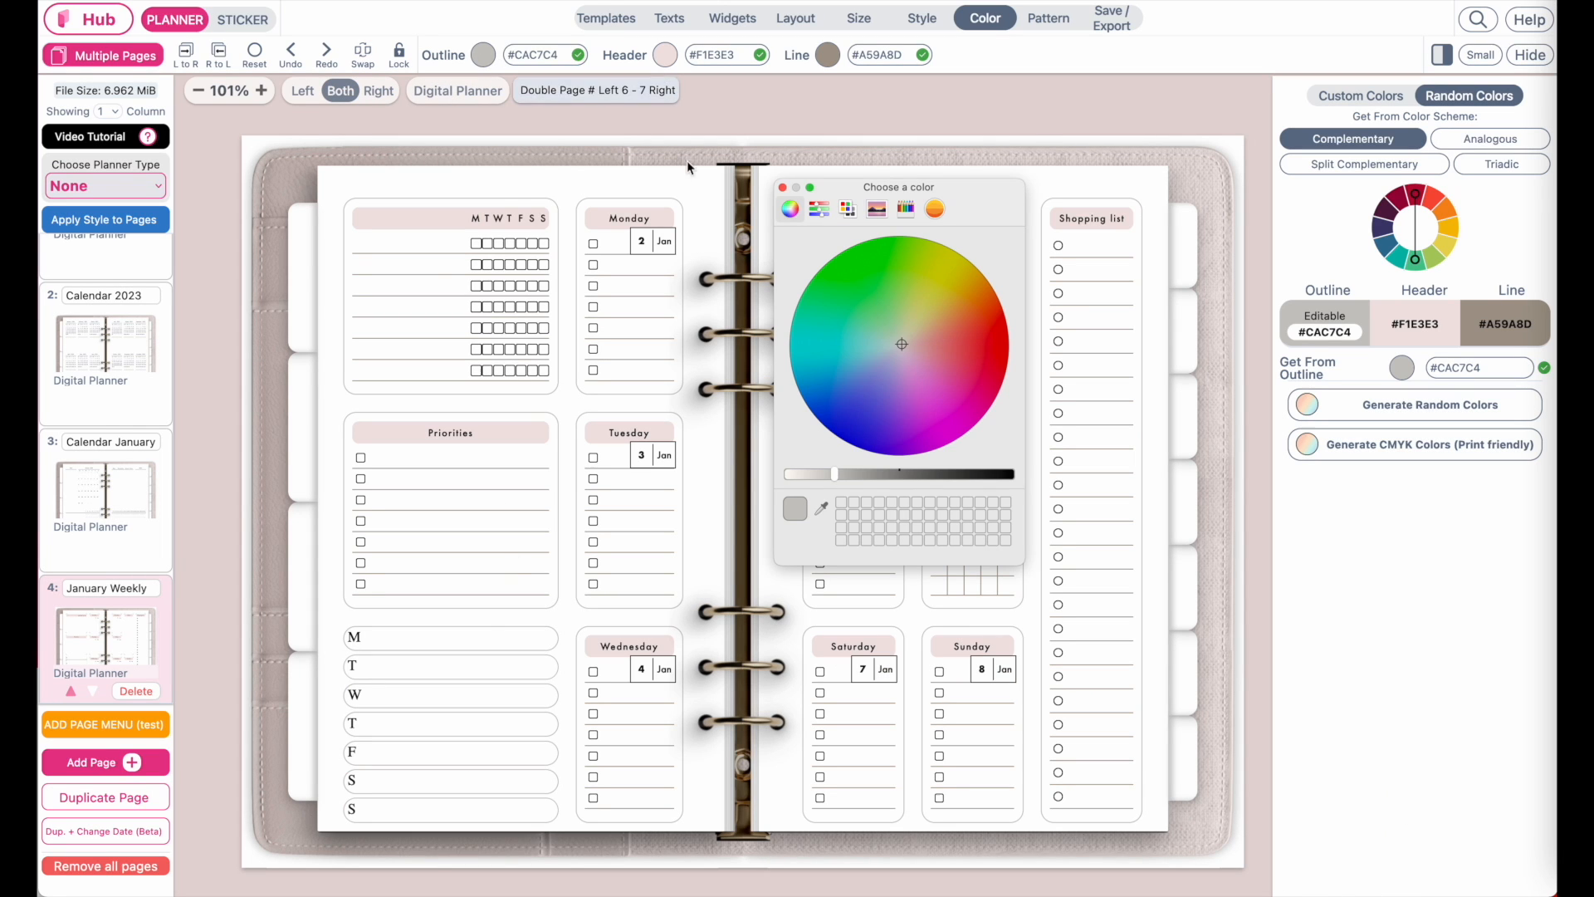
pyautogui.moveTo(897, 474); pyautogui.dragTo(1017, 478)
pyautogui.click(782, 188)
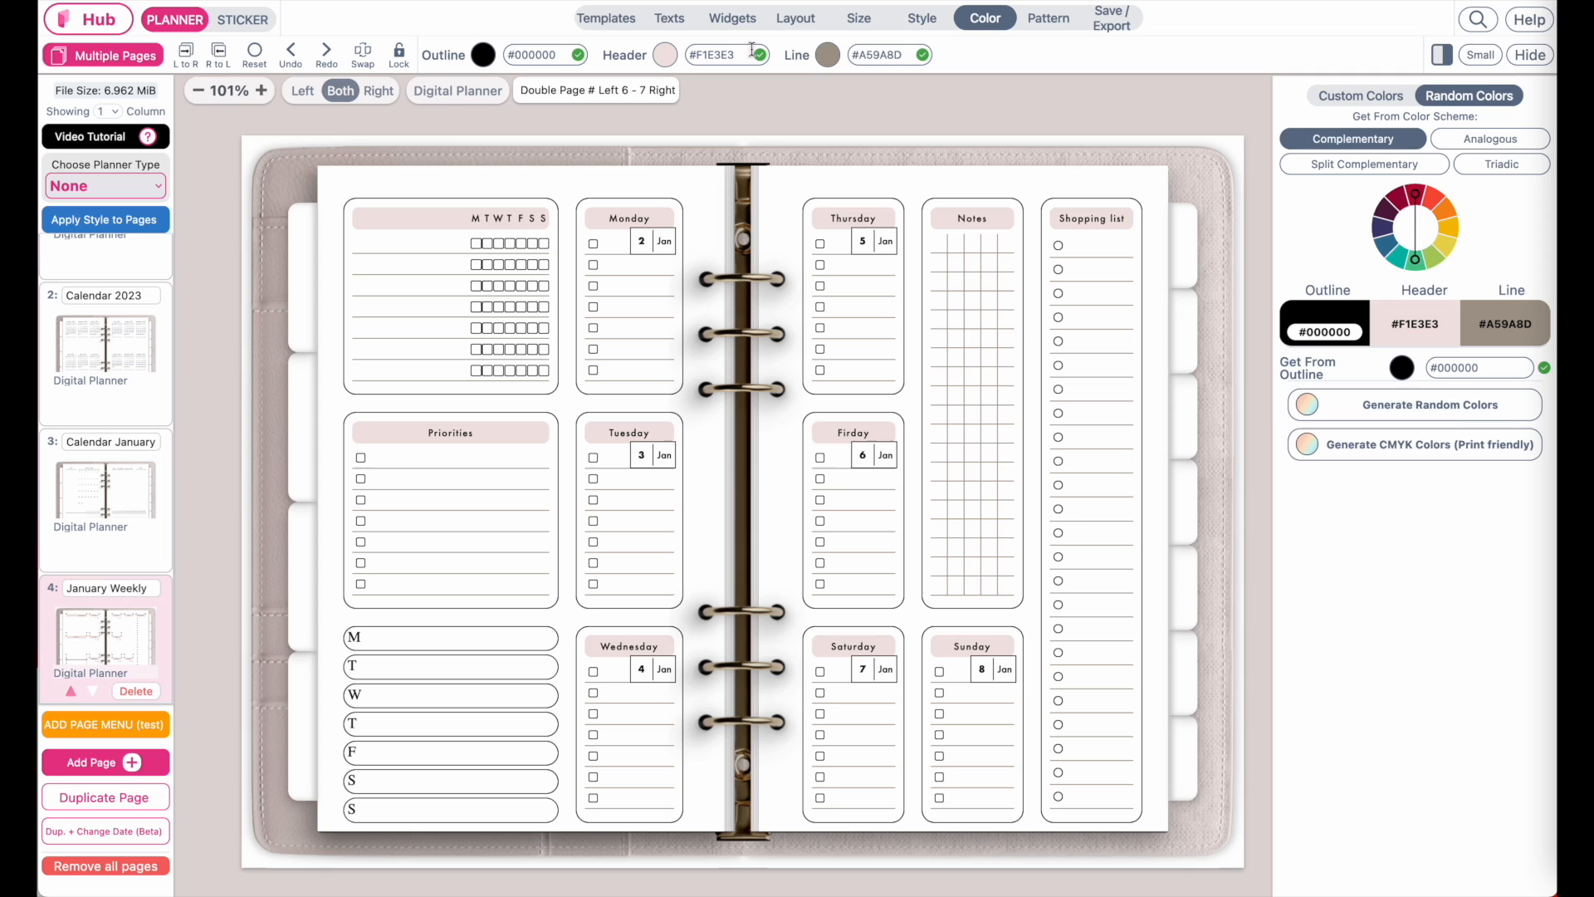
# Step: Set the widgets' line color to the gray Magnesium pencil, #C0C0C0, and close the color picker
pyautogui.click(828, 55)
pyautogui.click(906, 208)
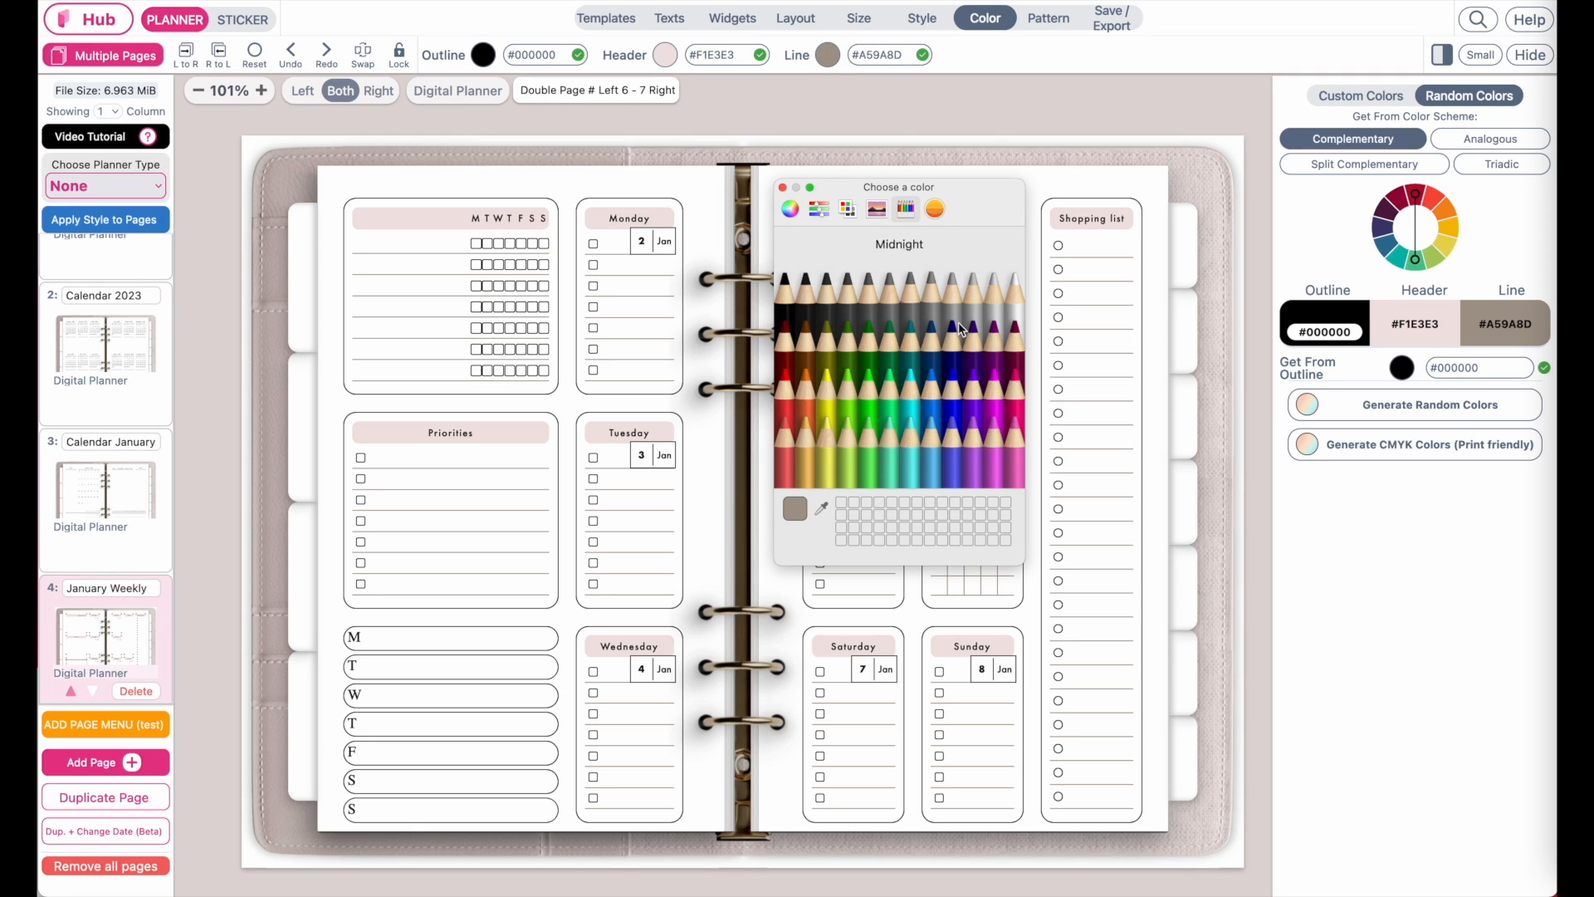
pyautogui.click(954, 316)
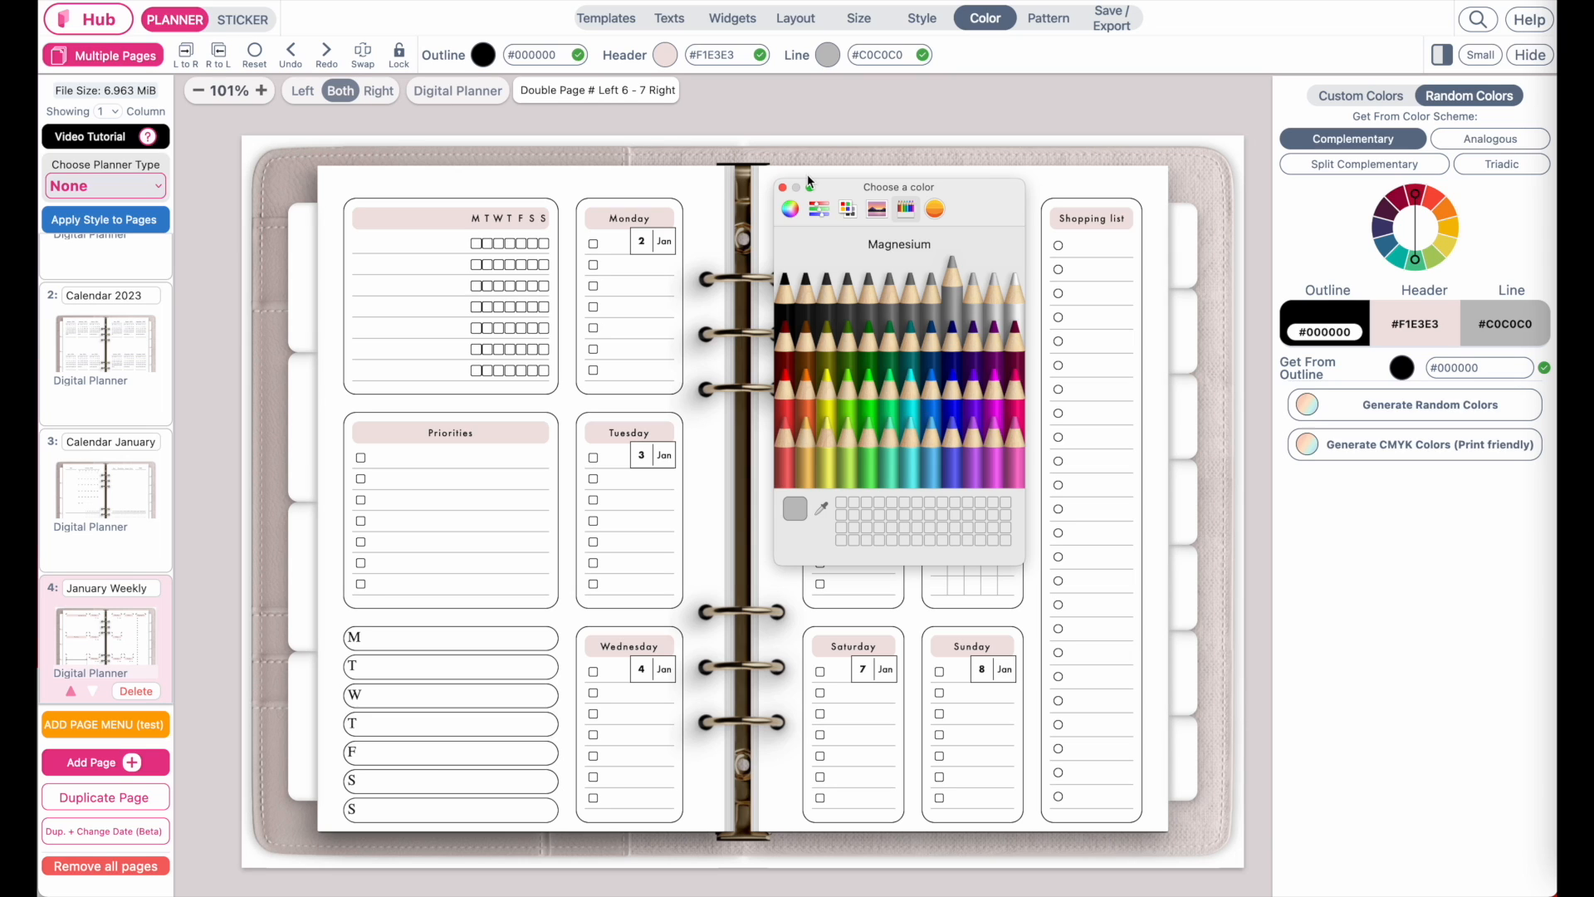
pyautogui.moveTo(842, 201); pyautogui.dragTo(456, 329)
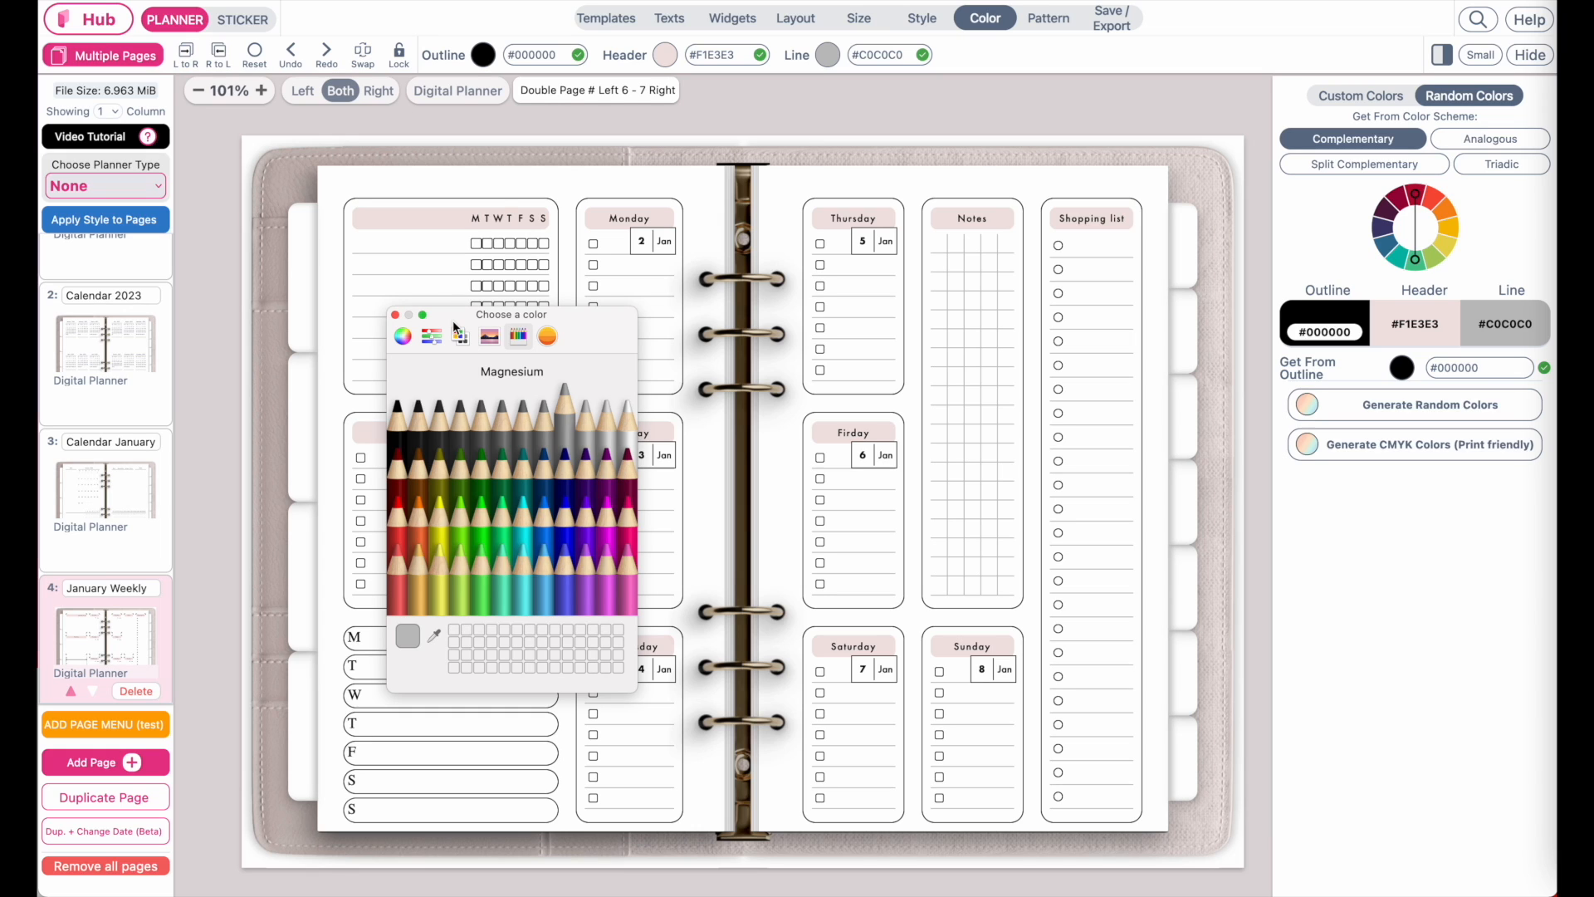
pyautogui.moveTo(456, 330); pyautogui.dragTo(579, 276)
pyautogui.click(516, 266)
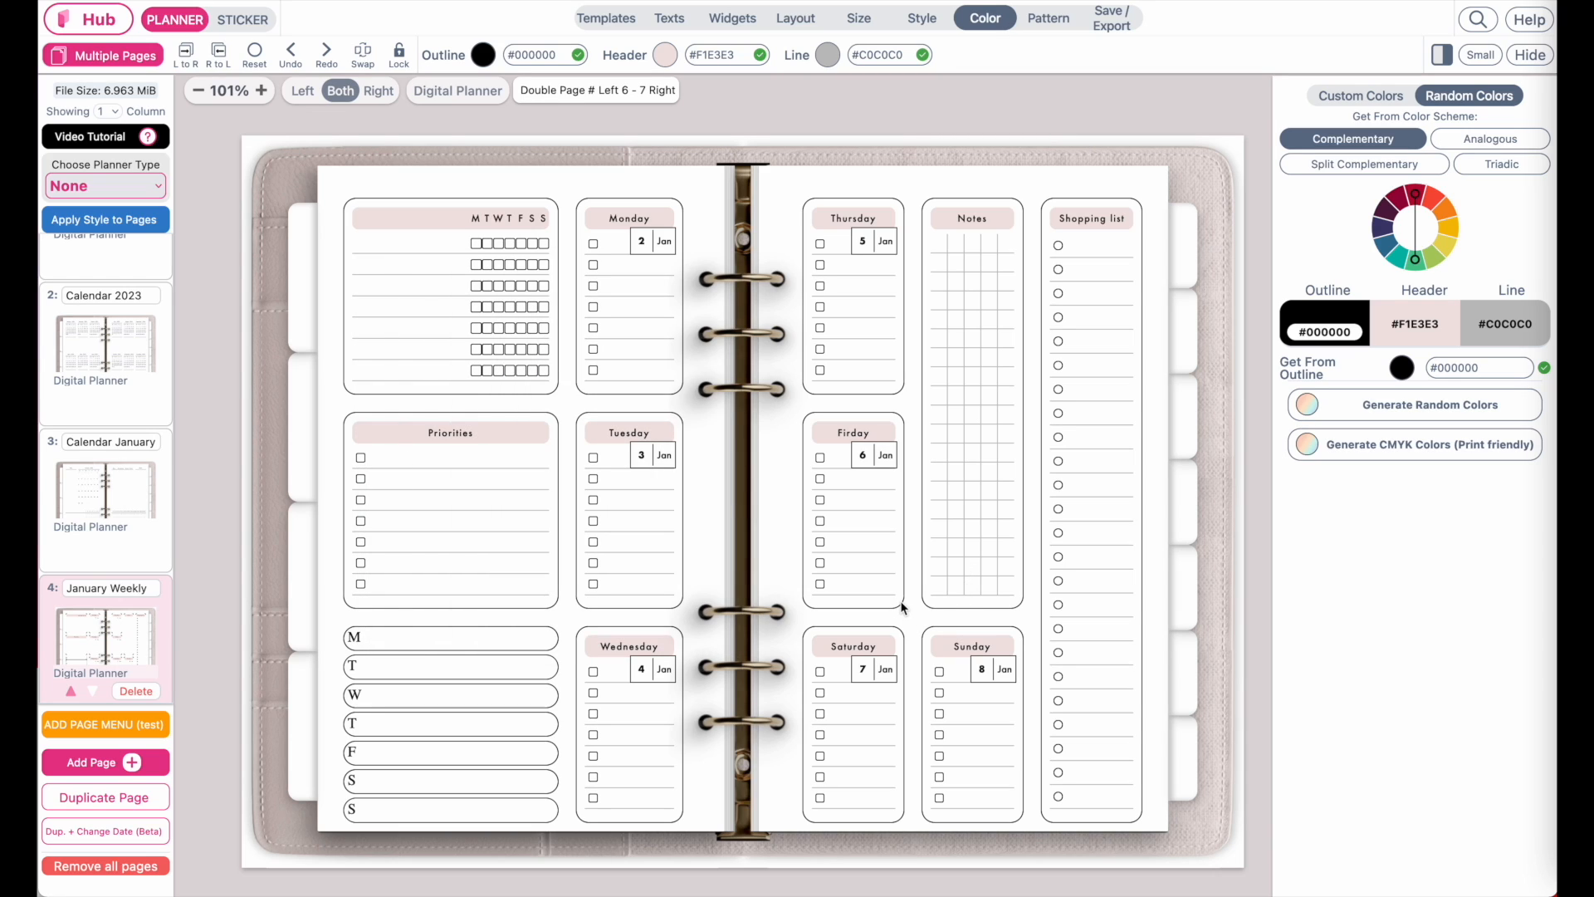
# Step: Replace the weekday habit tracker on the January Weekly page with a monthly Calendar widget showing January 2023
pyautogui.click(511, 217)
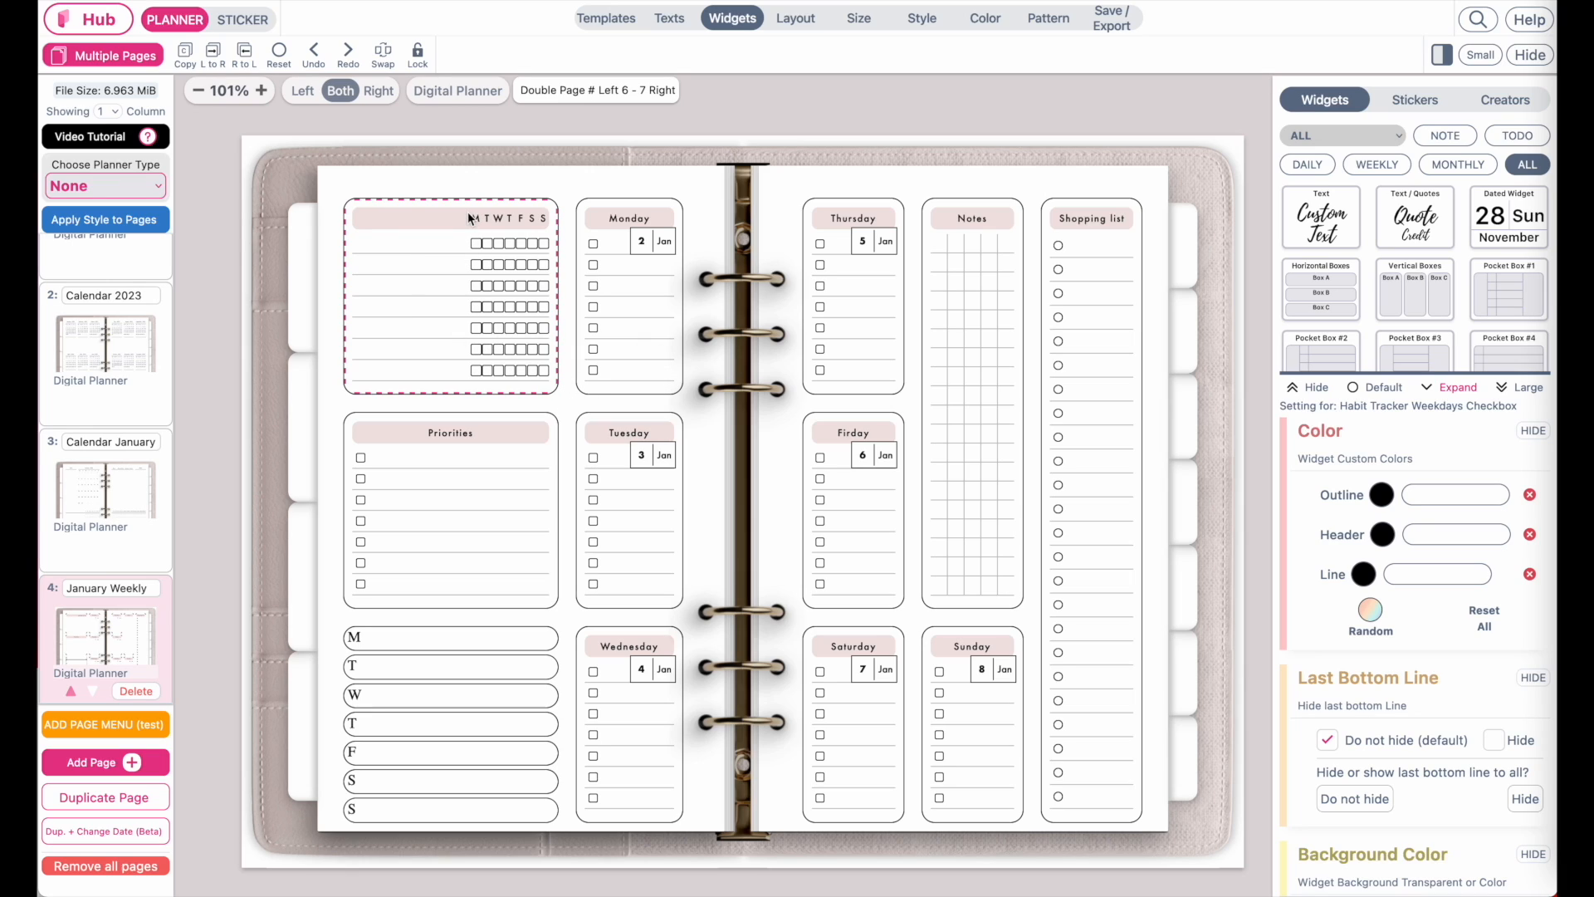
pyautogui.click(1459, 165)
pyautogui.click(1326, 237)
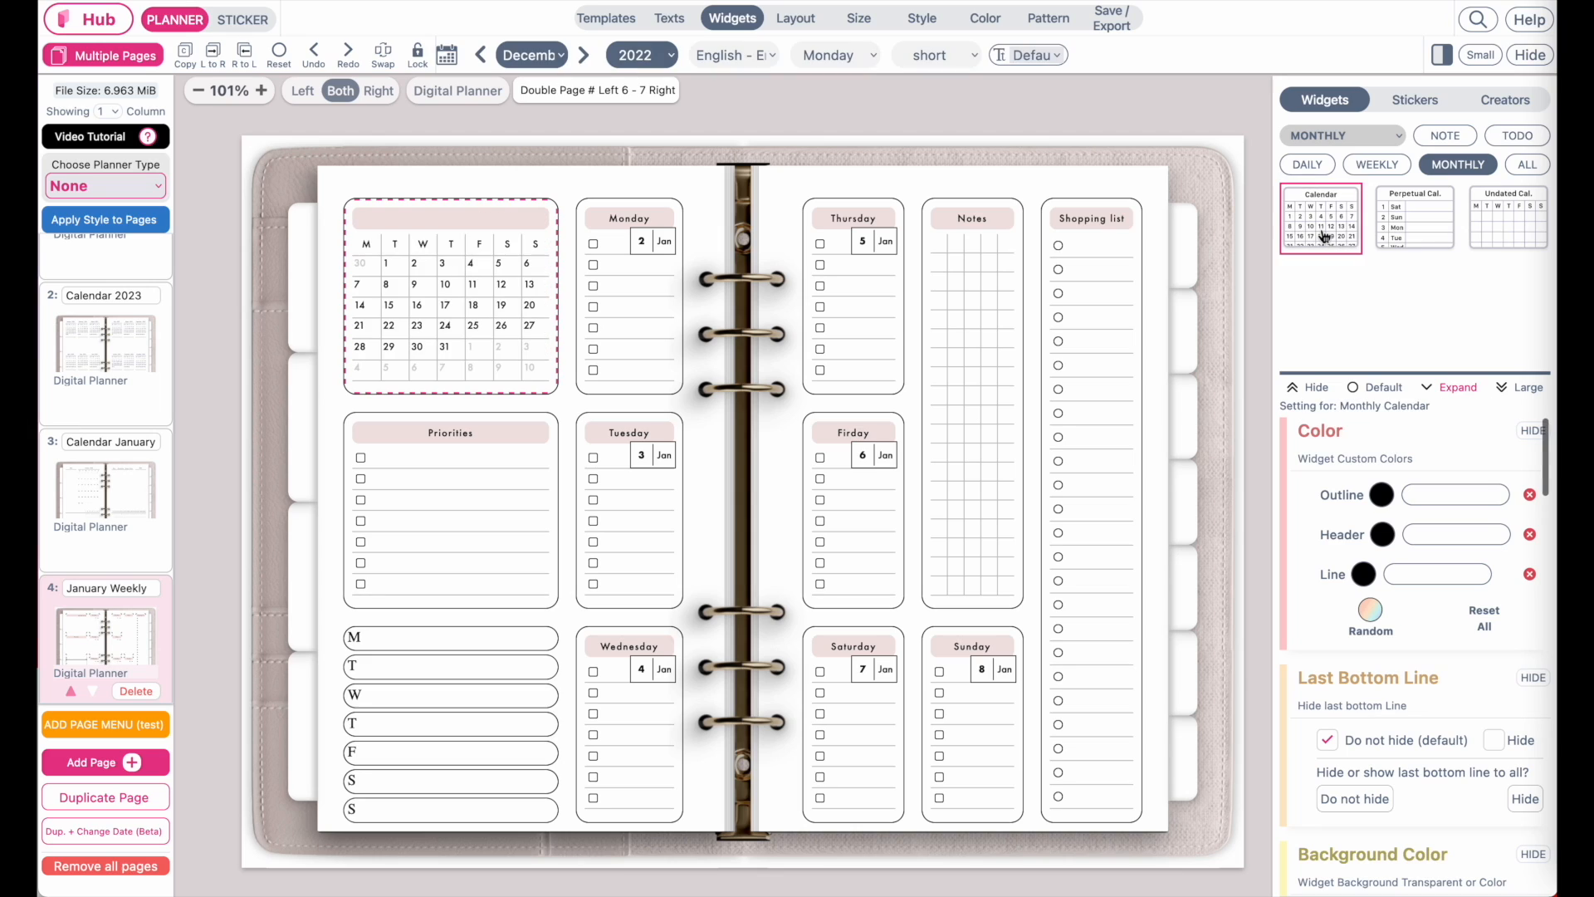
pyautogui.click(585, 54)
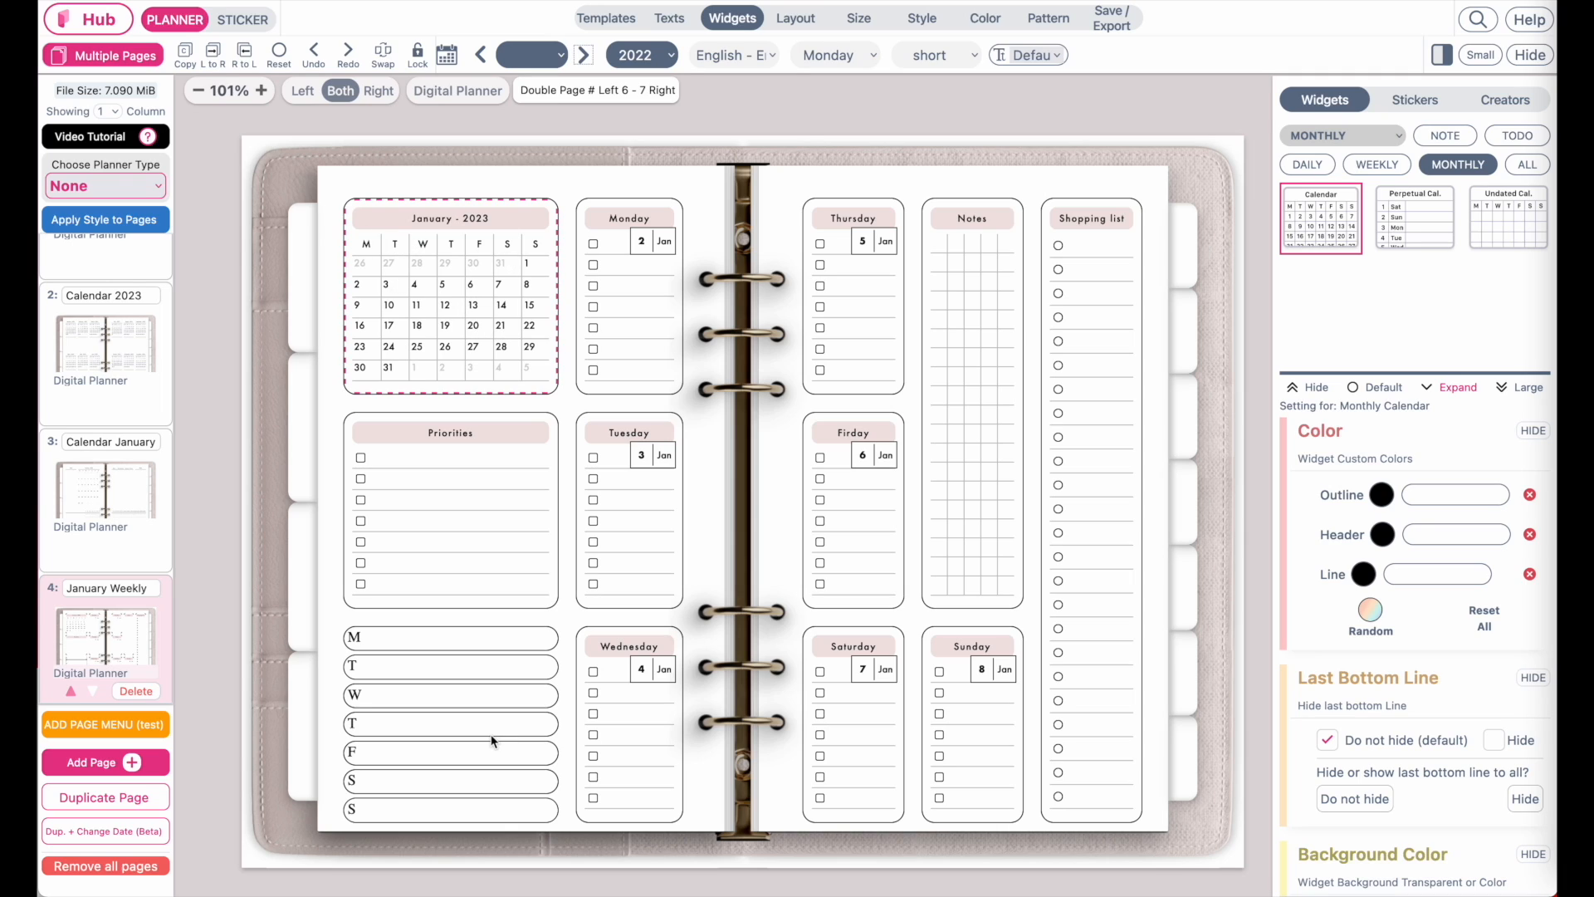
# Step: Set the h2 widget header and h3 body text fonts on the January Weekly page to AnticDidone-Regular
pyautogui.click(684, 19)
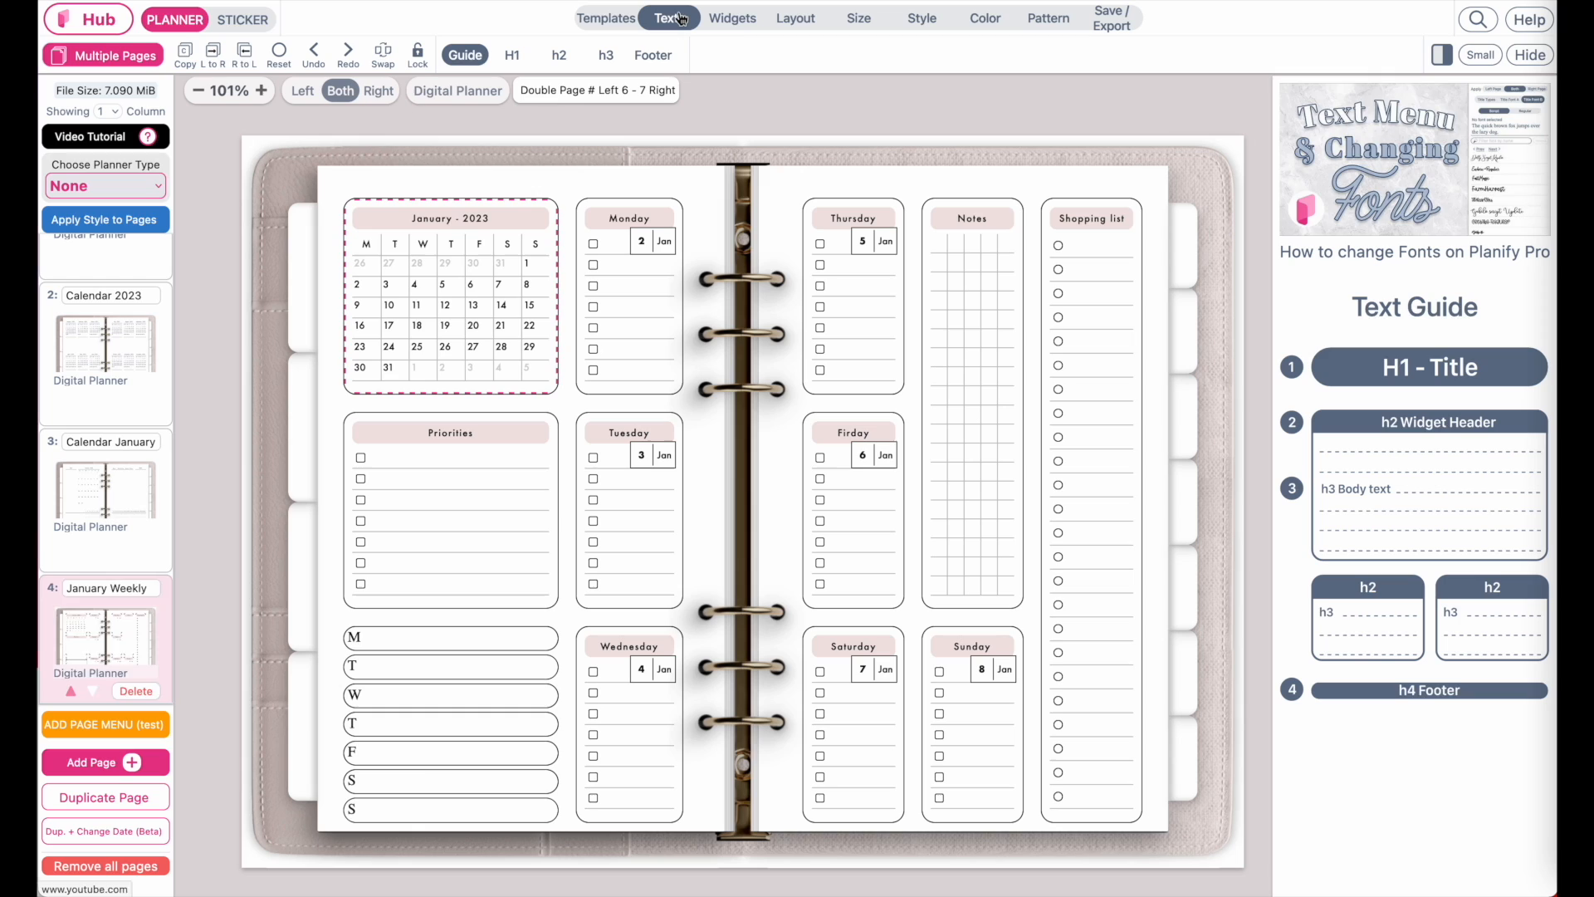
pyautogui.click(559, 55)
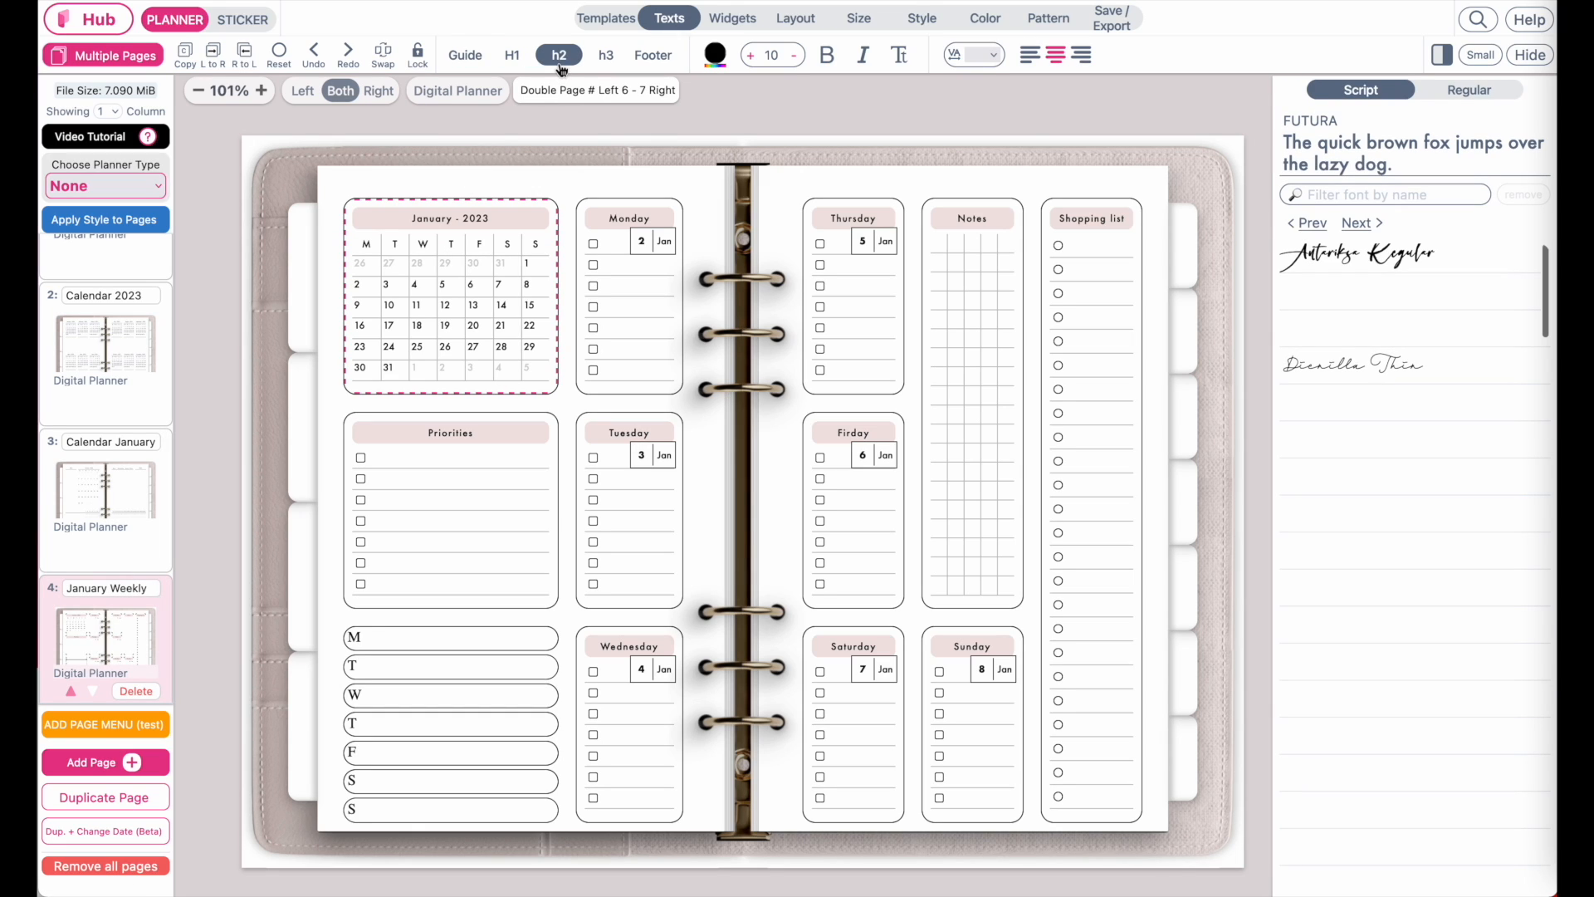
pyautogui.click(1435, 92)
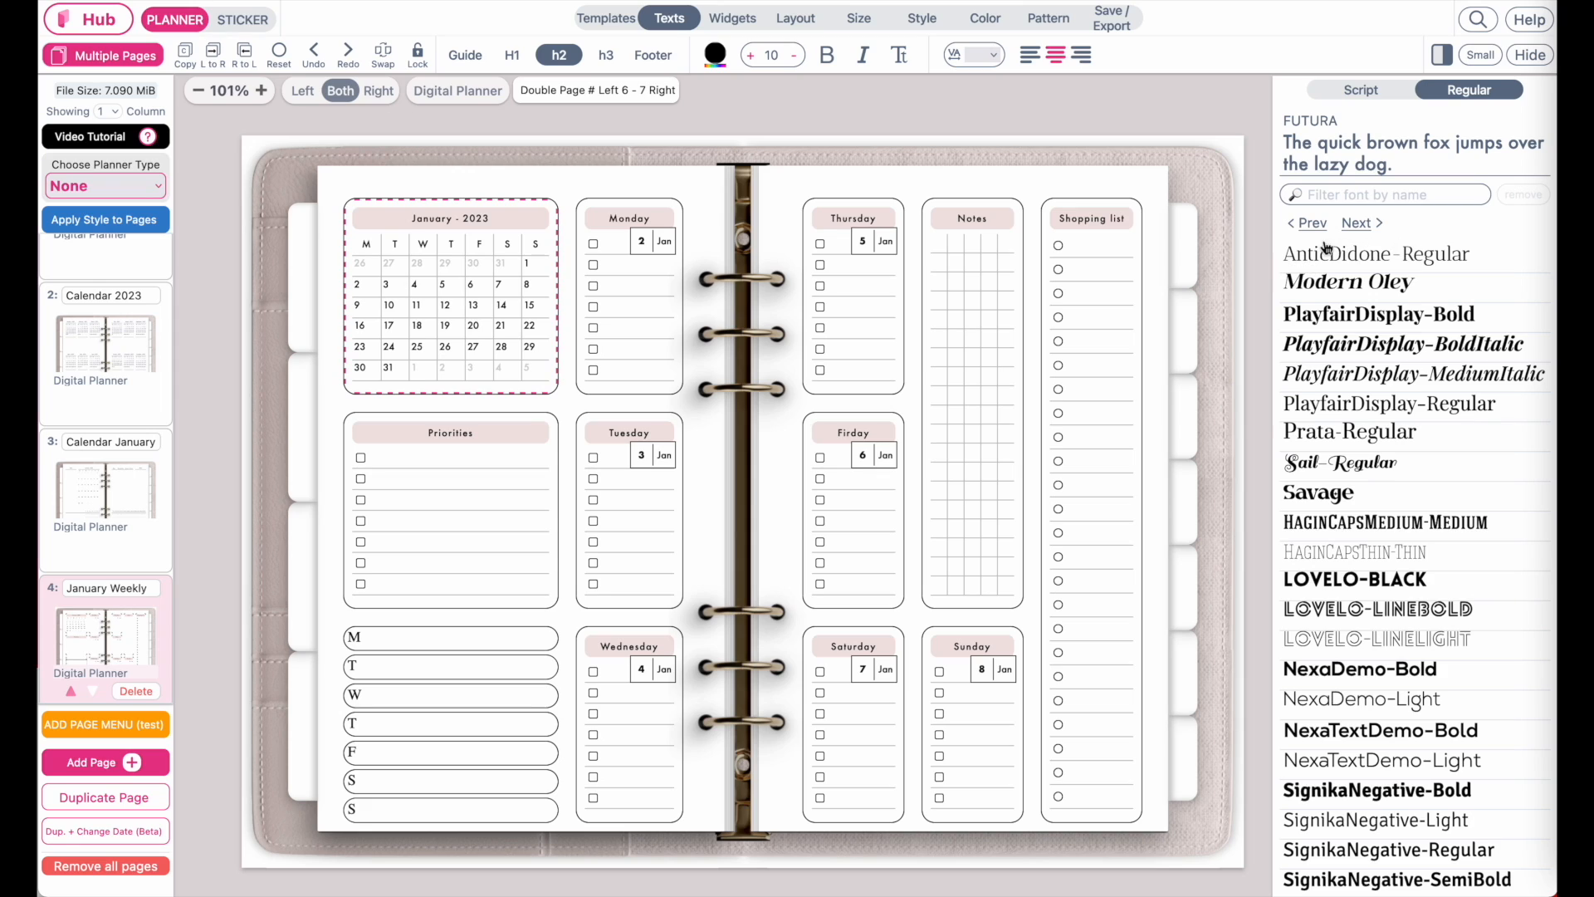
pyautogui.click(1429, 266)
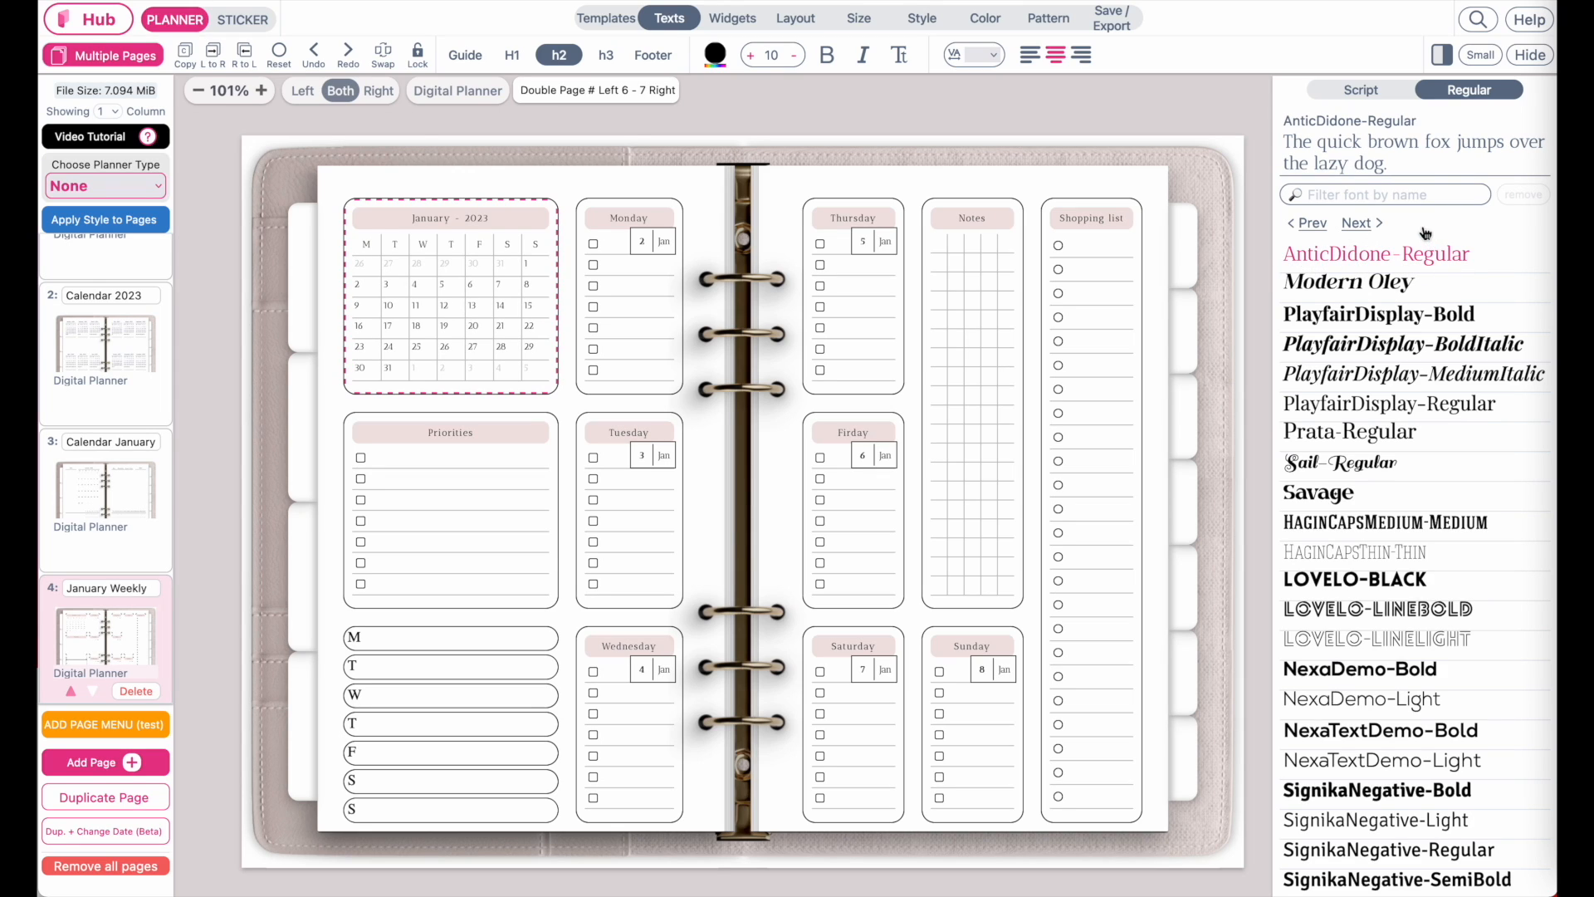
pyautogui.click(607, 58)
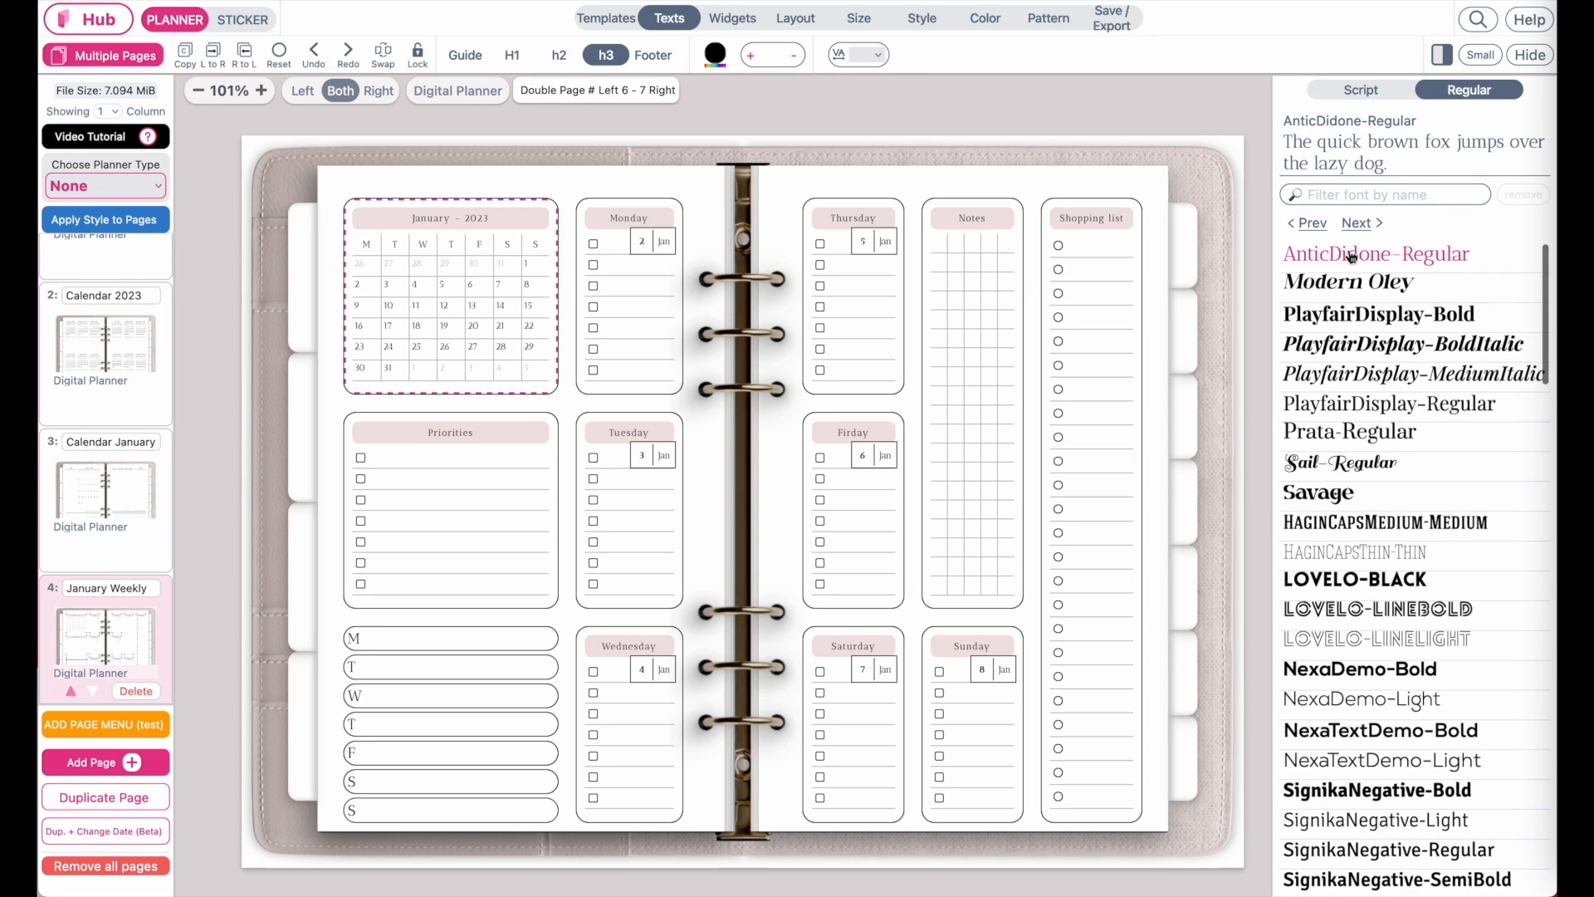
pyautogui.click(546, 65)
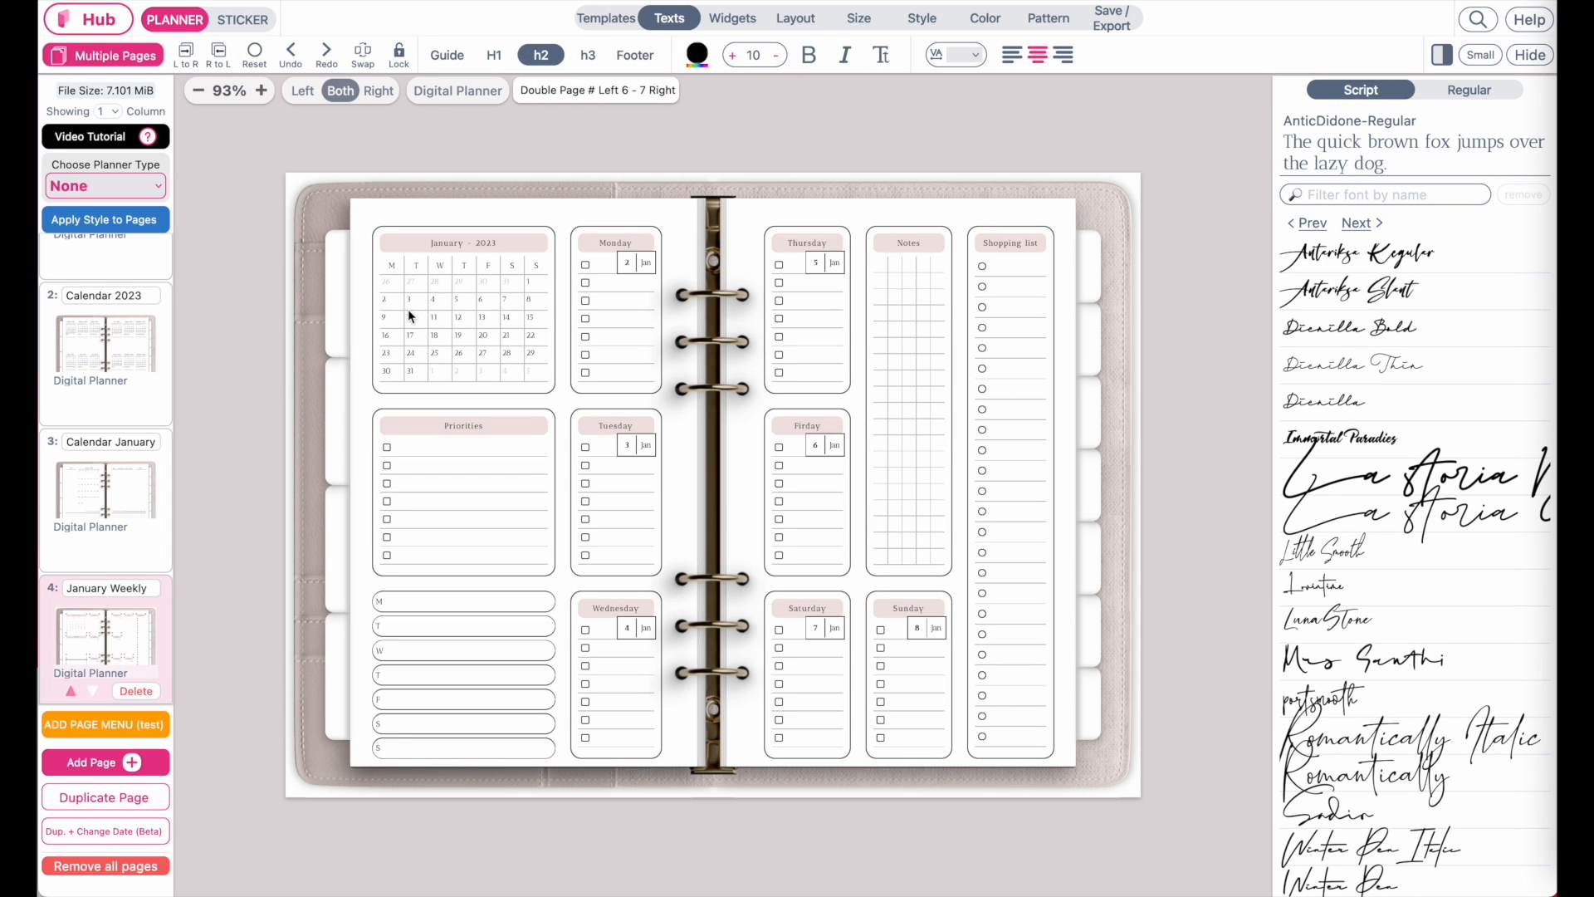
# Step: Try adding the sample text ",kjnkjnkjn" after the M in the first box of the weekday boxes widget
pyautogui.scroll(5, 401, 425)
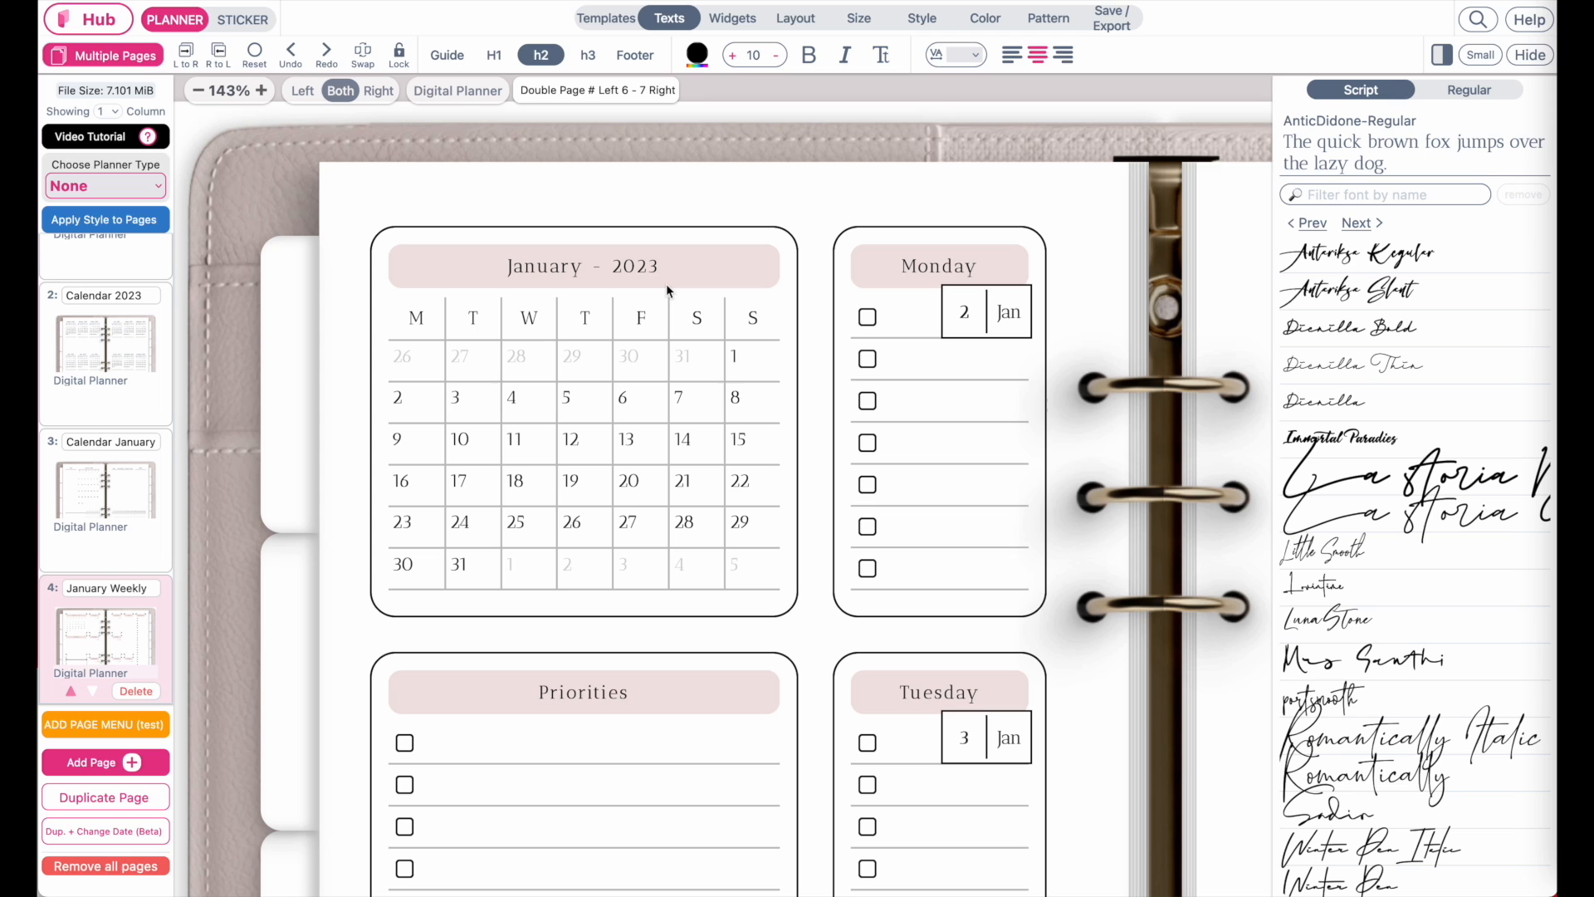
pyautogui.scroll(-5, 666, 282)
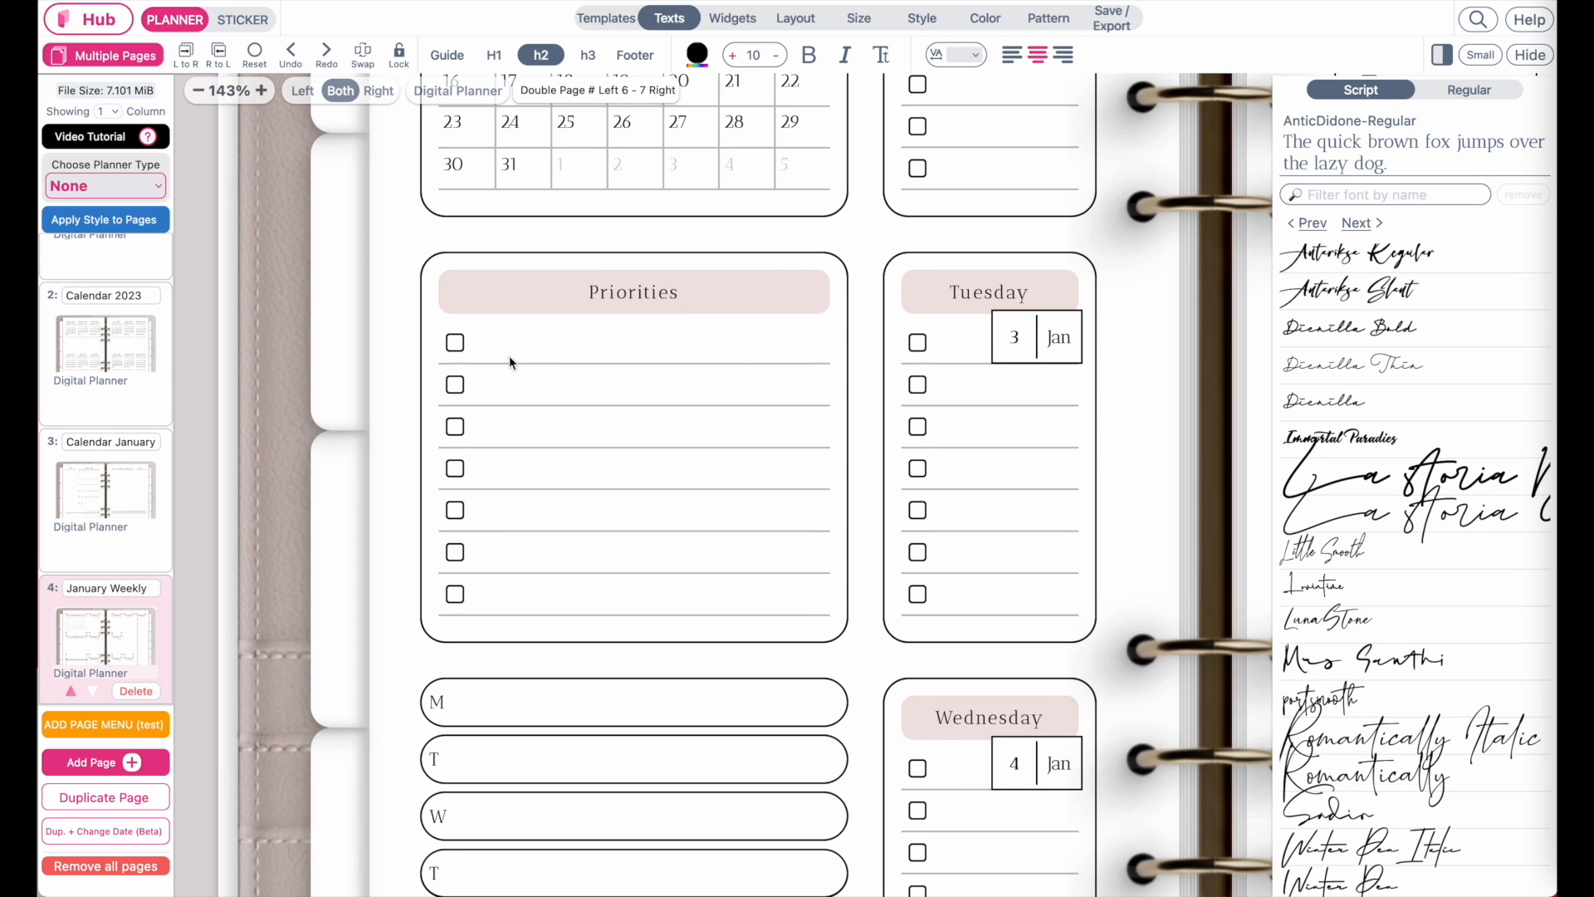
pyautogui.scroll(-3, 460, 682)
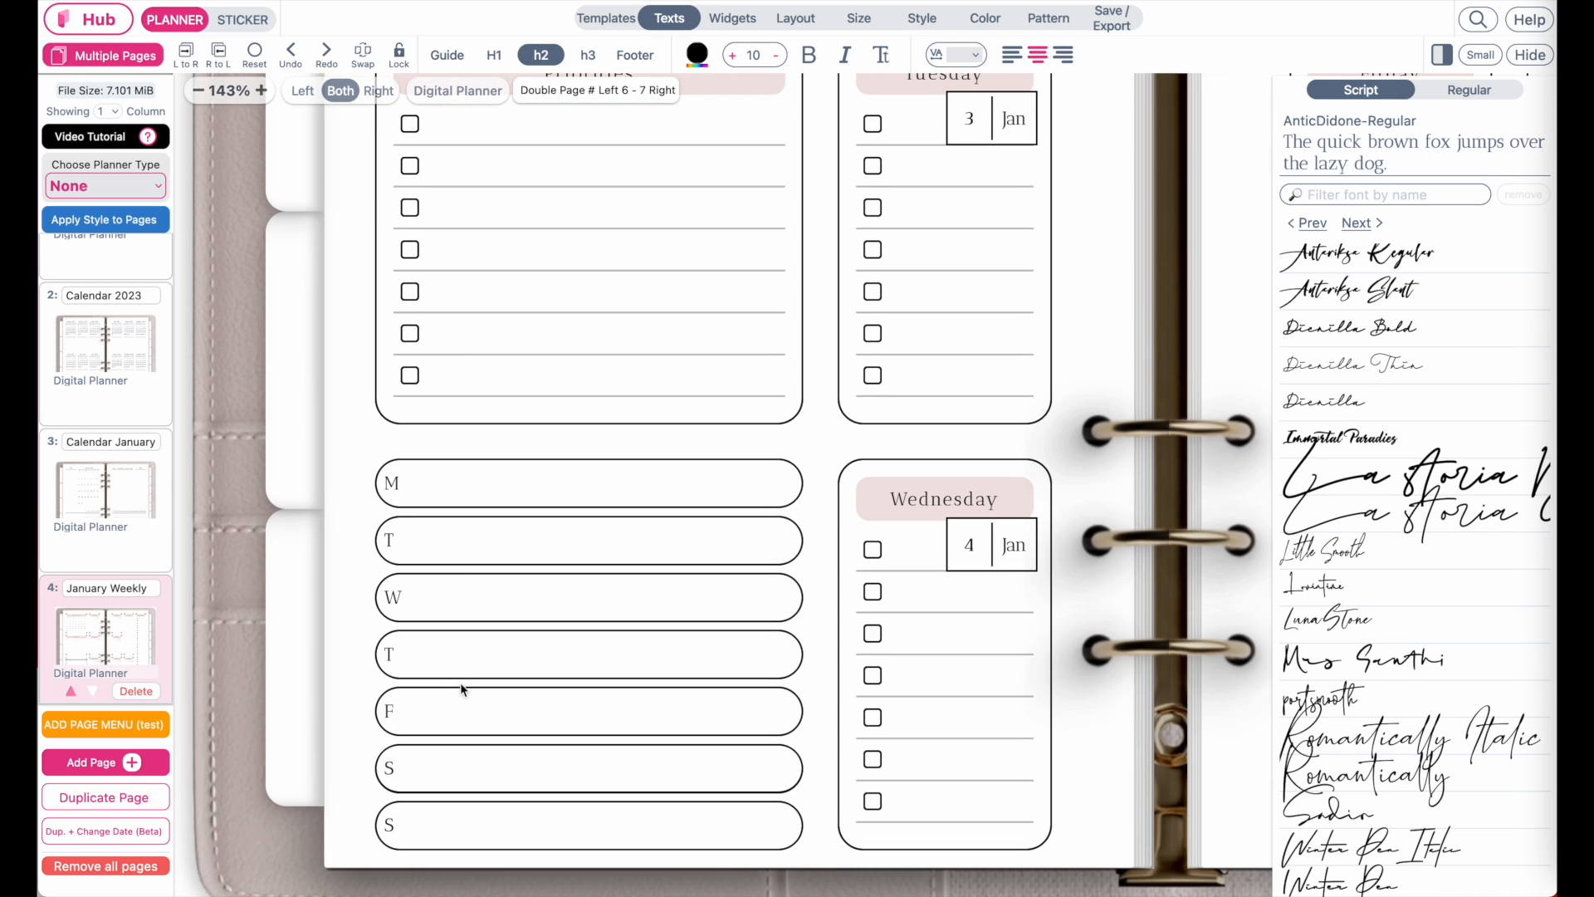
pyautogui.click(441, 487)
pyautogui.click(665, 141)
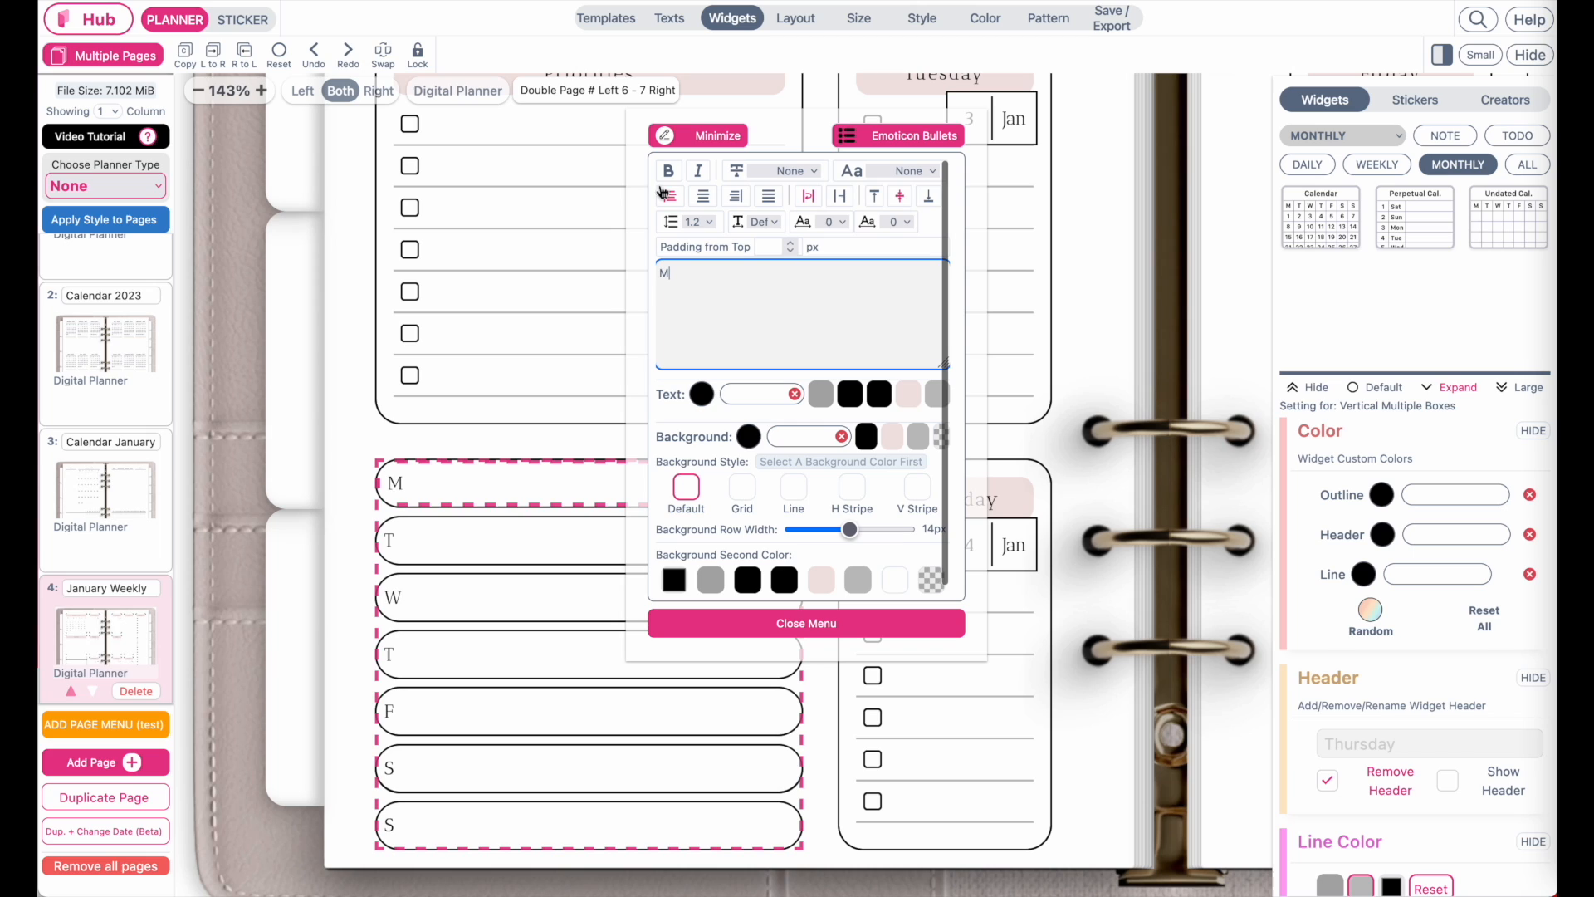
pyautogui.click(721, 312)
pyautogui.write(',kjnkjnkjn')
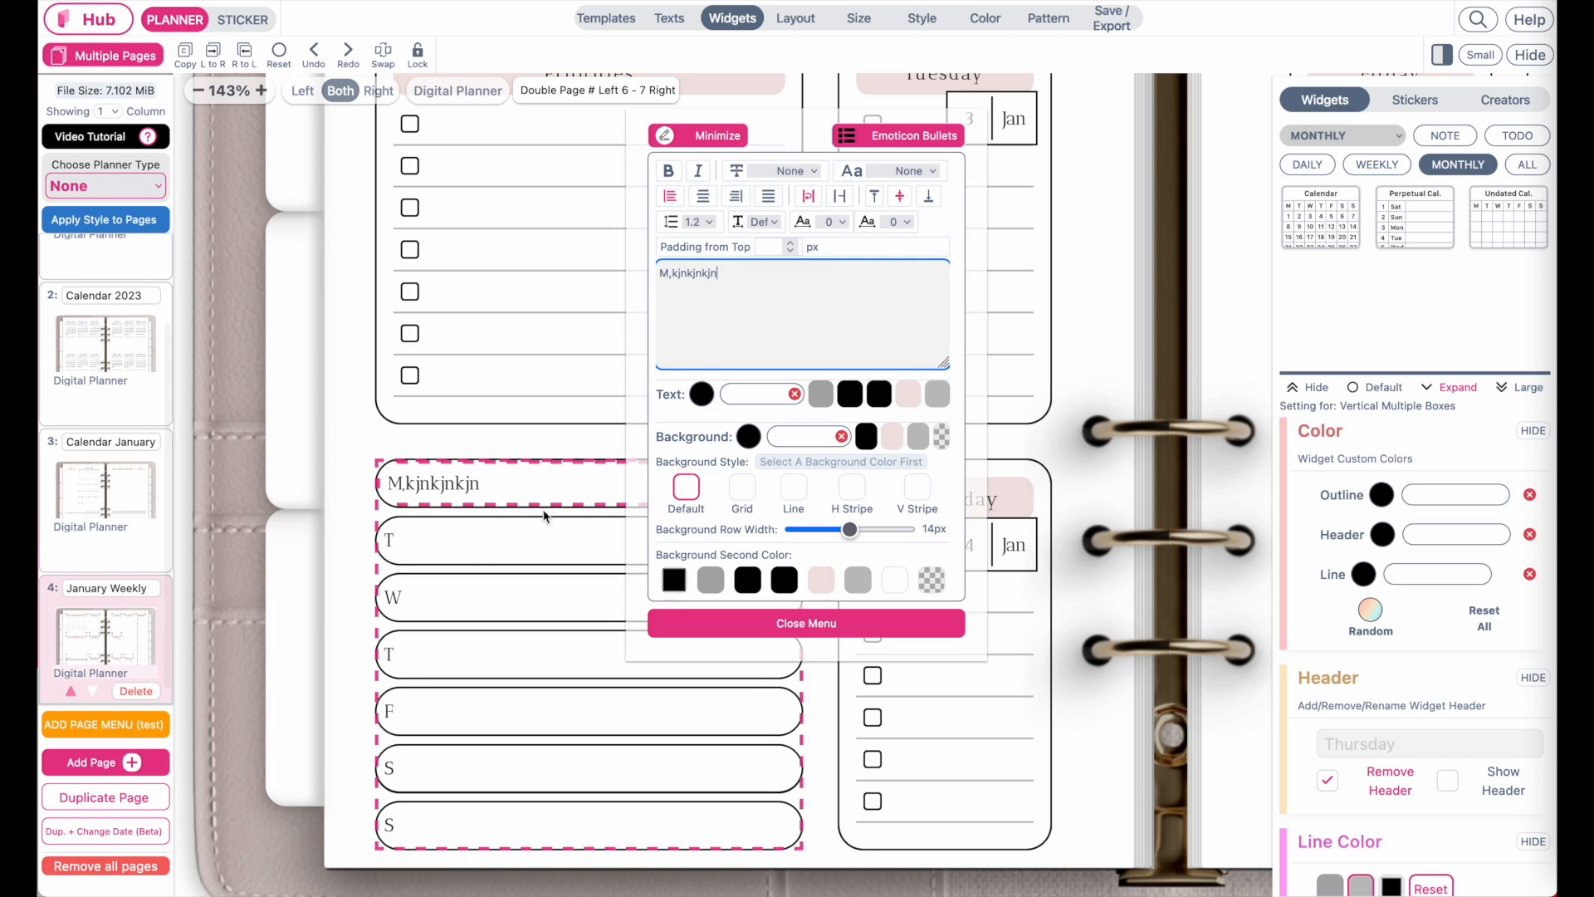
pyautogui.click(772, 628)
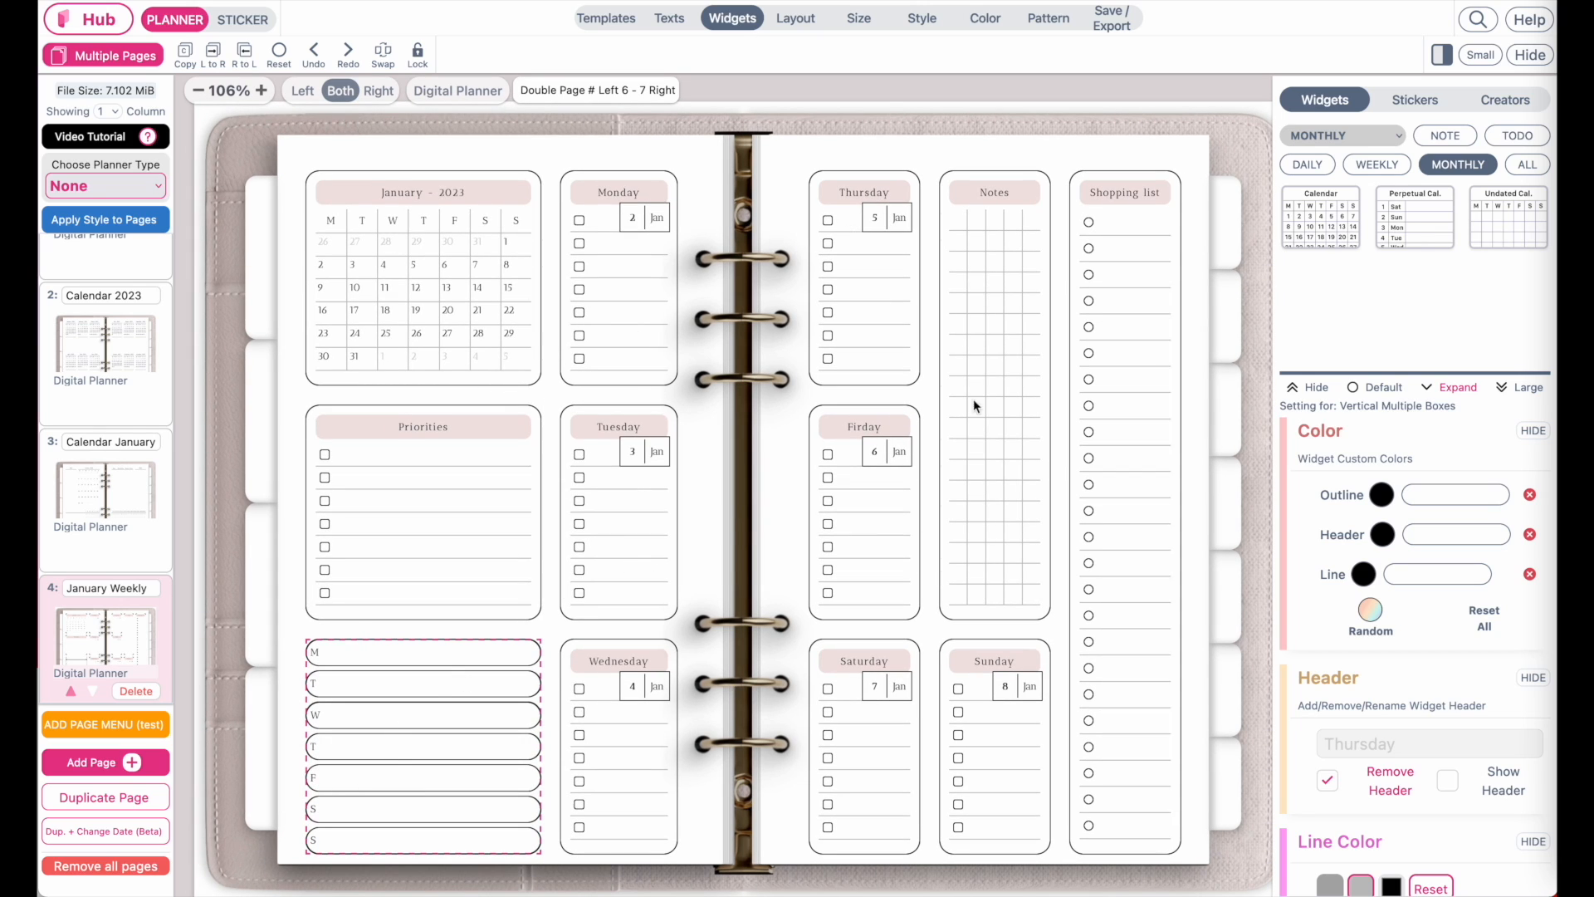
pyautogui.scroll(3, 278, 725)
pyautogui.moveTo(275, 721); pyautogui.dragTo(366, 432)
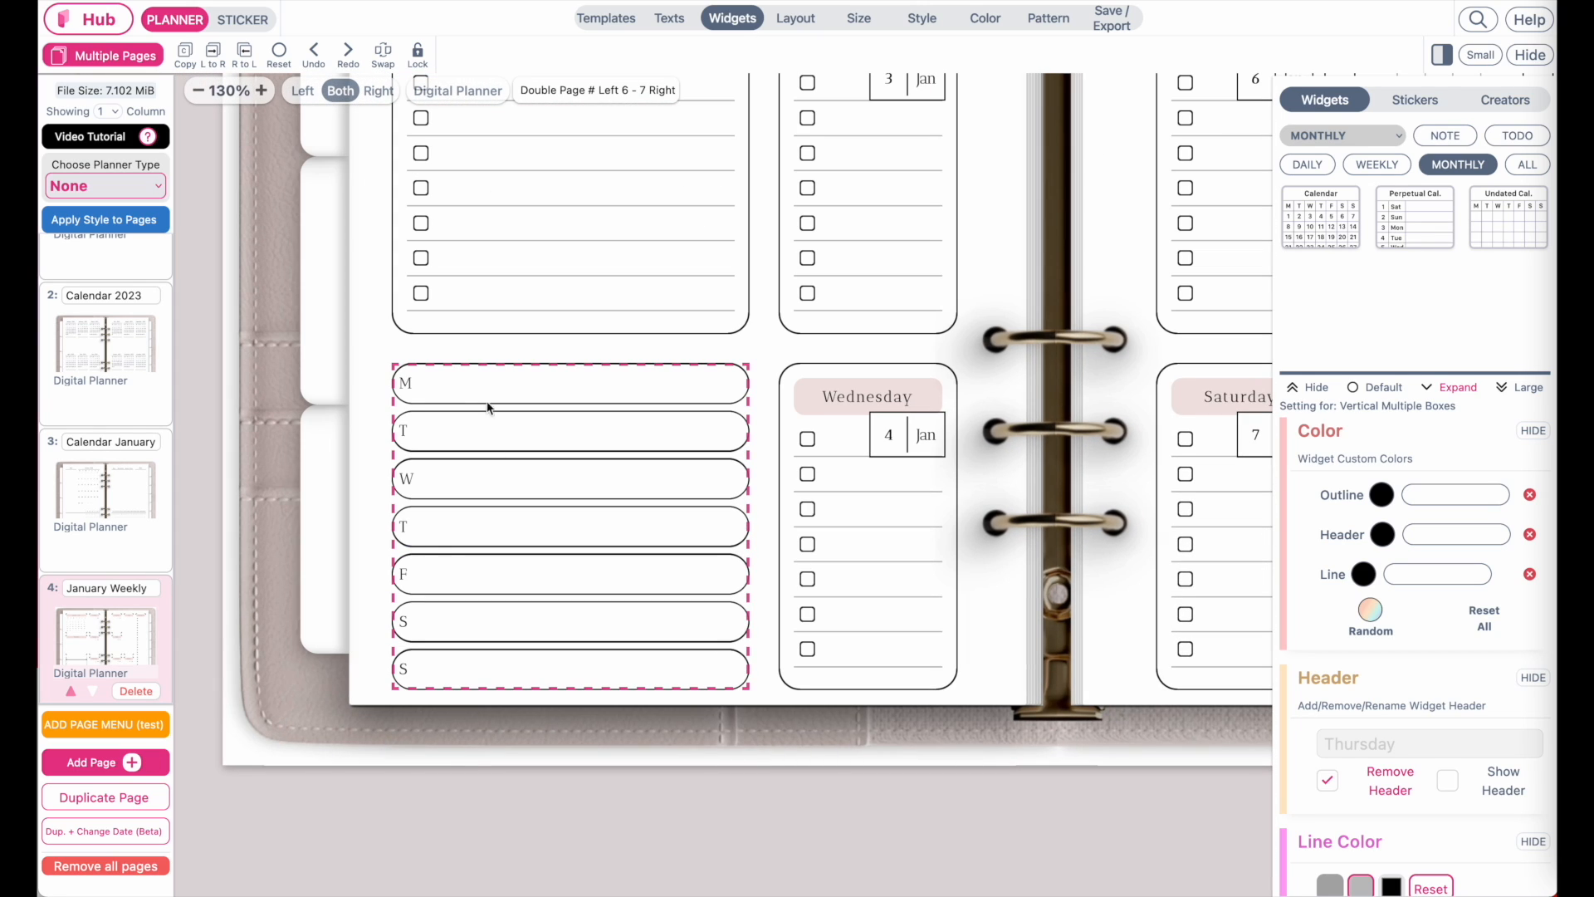
pyautogui.scroll(-3, 558, 407)
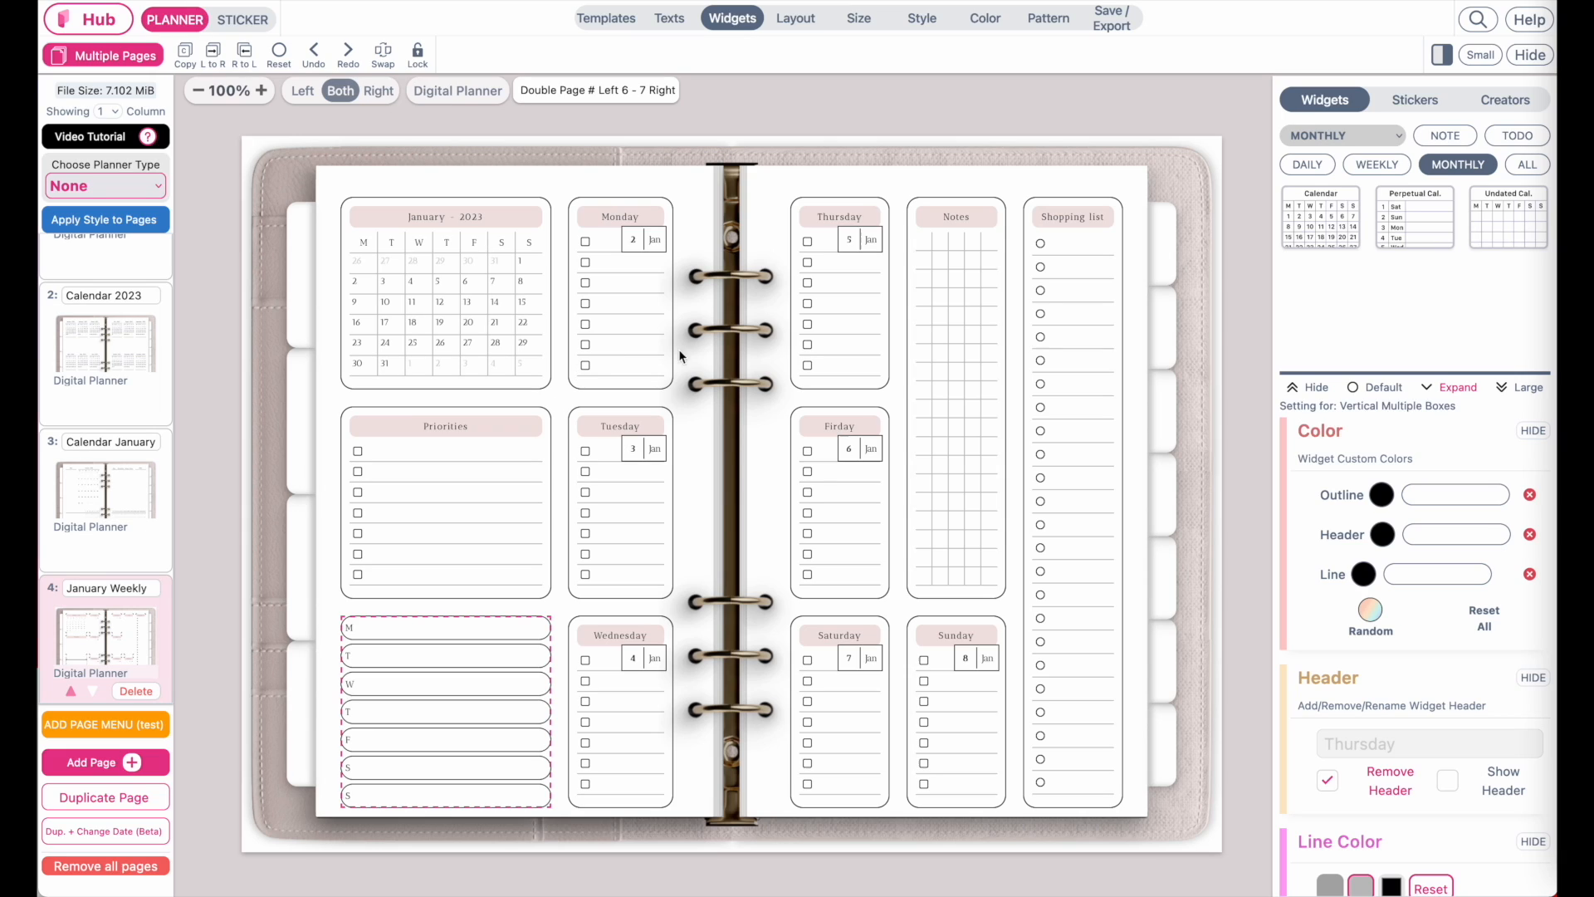
pyautogui.click(652, 240)
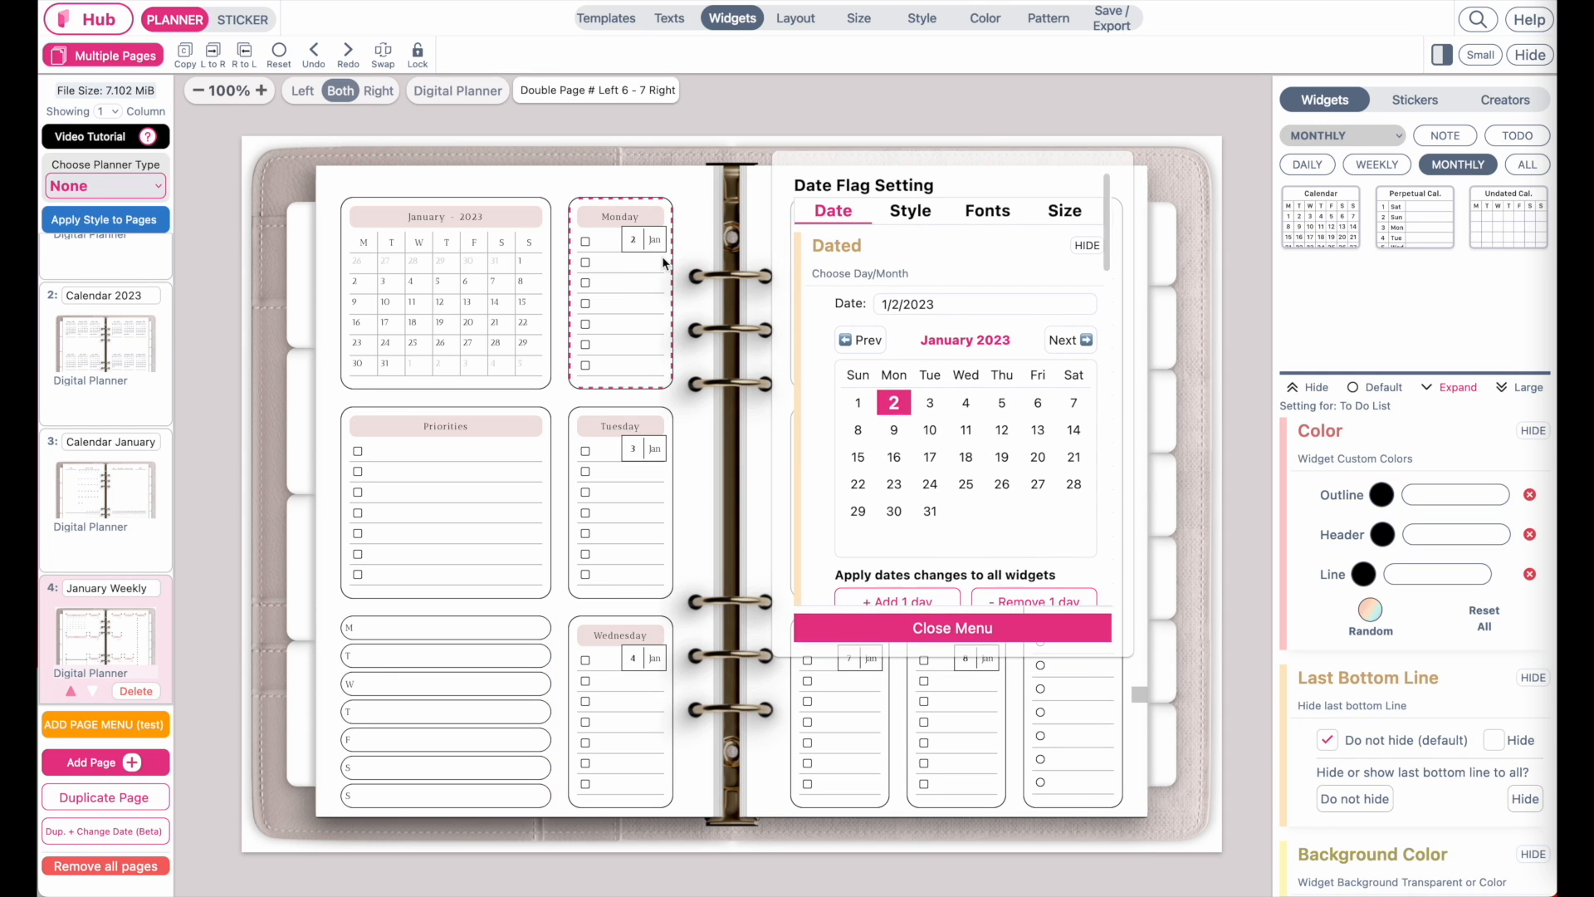
pyautogui.scroll(3, 662, 259)
pyautogui.hscroll(2, 661, 256)
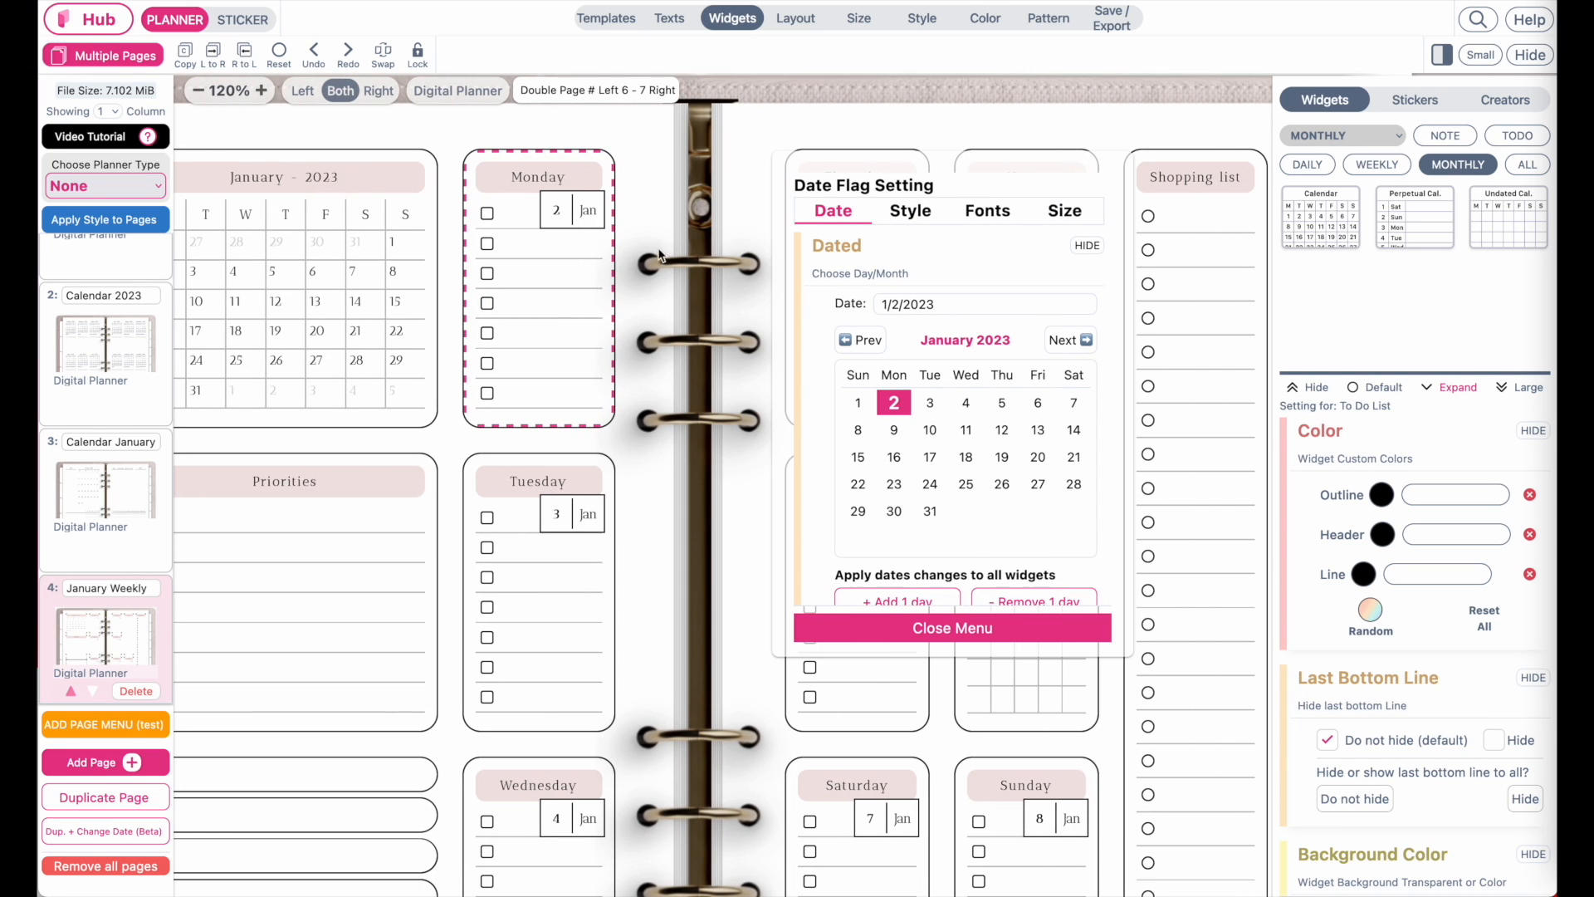
pyautogui.click(913, 213)
pyautogui.scroll(-3, 920, 429)
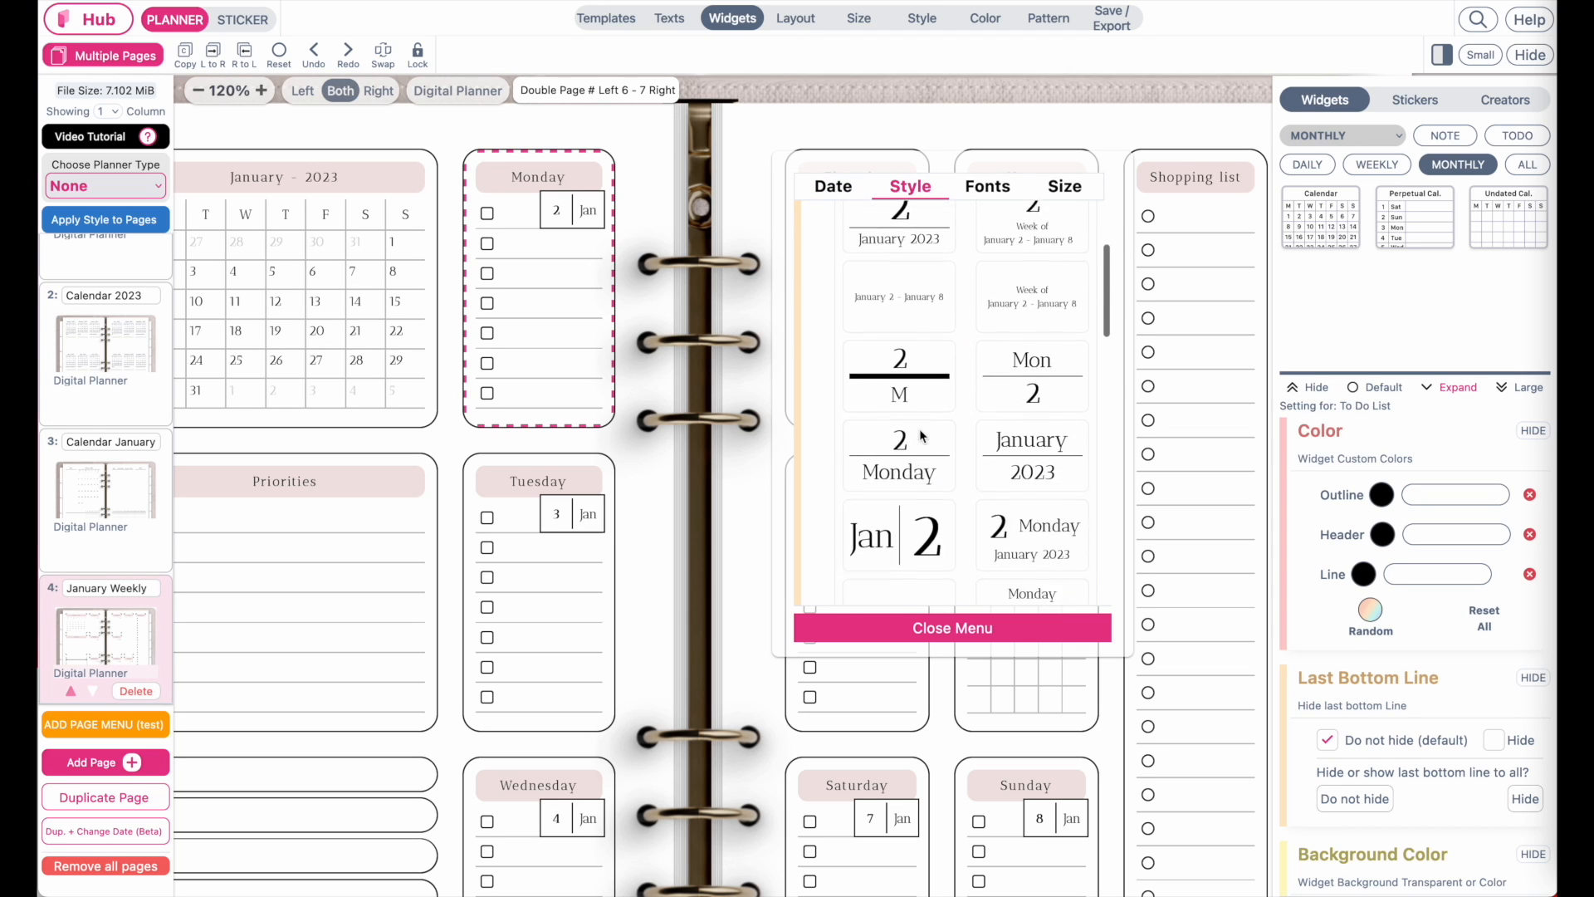
pyautogui.scroll(-3, 919, 429)
pyautogui.click(889, 636)
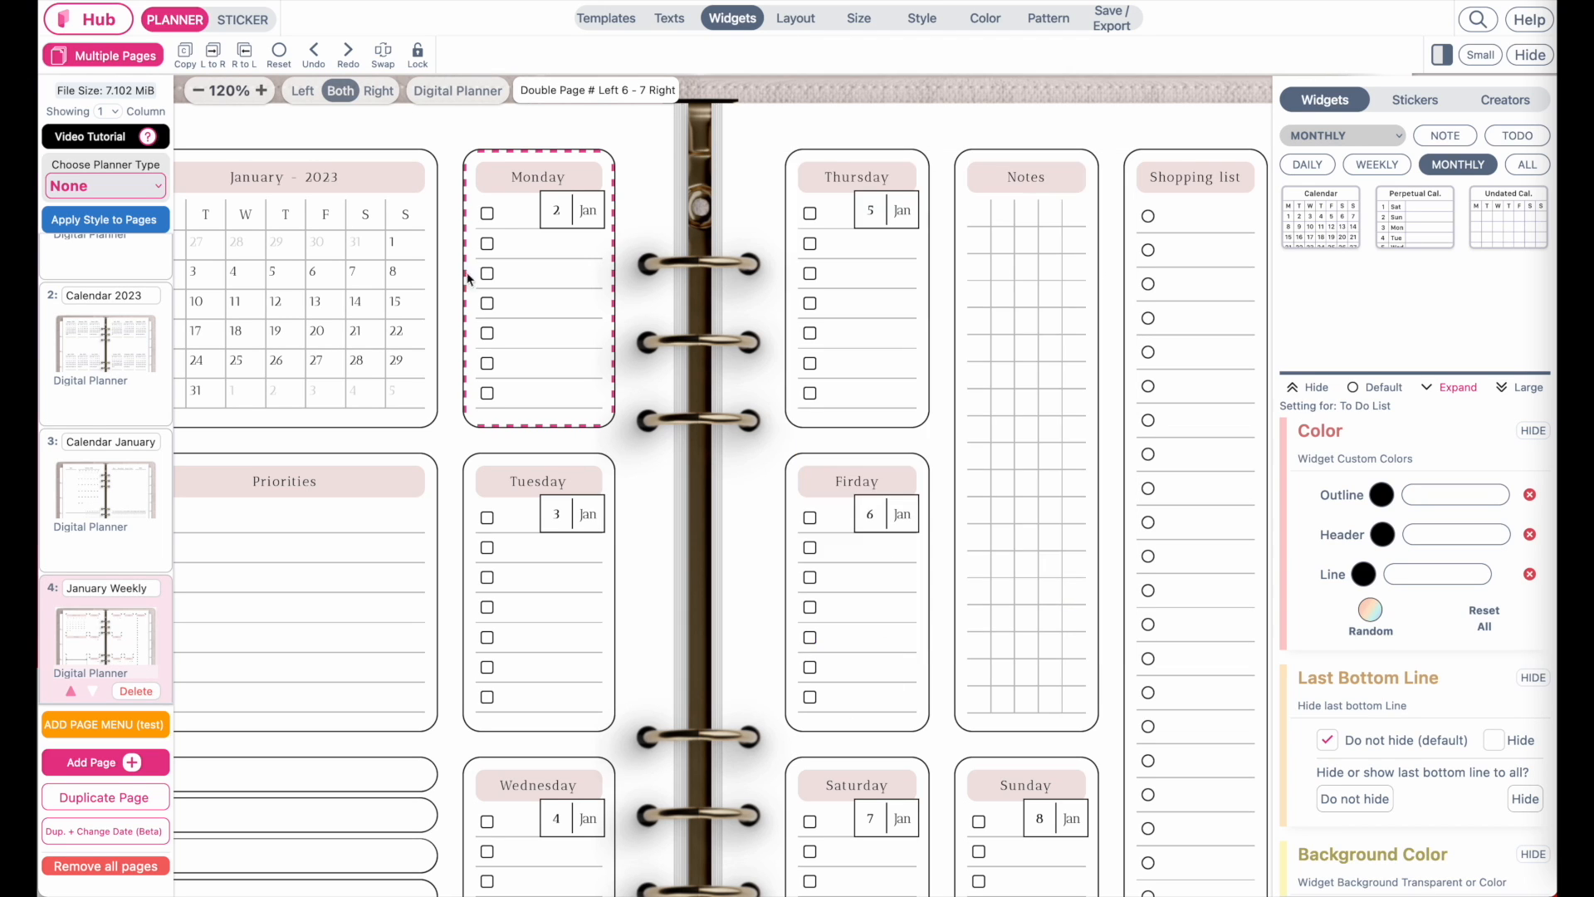
# Step: Change the Monday widget's date flag to the layout that shows only the large day number
pyautogui.click(578, 212)
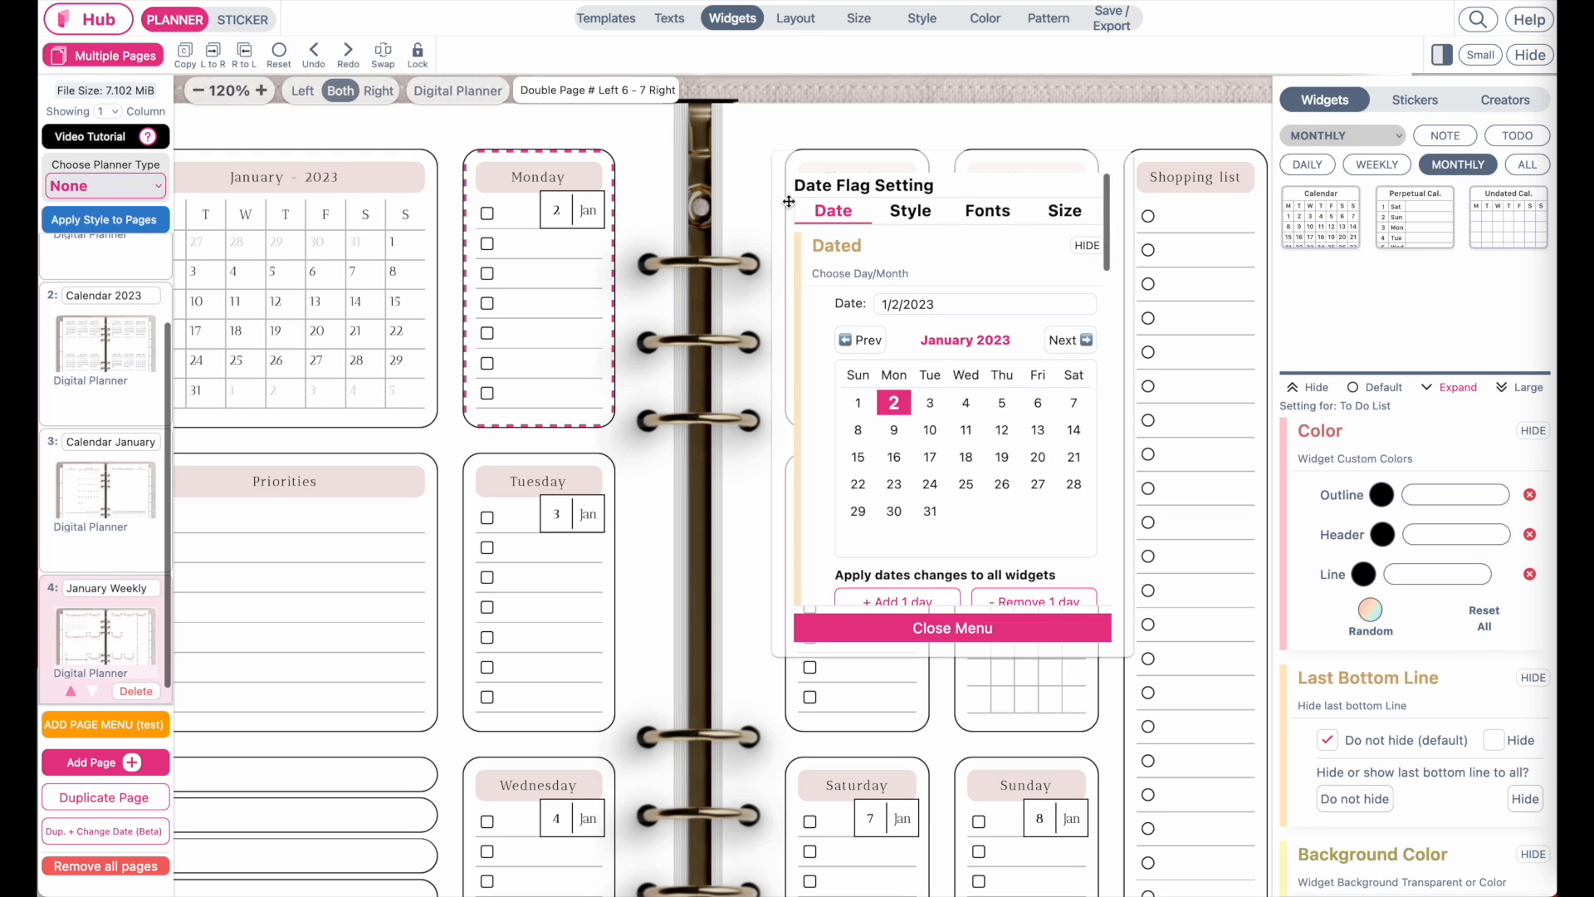
pyautogui.moveTo(787, 203); pyautogui.dragTo(700, 209)
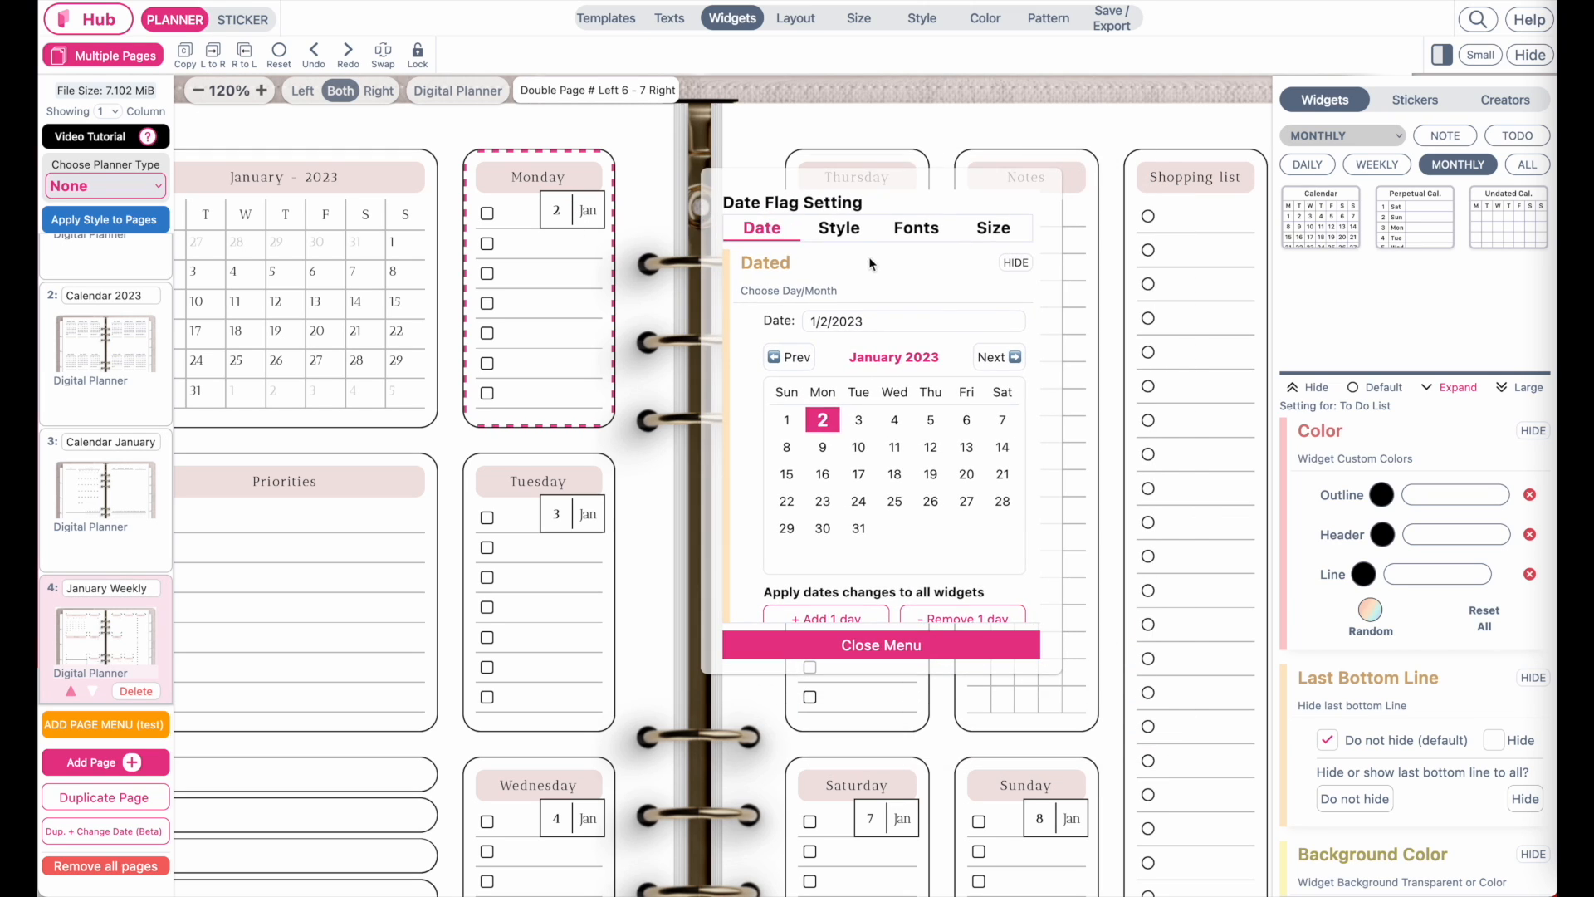
pyautogui.click(841, 229)
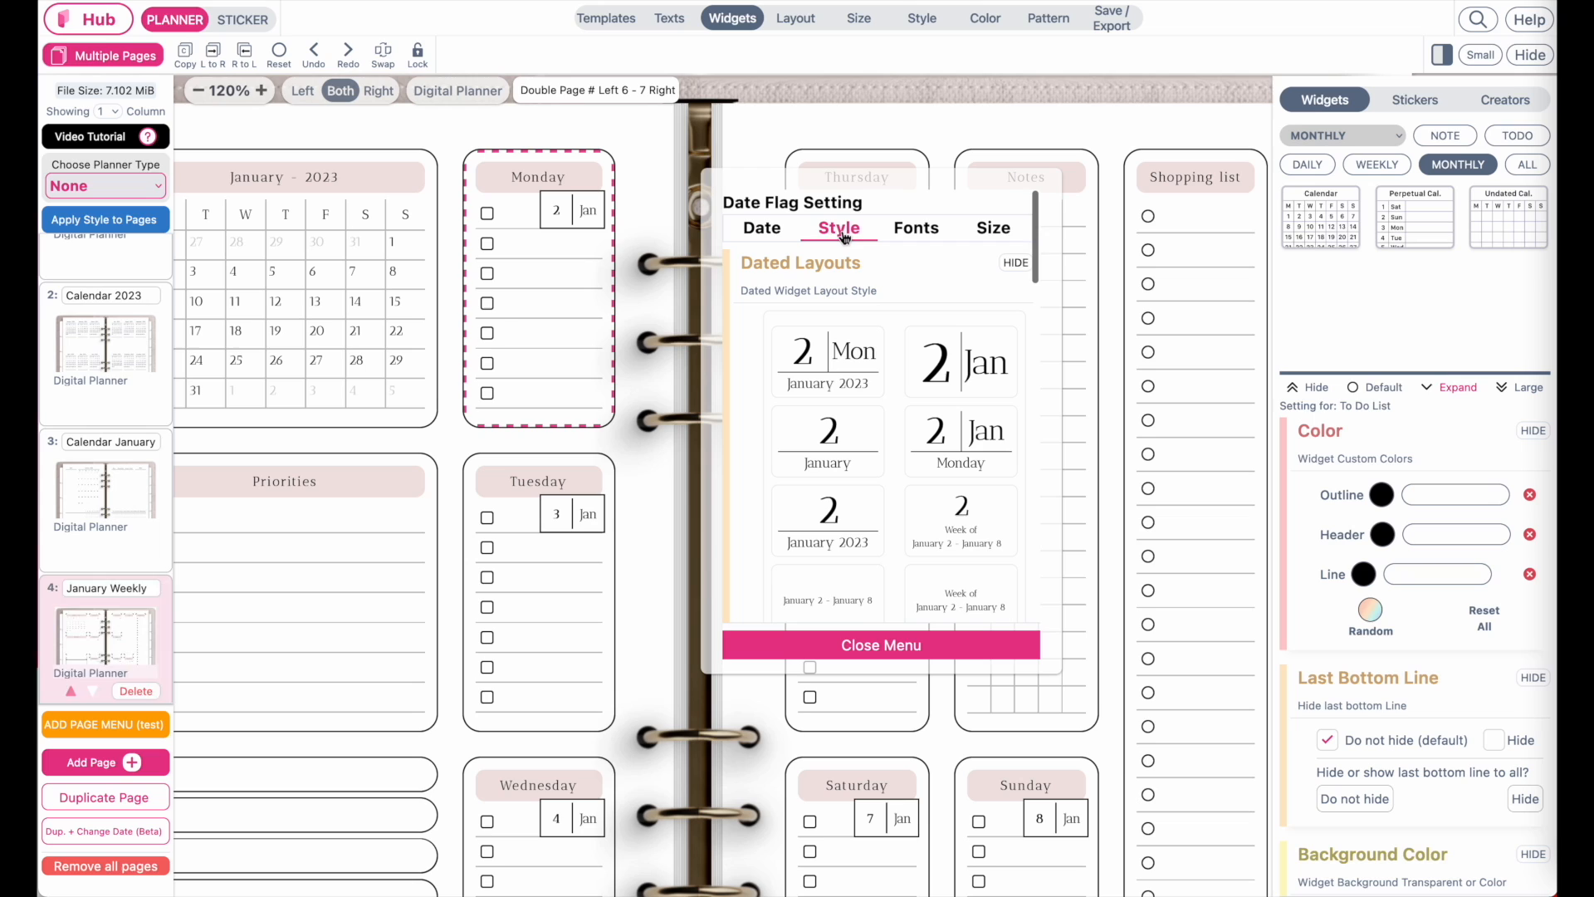
pyautogui.scroll(-5, 860, 374)
pyautogui.scroll(-10, 860, 374)
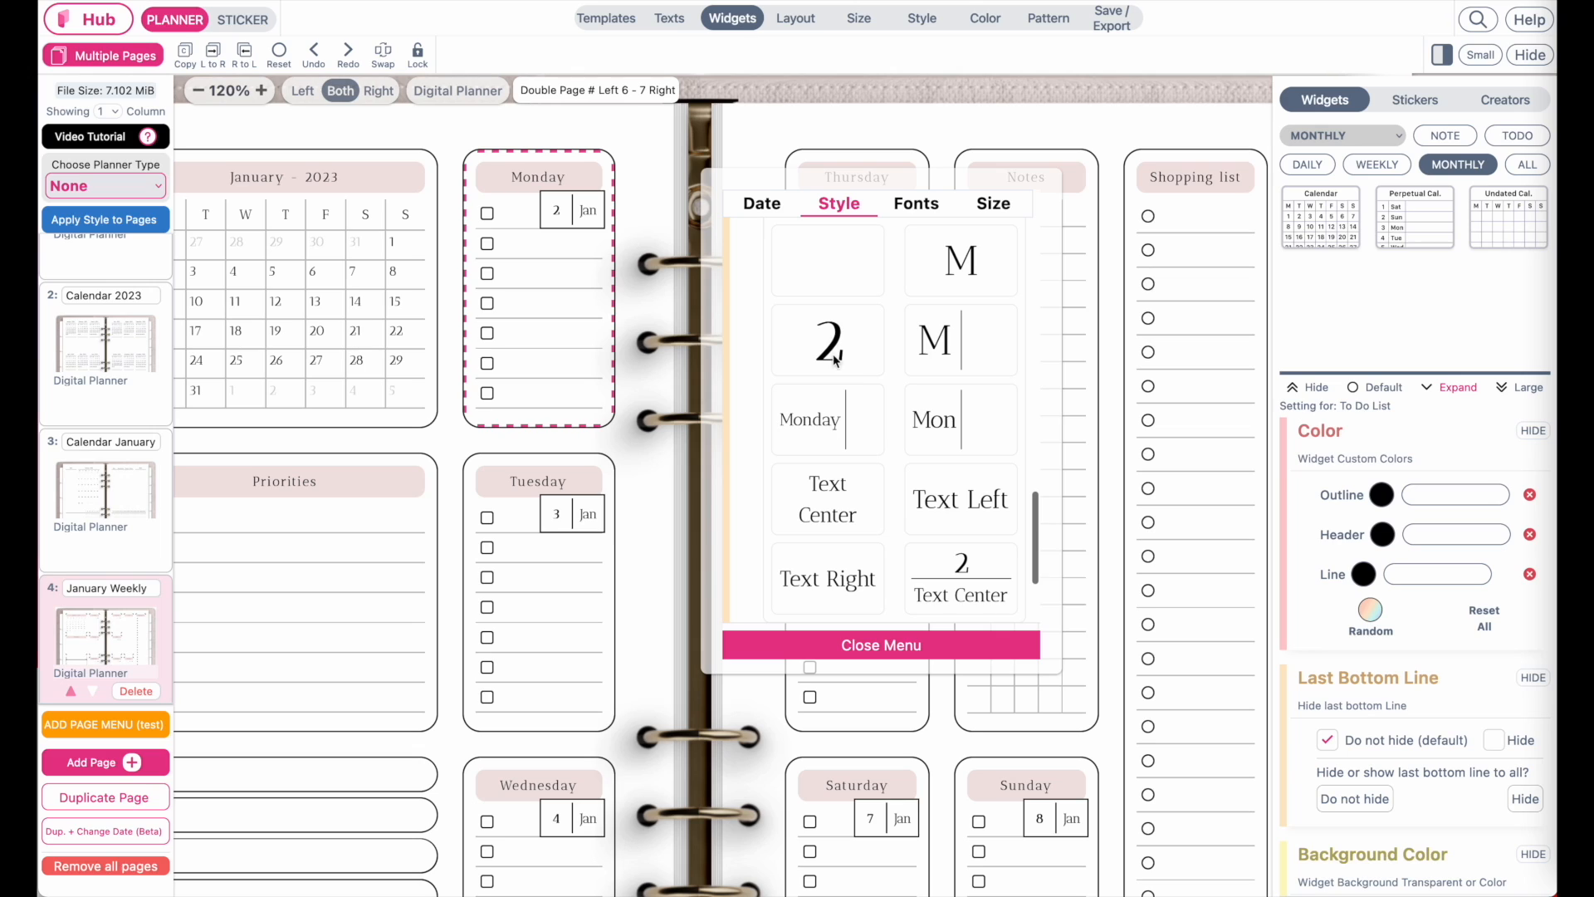
pyautogui.click(839, 344)
# Step: Round the date flags on both January Weekly pages with a corner border radius of 3.120 inch
pyautogui.click(999, 207)
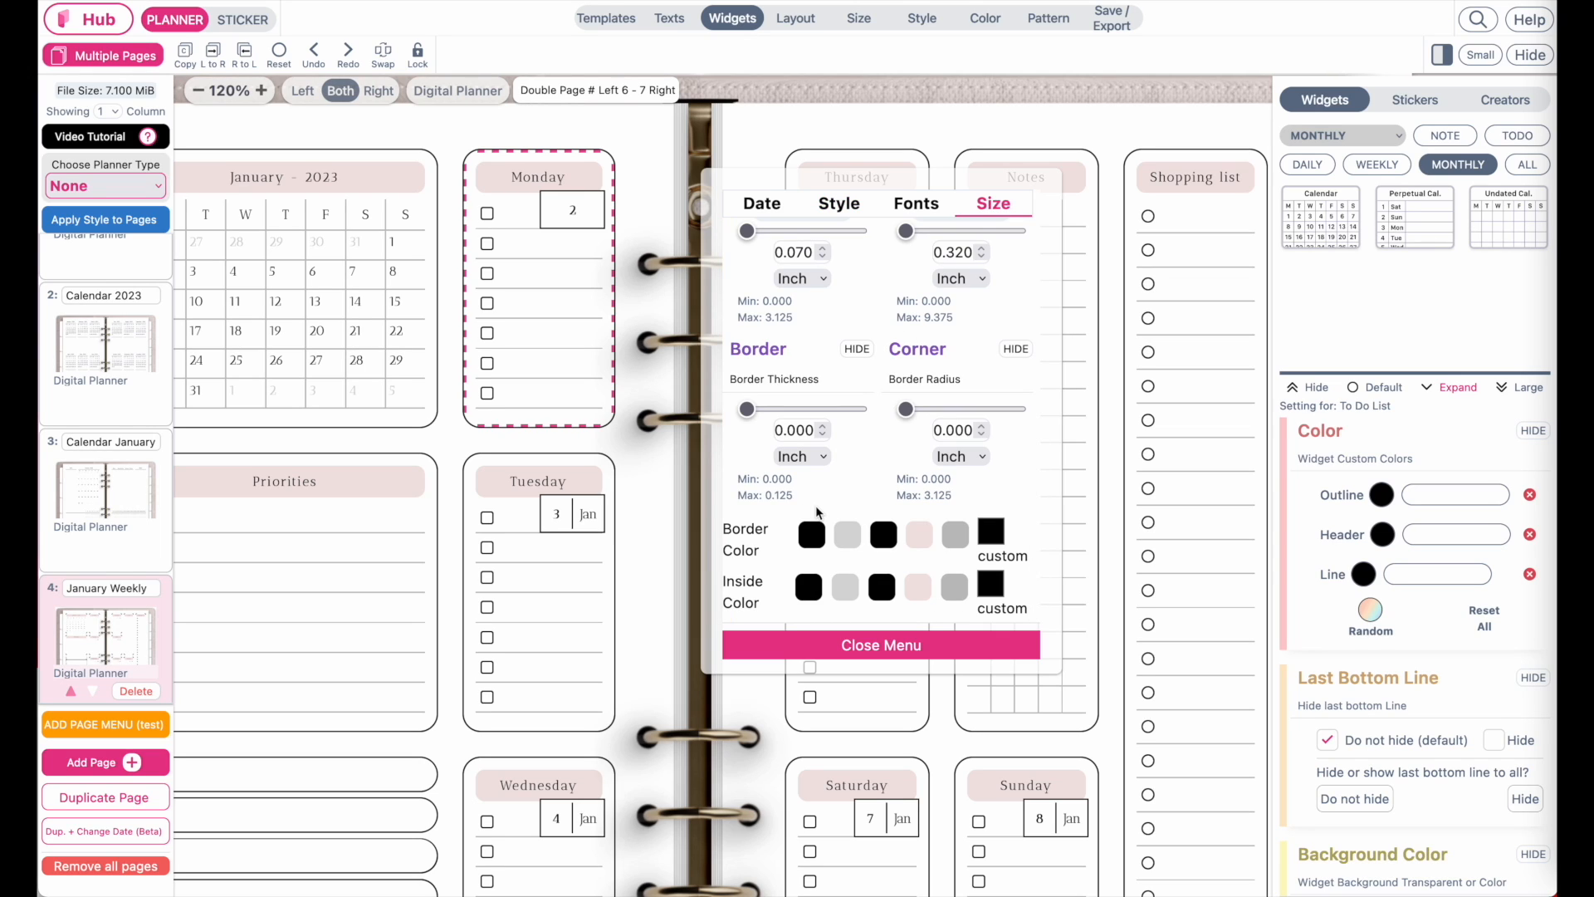
pyautogui.scroll(2, 815, 505)
pyautogui.scroll(-1, 954, 534)
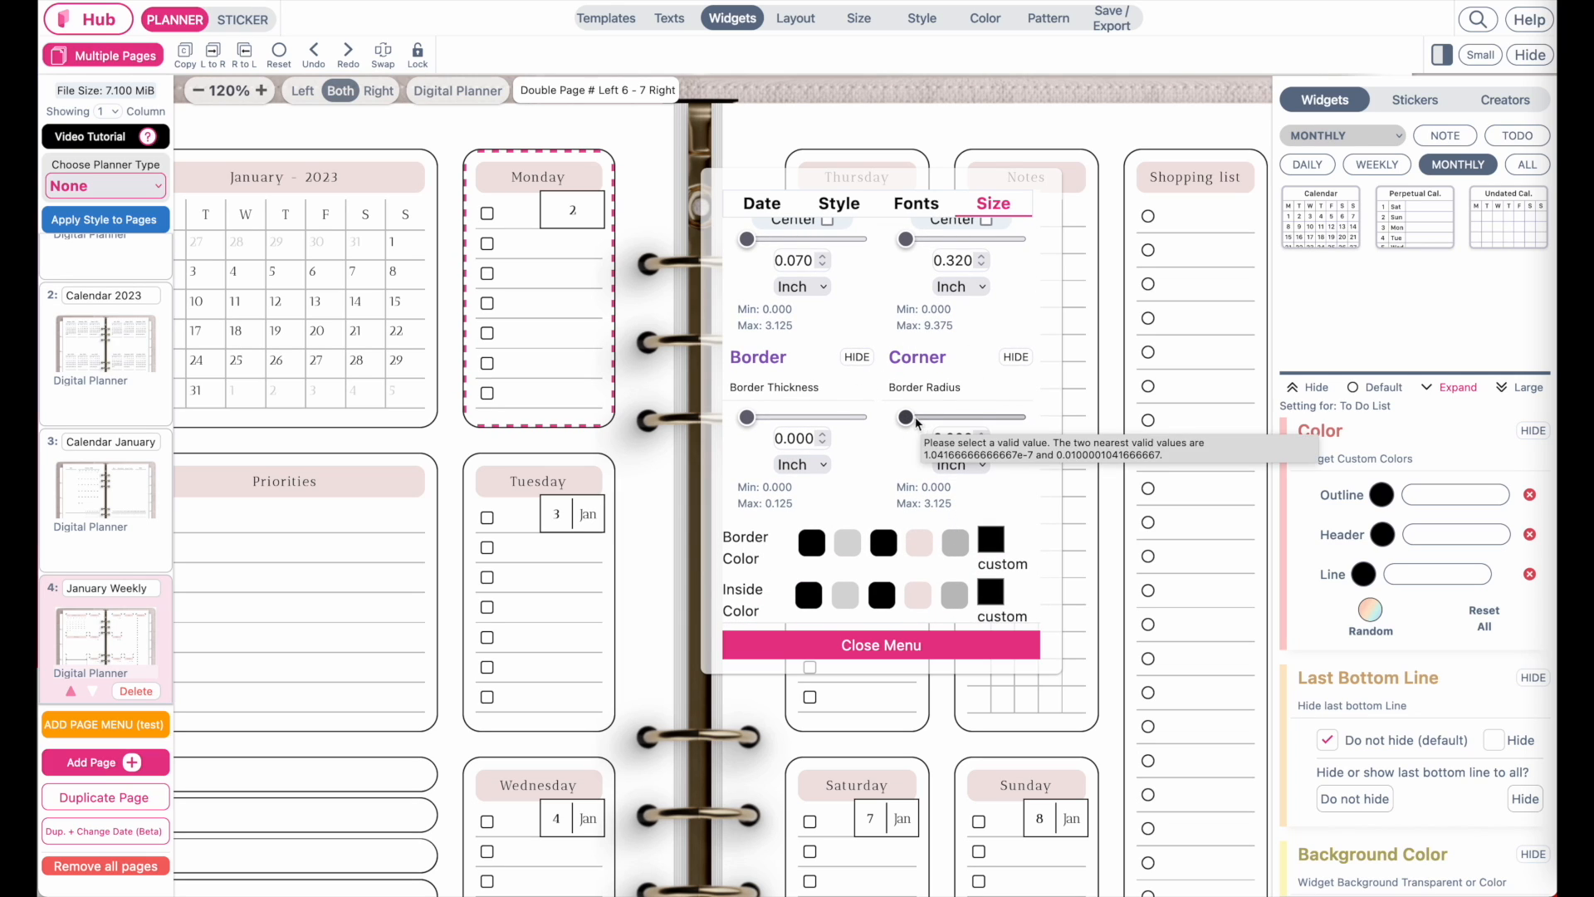
pyautogui.moveTo(907, 417); pyautogui.dragTo(1068, 418)
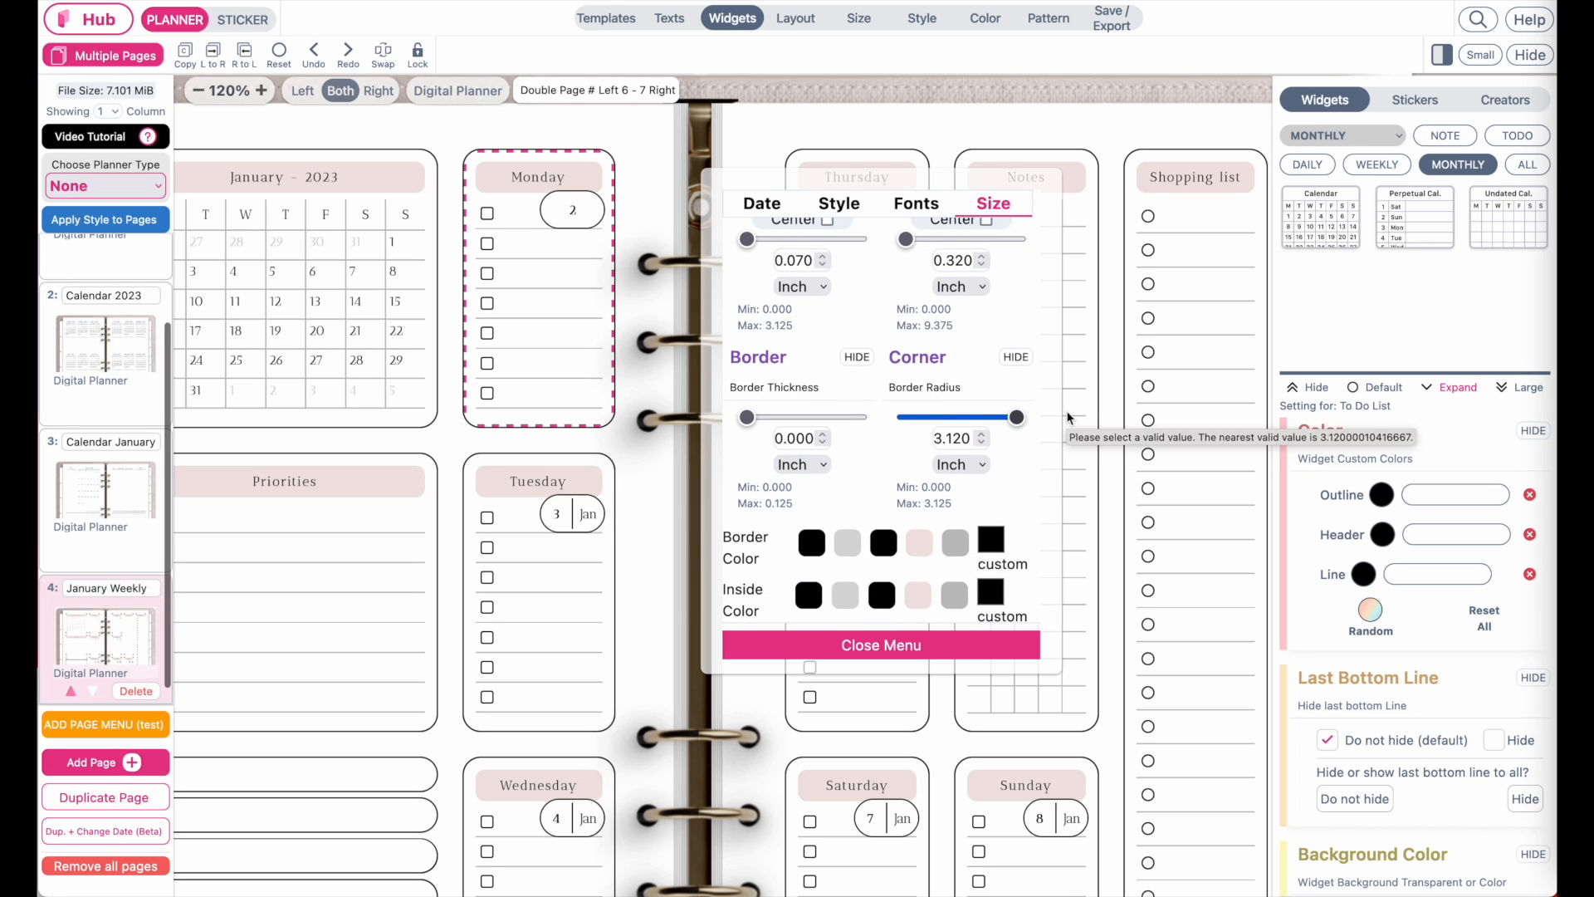
# Step: Reduce the flag date width to 0.25 inch for all widgets on both pages
pyautogui.scroll(2, 818, 448)
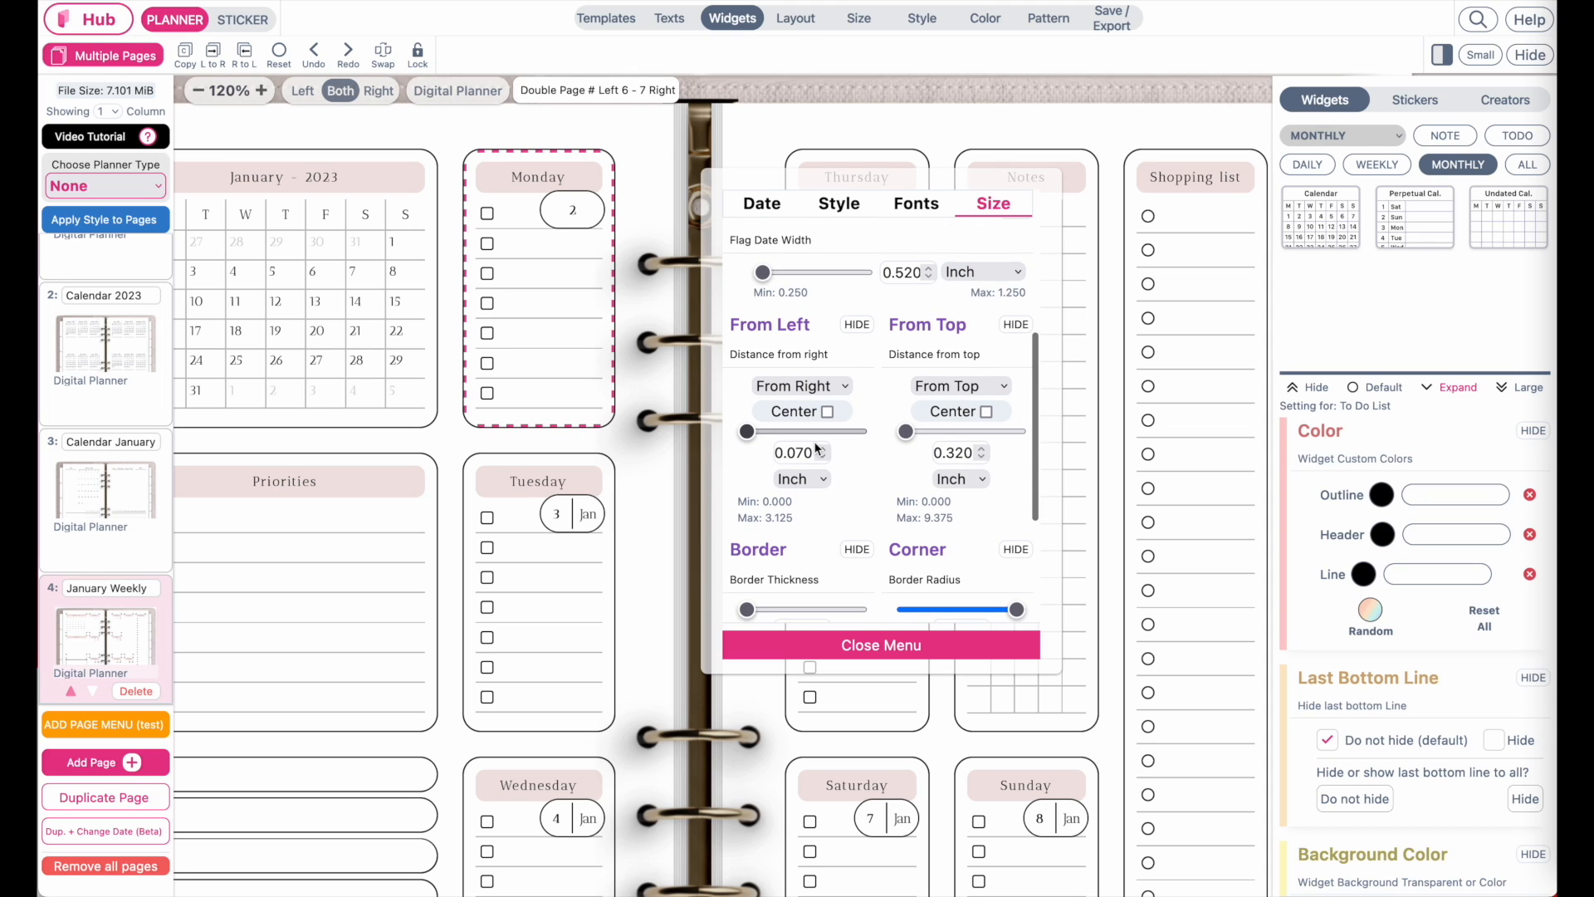
pyautogui.scroll(2, 818, 449)
pyautogui.scroll(1, 815, 449)
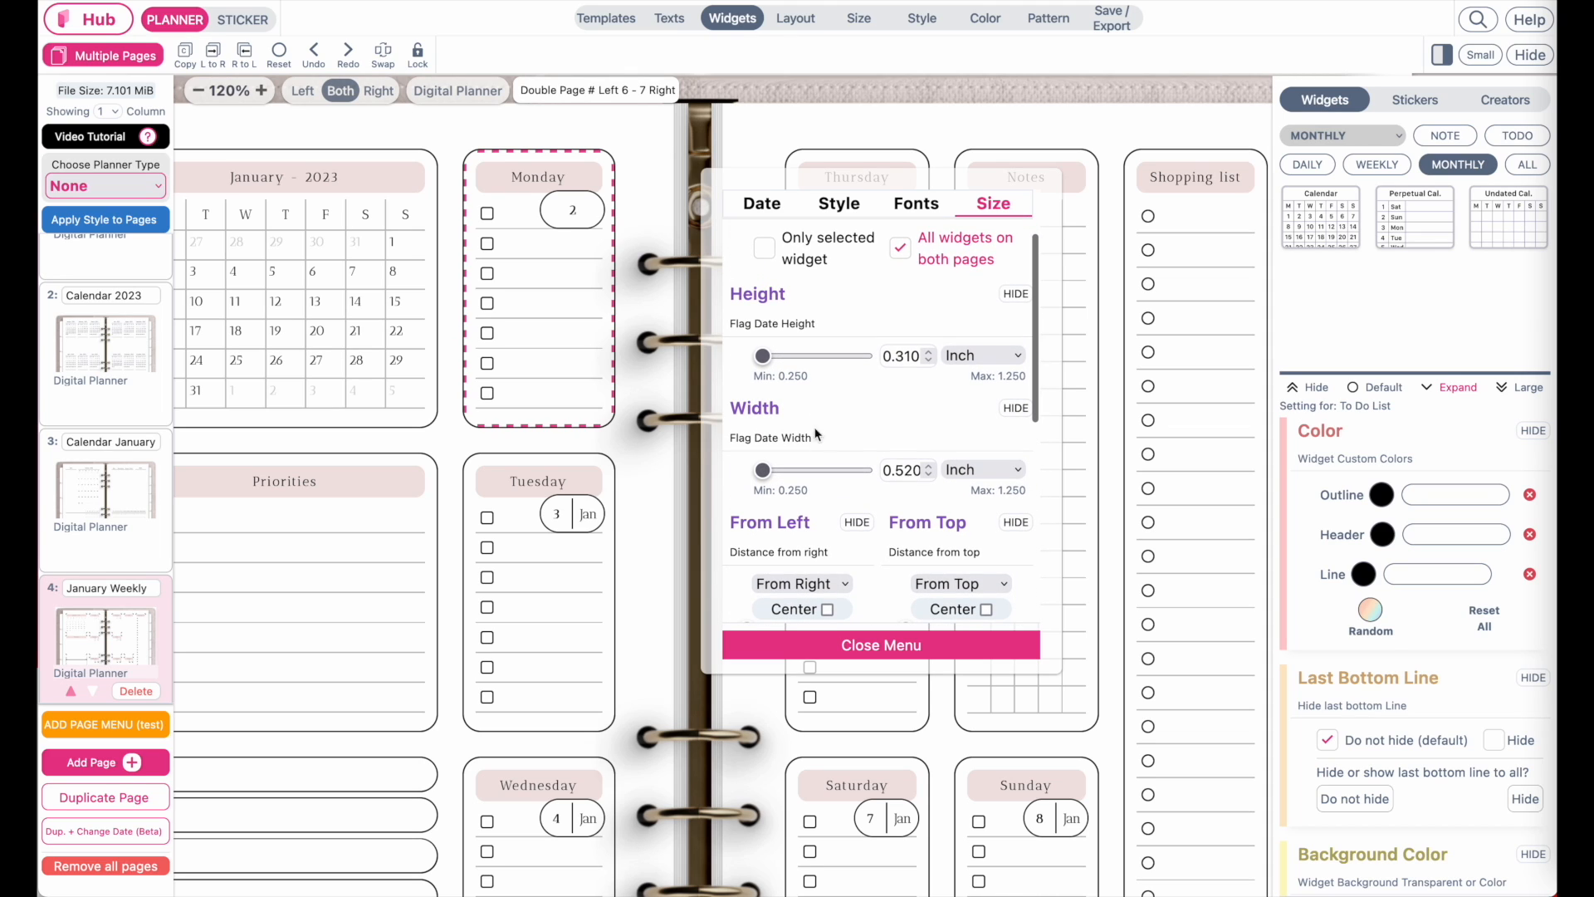
pyautogui.click(928, 476)
pyautogui.click(929, 476)
pyautogui.click(928, 476)
pyautogui.click(928, 476)
pyautogui.click(928, 476)
pyautogui.click(928, 476)
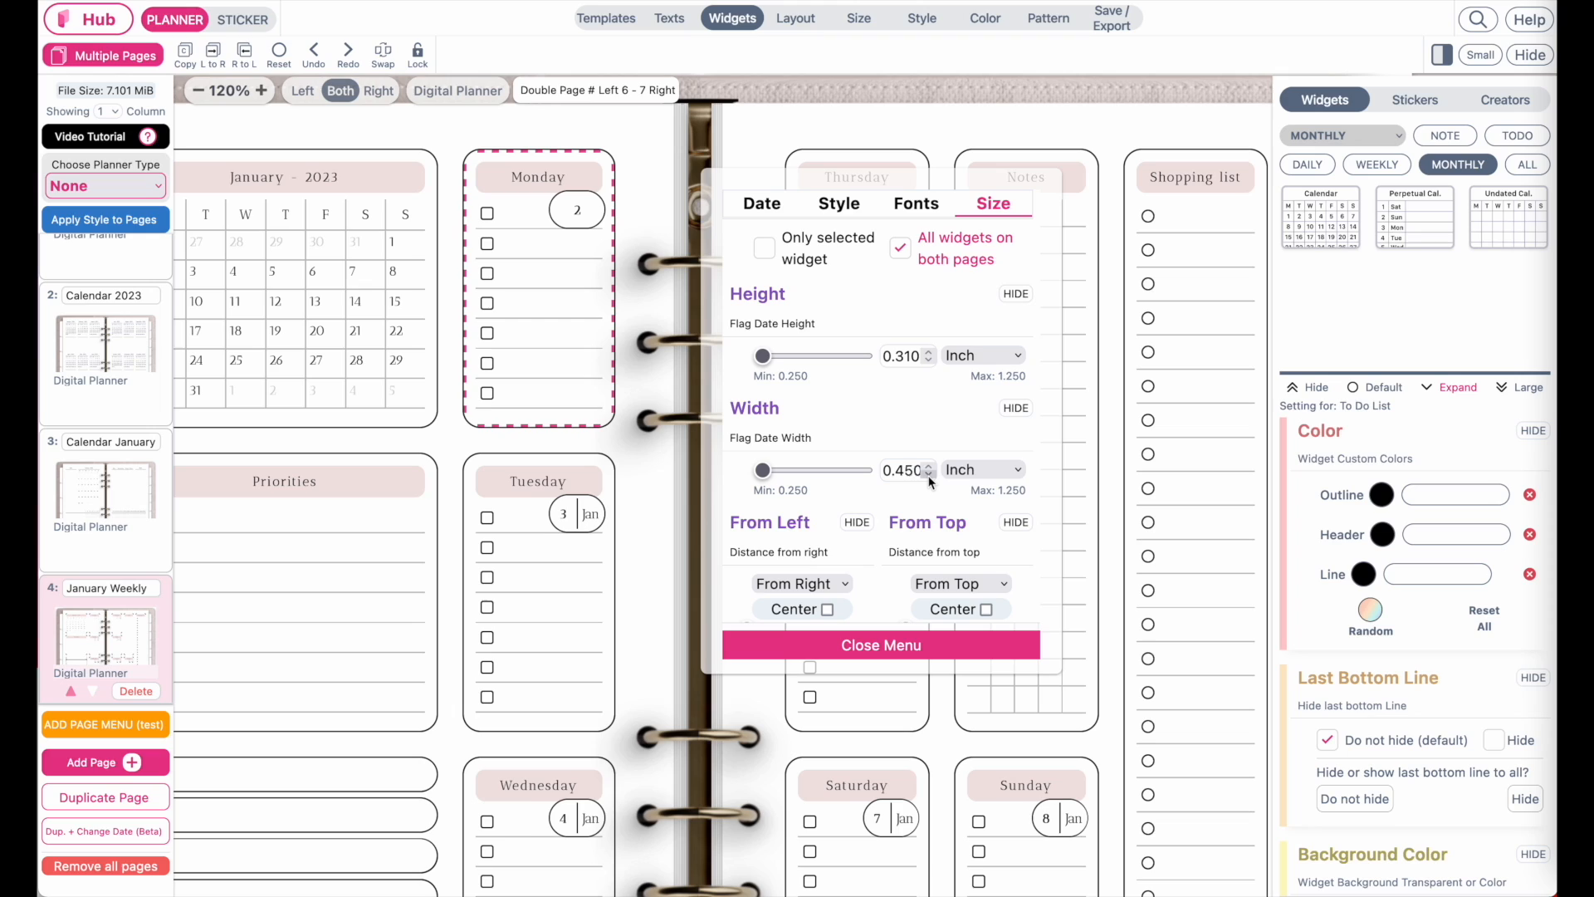
pyautogui.click(928, 476)
pyautogui.click(928, 476)
pyautogui.click(929, 475)
pyautogui.click(929, 476)
pyautogui.click(928, 476)
pyautogui.click(929, 475)
pyautogui.click(929, 475)
pyautogui.click(928, 476)
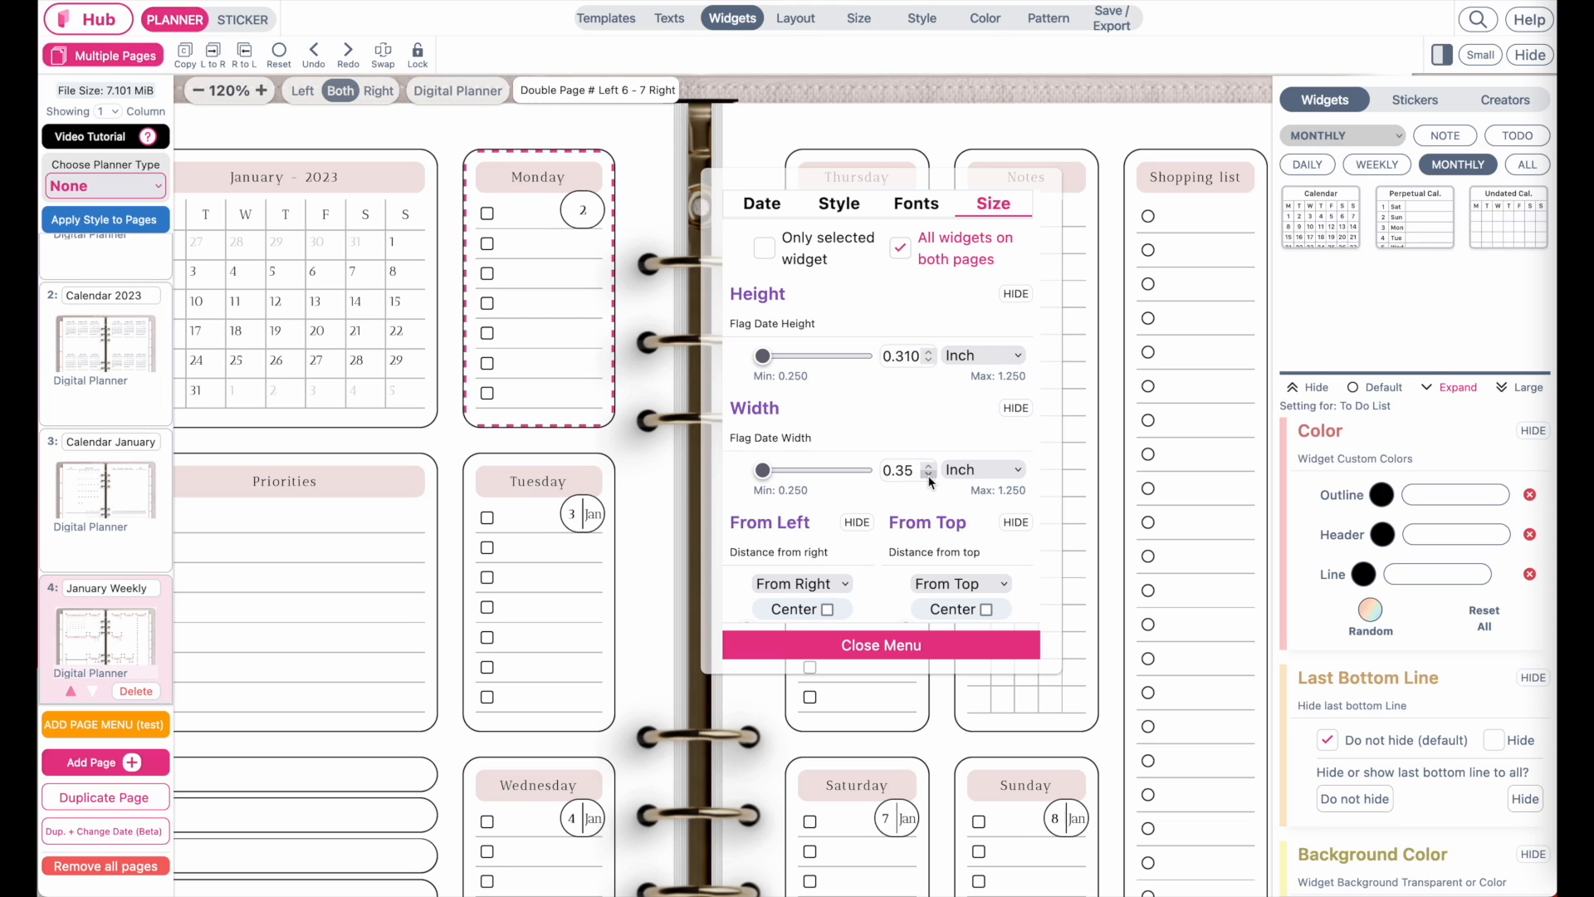
pyautogui.click(928, 476)
pyautogui.click(929, 476)
pyautogui.click(928, 476)
pyautogui.click(928, 476)
pyautogui.click(928, 476)
pyautogui.click(929, 476)
pyautogui.click(928, 476)
pyautogui.click(929, 476)
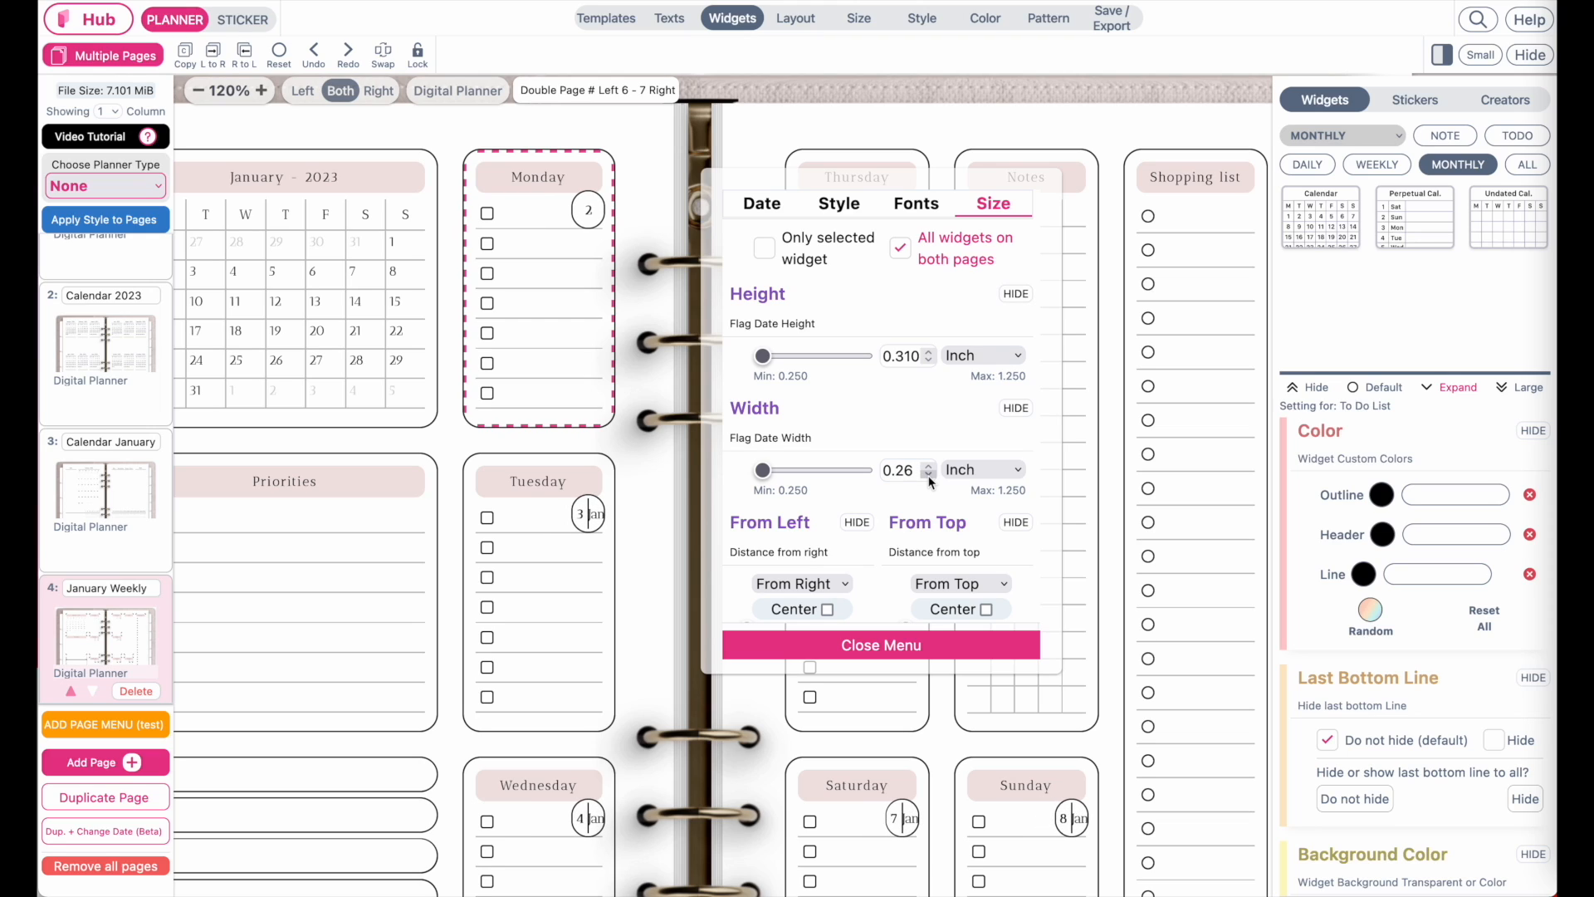
pyautogui.click(928, 475)
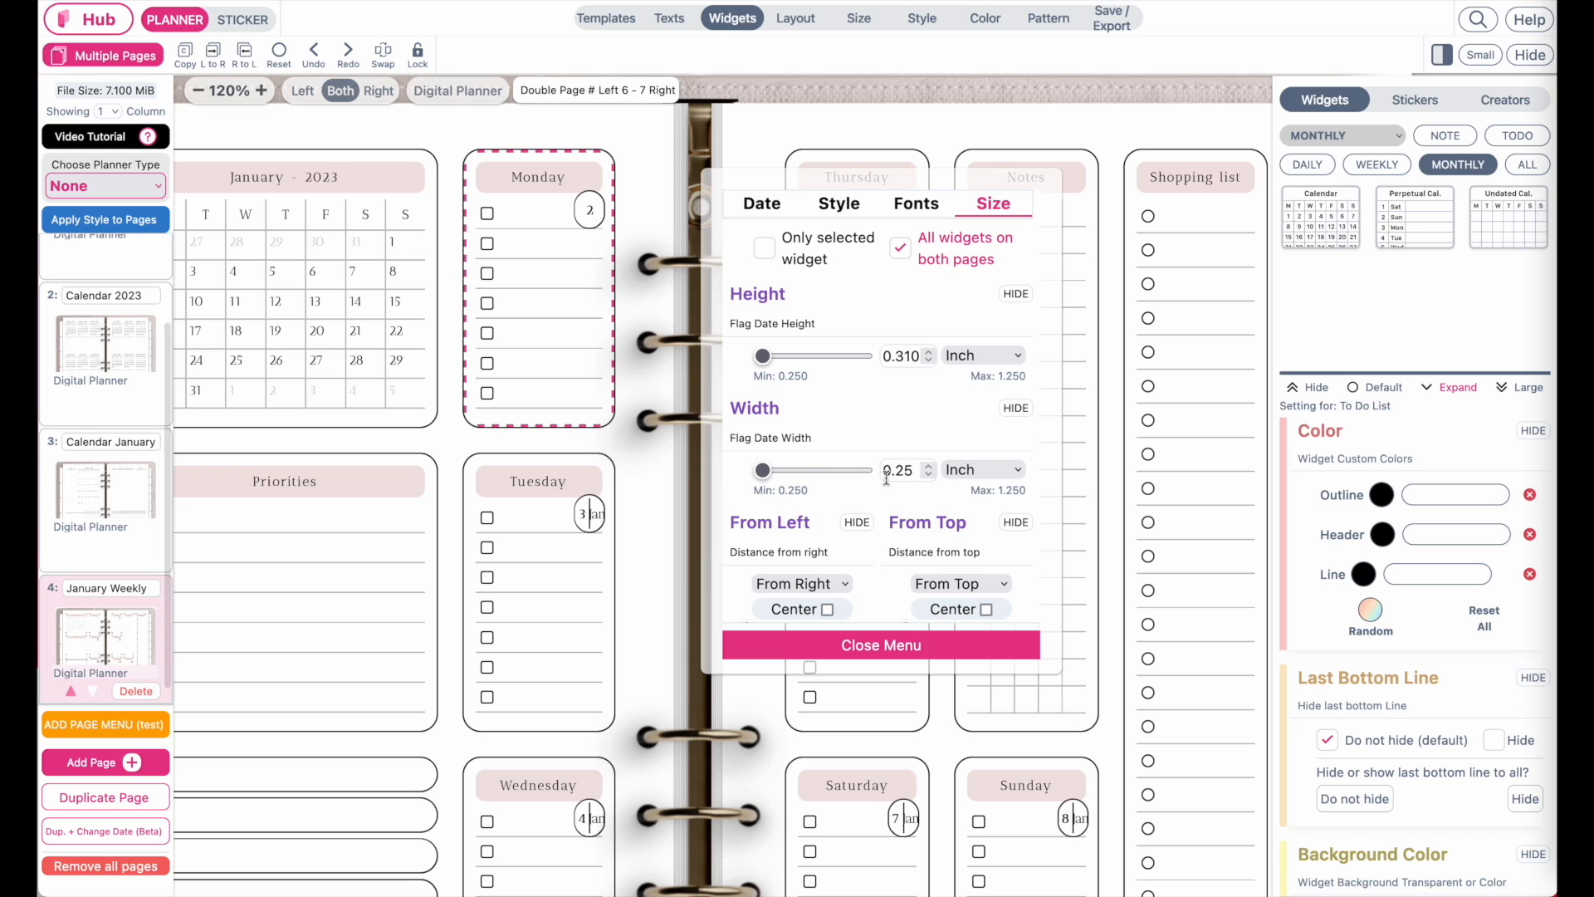
# Step: Set the flag date height to 0.250 inch for all widgets and close the date flag settings
pyautogui.doubleClick(916, 357)
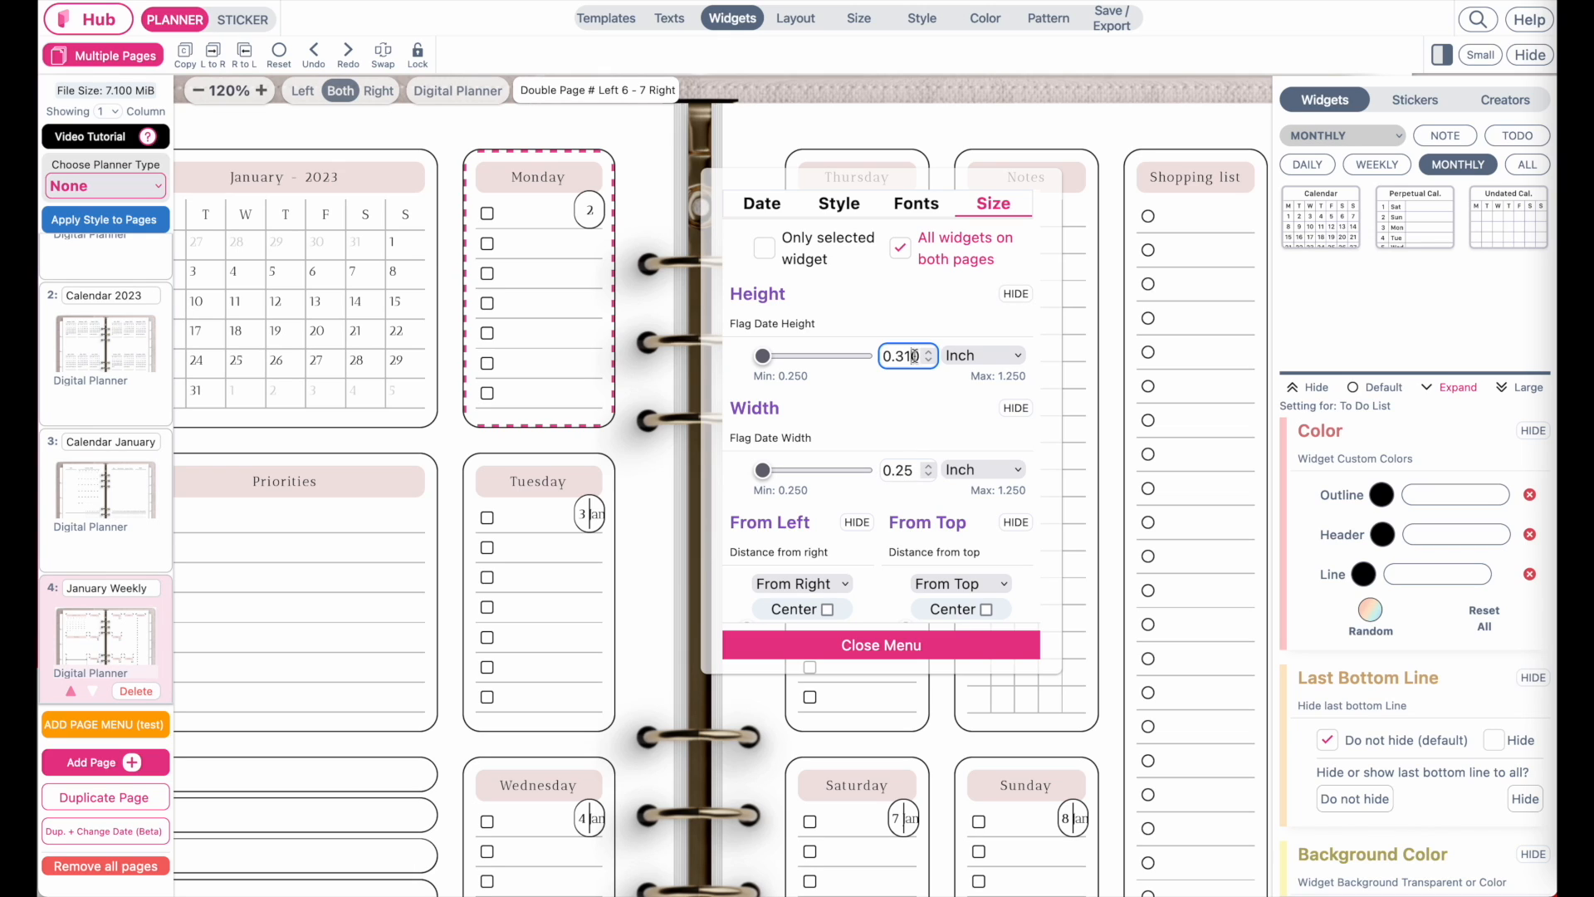
pyautogui.write('0.250')
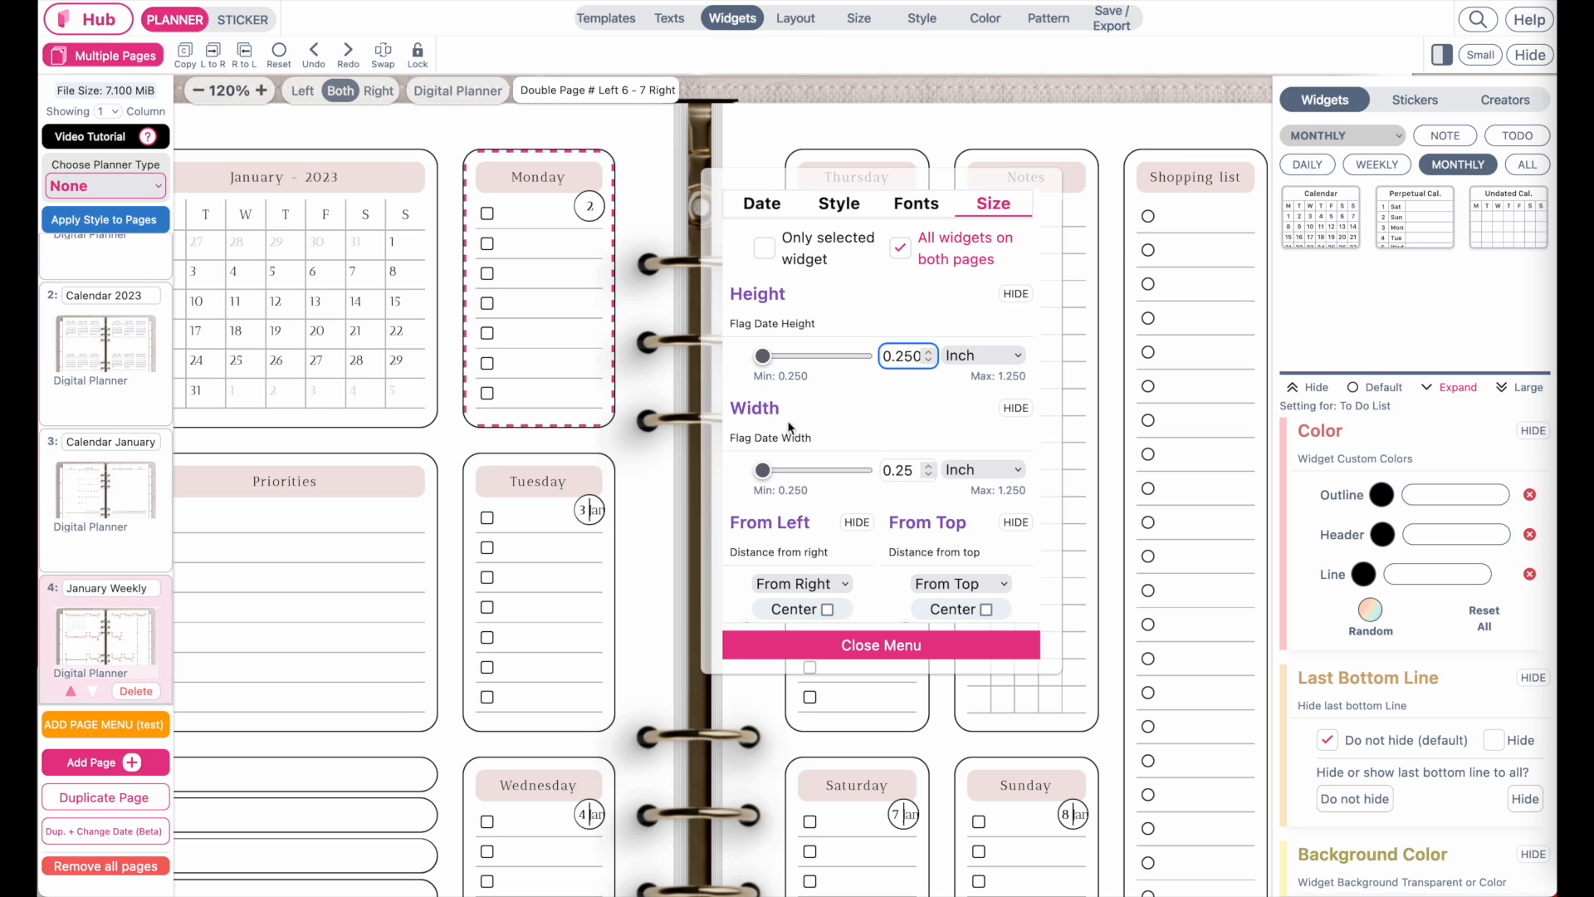
pyautogui.click(756, 638)
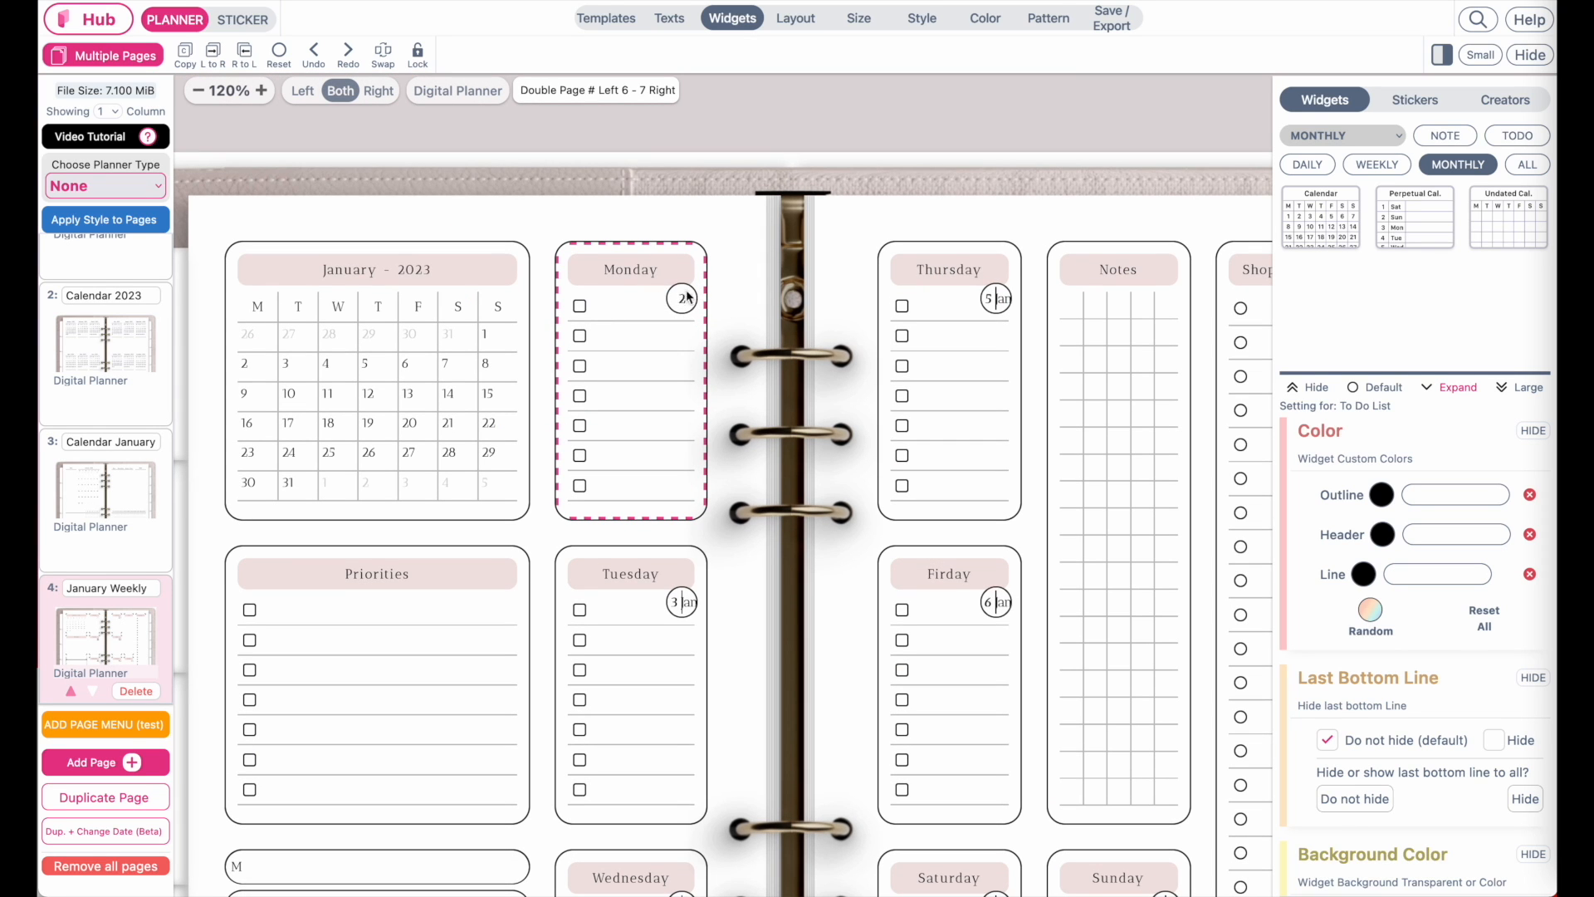
# Step: Position the date flags of all widgets 0.280 inch from the top and 0.090 inch from the right
pyautogui.scroll(5, 677, 305)
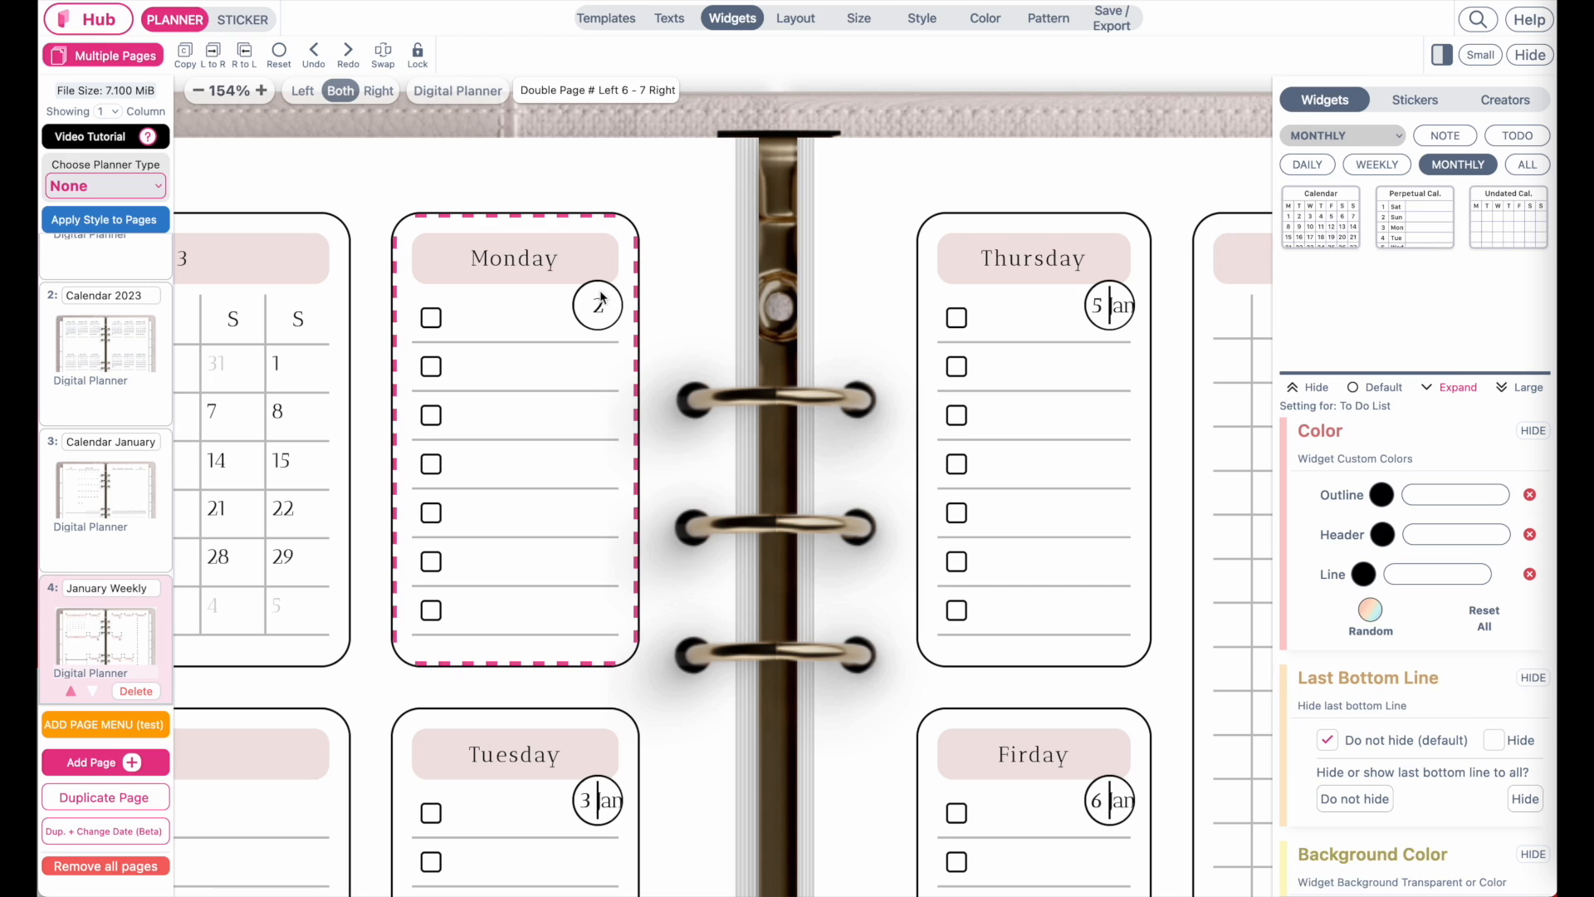
pyautogui.click(602, 300)
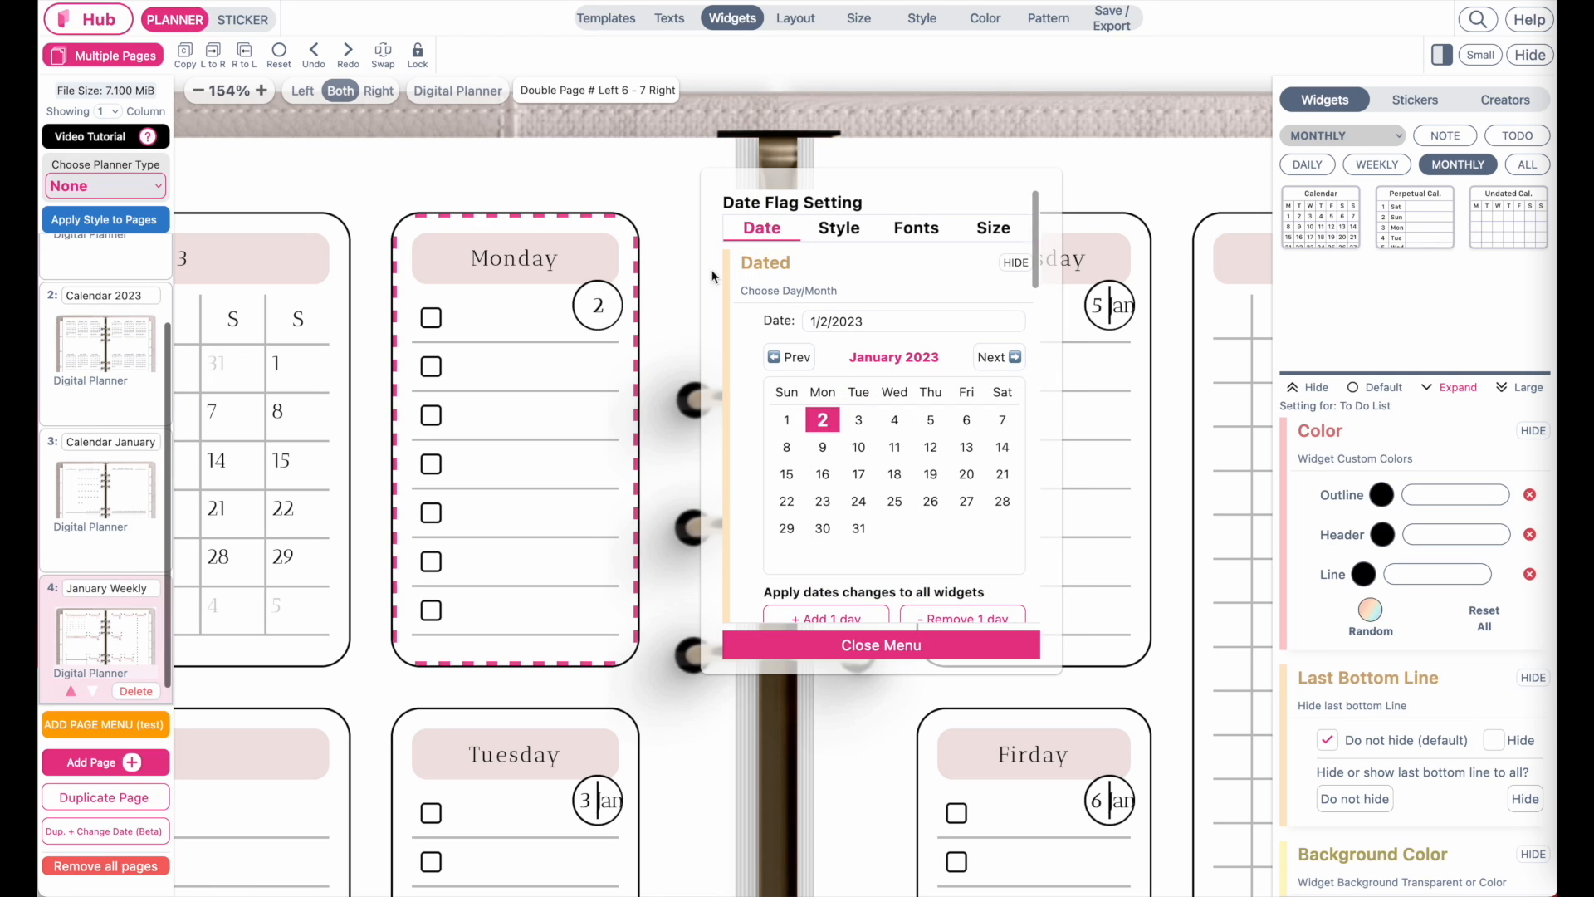
pyautogui.click(990, 229)
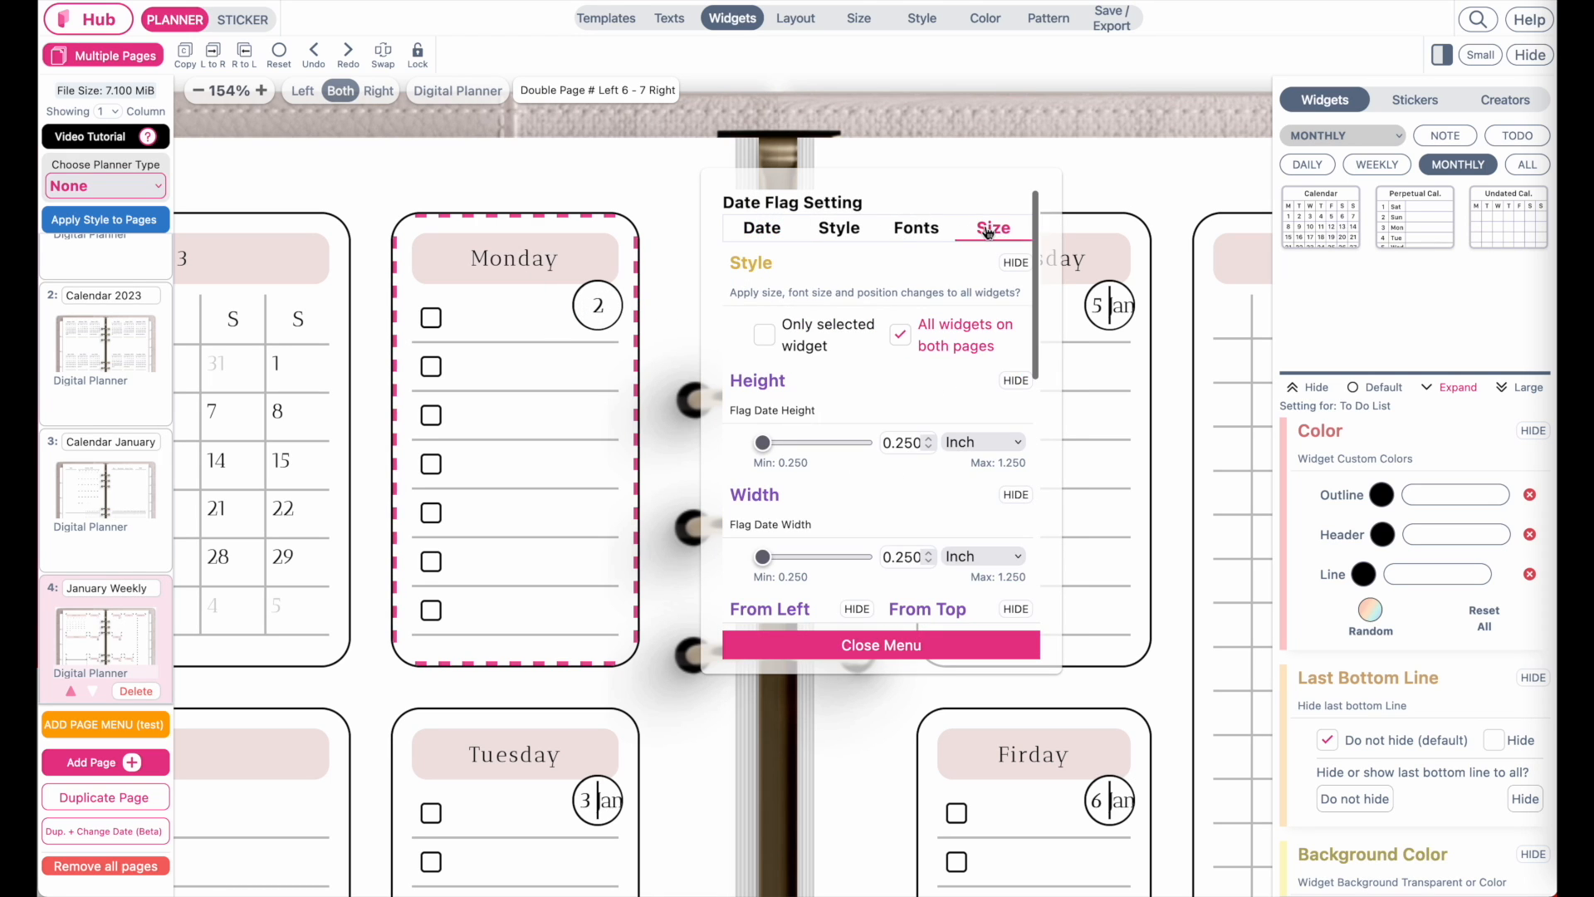
pyautogui.scroll(-3, 847, 465)
pyautogui.scroll(-2, 847, 470)
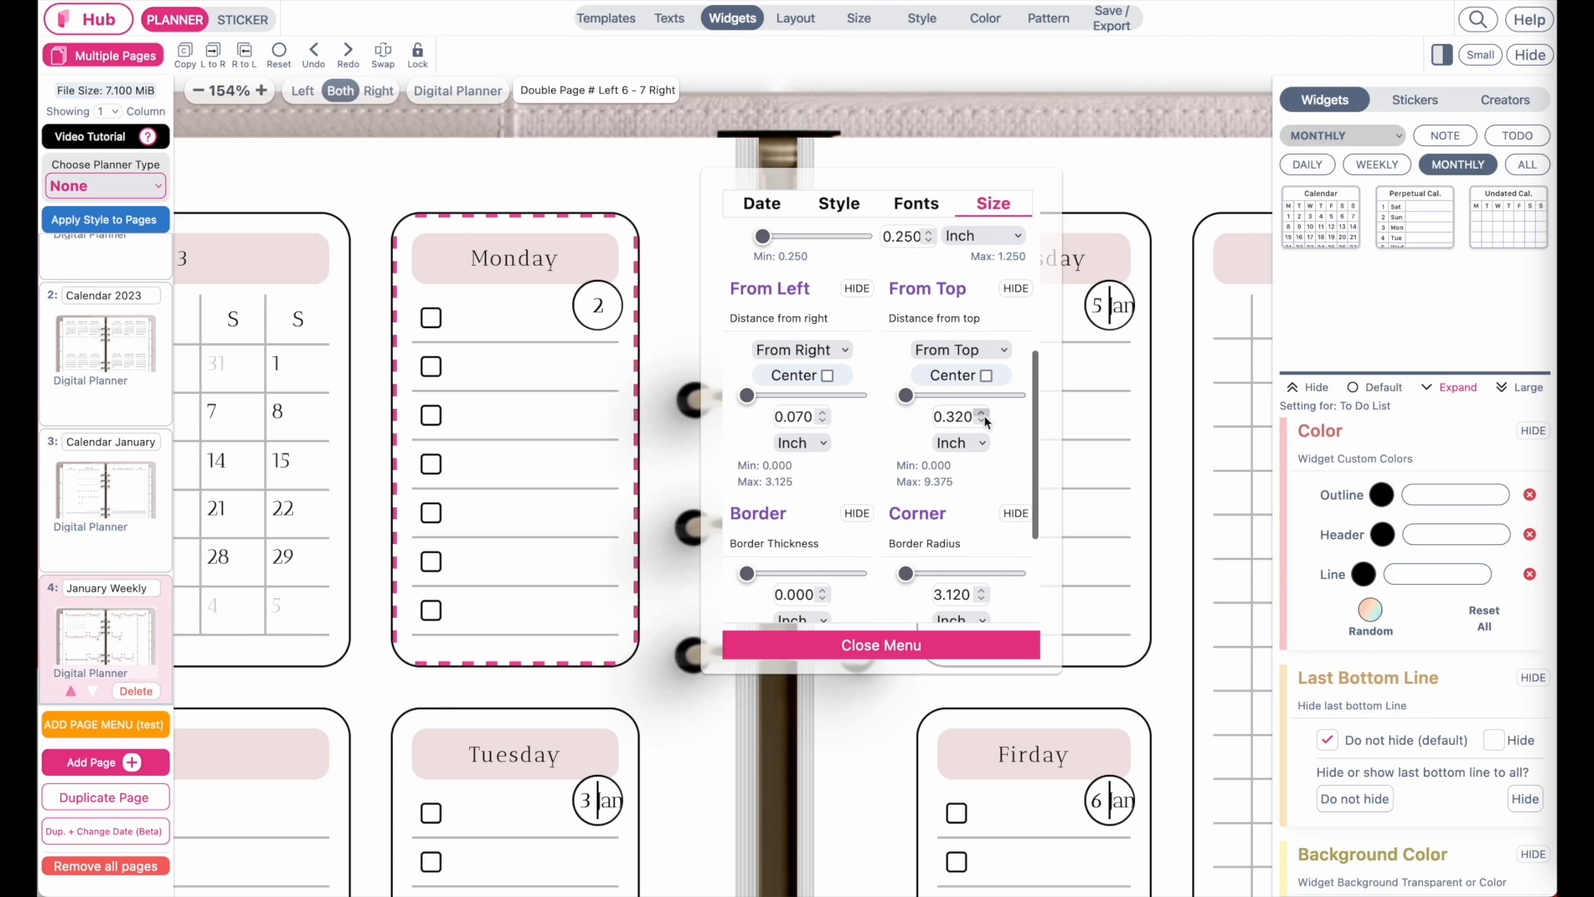
pyautogui.click(983, 414)
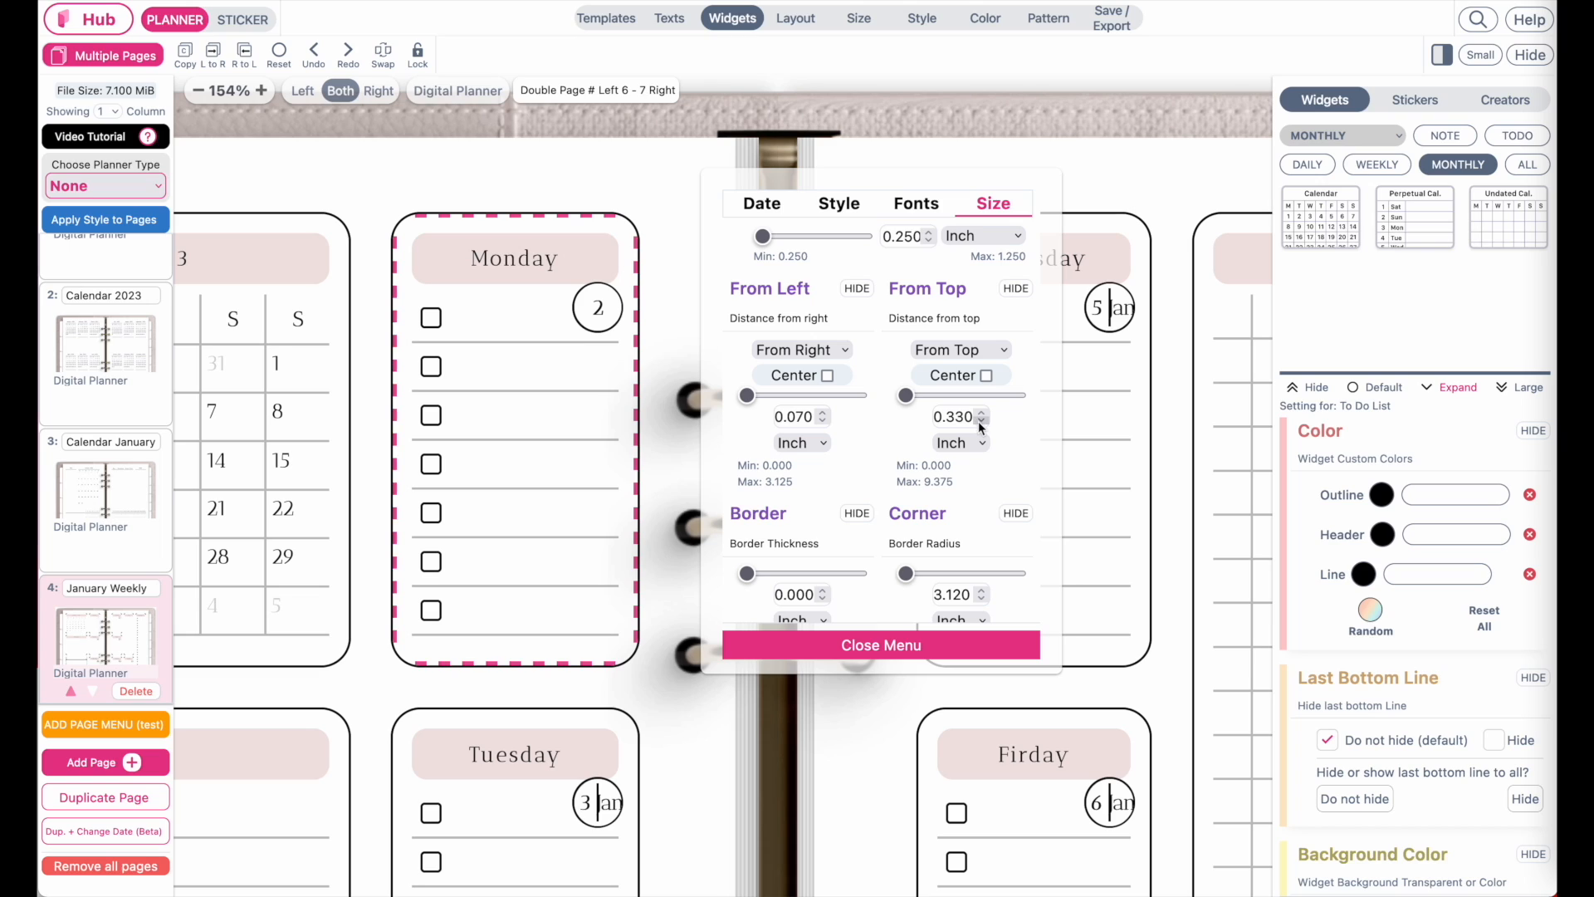
pyautogui.moveTo(907, 396); pyautogui.dragTo(909, 397)
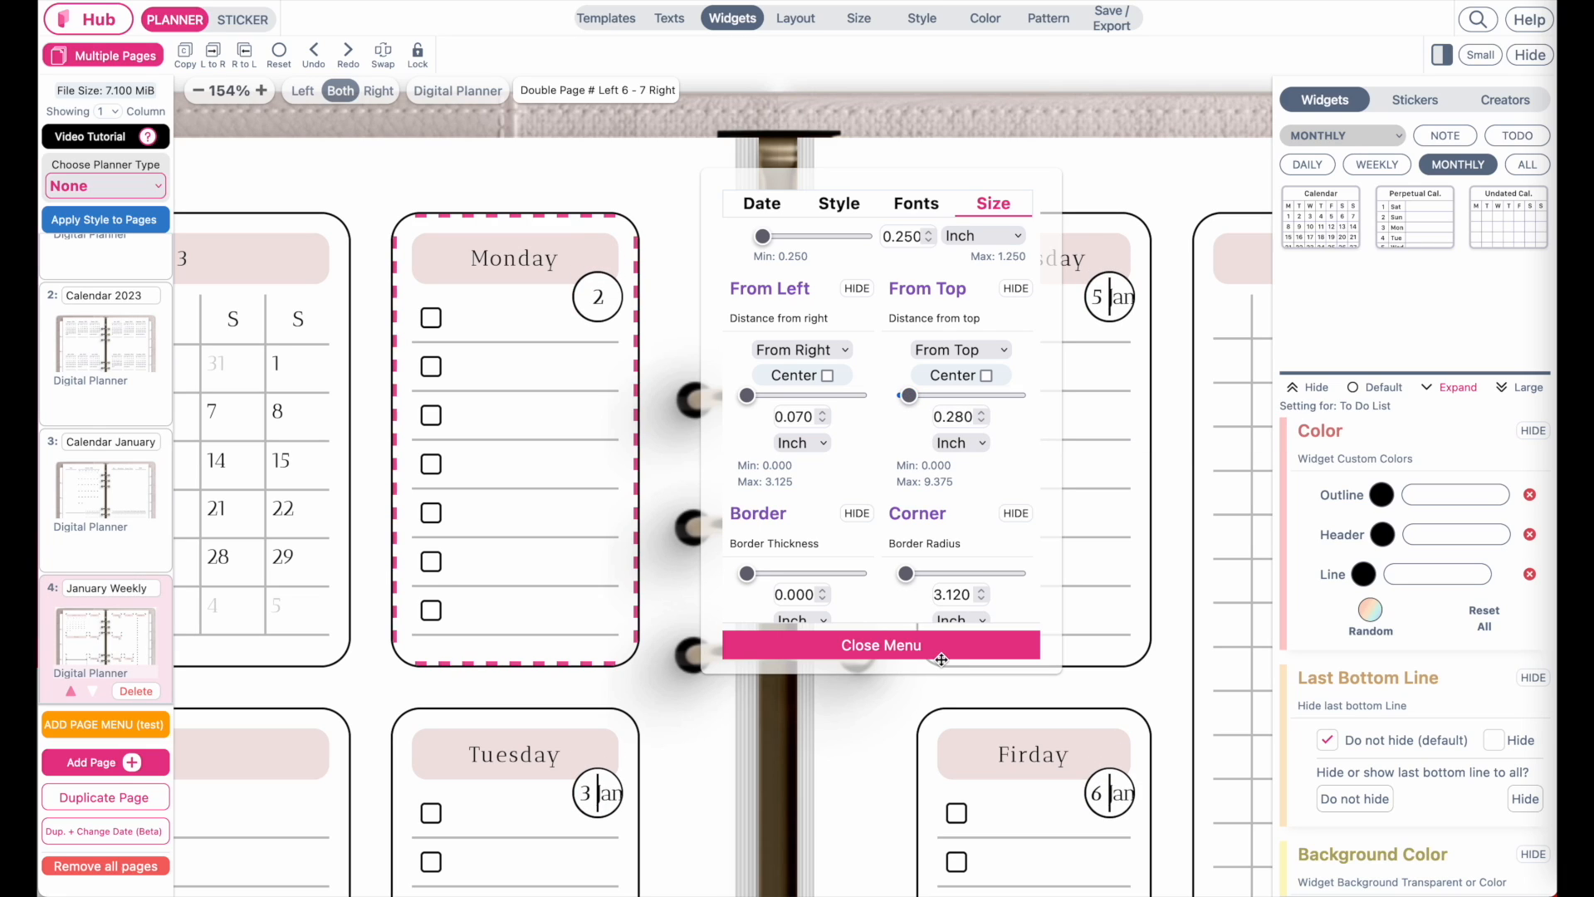
pyautogui.click(822, 413)
pyautogui.click(822, 413)
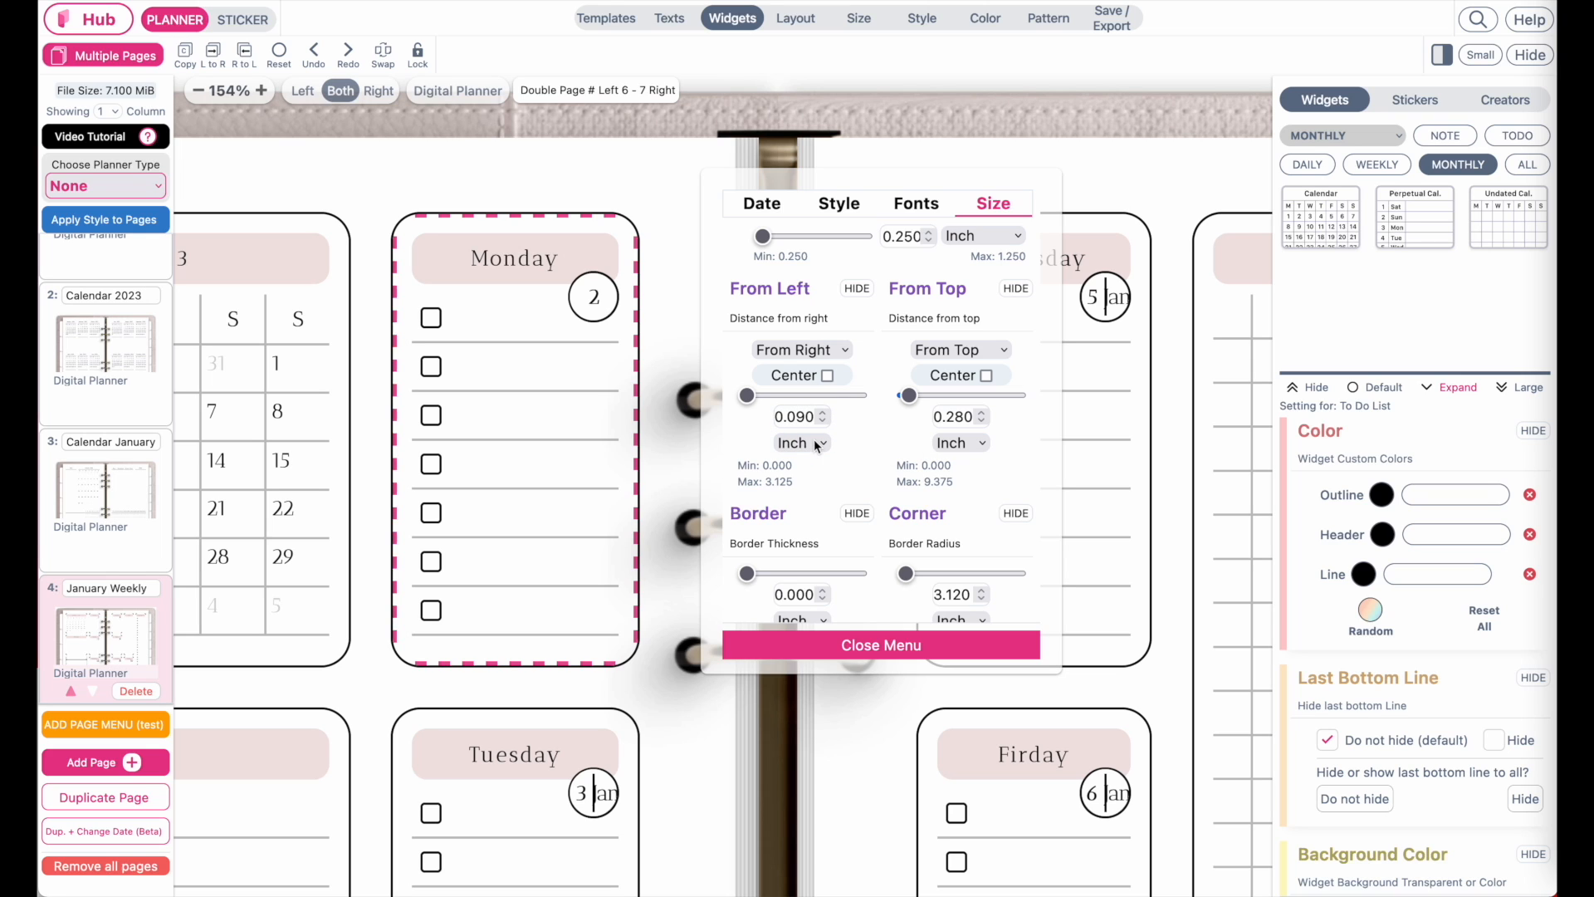
# Step: Close the date flag settings and give the Tuesday and Wednesday date flags the style showing only the day number
pyautogui.click(784, 646)
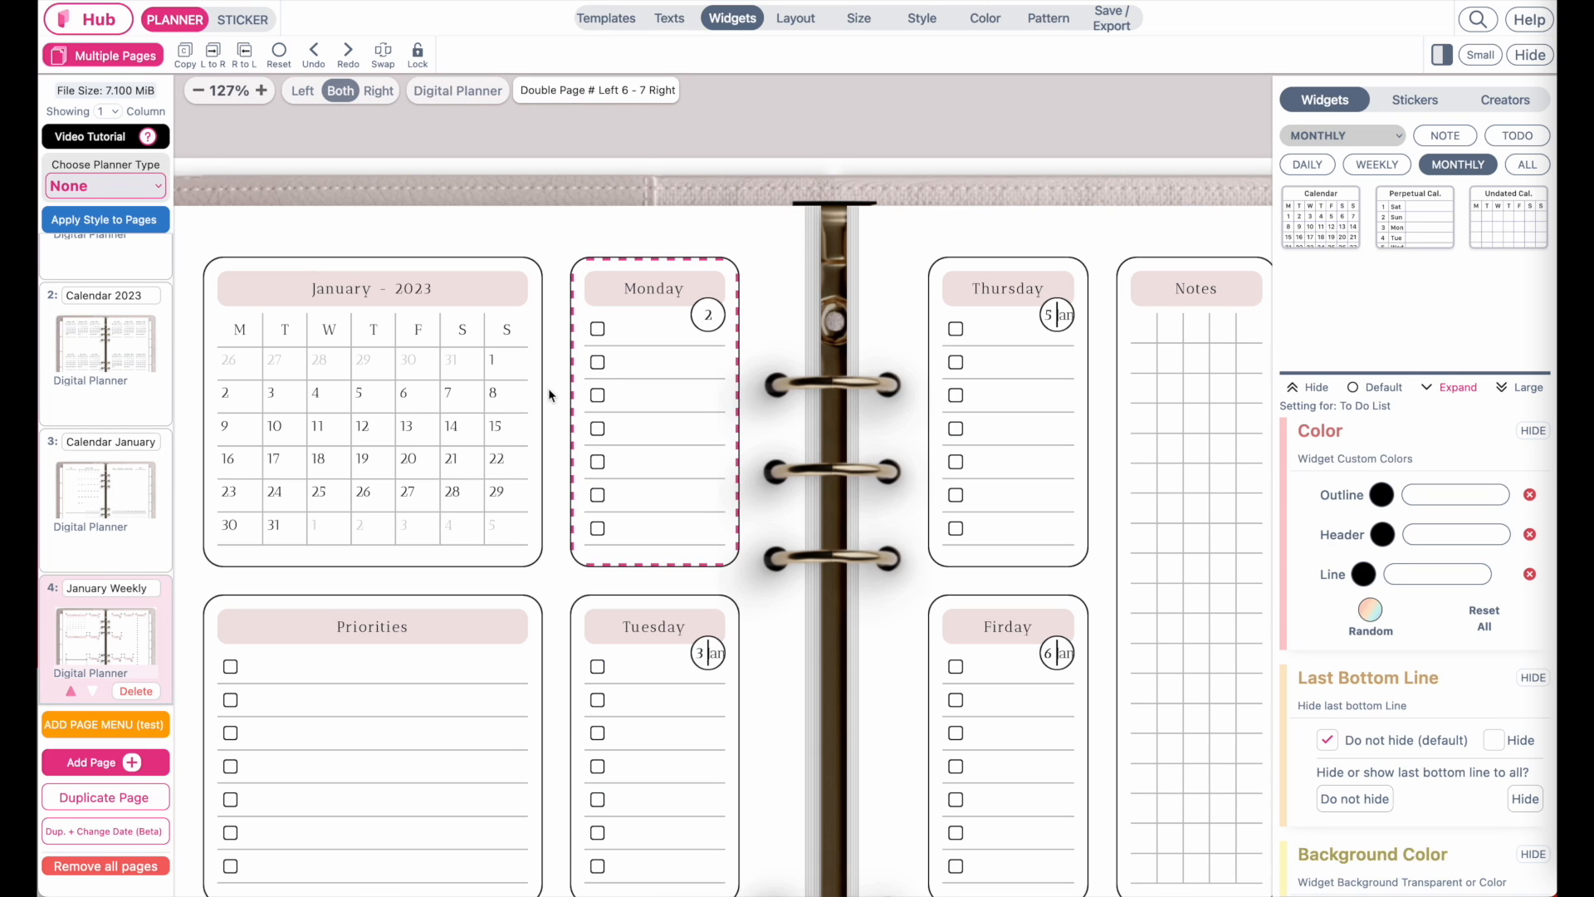
pyautogui.scroll(5, 700, 299)
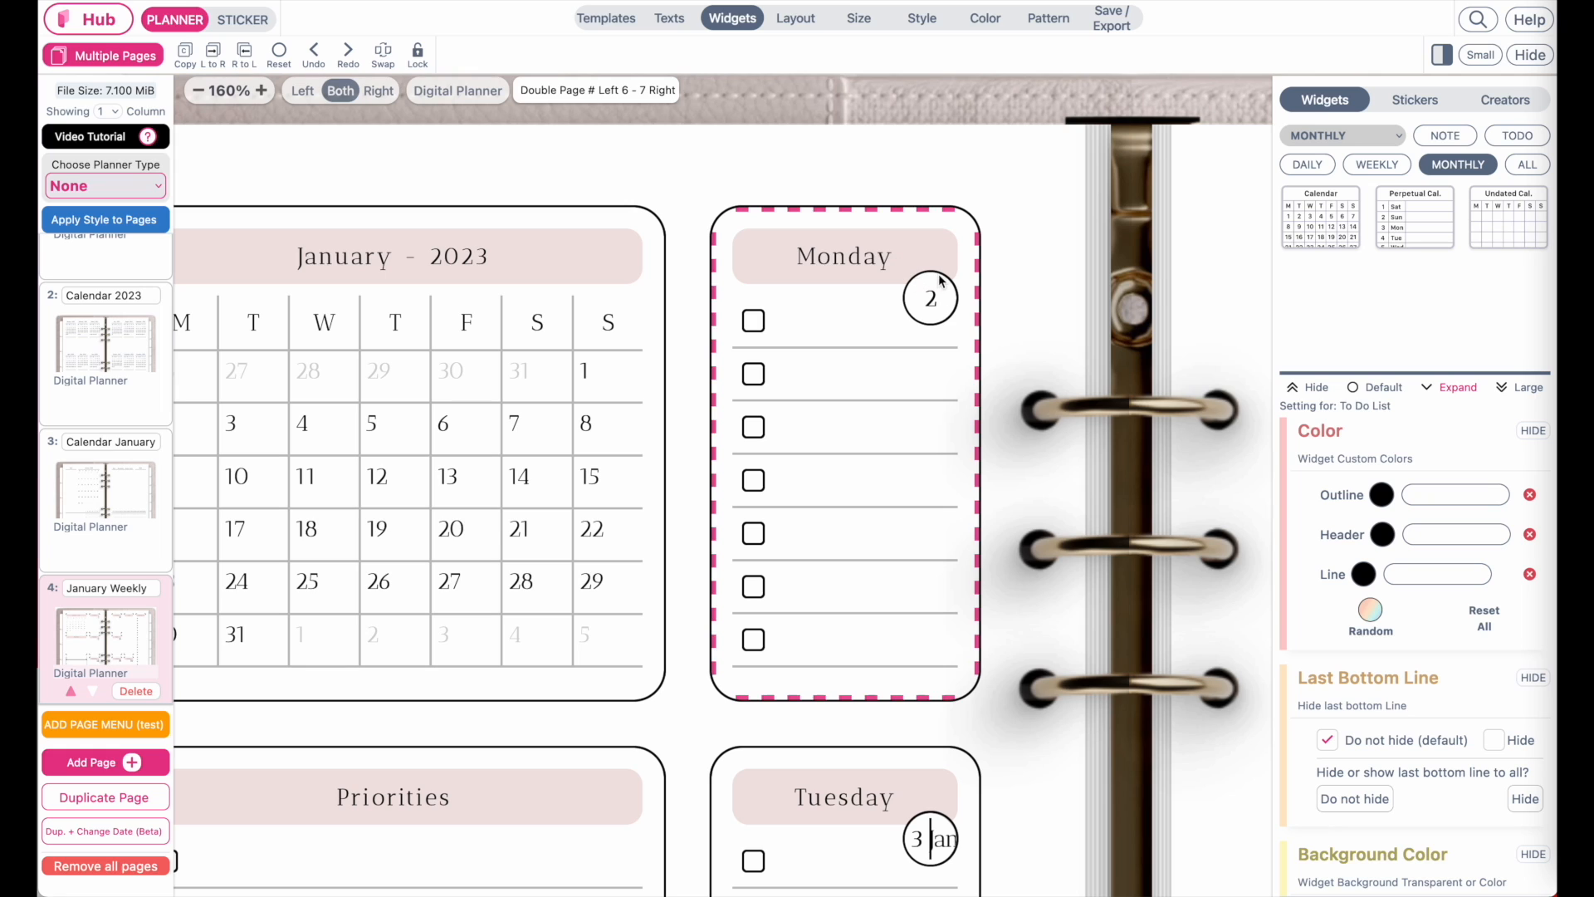
pyautogui.scroll(-6, 941, 281)
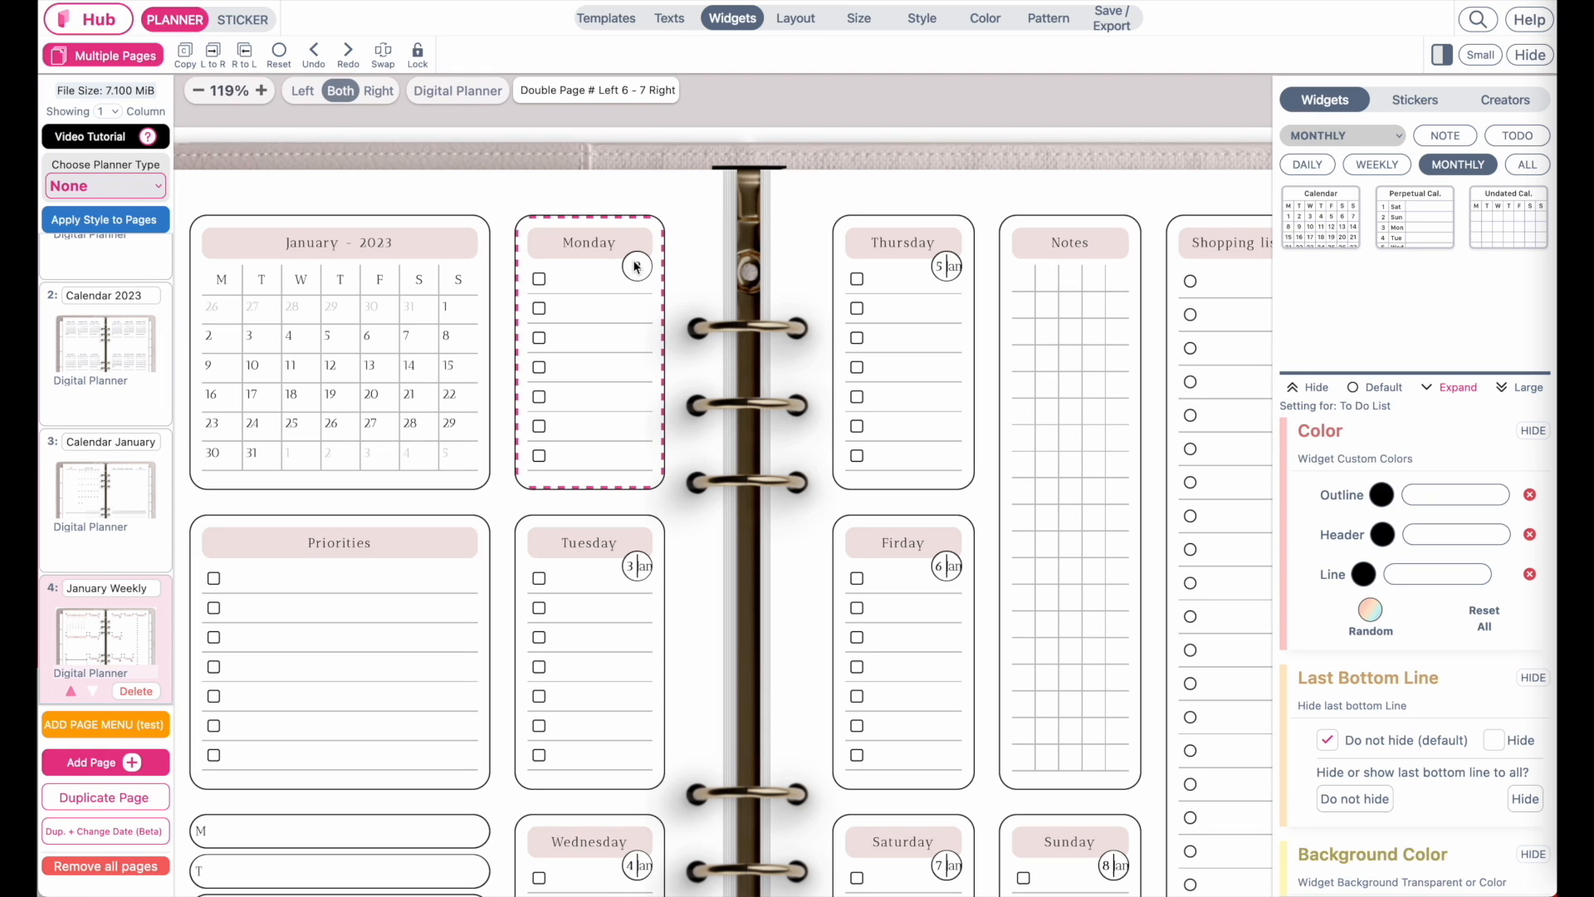
pyautogui.scroll(-3, 831, 527)
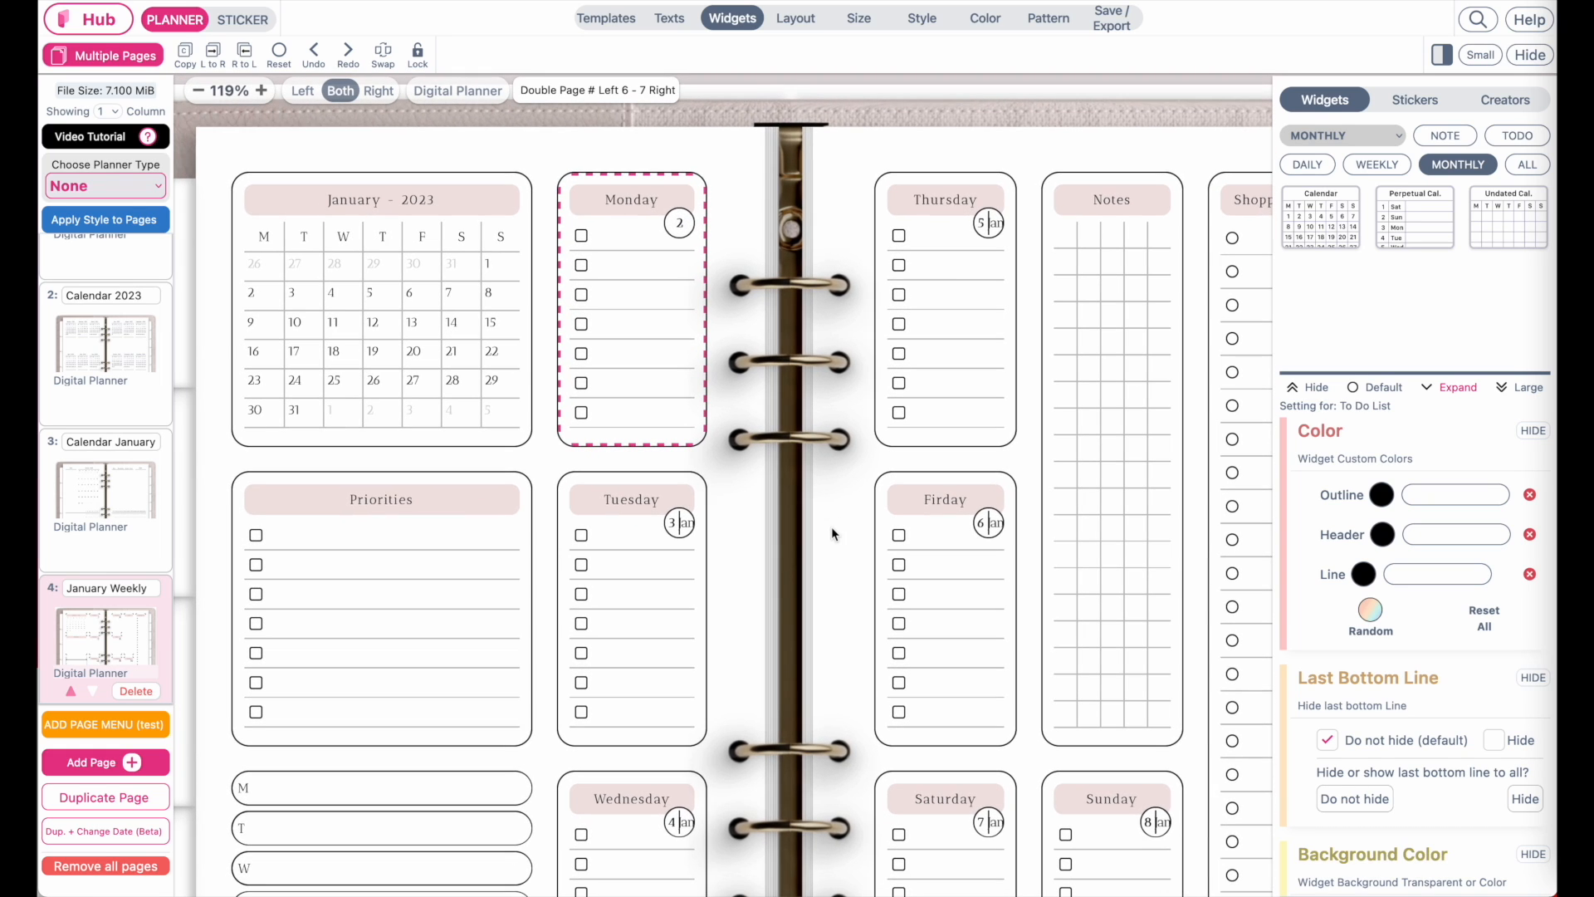
pyautogui.scroll(1, 831, 527)
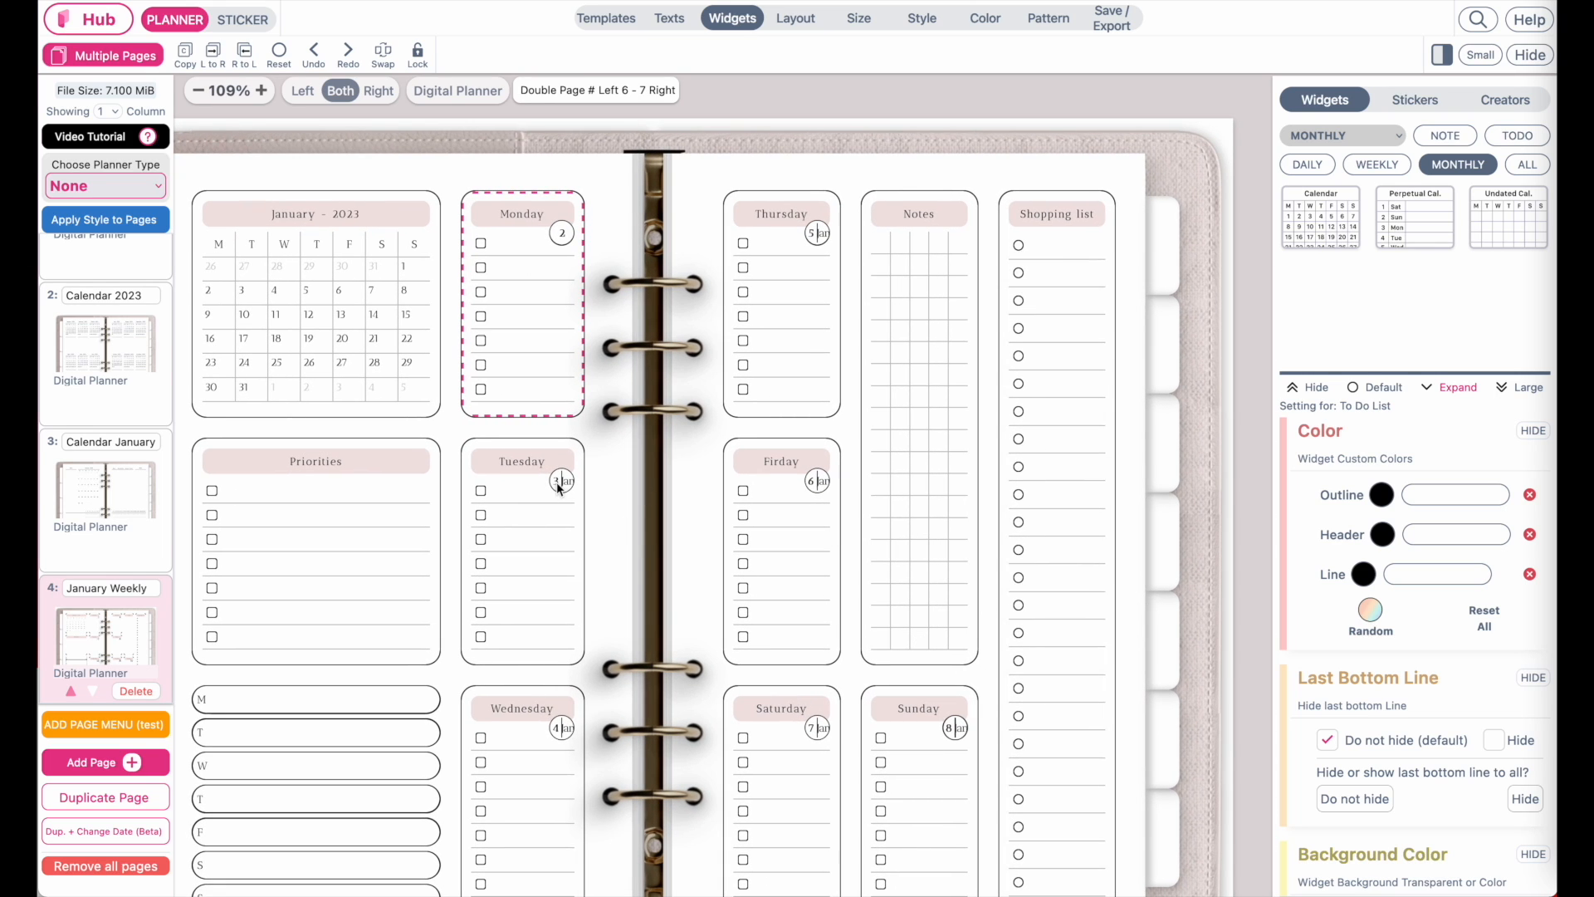
pyautogui.click(559, 482)
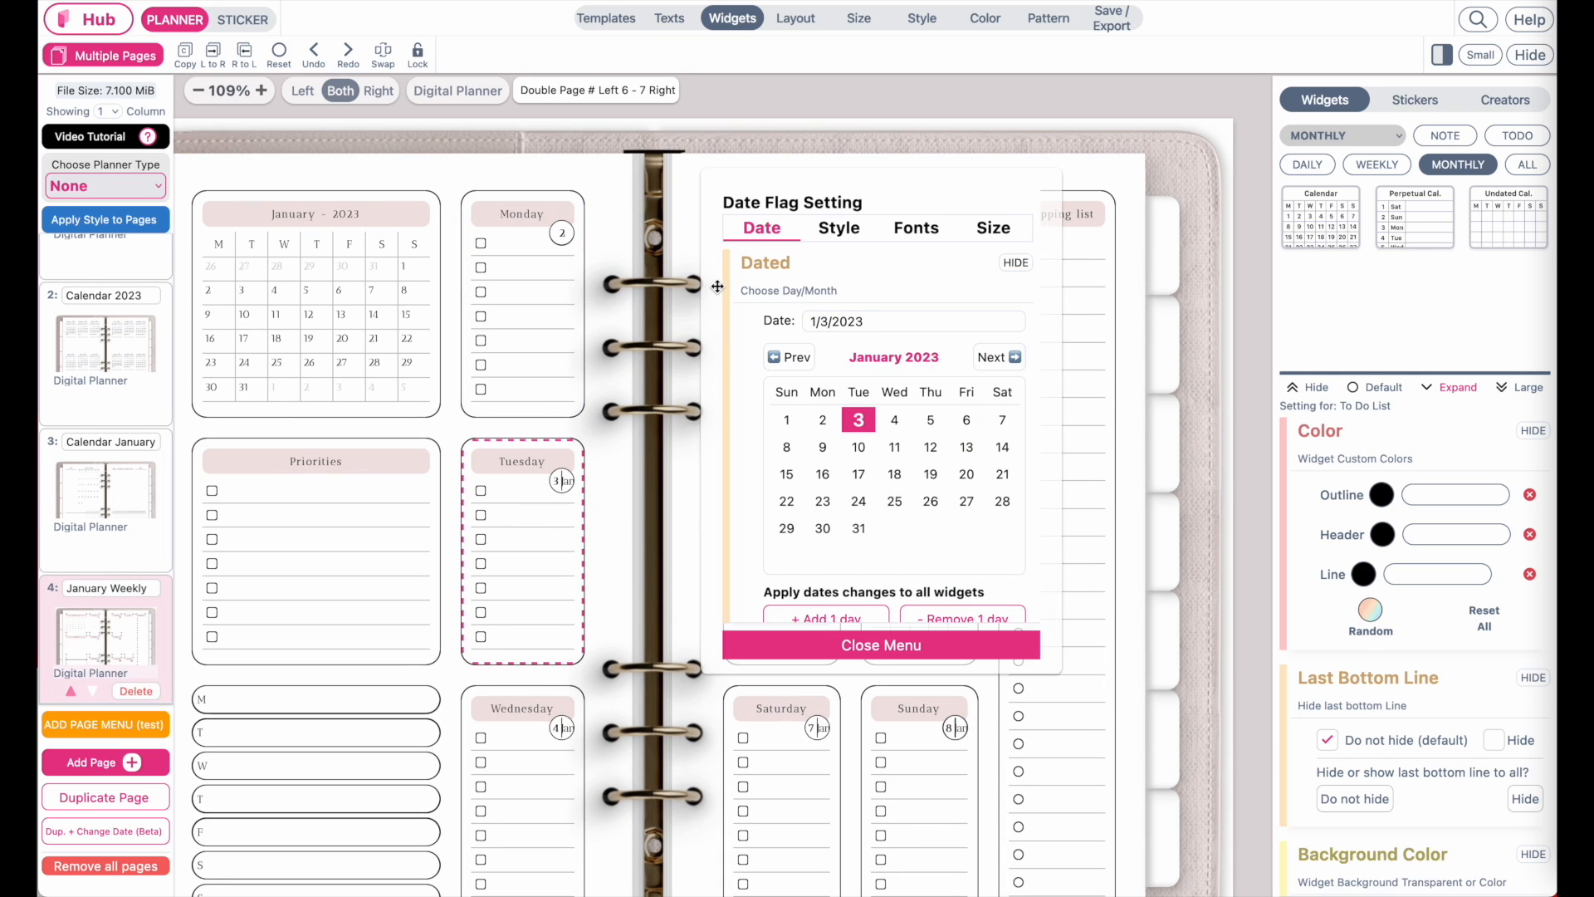
pyautogui.moveTo(717, 287); pyautogui.dragTo(644, 343)
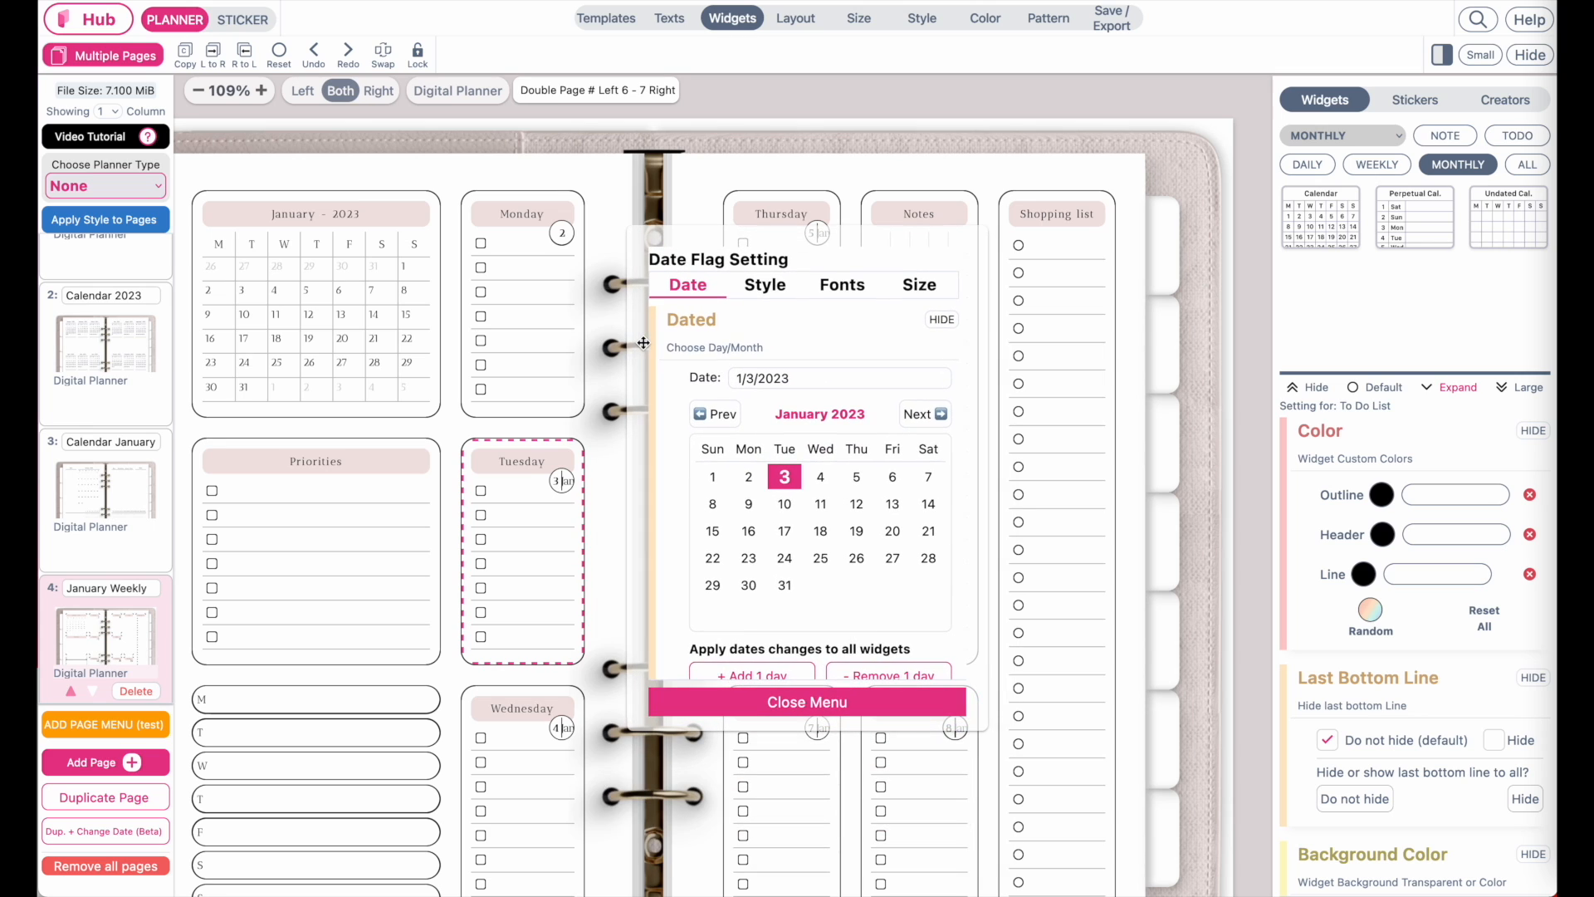
pyautogui.click(773, 286)
pyautogui.scroll(-6, 765, 431)
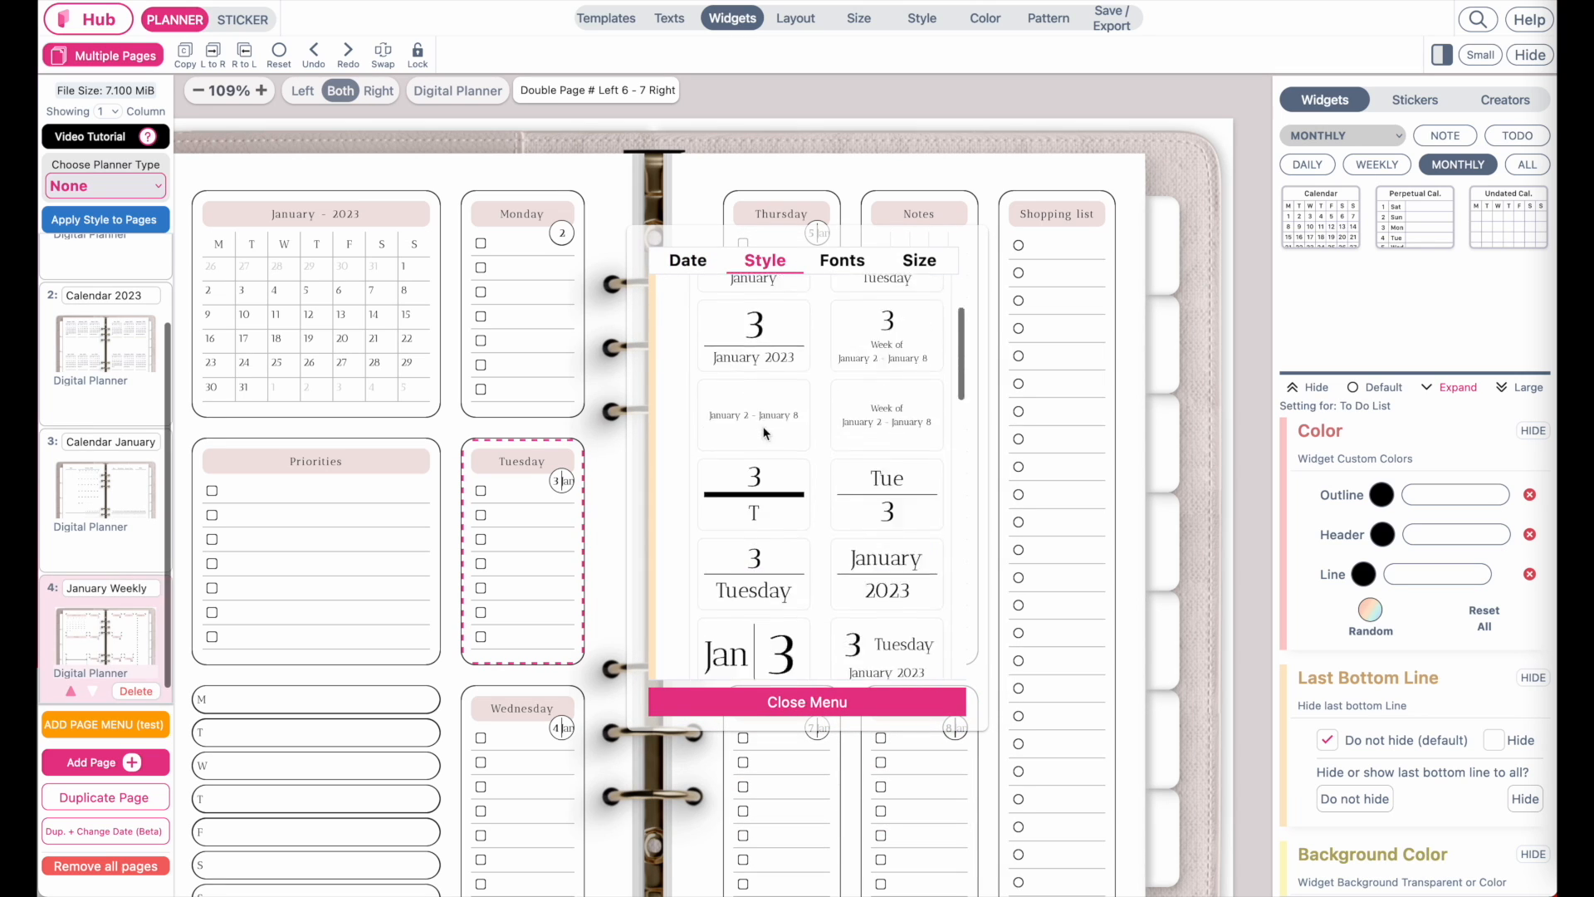
pyautogui.scroll(-4, 765, 431)
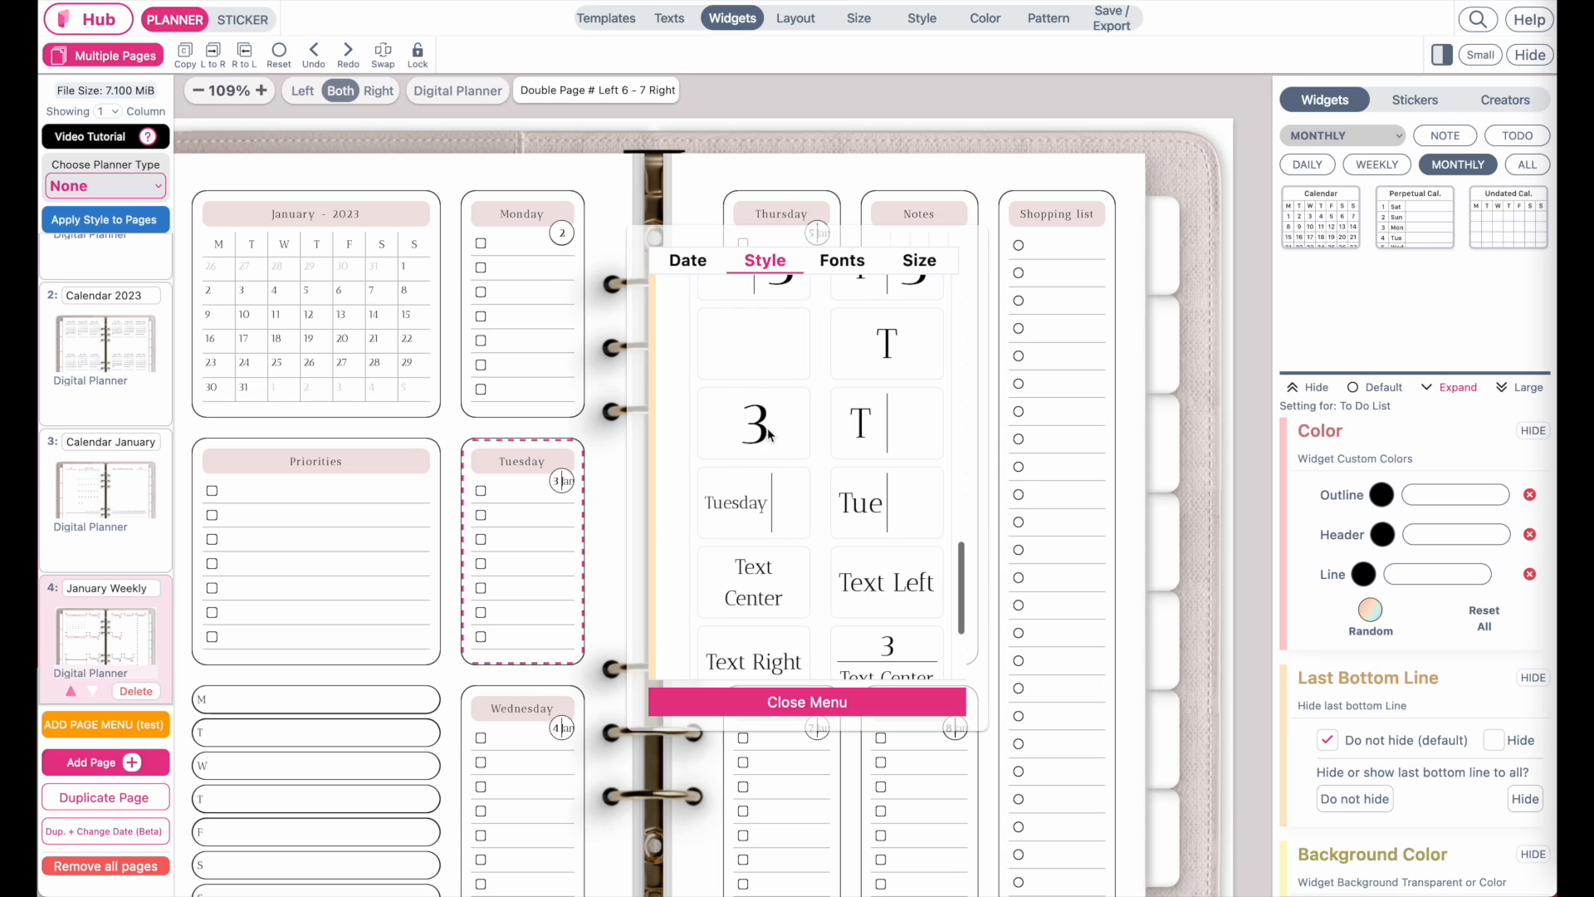
pyautogui.click(562, 729)
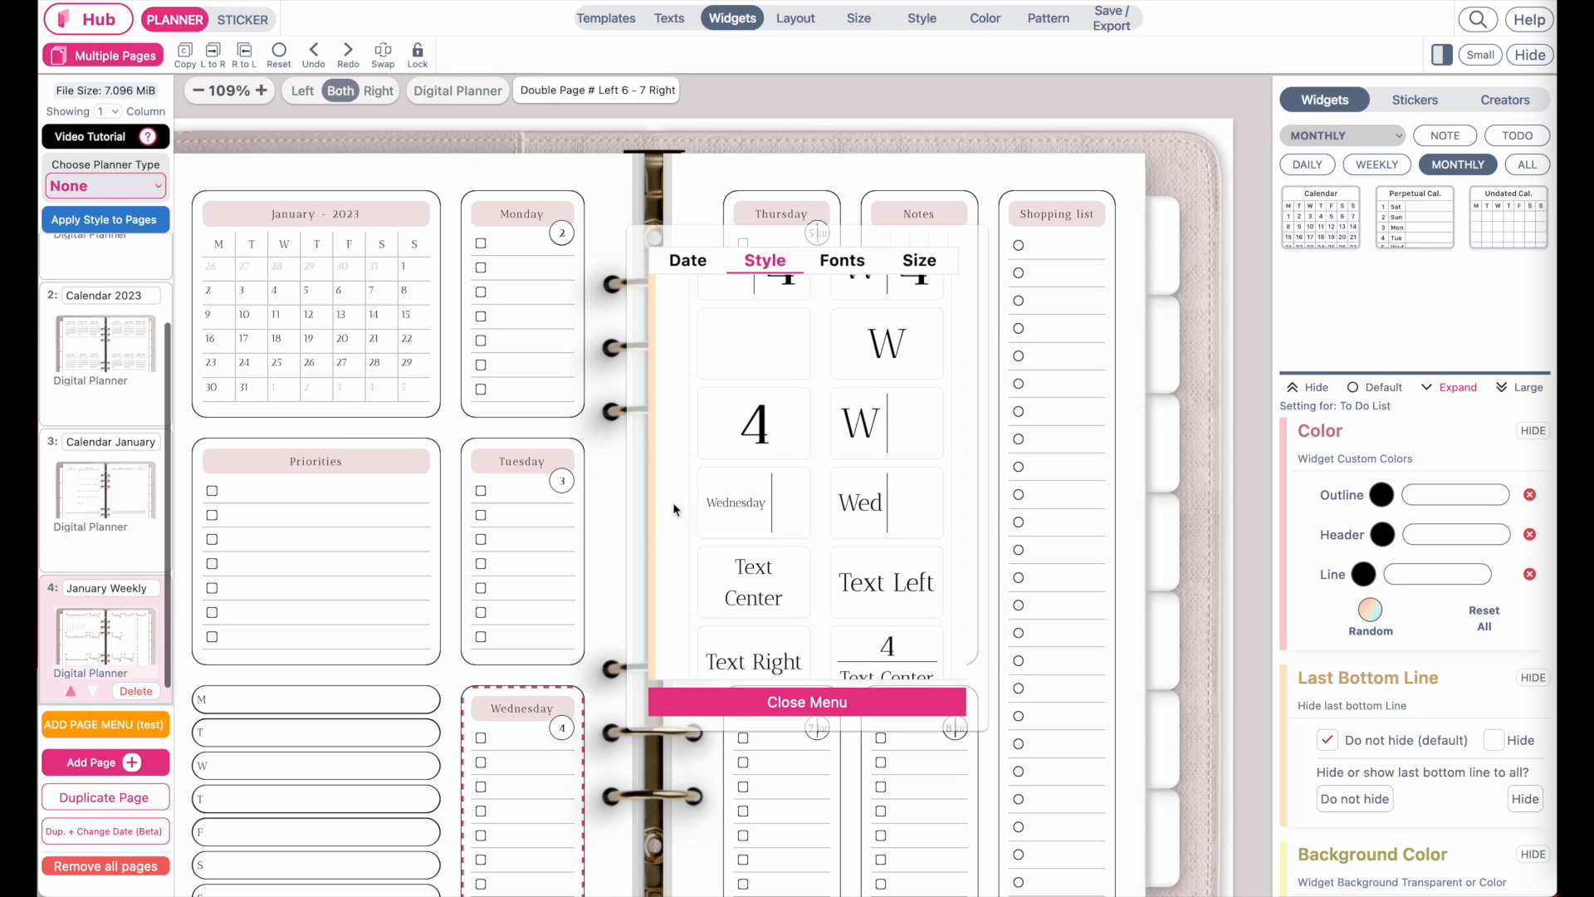
# Step: Give the Thursday, Friday, Saturday and Sunday date flags the day-number-only style, close the settings and deselect the widget
pyautogui.moveTo(644, 495); pyautogui.dragTo(914, 441)
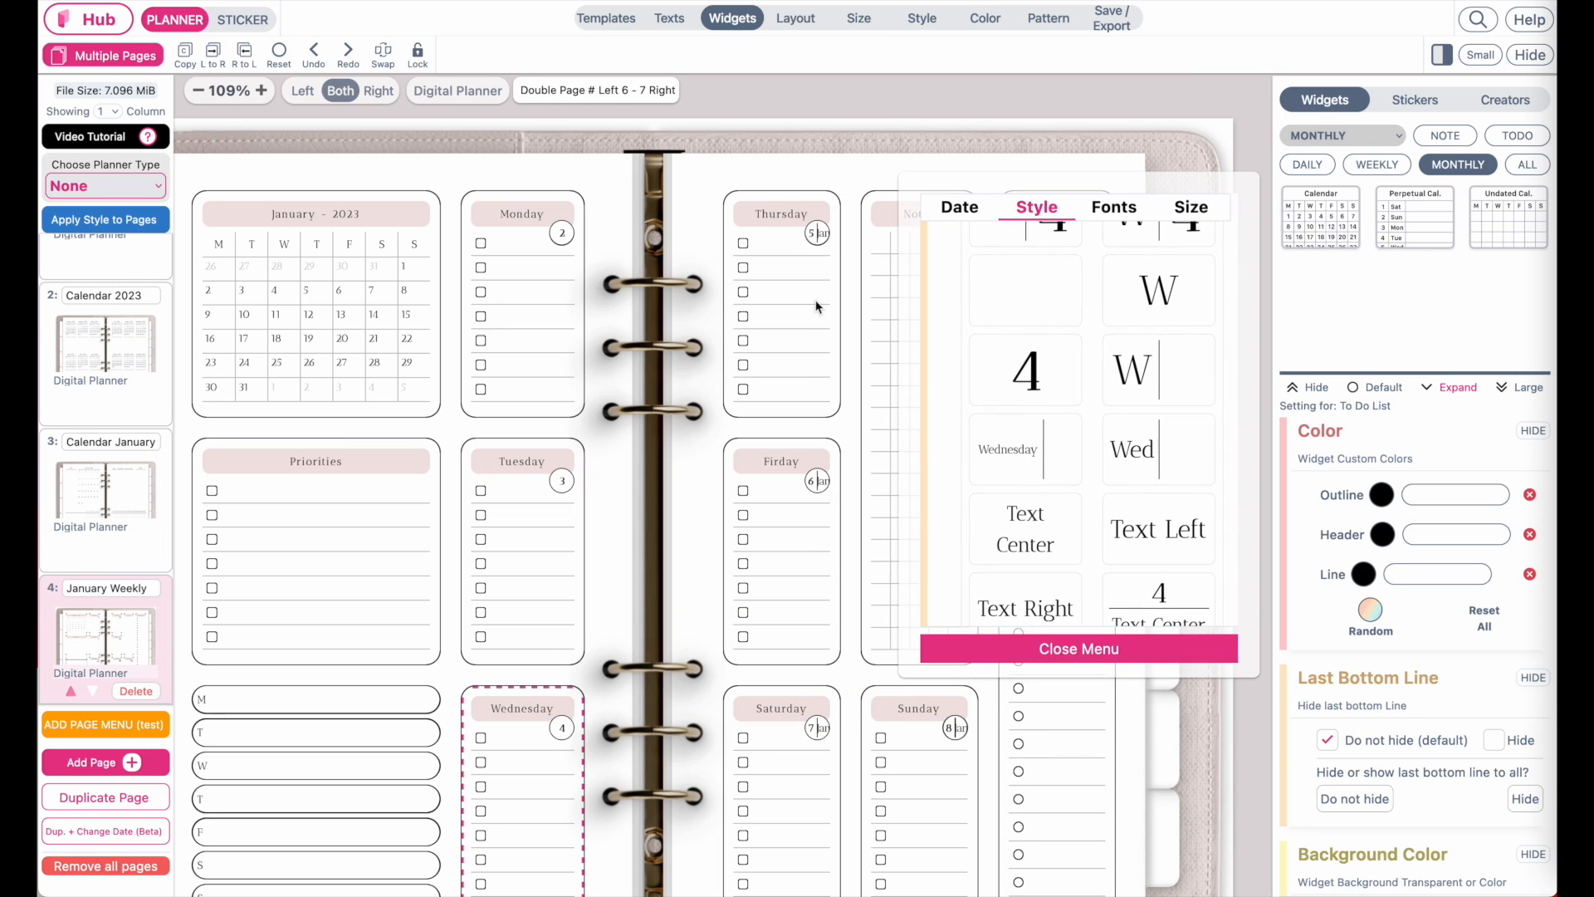
pyautogui.click(818, 236)
pyautogui.click(1046, 374)
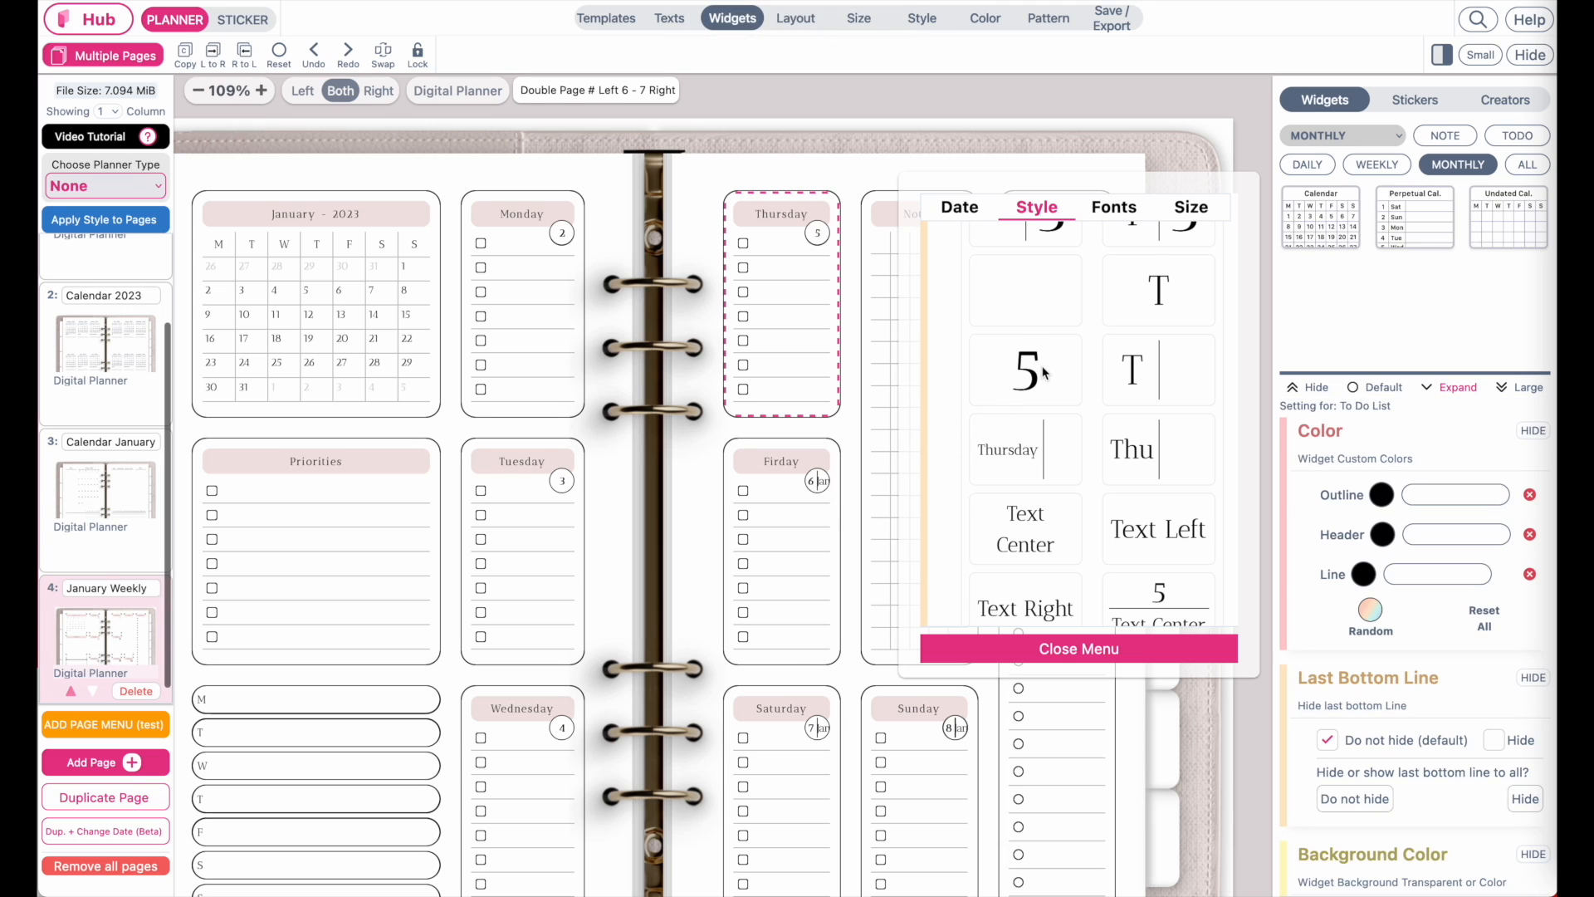
pyautogui.click(818, 482)
pyautogui.click(1050, 374)
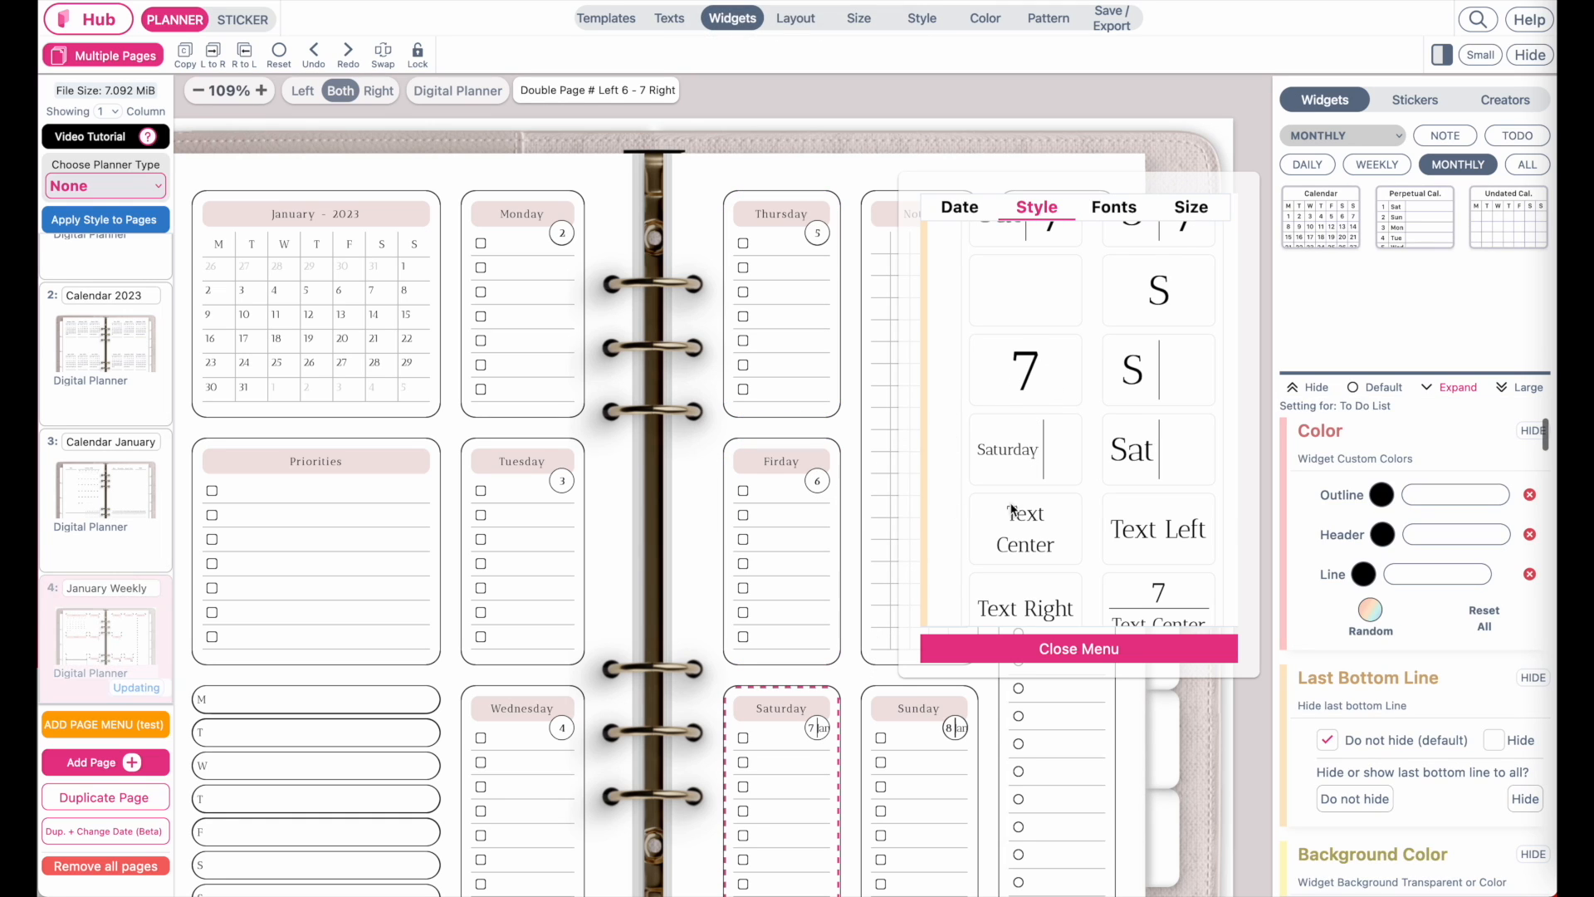
pyautogui.click(1028, 375)
pyautogui.click(997, 652)
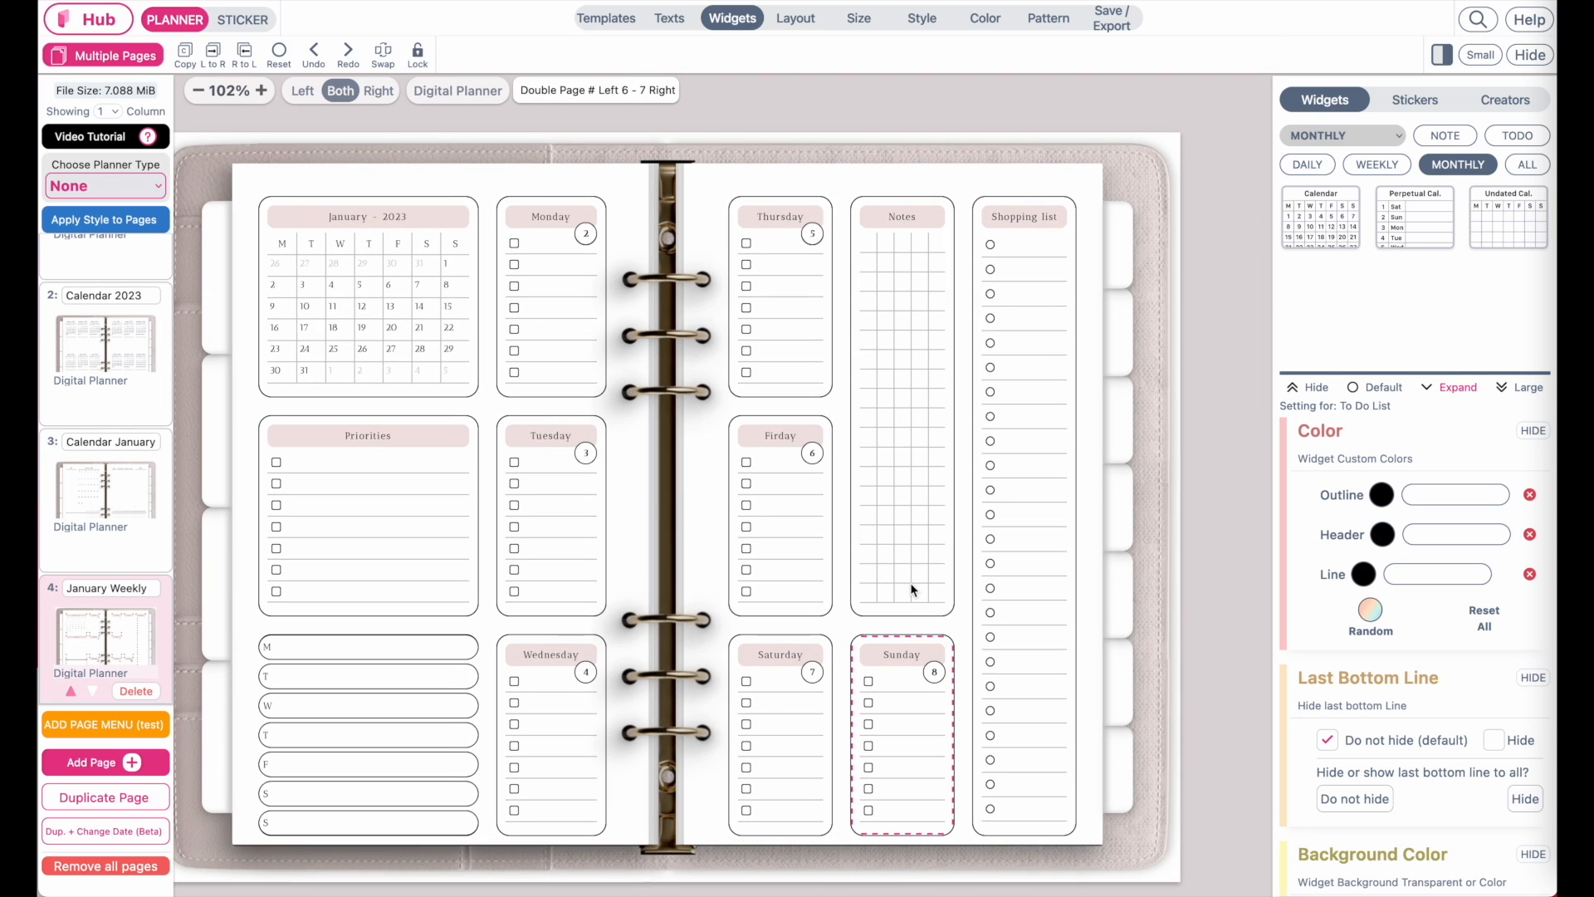
pyautogui.click(1026, 112)
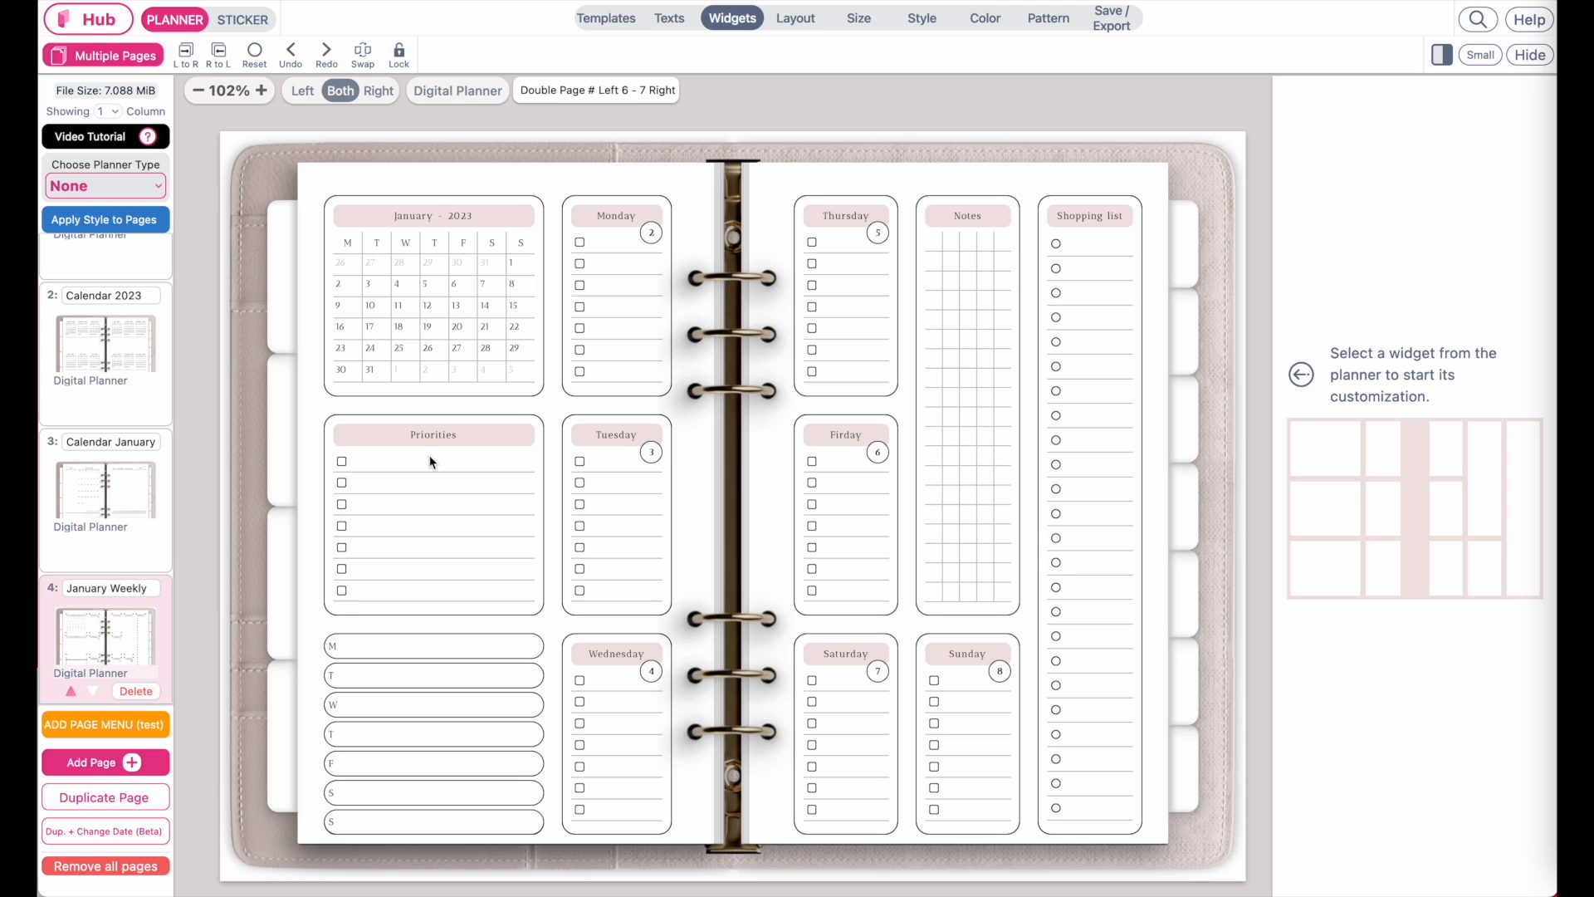
# Step: Reduce the gaps width between the January Weekly widgets to 0.066 inch in the planner layout settings
pyautogui.scroll(5, 439, 421)
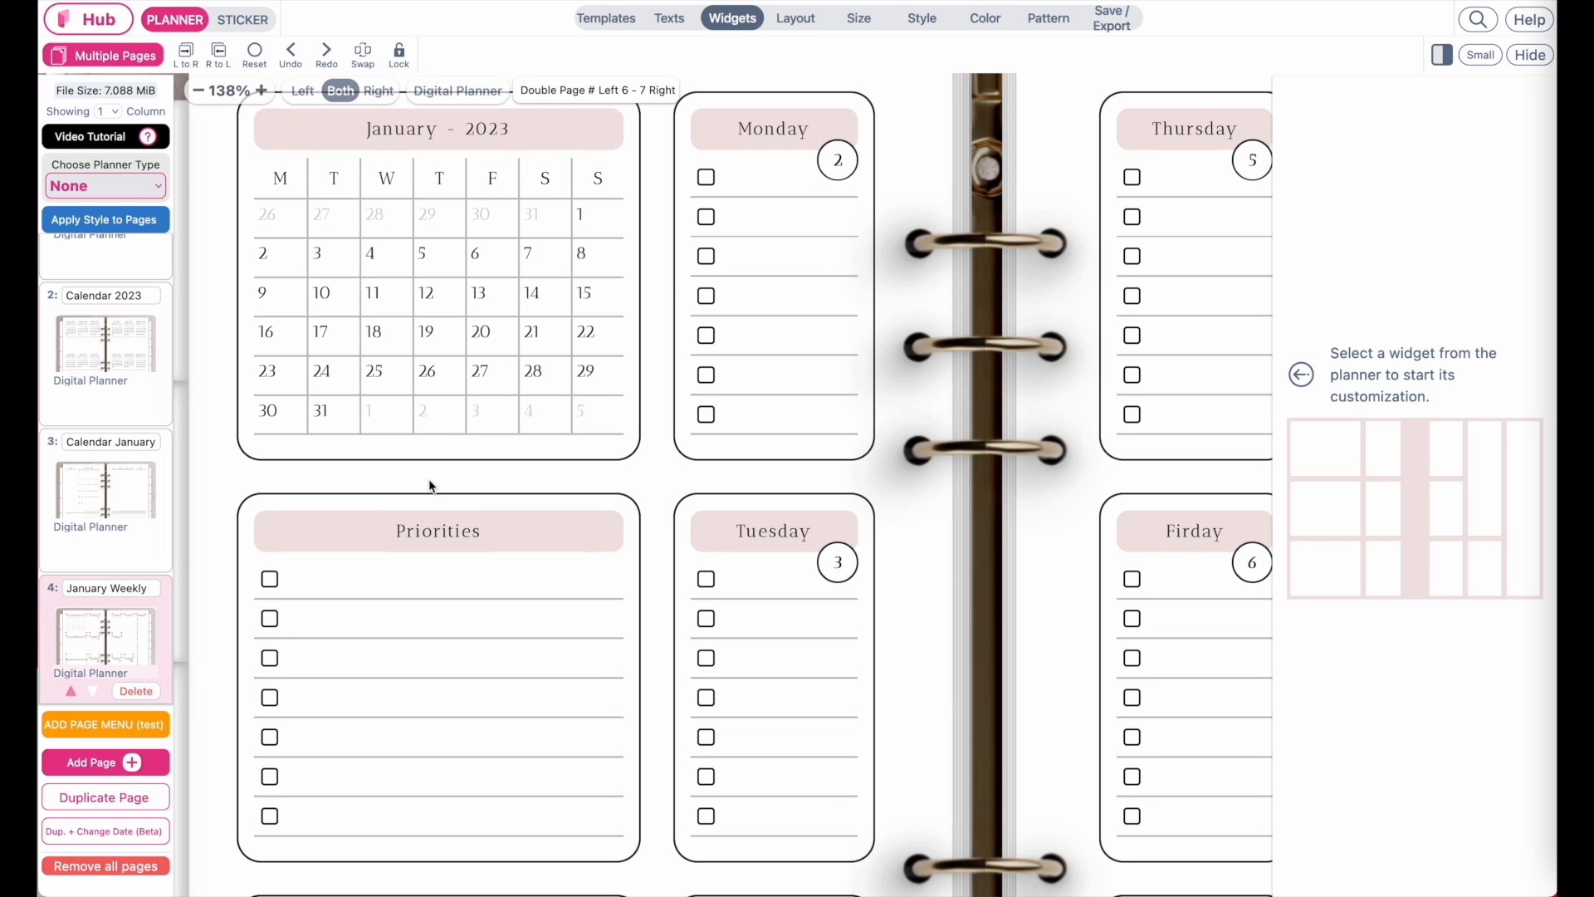
pyautogui.scroll(-4, 615, 455)
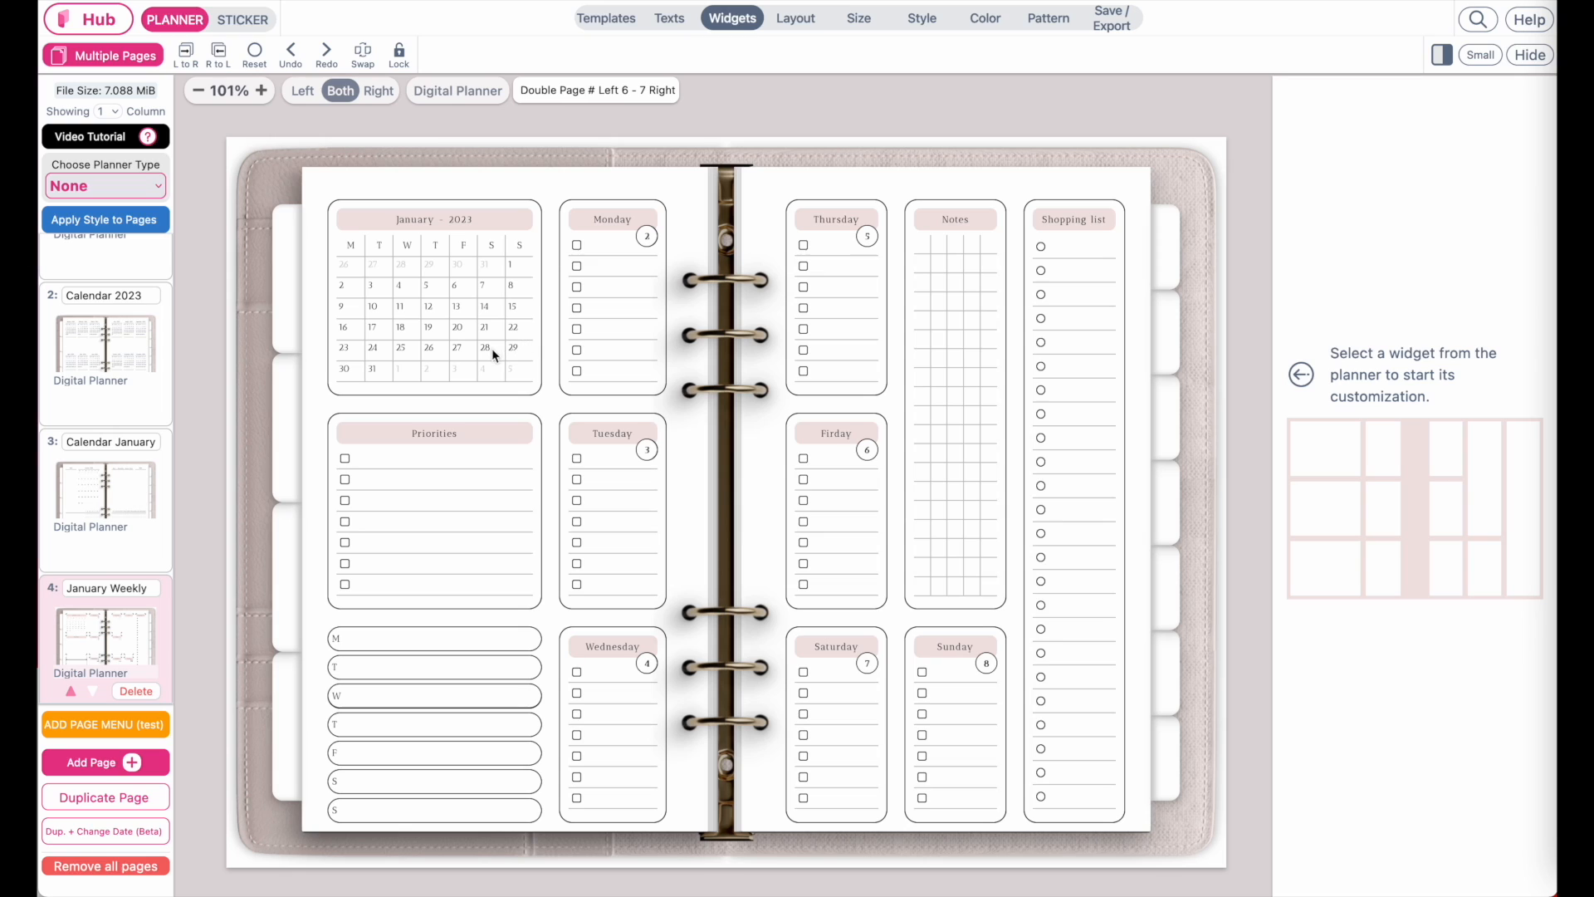
pyautogui.click(798, 22)
pyautogui.click(638, 56)
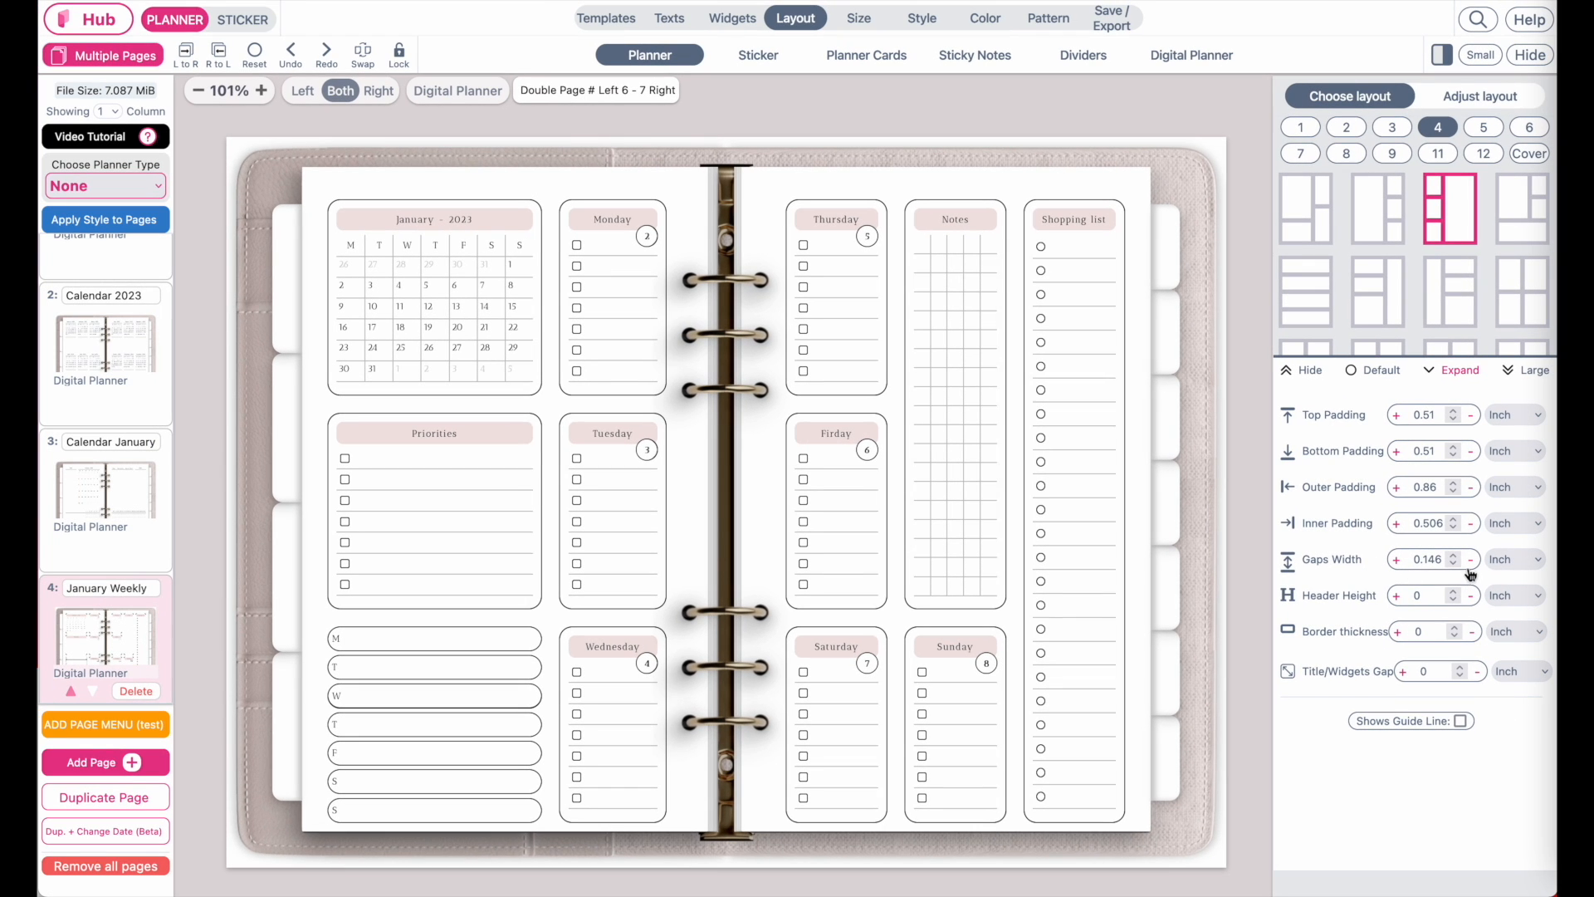
pyautogui.click(1472, 571)
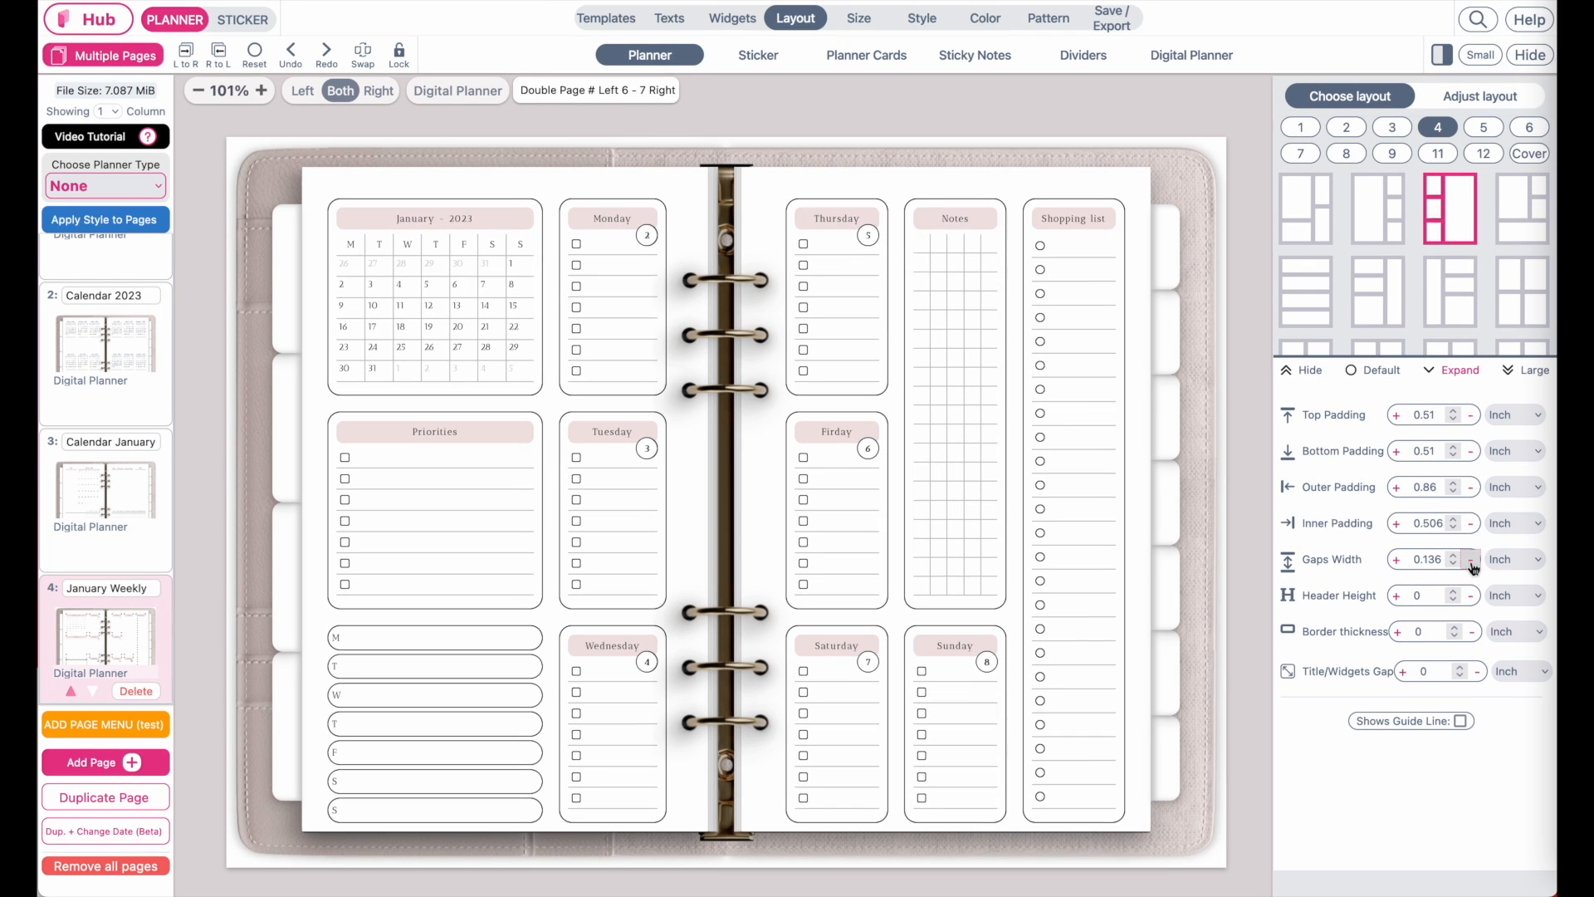
pyautogui.click(1471, 571)
pyautogui.click(1472, 572)
pyautogui.click(1473, 570)
pyautogui.click(1472, 570)
pyautogui.click(1473, 568)
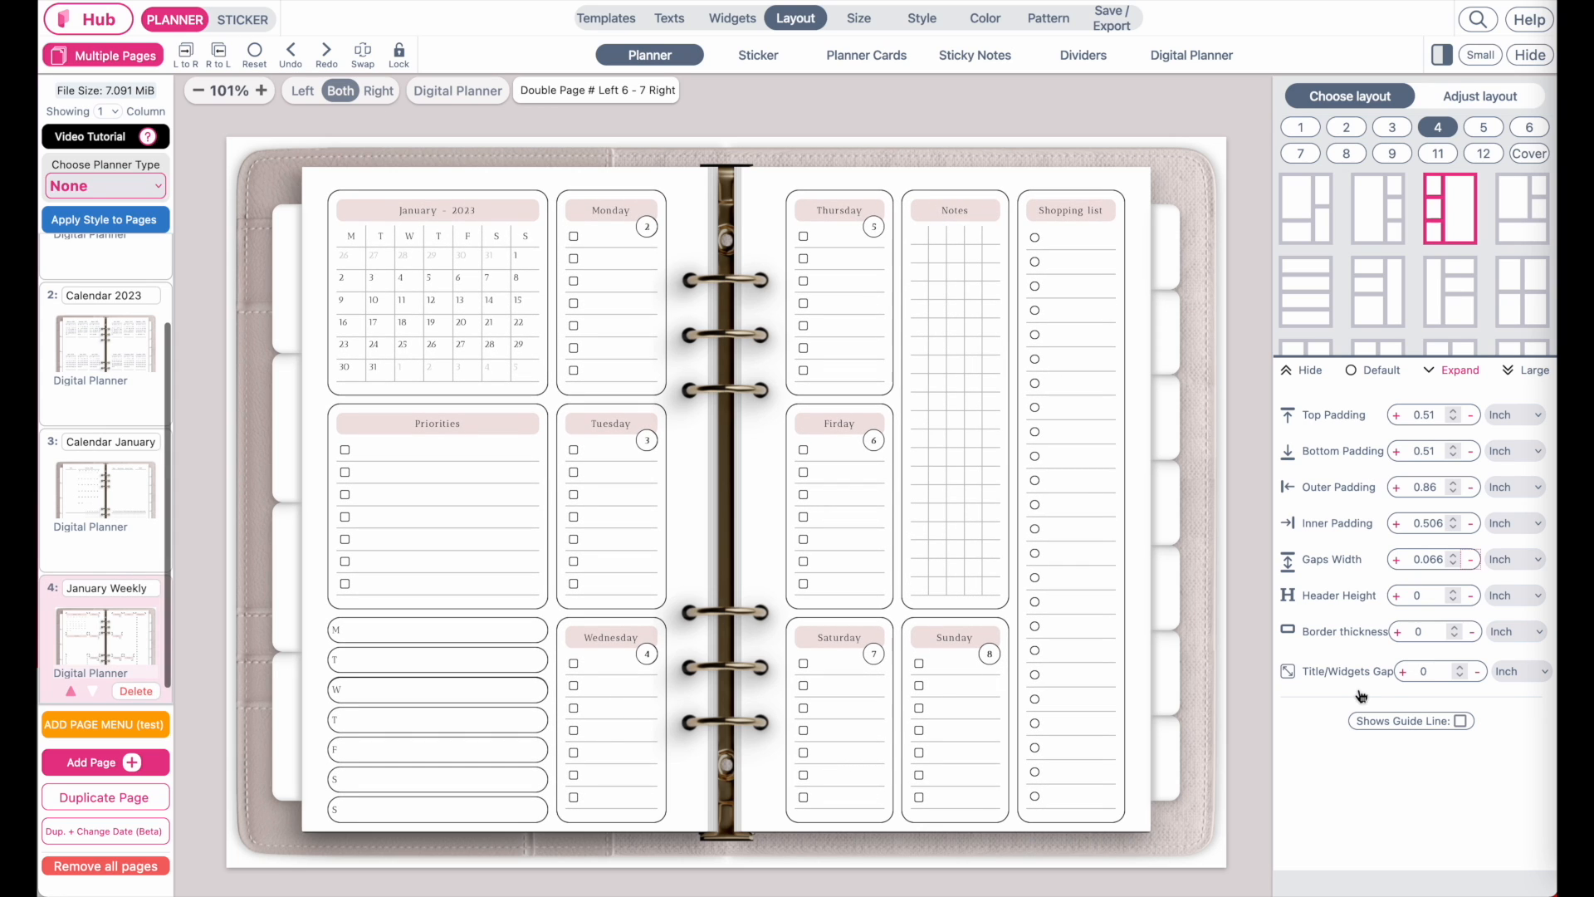
# Step: Increase the bottom padding of the January Weekly pages to 0.62 inch
pyautogui.scroll(-1, 534, 723)
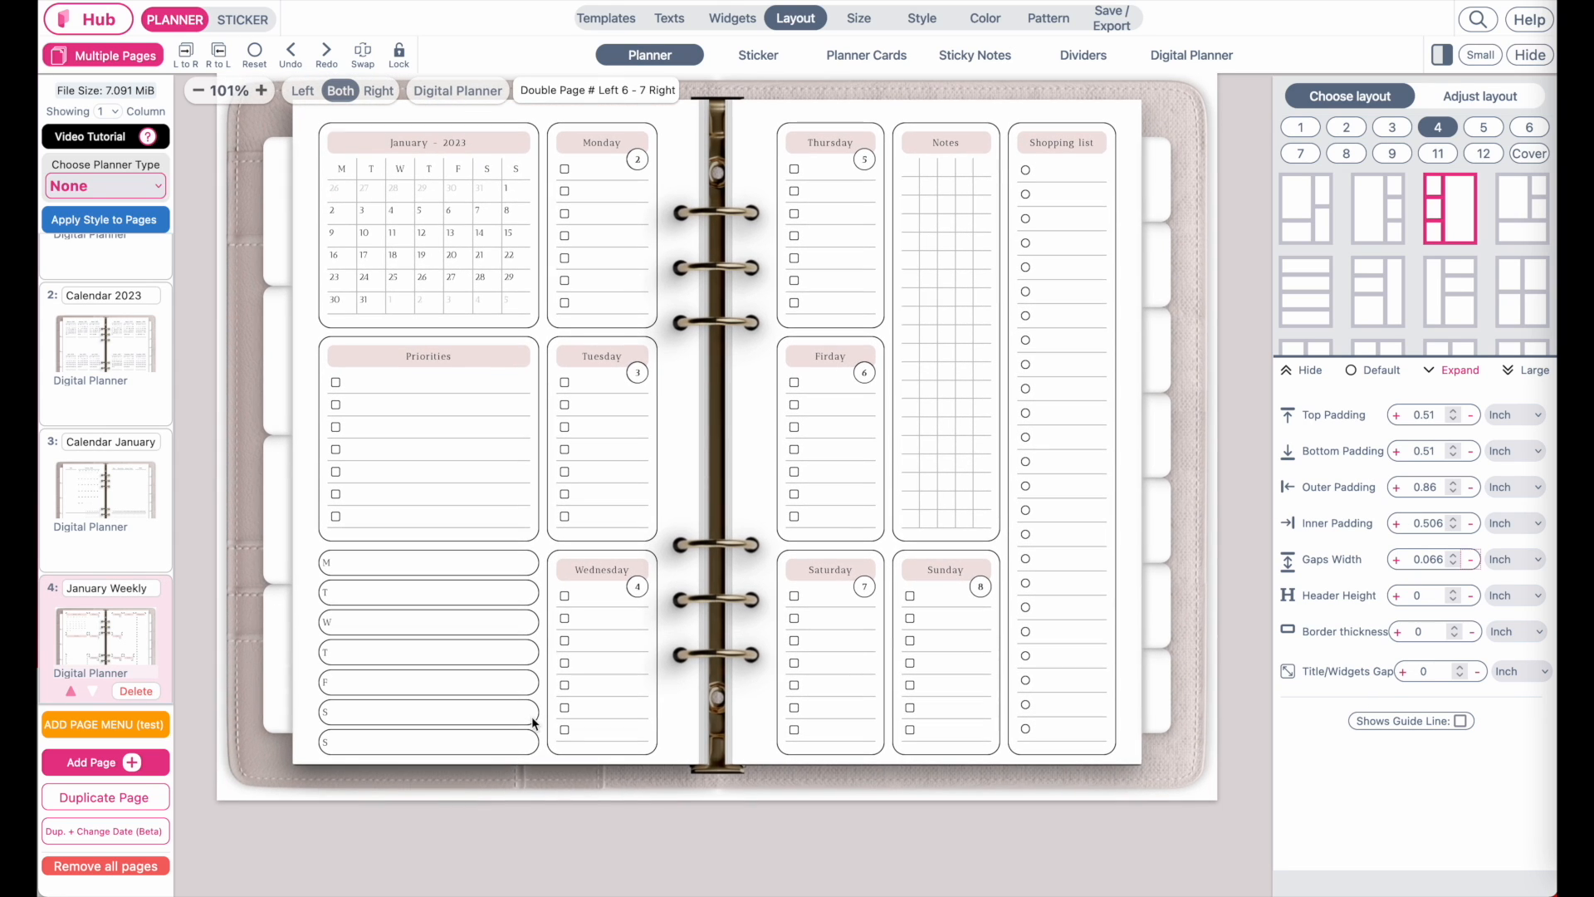
pyautogui.click(1396, 453)
pyautogui.click(1396, 453)
pyautogui.click(1396, 453)
pyautogui.click(1396, 453)
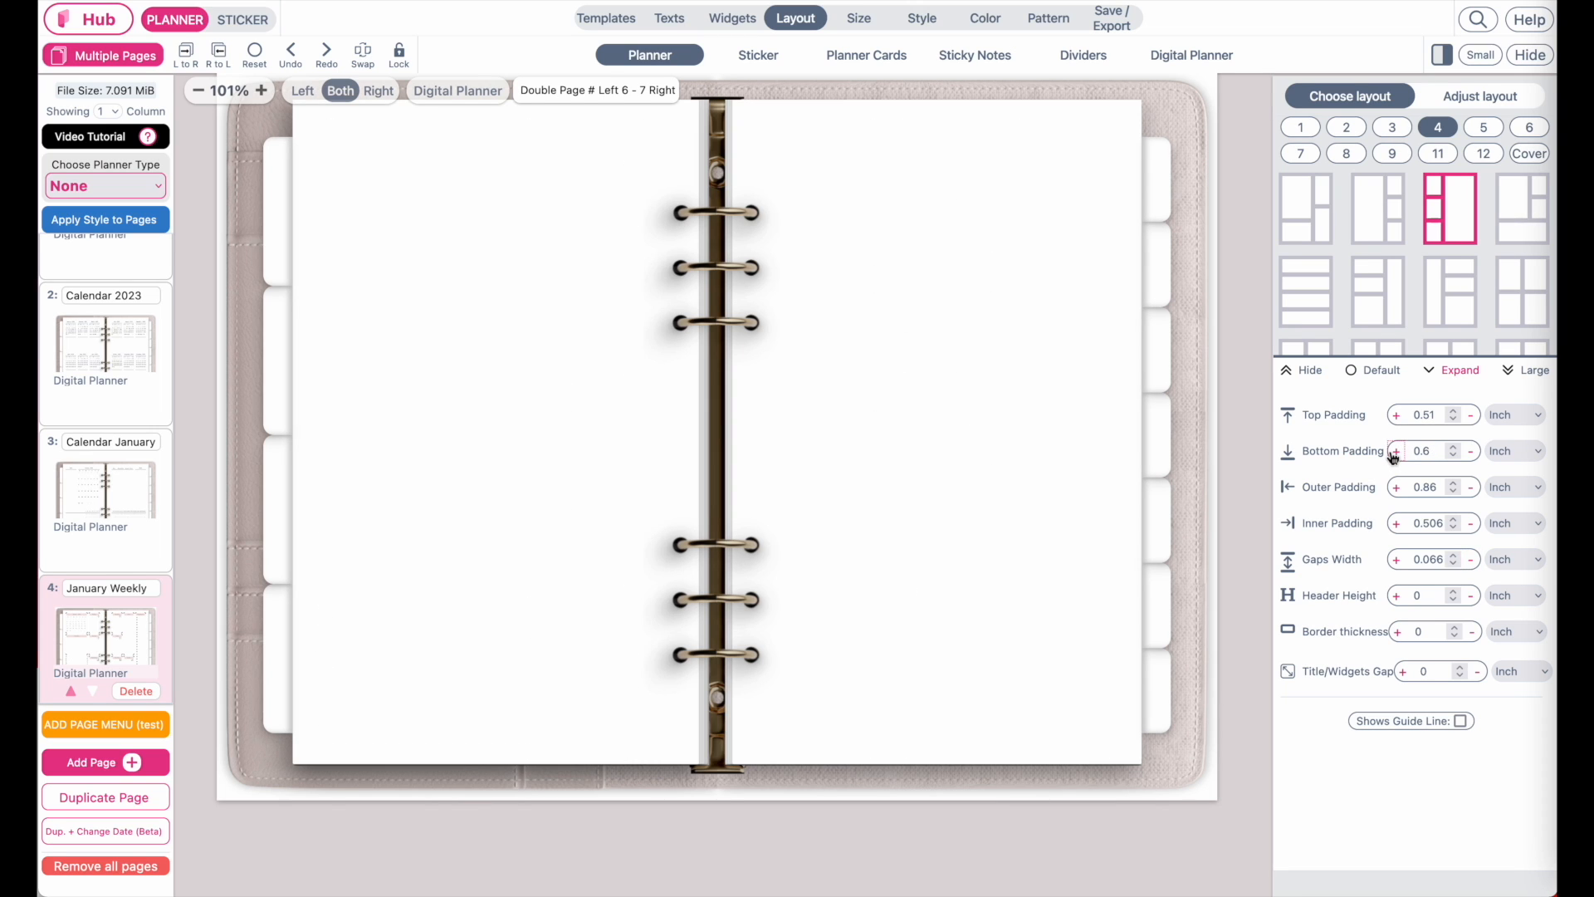
pyautogui.click(1396, 453)
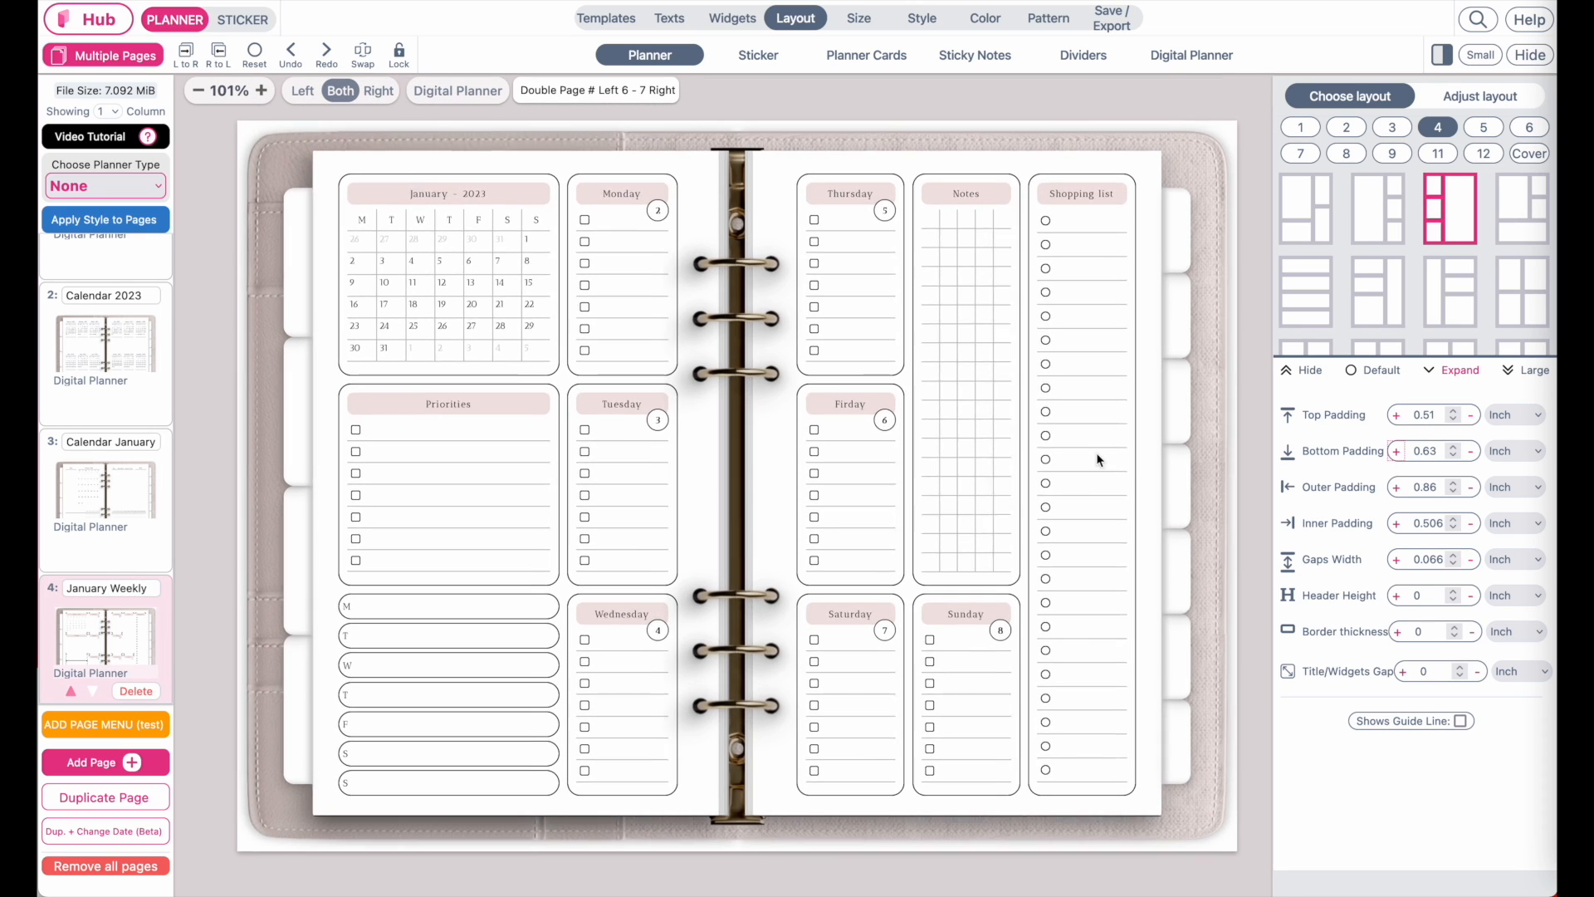
pyautogui.click(1470, 453)
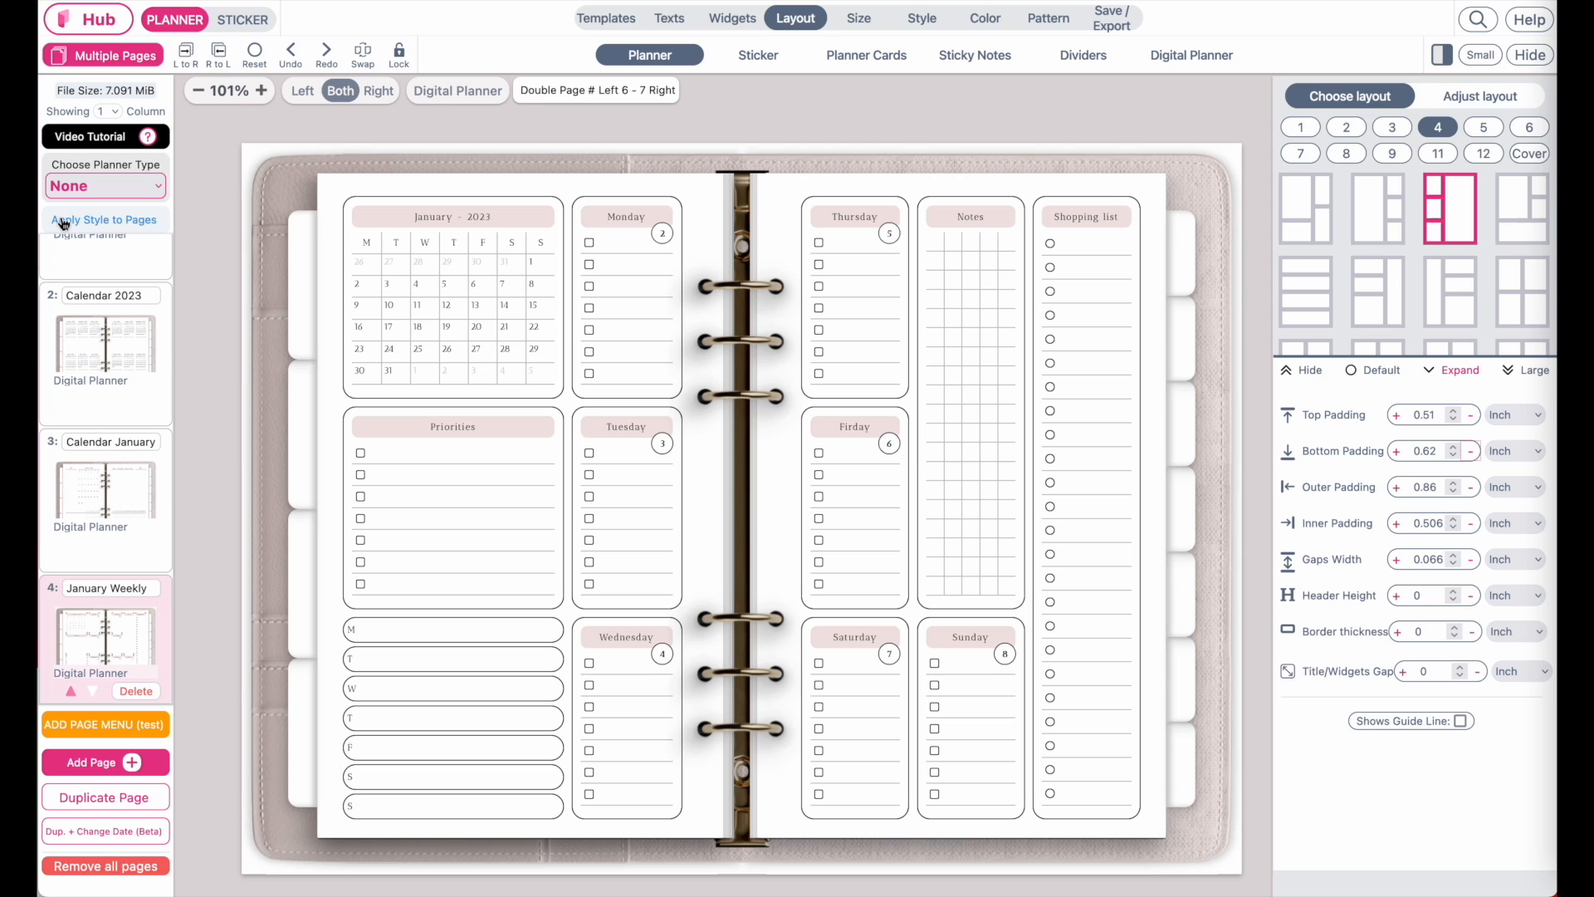
# Step: Apply the January Weekly page's font family, font size, styling, colors and margins to all pages
pyautogui.click(122, 224)
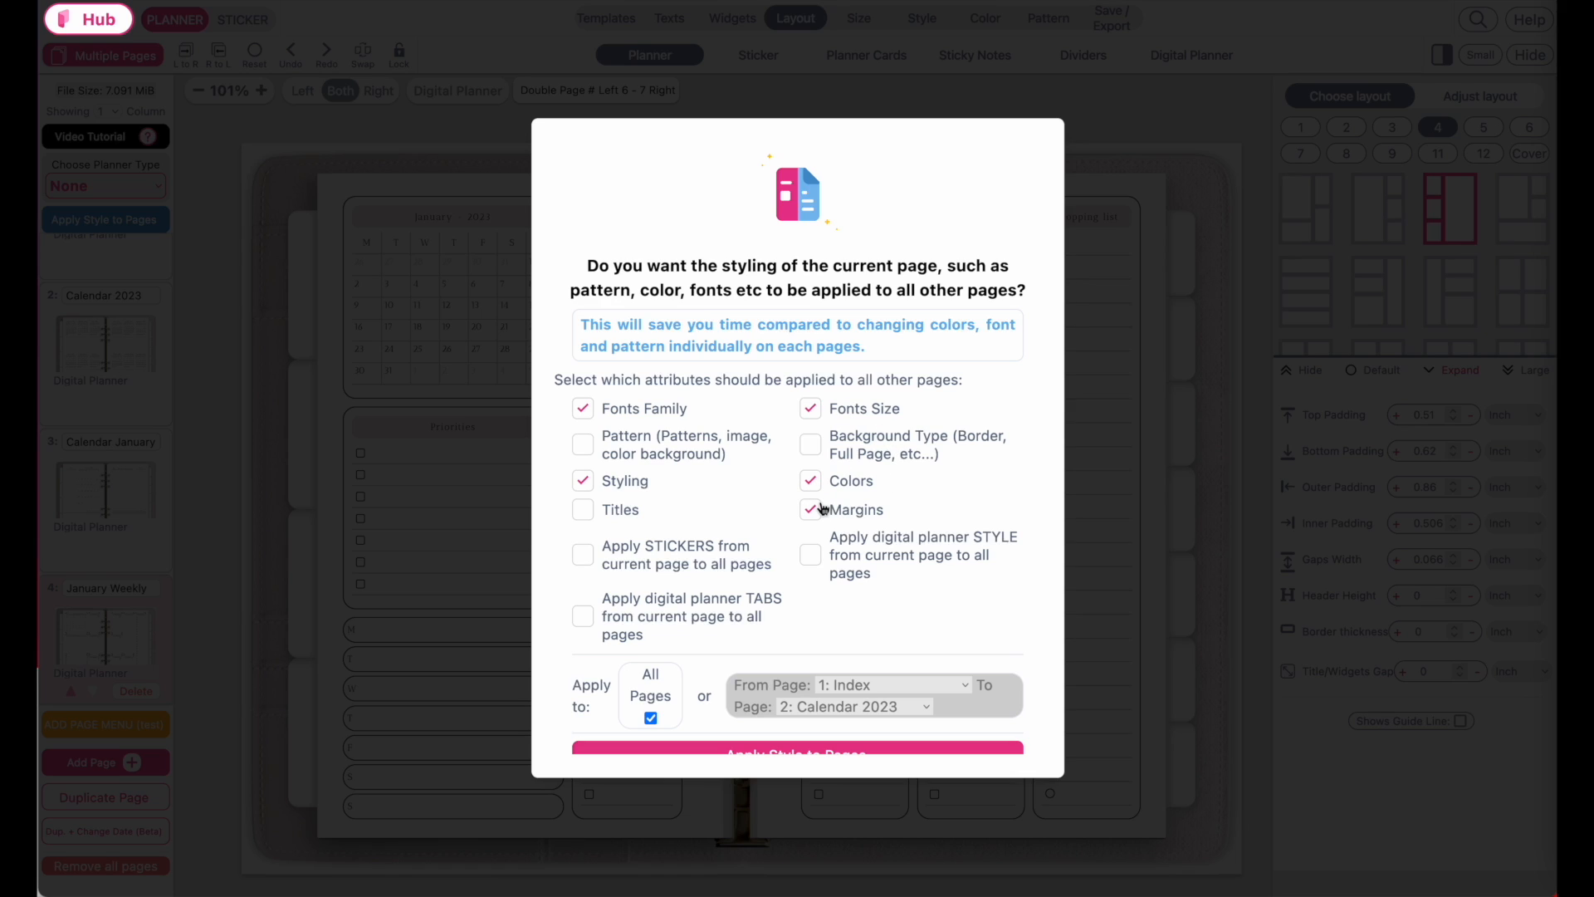
pyautogui.scroll(-1, 712, 612)
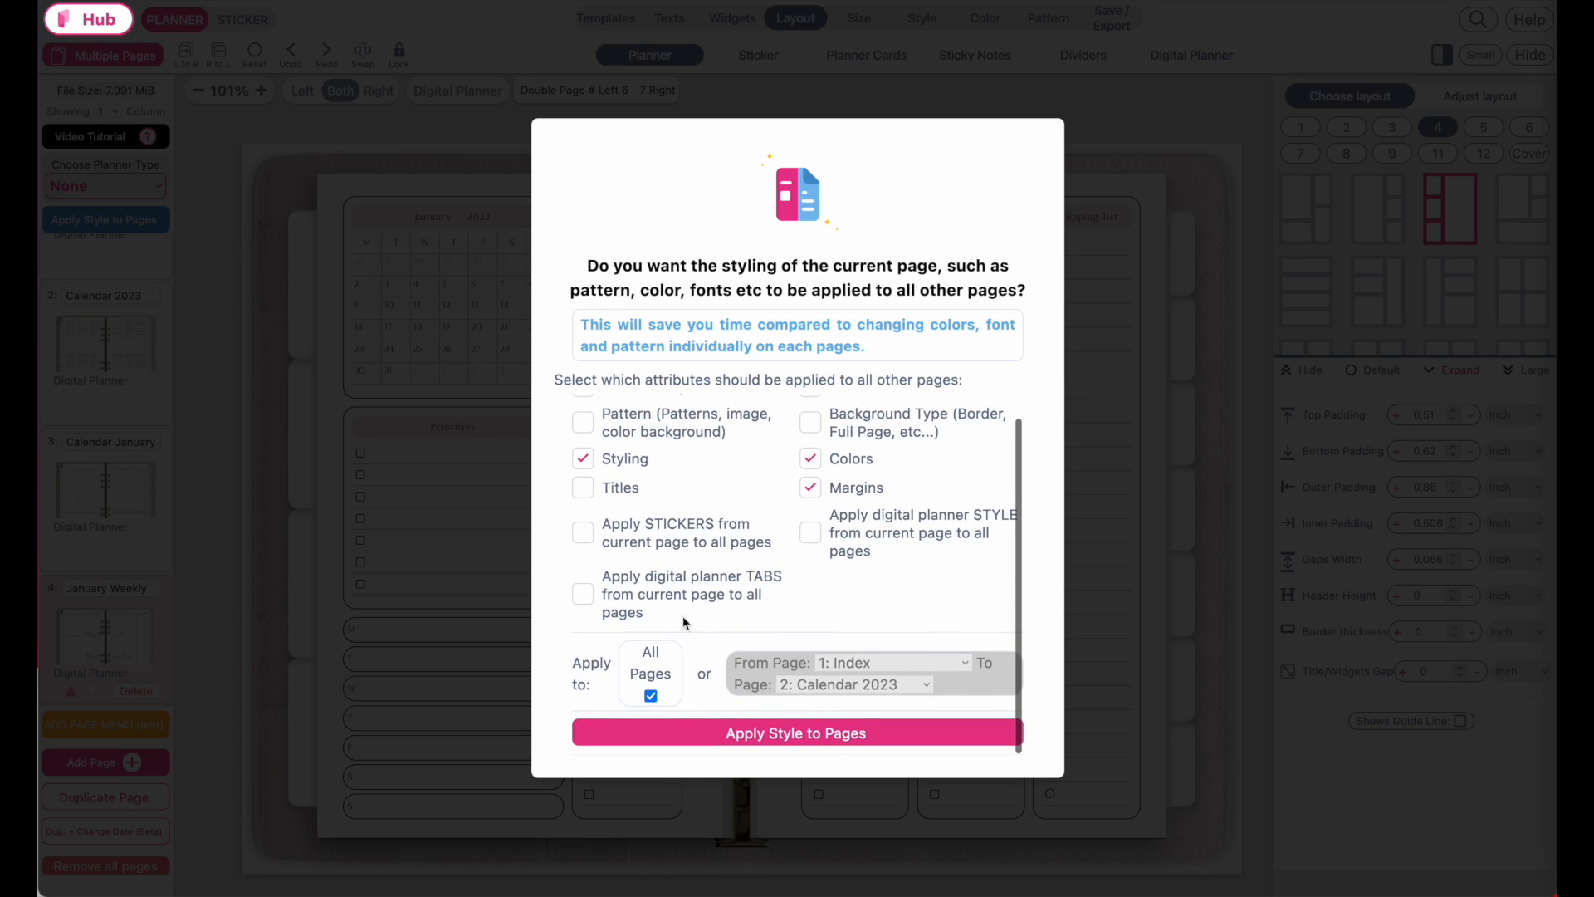
pyautogui.click(847, 742)
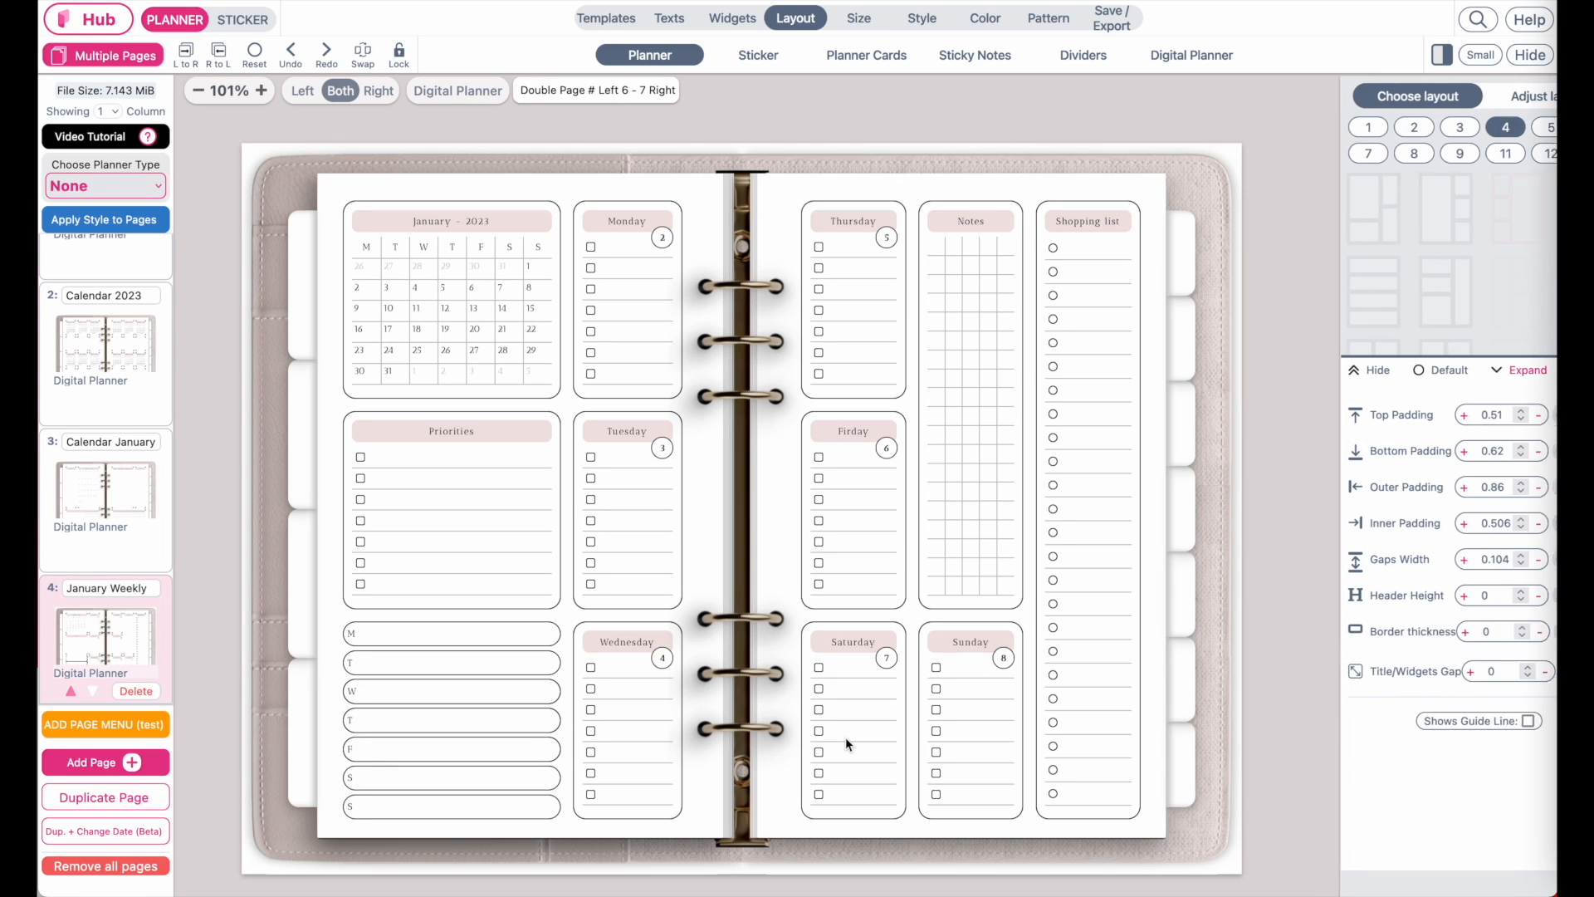
# Step: Review the applied style on the Calendar January, Calendar 2023 and Index pages
pyautogui.click(67, 517)
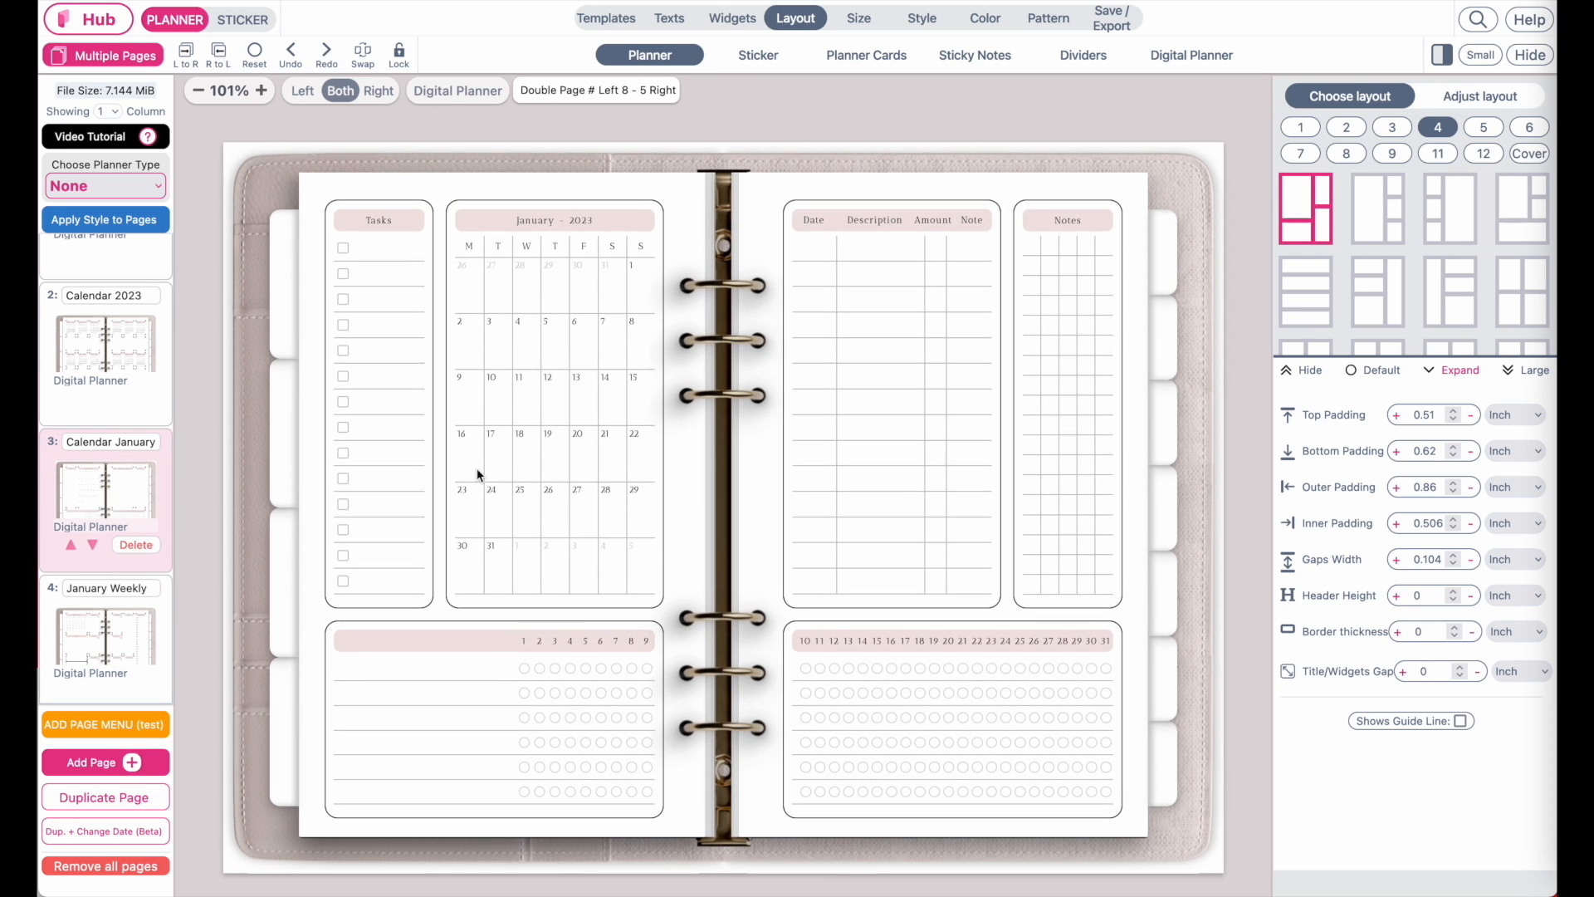
pyautogui.scroll(2, 150, 409)
pyautogui.click(113, 446)
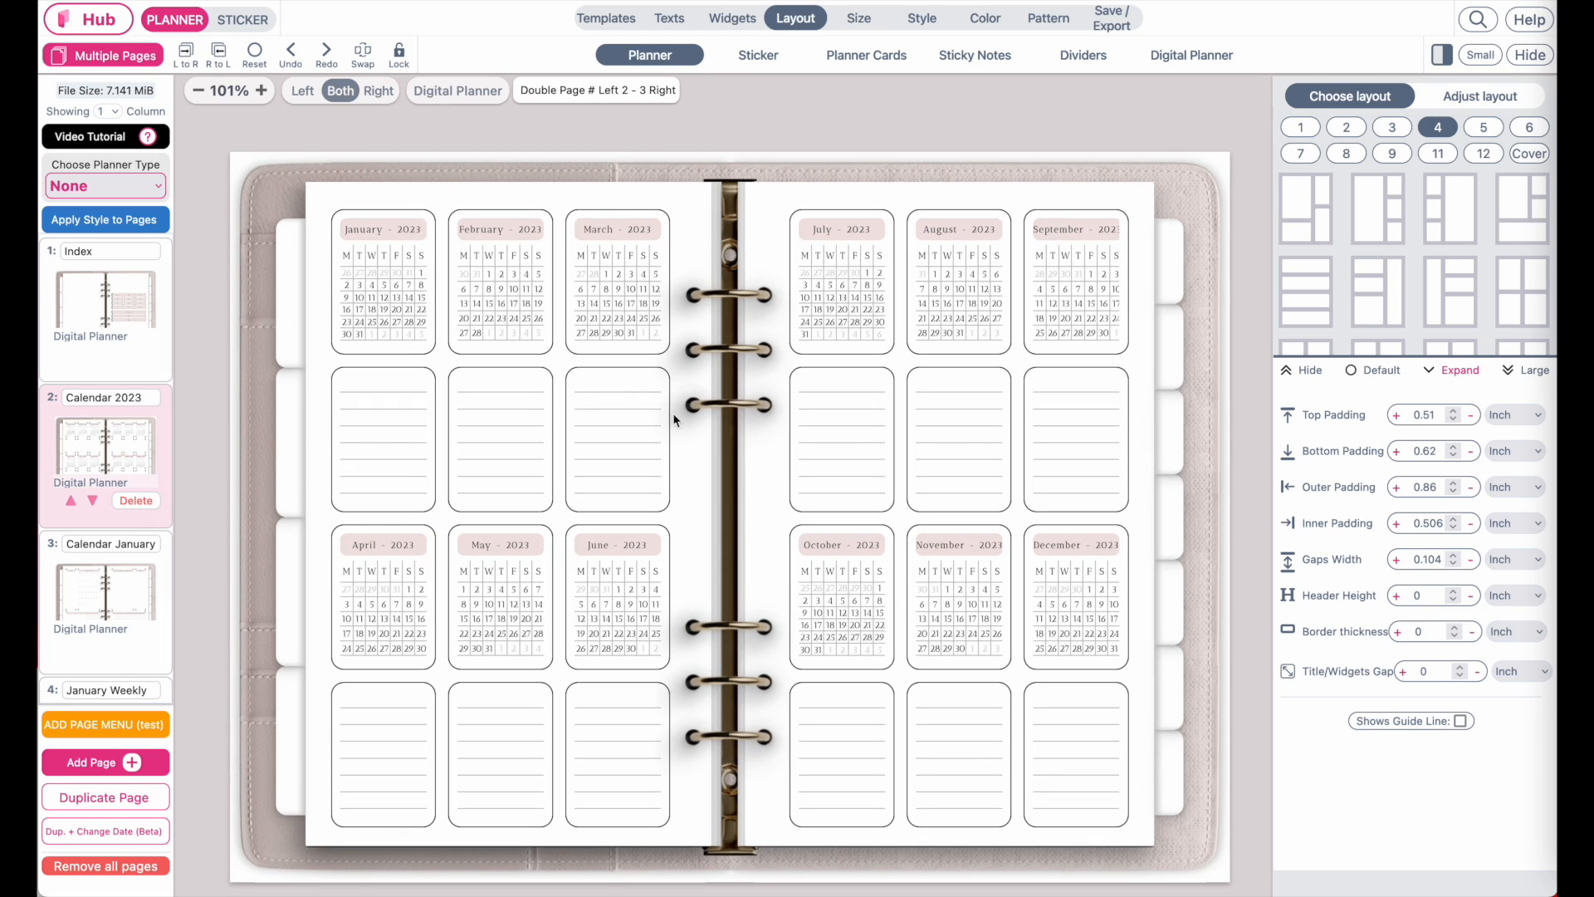
pyautogui.click(74, 332)
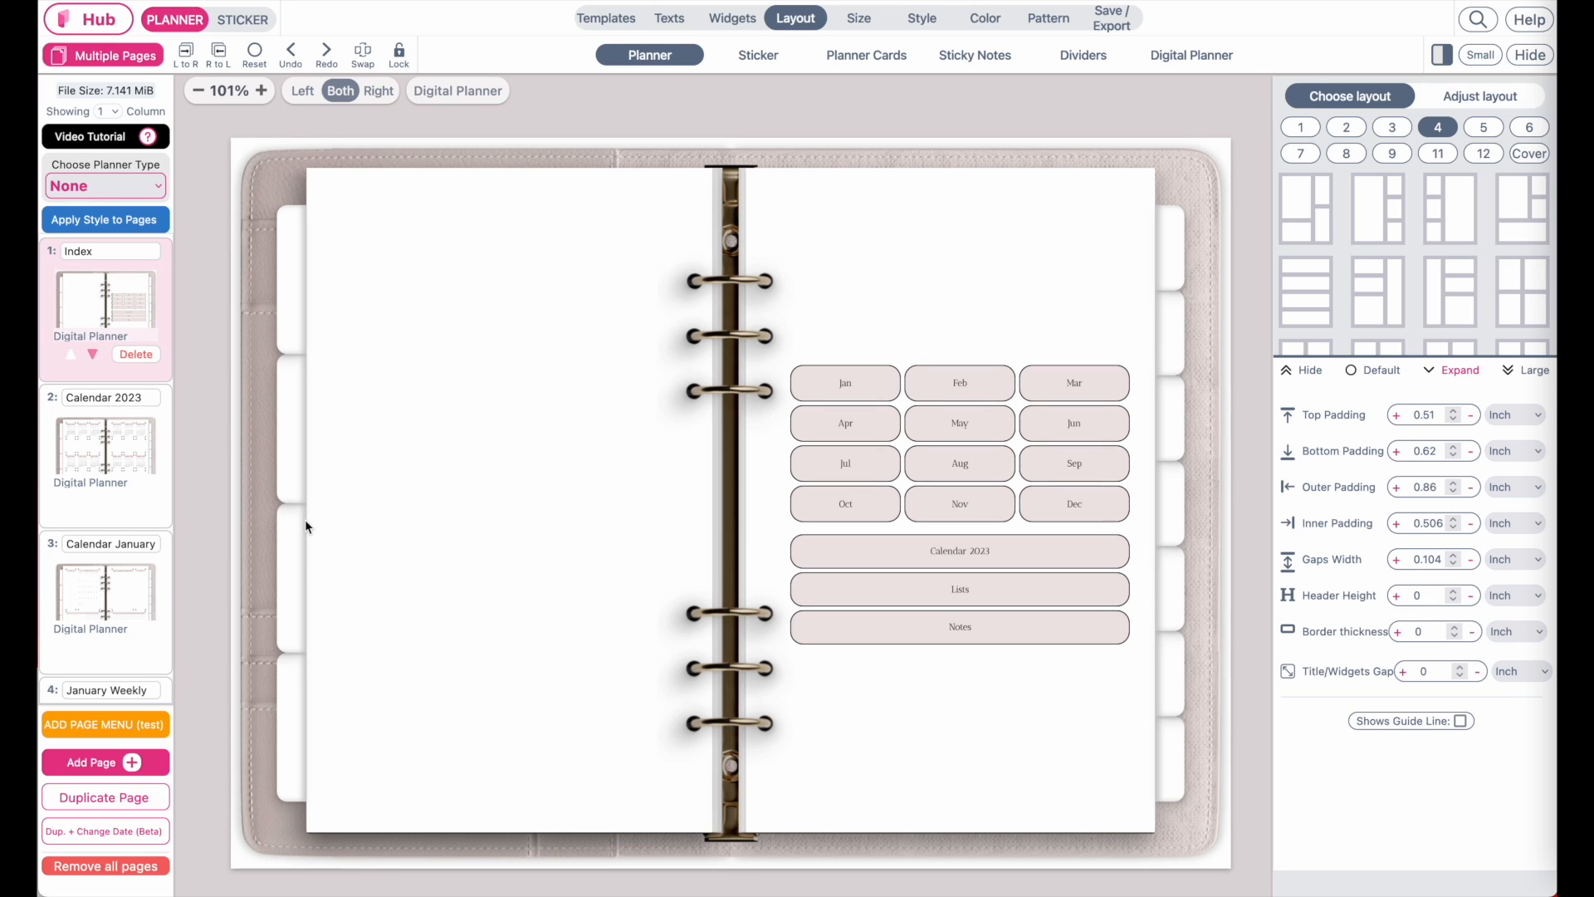
pyautogui.click(69, 437)
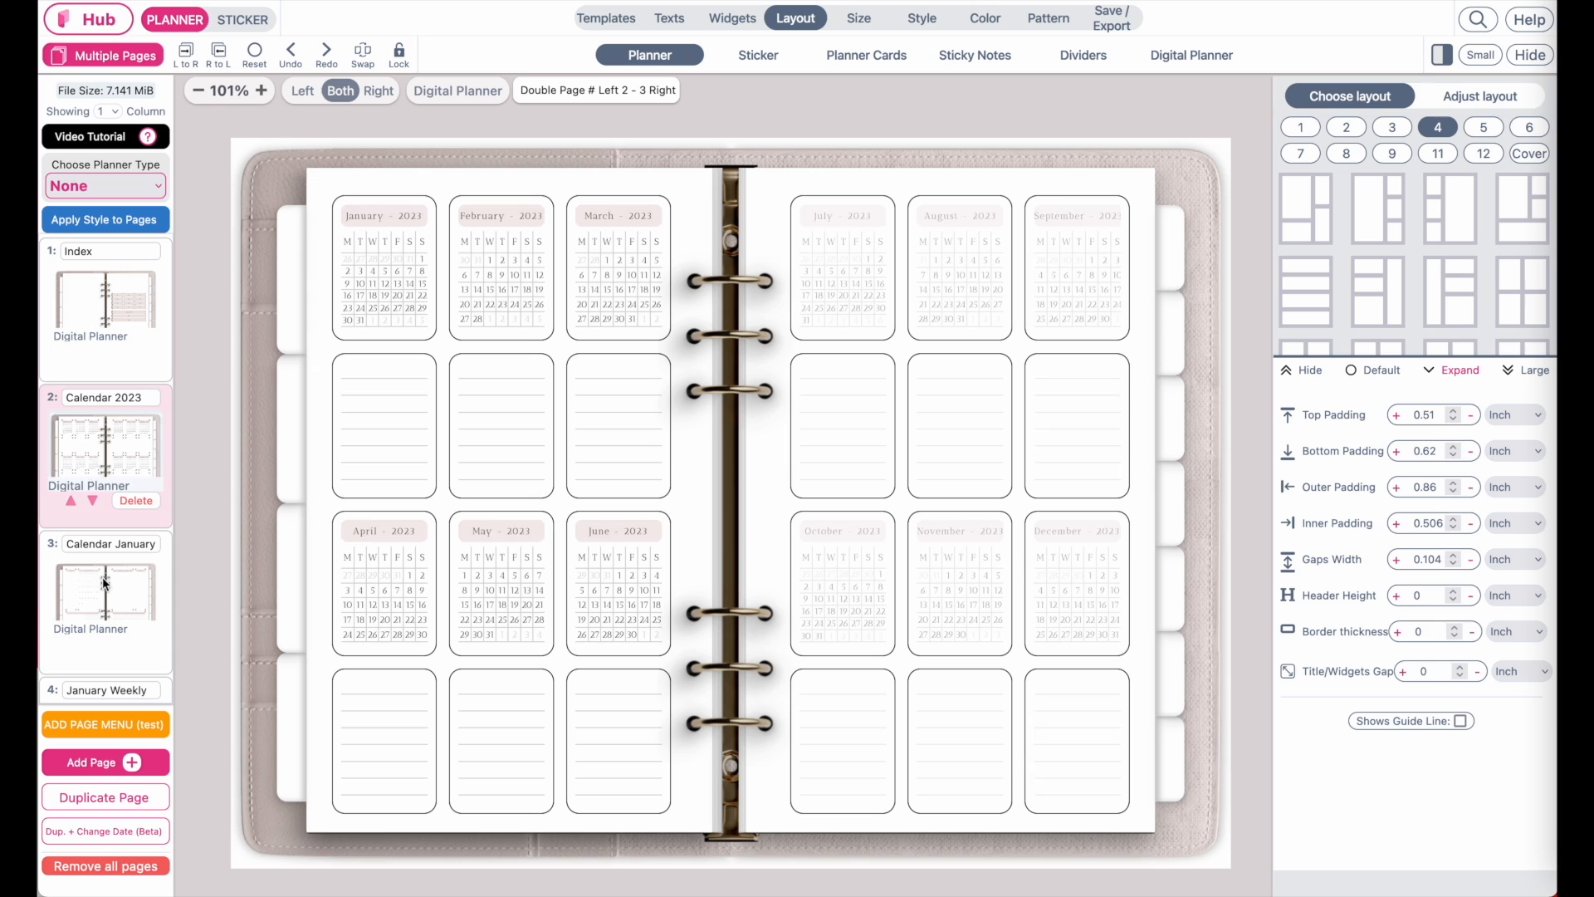
pyautogui.click(103, 600)
pyautogui.scroll(-2, 105, 605)
# Step: Duplicate the January Weekly page with its dates changed to the week of 9 to 15 January, and return to the original page
pyautogui.click(95, 637)
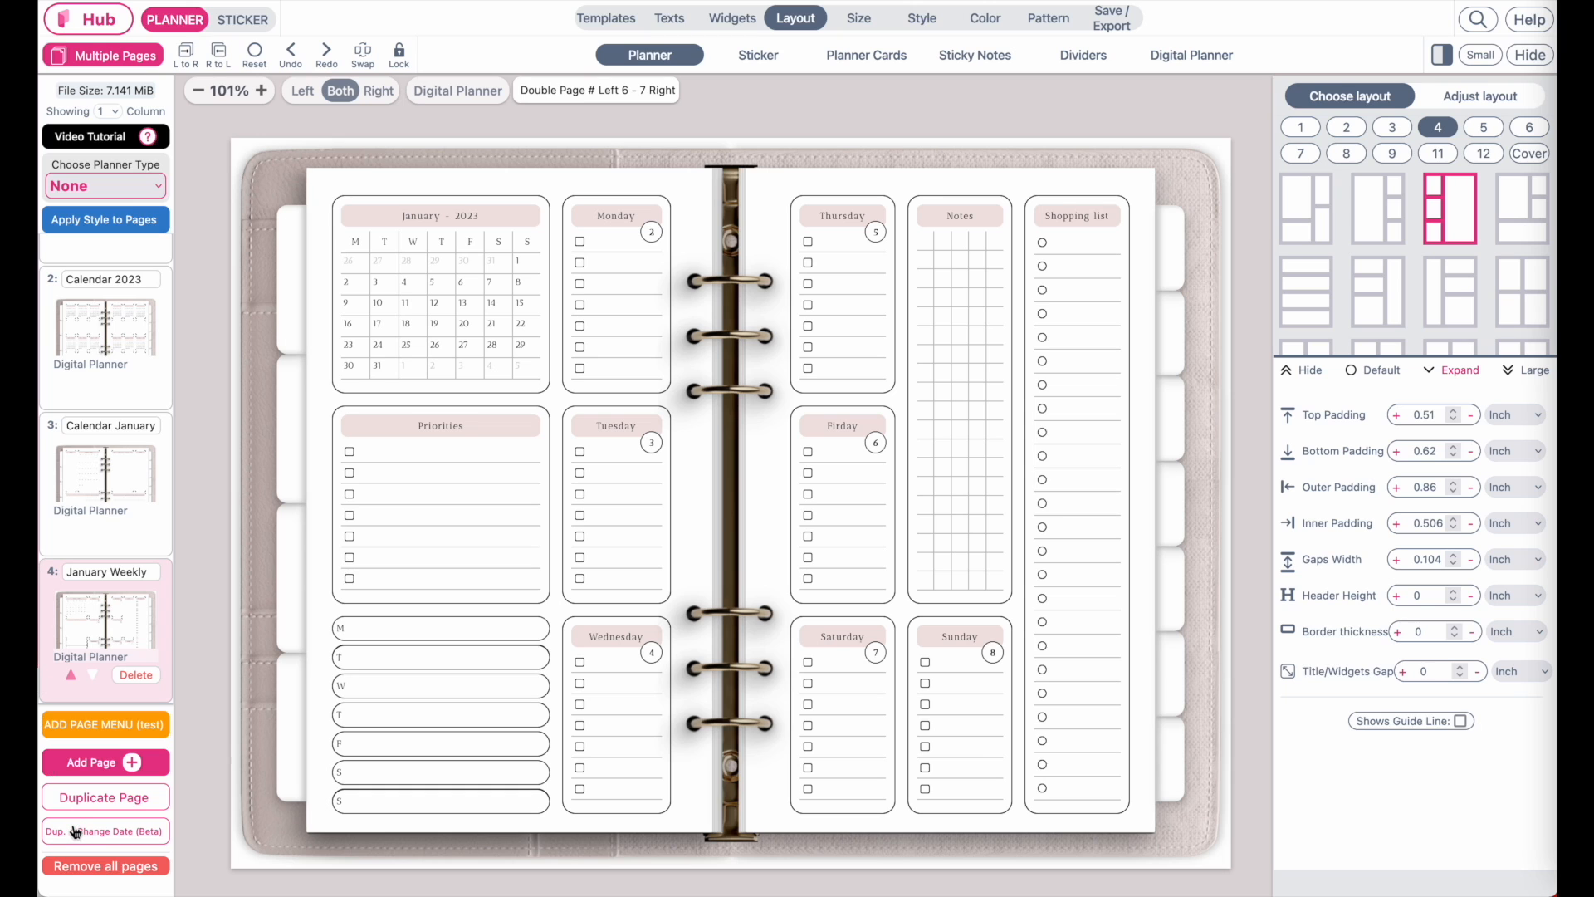
pyautogui.hscroll(-3, 75, 832)
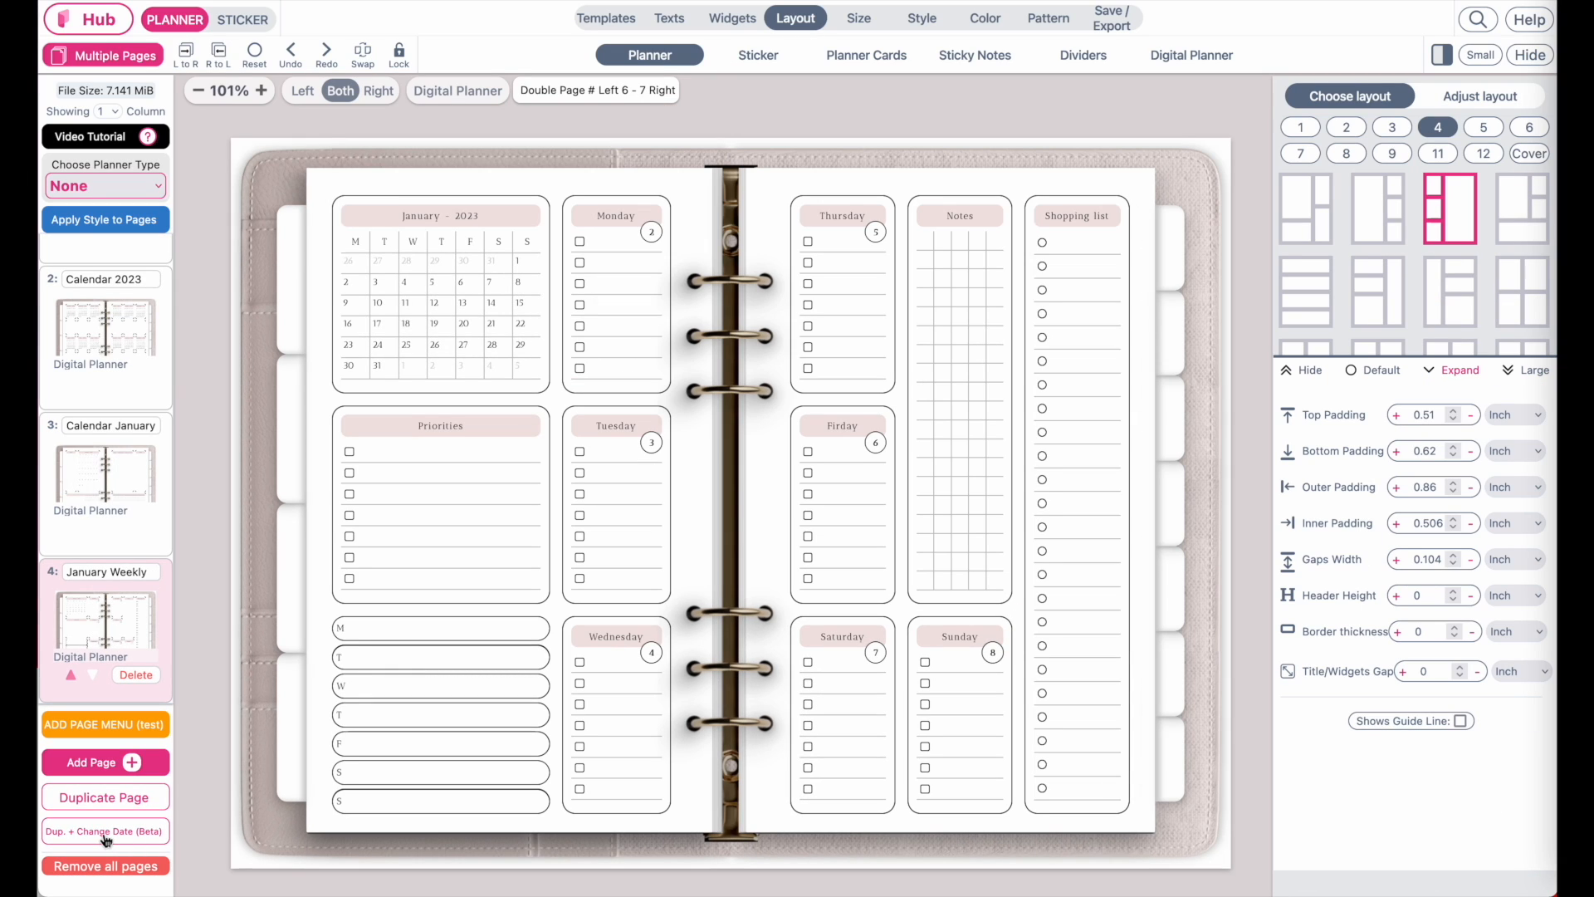
pyautogui.click(107, 831)
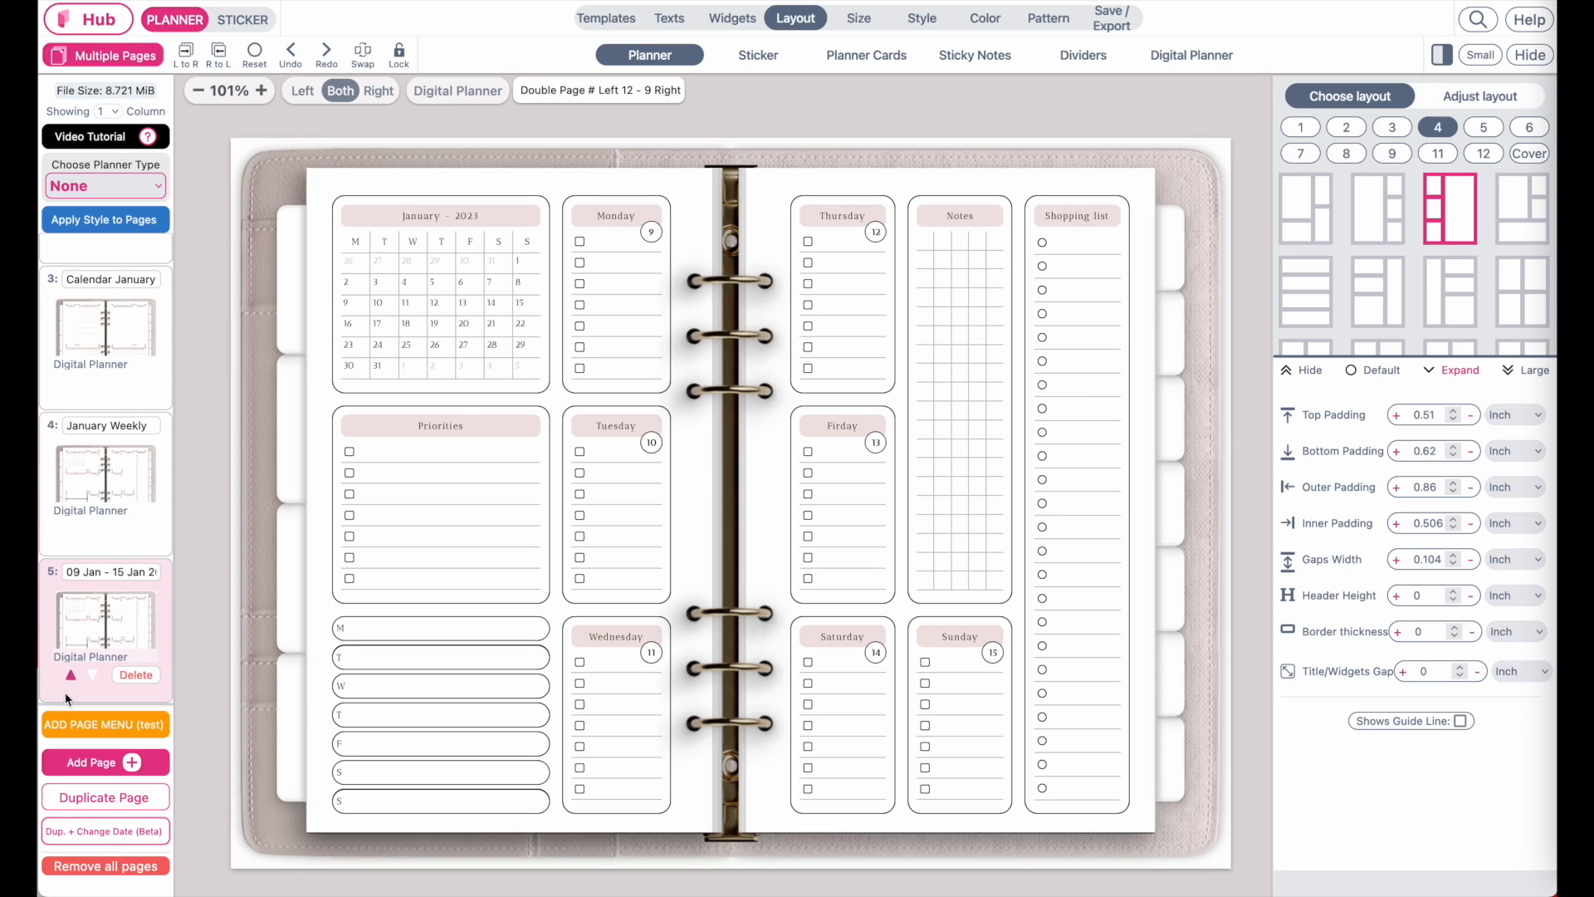
pyautogui.scroll(5, 918, 558)
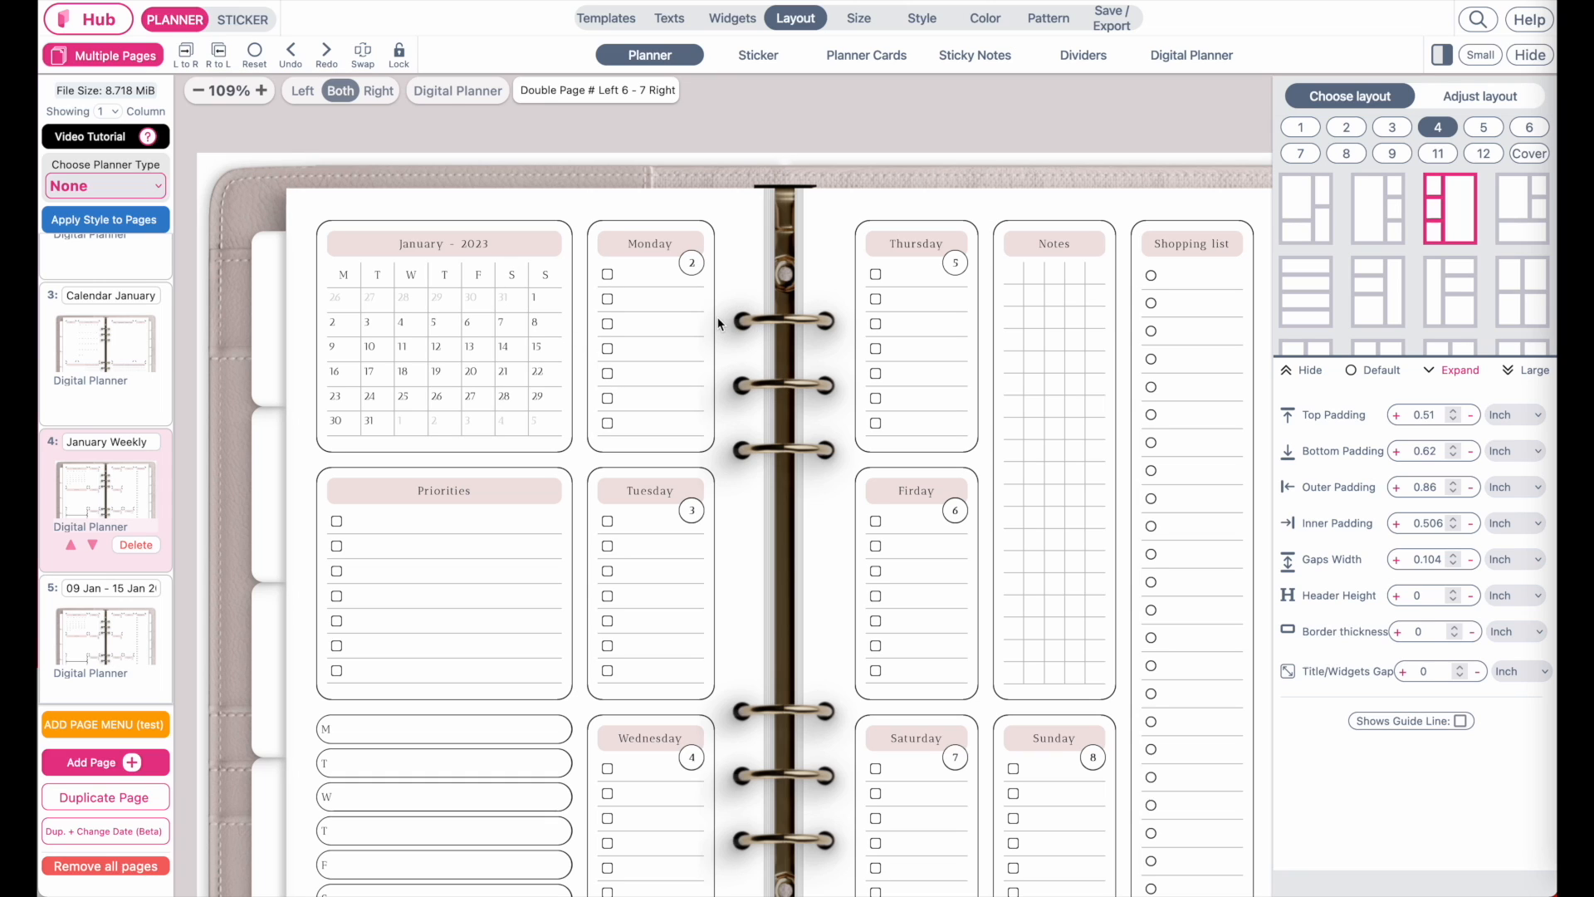
# Step: Examine the weekday date flags across the January Weekly spread, from Monday to Sunday
pyautogui.click(699, 261)
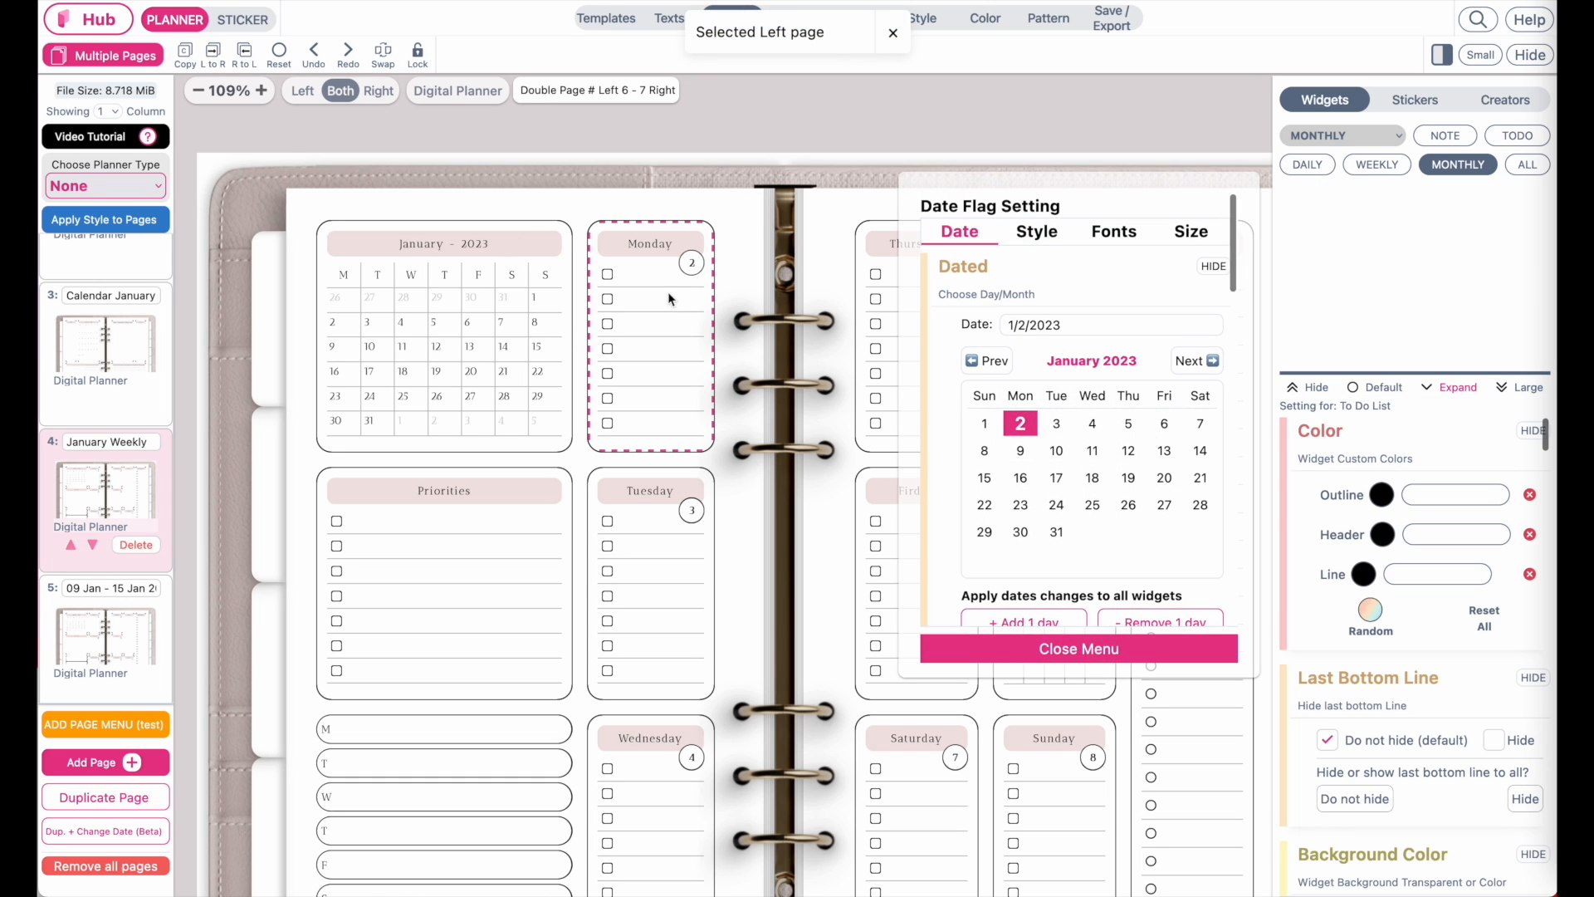
pyautogui.click(1042, 649)
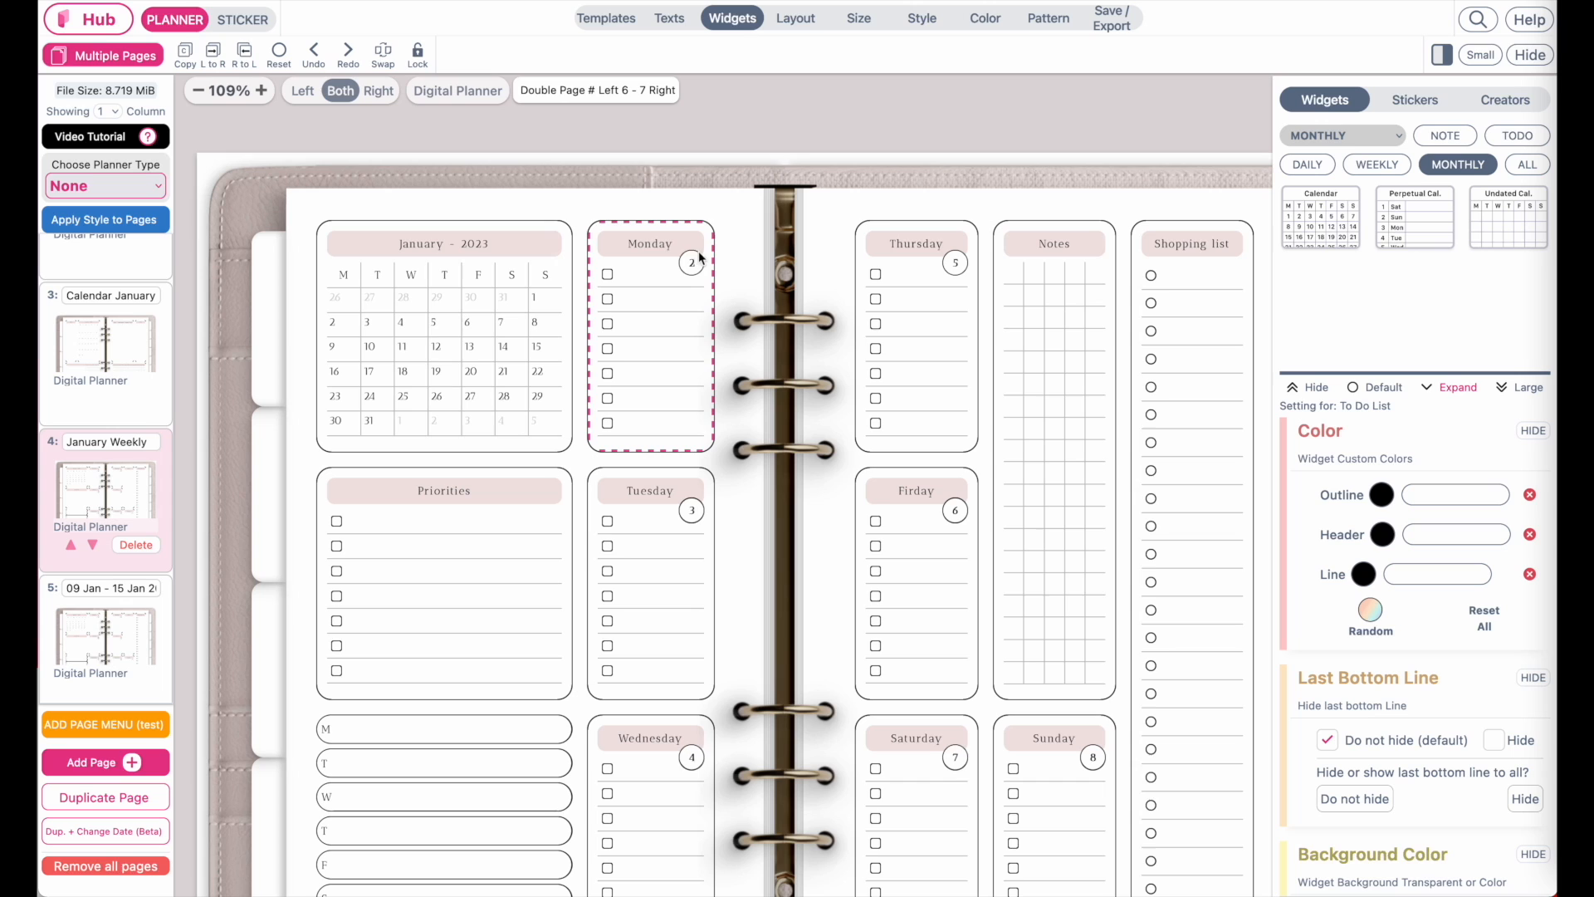
pyautogui.scroll(-5, 702, 297)
pyautogui.hscroll(2, 701, 297)
pyautogui.hscroll(2, 701, 298)
pyautogui.scroll(1, 701, 297)
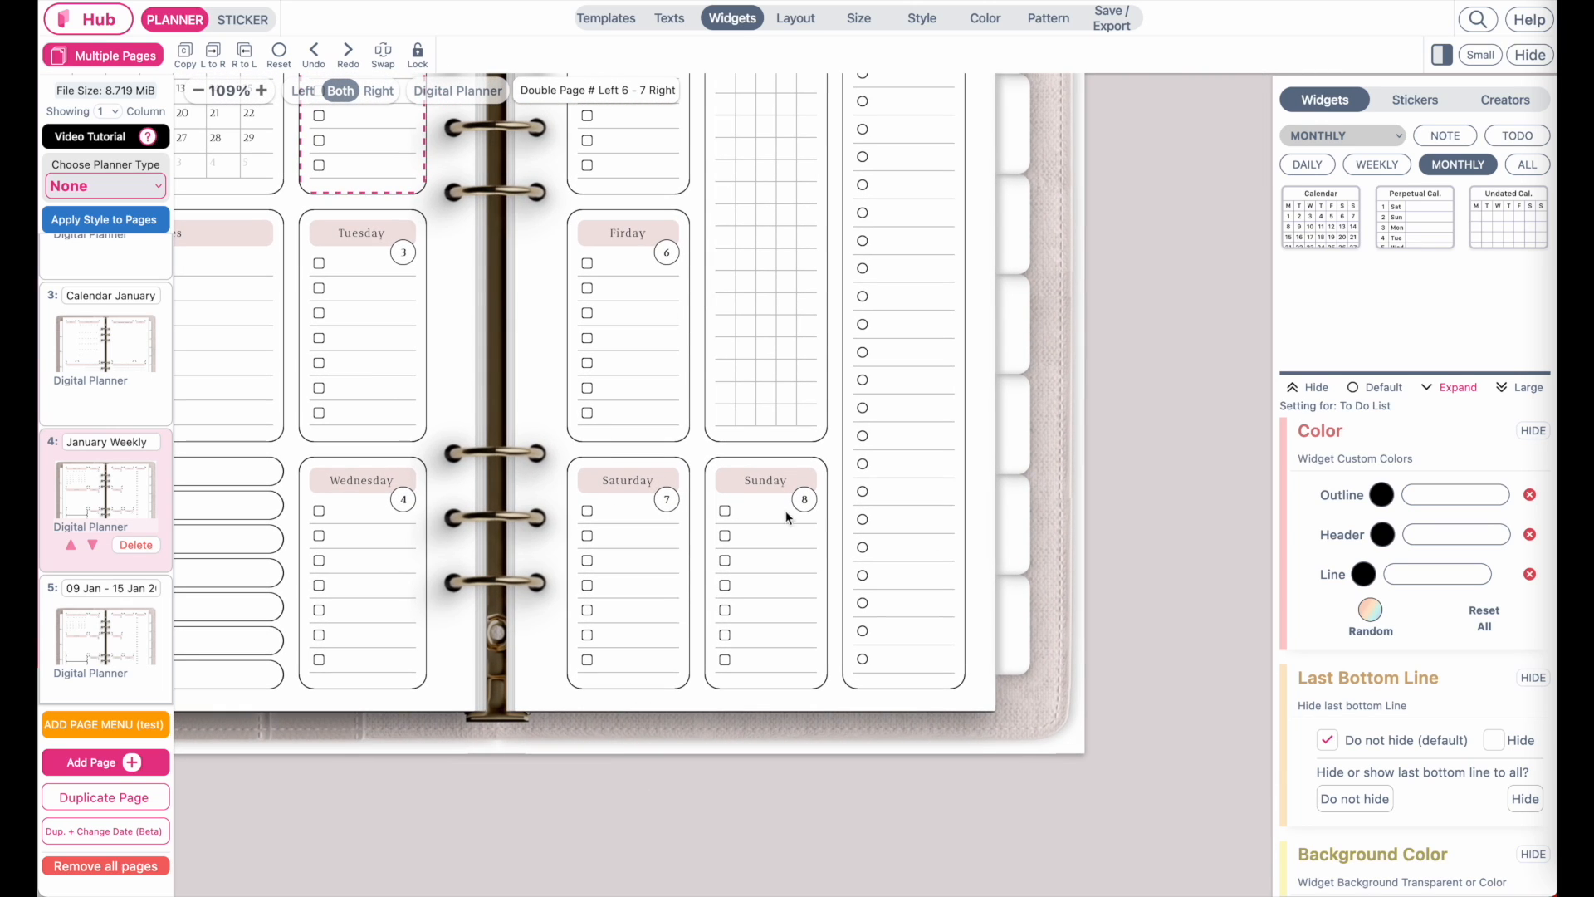
pyautogui.scroll(3, 789, 503)
pyautogui.hscroll(-2, 789, 503)
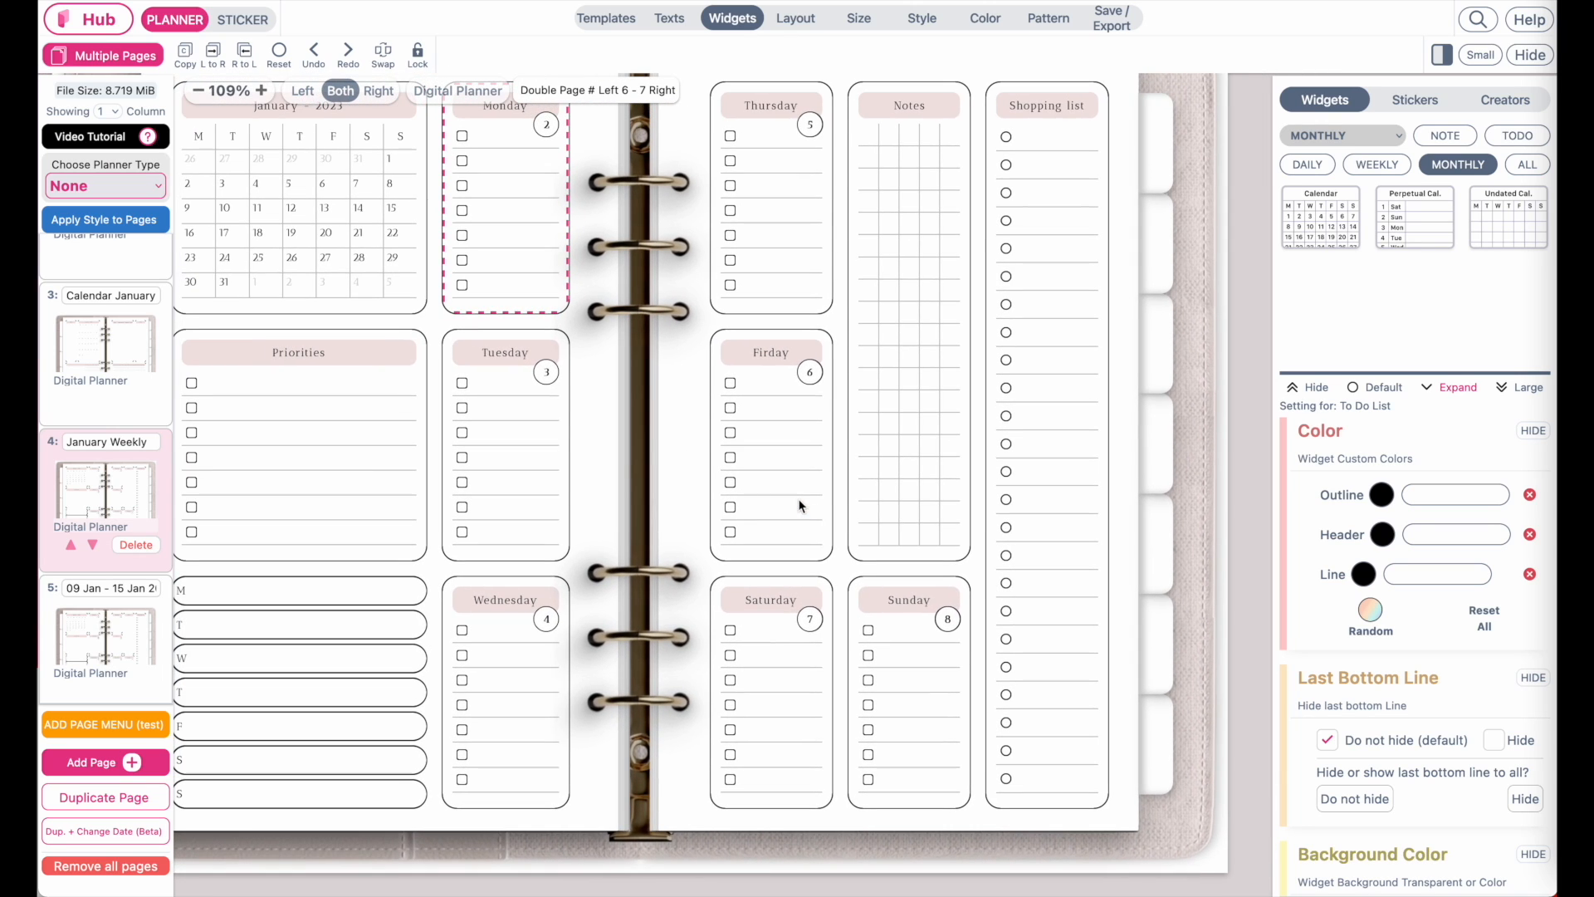
# Step: Check the date flags on the duplicated 09 Jan - 15 Jan 2023 page from Monday to Sunday
pyautogui.click(66, 611)
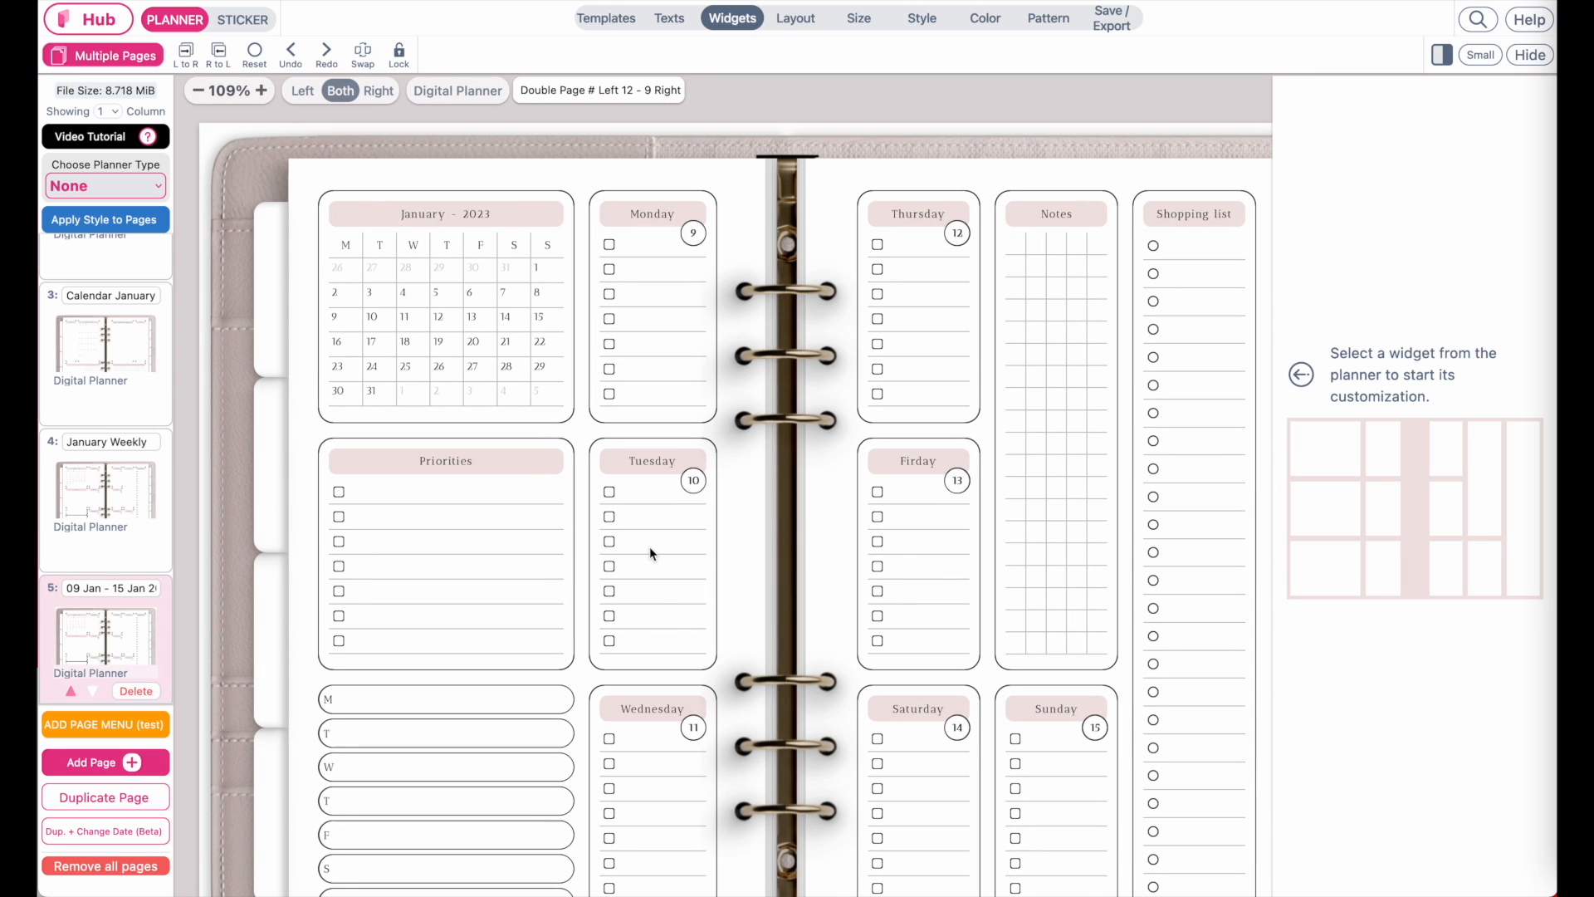
pyautogui.scroll(-3, 651, 551)
pyautogui.hscroll(2, 651, 551)
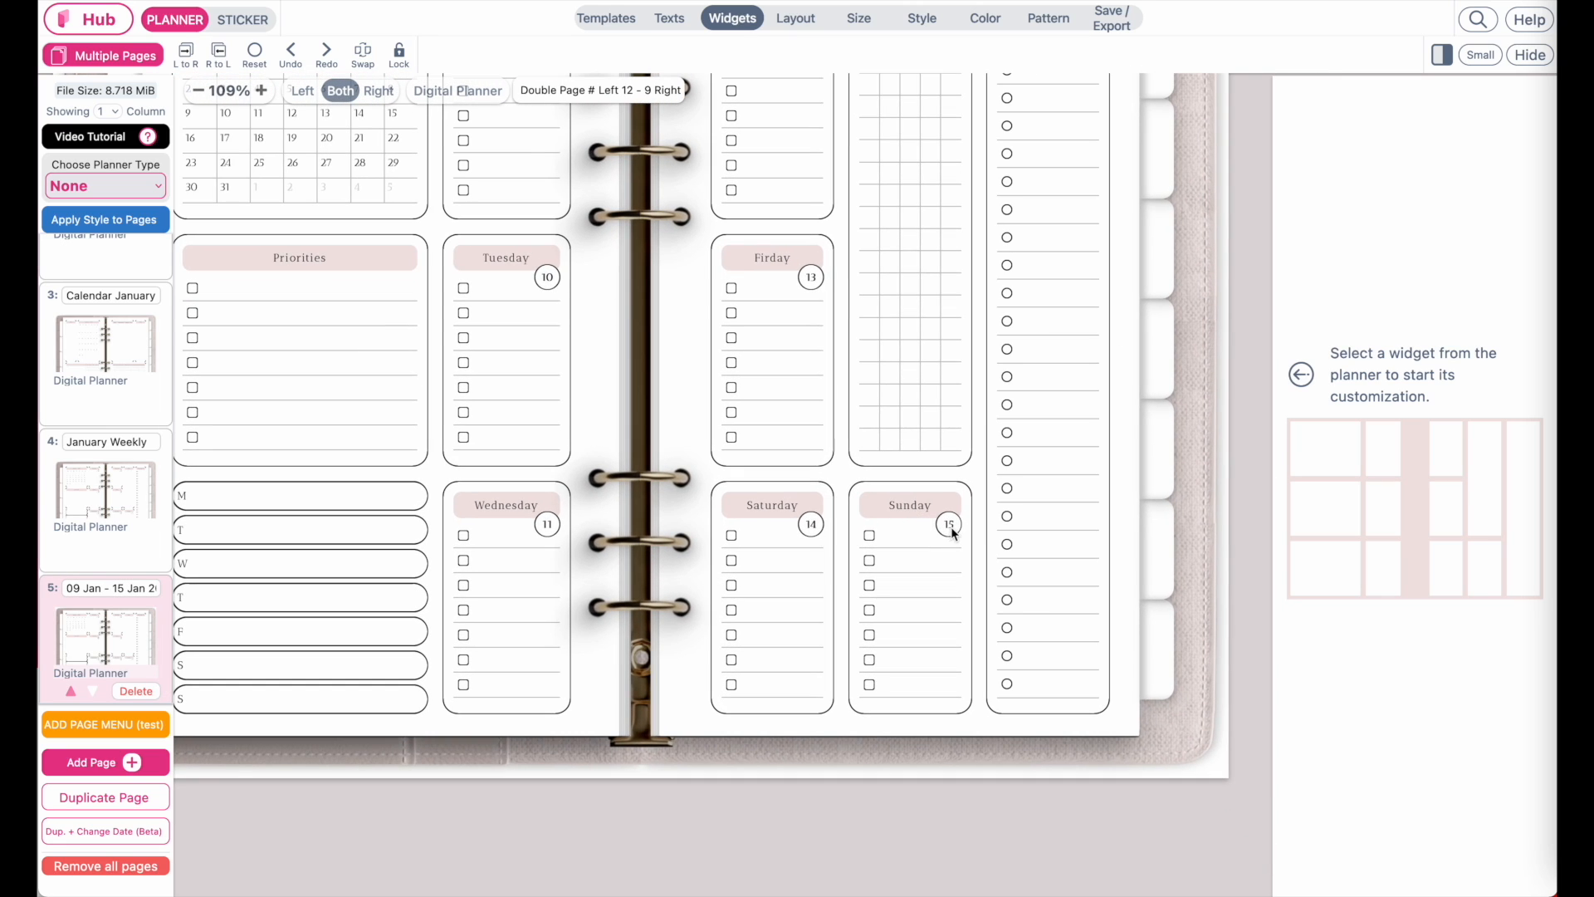
pyautogui.scroll(-4, 724, 532)
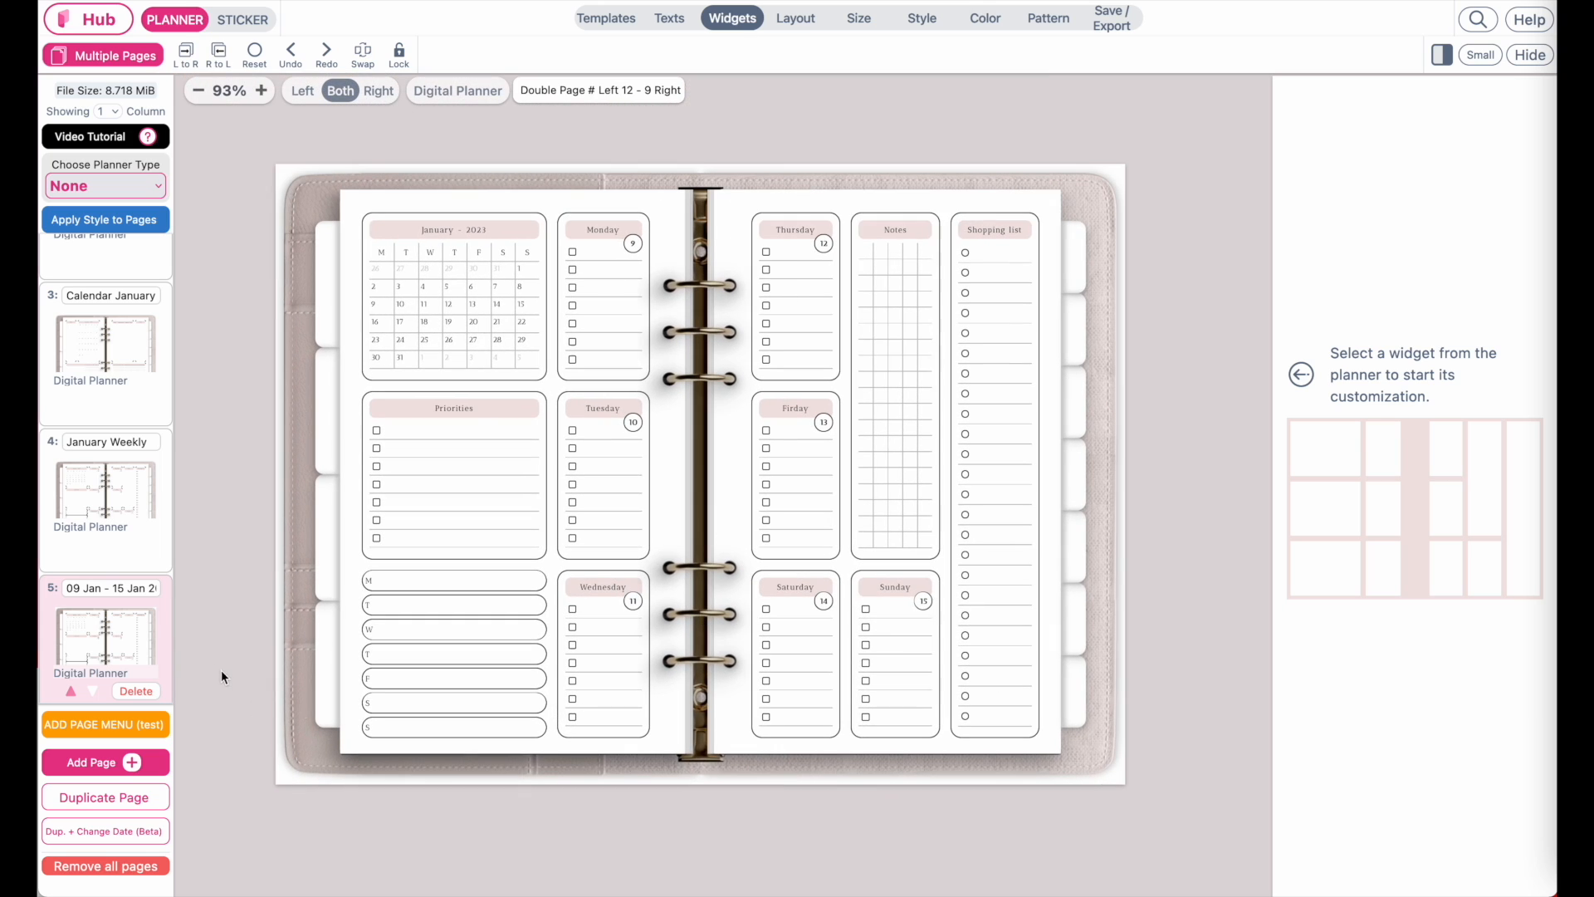
# Step: Duplicate the weekly page three times with changed dates for 16 to 22 January, 23 to 29 January and 30 January to 5 February
pyautogui.scroll(-1, 133, 636)
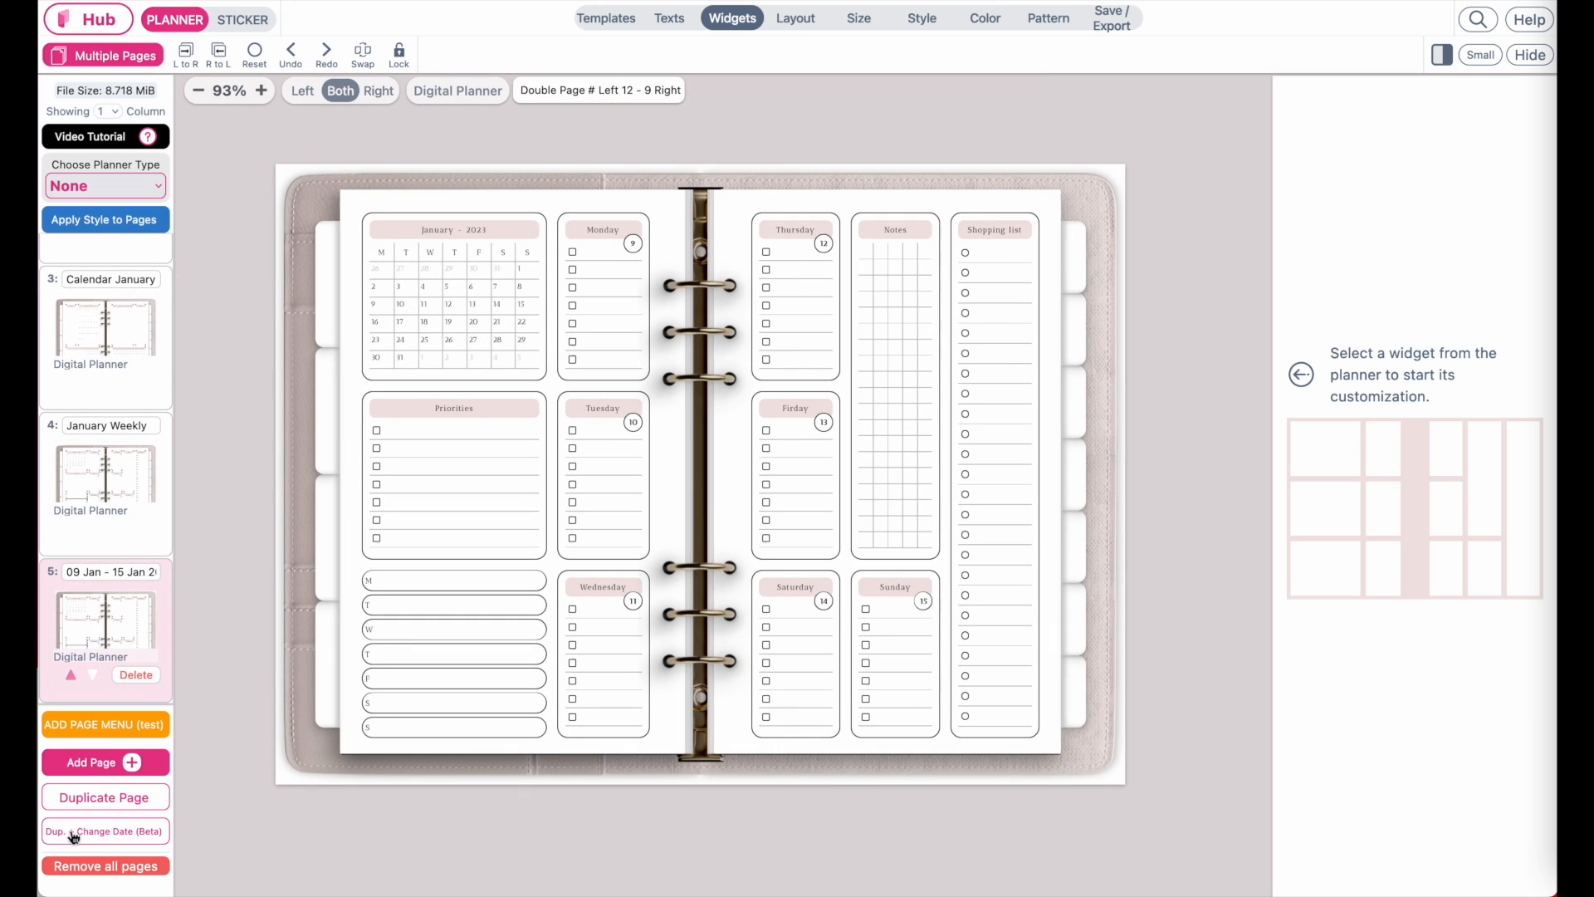
pyautogui.click(119, 839)
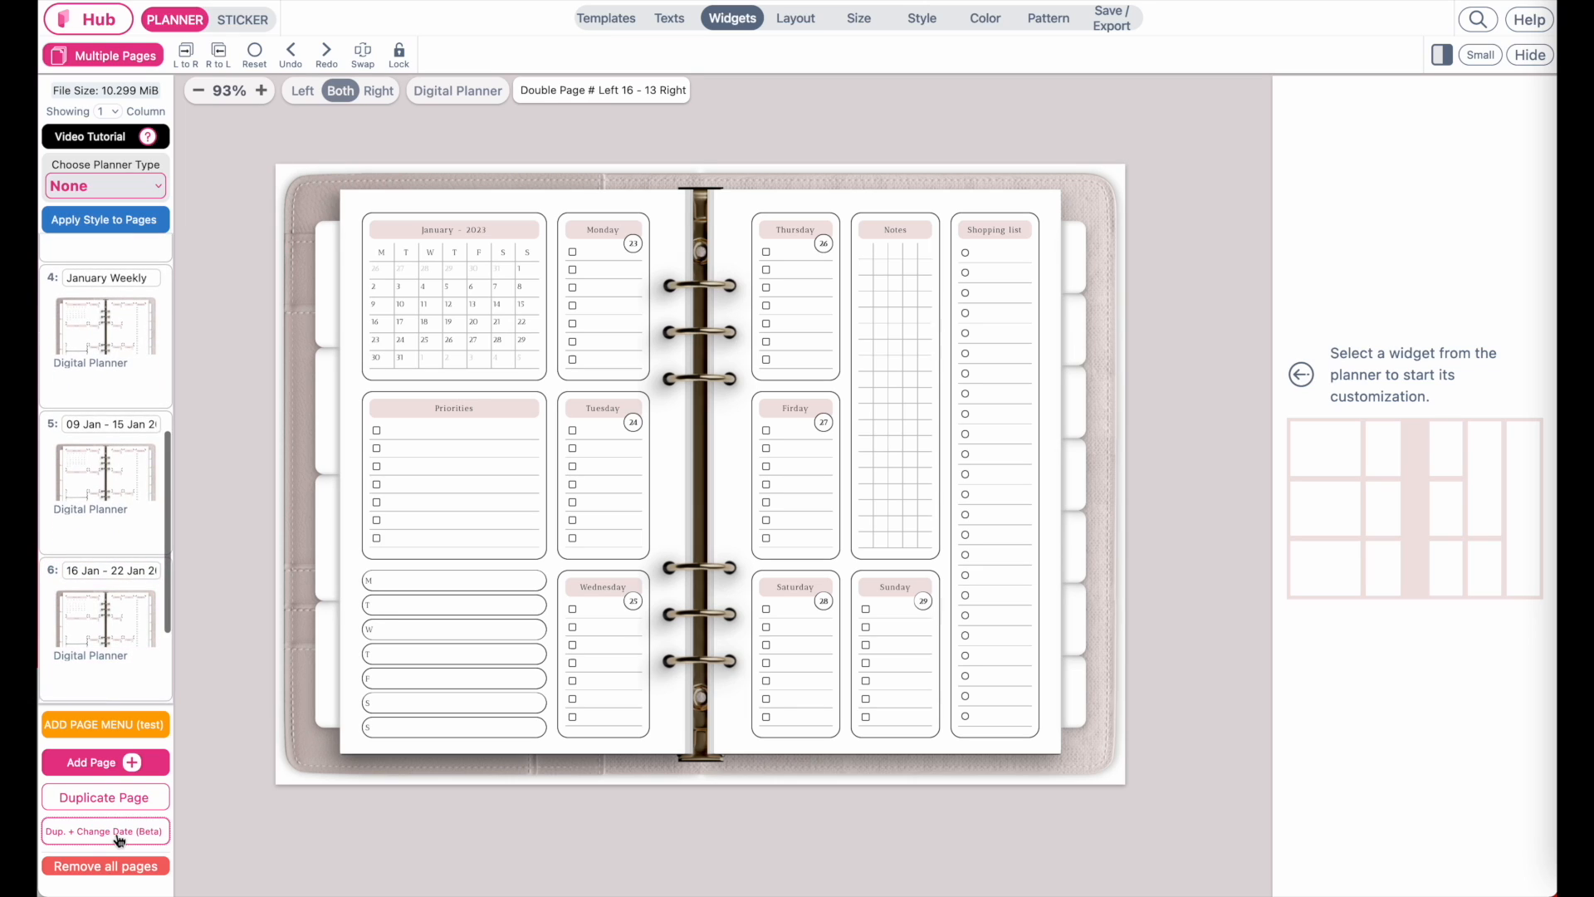
pyautogui.click(119, 839)
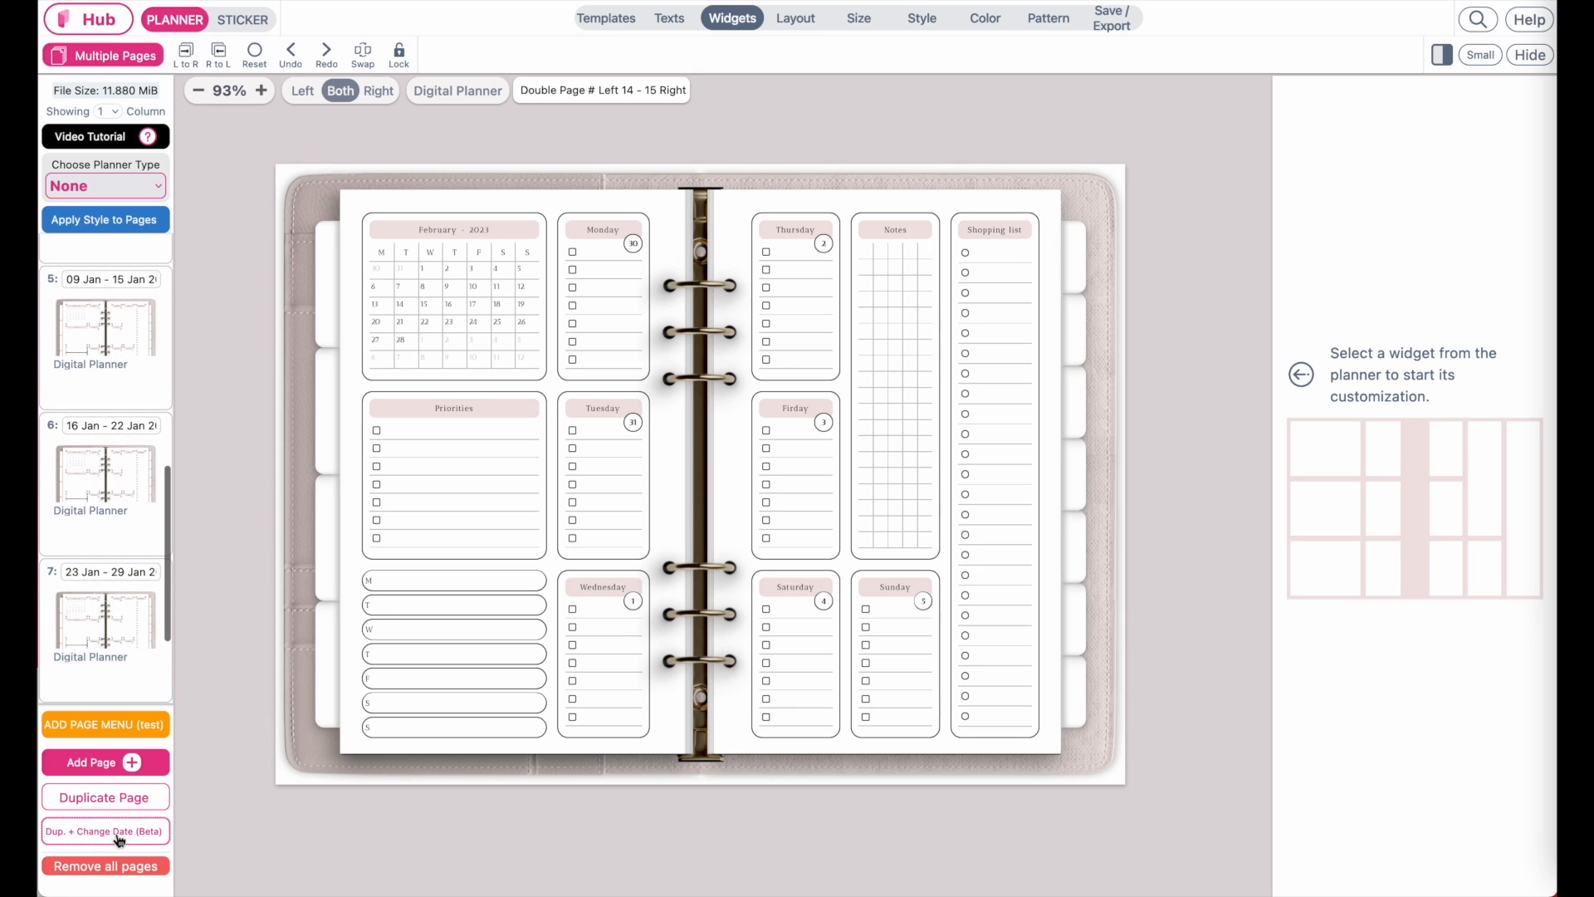
pyautogui.click(119, 839)
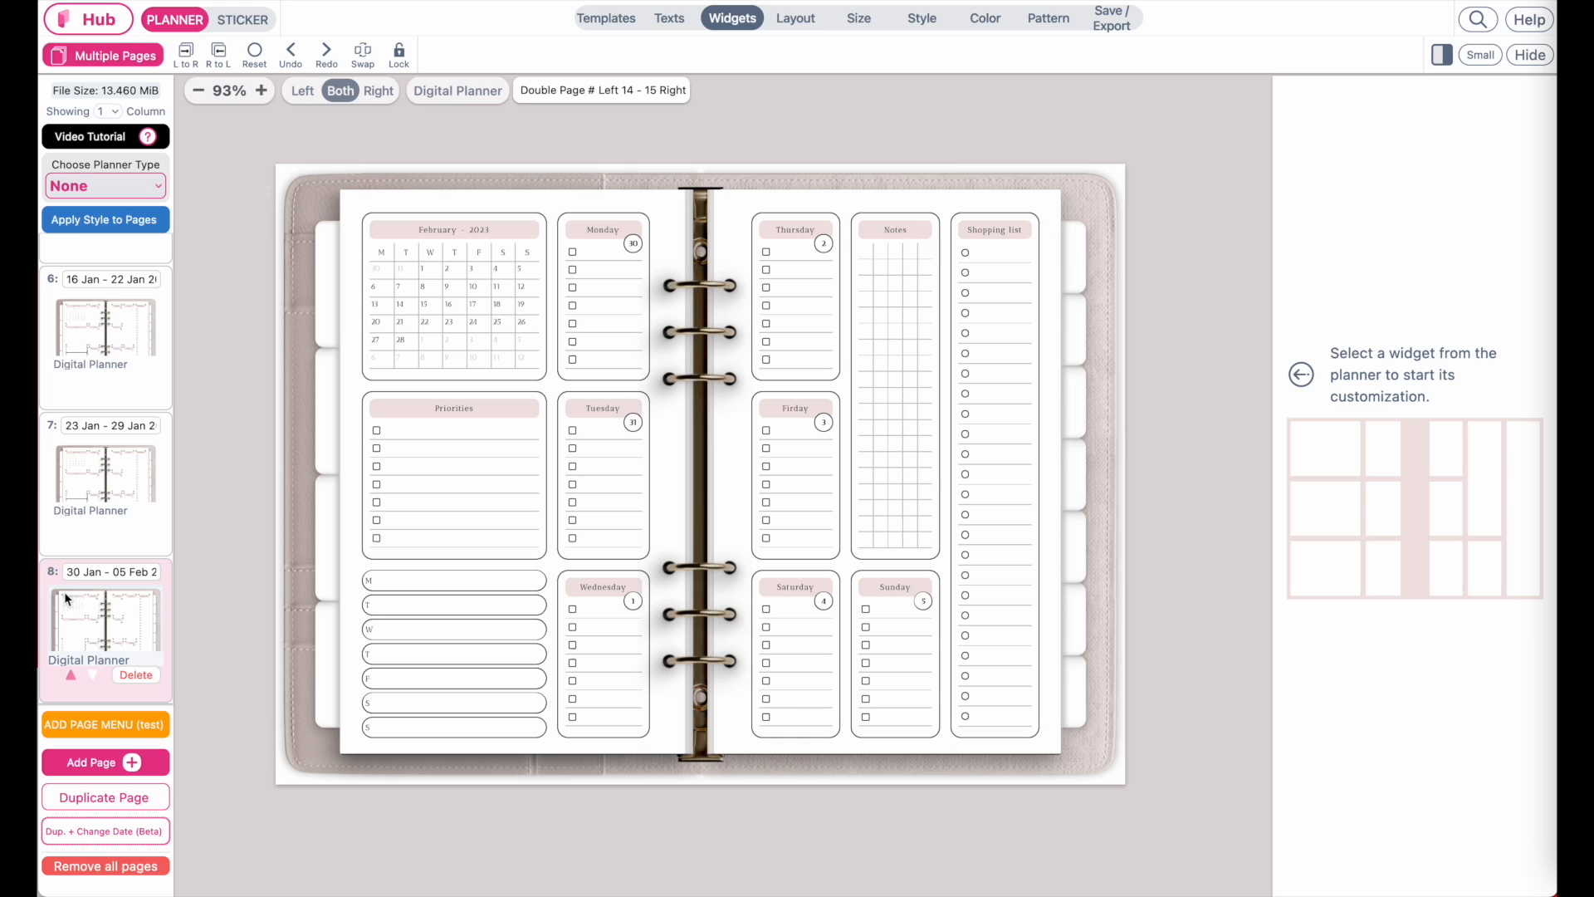
# Step: Delete the 30 Jan - 05 Feb page from the planner
pyautogui.scroll(1, 538, 562)
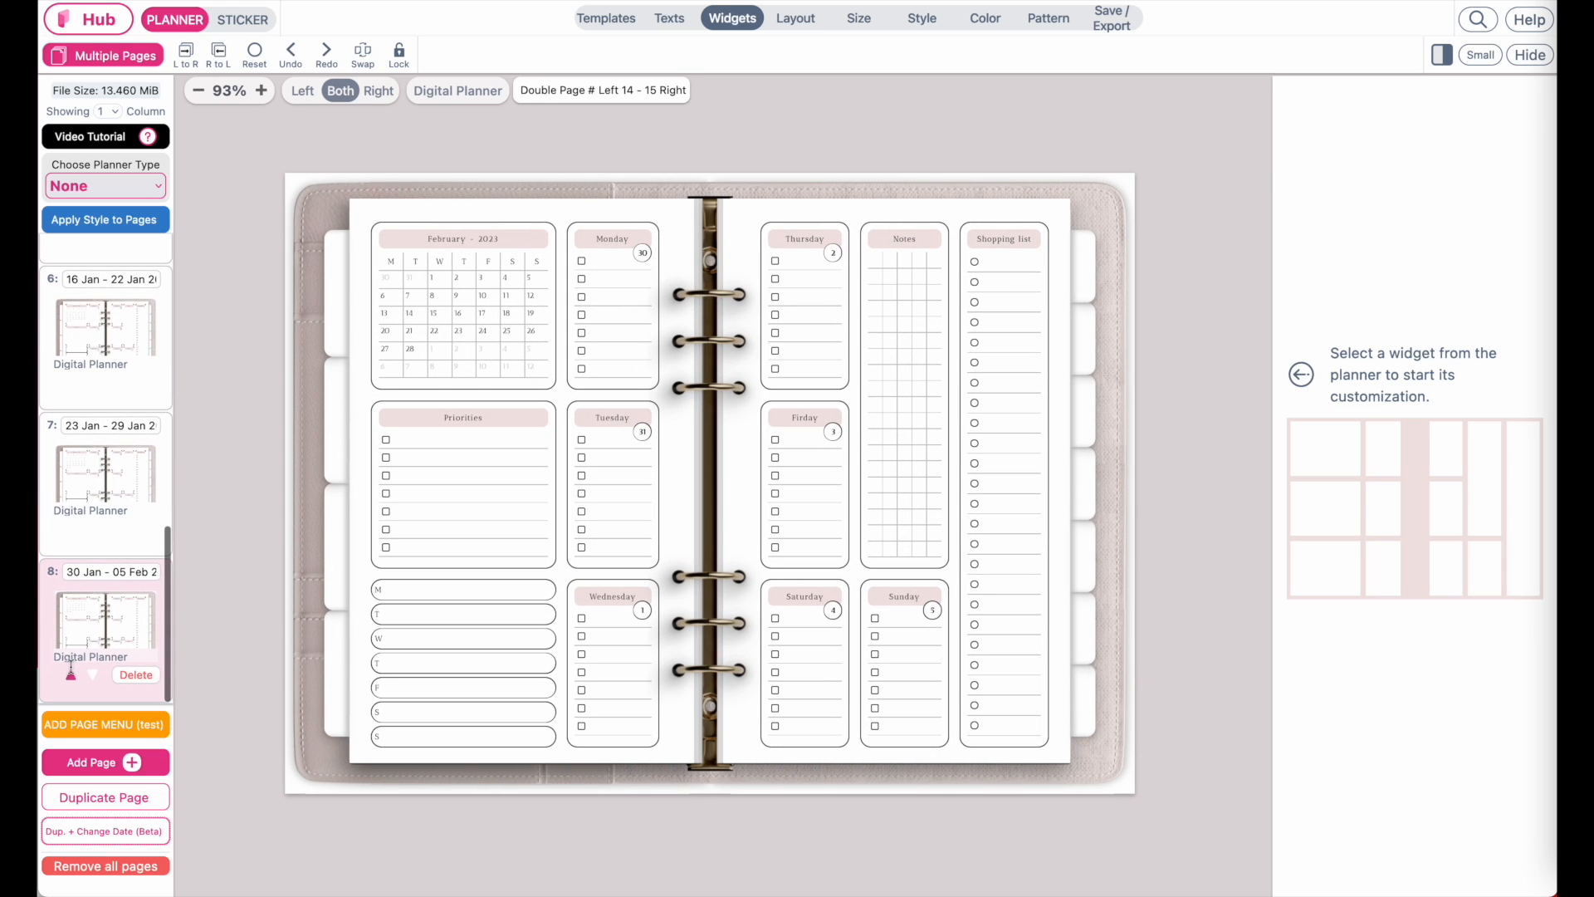
pyautogui.scroll(2, 552, 718)
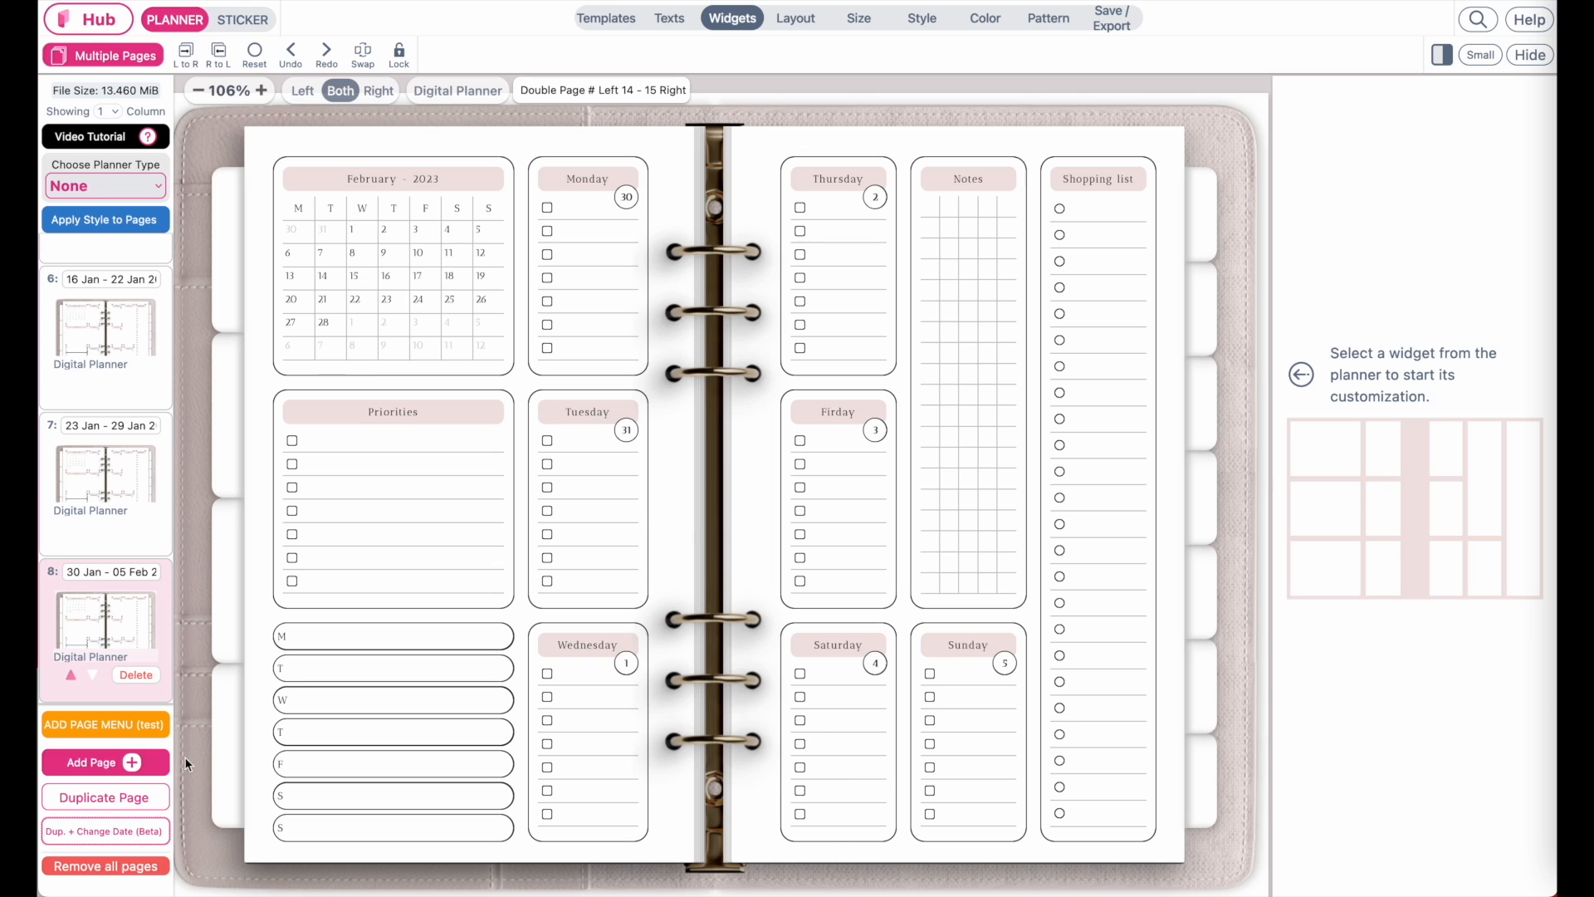
pyautogui.click(133, 675)
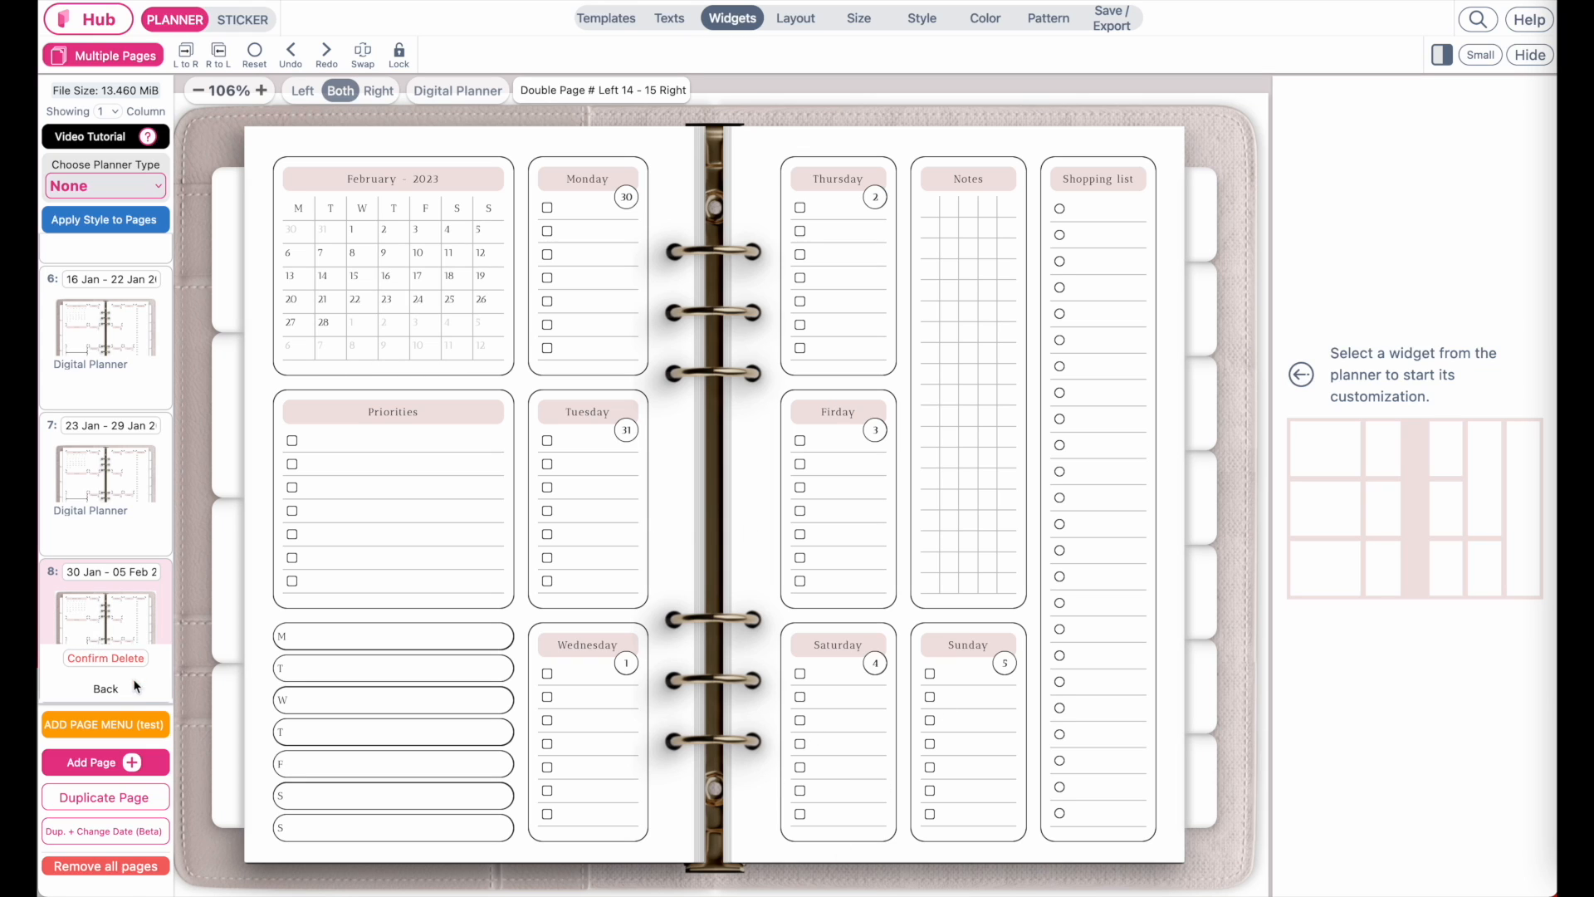
pyautogui.click(106, 659)
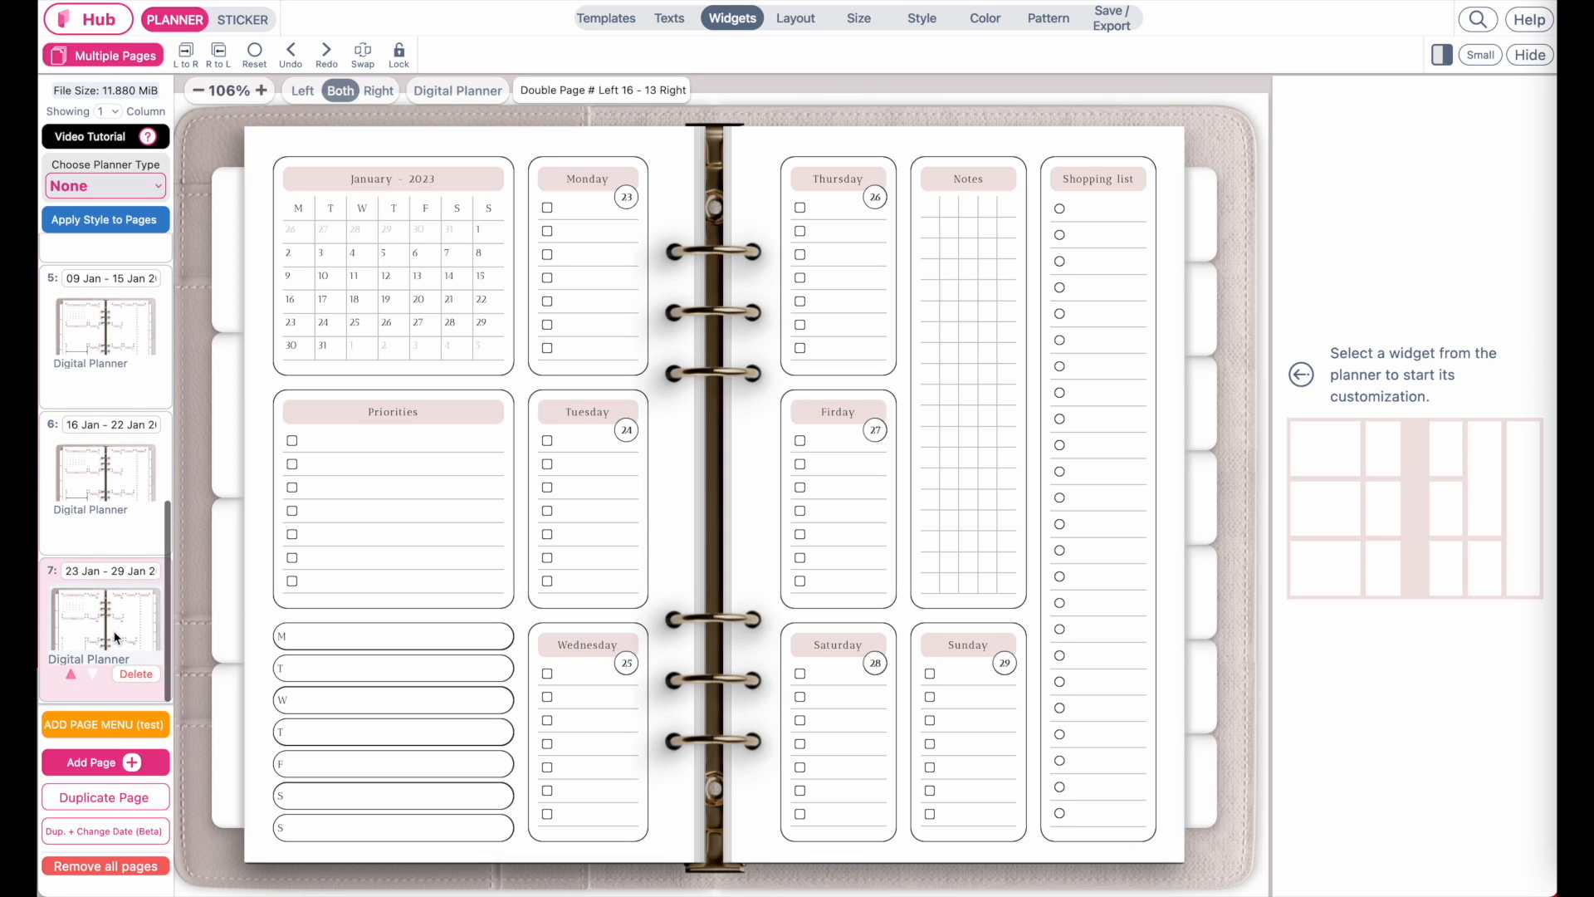
pyautogui.scroll(-1, 114, 371)
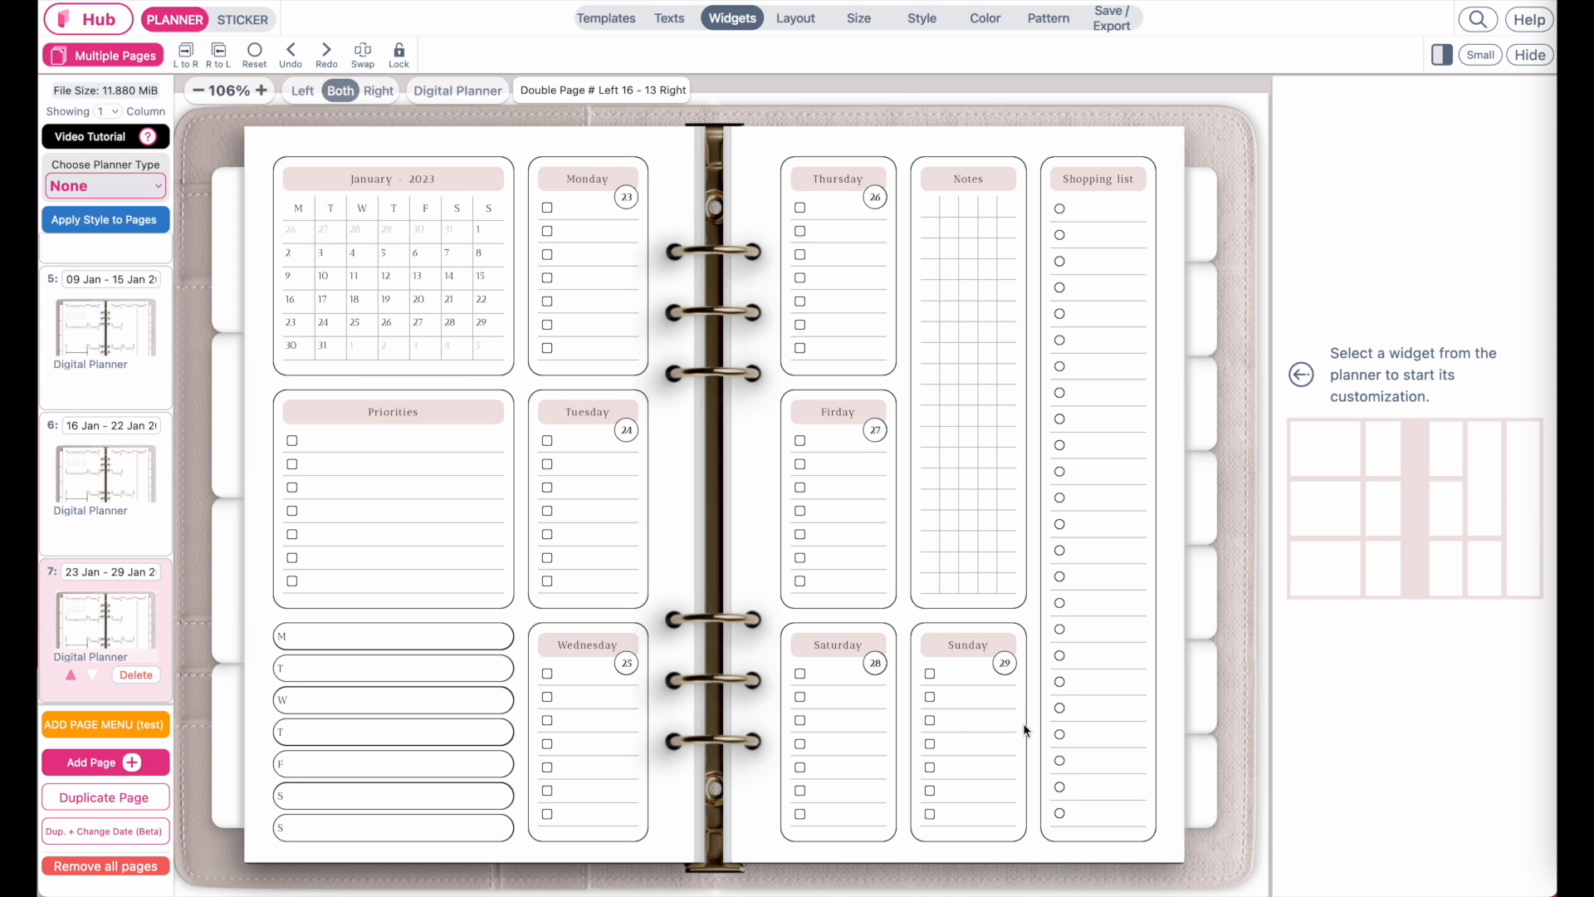
# Step: Insert date-changed copies of pages 3: Calendar January to 7: 23 Jan - 29 Jan 2023 at the end, adjusting both tab links
pyautogui.scroll(5, 1024, 730)
pyautogui.scroll(-3, 1024, 729)
pyautogui.hscroll(3, 1024, 730)
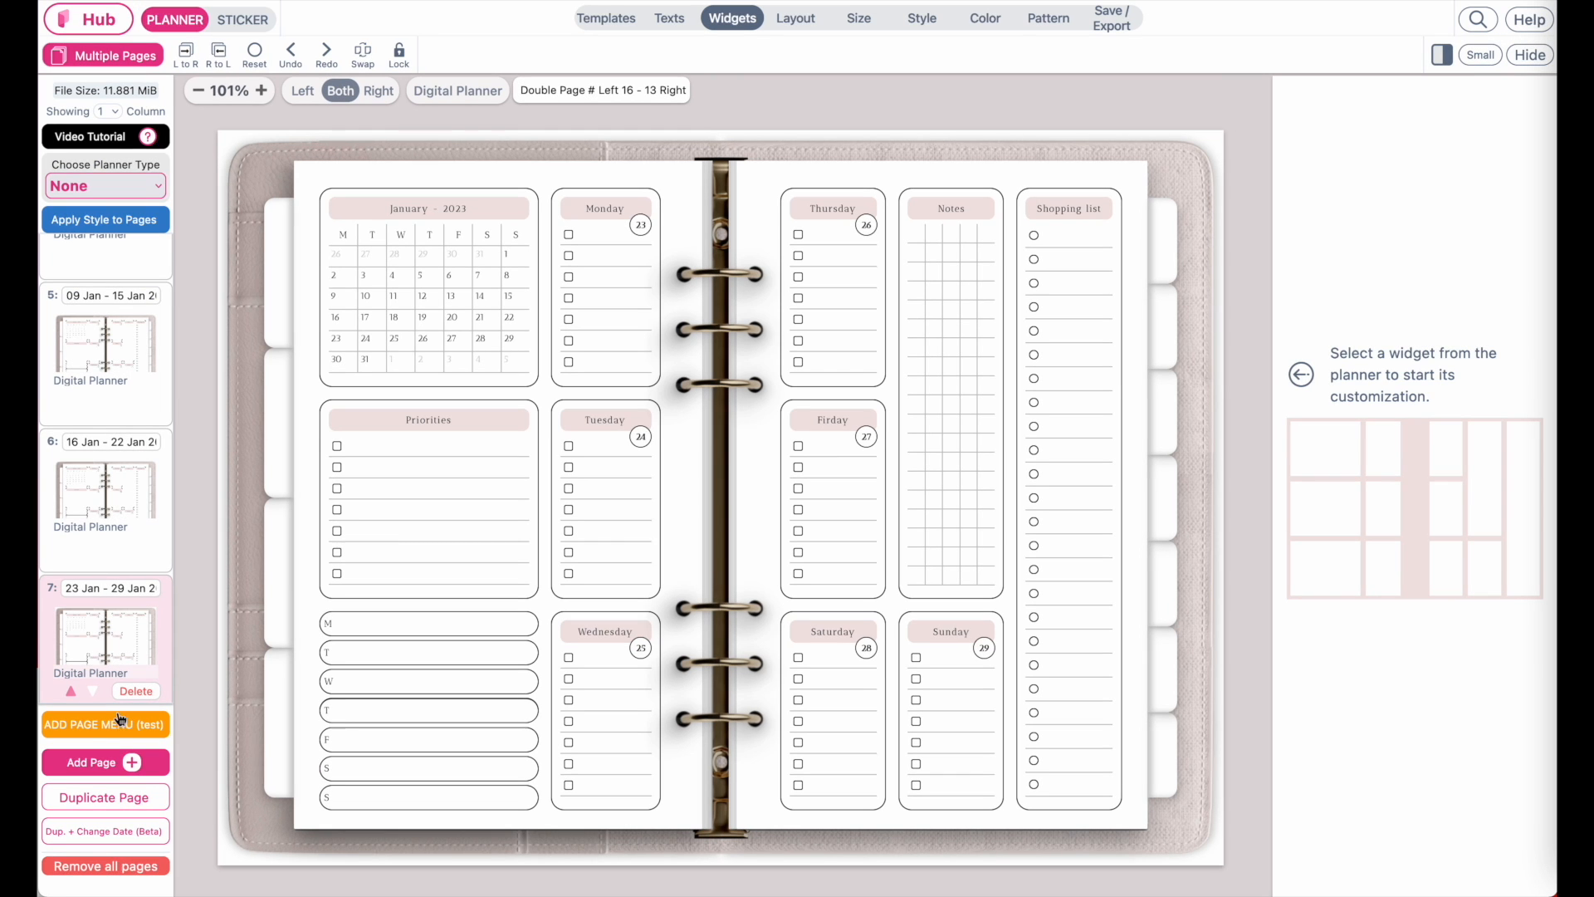
pyautogui.click(116, 723)
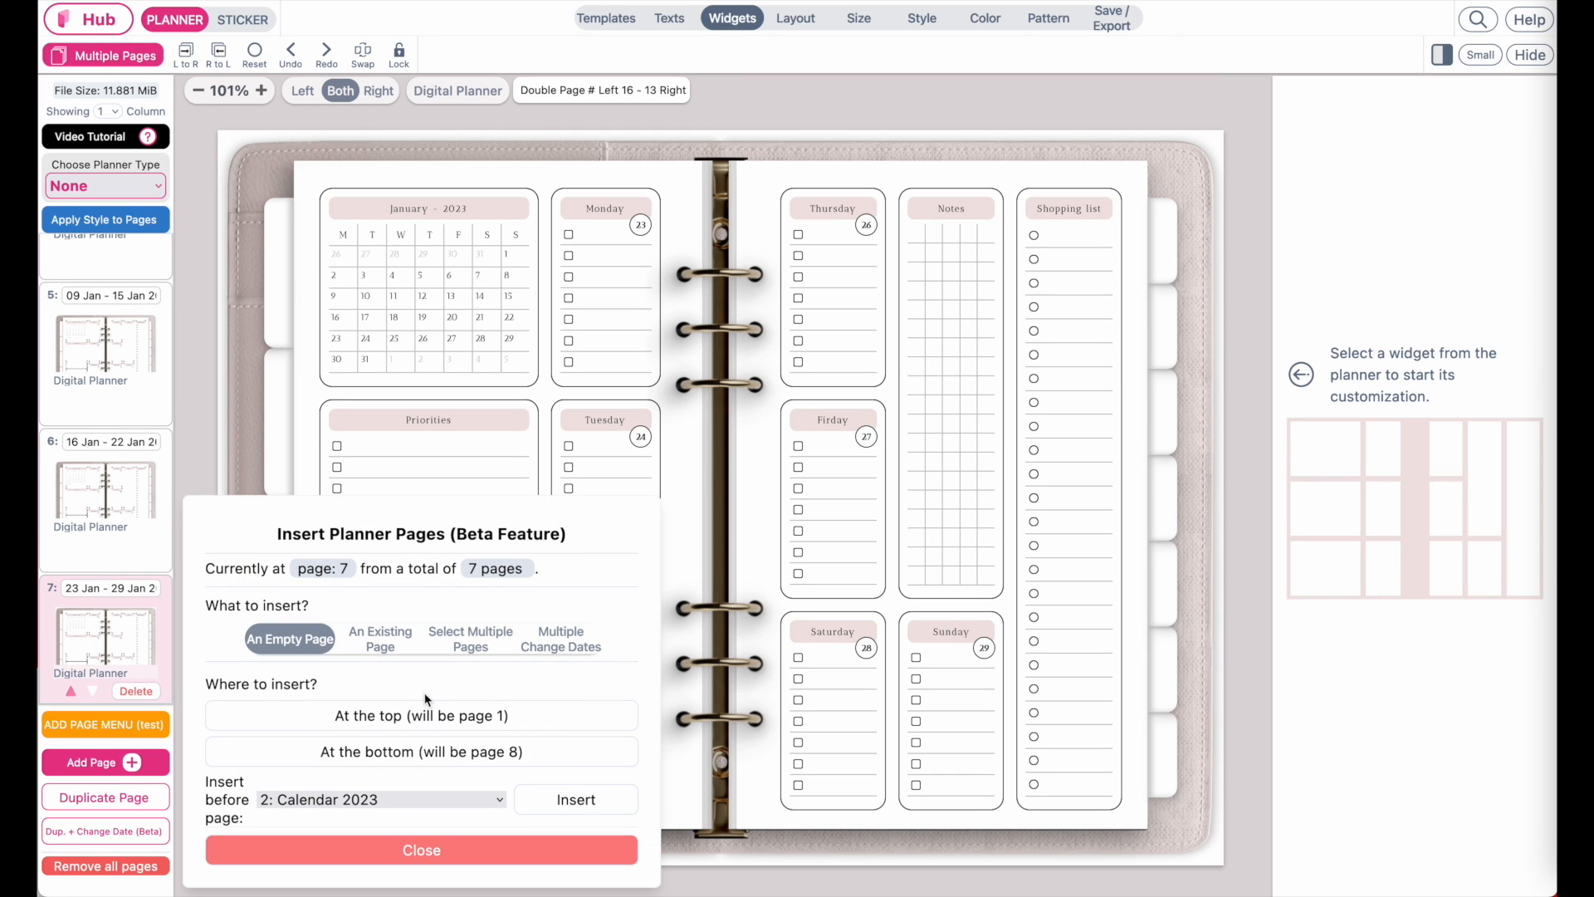
pyautogui.click(569, 641)
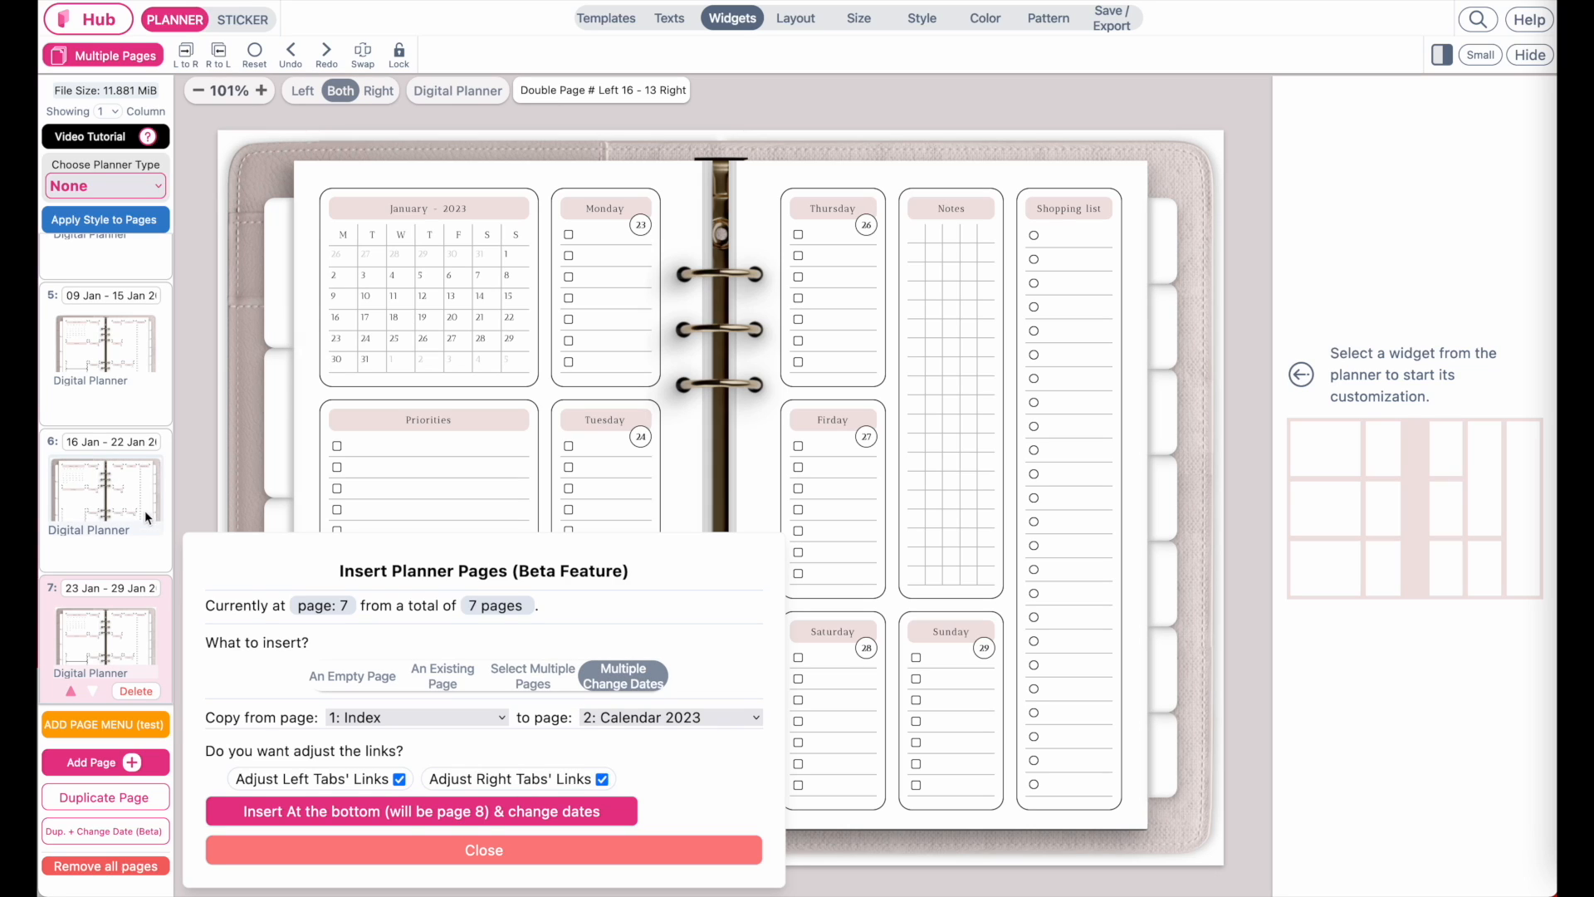
pyautogui.click(387, 714)
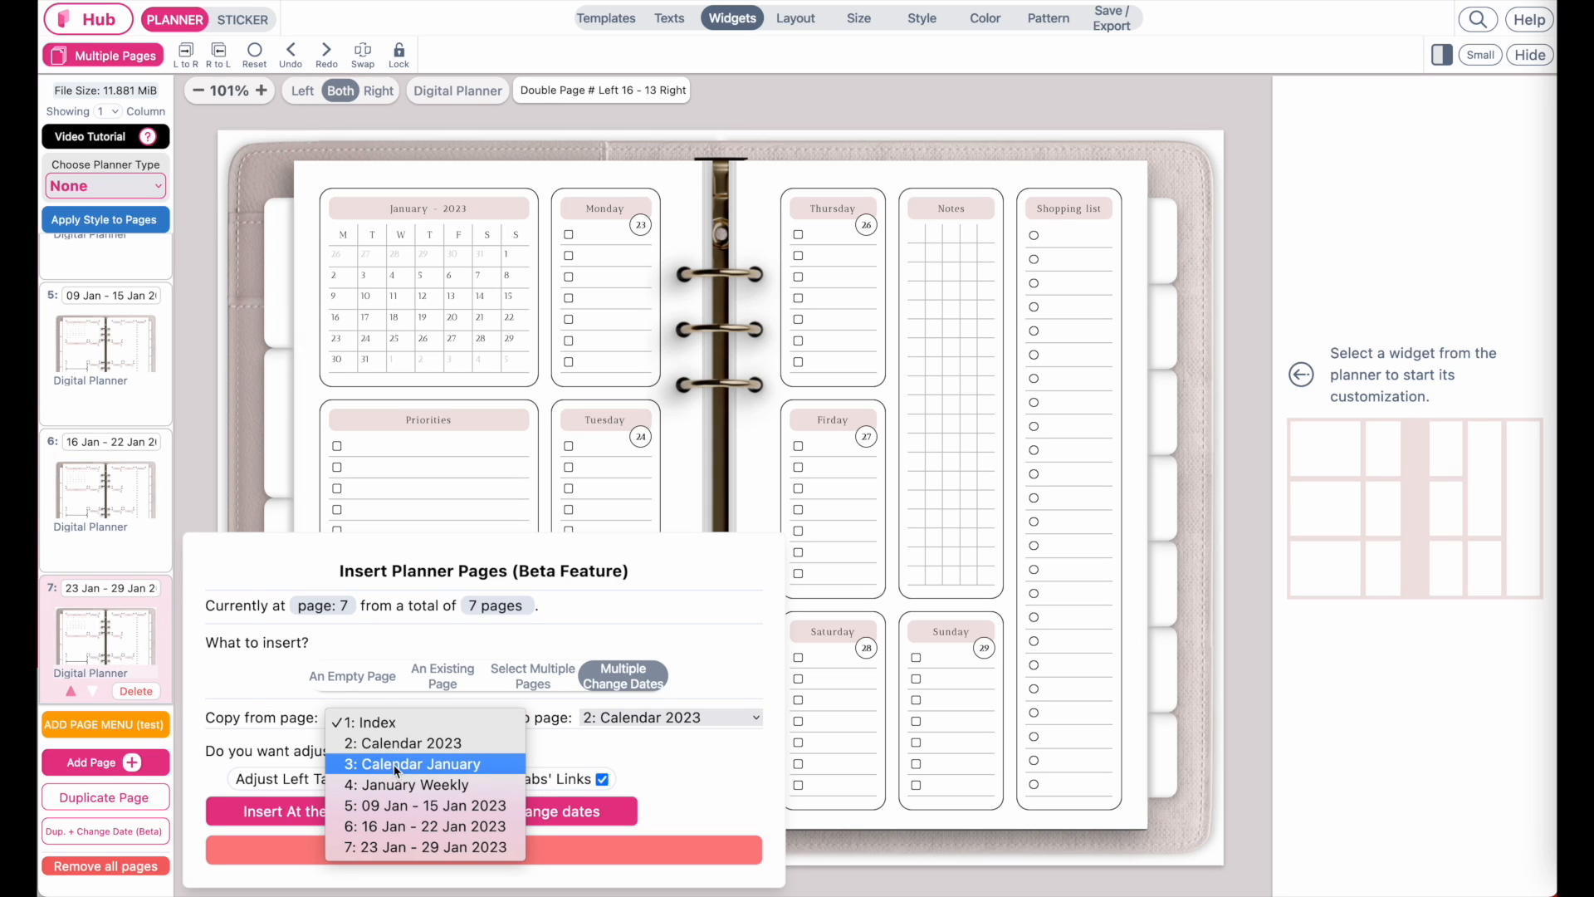
pyautogui.click(478, 764)
pyautogui.click(692, 715)
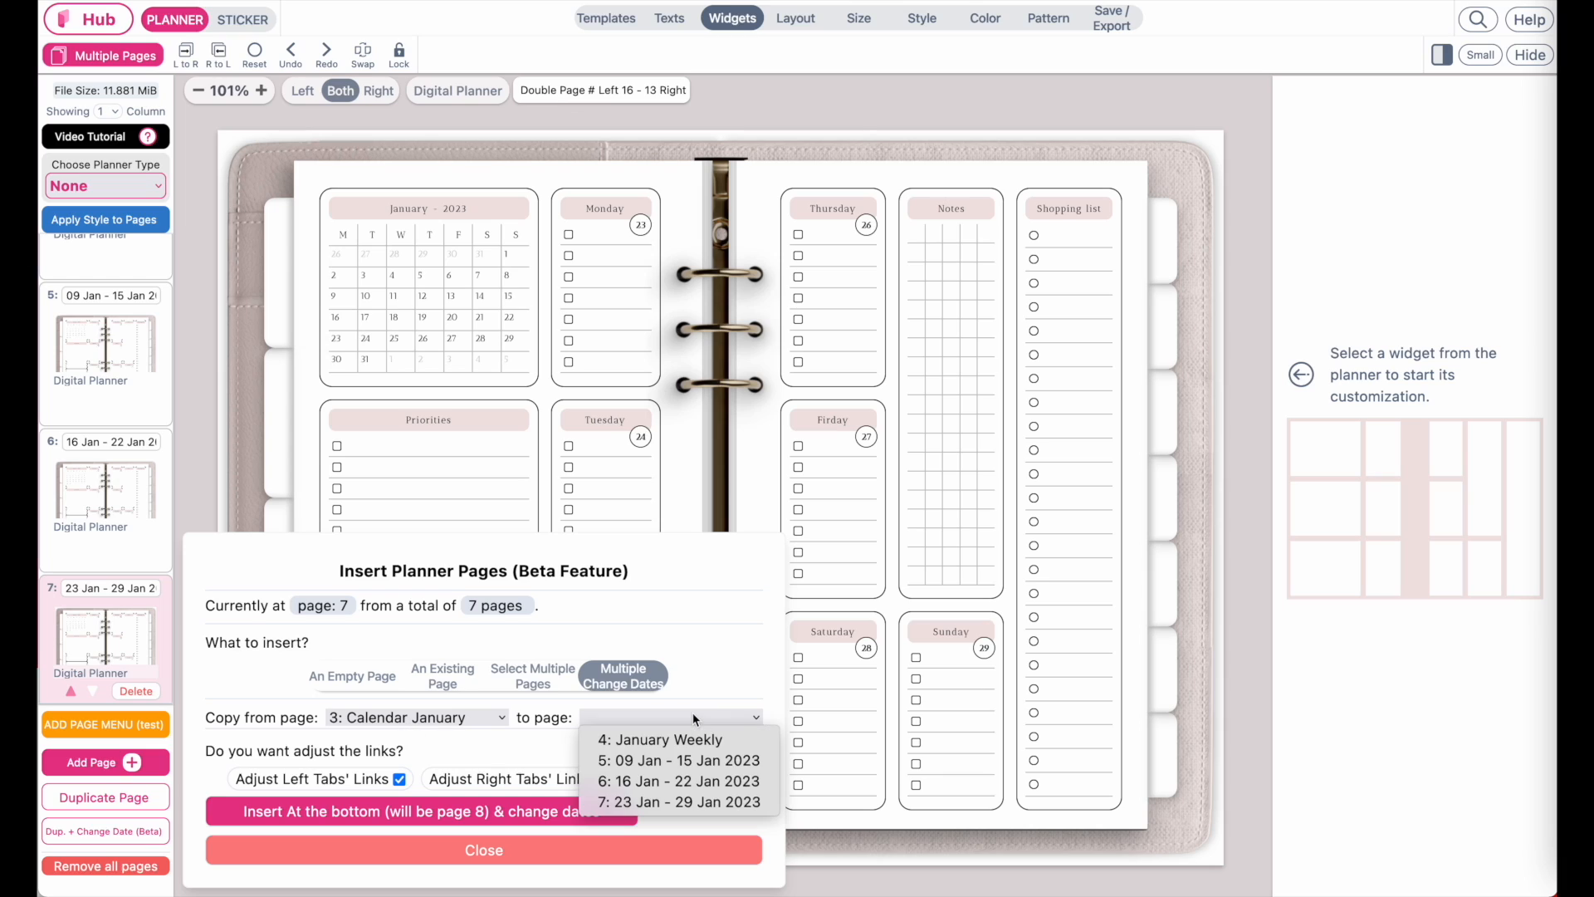
pyautogui.click(687, 801)
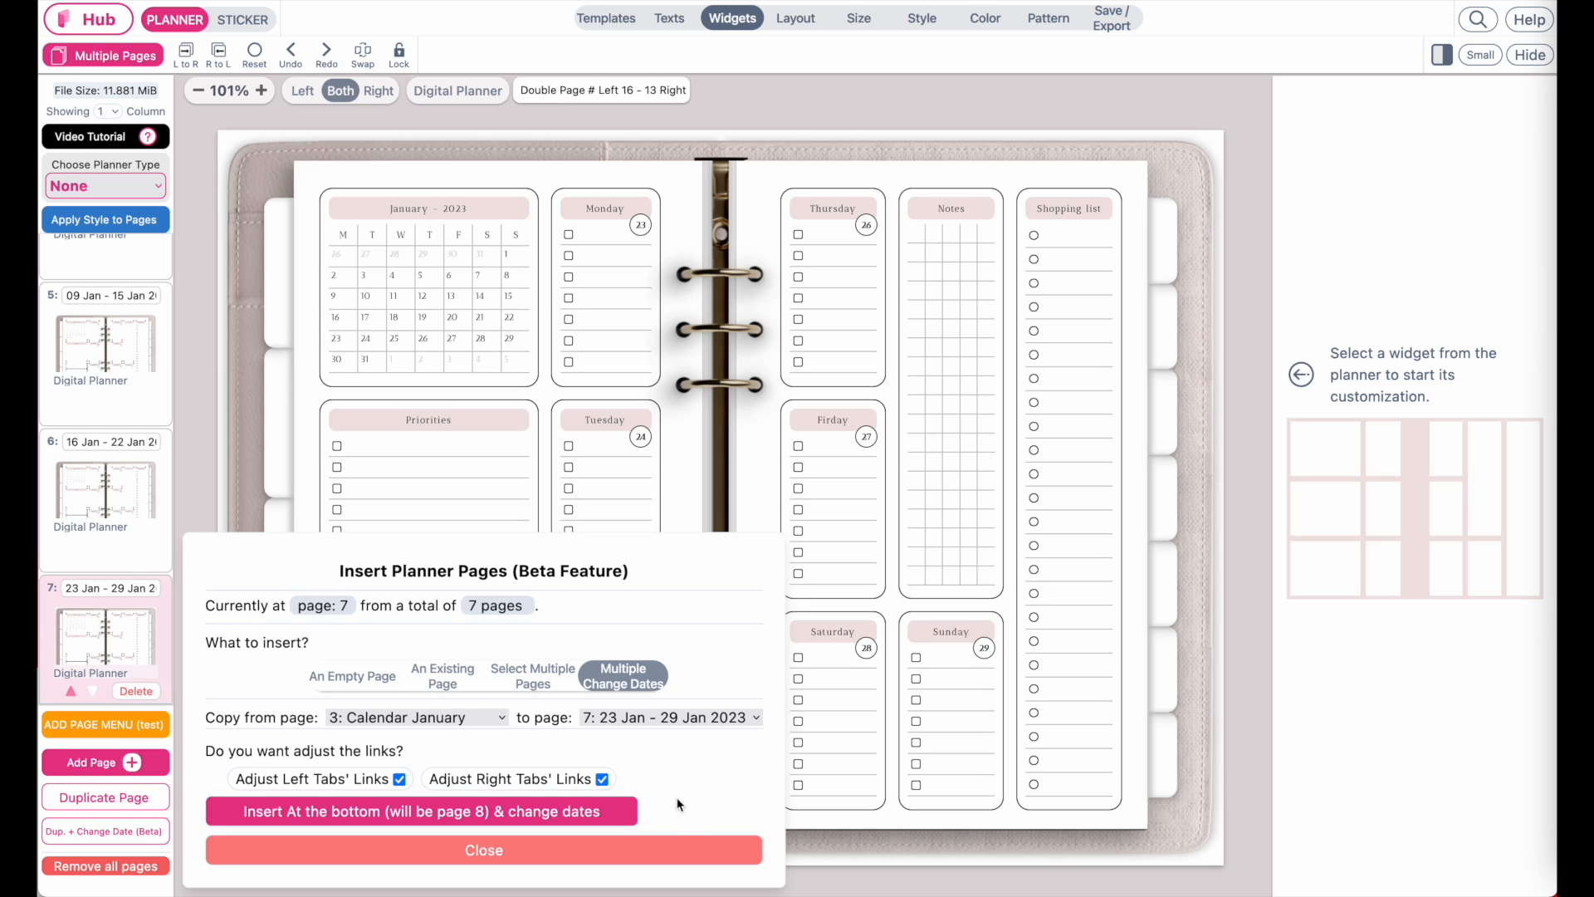
pyautogui.click(413, 811)
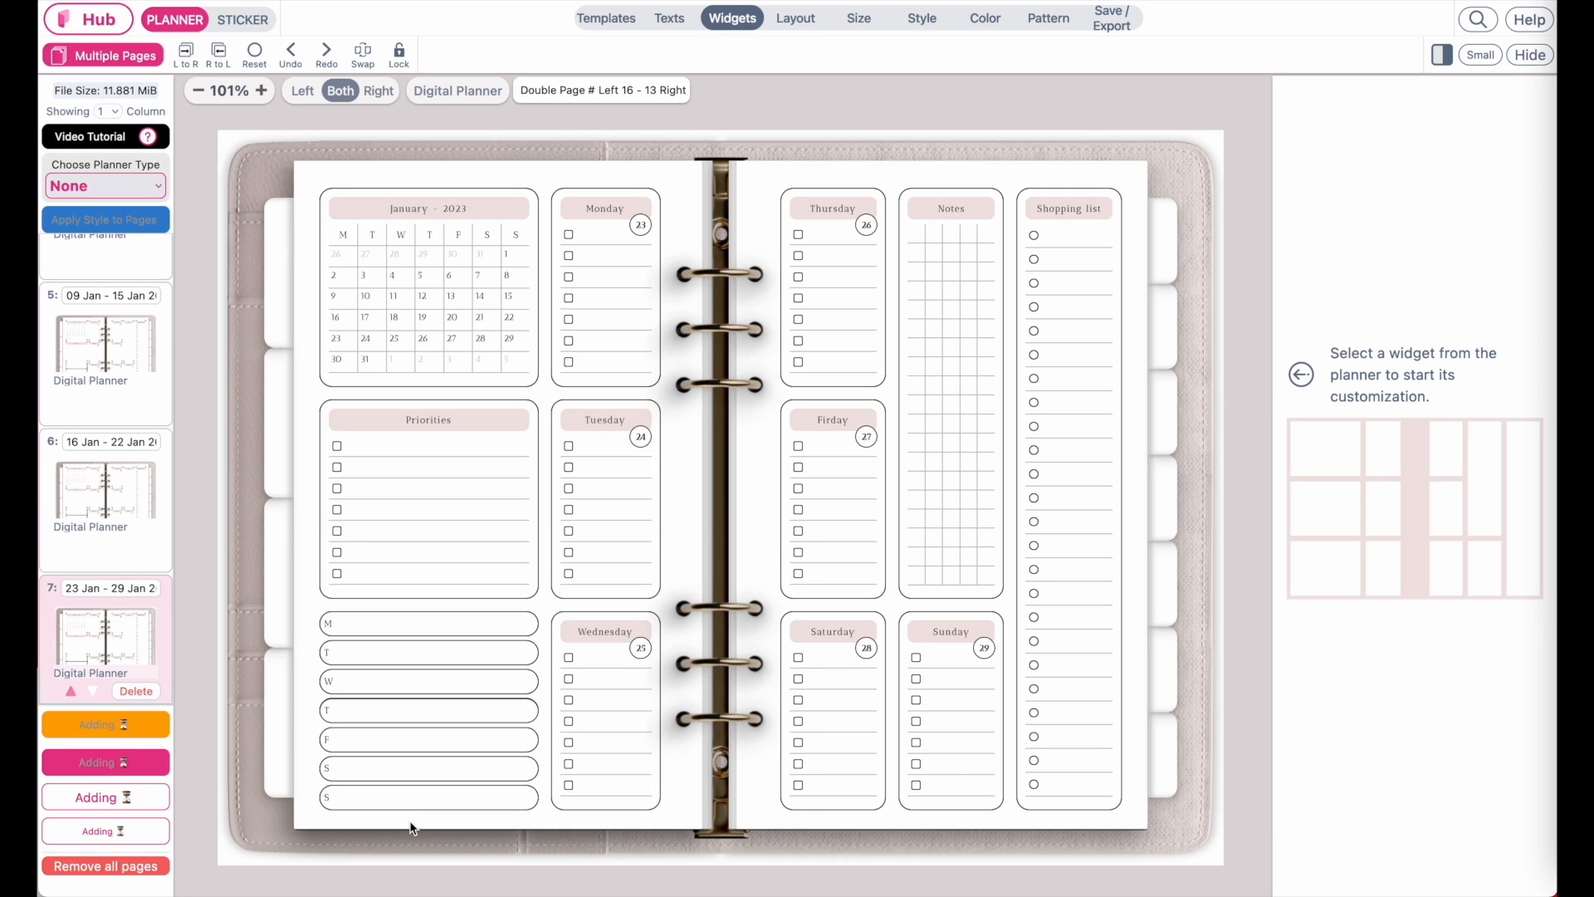
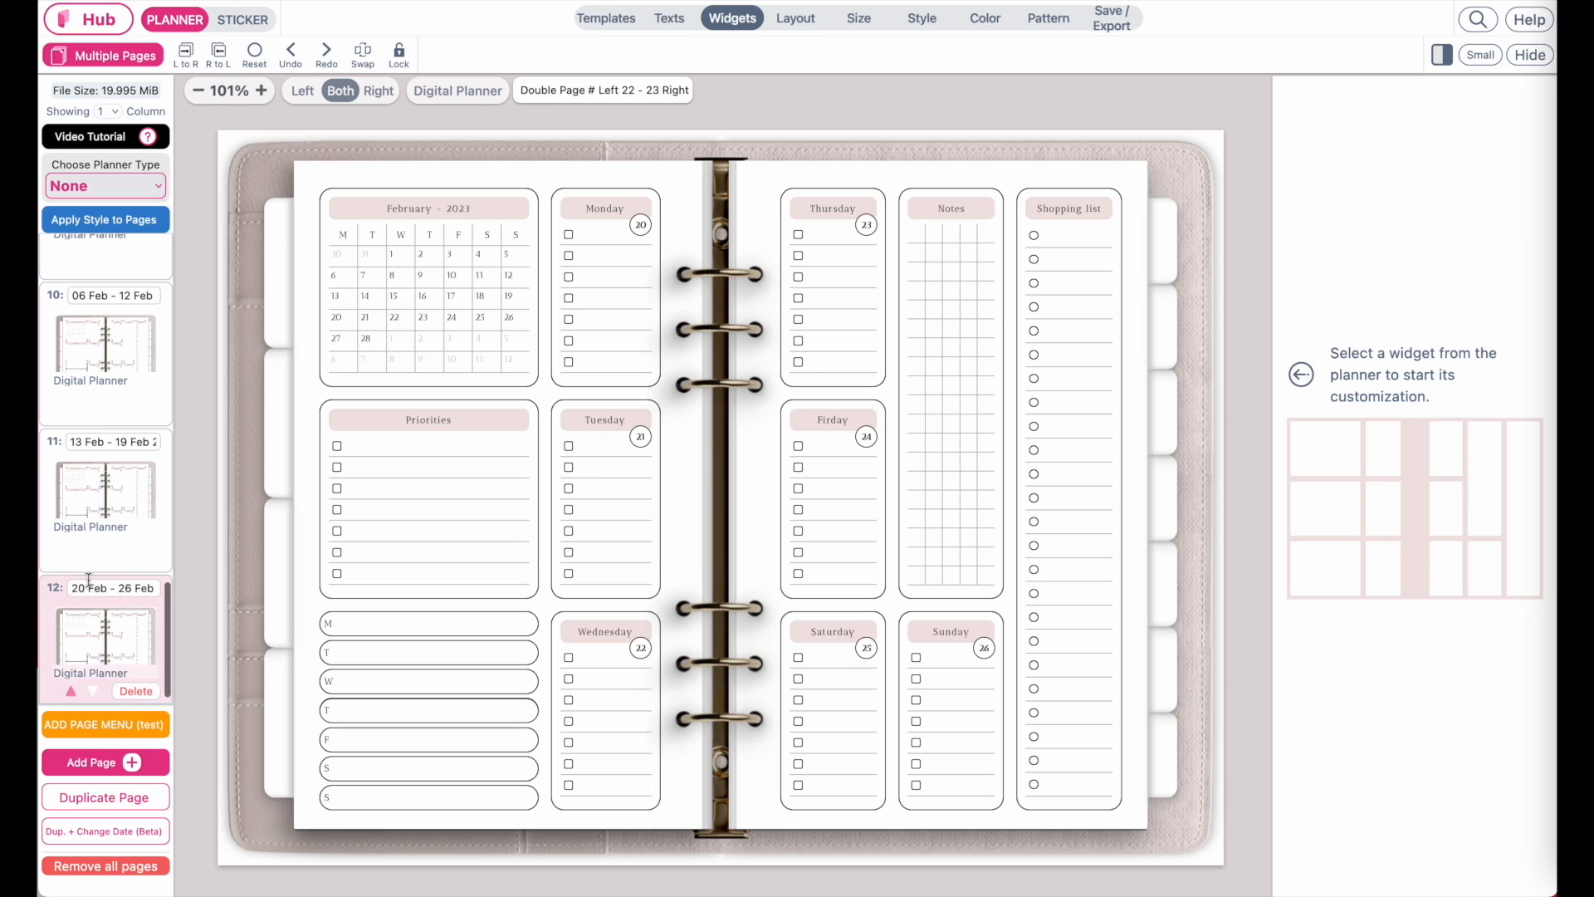
# Step: Review the dates on the 23 Jan - 29 Jan page, the February - 2023 calendar and the weekly pages up to 26 February
pyautogui.scroll(5, 112, 626)
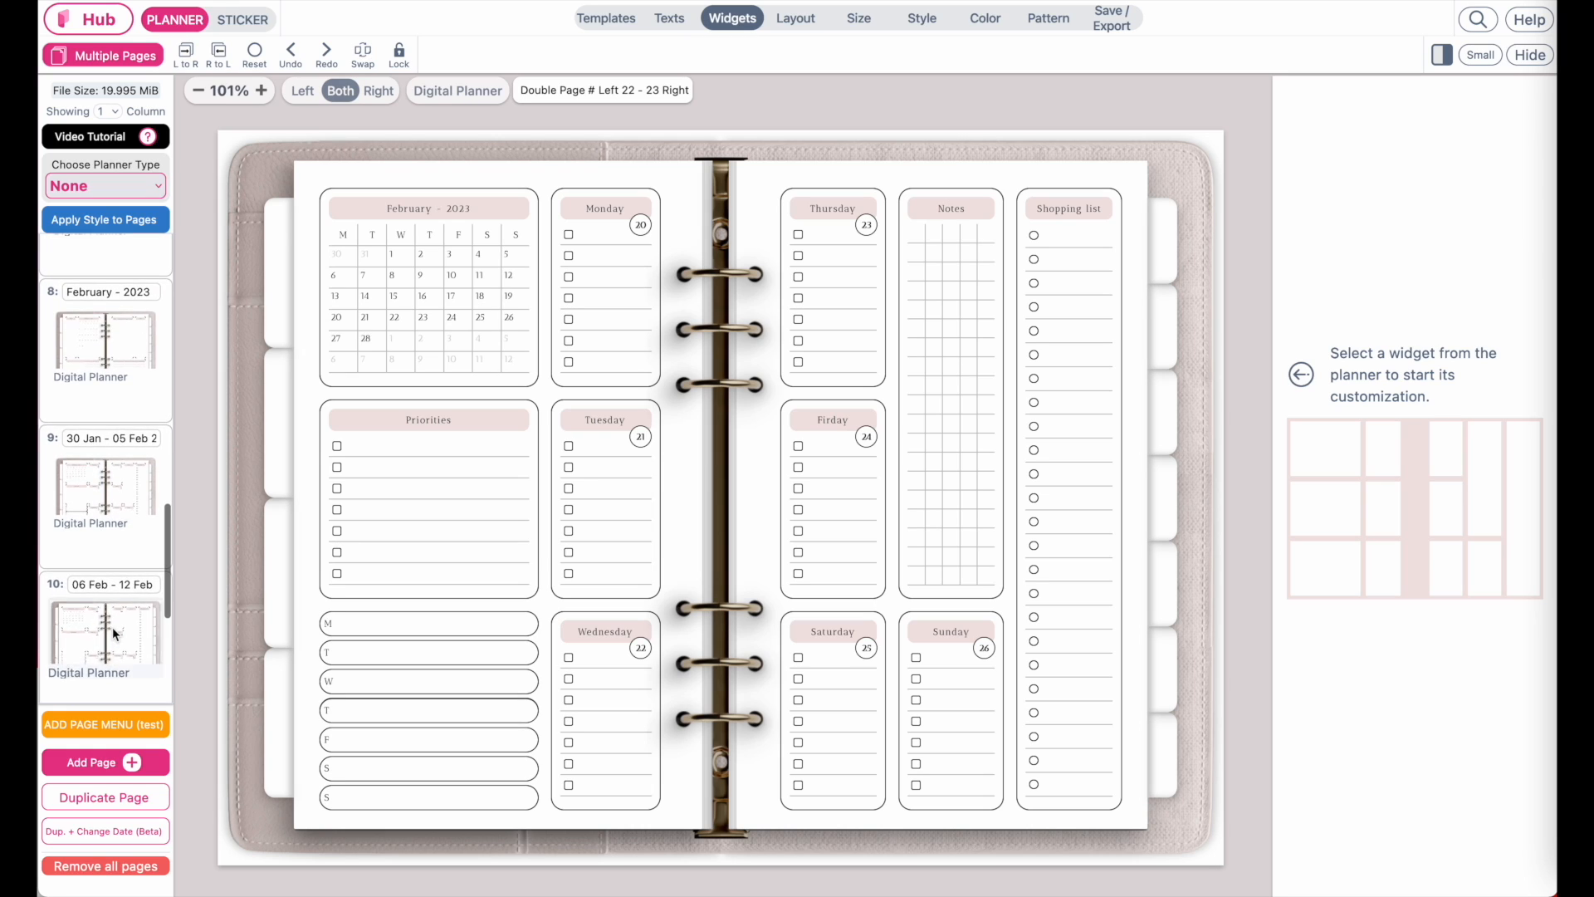
pyautogui.scroll(1, 112, 626)
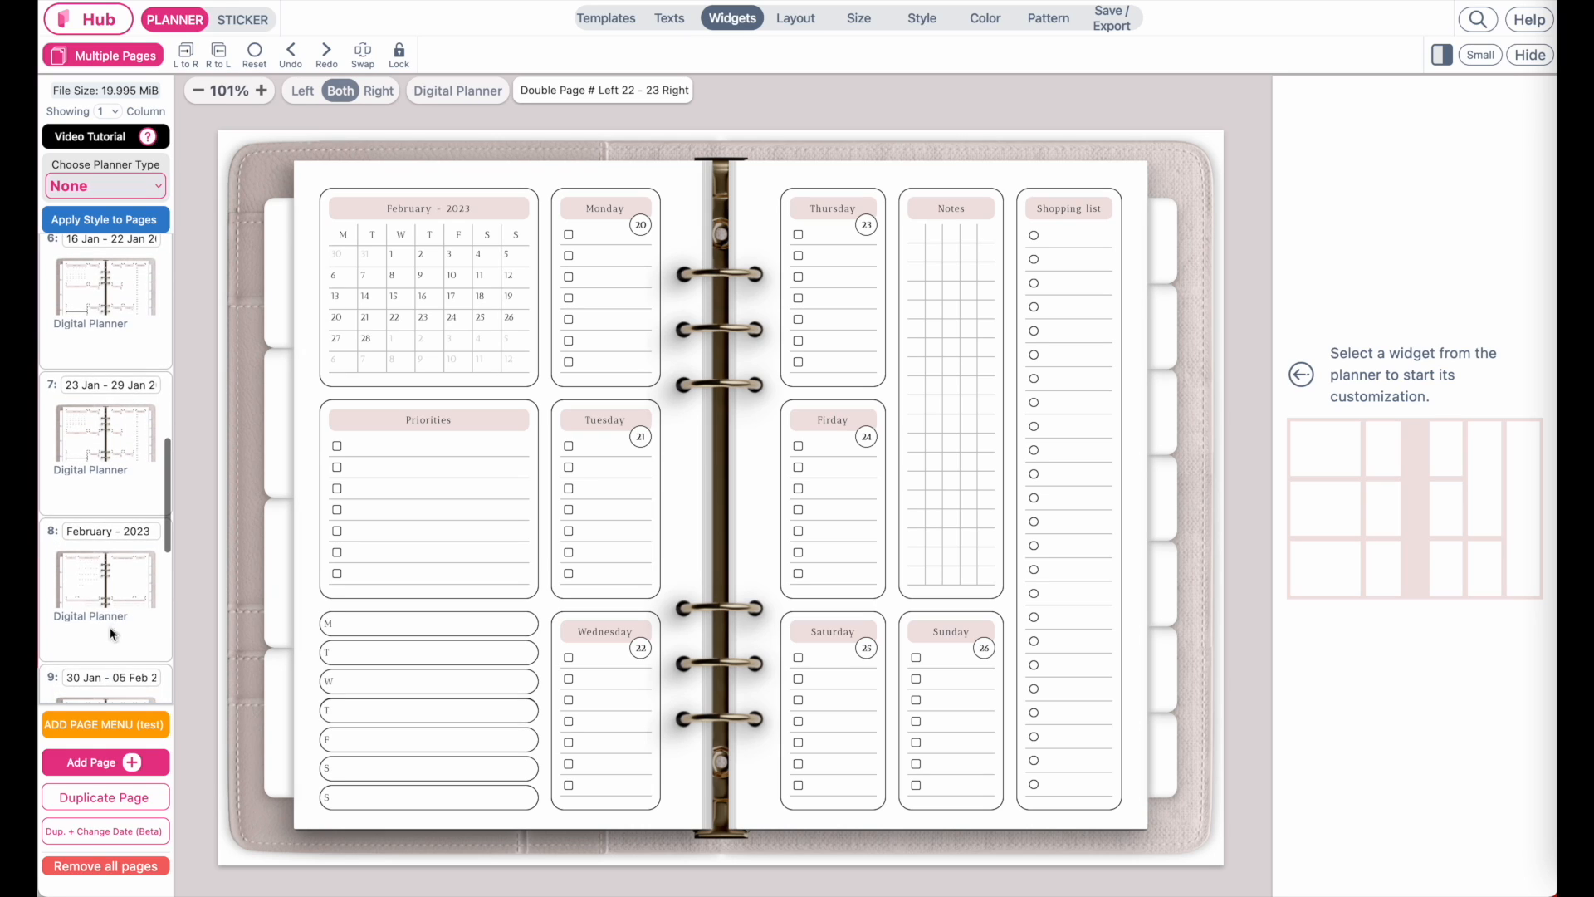
pyautogui.click(91, 440)
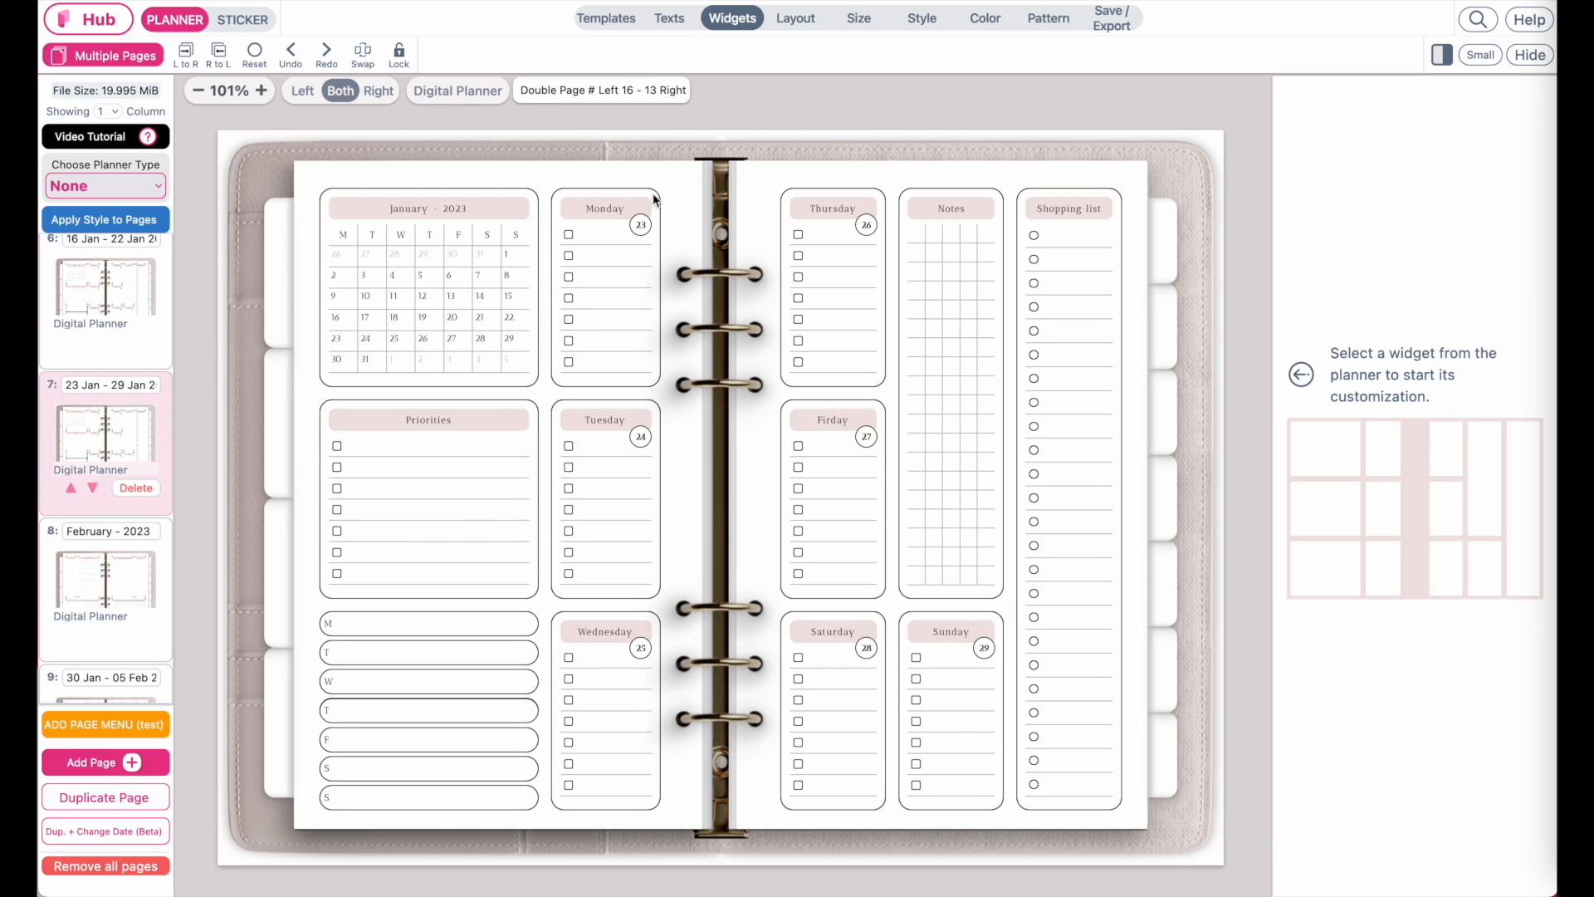
pyautogui.click(122, 584)
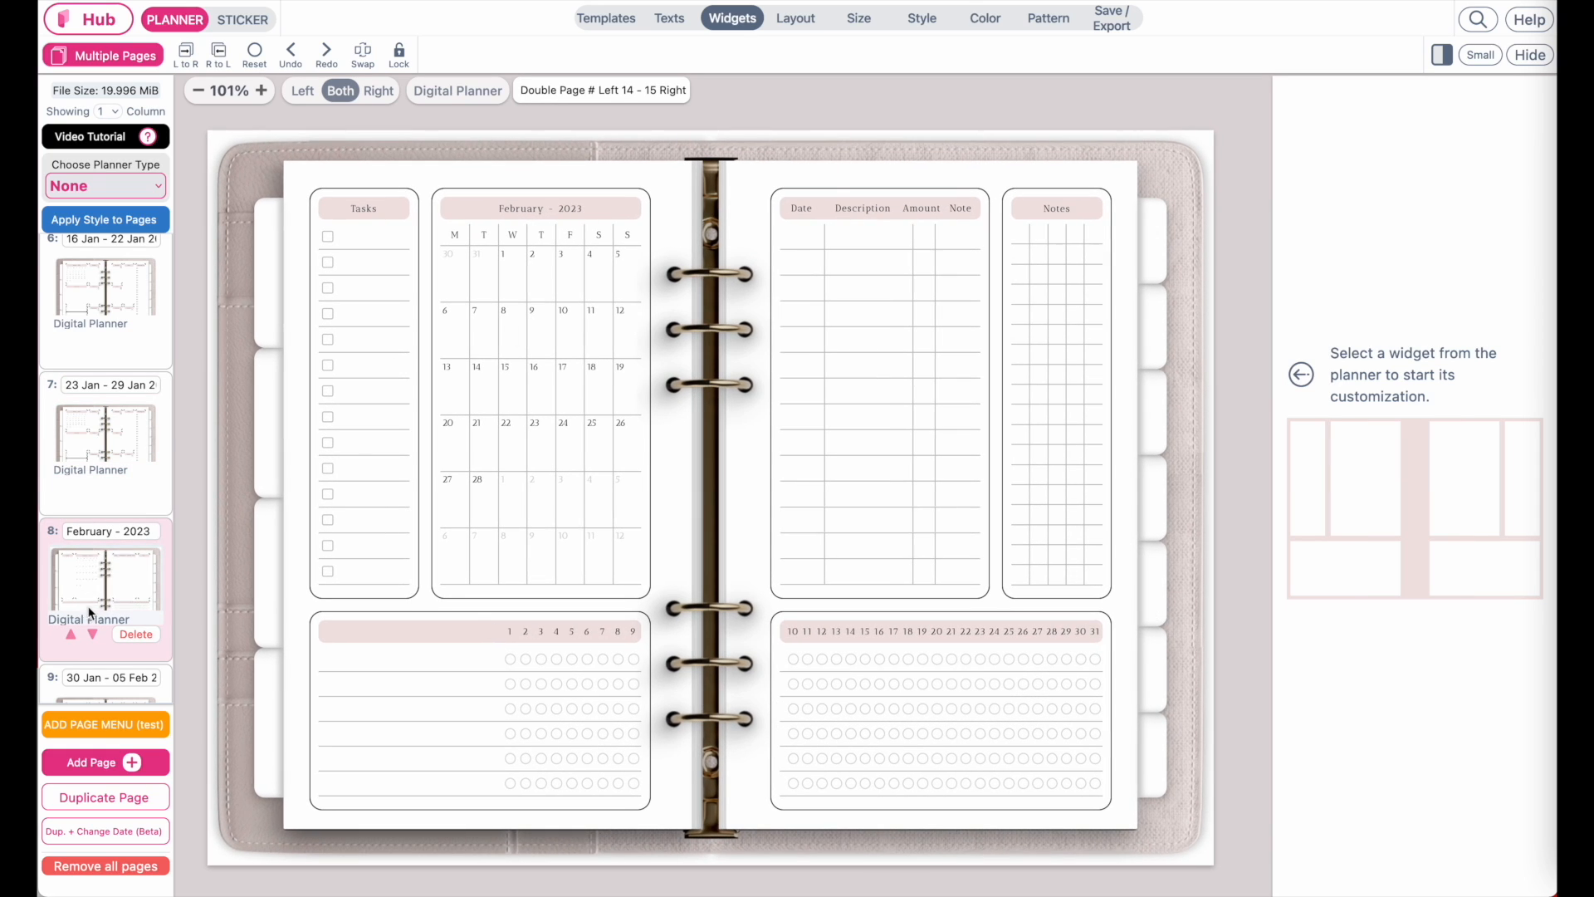
pyautogui.scroll(-3, 102, 525)
pyautogui.click(101, 525)
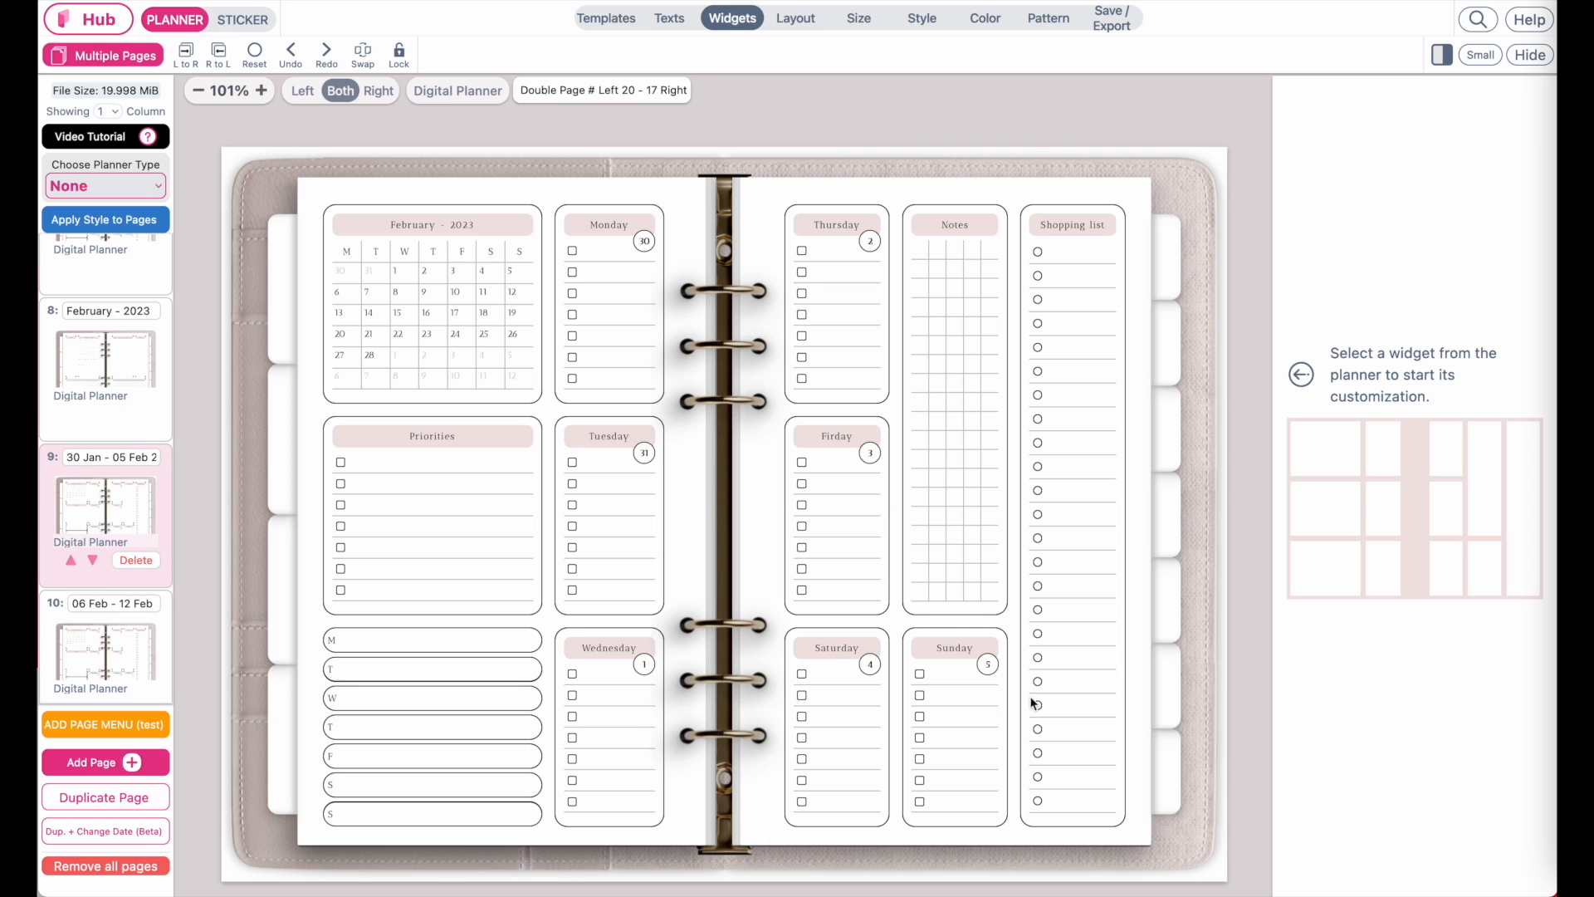
pyautogui.click(88, 646)
pyautogui.scroll(-2, 75, 639)
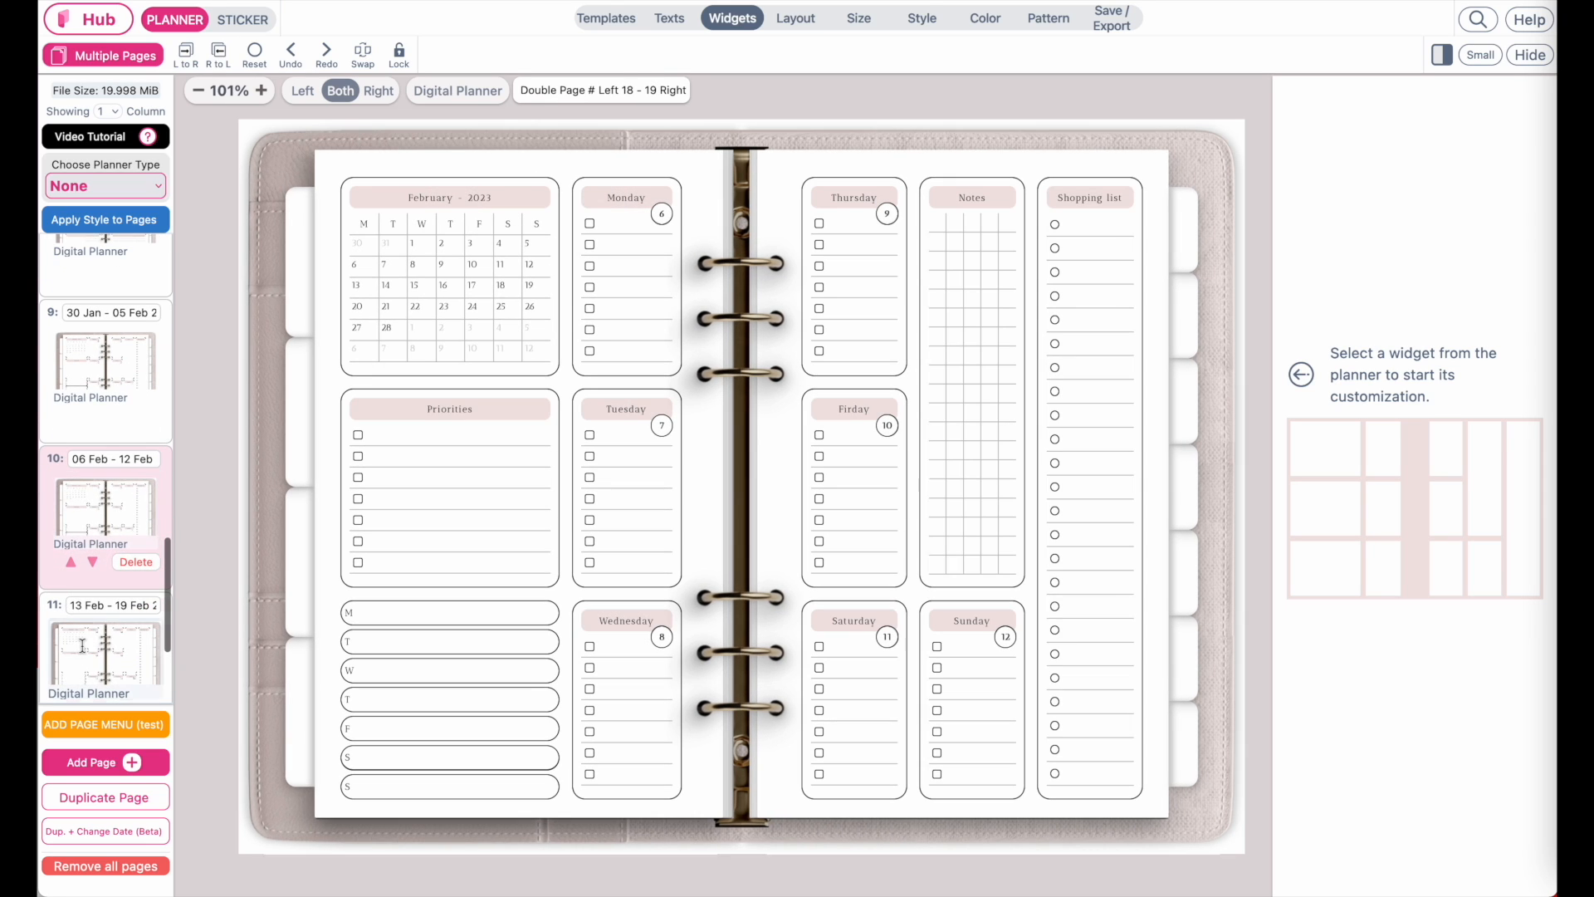
pyautogui.click(82, 646)
pyautogui.scroll(-3, 86, 651)
pyautogui.click(86, 651)
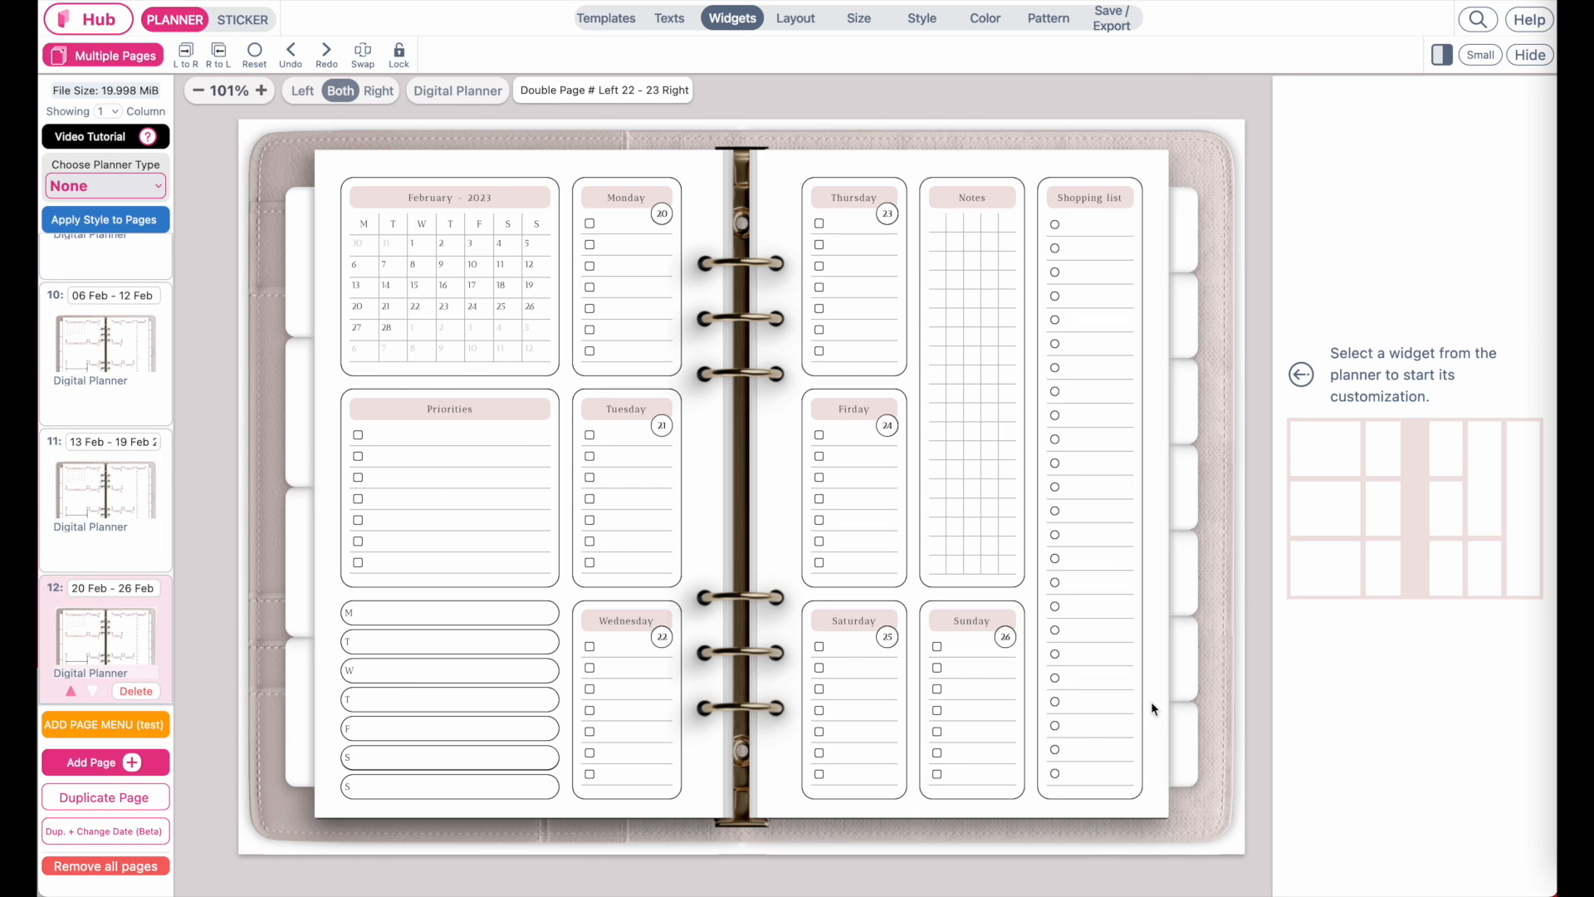
pyautogui.scroll(3, 1151, 701)
pyautogui.scroll(-5, 892, 700)
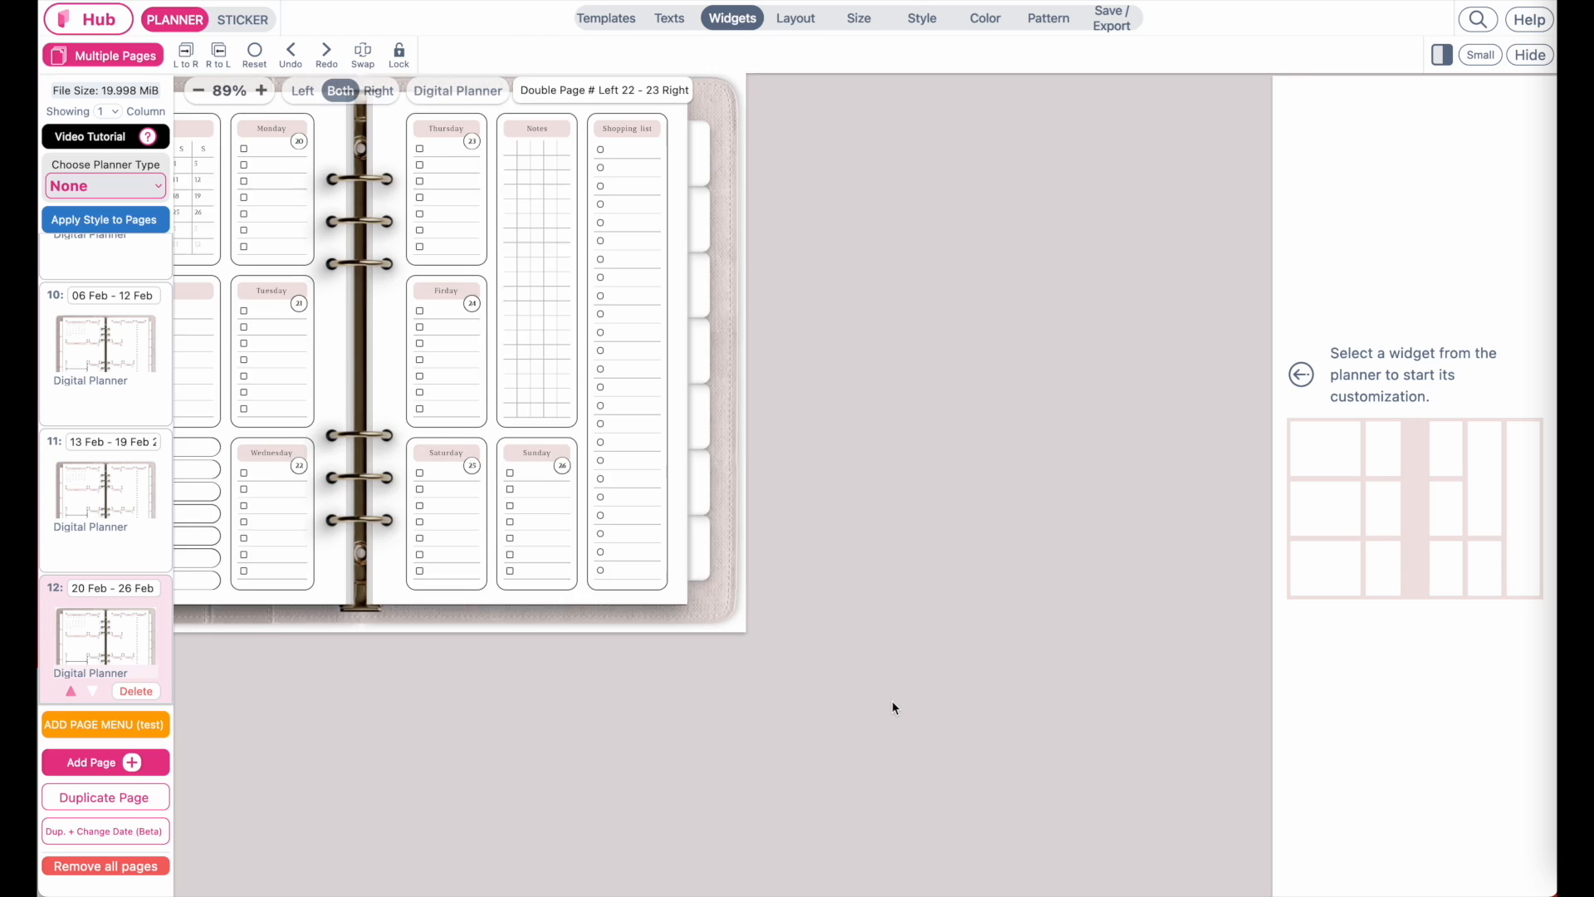
pyautogui.scroll(2, 847, 572)
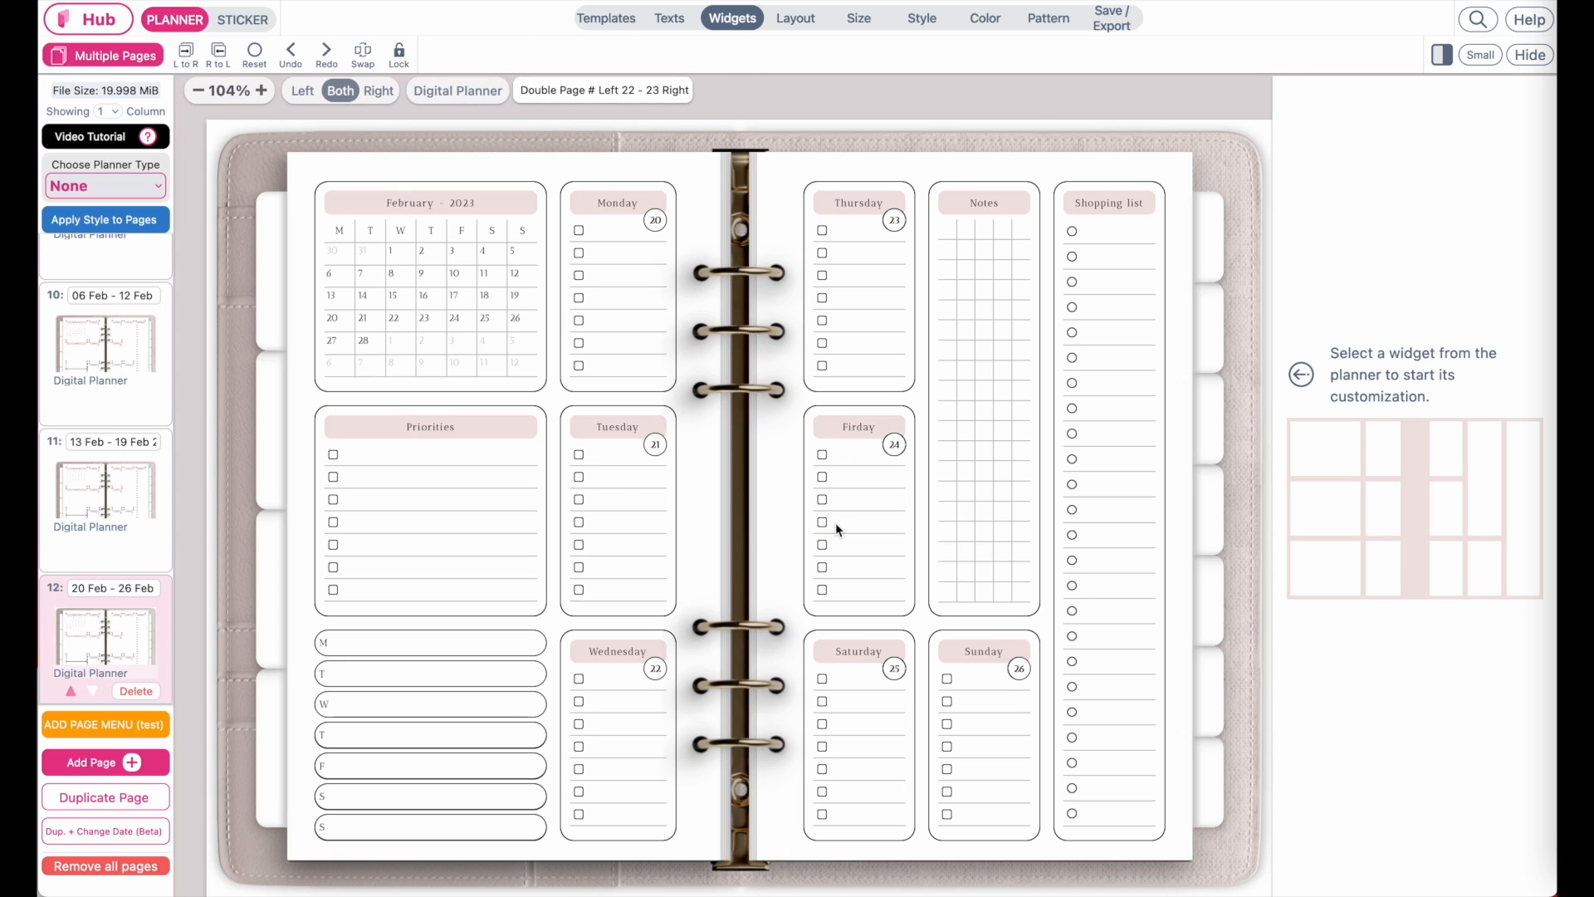
# Step: Insert date-changed copies of pages 8: February - 2023 to 12: 20 Feb - 26 Feb 2023 at the end, adjusting both tab links
pyautogui.click(111, 728)
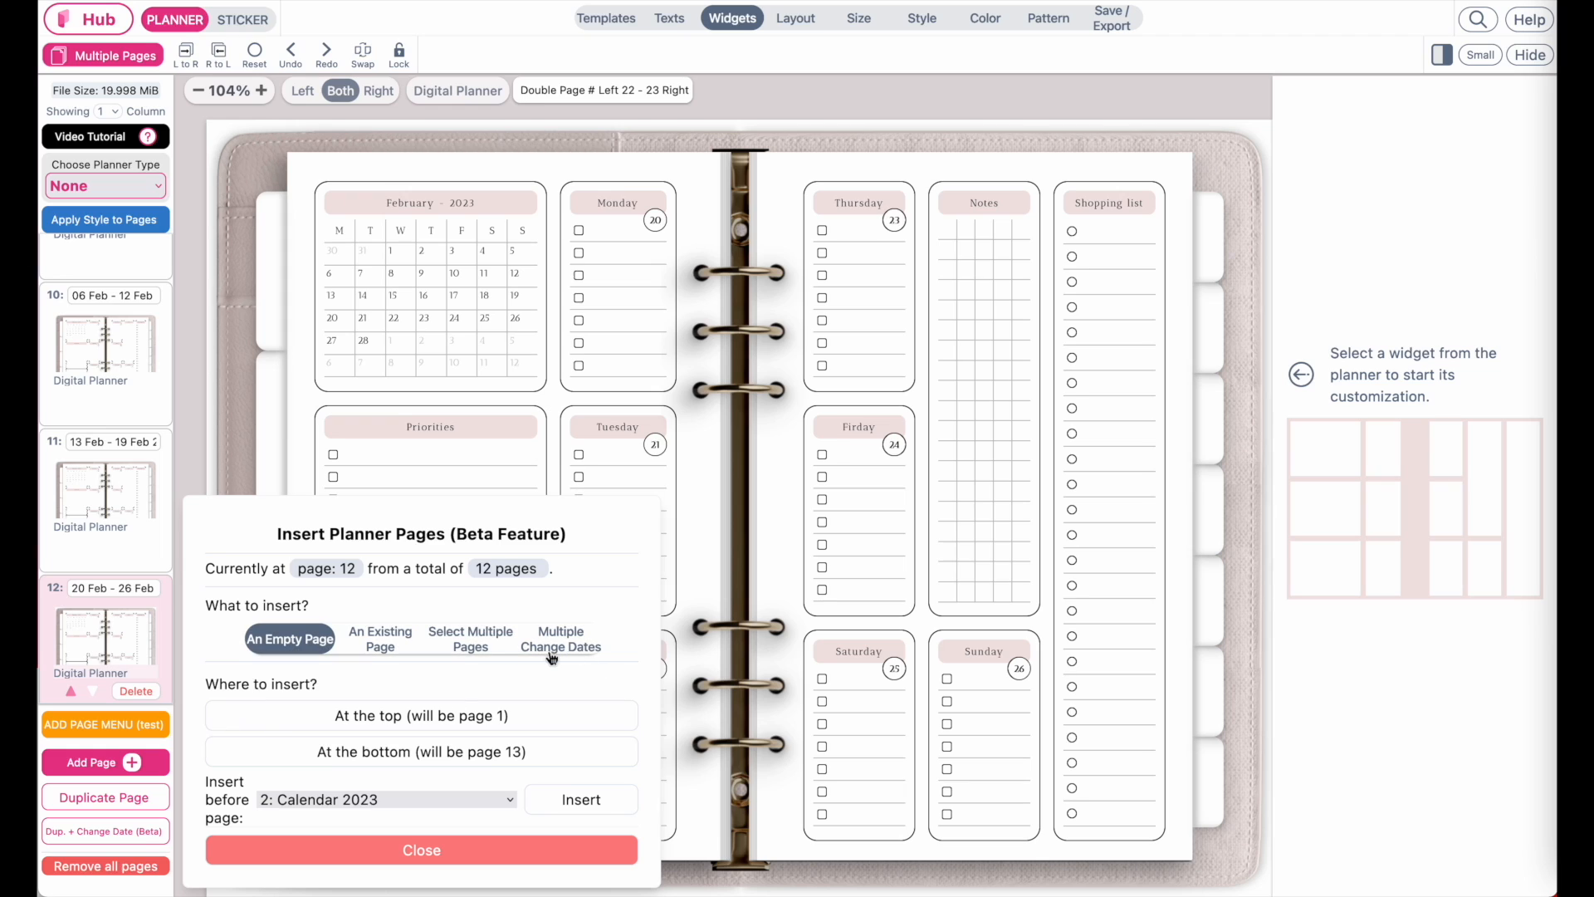
pyautogui.click(586, 653)
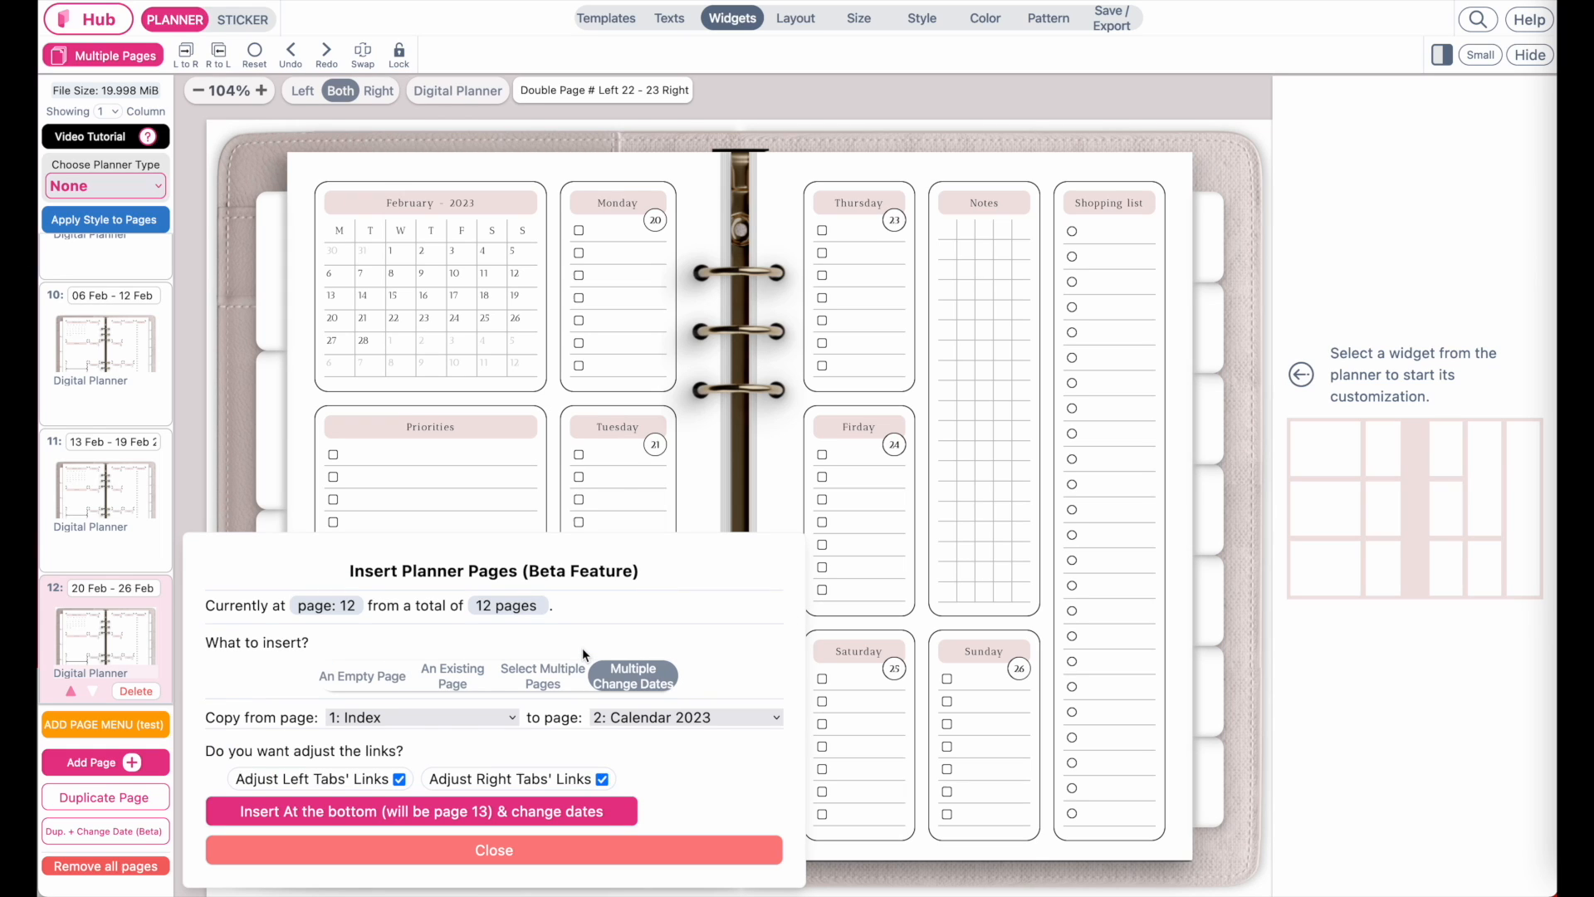
pyautogui.click(445, 716)
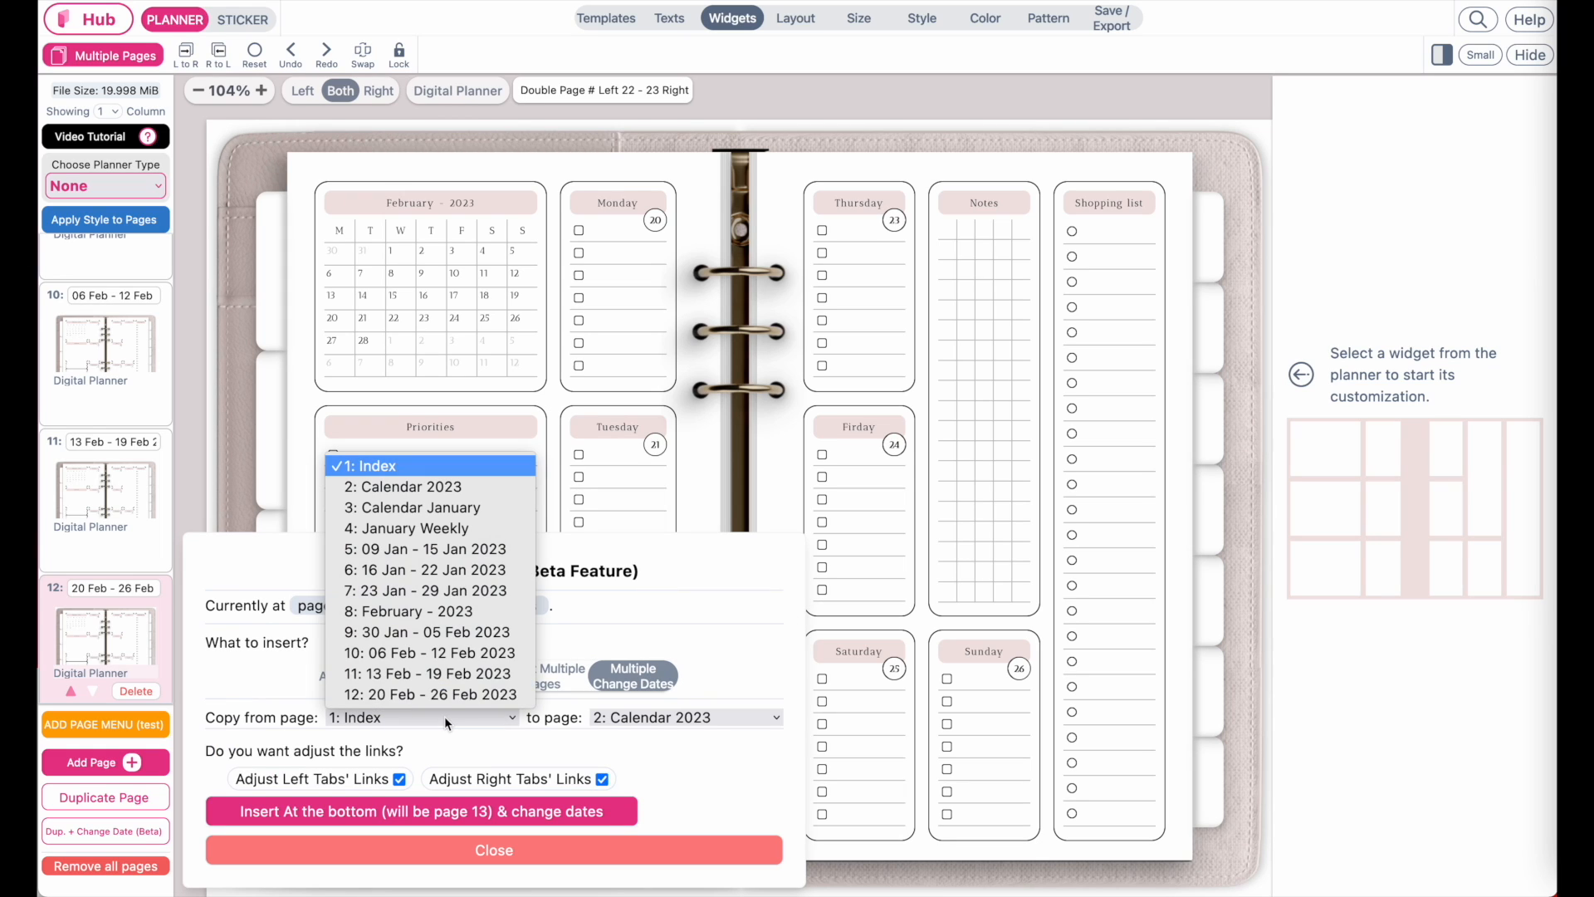
pyautogui.click(465, 615)
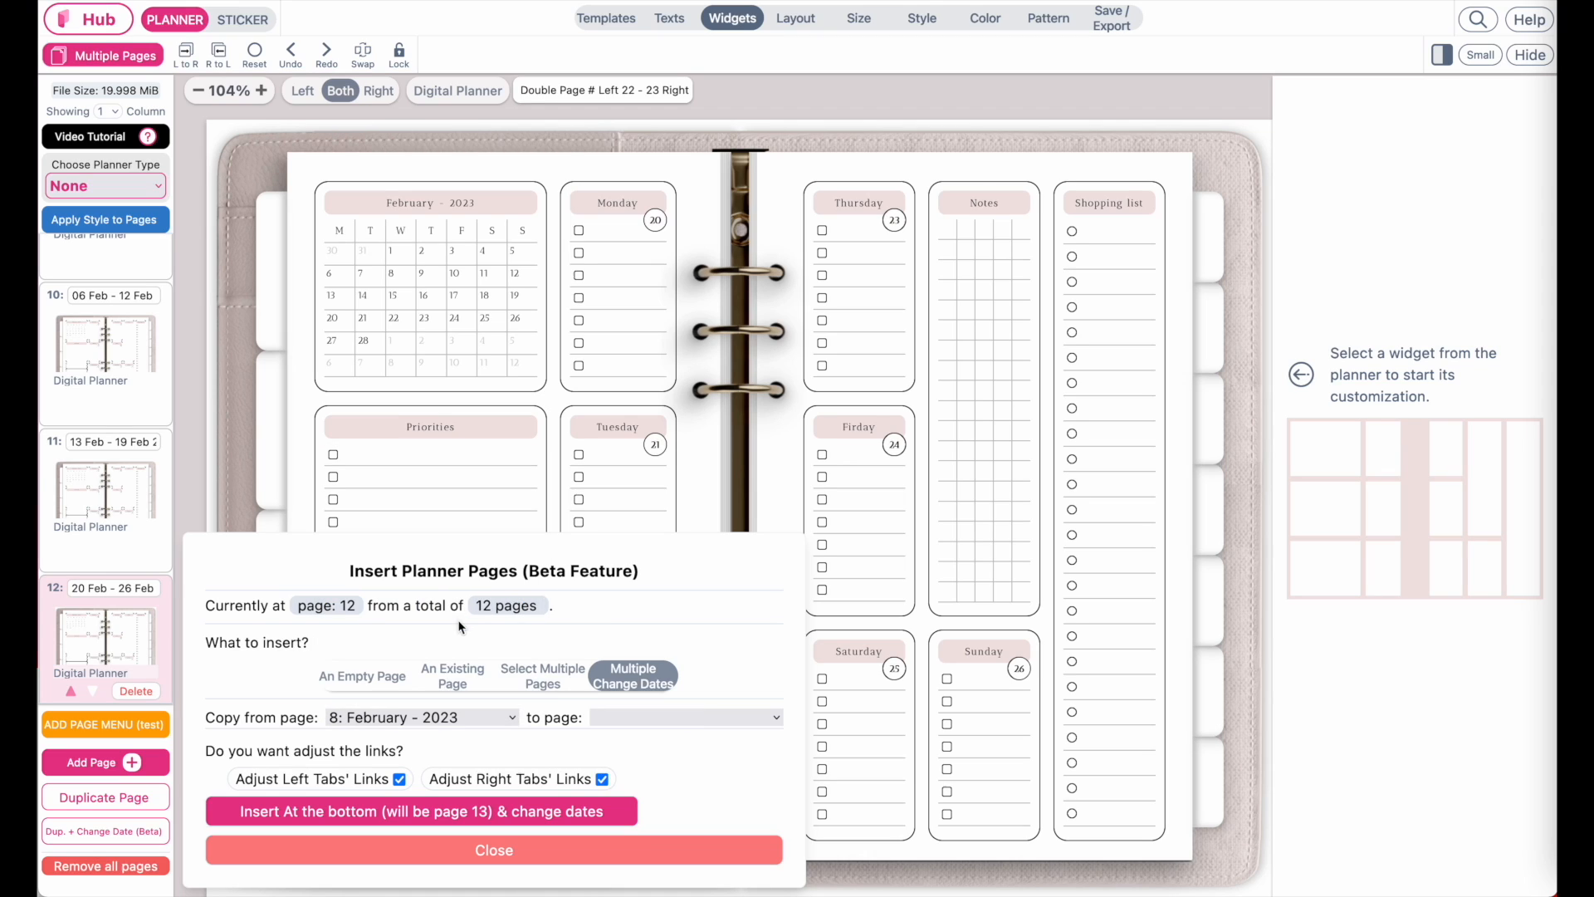
pyautogui.click(642, 729)
pyautogui.click(642, 804)
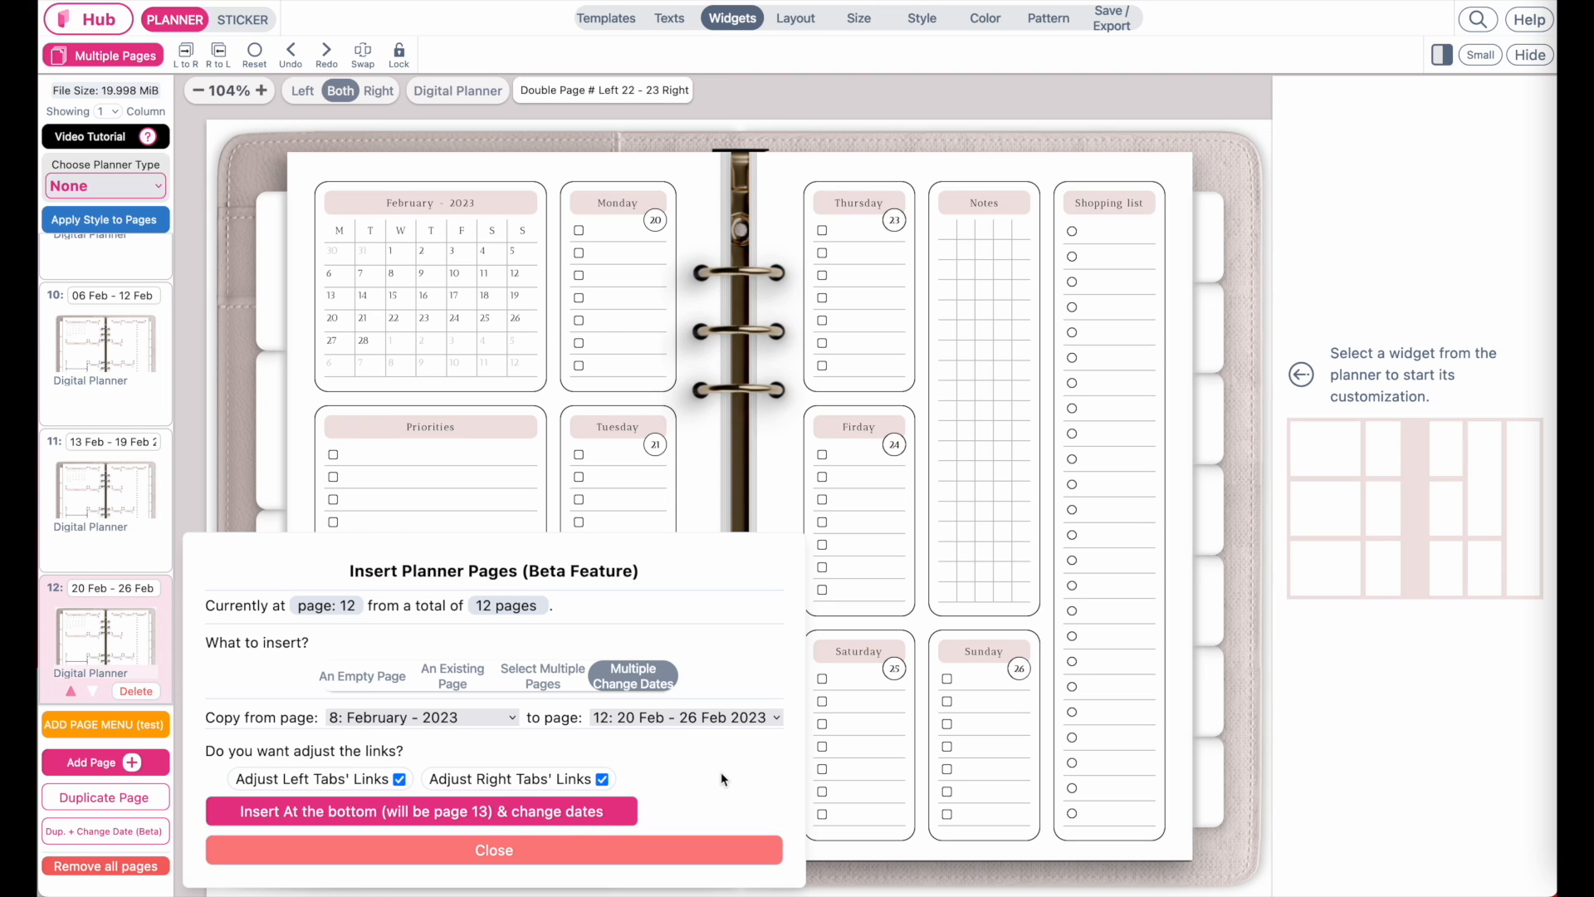
pyautogui.click(412, 812)
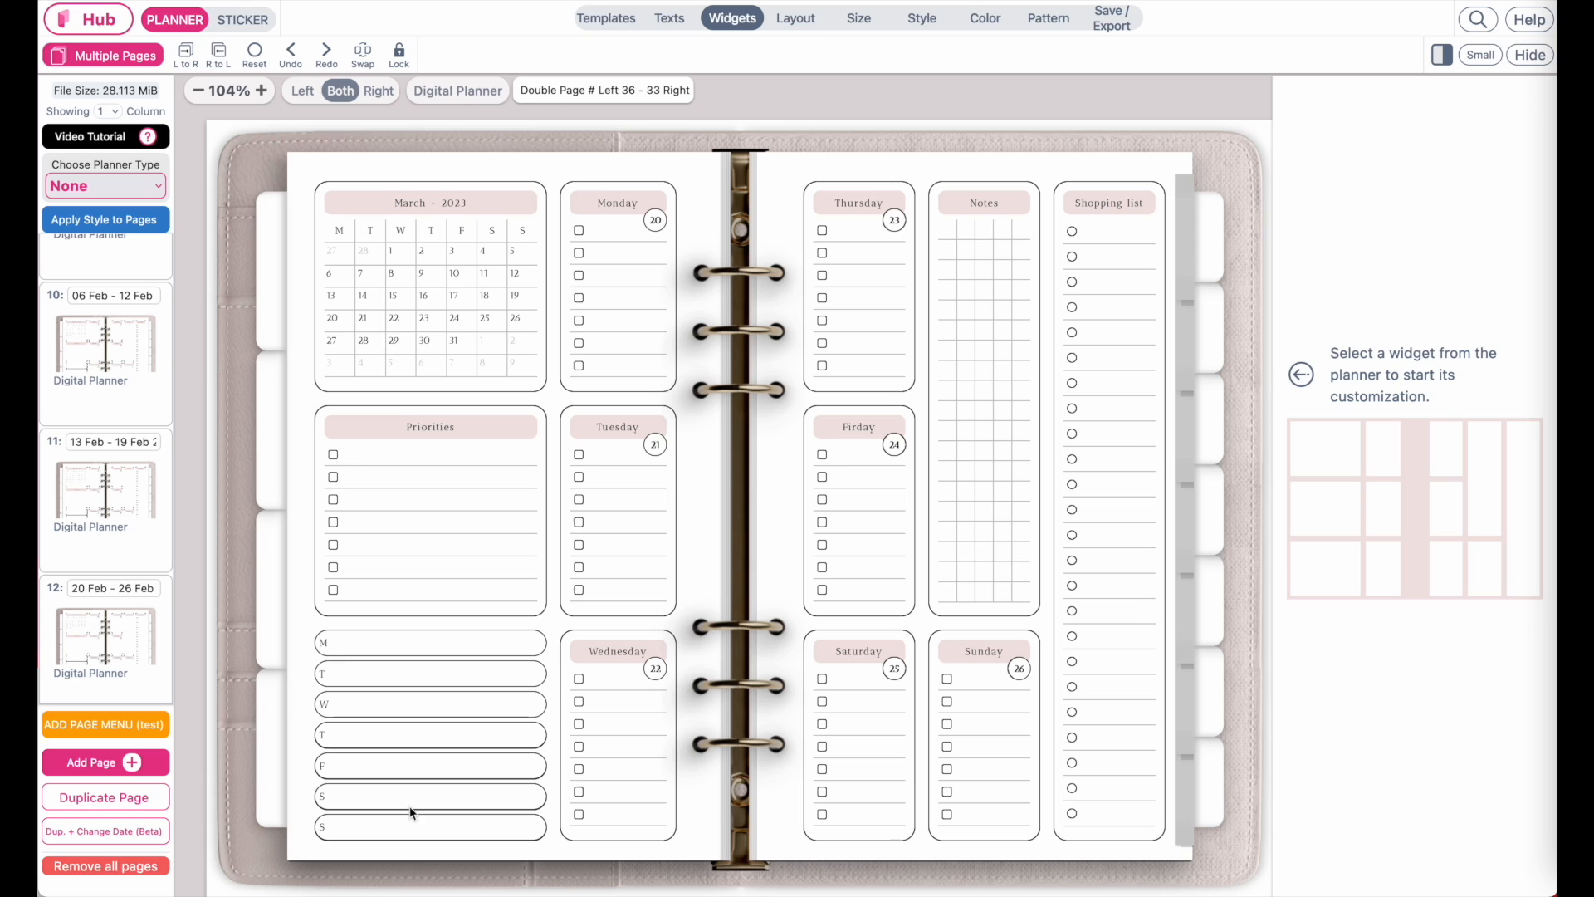
# Step: Duplicate the 20 Mar - 26 Mar weekly page with changed dates for 27 March to 2 April
pyautogui.scroll(-9, 91, 603)
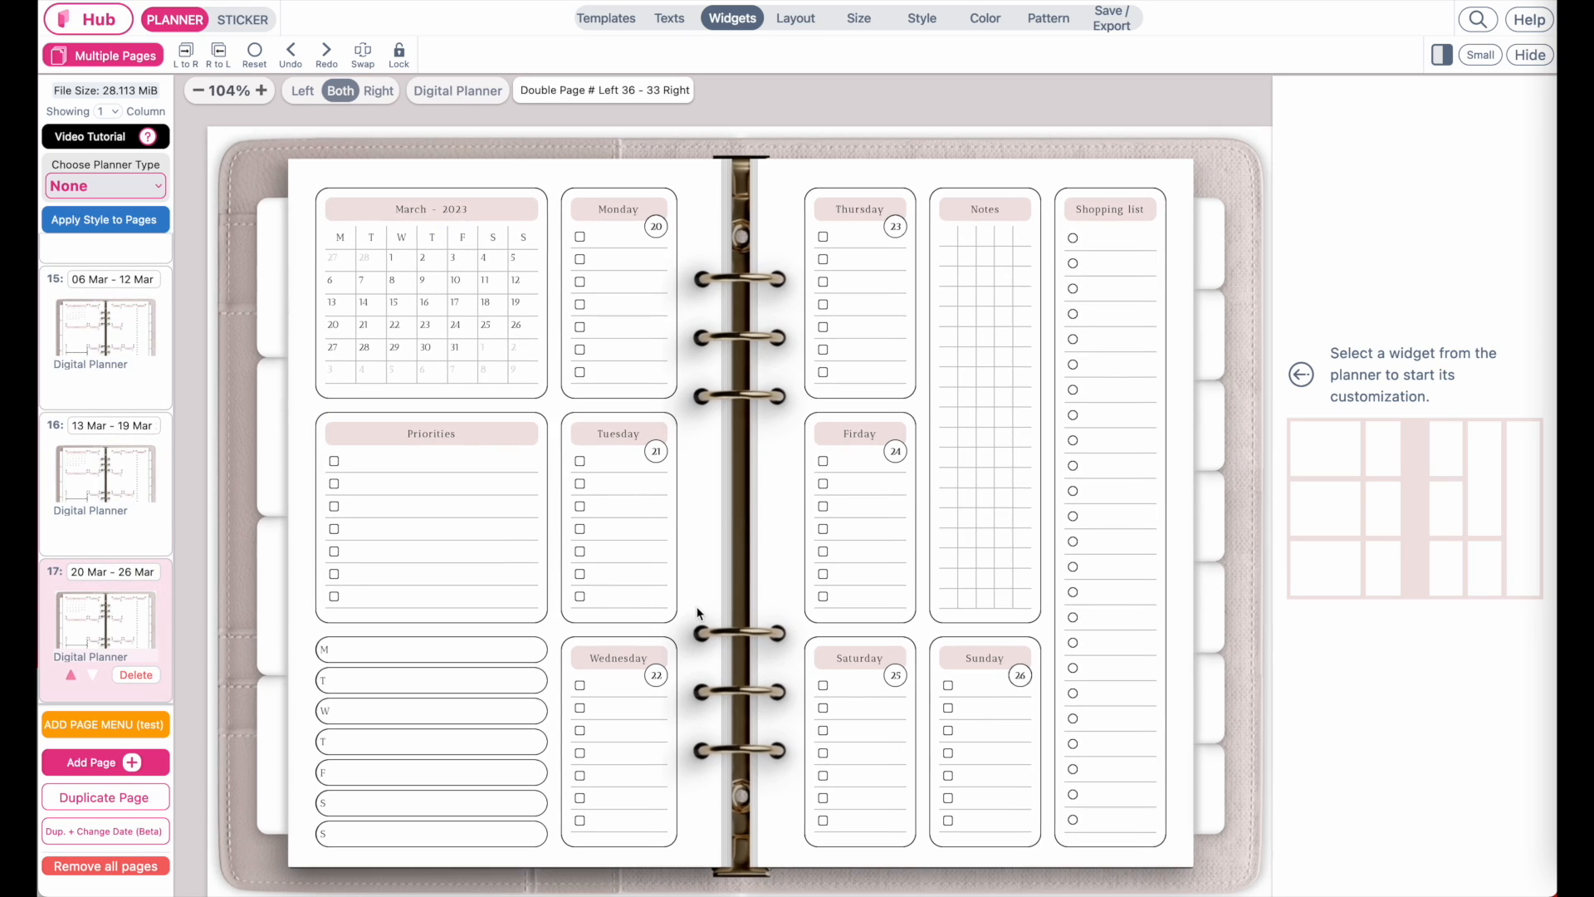
pyautogui.scroll(3, 119, 409)
pyautogui.scroll(-3, 118, 410)
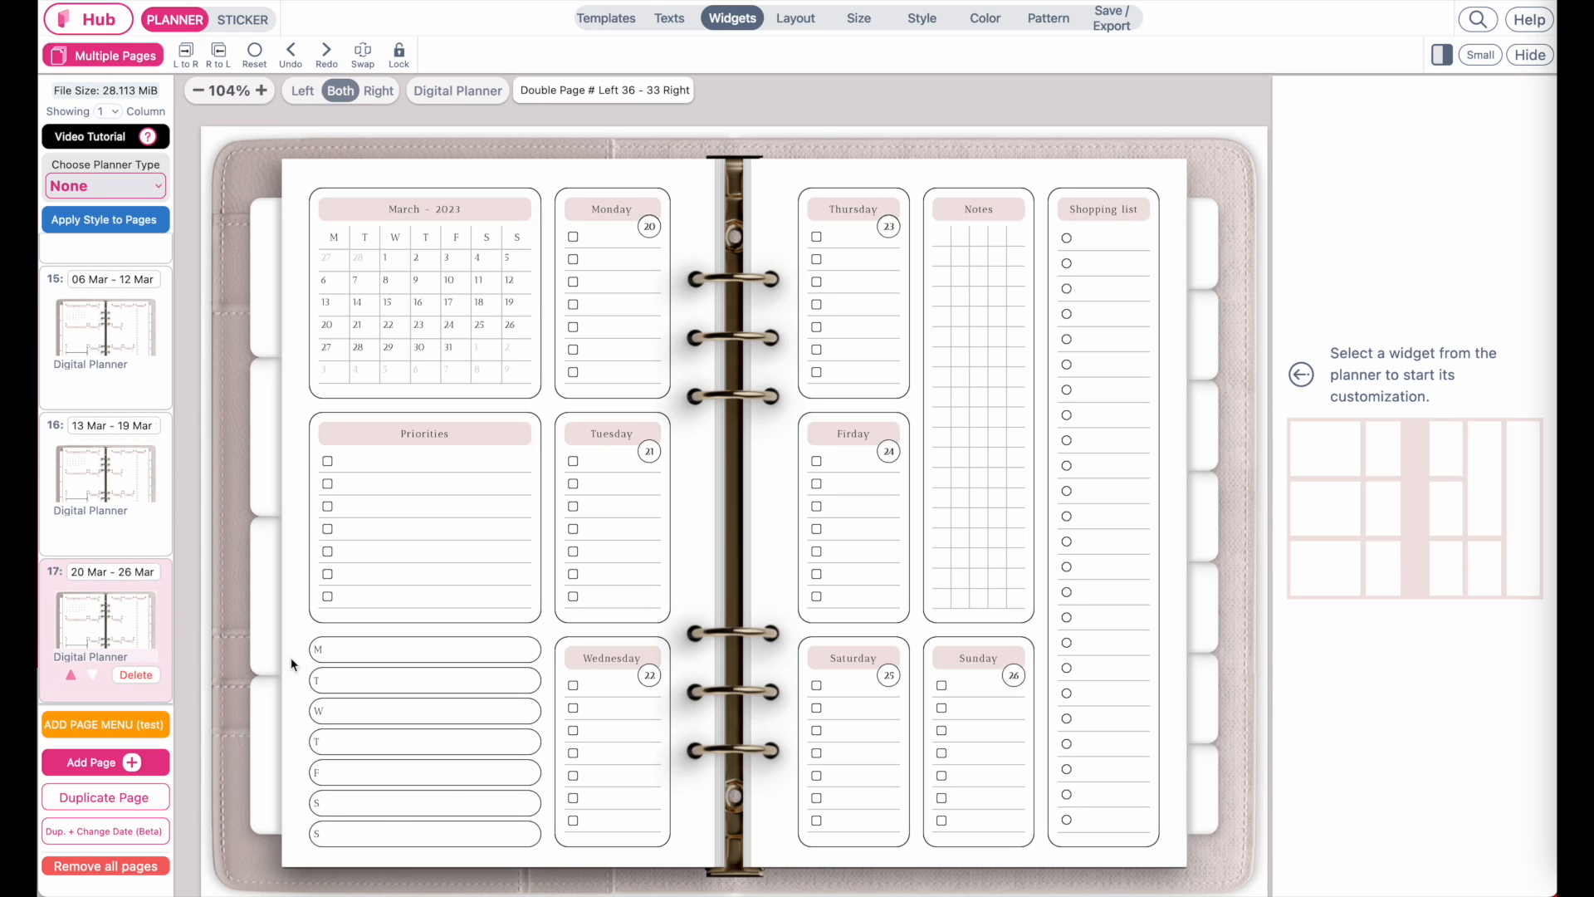
pyautogui.scroll(-1, 735, 599)
pyautogui.hscroll(1, 735, 599)
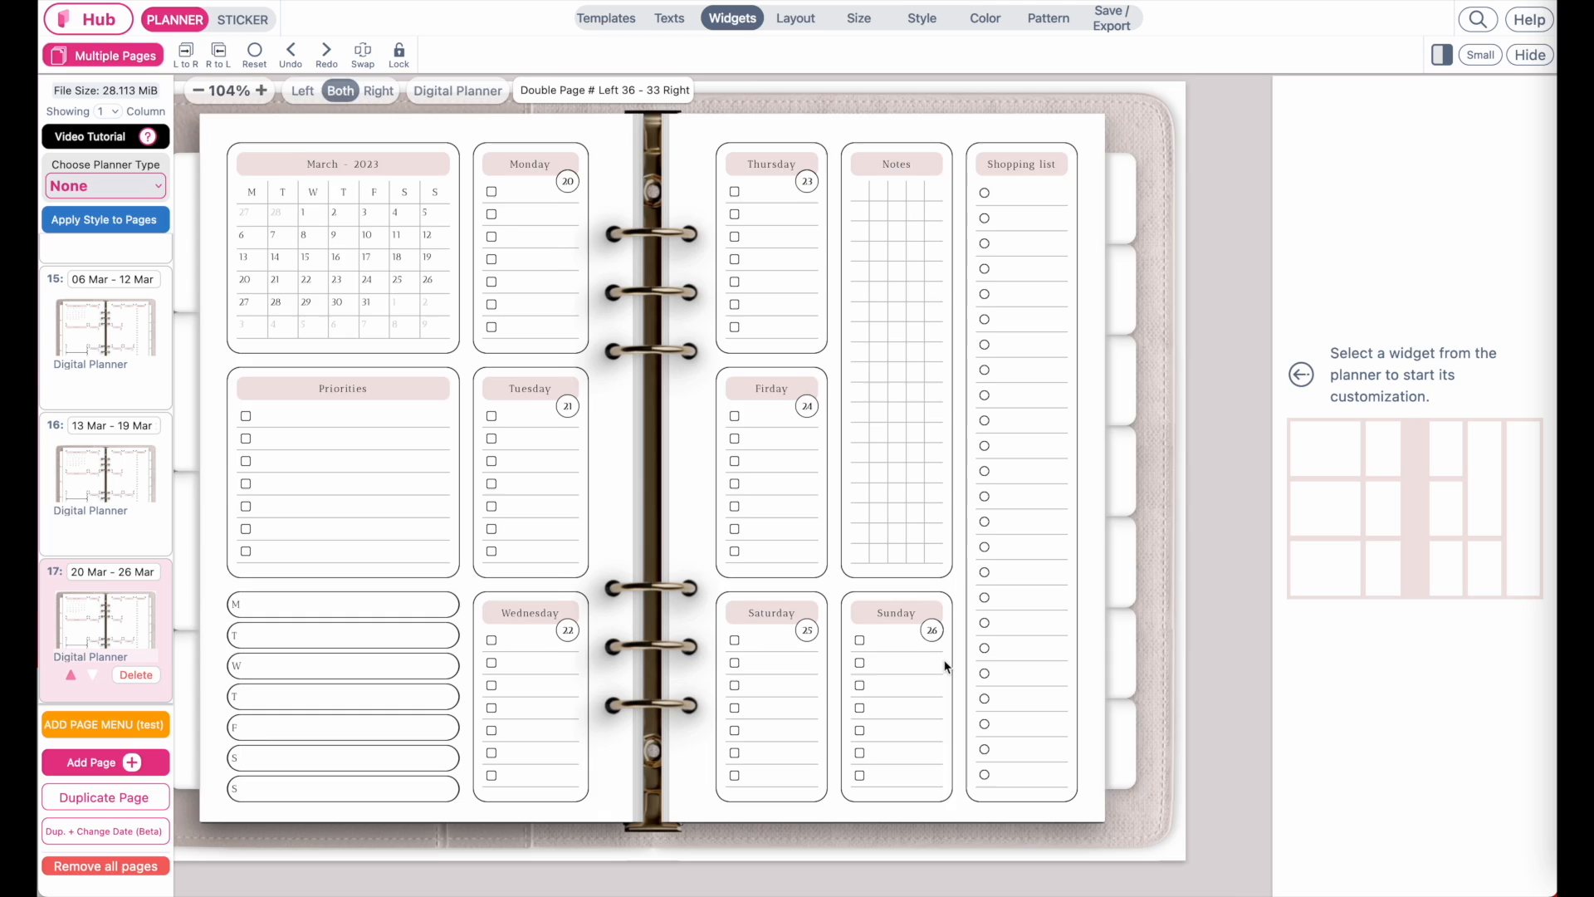
pyautogui.scroll(2, 855, 637)
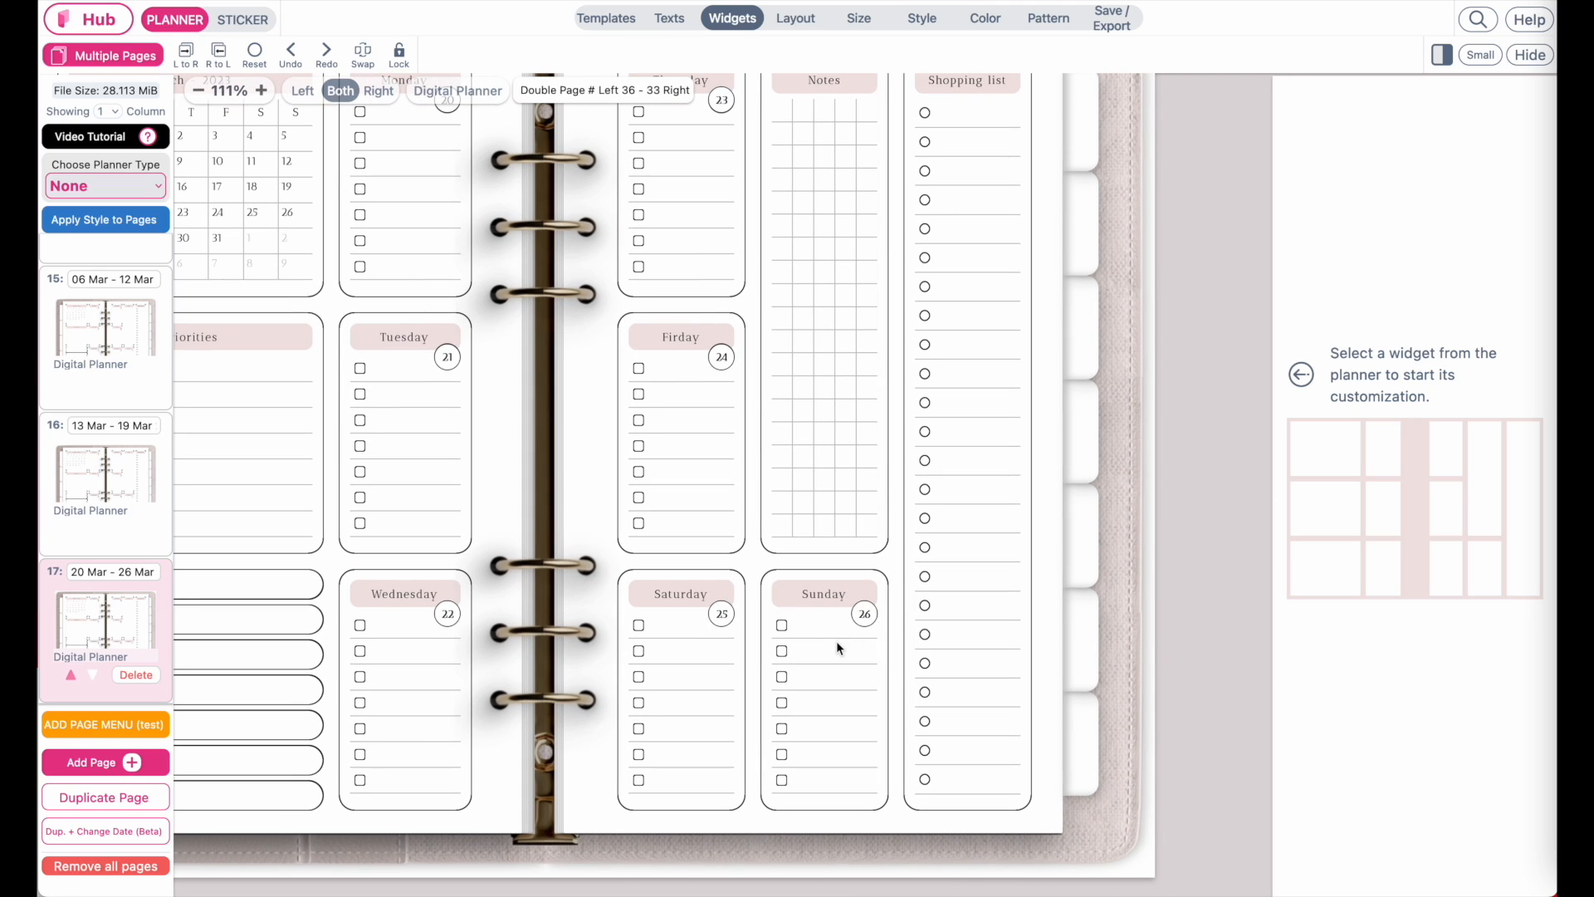
pyautogui.scroll(-3, 838, 648)
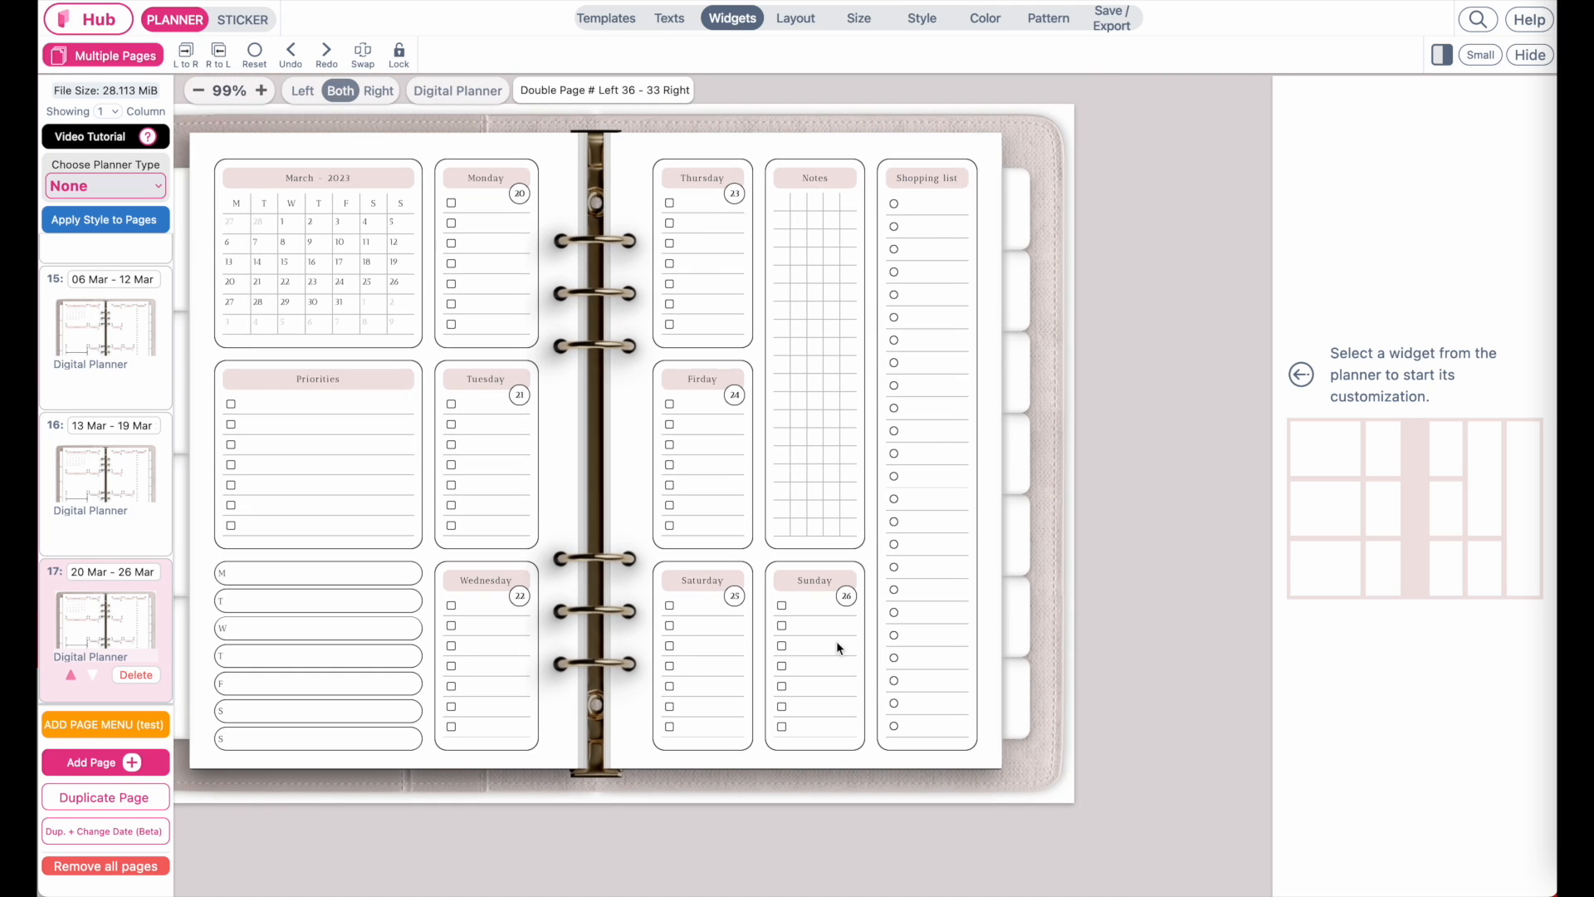
pyautogui.scroll(2, 837, 648)
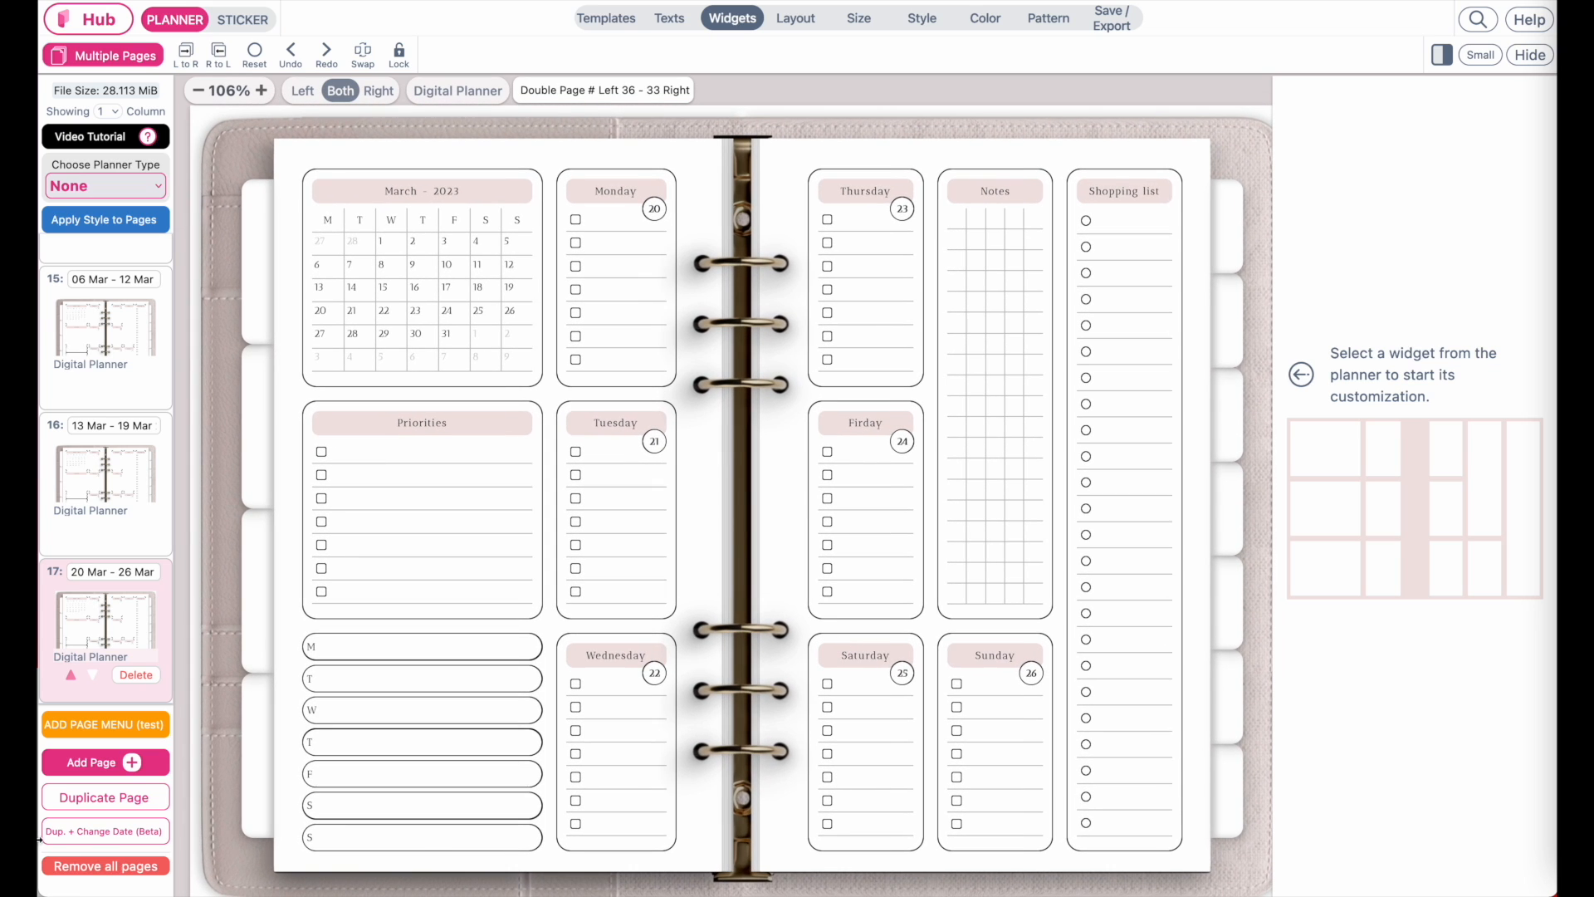
pyautogui.click(119, 841)
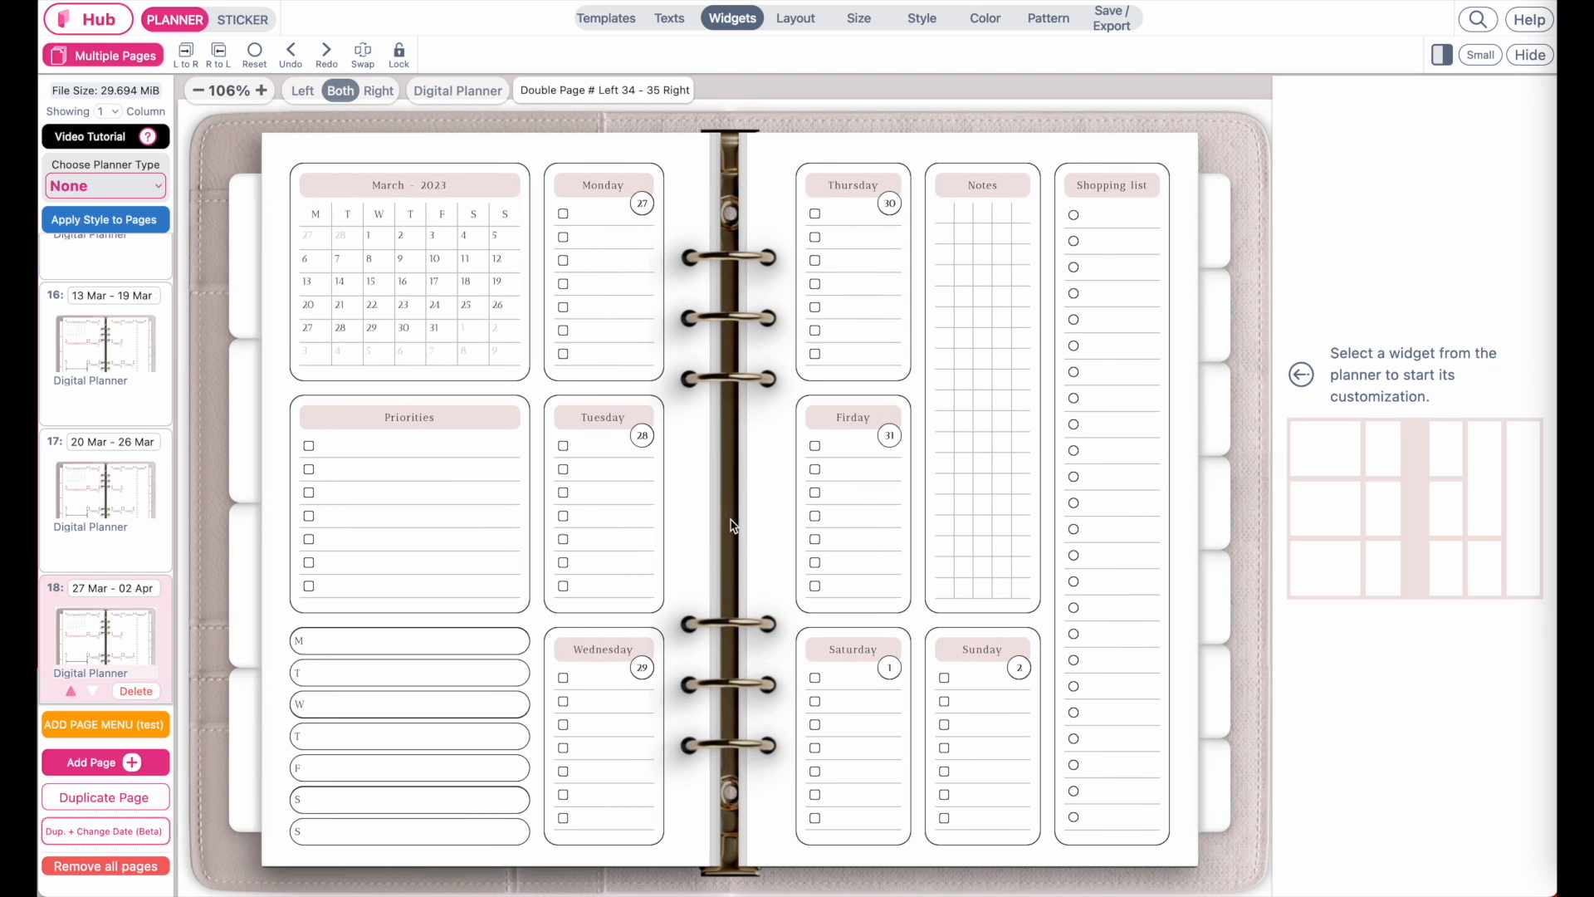
# Step: Insert date-changed copies of pages 13: March - 2023 to 18: 27 Mar - 02 Apr 2023 at the end, adjusting both tab links
pyautogui.click(62, 725)
pyautogui.click(549, 641)
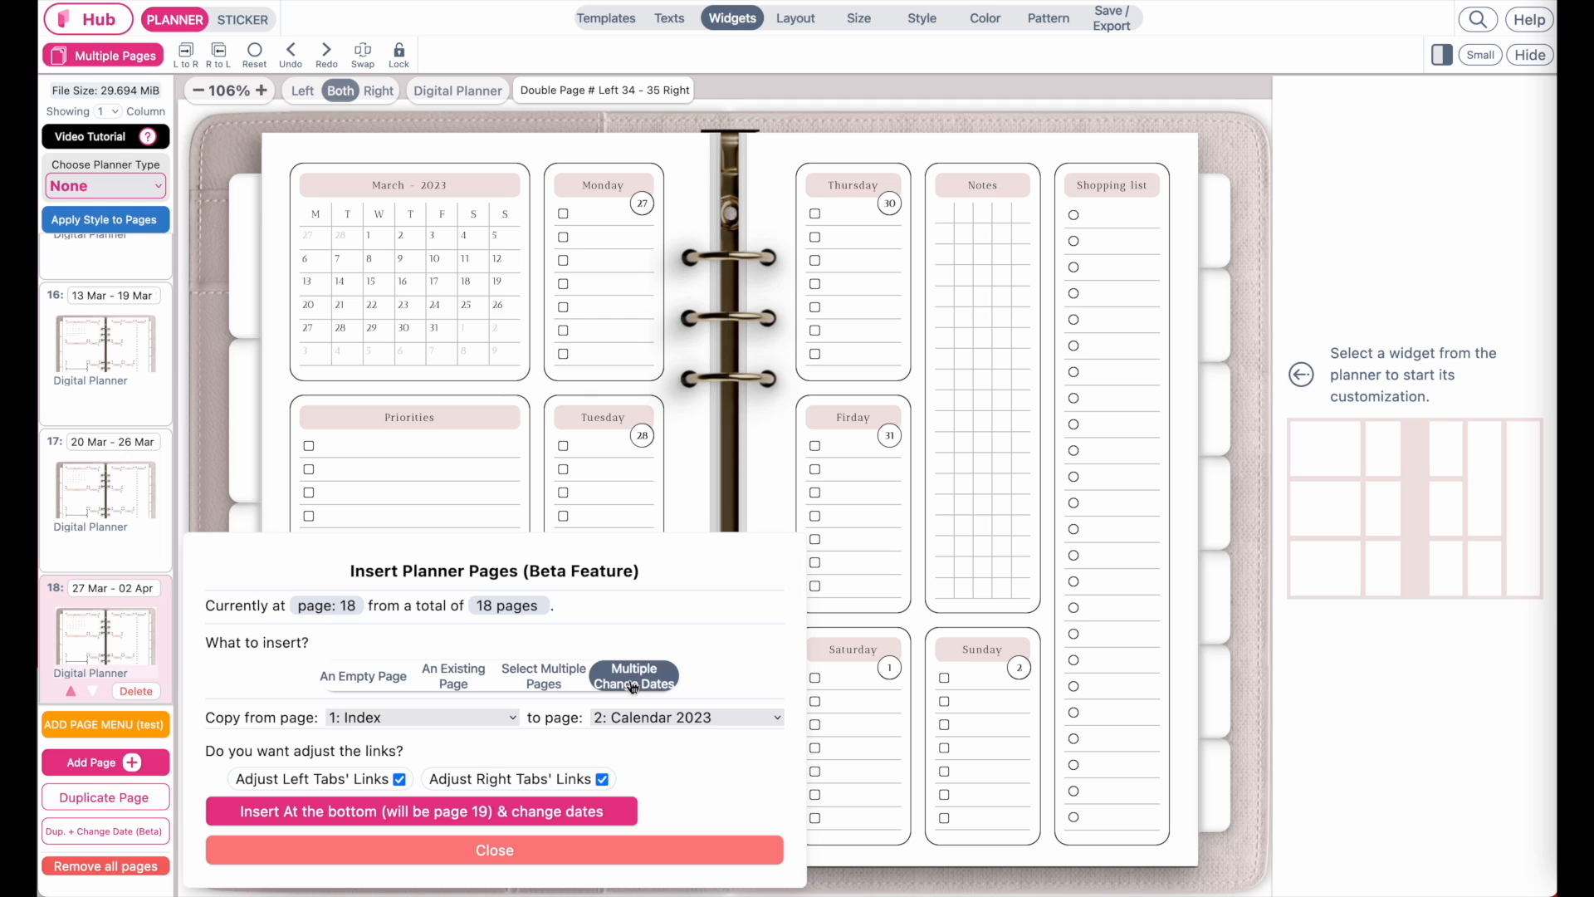
pyautogui.click(488, 717)
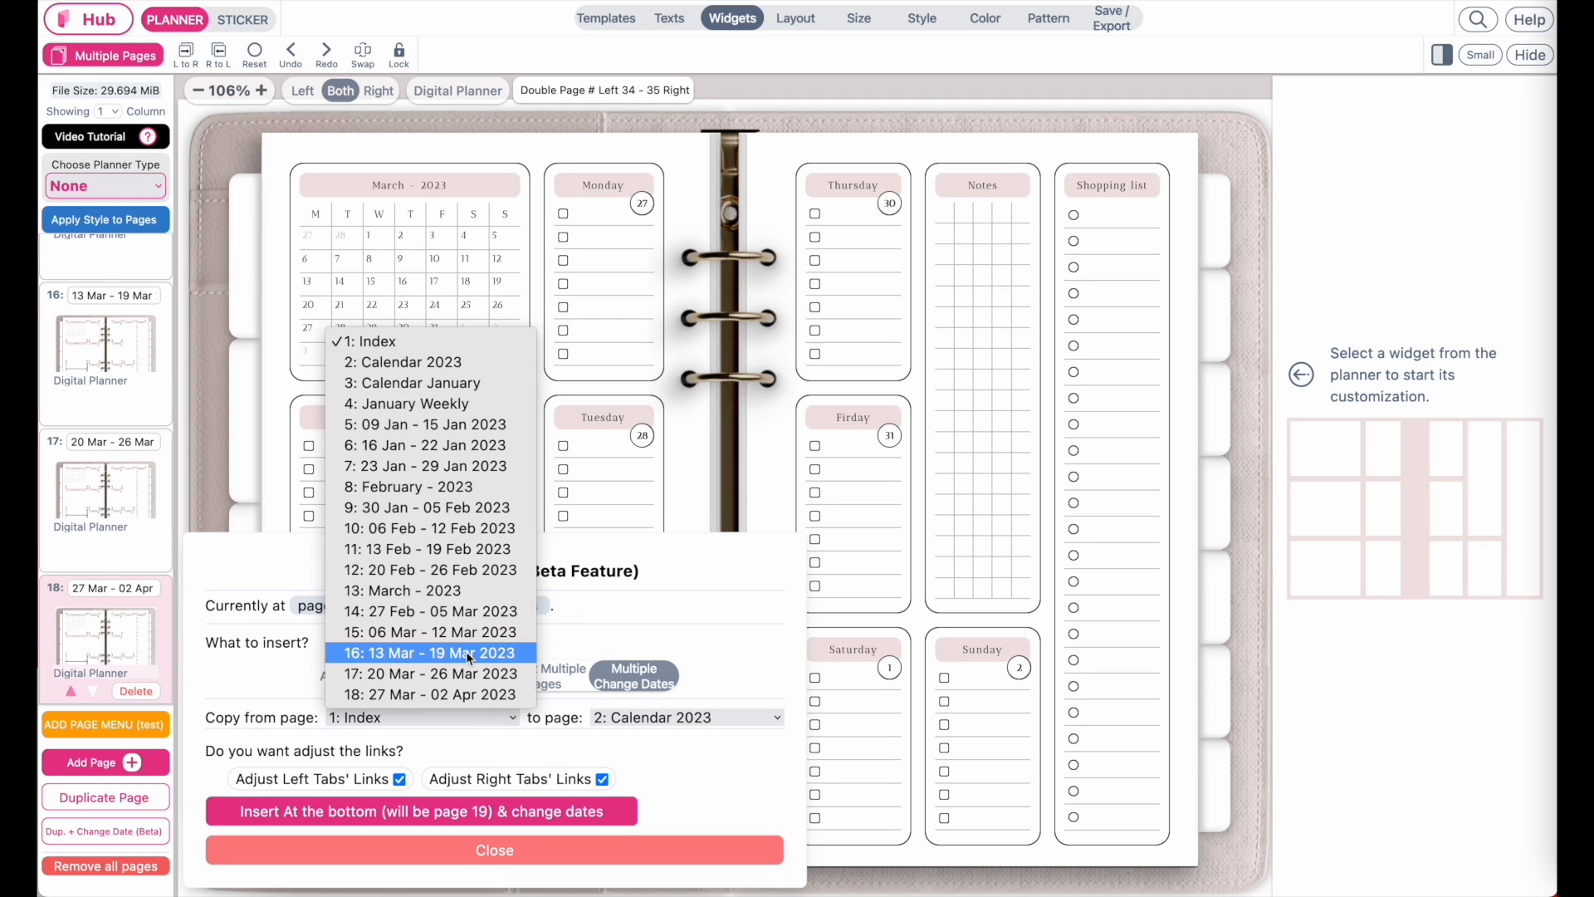
pyautogui.click(408, 591)
pyautogui.click(662, 715)
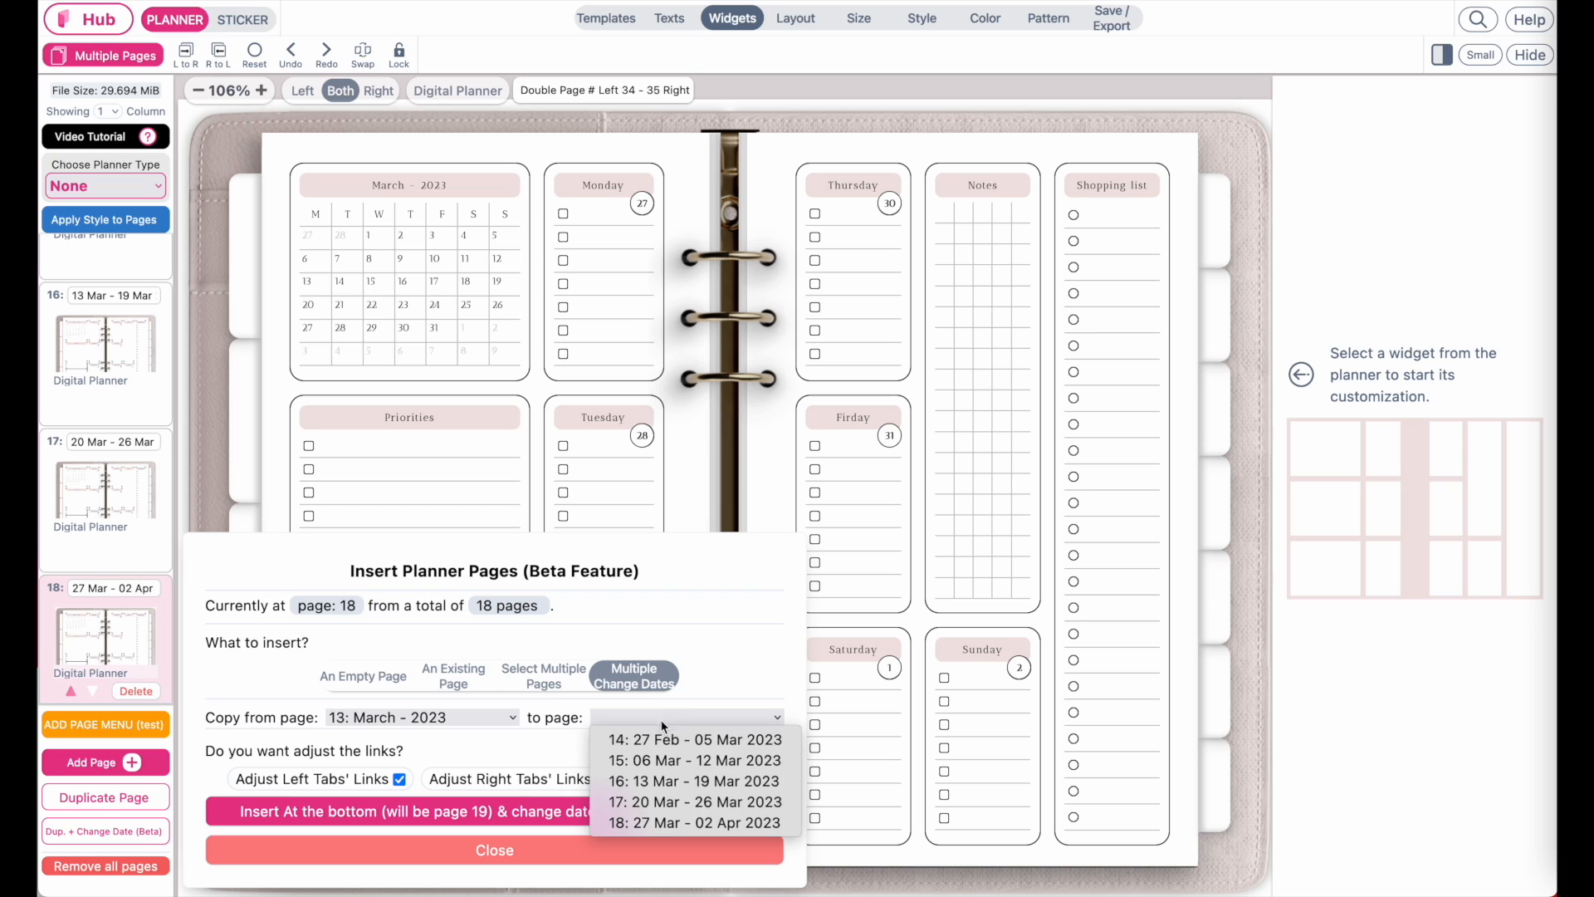
pyautogui.click(649, 826)
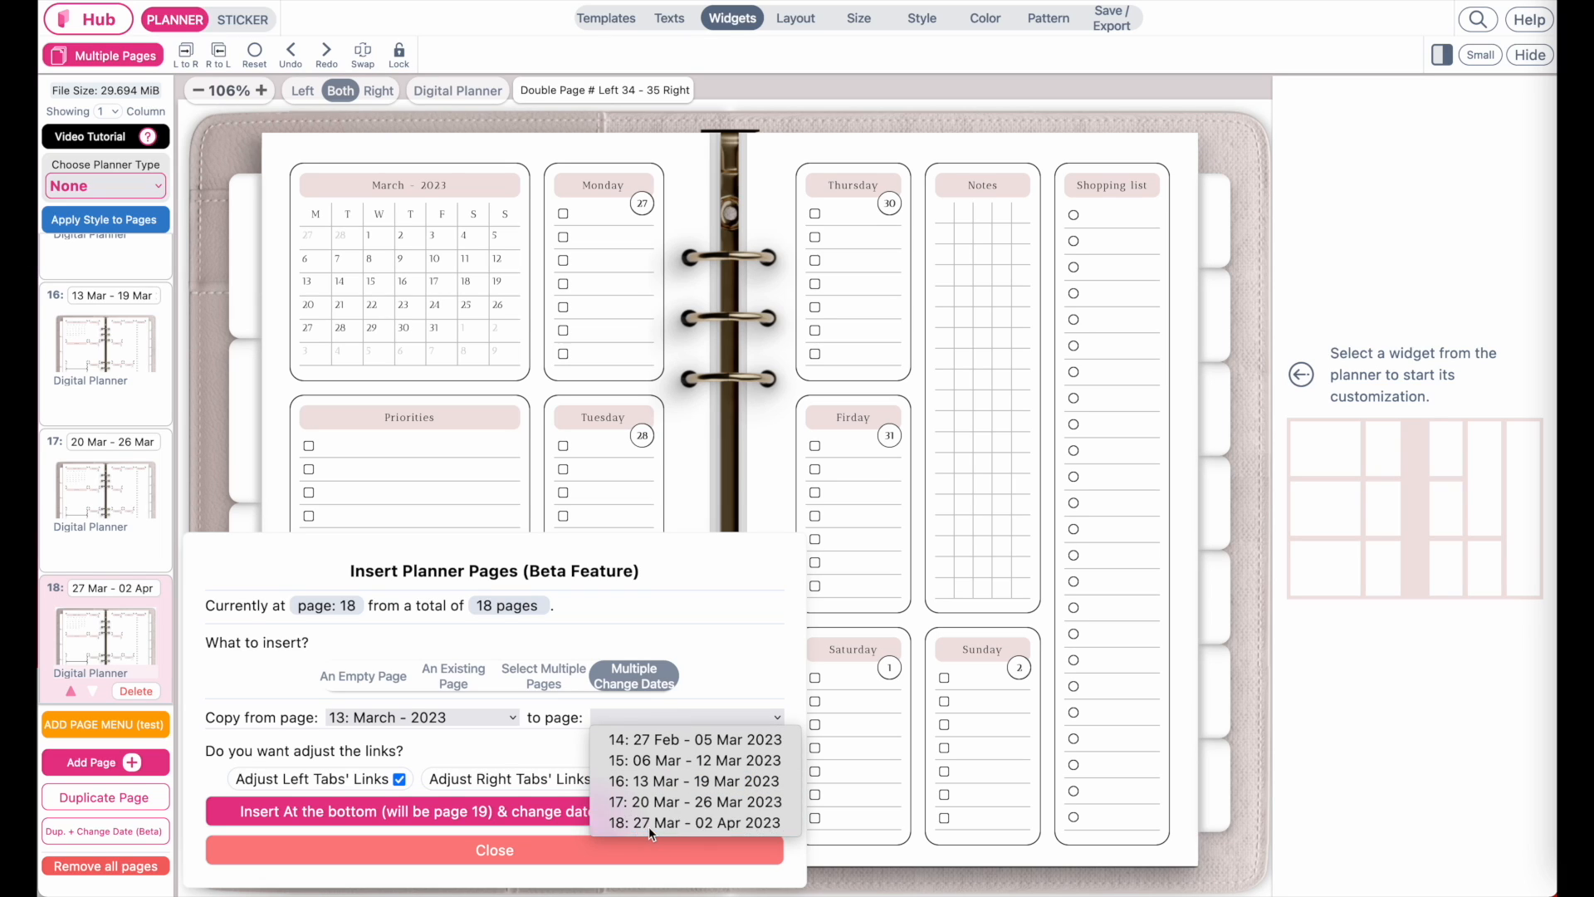
pyautogui.click(412, 818)
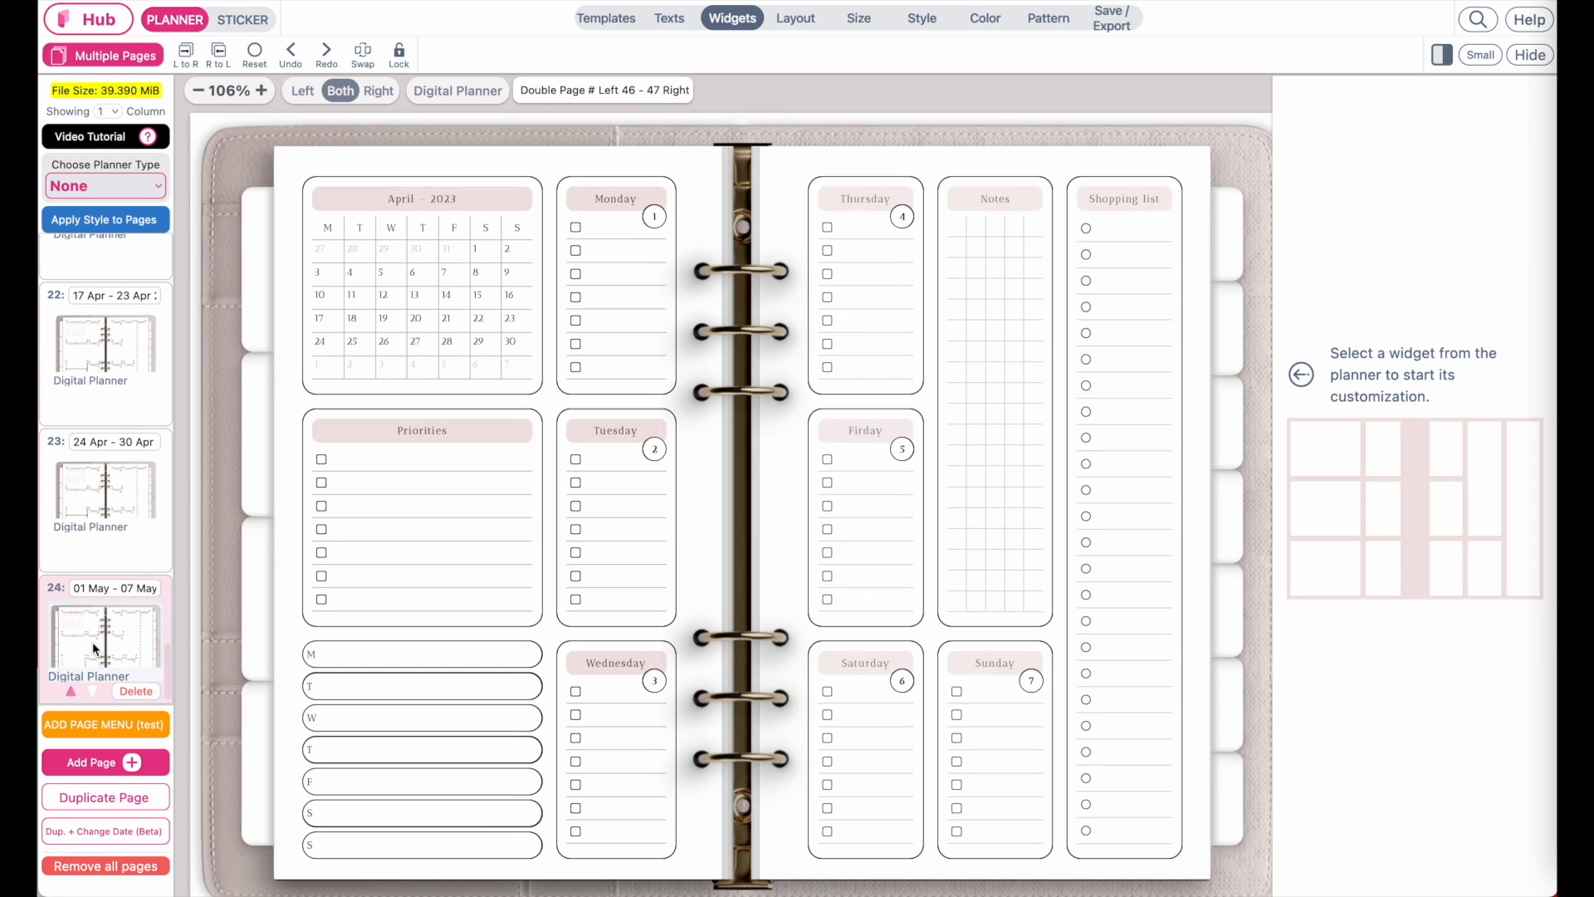
# Step: Review the dates on the last weekly pages, 24 Apr - 30 Apr and 01 May - 07 May
pyautogui.scroll(-1, 92, 641)
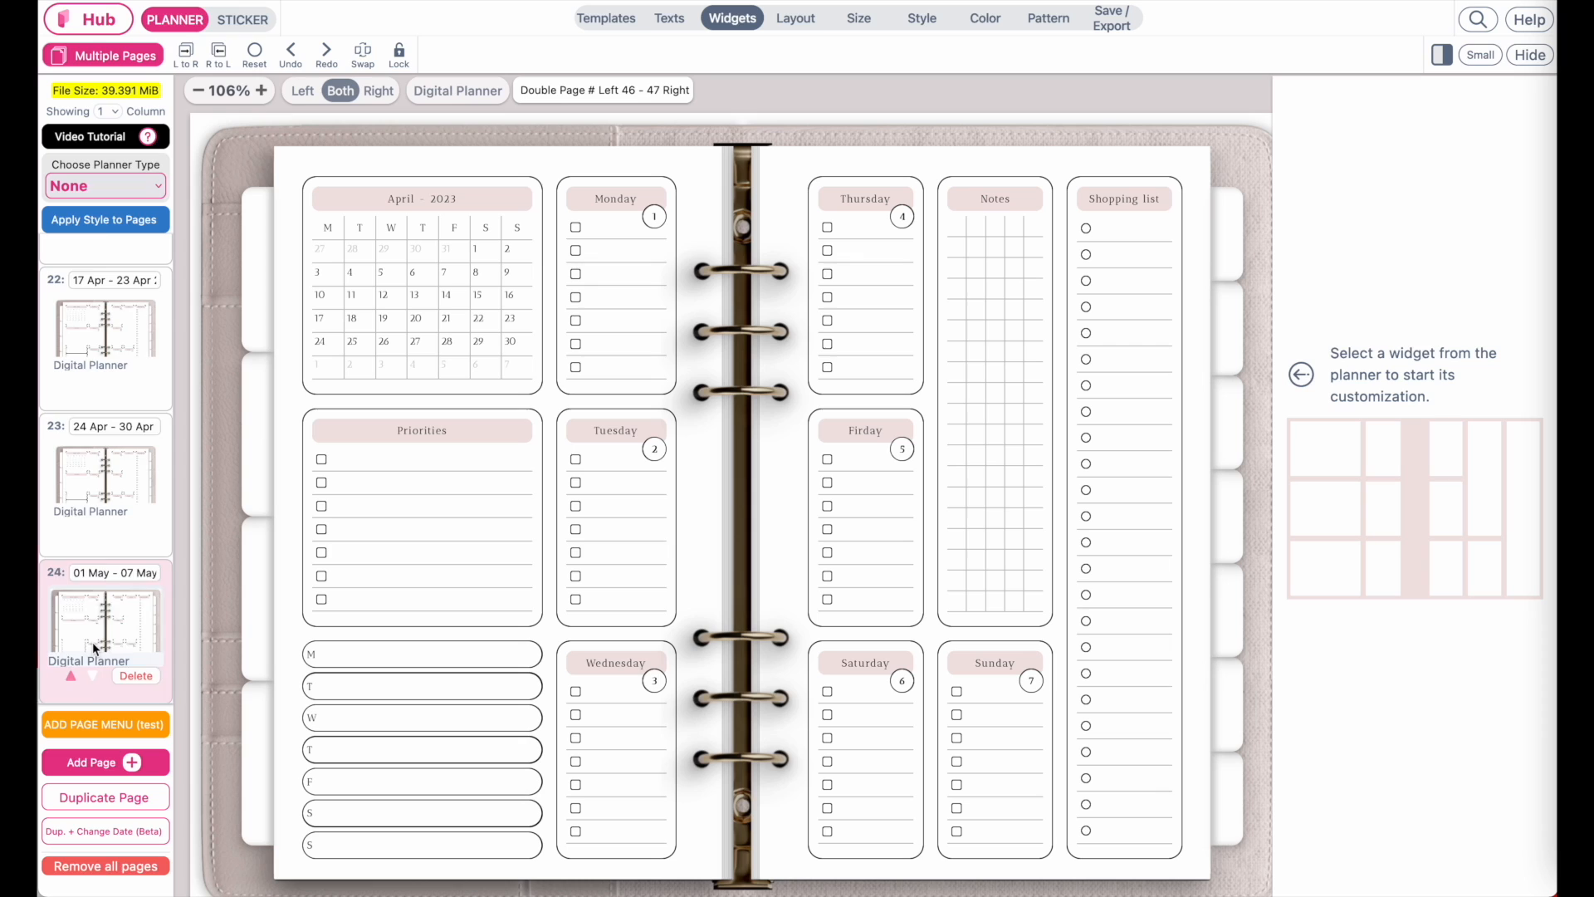
pyautogui.scroll(2, 93, 641)
pyautogui.scroll(-1, 118, 666)
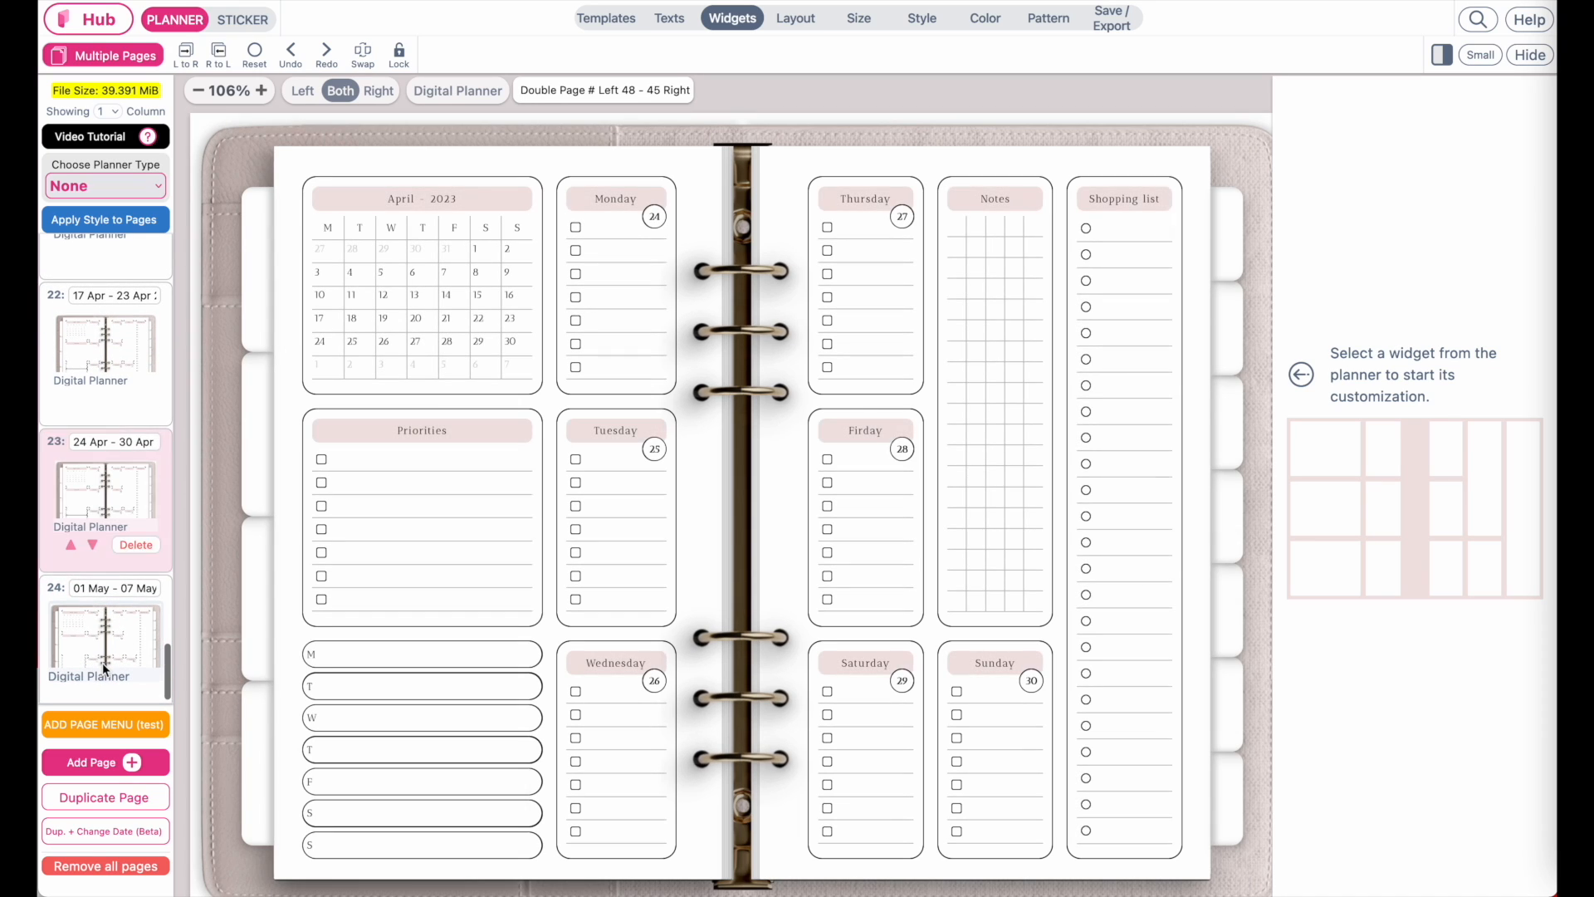
# Step: Check the Monday date flag on the 01 May - 07 May page, close its settings and delete that page
pyautogui.scroll(1, 110, 622)
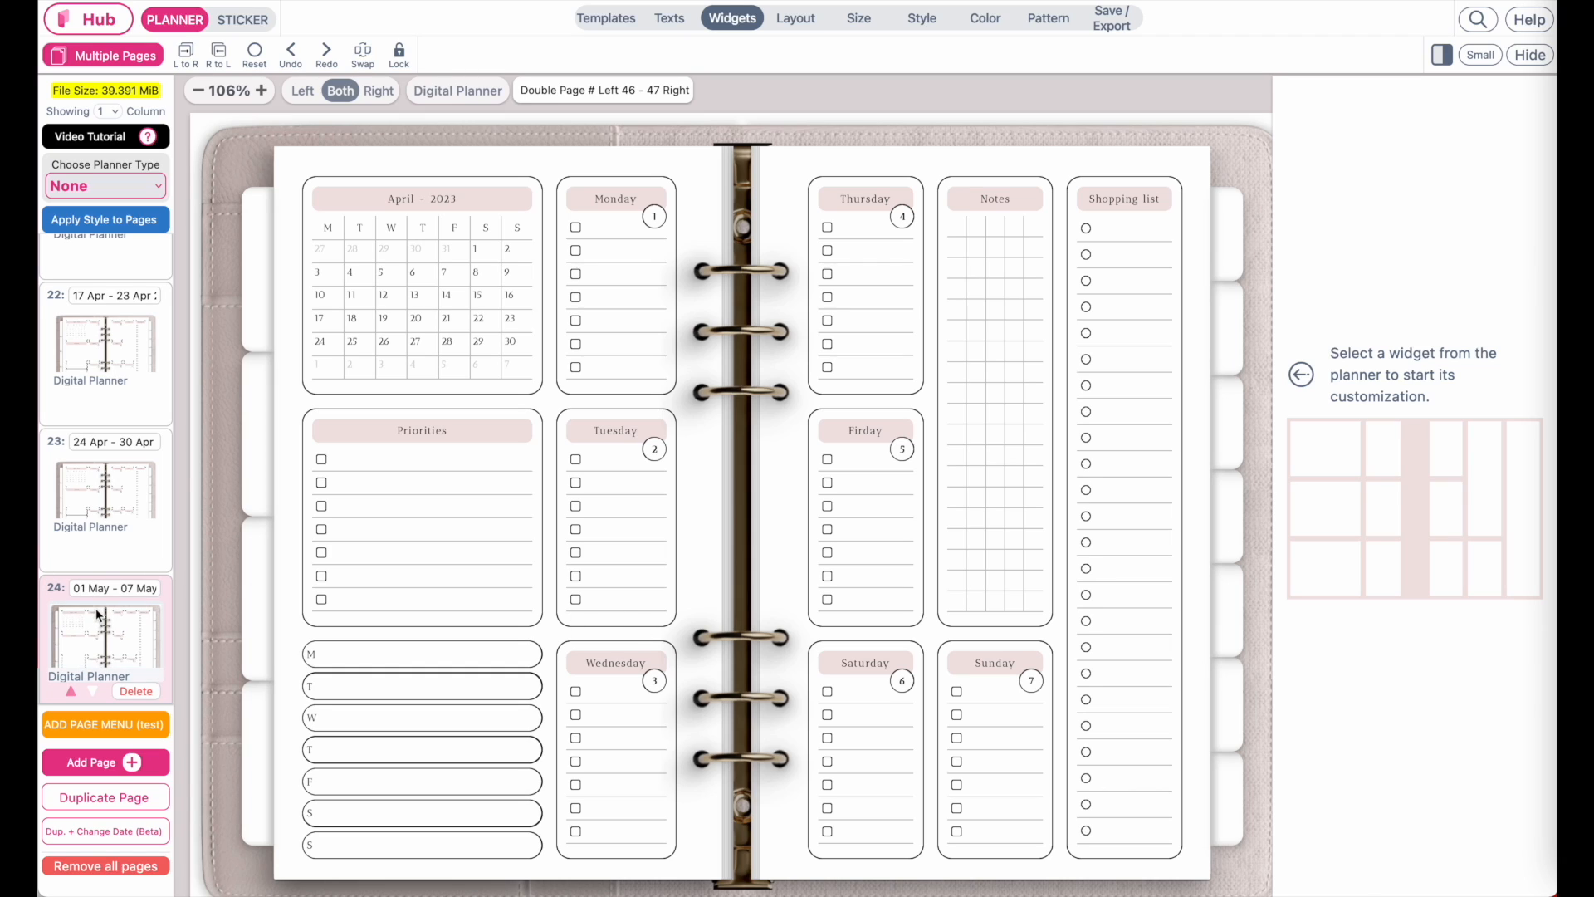
pyautogui.scroll(-1, 96, 608)
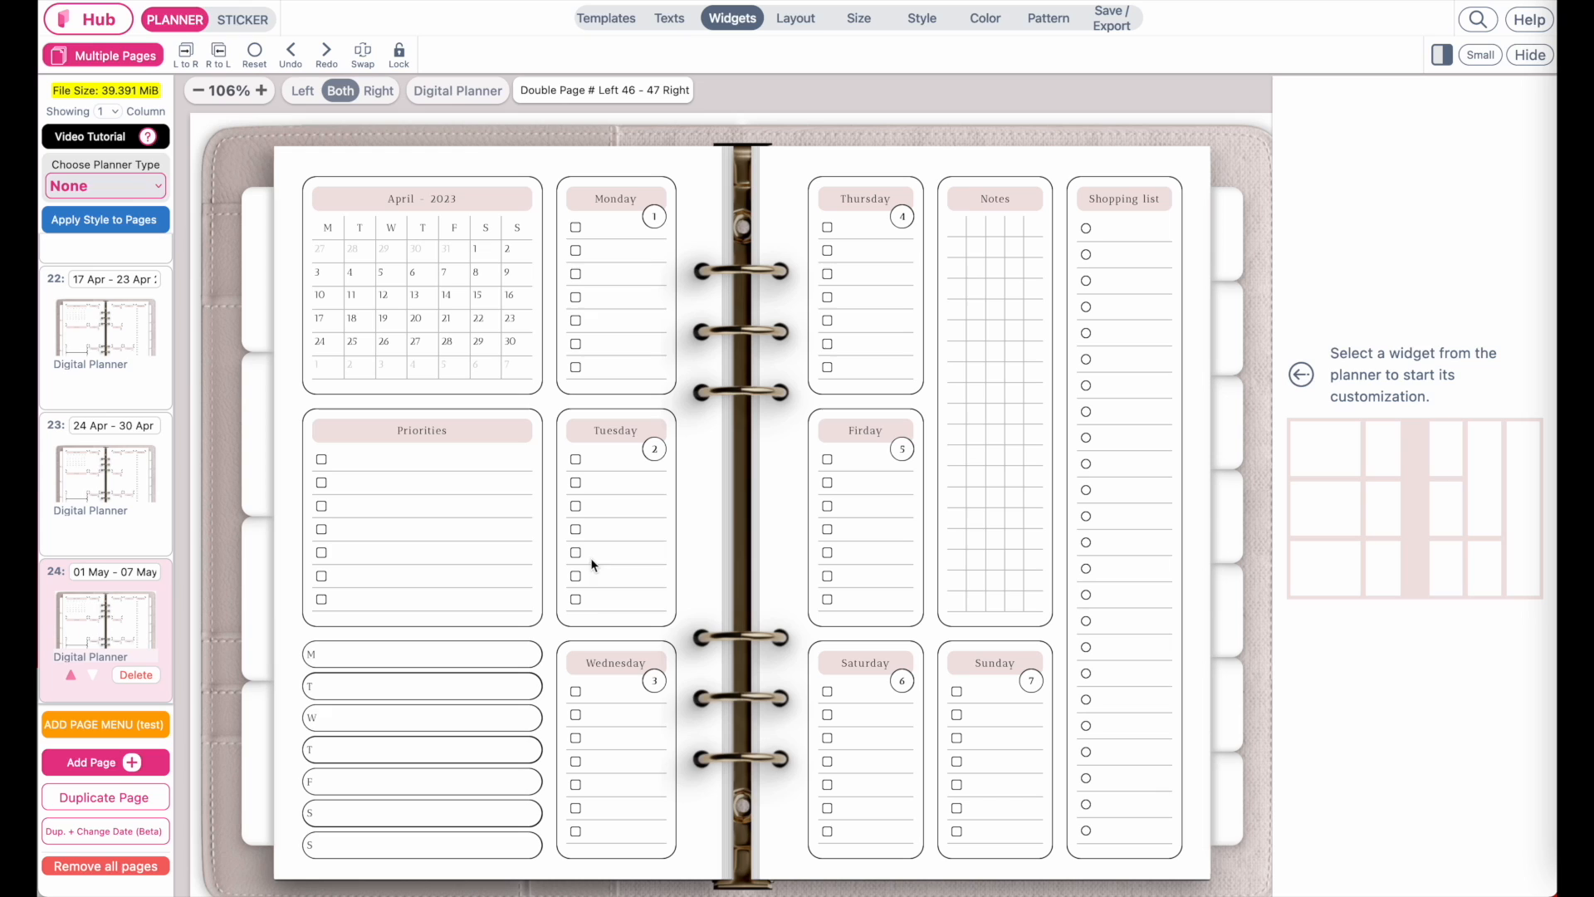
pyautogui.click(652, 220)
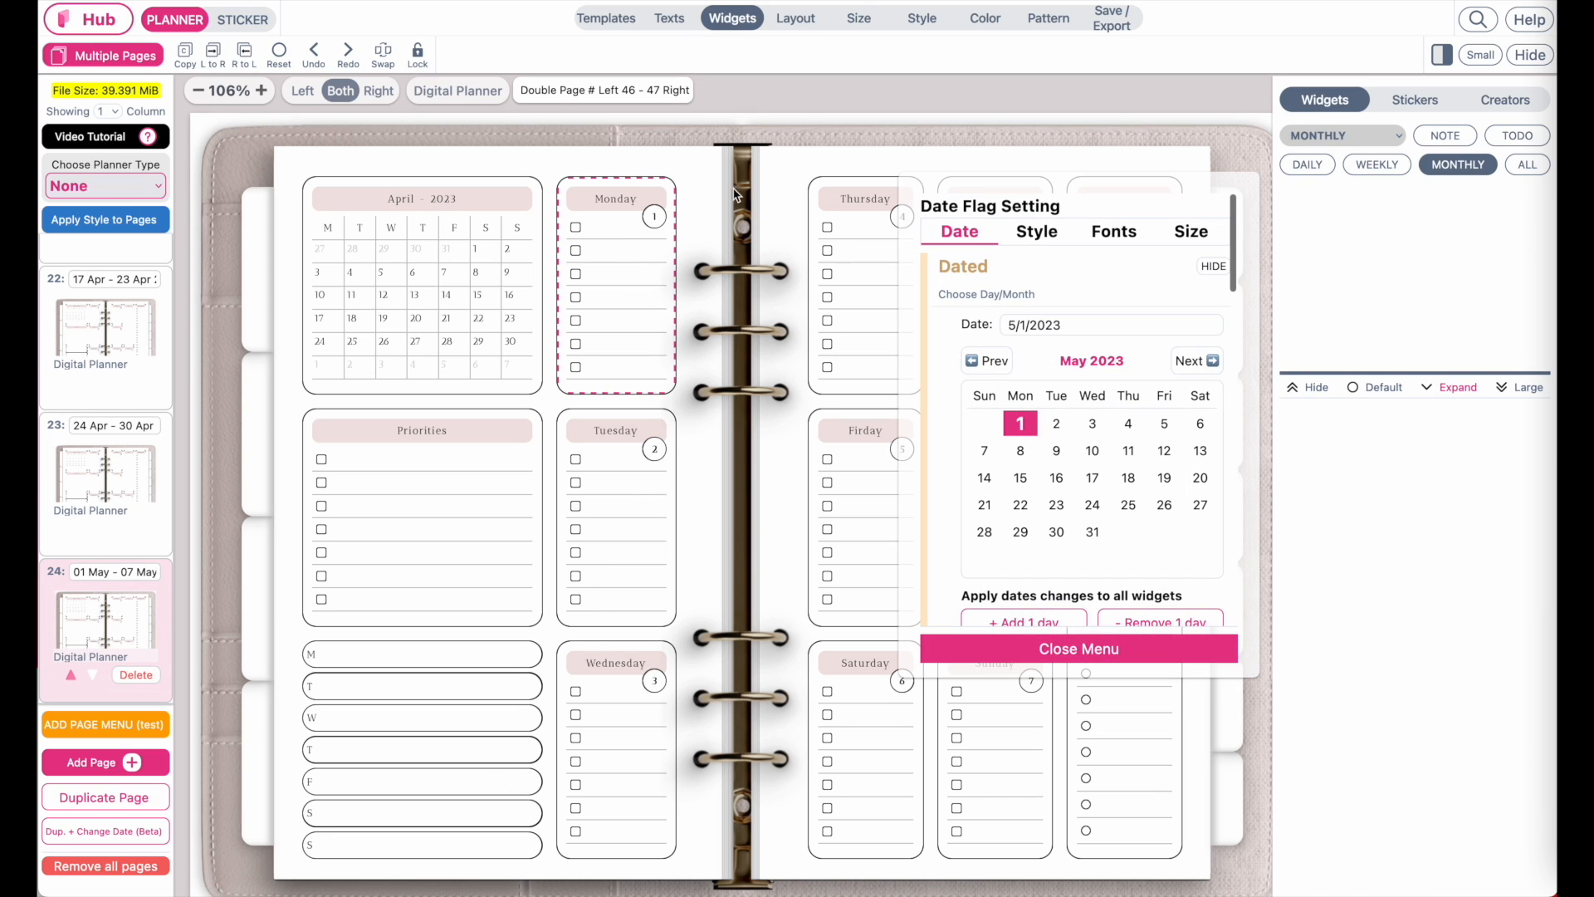
pyautogui.click(999, 652)
pyautogui.click(141, 694)
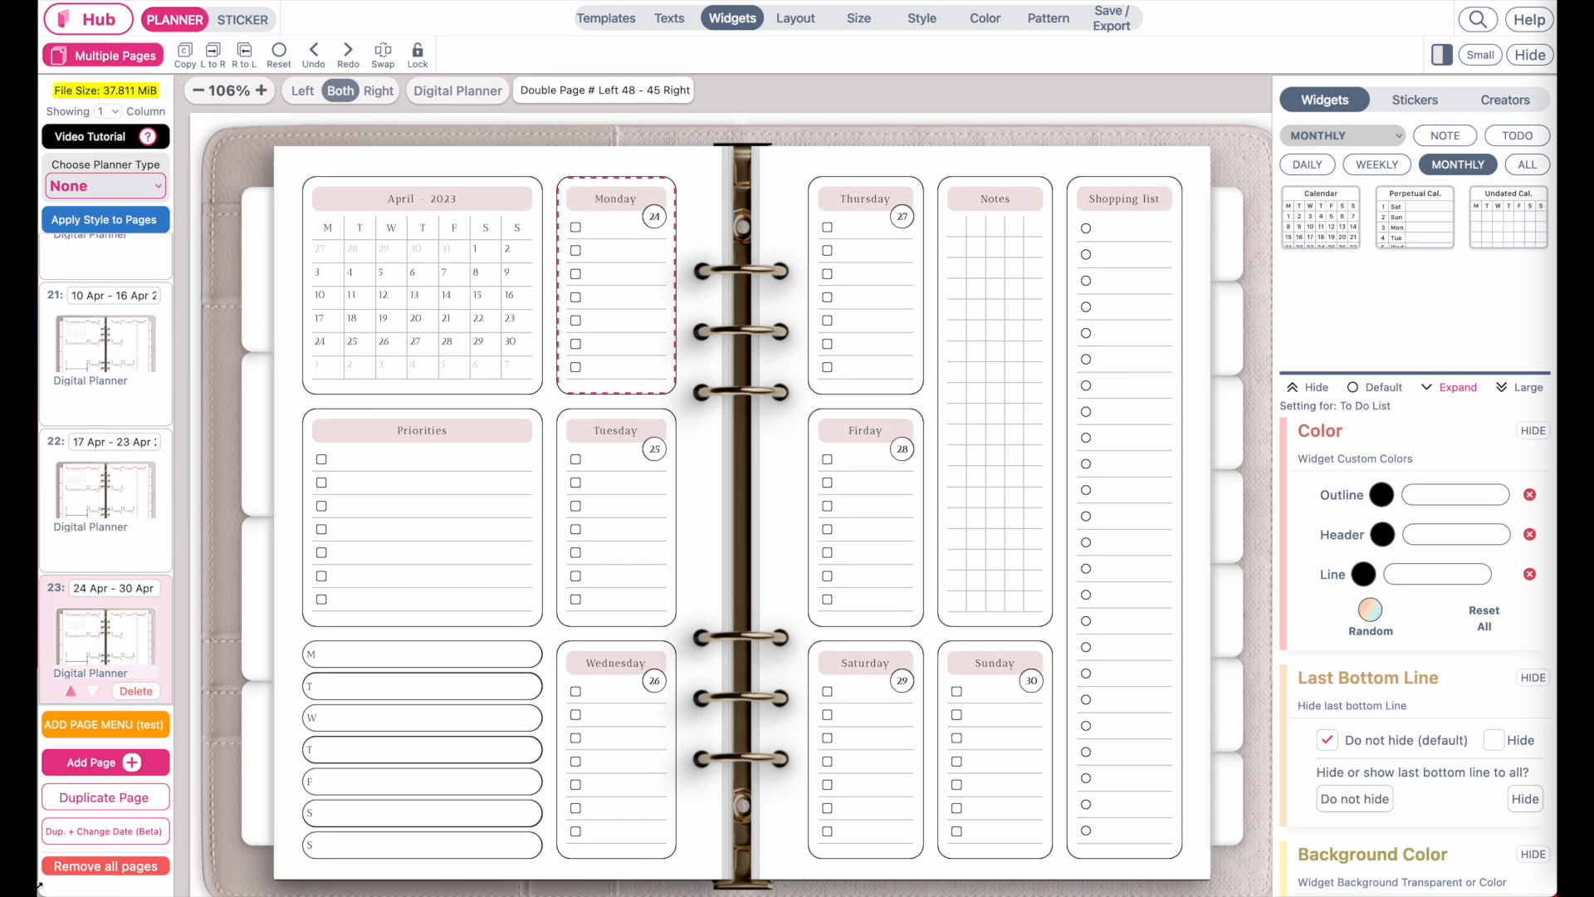
# Step: Insert date-changed copies of pages 19 (April - 2023) to 23 (24 Apr - 30 Apr 2023) at the end, adjusting left and right tab links
pyautogui.click(115, 727)
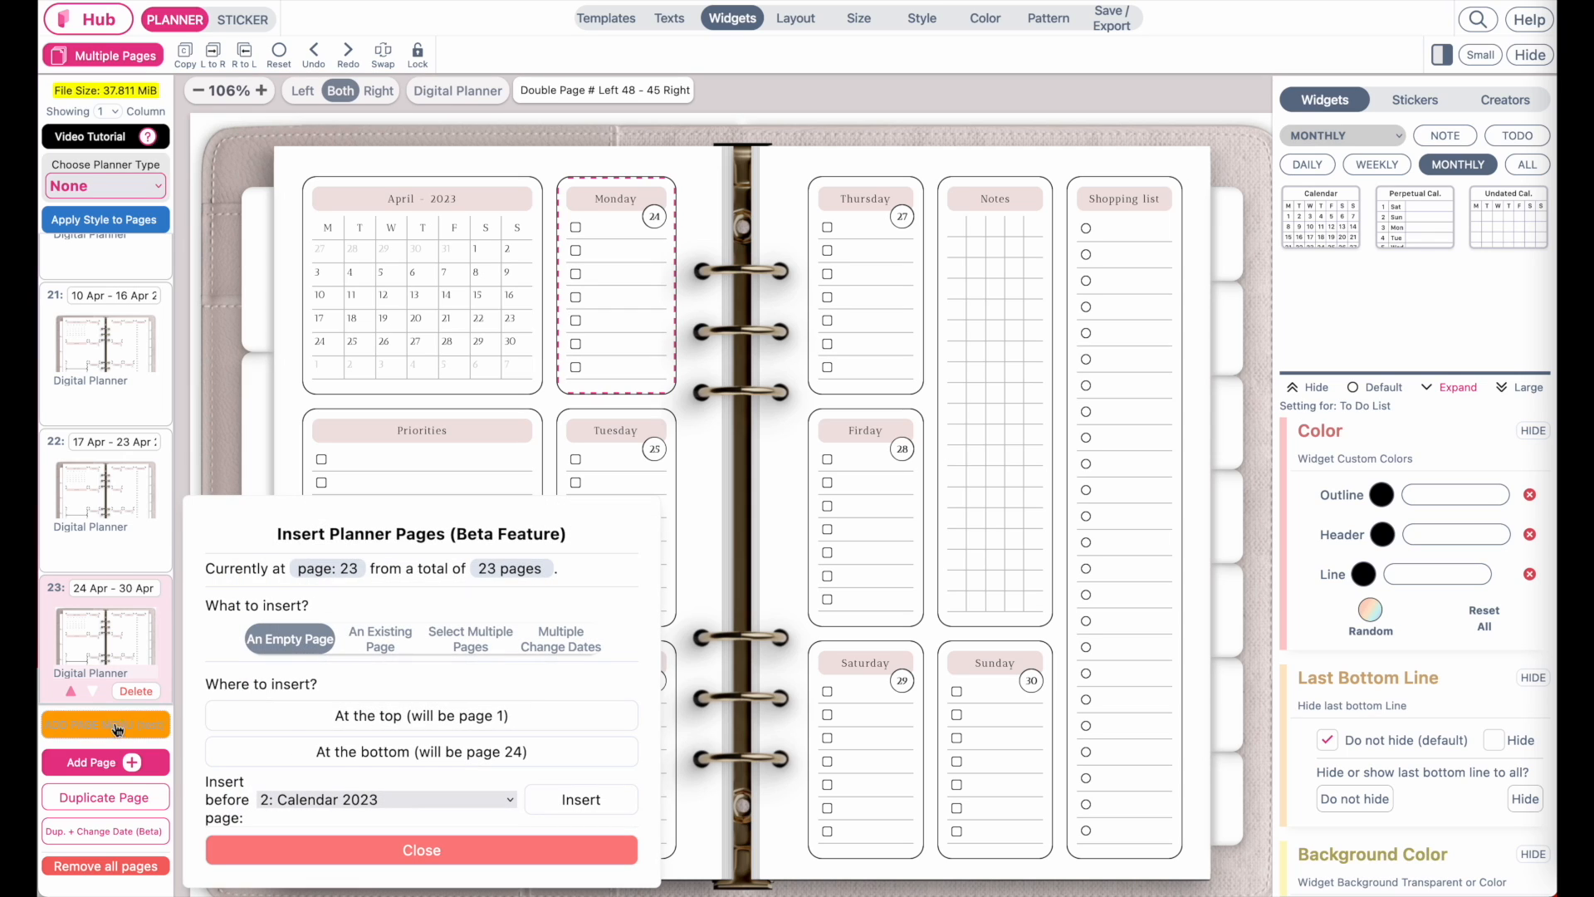
pyautogui.click(565, 638)
pyautogui.click(477, 713)
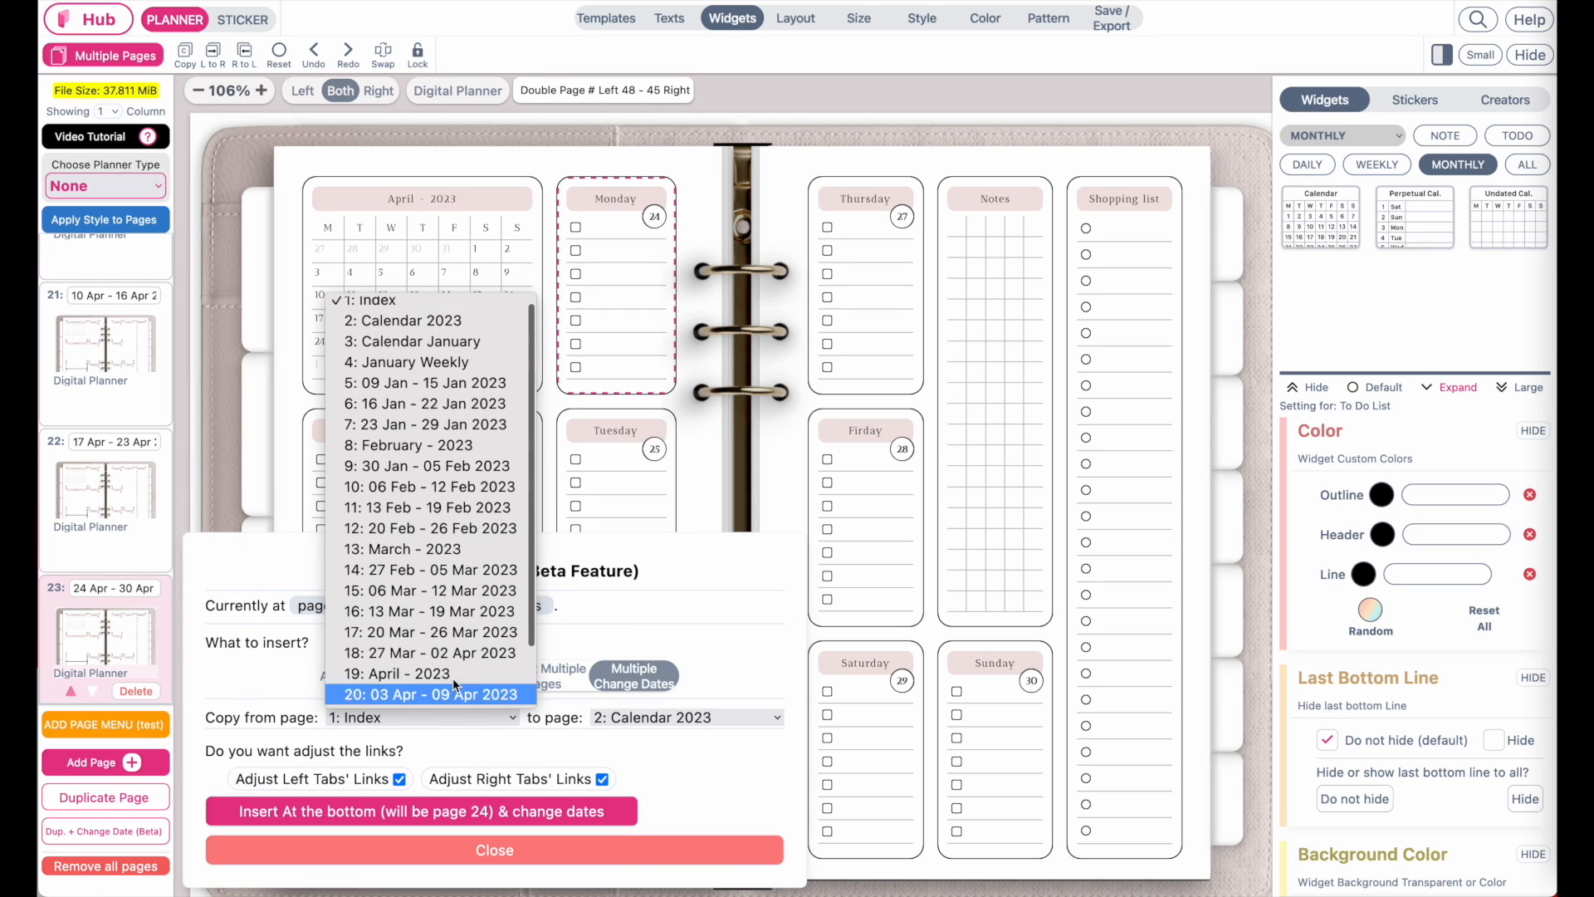
pyautogui.scroll(-2, 451, 681)
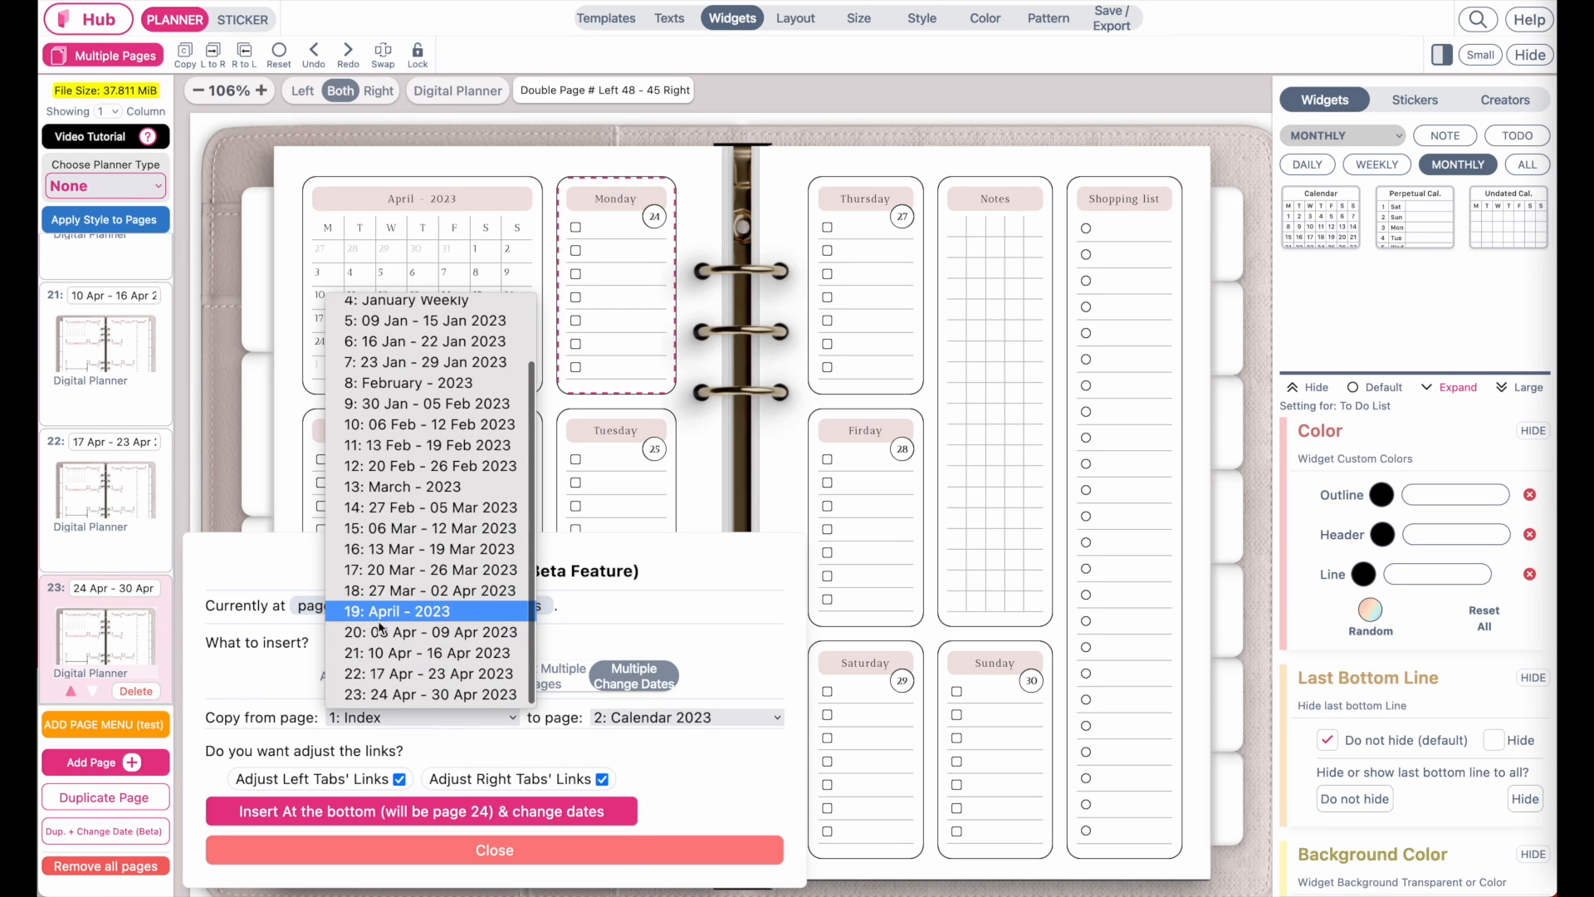
pyautogui.click(431, 614)
pyautogui.click(634, 714)
pyautogui.click(652, 802)
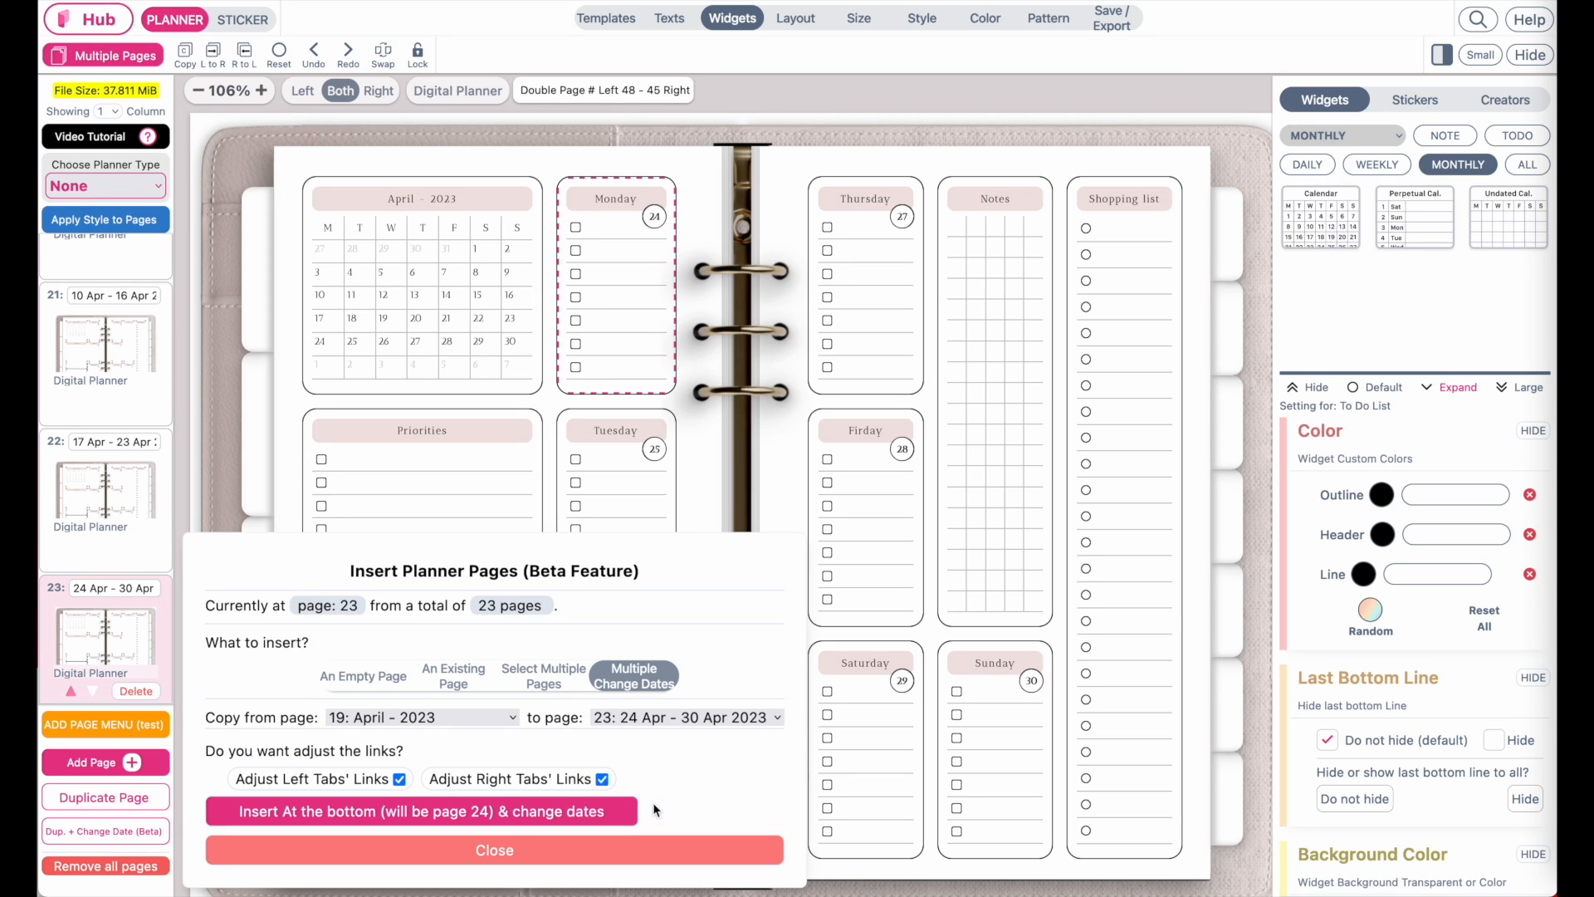
pyautogui.click(526, 811)
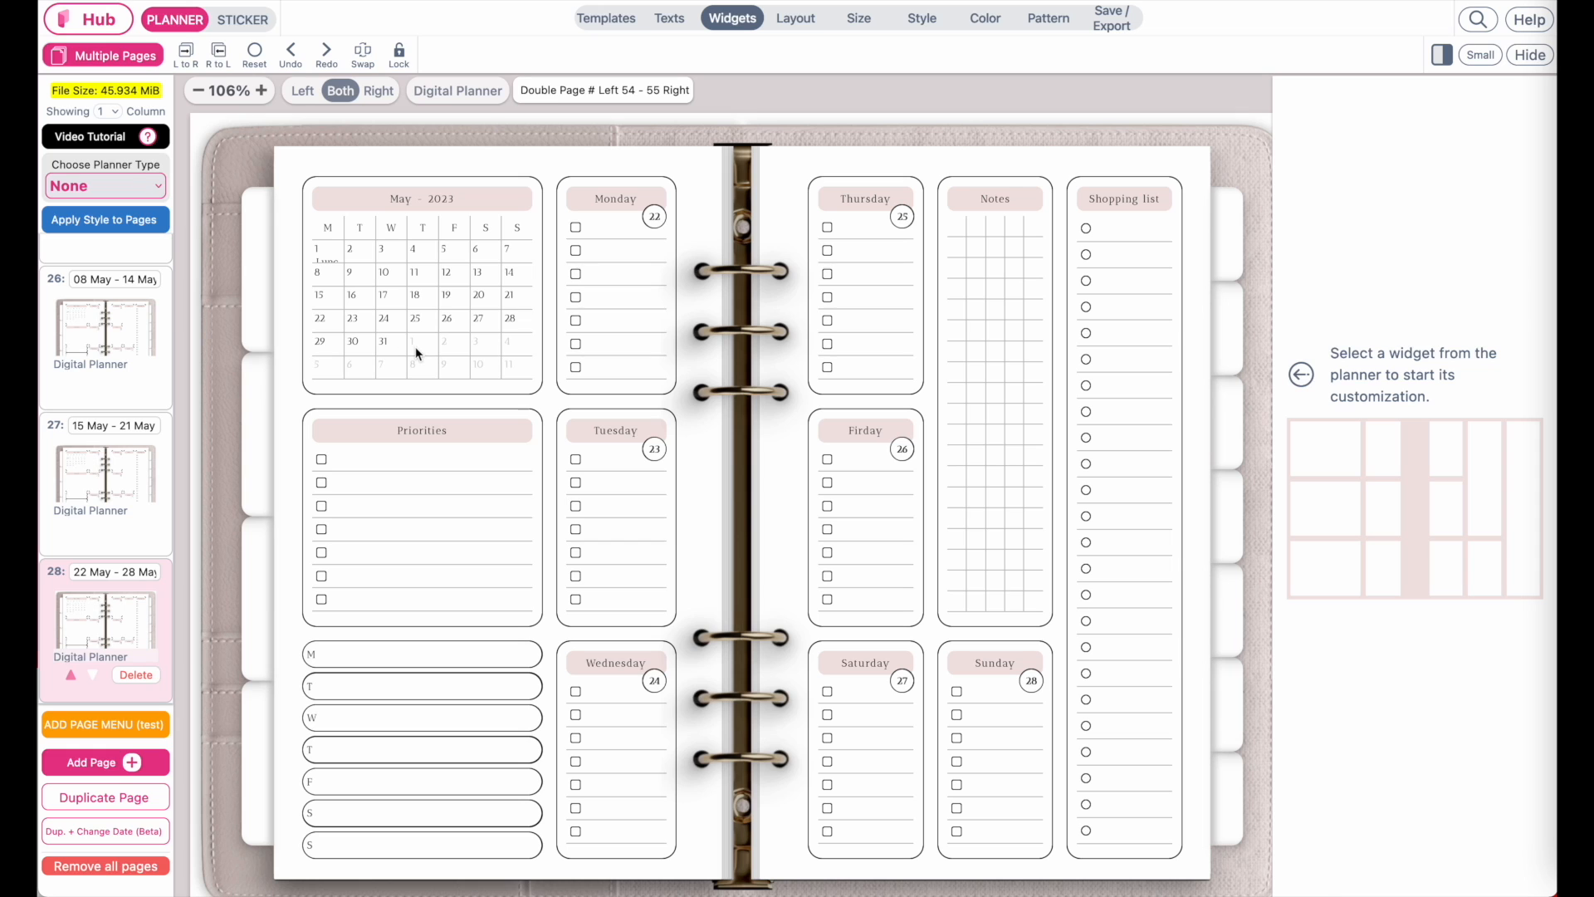
# Step: Inspect the text entered under day 1 of the May 2023 calendar on the 22 May - 28 May page
pyautogui.scroll(5, 359, 312)
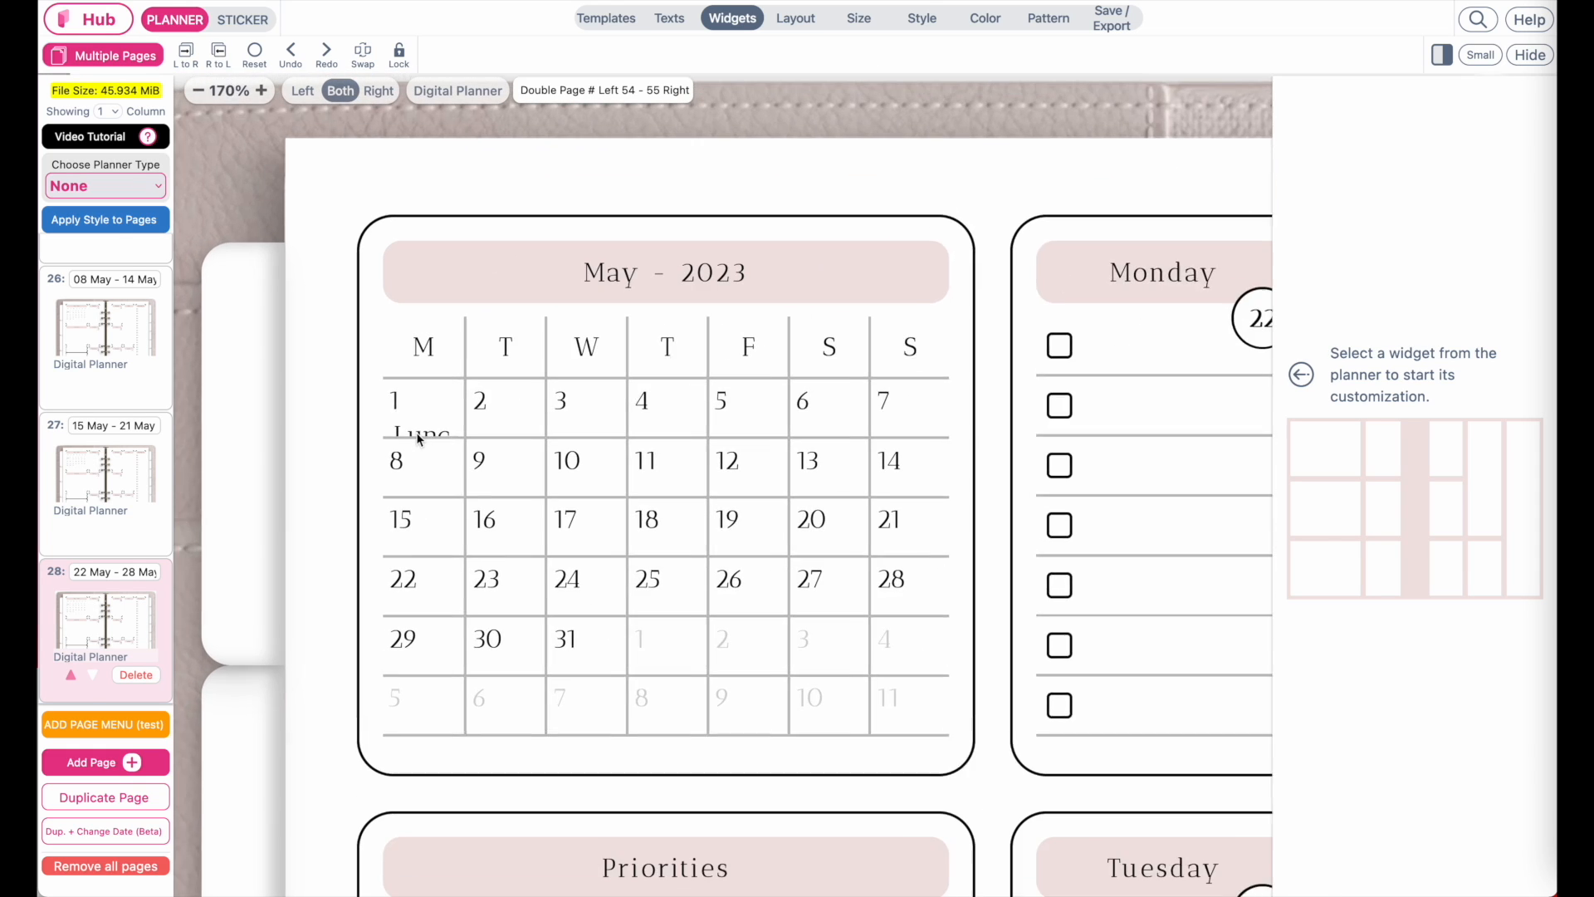
pyautogui.click(420, 438)
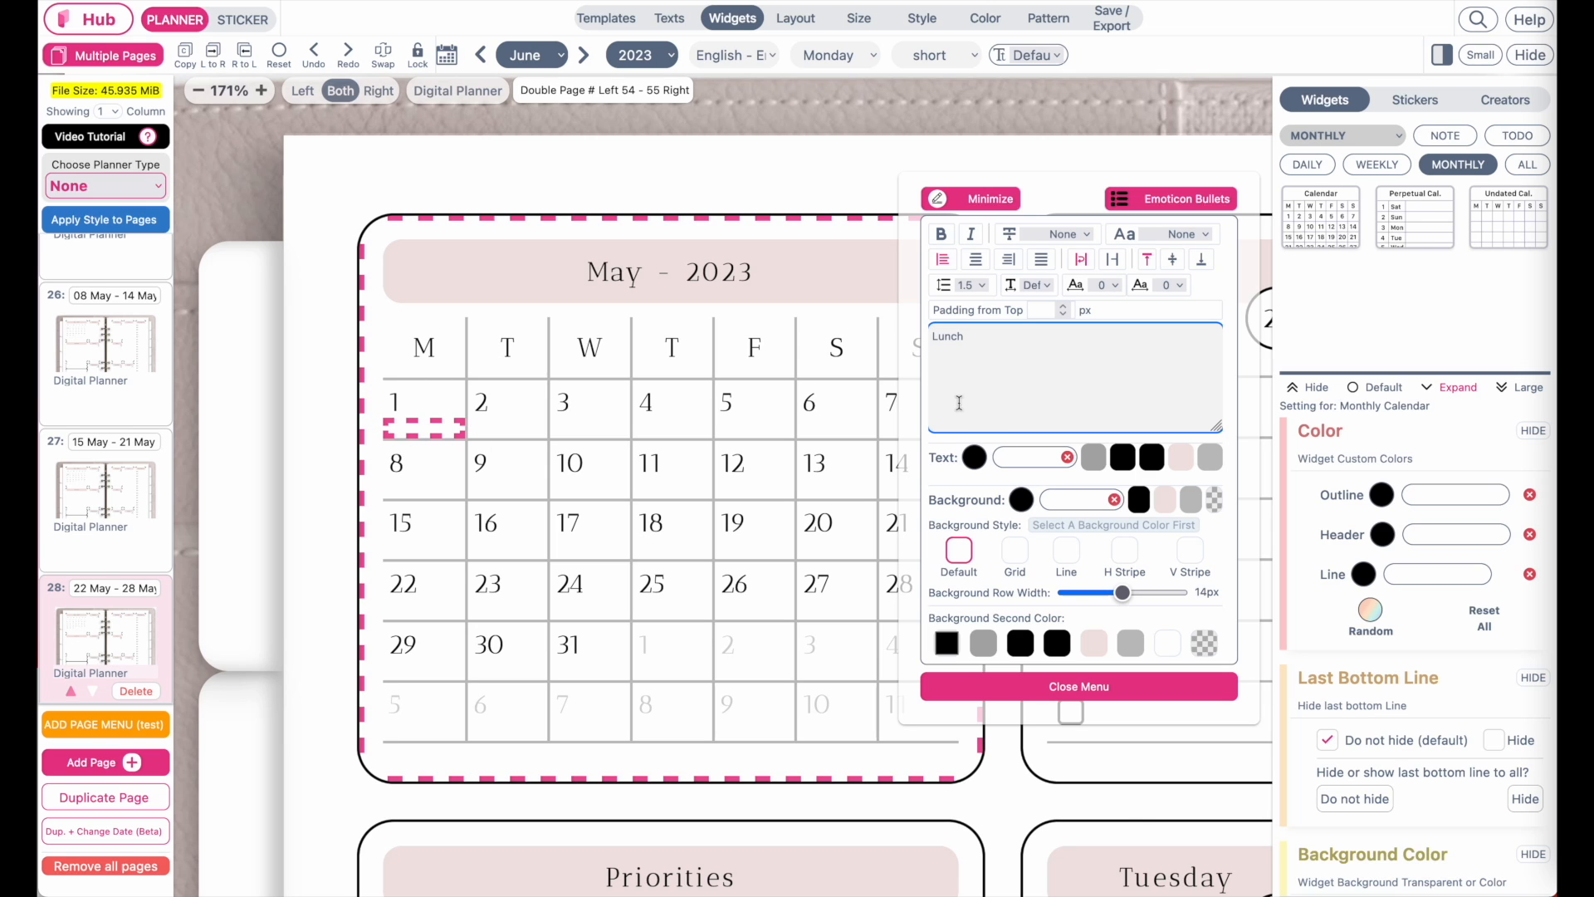
pyautogui.click(980, 684)
pyautogui.scroll(-3, 666, 621)
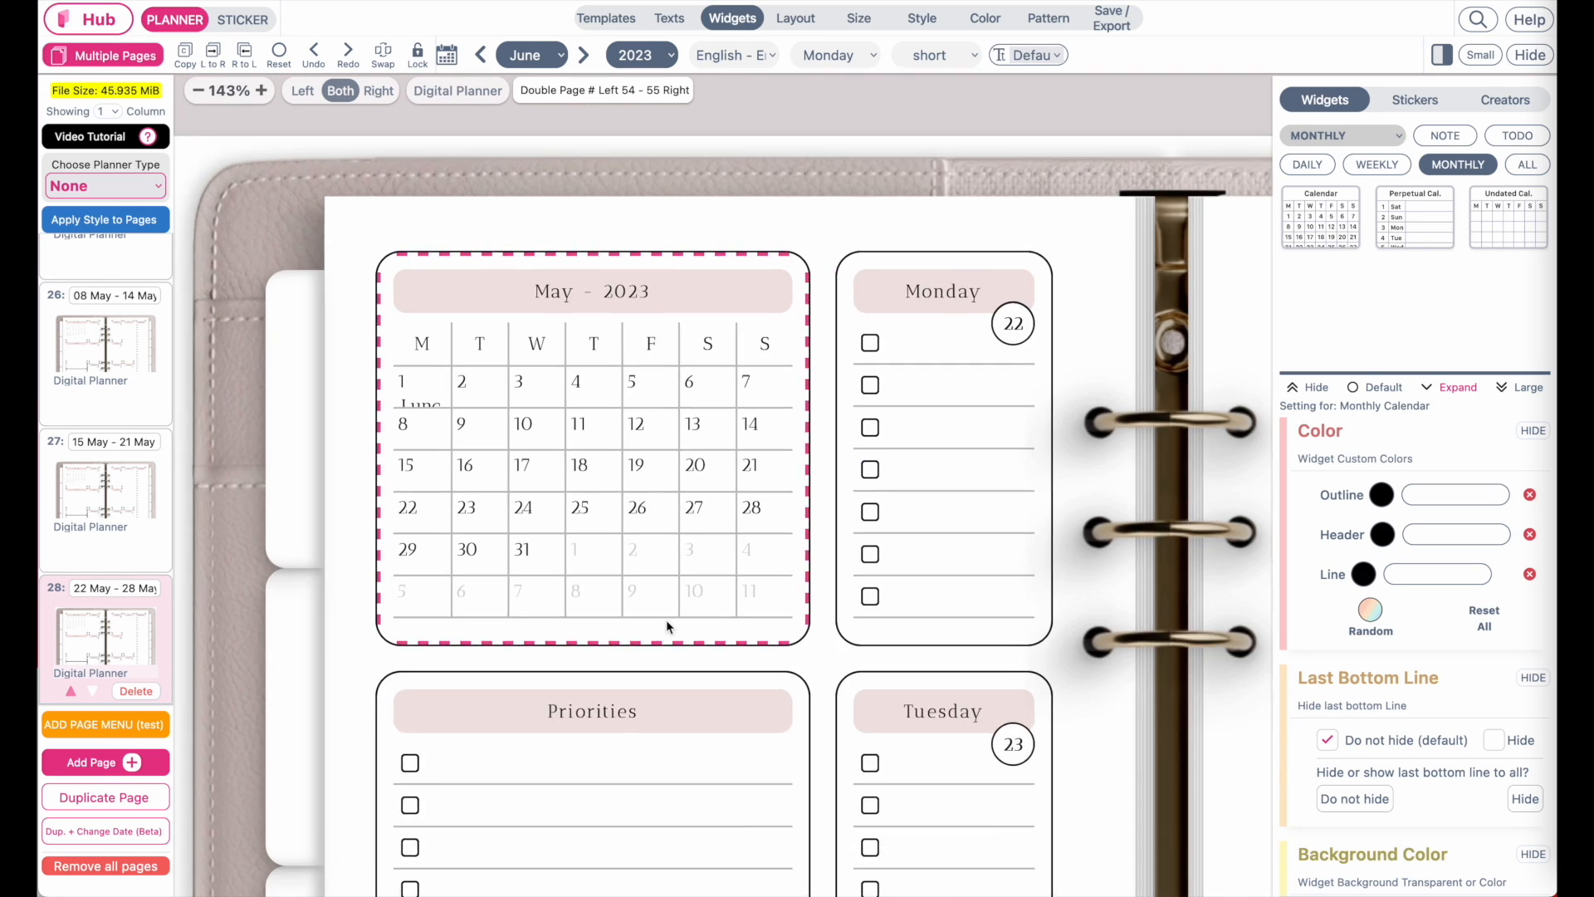
pyautogui.scroll(2, 666, 620)
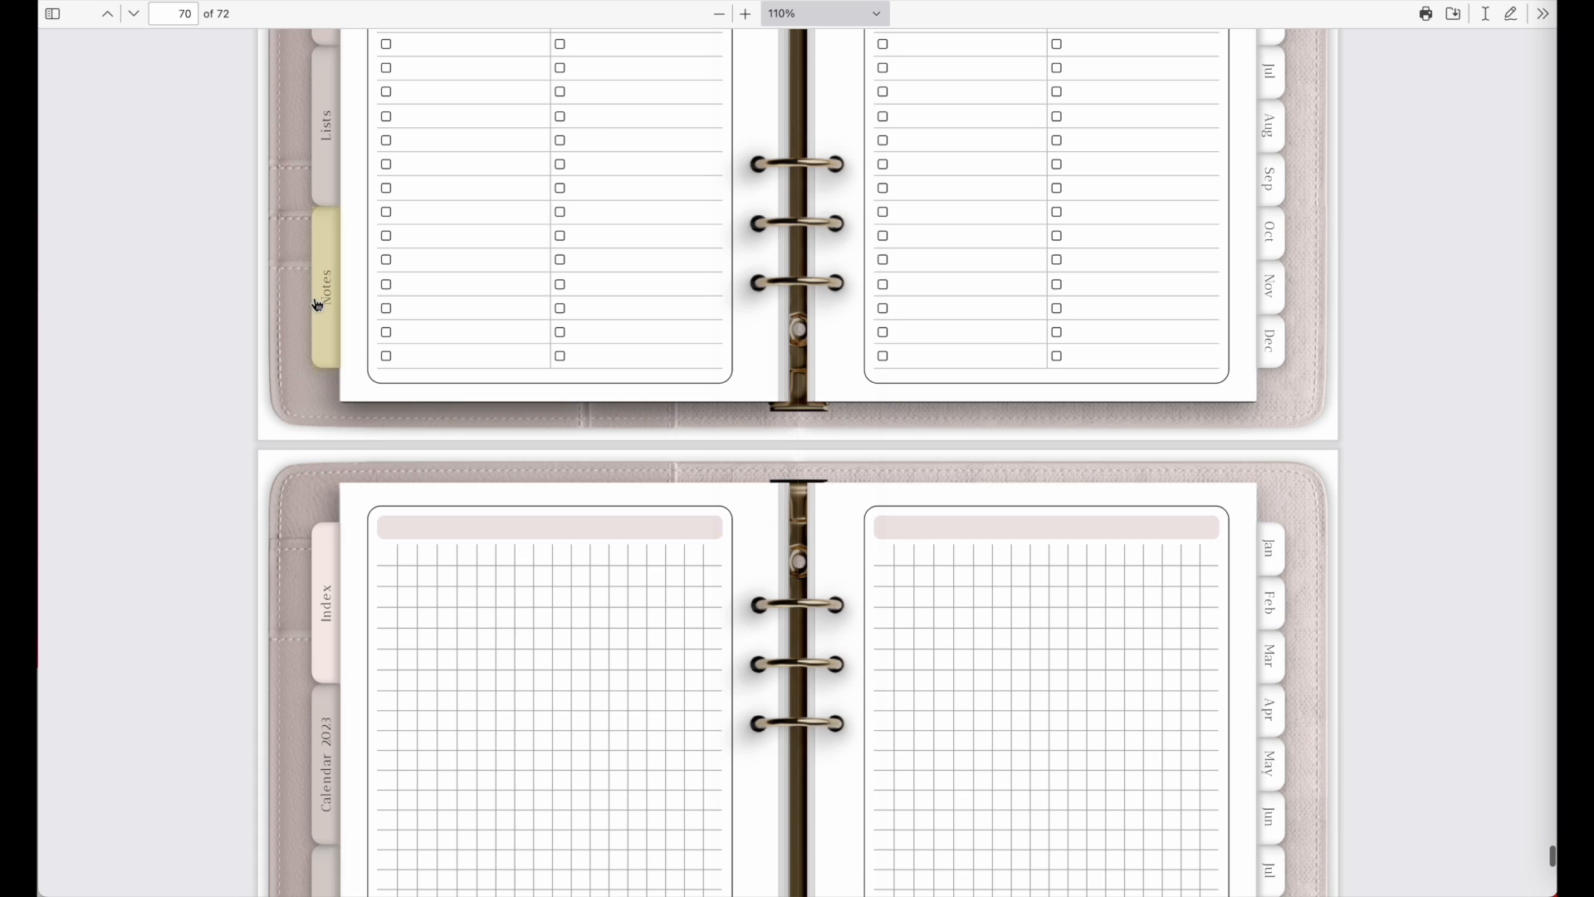
# Step: Add page 67 after the 25 Dec - 31 Dec page with a double to-do list on its left half, styled Jovial Thin
pyautogui.scroll(-5, 332, 307)
pyautogui.scroll(-5, 664, 380)
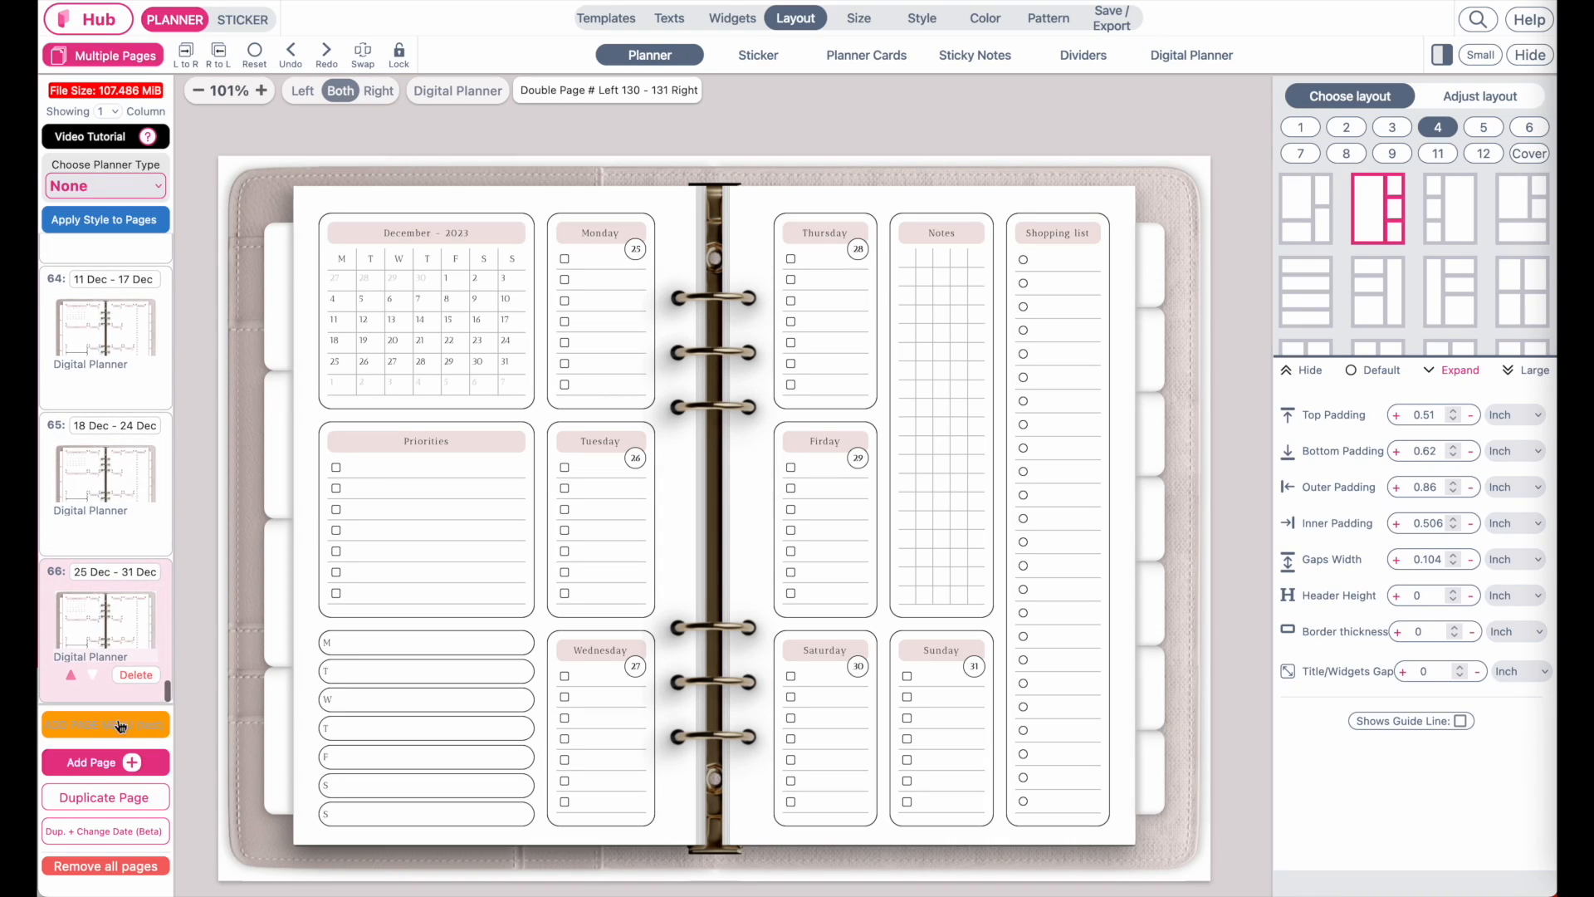
pyautogui.click(91, 768)
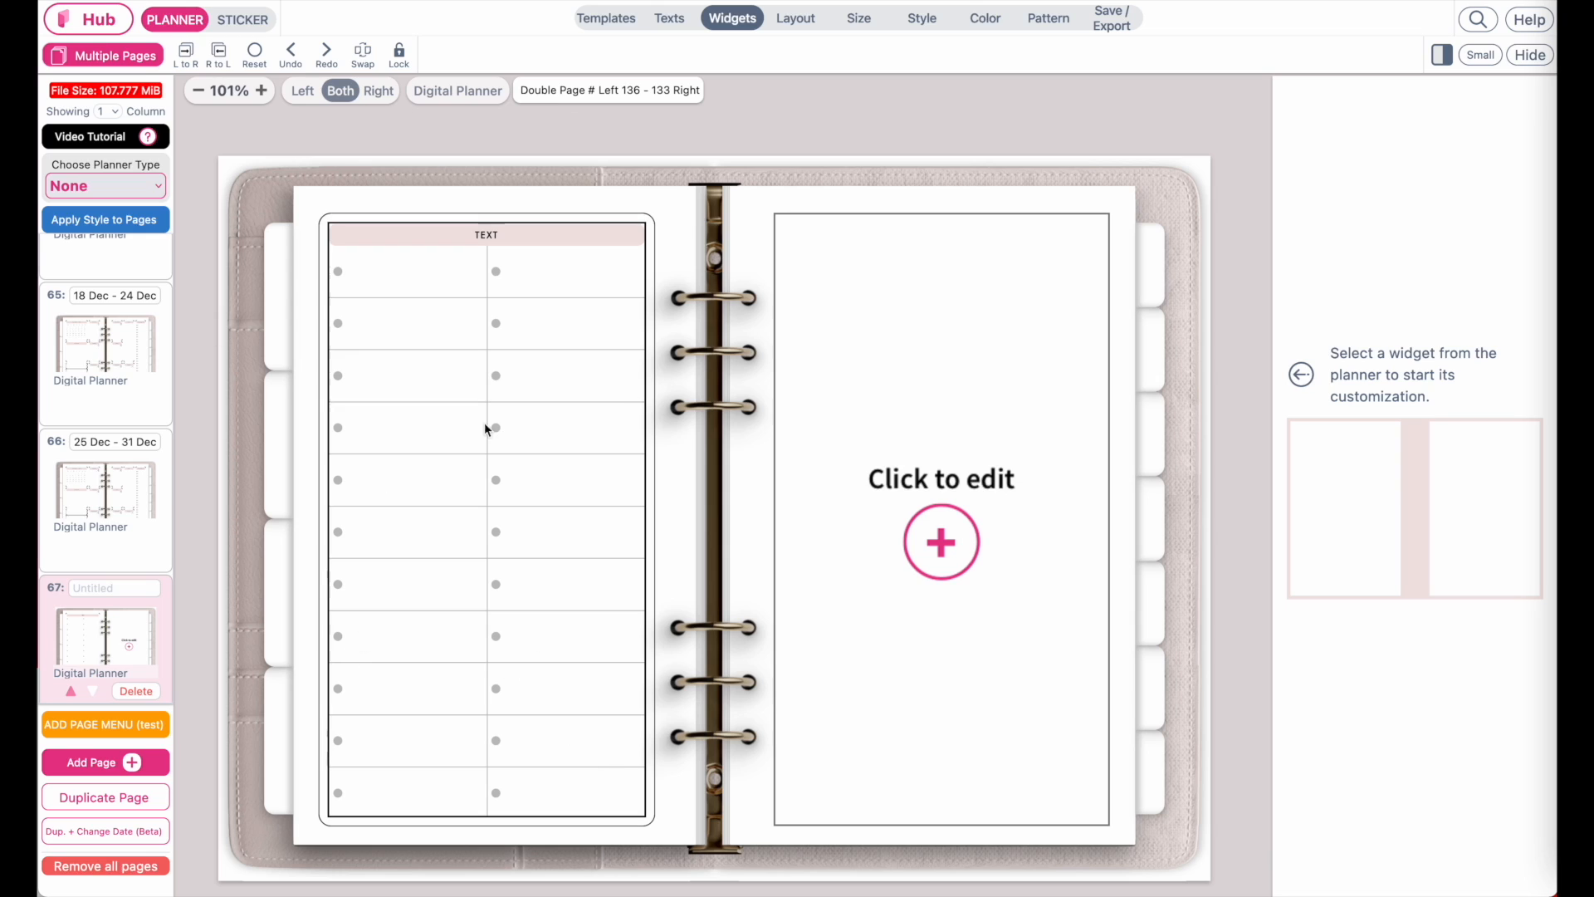
pyautogui.click(921, 22)
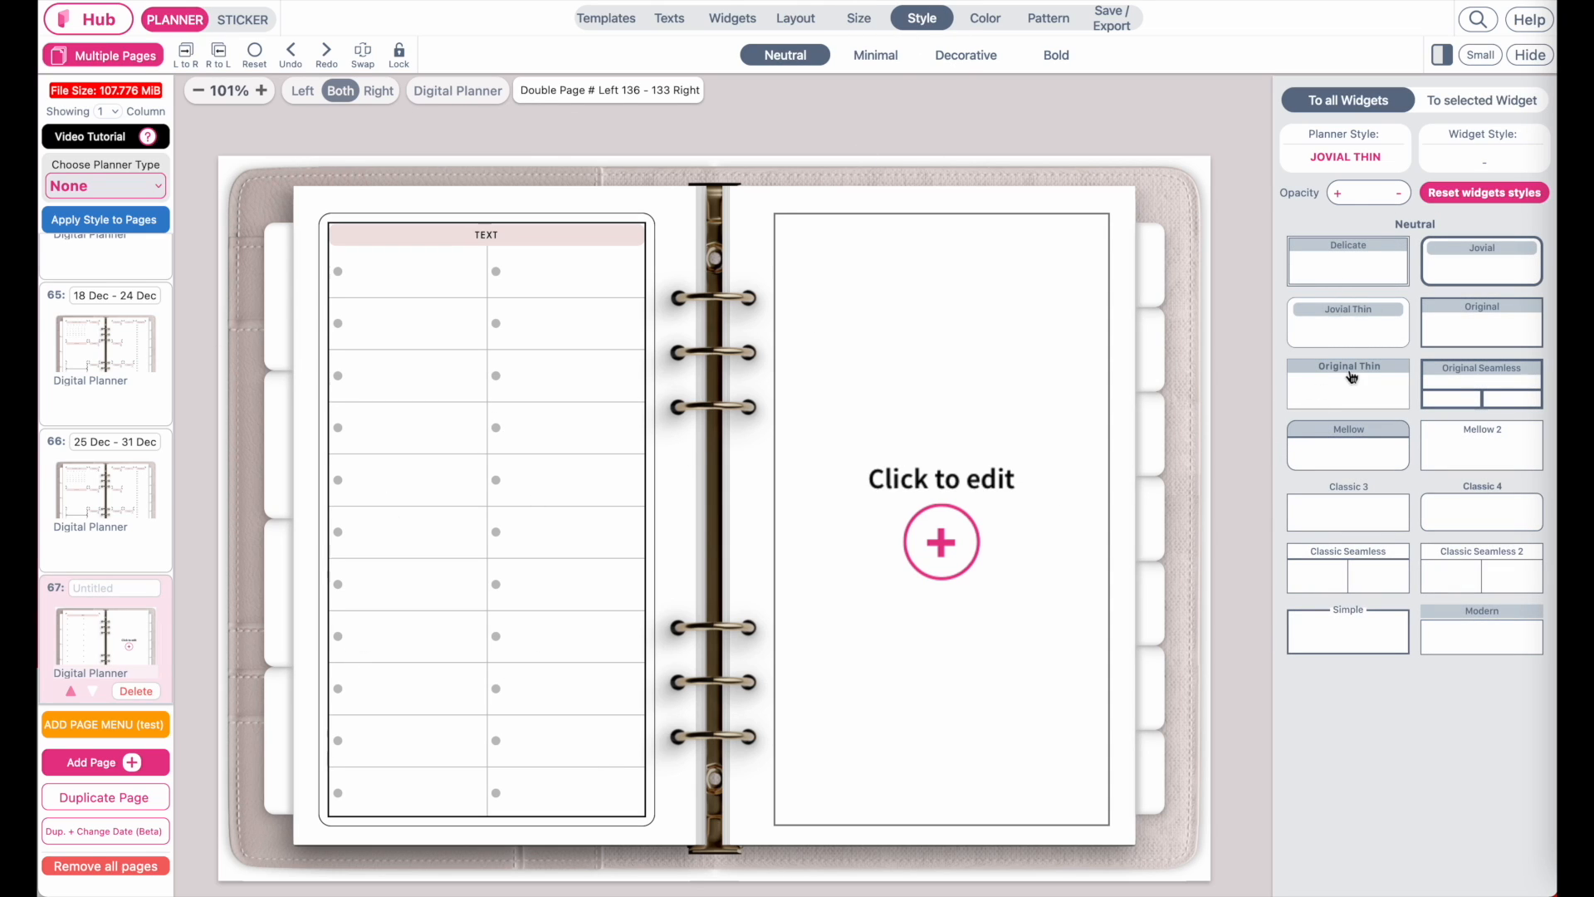
pyautogui.click(1356, 328)
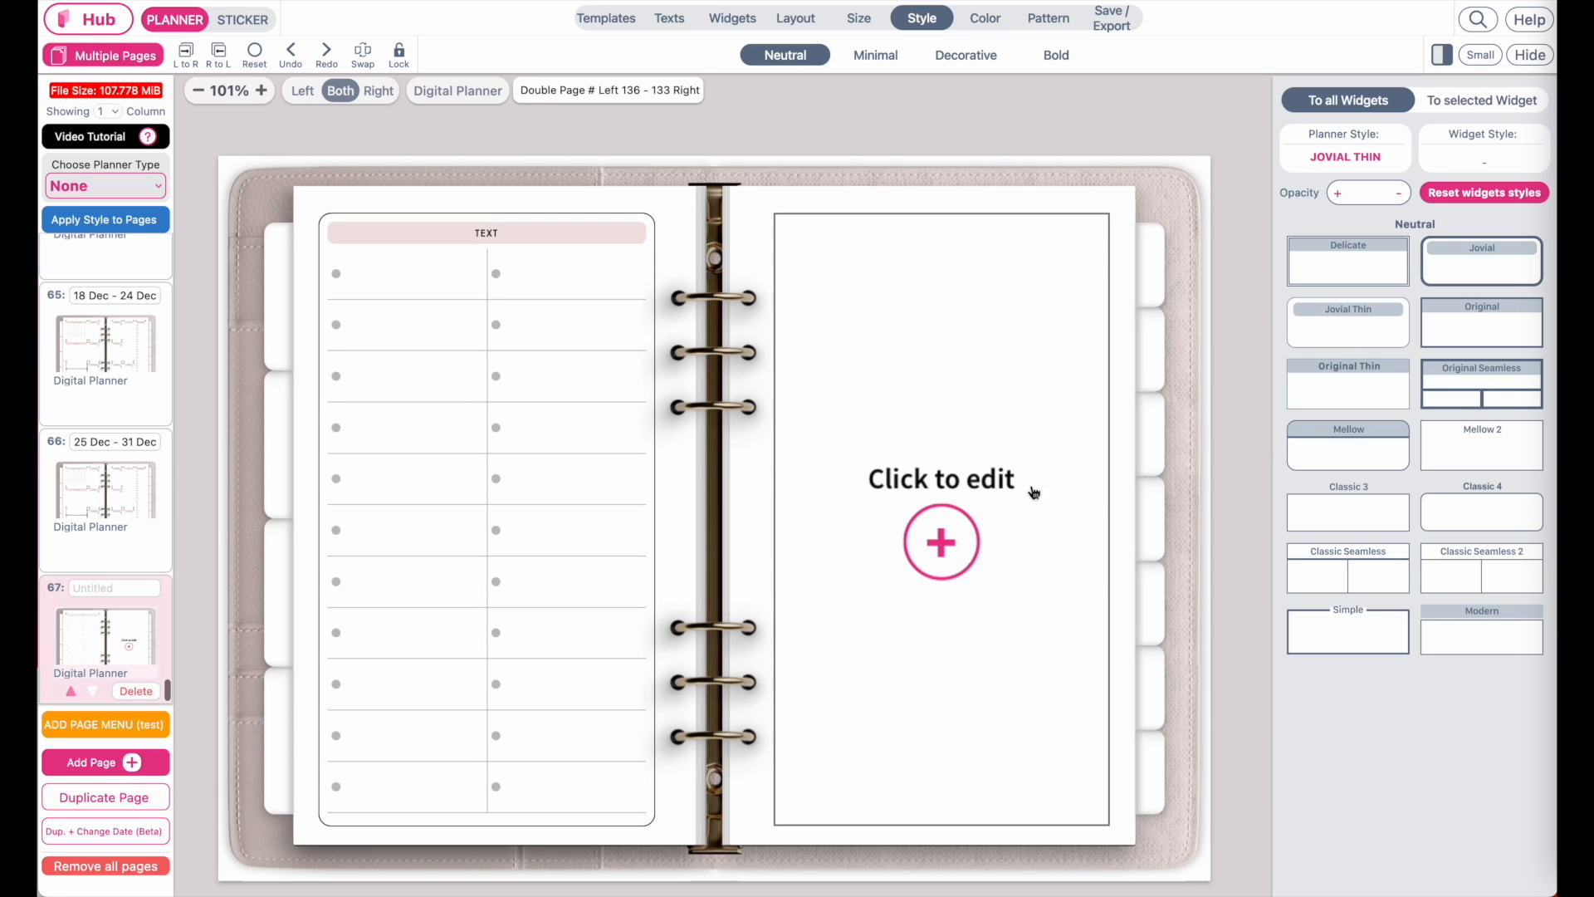
# Step: Set the double to-do list on page 67 to 22 rows
pyautogui.click(528, 241)
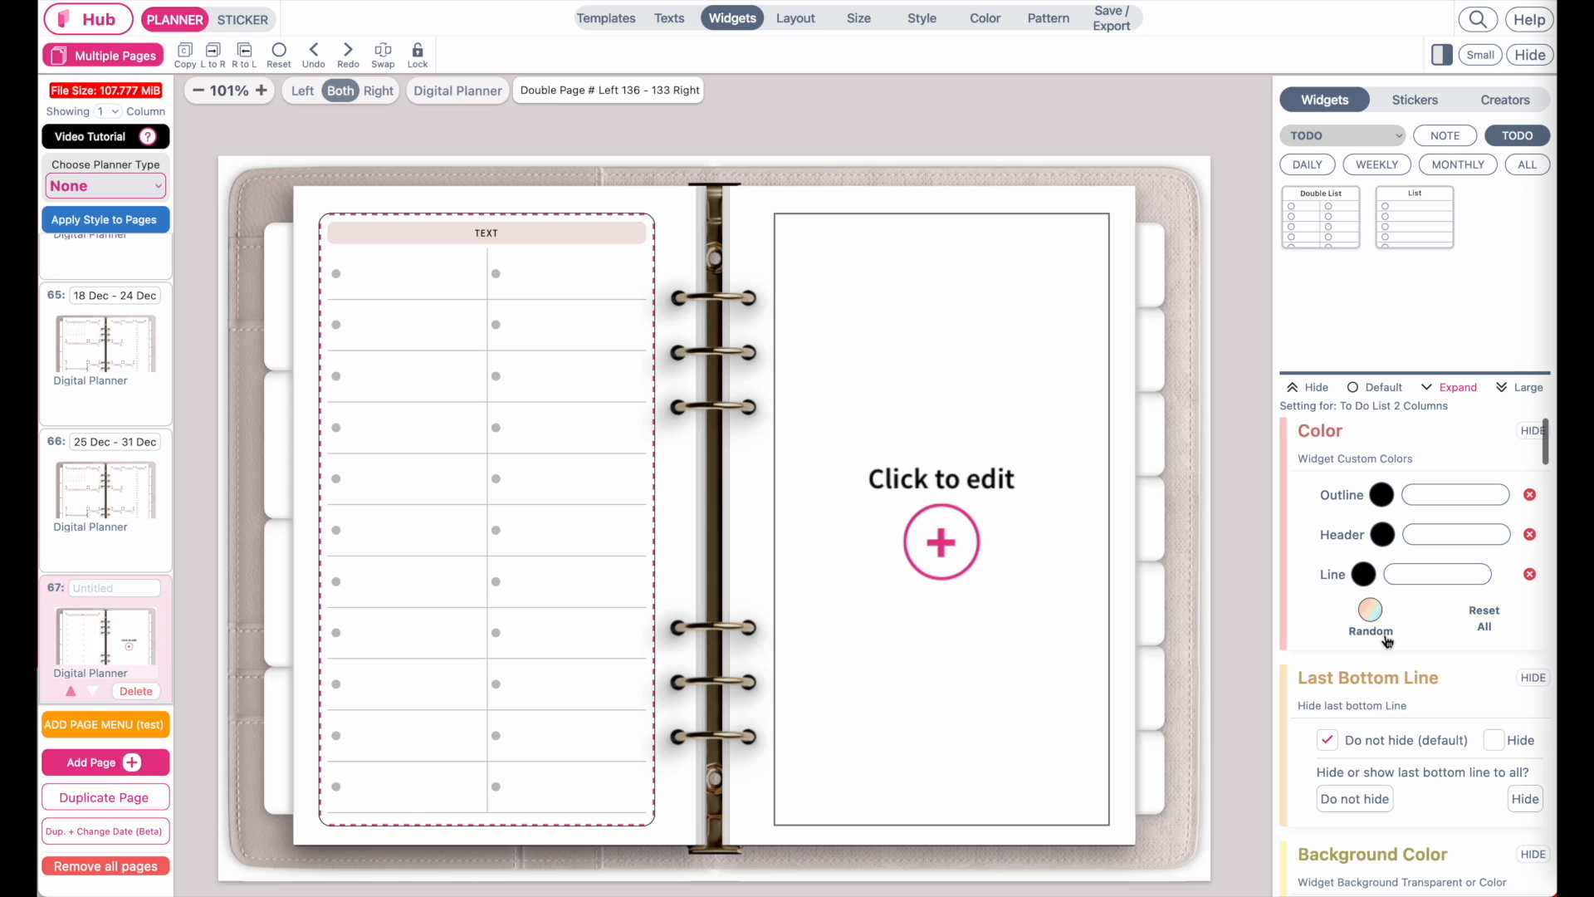
pyautogui.scroll(-5, 1387, 641)
pyautogui.scroll(3, 1392, 610)
pyautogui.click(1332, 540)
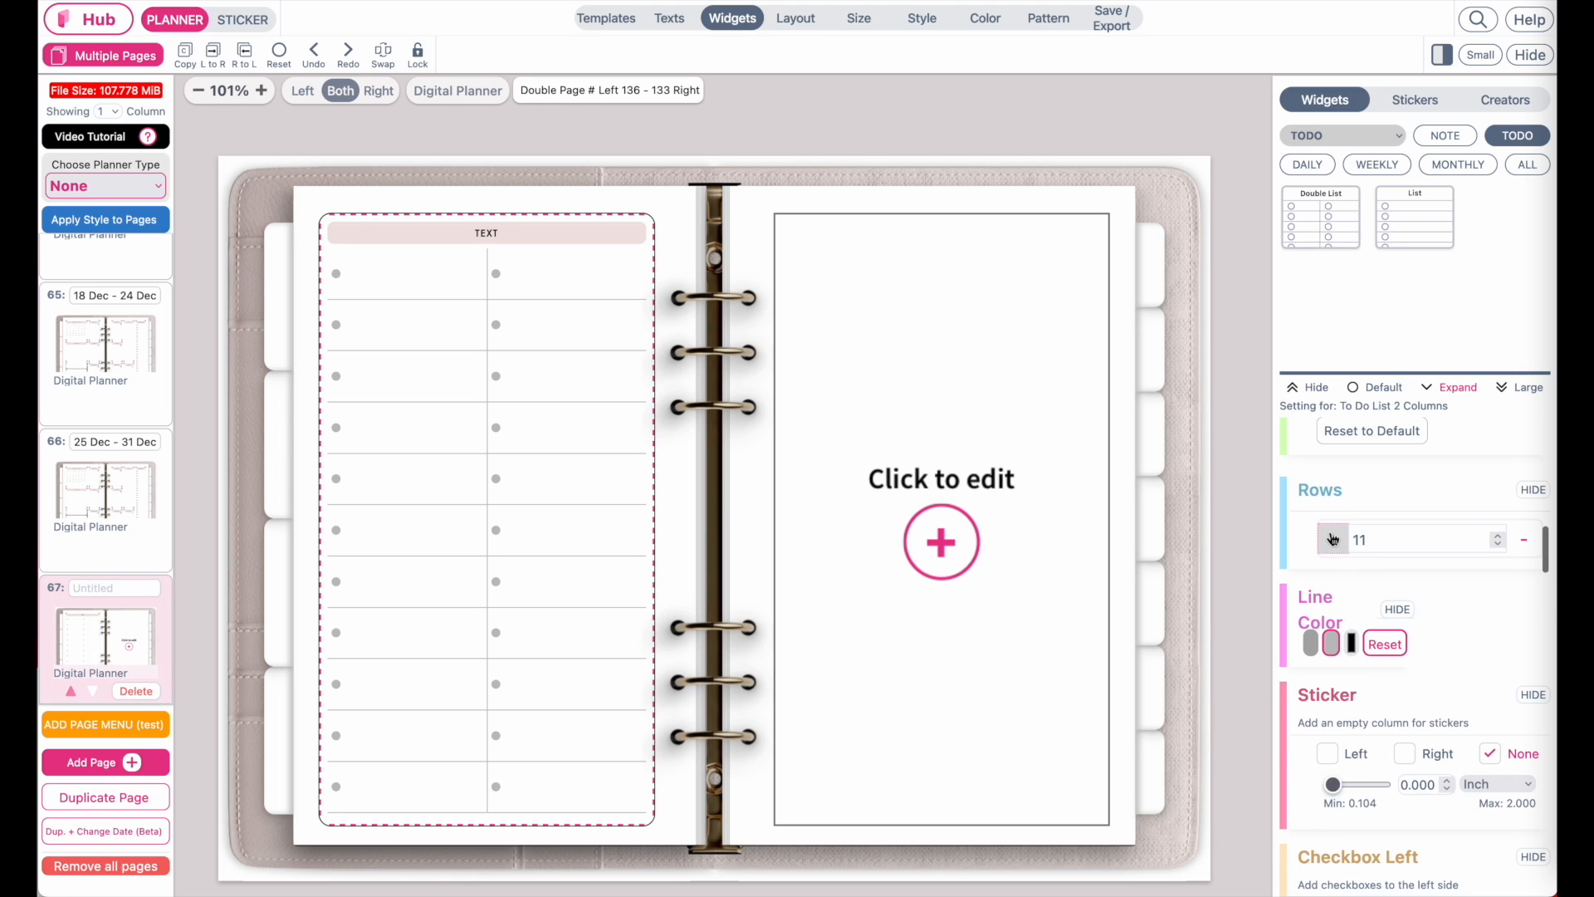
pyautogui.click(1333, 540)
pyautogui.click(1333, 539)
pyautogui.click(1333, 540)
pyautogui.click(1333, 540)
pyautogui.click(1333, 540)
pyautogui.click(1333, 540)
pyautogui.click(1333, 540)
pyautogui.click(1333, 540)
pyautogui.click(1333, 540)
pyautogui.click(1332, 540)
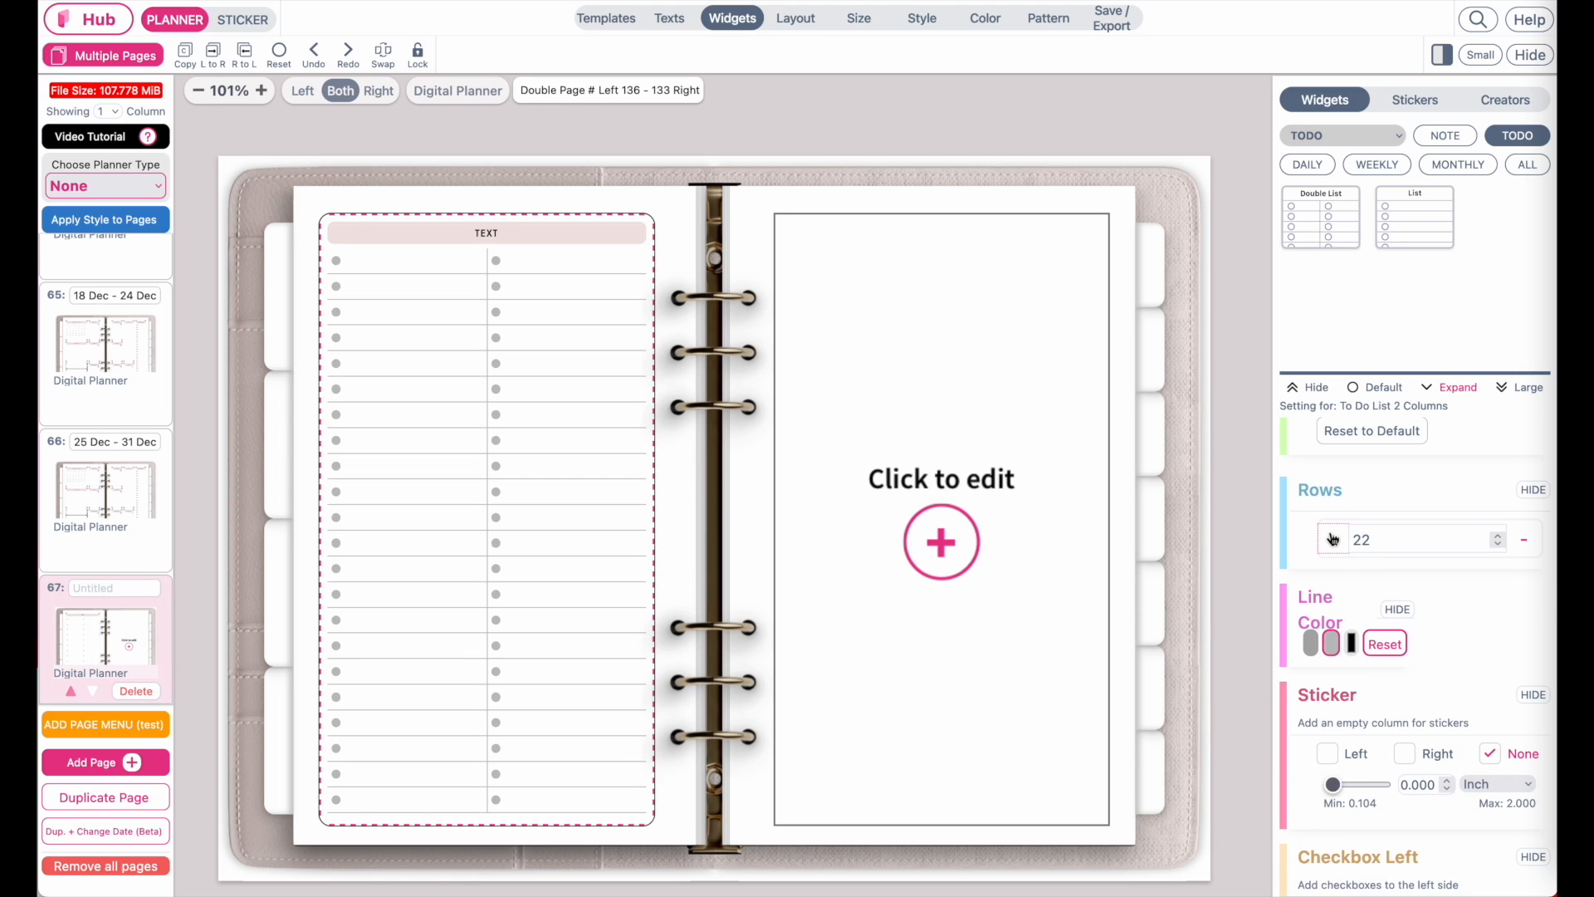
# Step: Set the checkbox color to #000000 for all widgets and for this list, and use the outlined square as its checkbox shape
pyautogui.scroll(-10, 1355, 575)
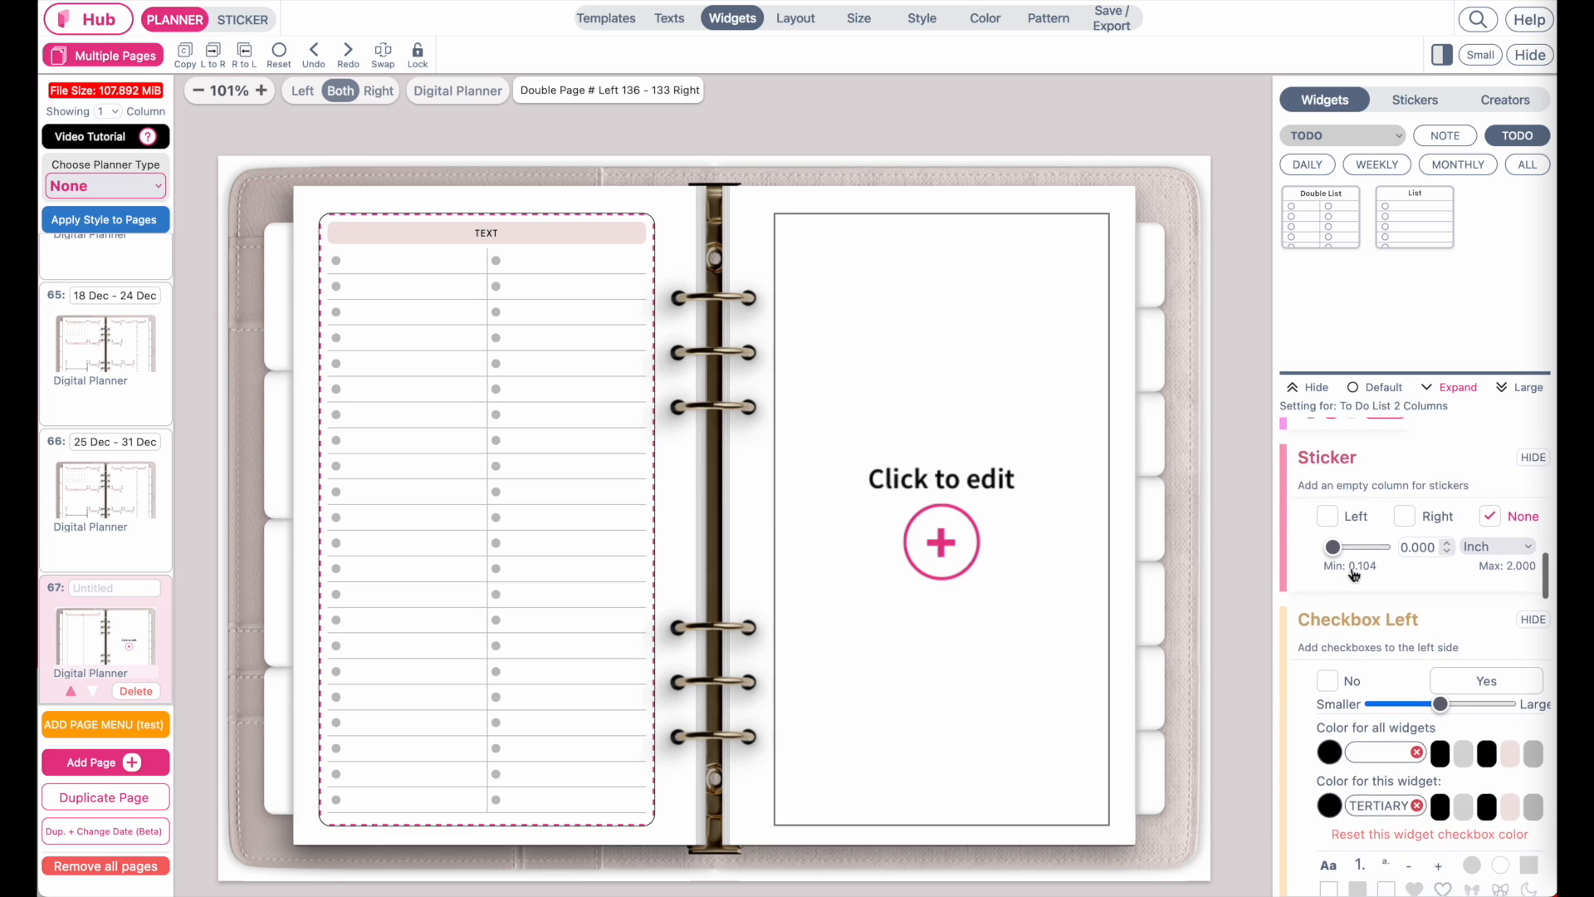
pyautogui.click(1440, 443)
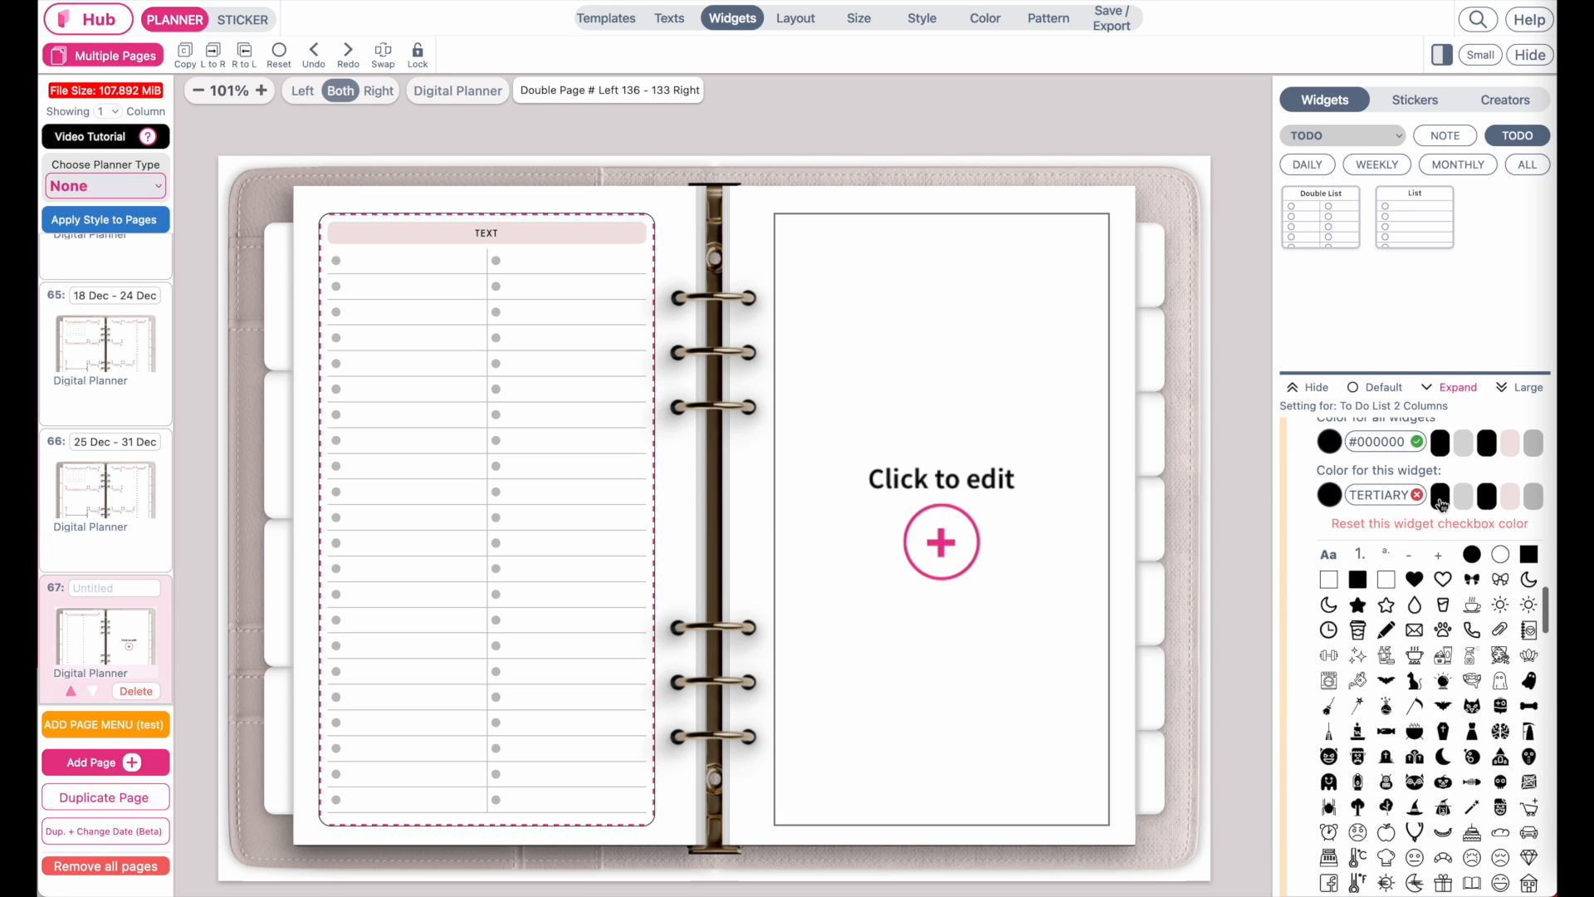
pyautogui.click(1440, 495)
pyautogui.click(1386, 530)
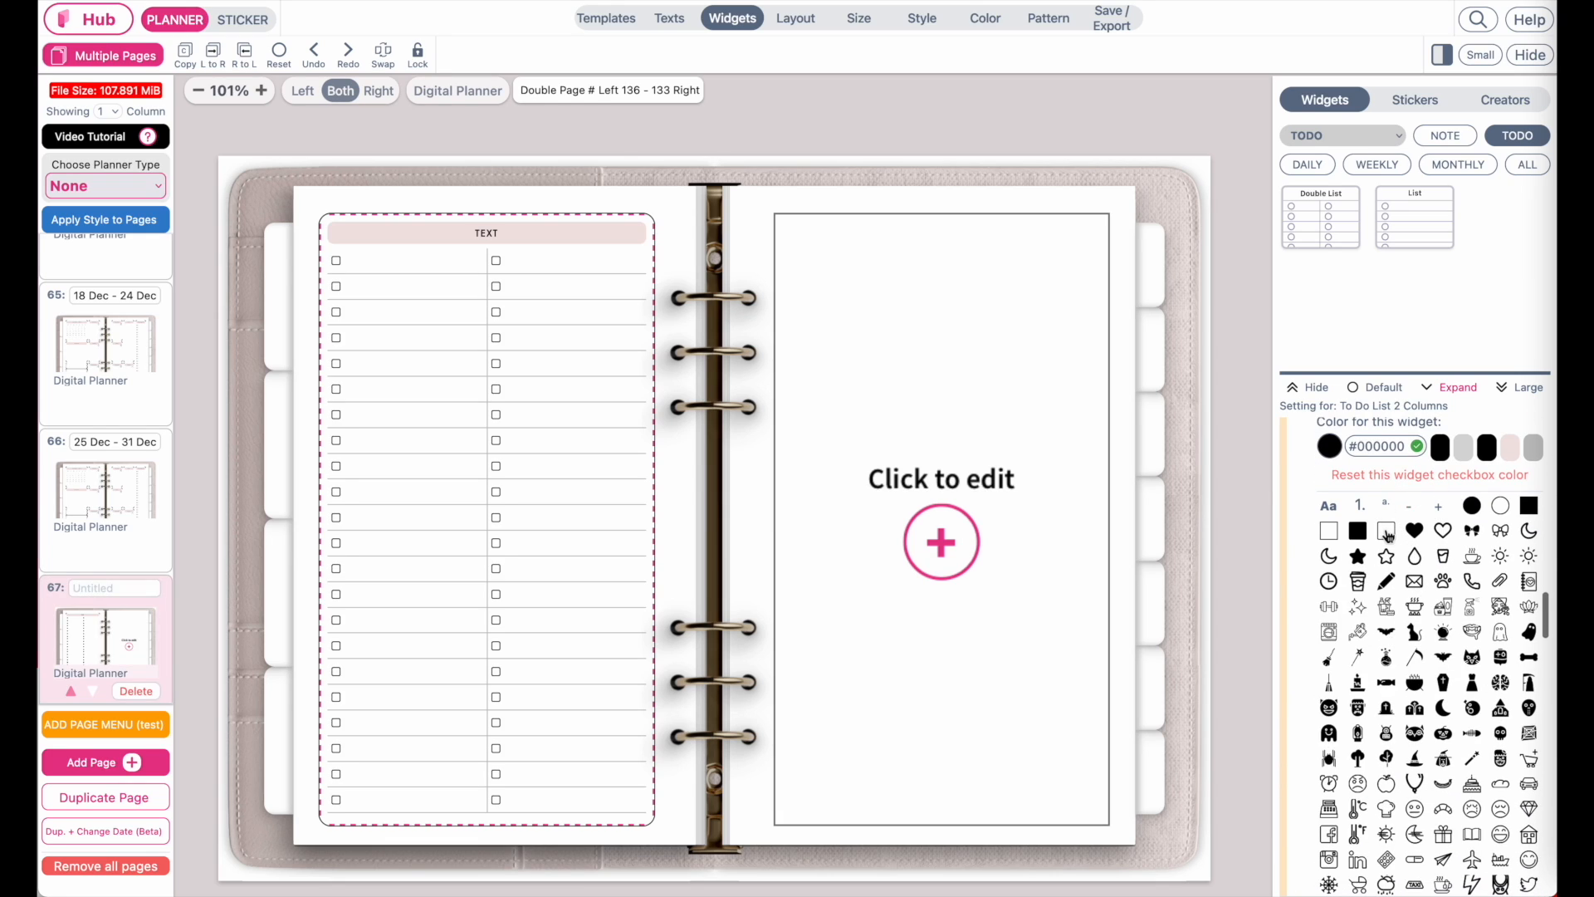
# Step: Clear the header text of the double to-do list and deselect the widget
pyautogui.scroll(10, 1386, 536)
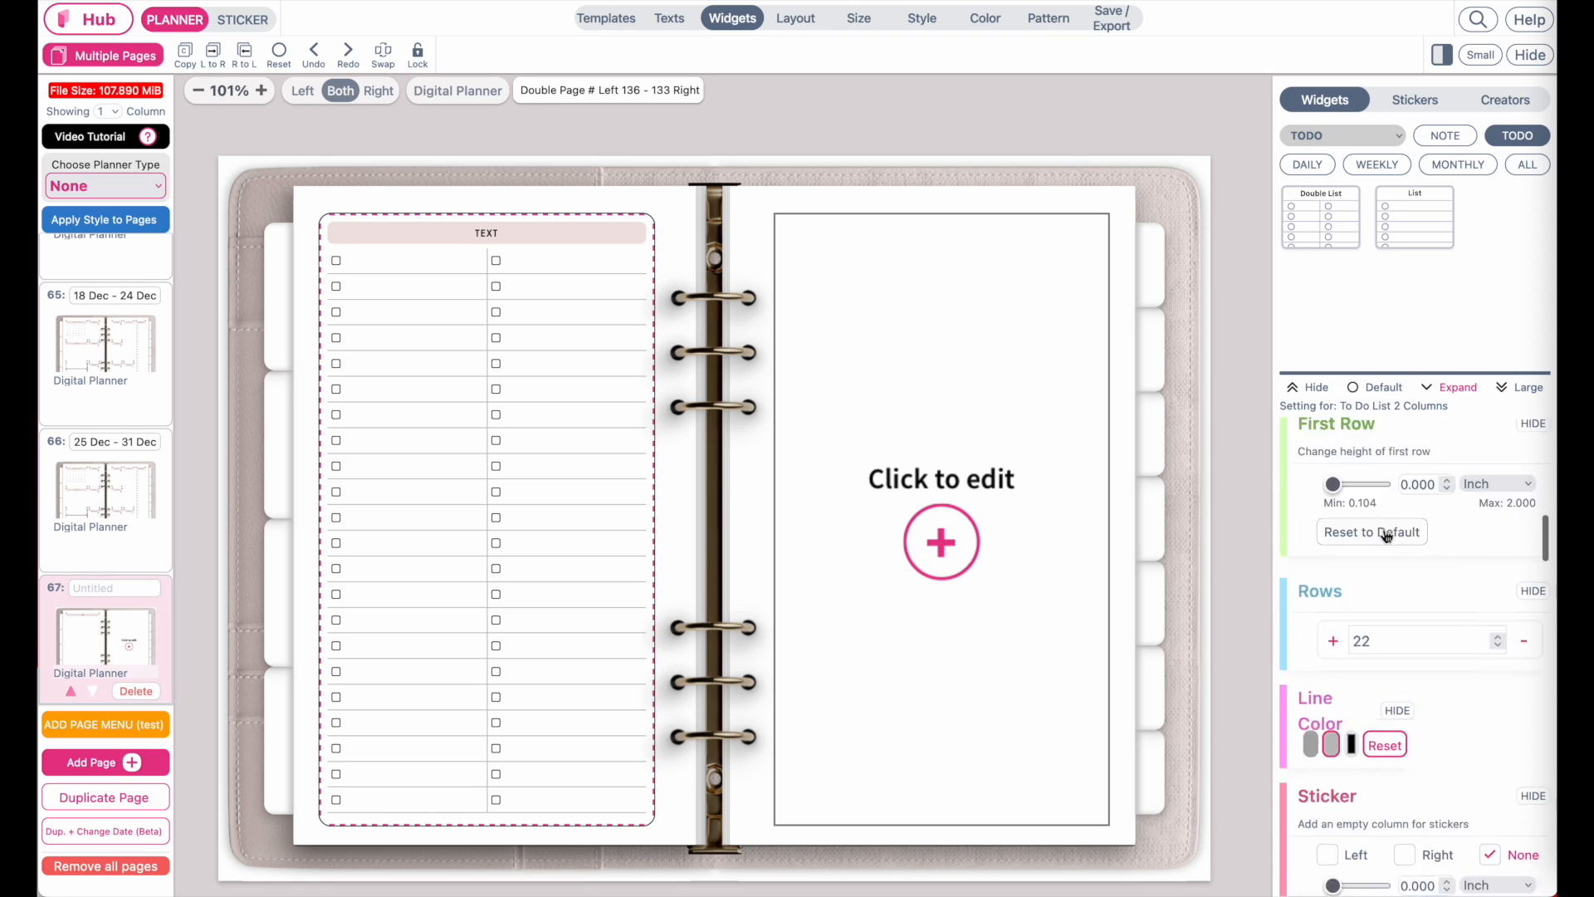
pyautogui.scroll(2, 1386, 536)
pyautogui.scroll(-6, 1383, 530)
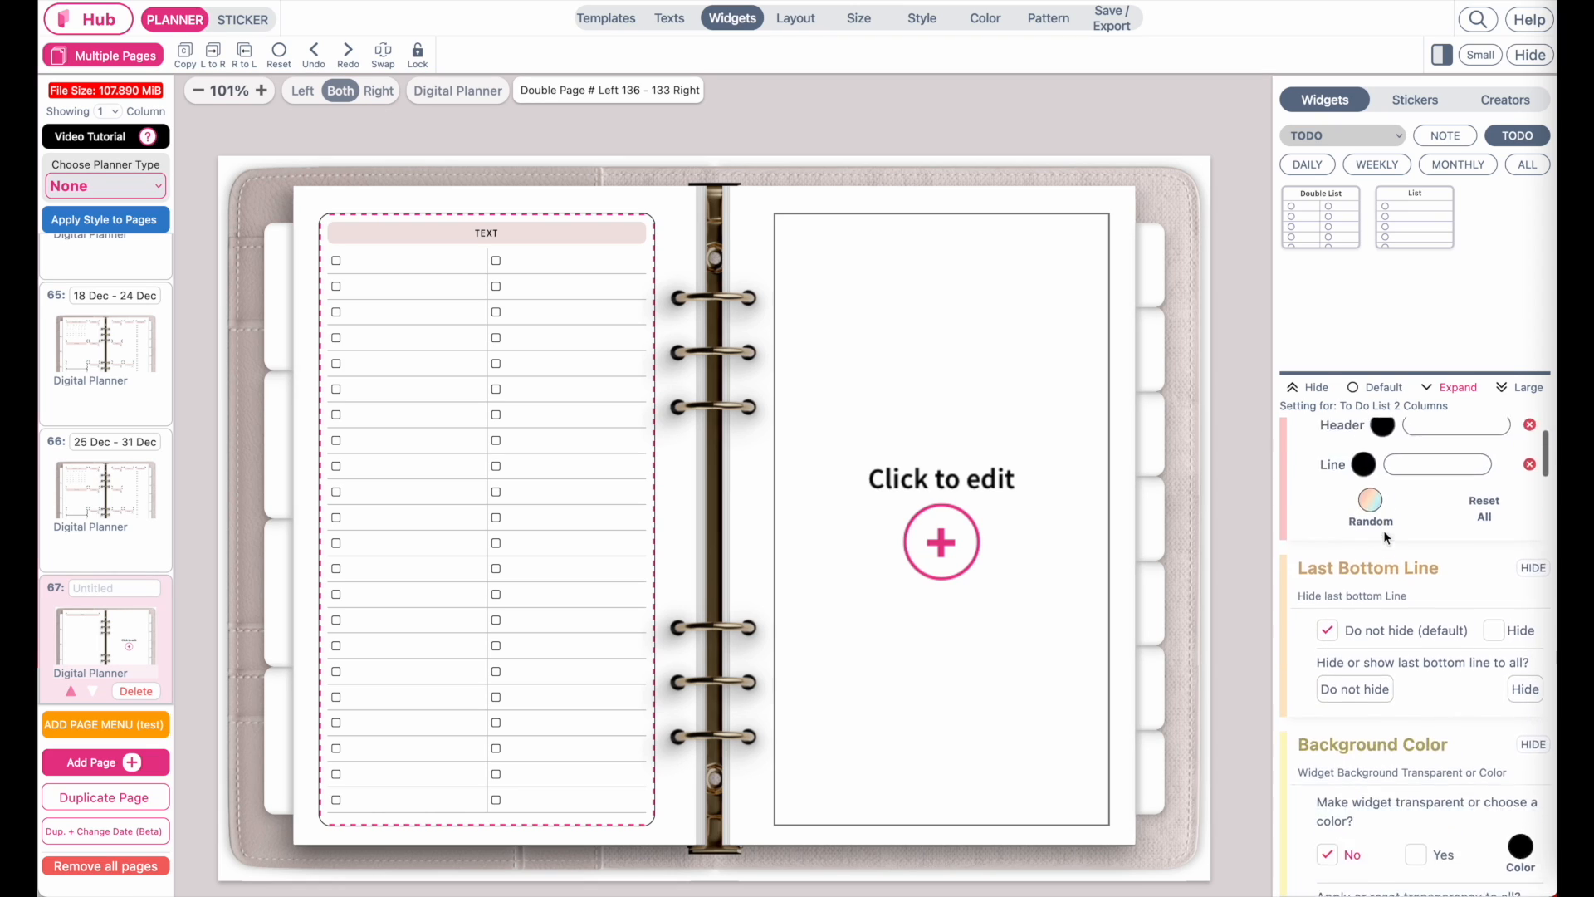
pyautogui.doubleClick(1384, 661)
pyautogui.press('BackSpace')
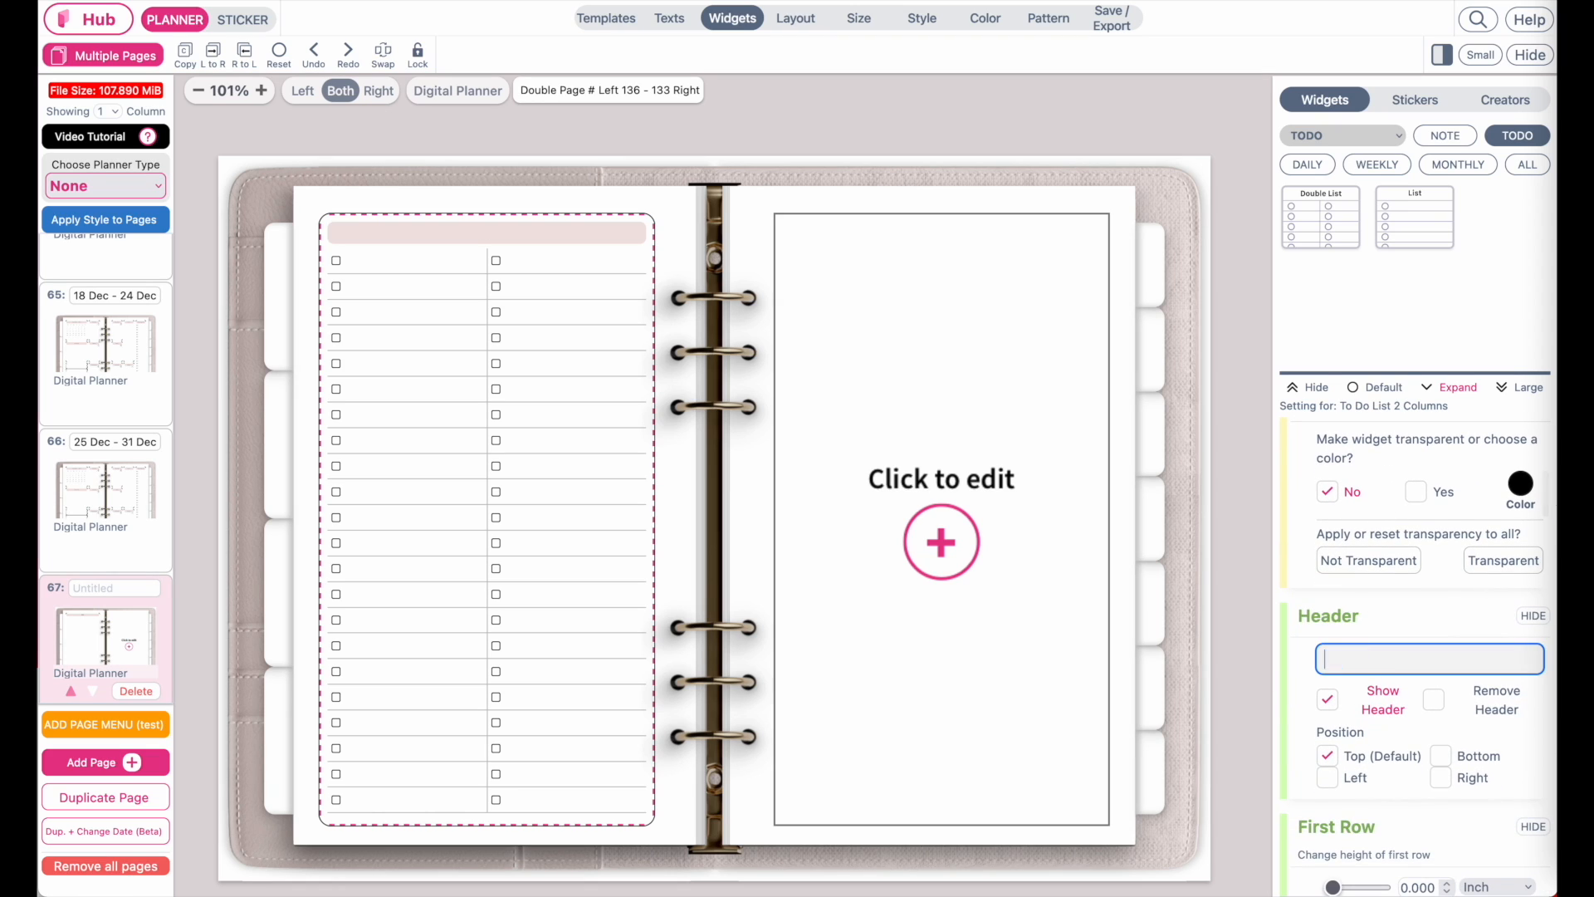
pyautogui.click(744, 229)
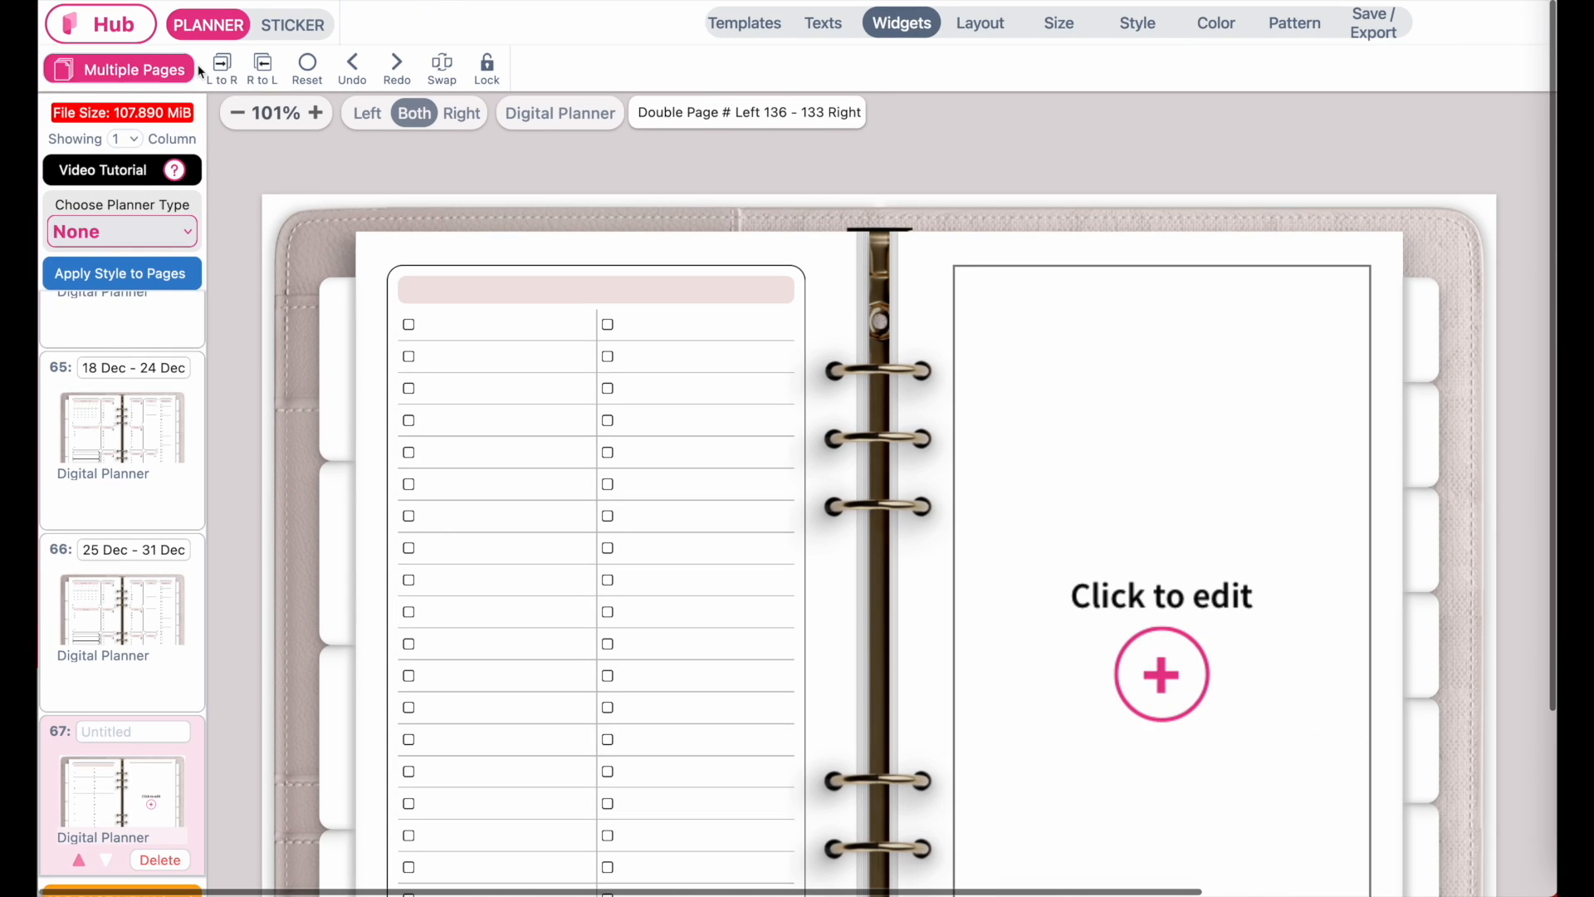
# Step: Copy the left half of page 67 to its right half and duplicate the finished list page twice
pyautogui.click(218, 70)
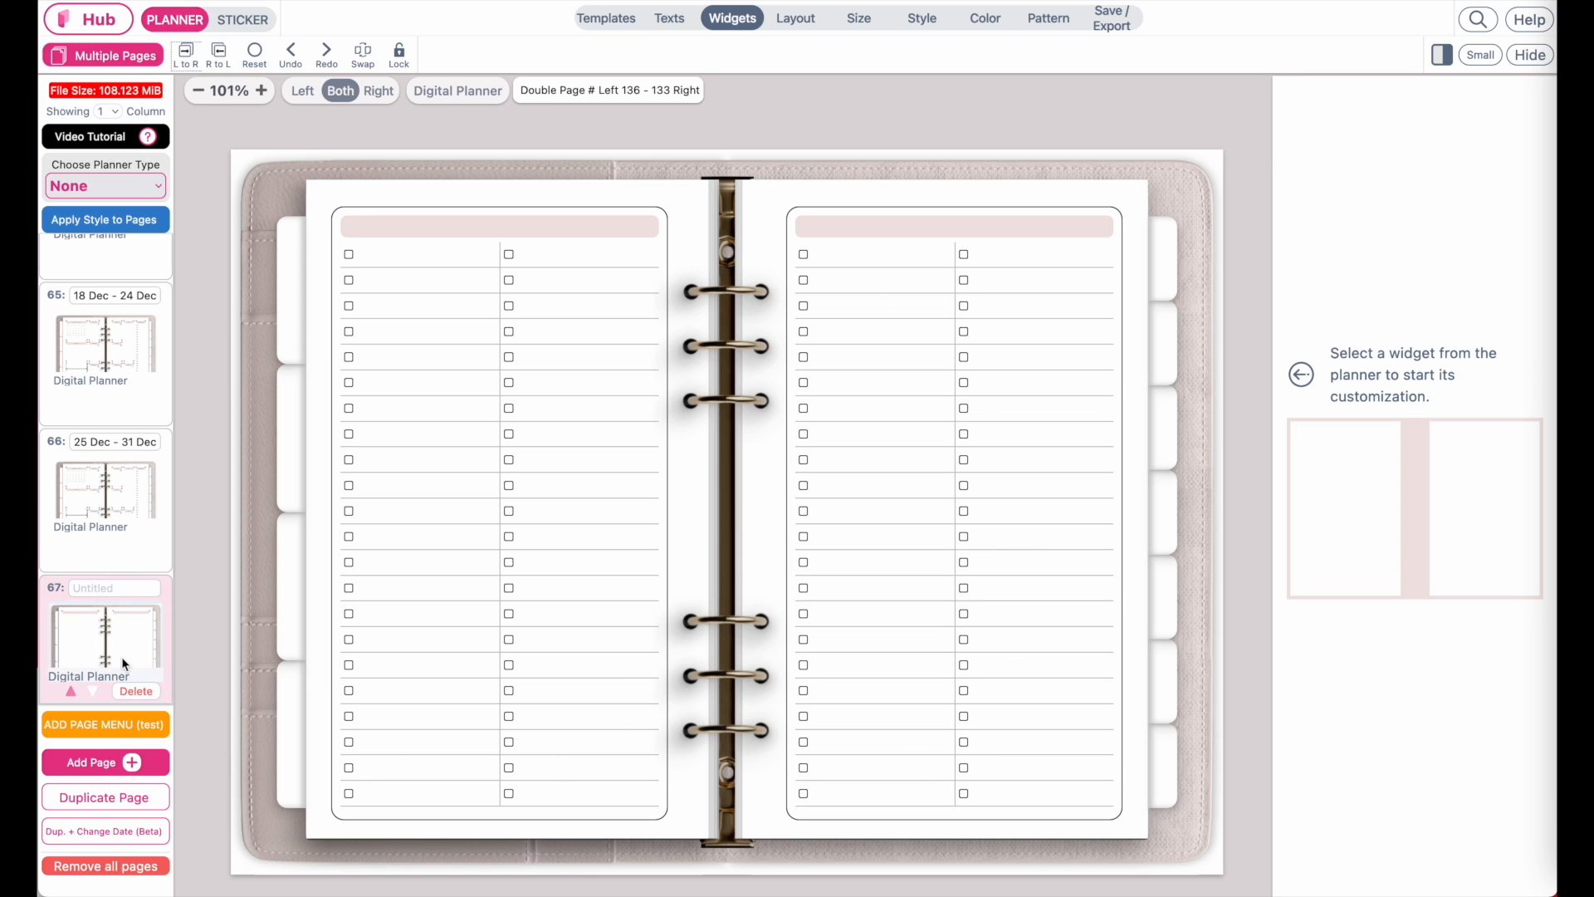
pyautogui.scroll(-1, 111, 654)
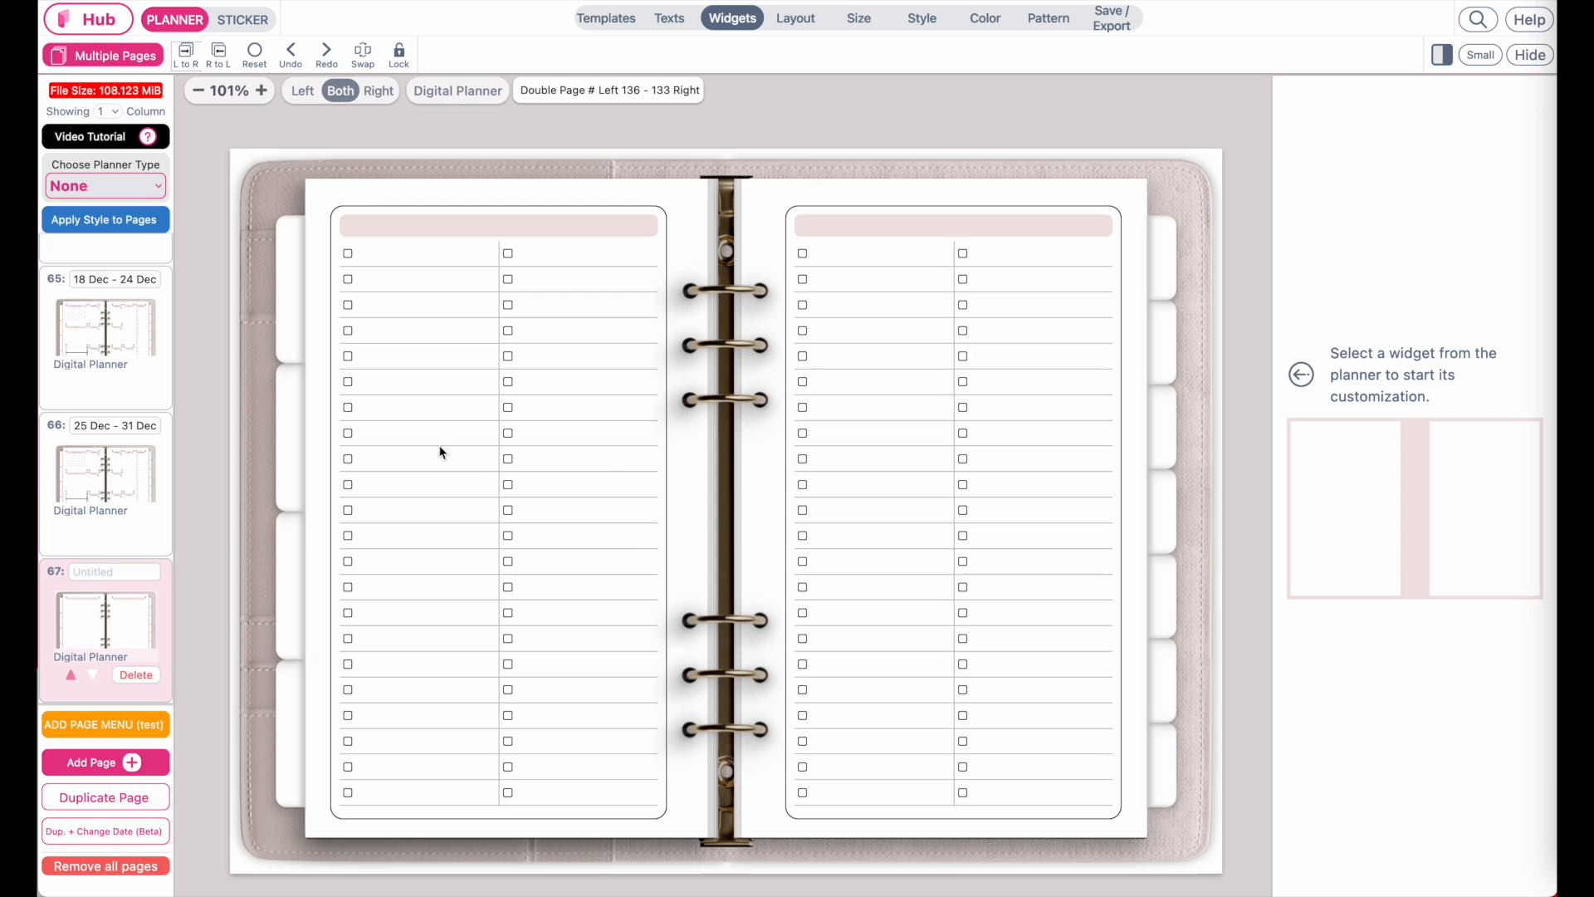
pyautogui.click(94, 802)
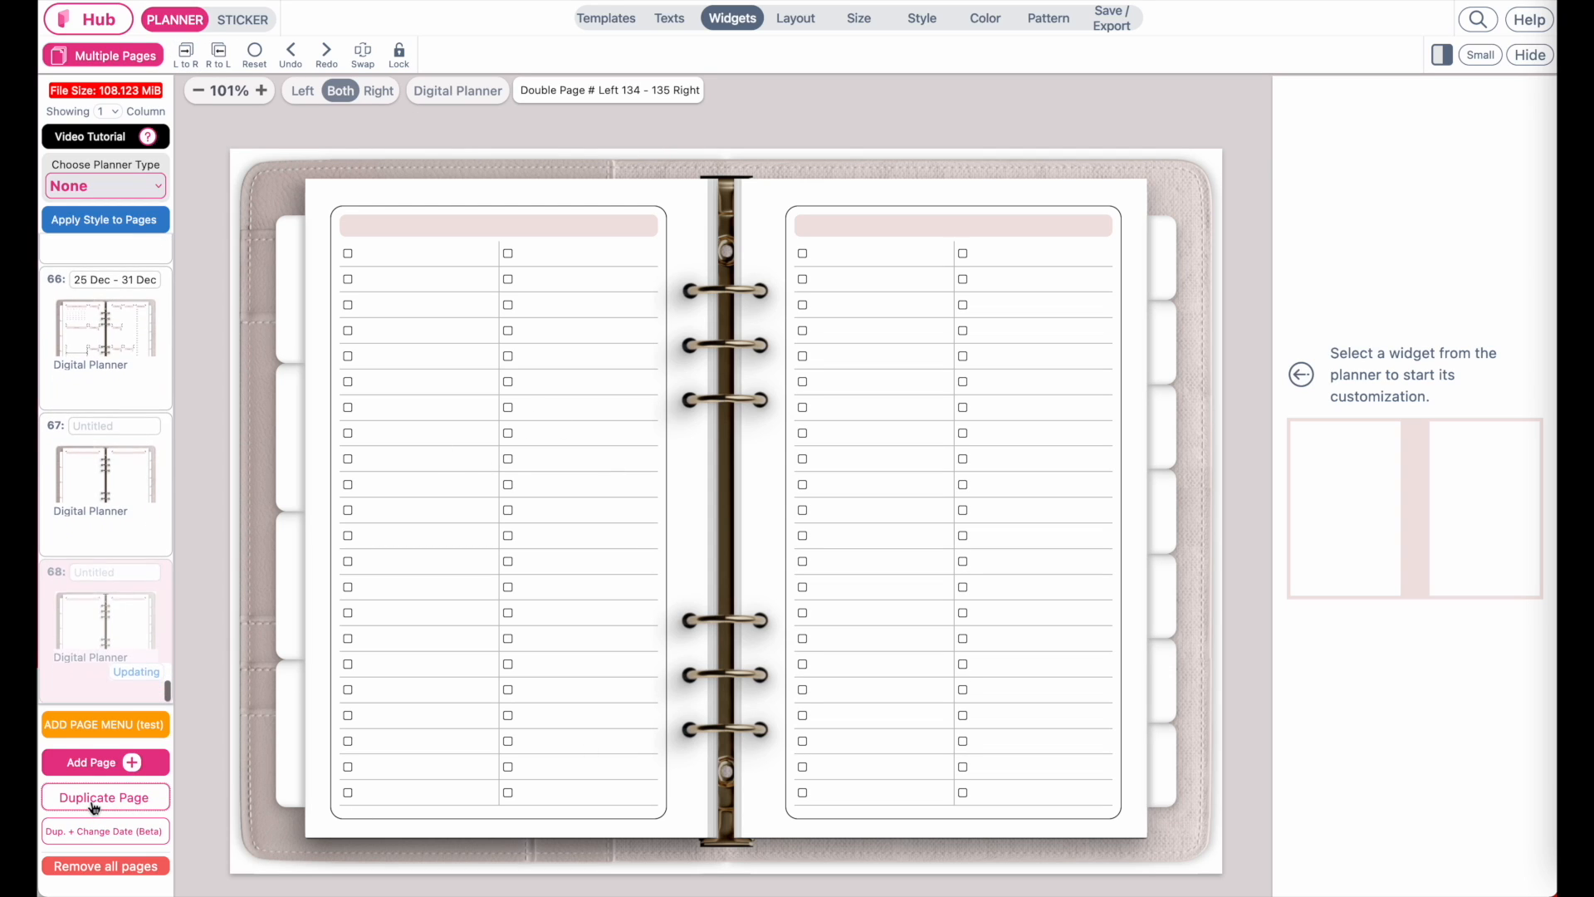
pyautogui.click(94, 803)
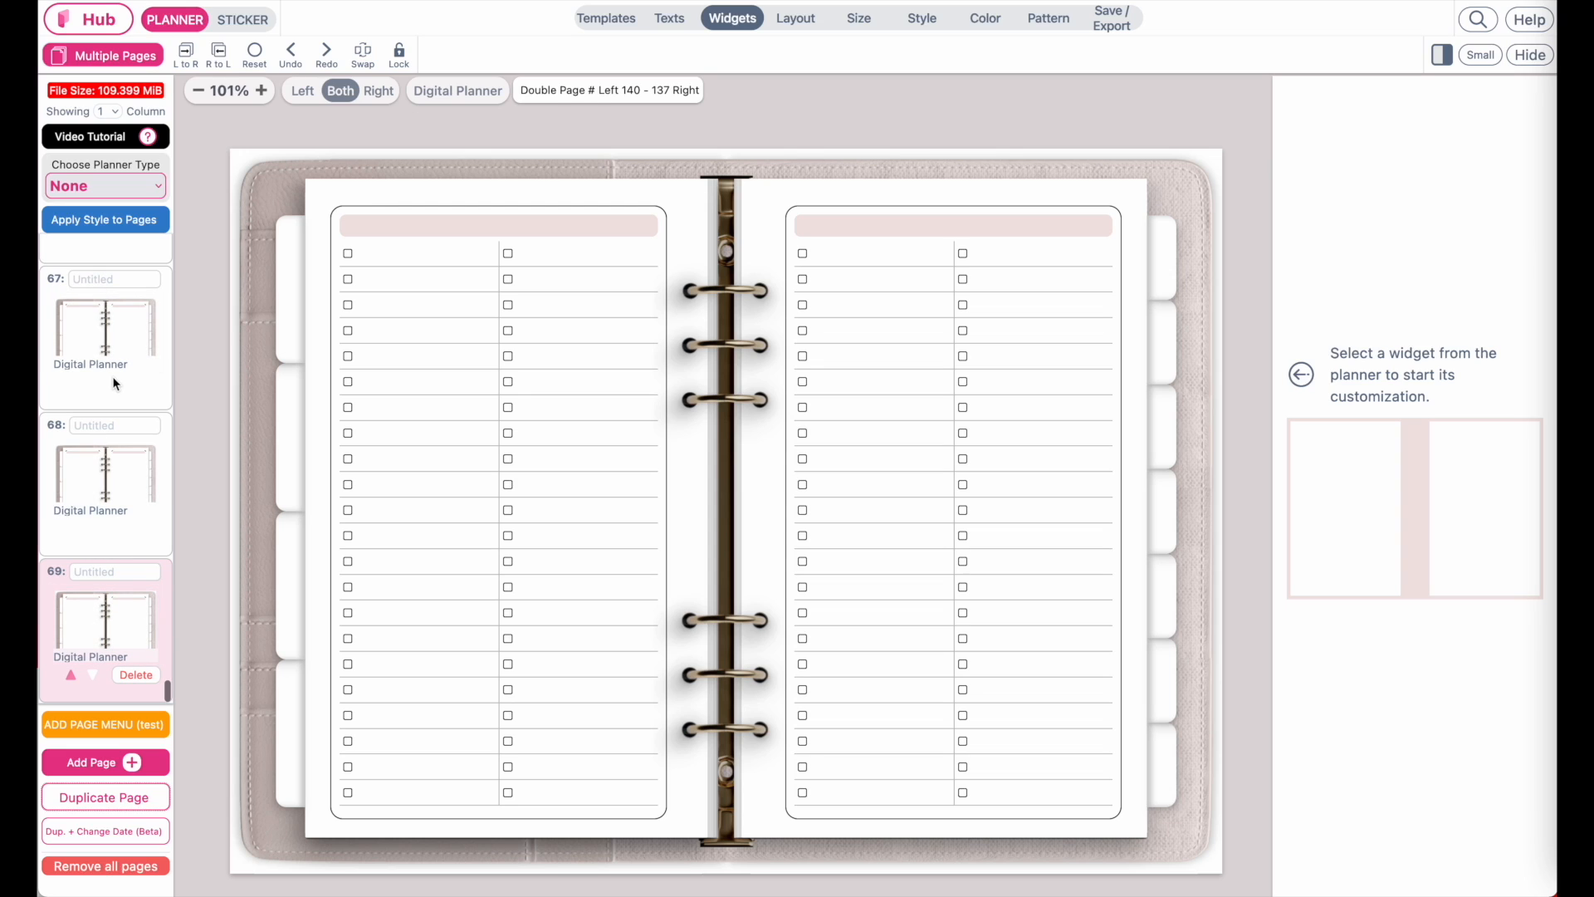
# Step: Add page 70 at the end and place the Grid note widget on its left half
pyautogui.scroll(-1, 73, 694)
pyautogui.click(92, 762)
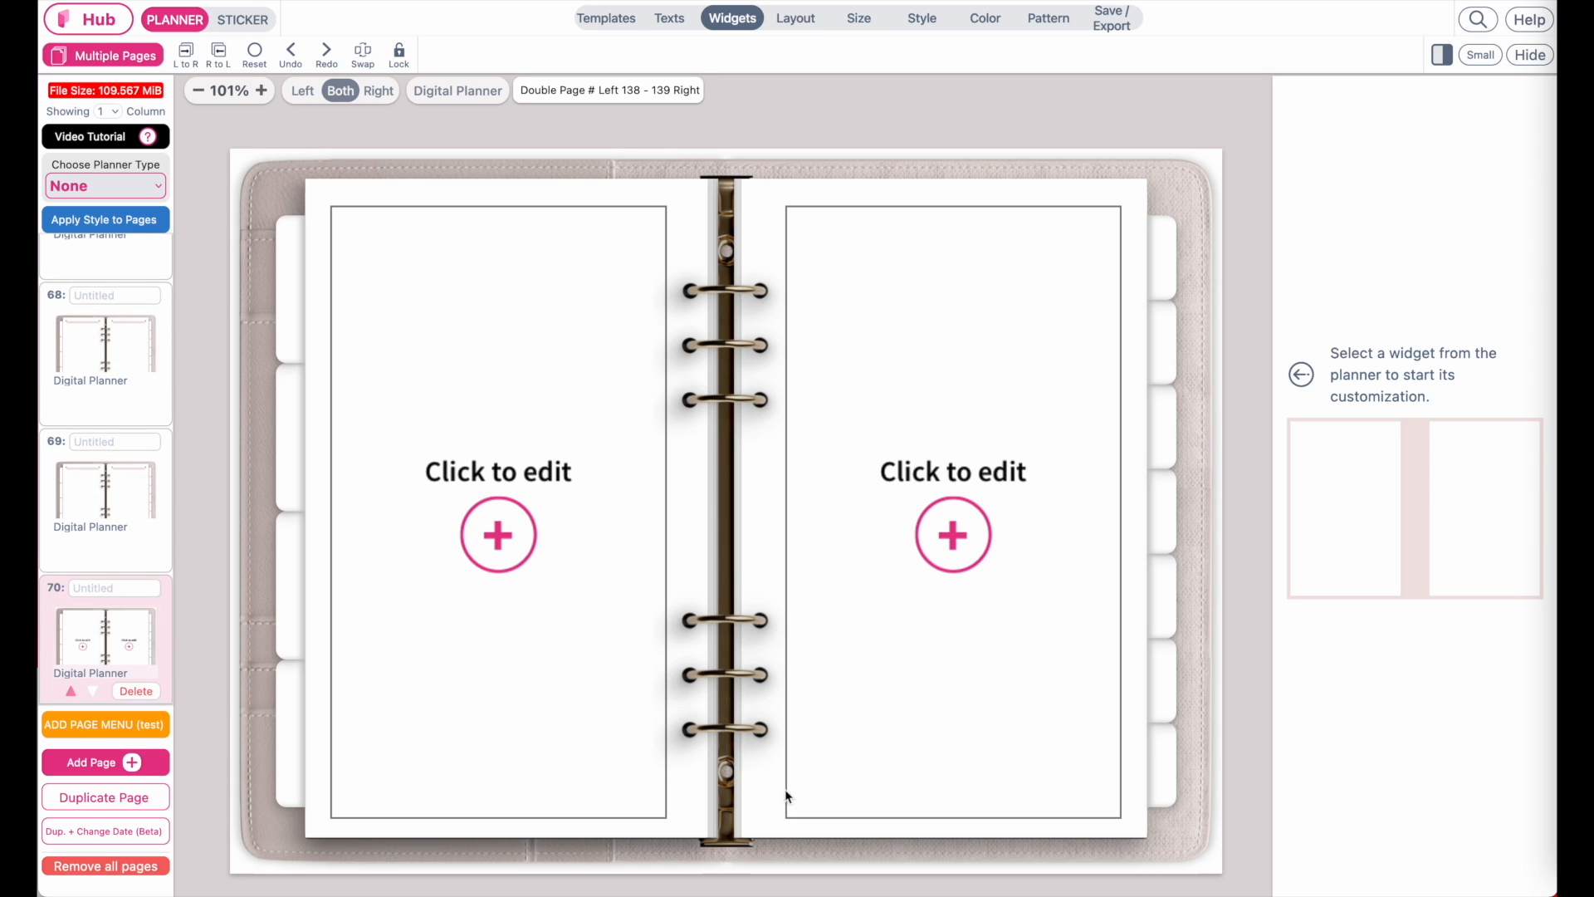
pyautogui.click(500, 534)
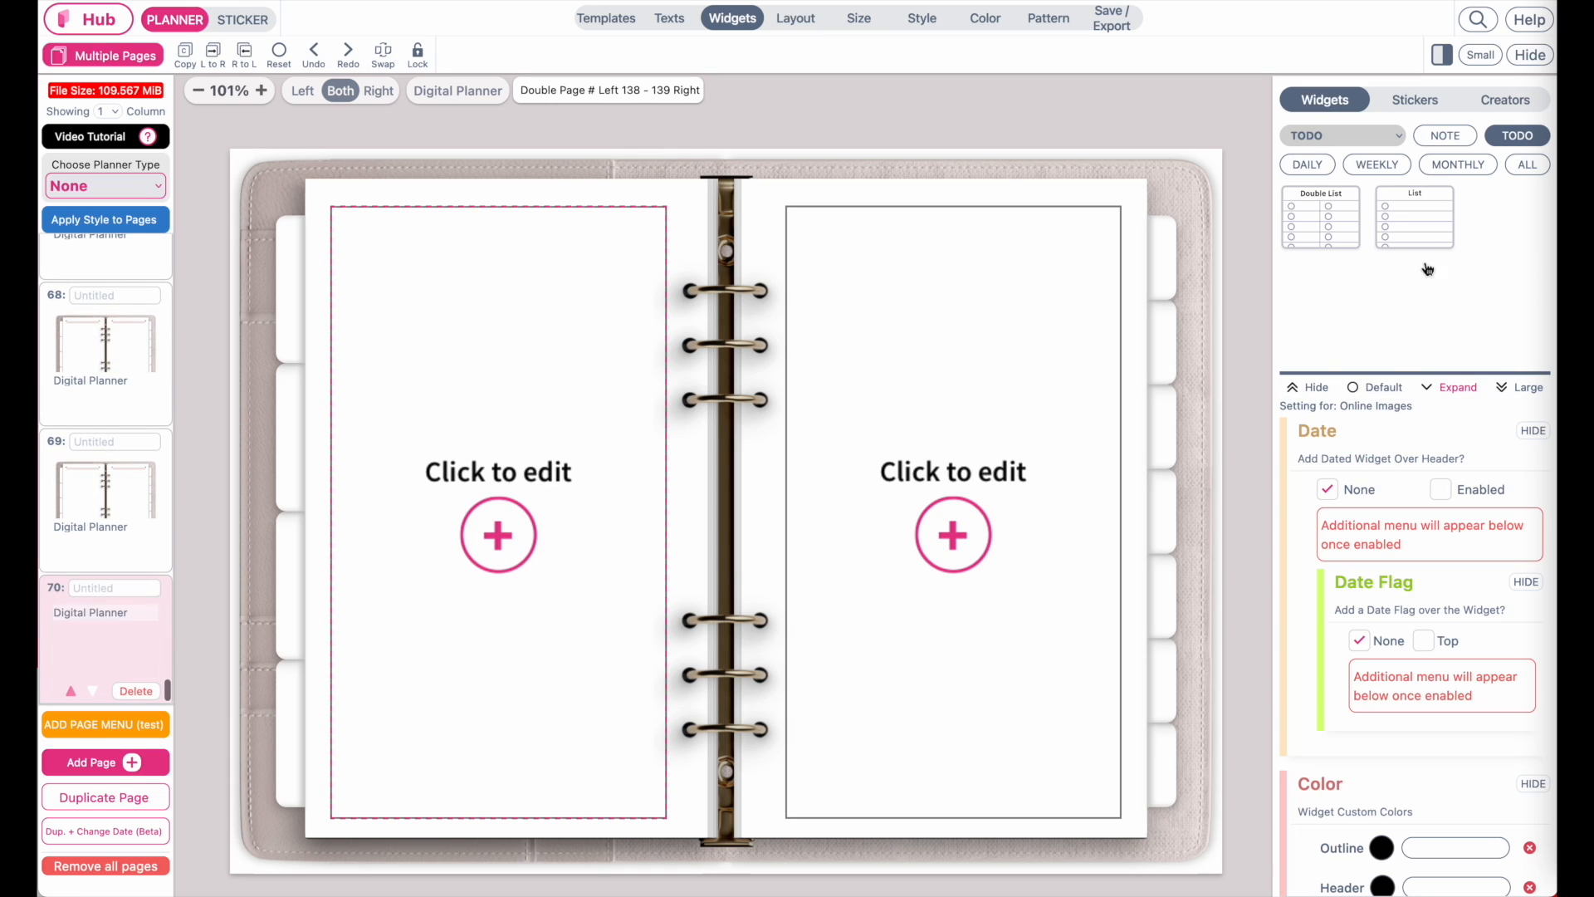
pyautogui.click(1434, 137)
pyautogui.click(1425, 294)
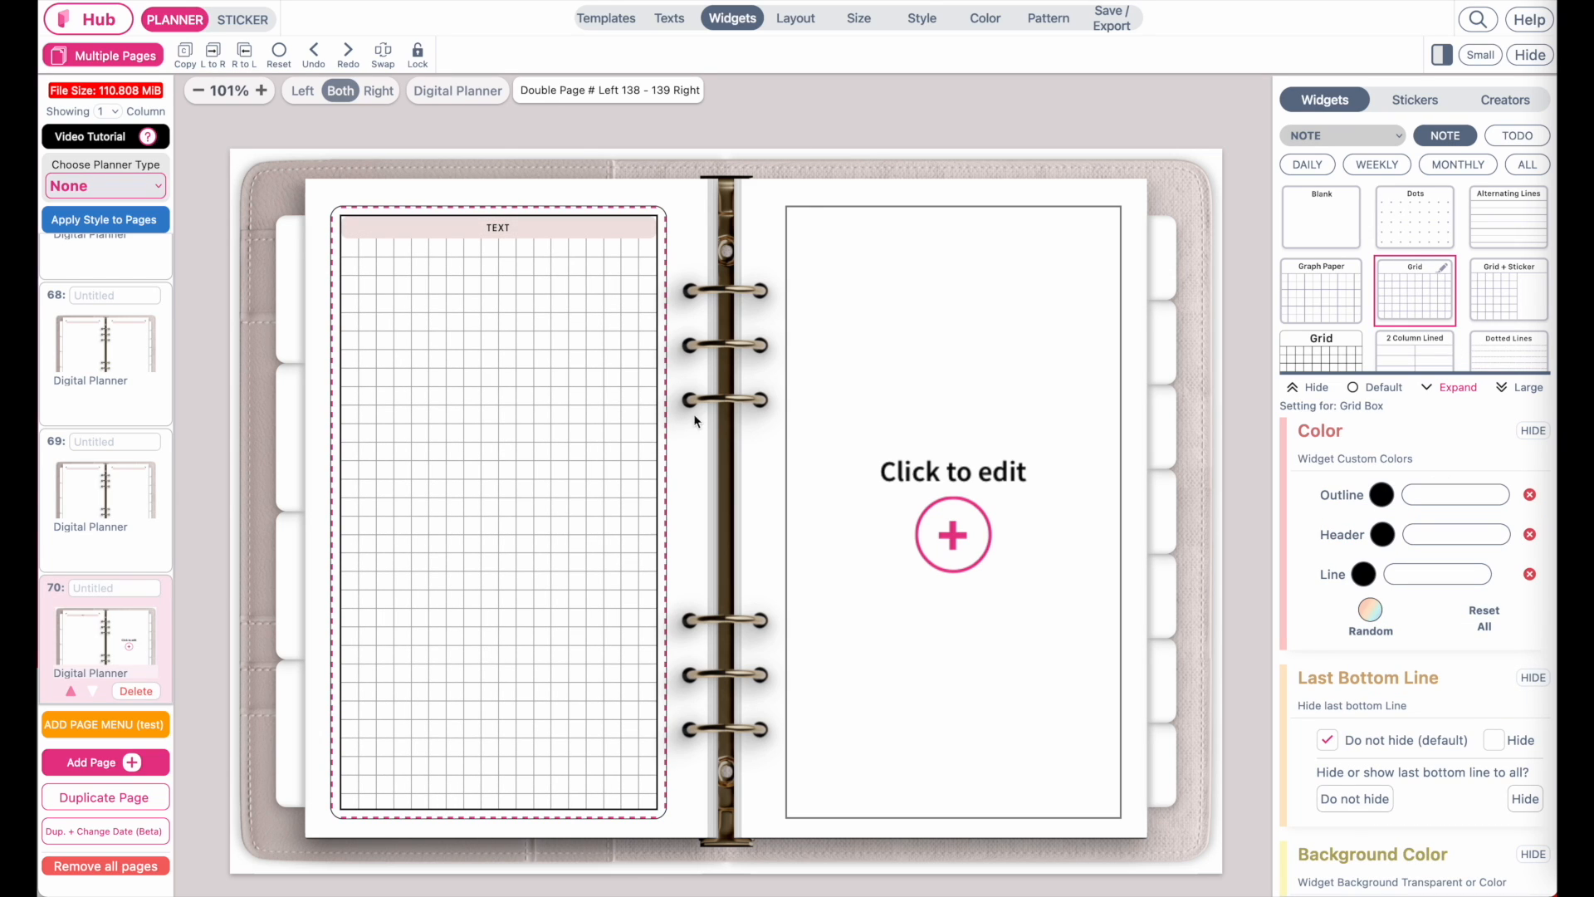
pyautogui.click(700, 157)
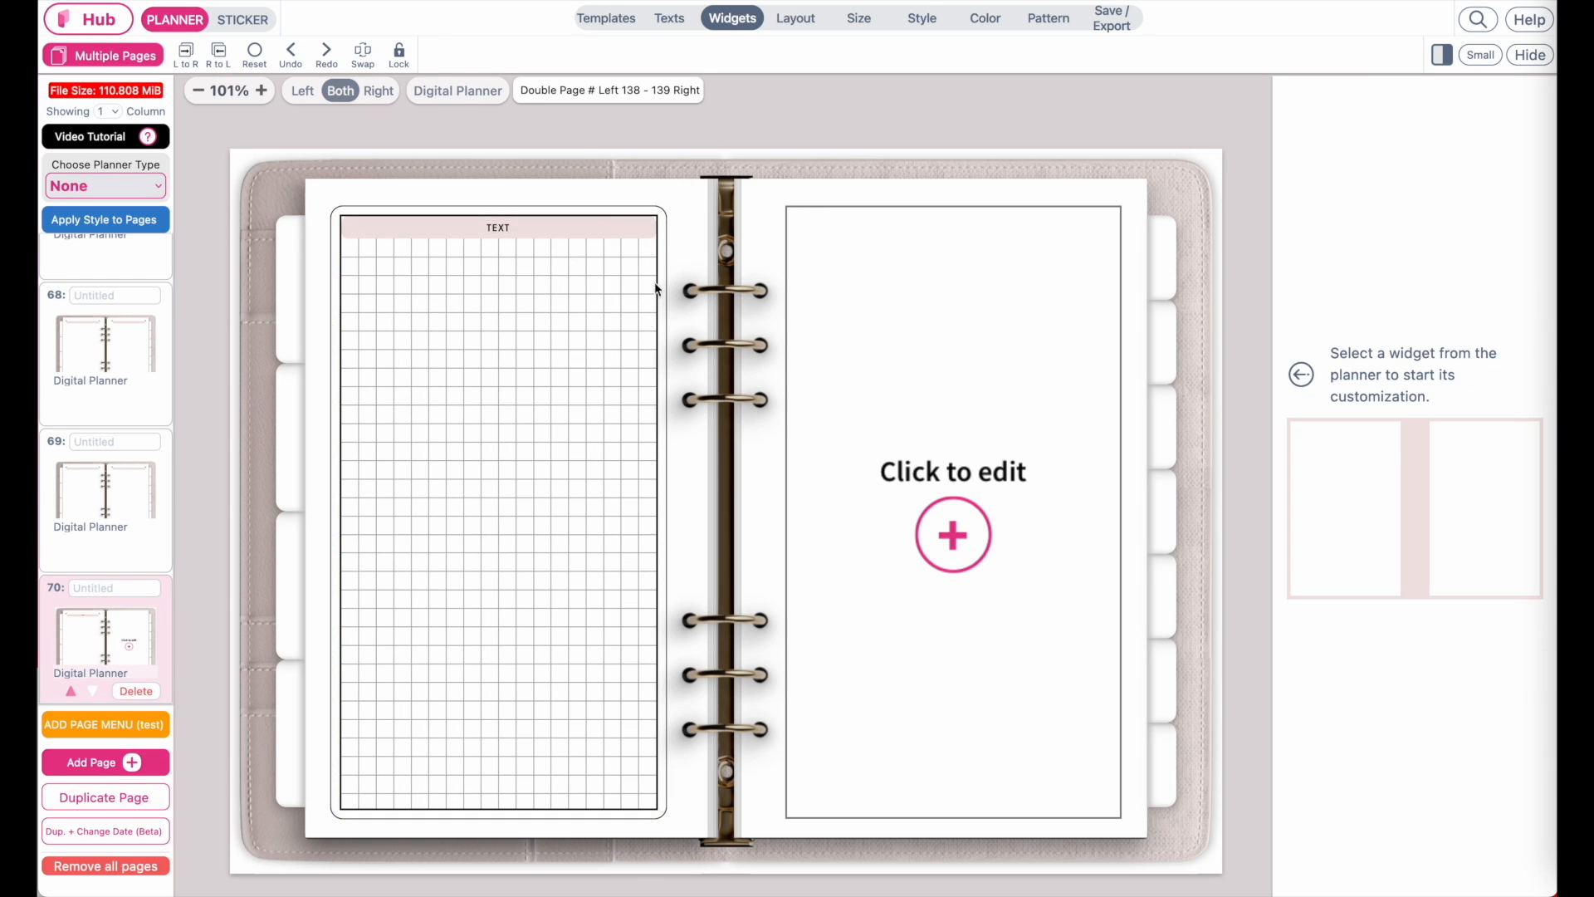
# Step: Apply the Jovial Thin style to all widgets on page 70 and clear the grid note's header text
pyautogui.click(937, 24)
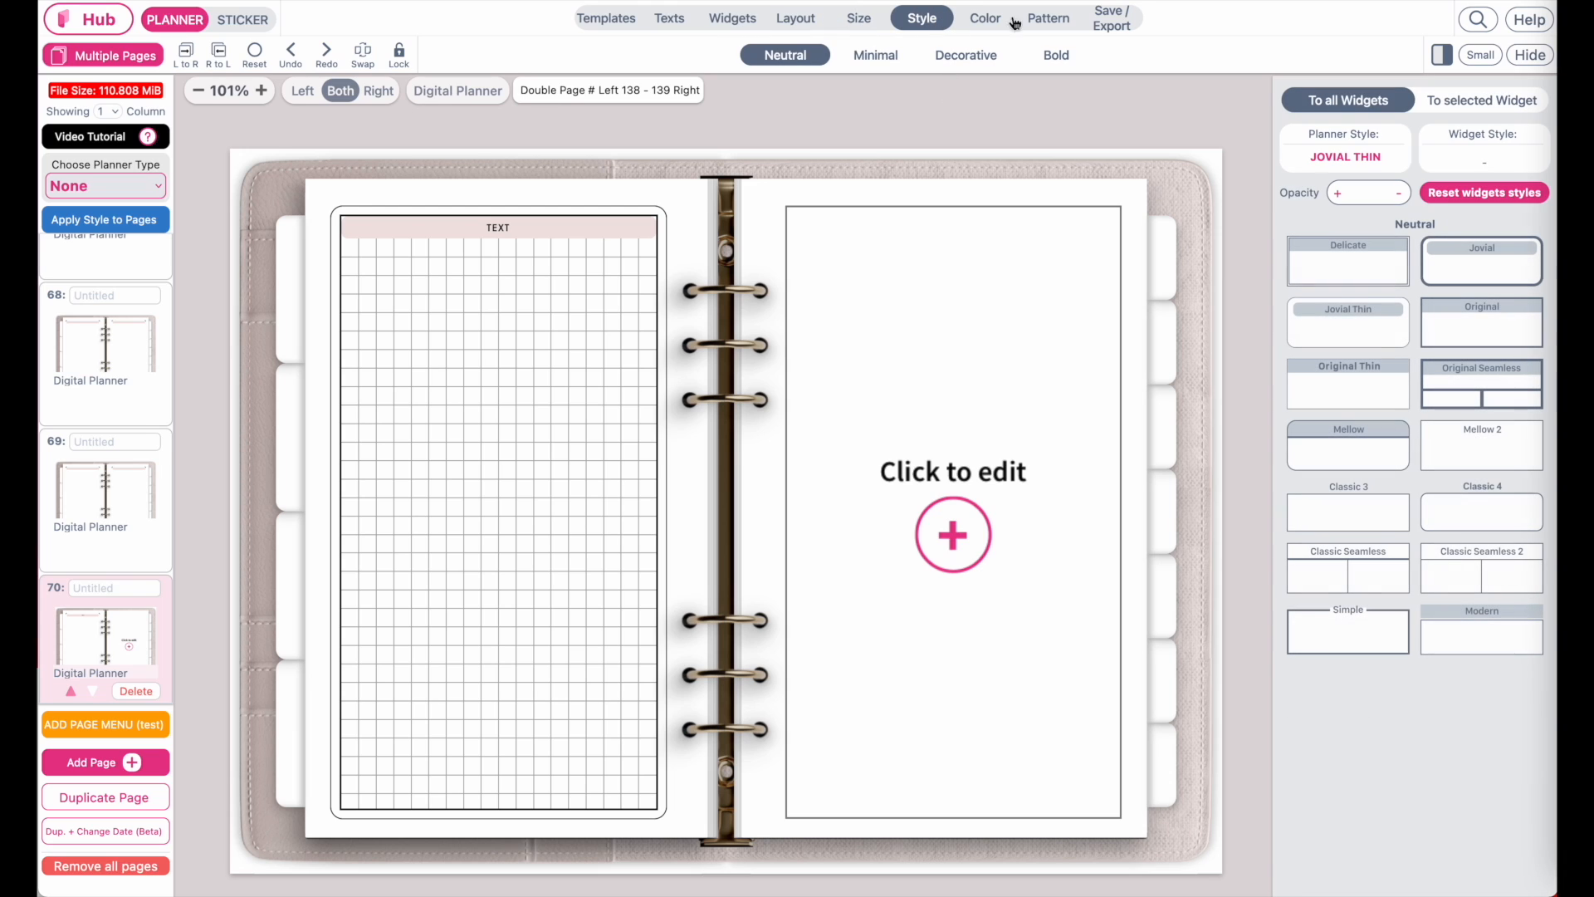
pyautogui.click(1383, 334)
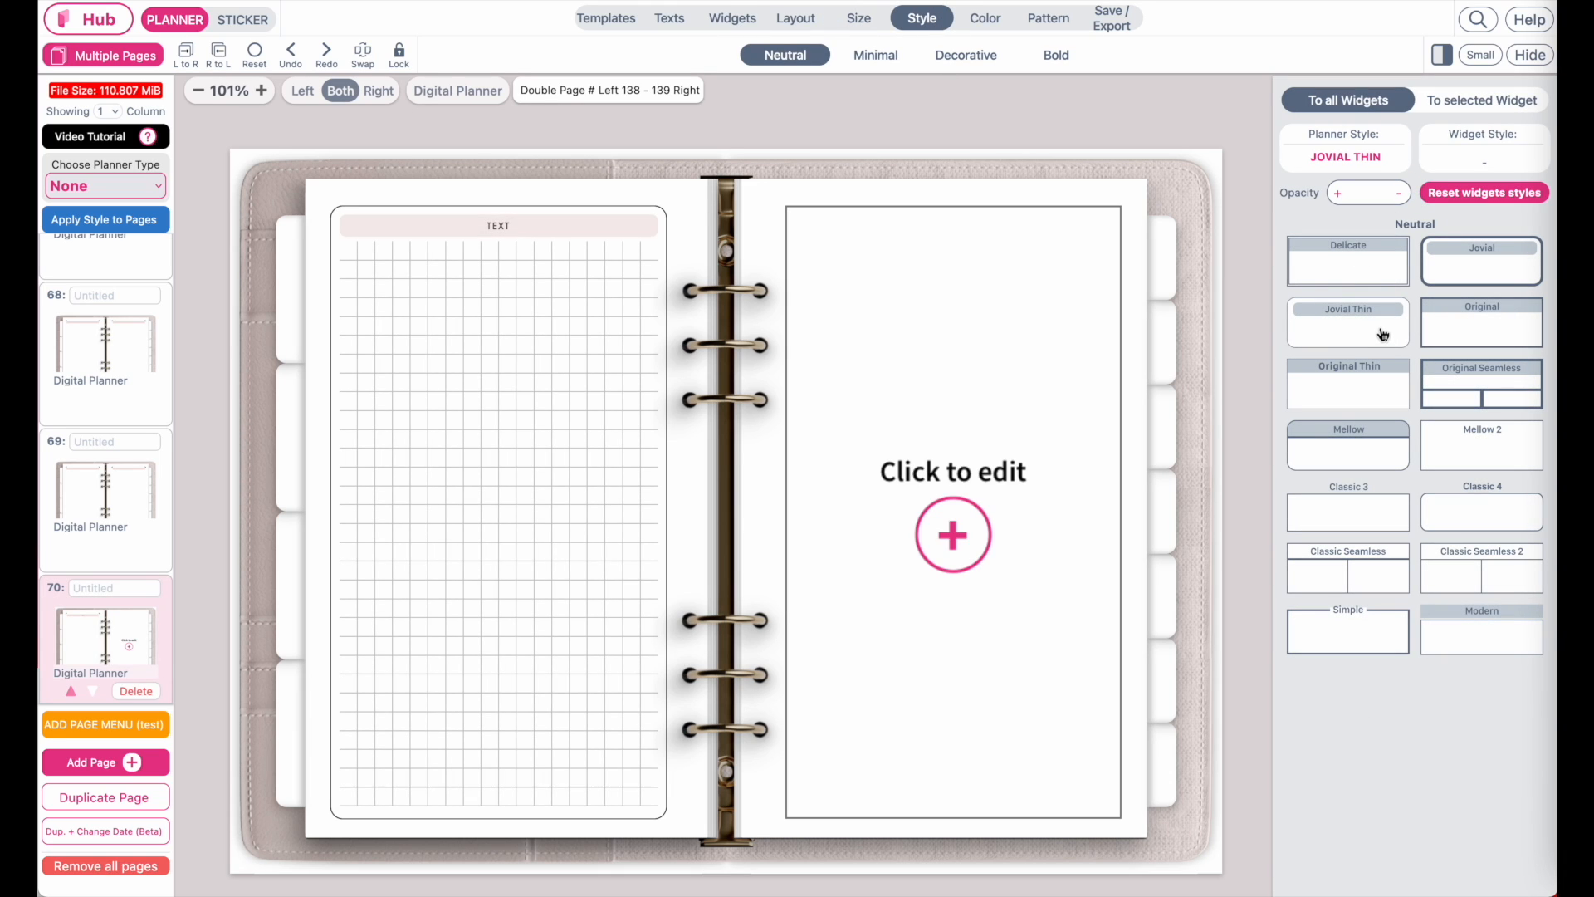
pyautogui.click(614, 222)
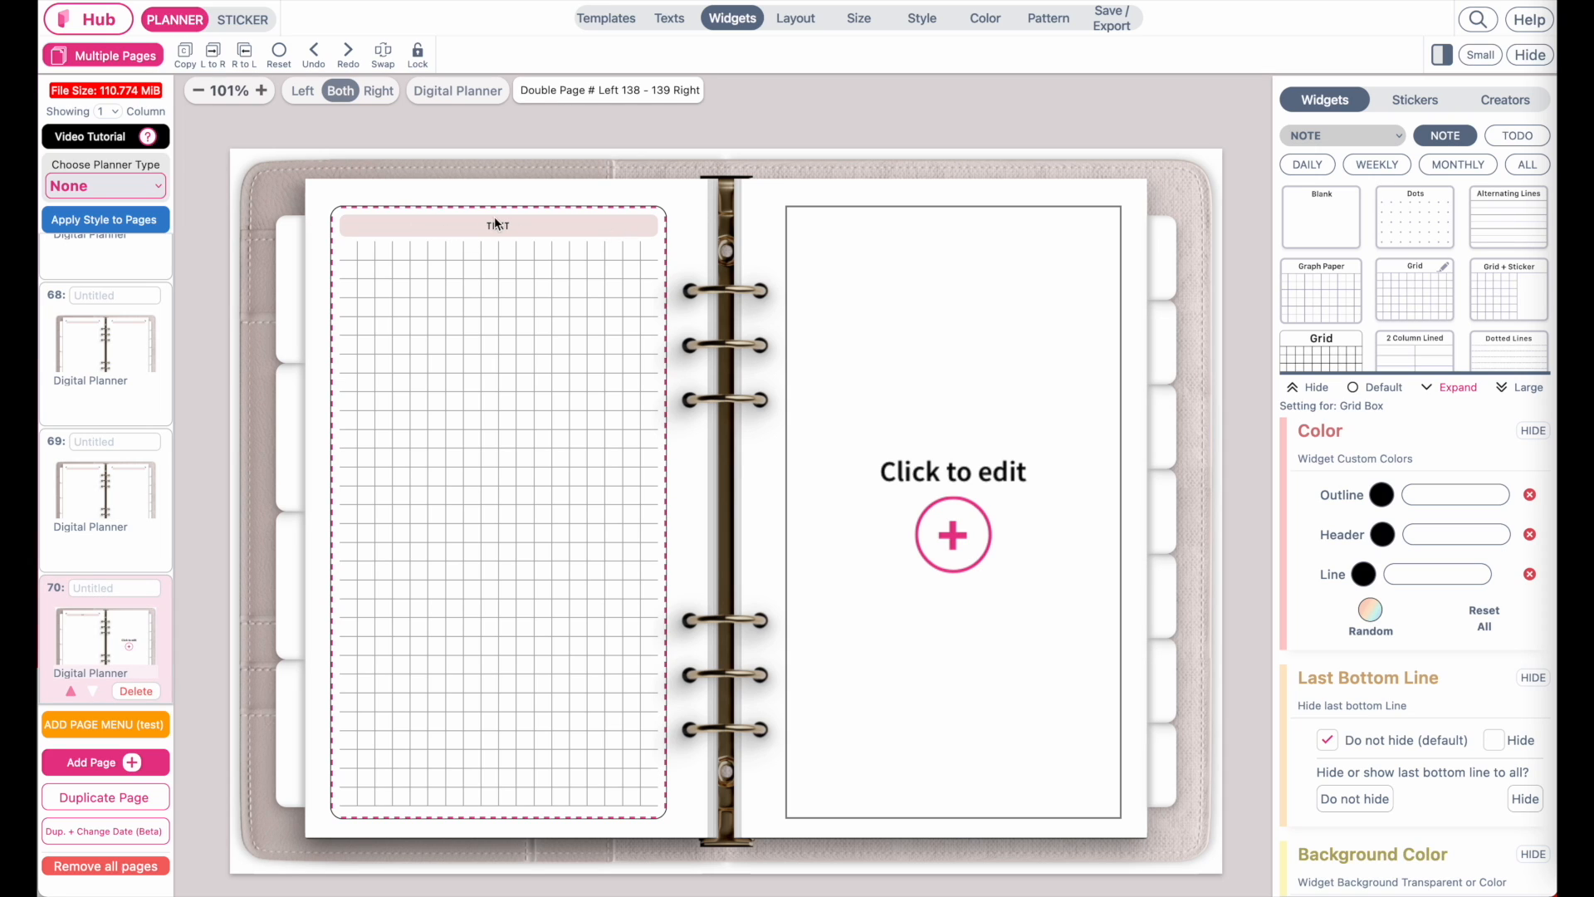
pyautogui.scroll(-6, 1423, 648)
pyautogui.doubleClick(1406, 537)
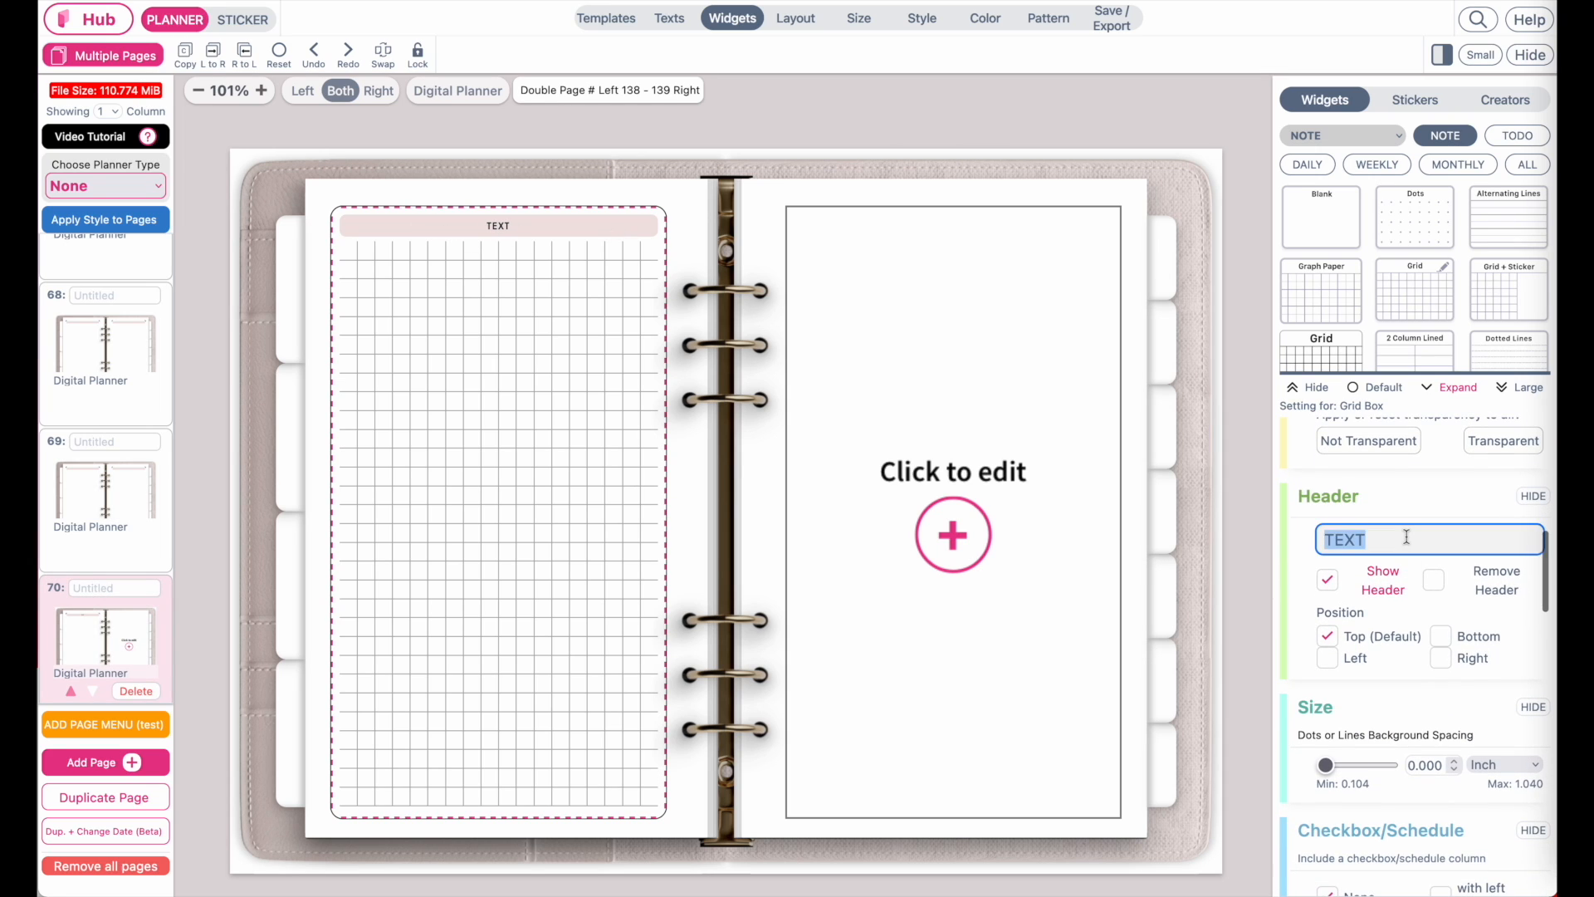
pyautogui.press('BackSpace')
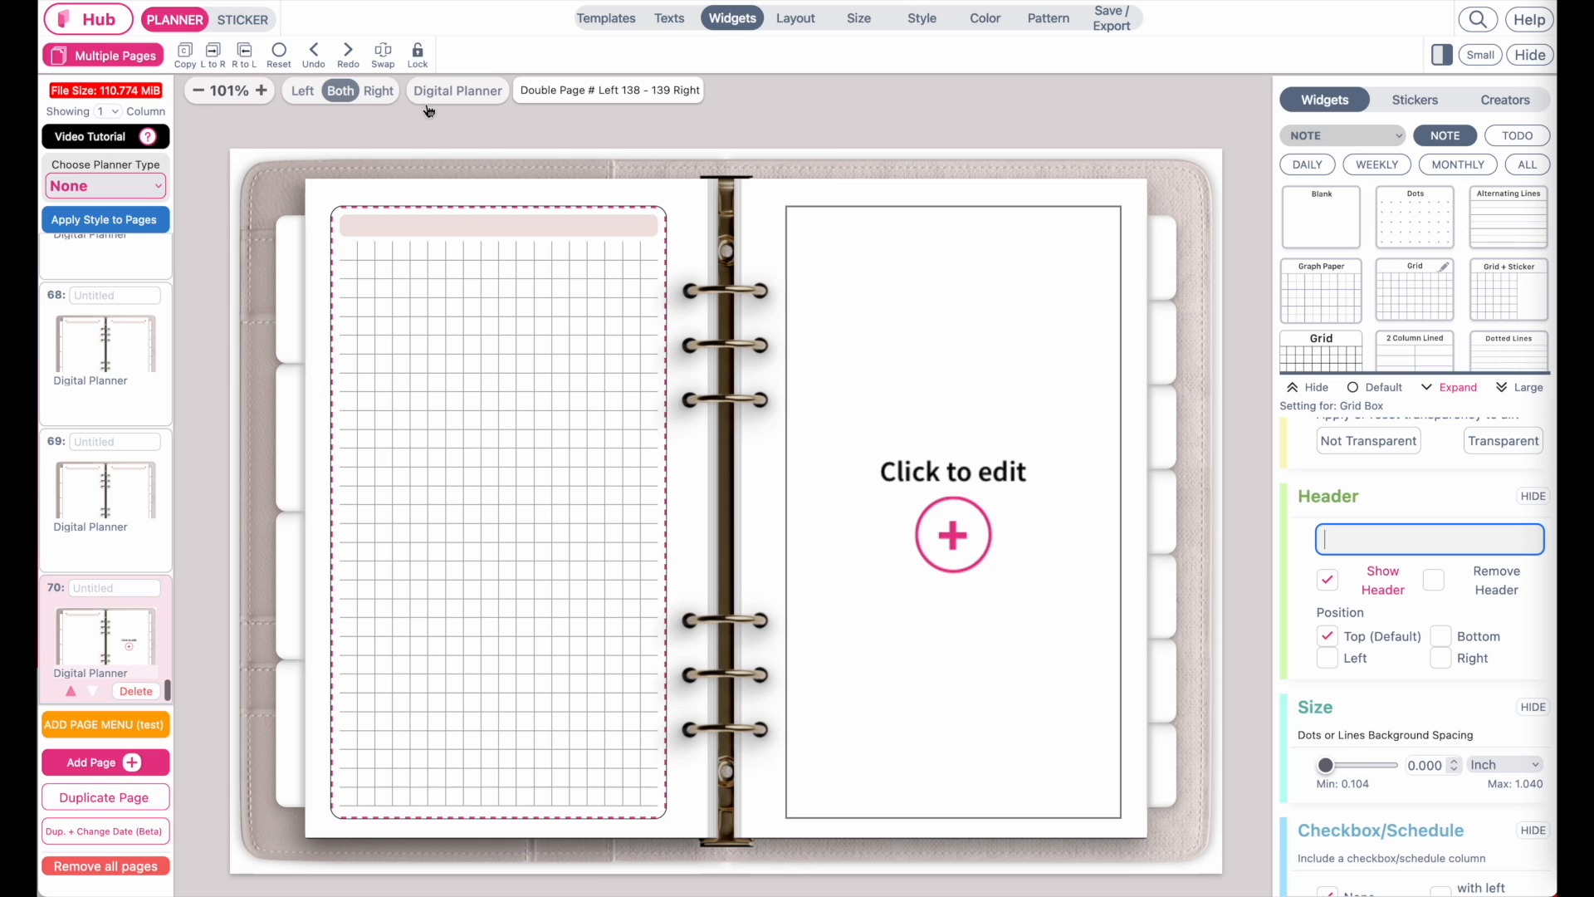
# Step: Copy the grid note from the left half of page 70 to its right half and duplicate the page twice
pyautogui.click(212, 57)
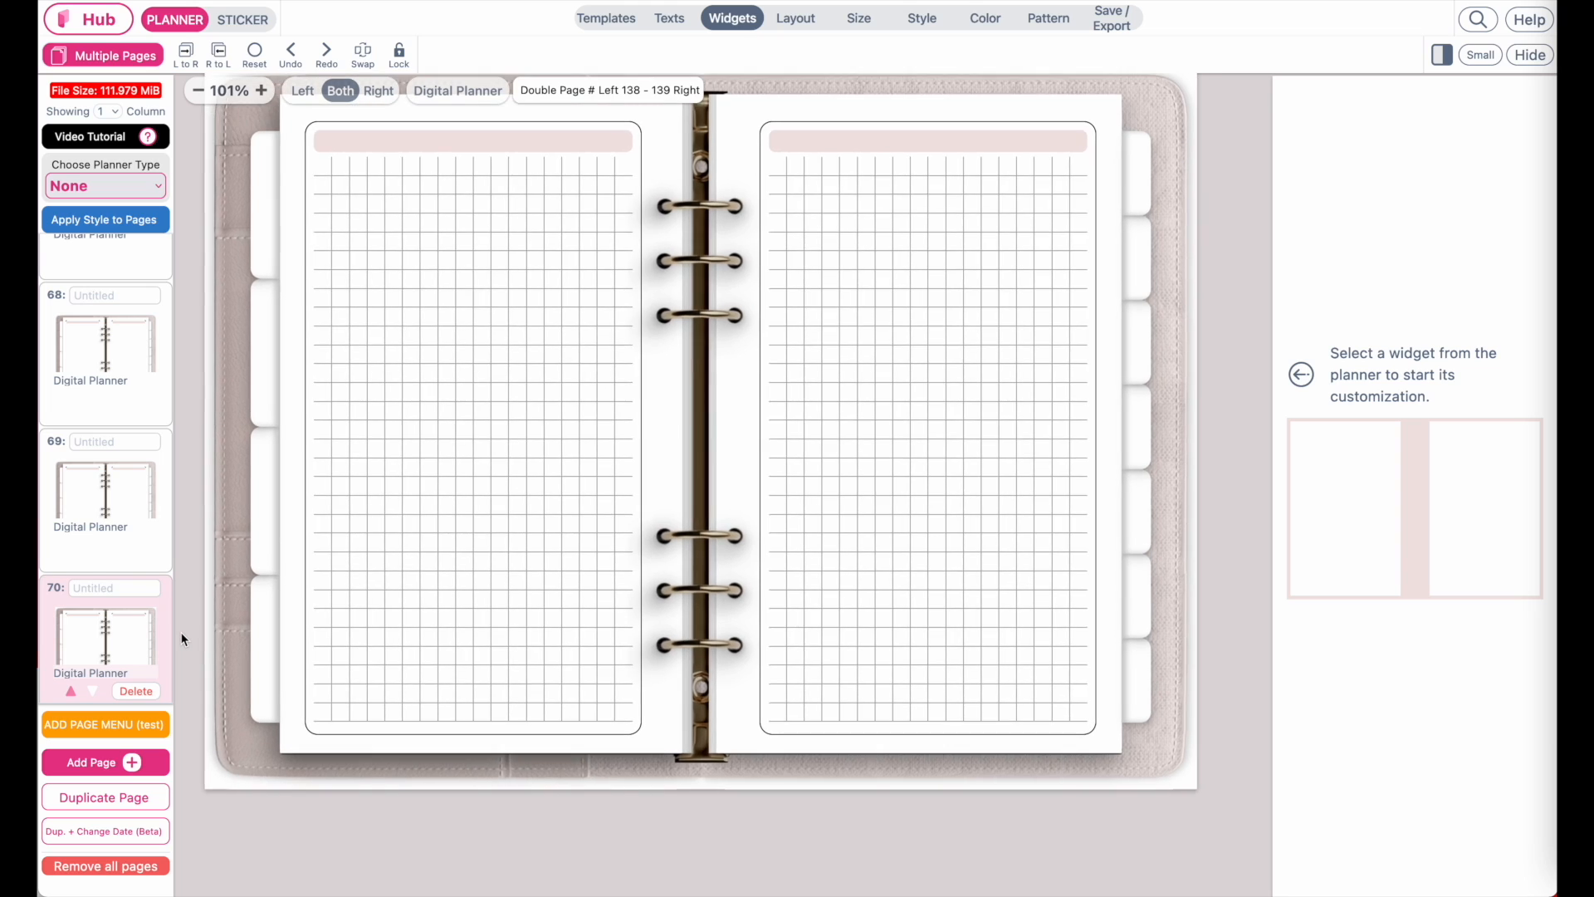
pyautogui.scroll(-1, 83, 622)
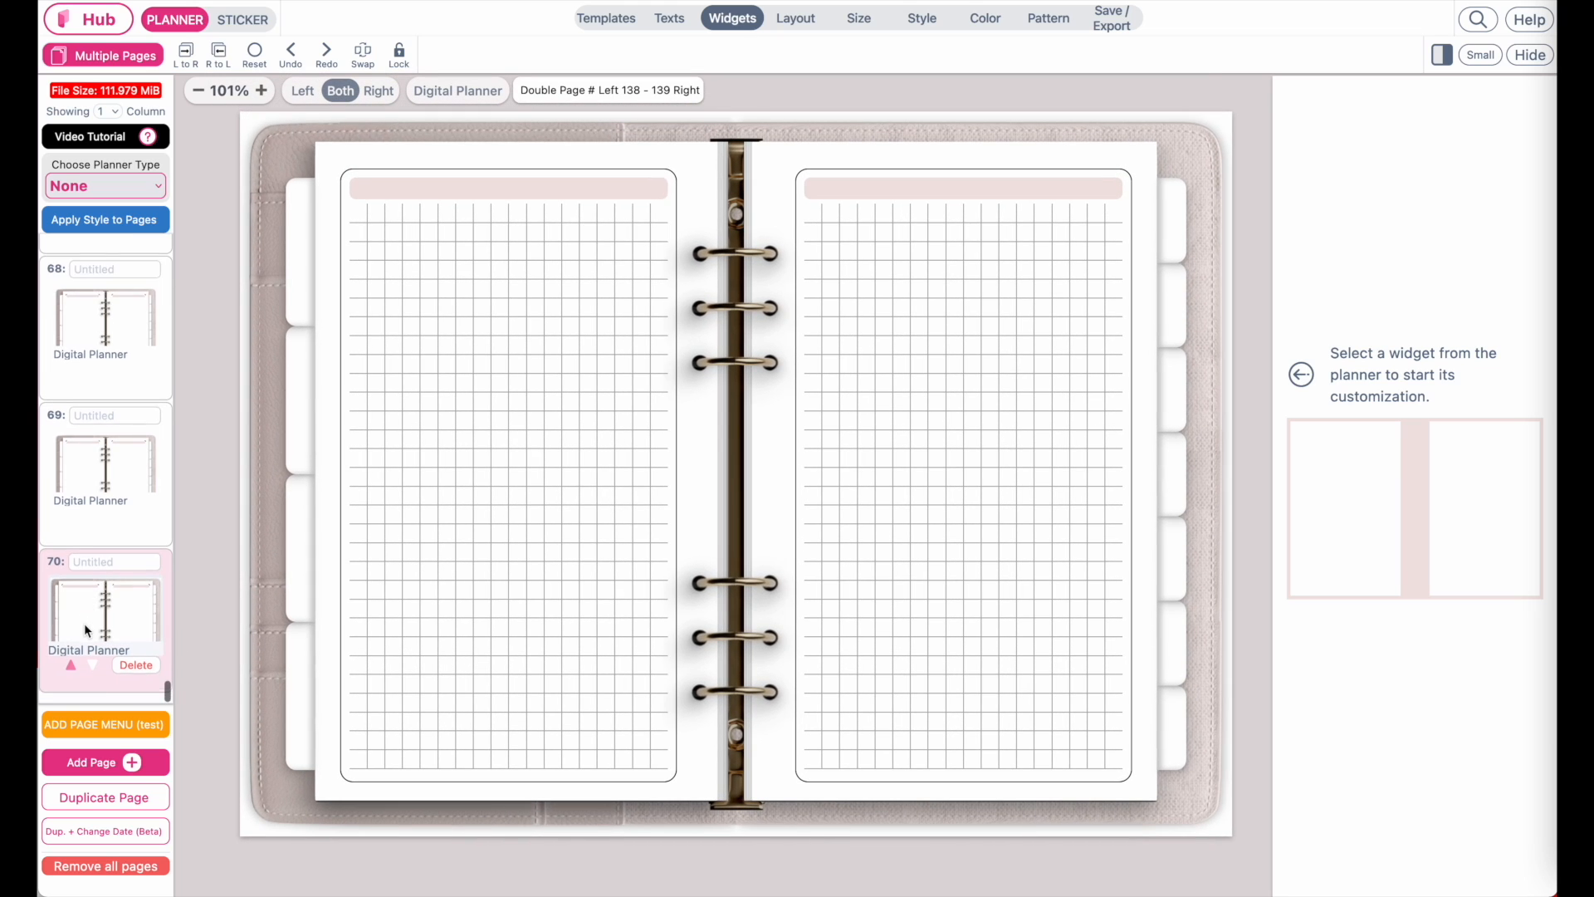
pyautogui.click(96, 799)
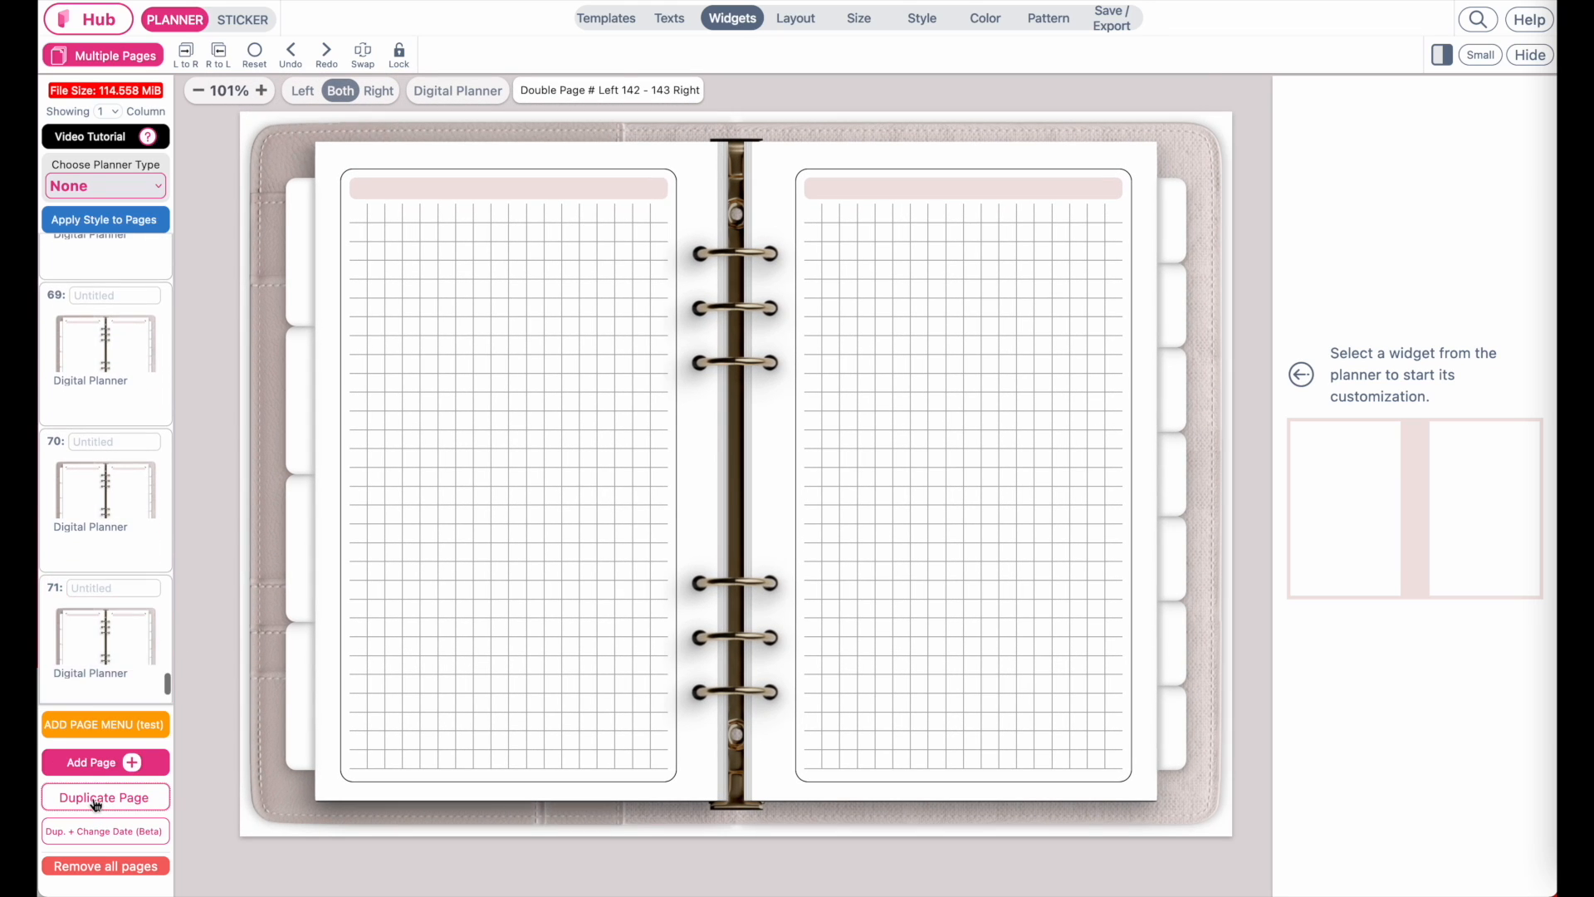
pyautogui.click(97, 800)
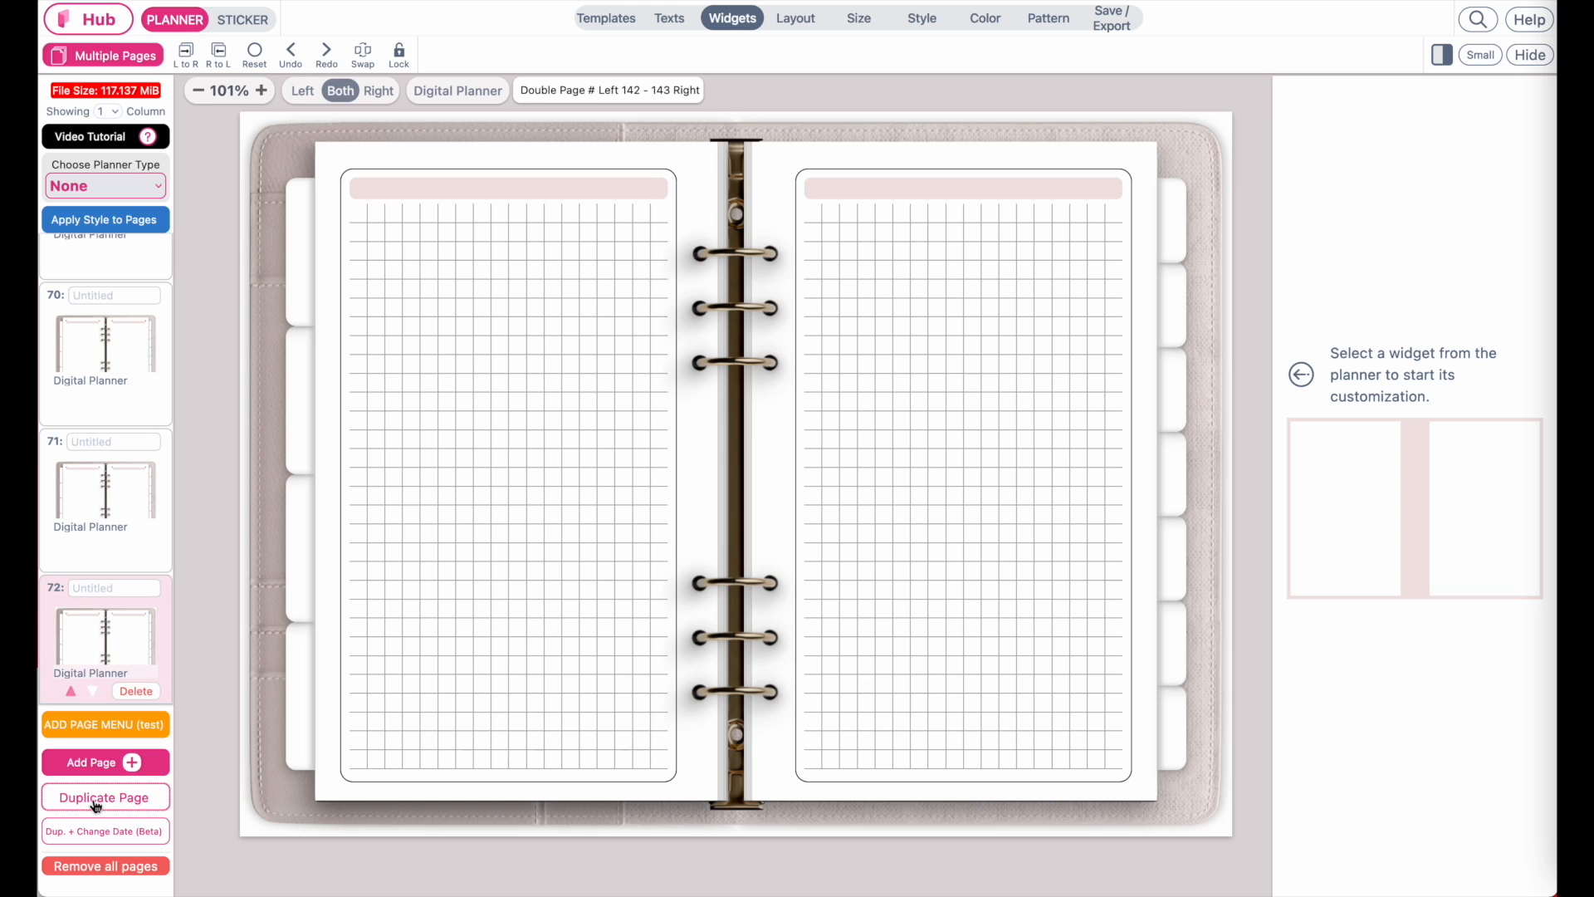
# Step: Name page 70, the first grid page, Notes
pyautogui.scroll(1, 431, 695)
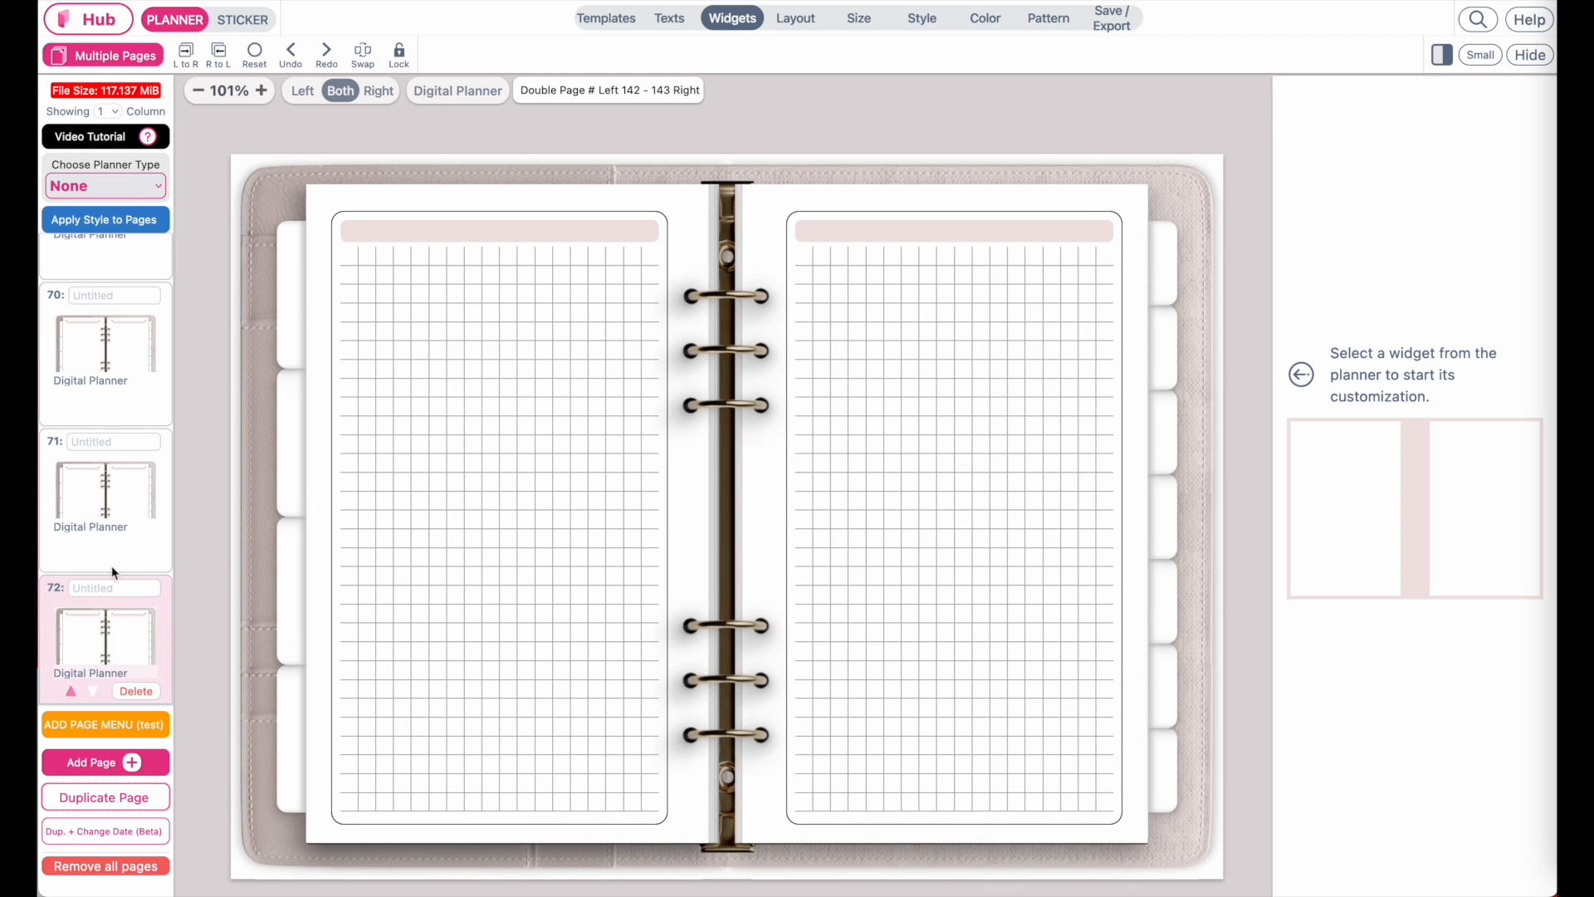
pyautogui.click(108, 497)
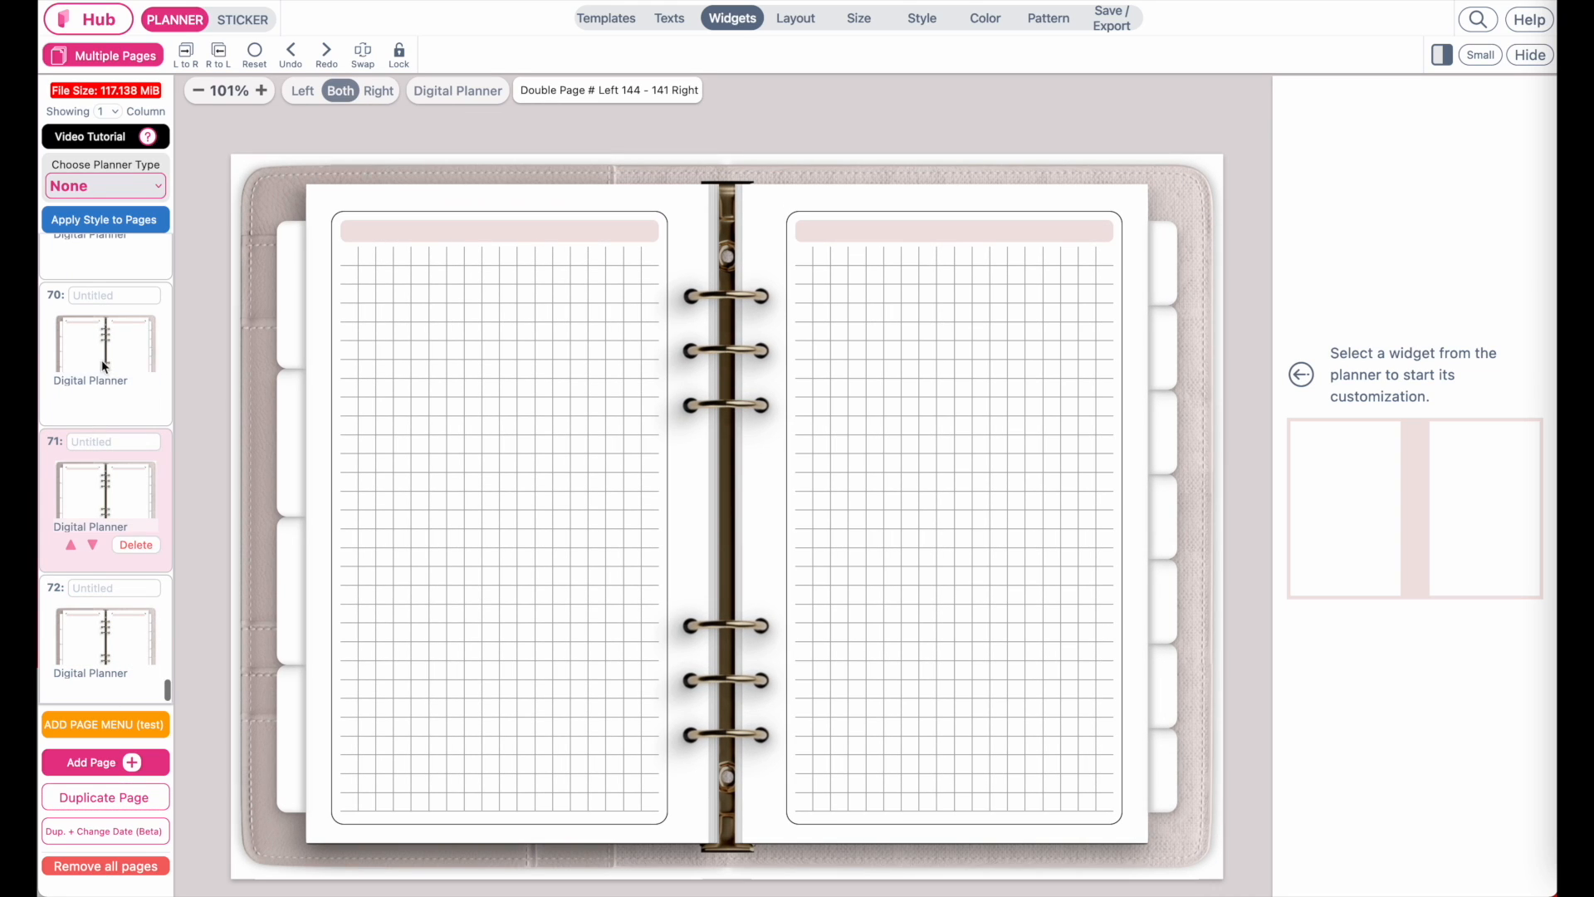
pyautogui.click(101, 361)
pyautogui.scroll(1, 103, 341)
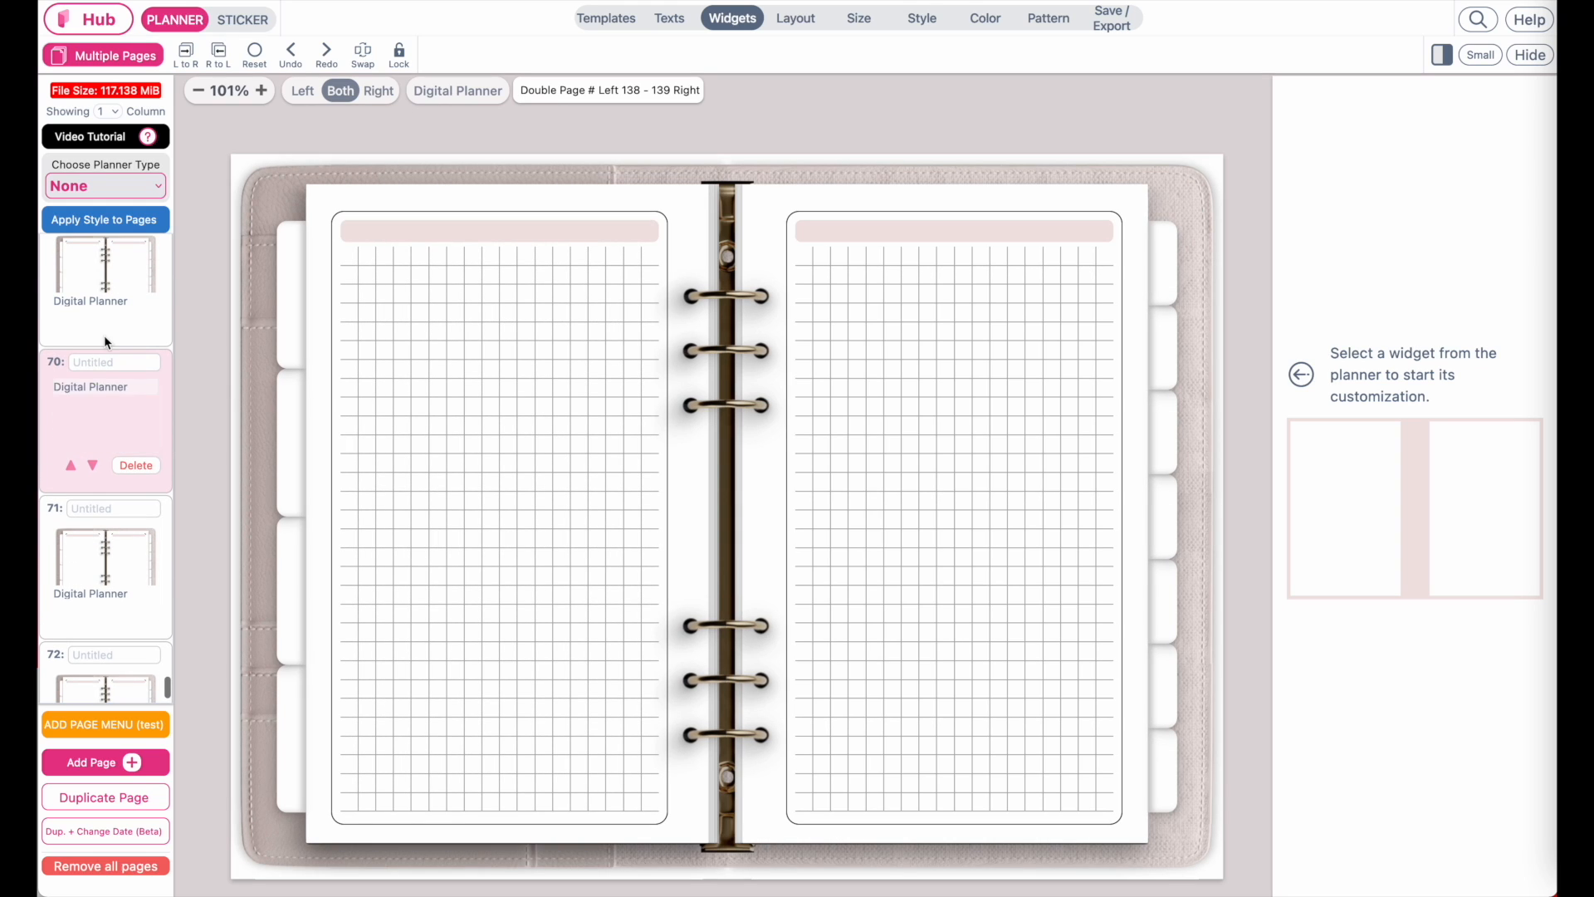
pyautogui.scroll(1, 104, 382)
pyautogui.click(107, 429)
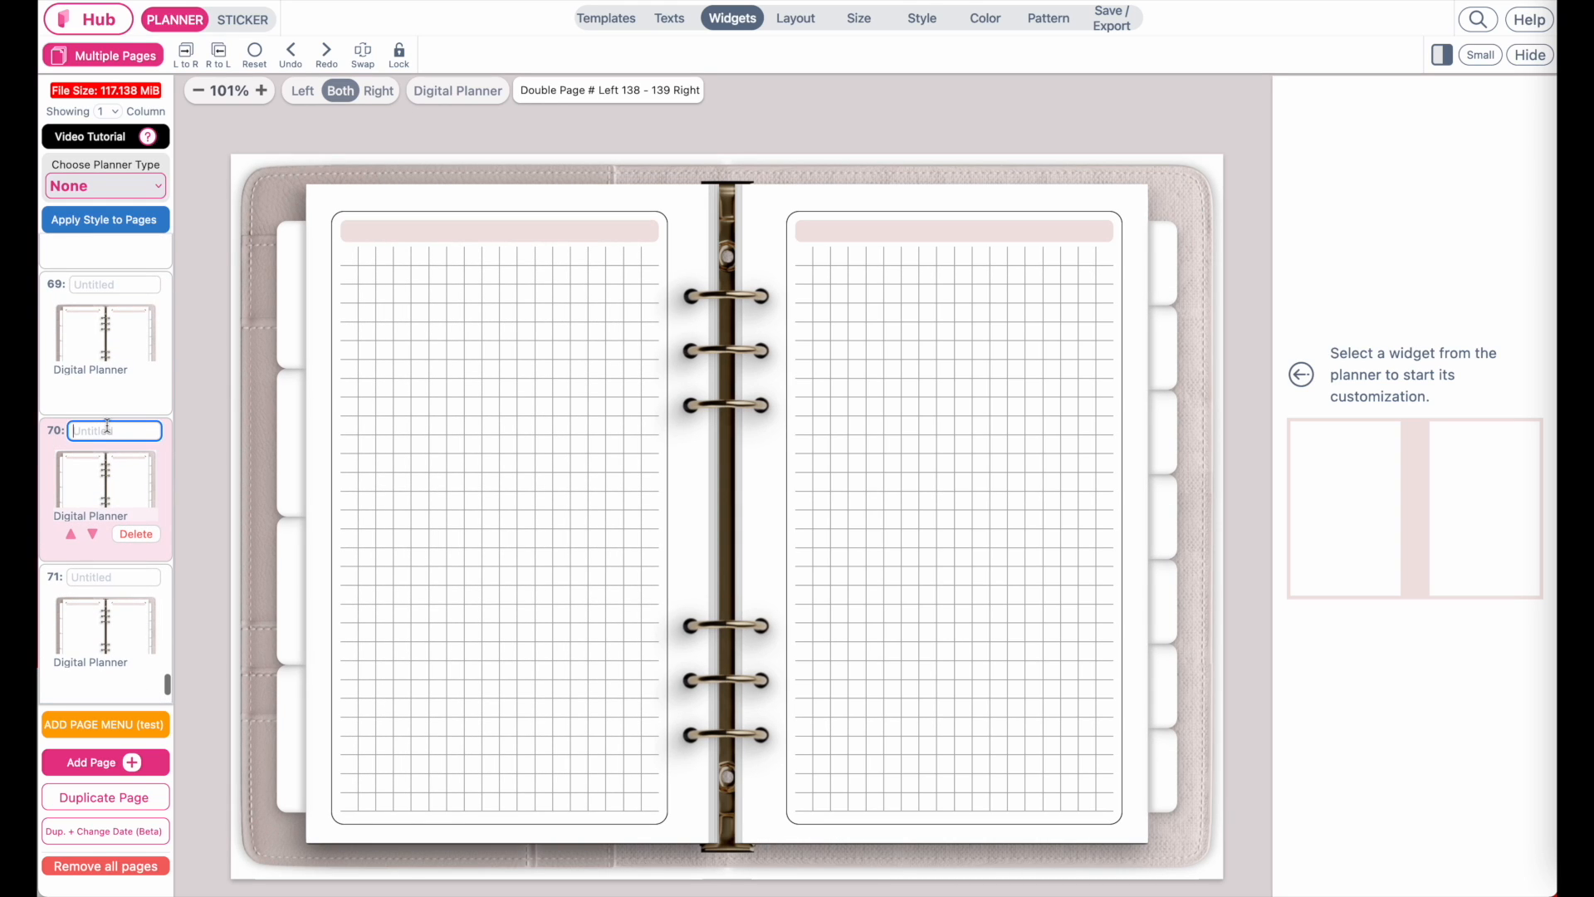
pyautogui.write('Notes')
# Step: Name page 67, the first checklist page, To do List
pyautogui.scroll(6, 102, 416)
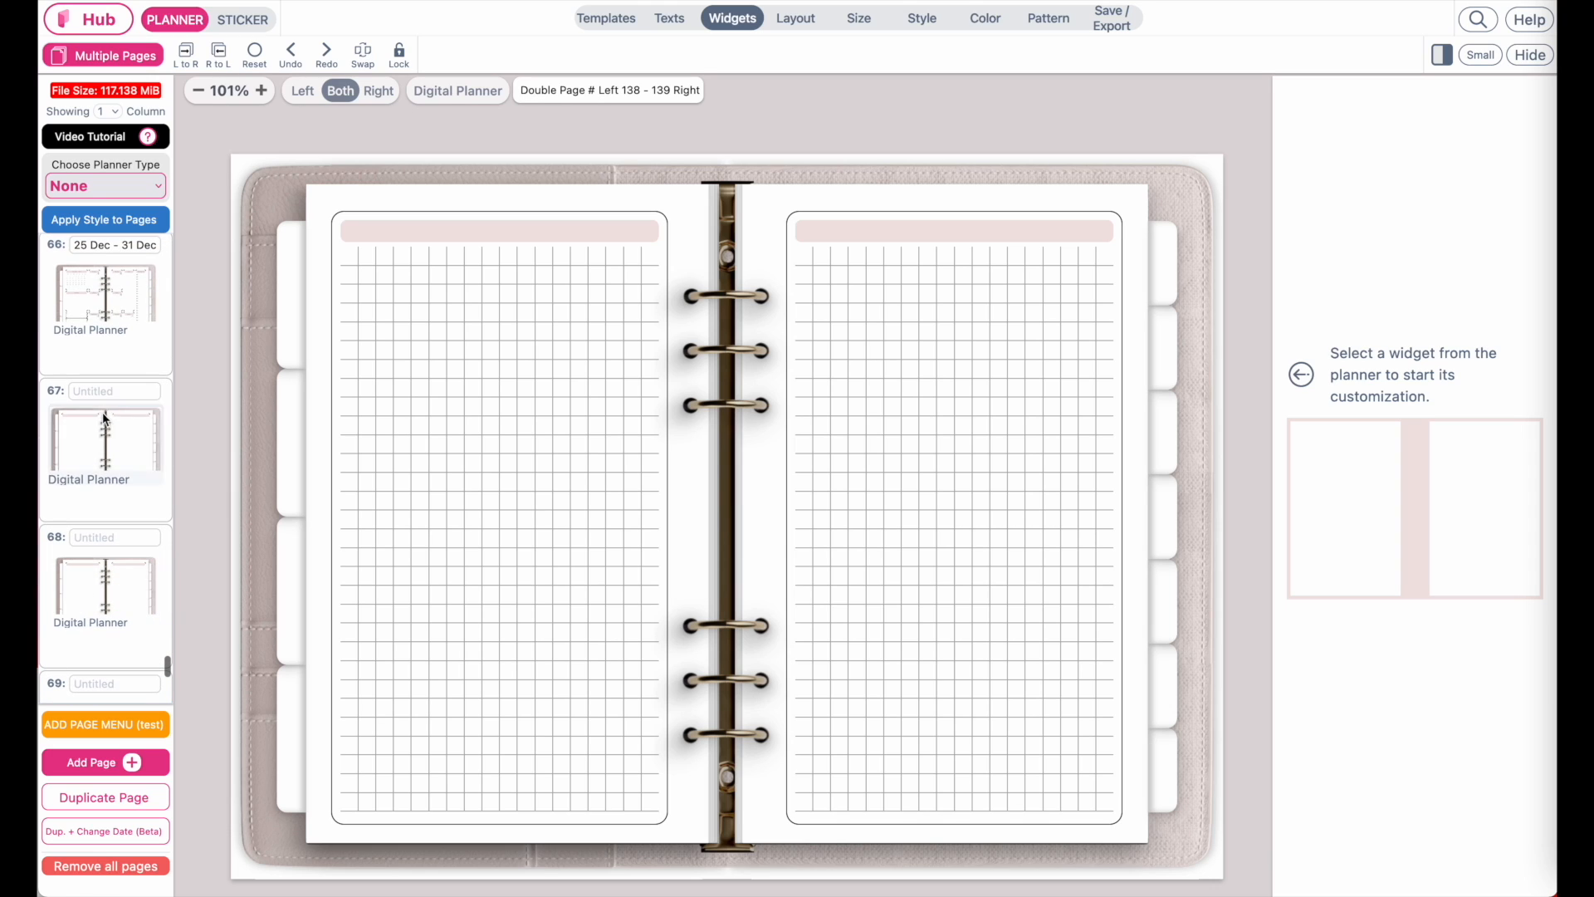
pyautogui.click(92, 391)
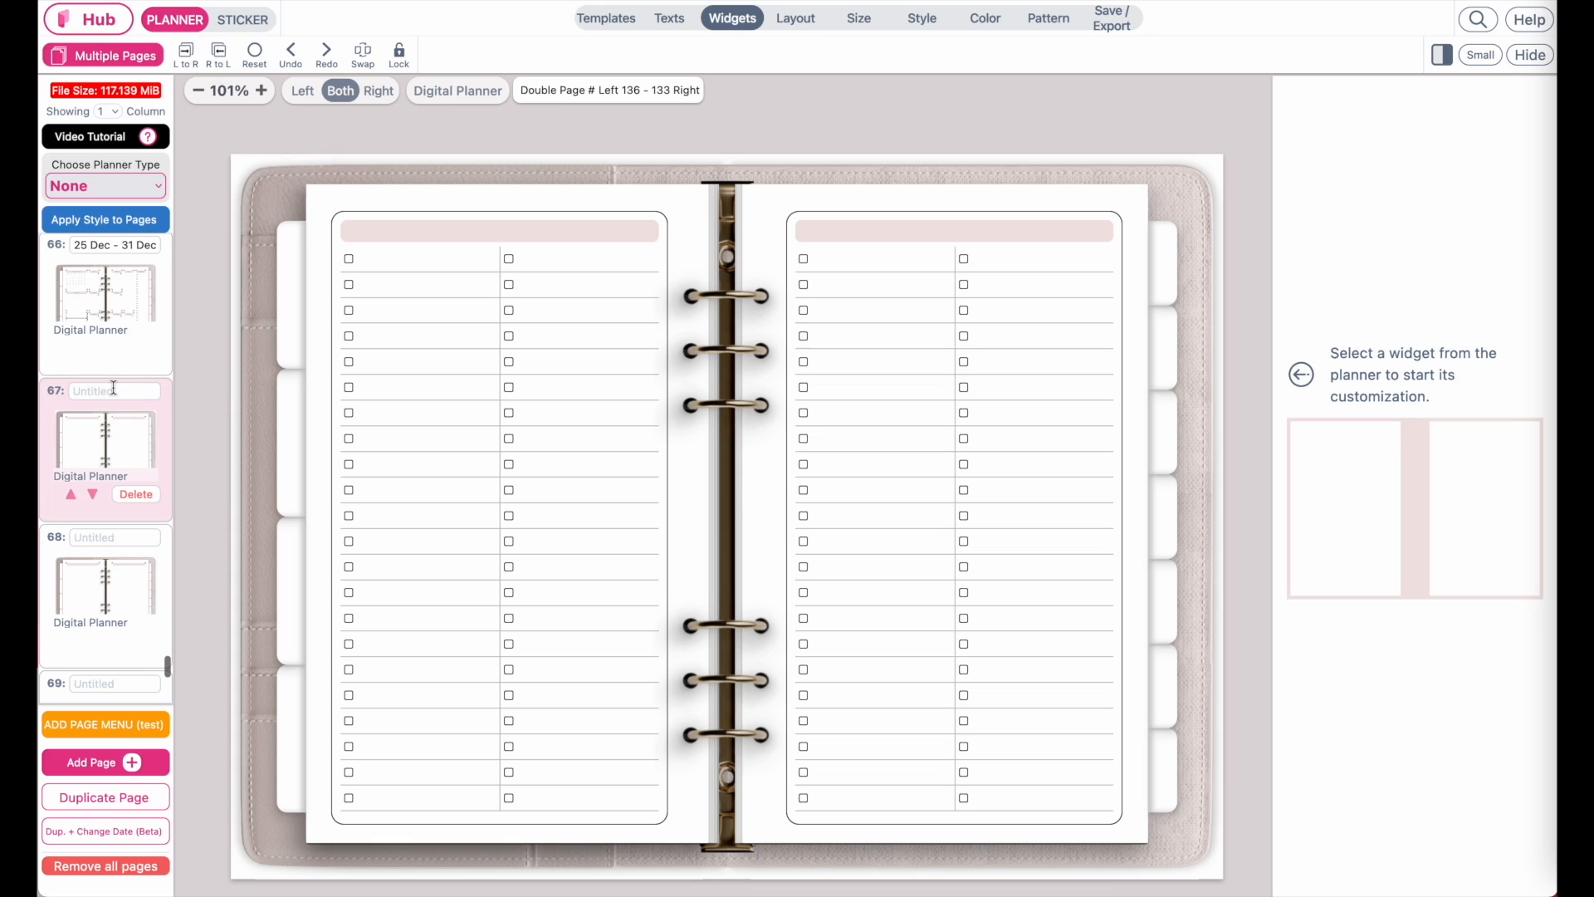
pyautogui.click(108, 391)
pyautogui.write('To do List')
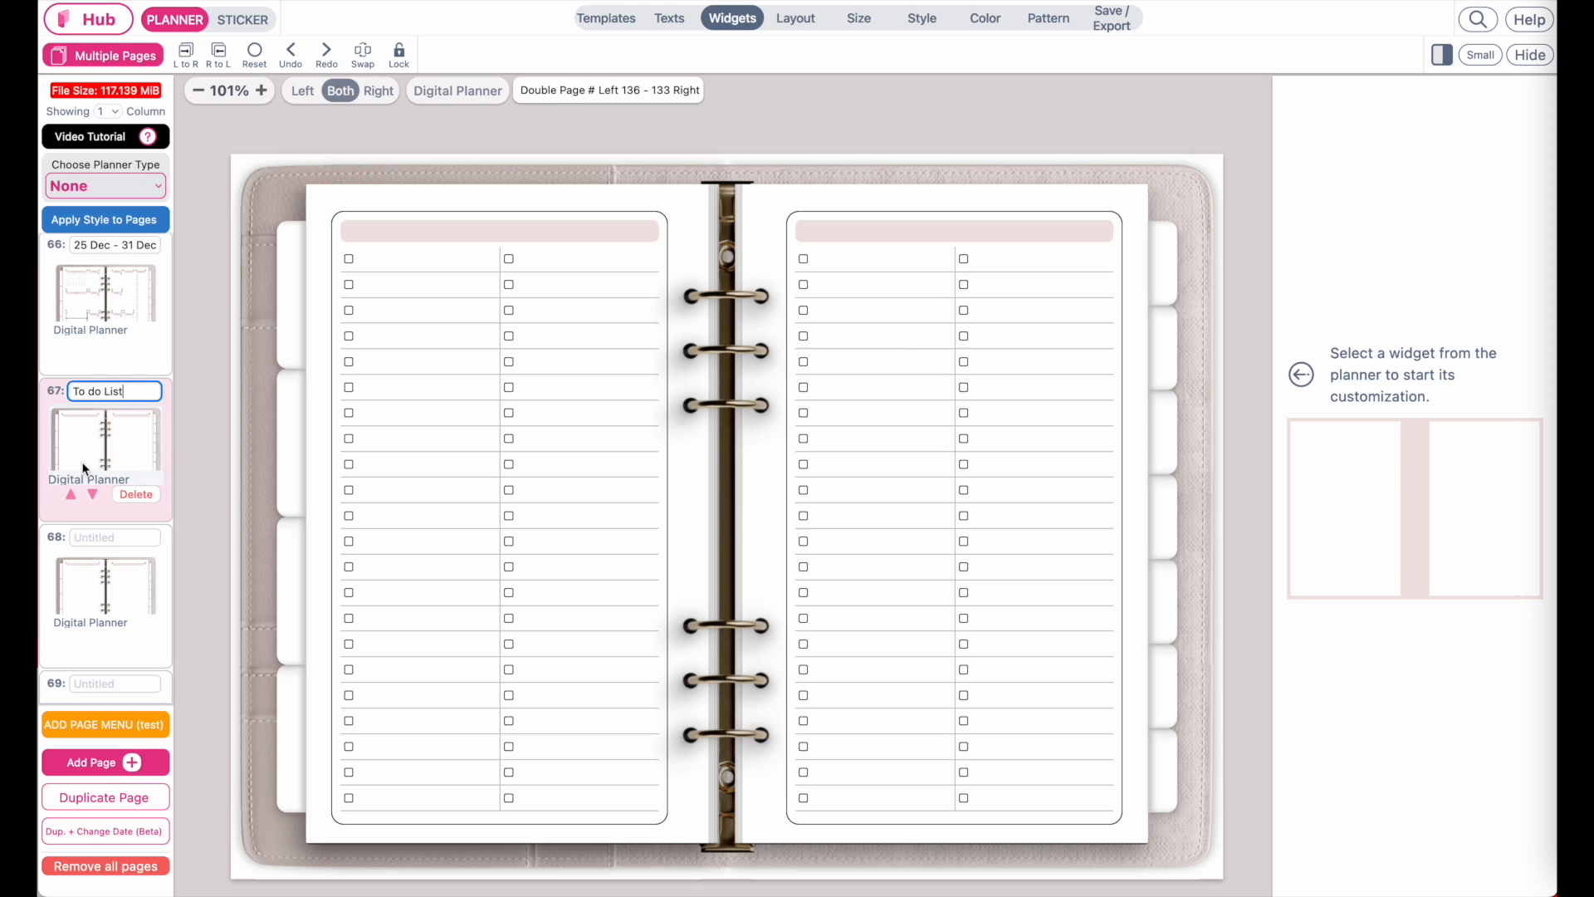
# Step: Open the Index page's digital planner tab settings and label the left page's first side tab Index
pyautogui.scroll(1, 512, 573)
pyautogui.hscroll(1, 516, 578)
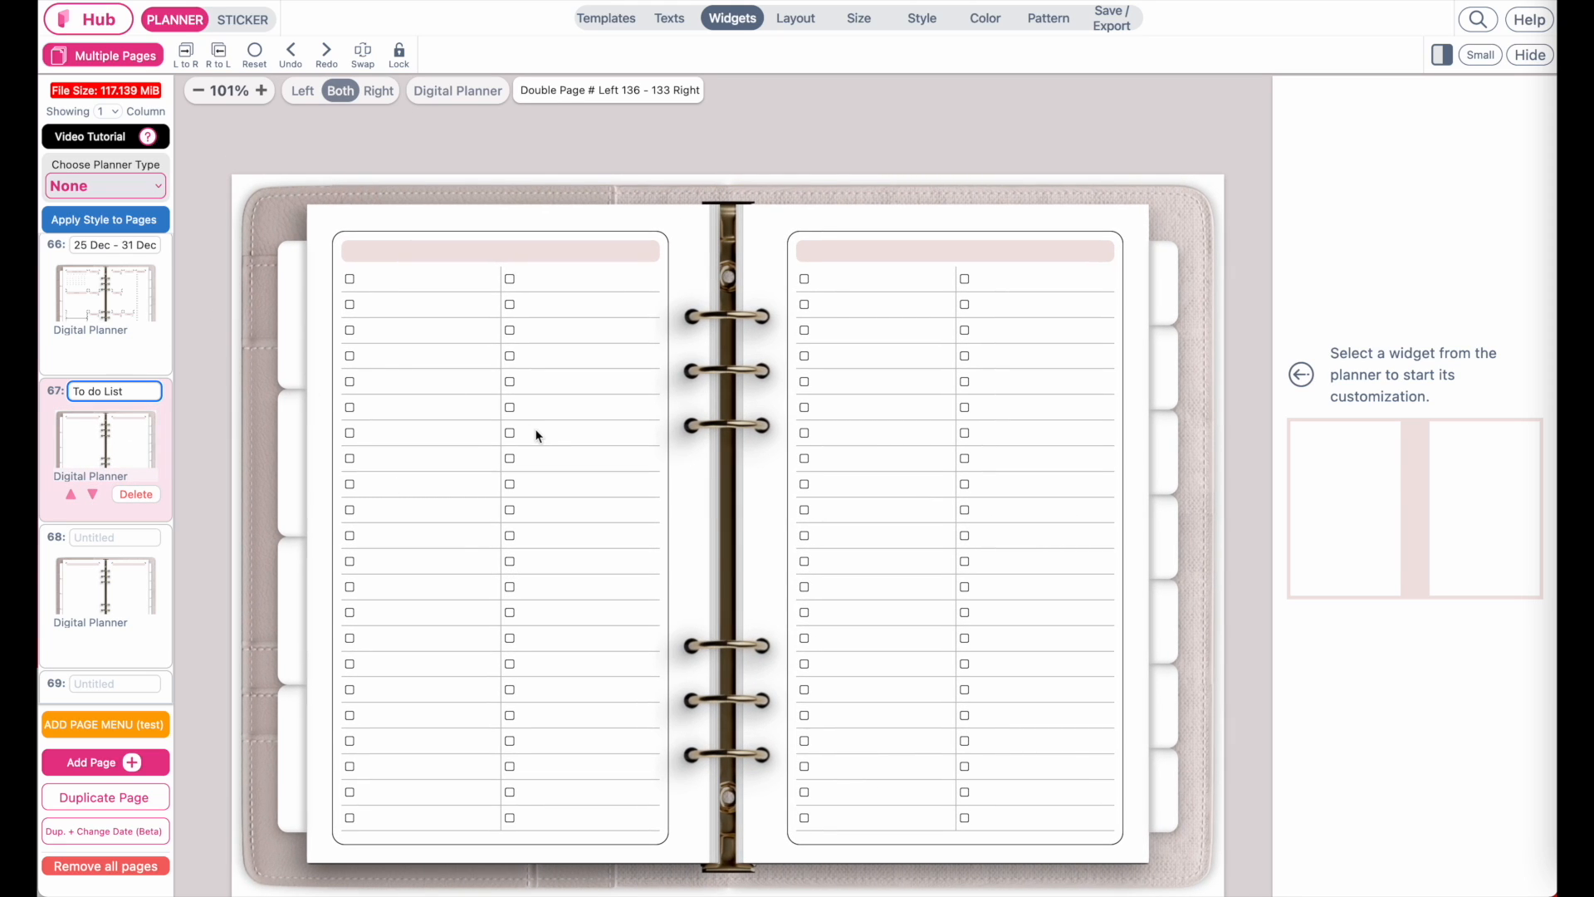
pyautogui.hscroll(1, 536, 436)
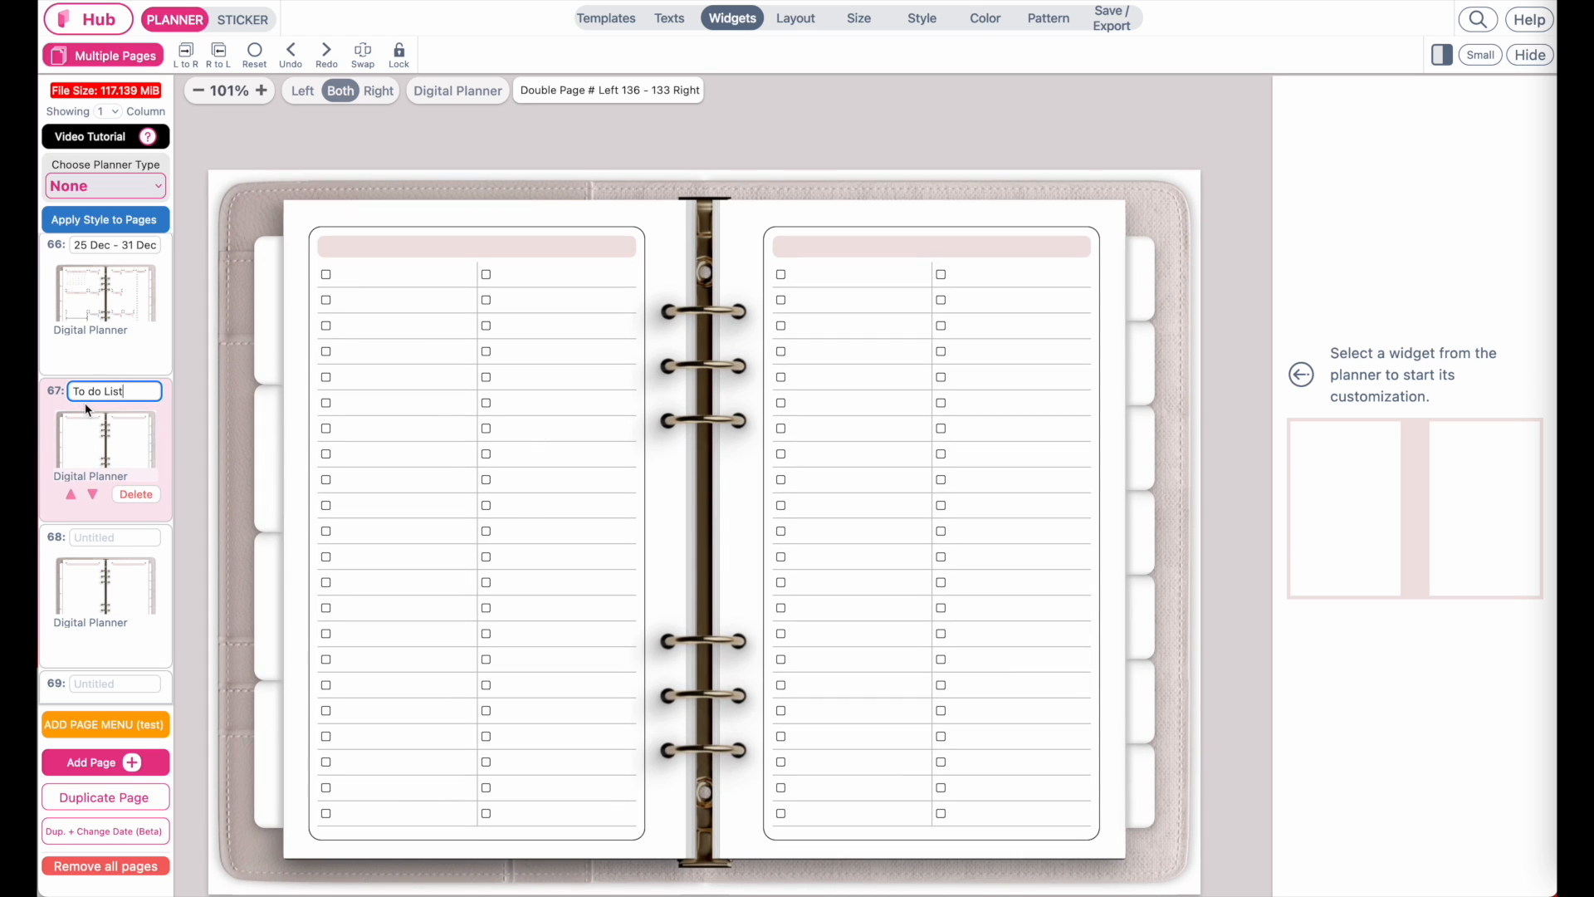
pyautogui.scroll(20, 87, 408)
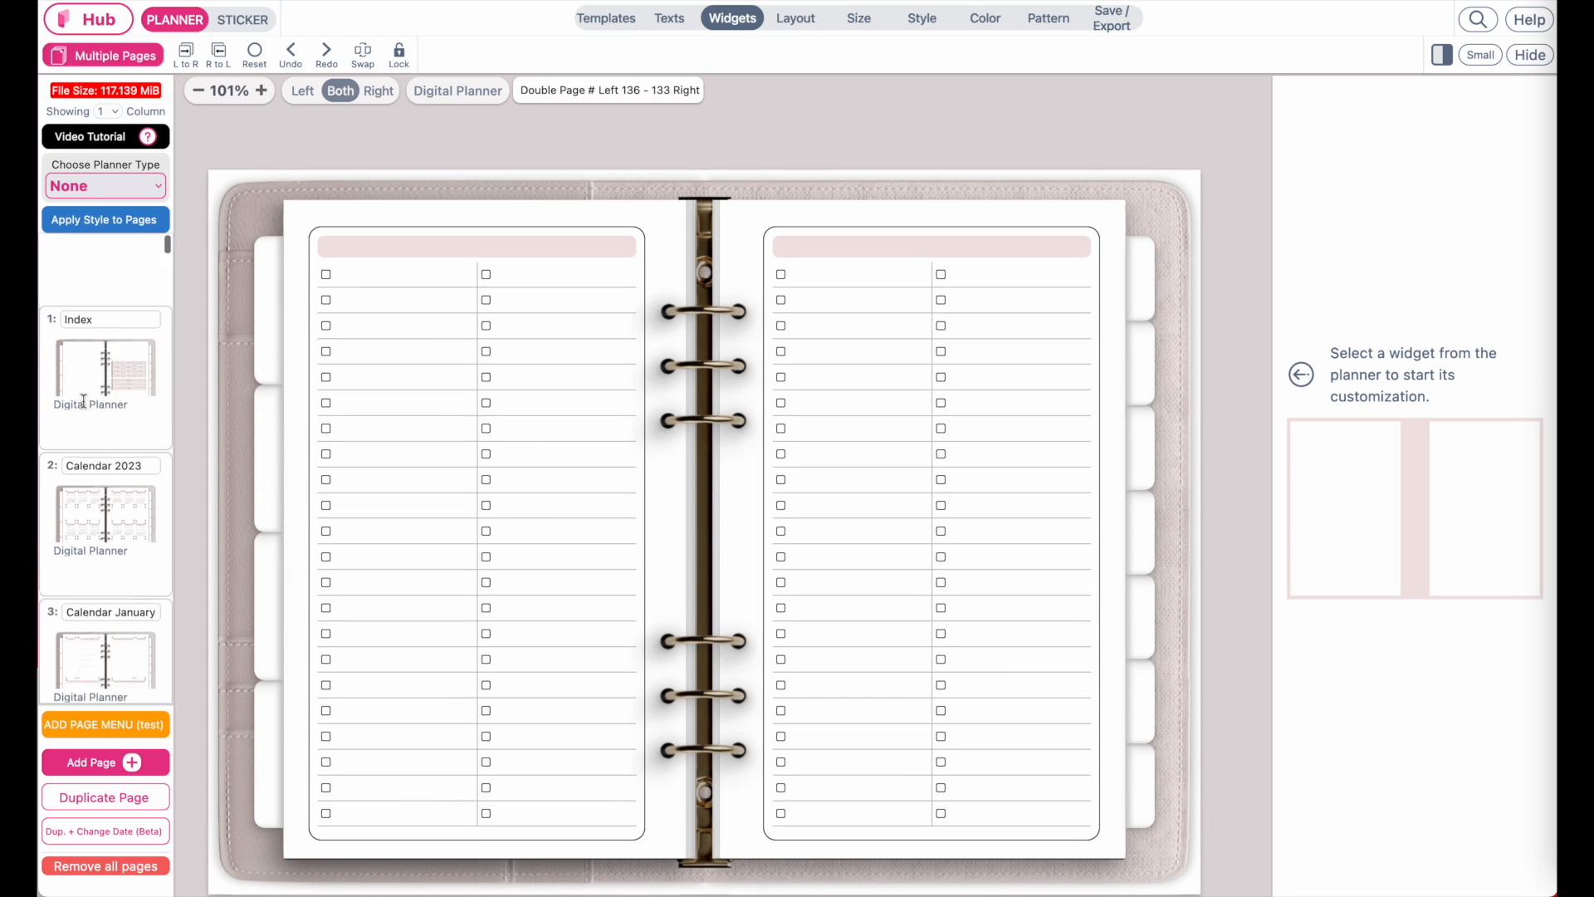
pyautogui.scroll(-1, 83, 402)
pyautogui.click(103, 315)
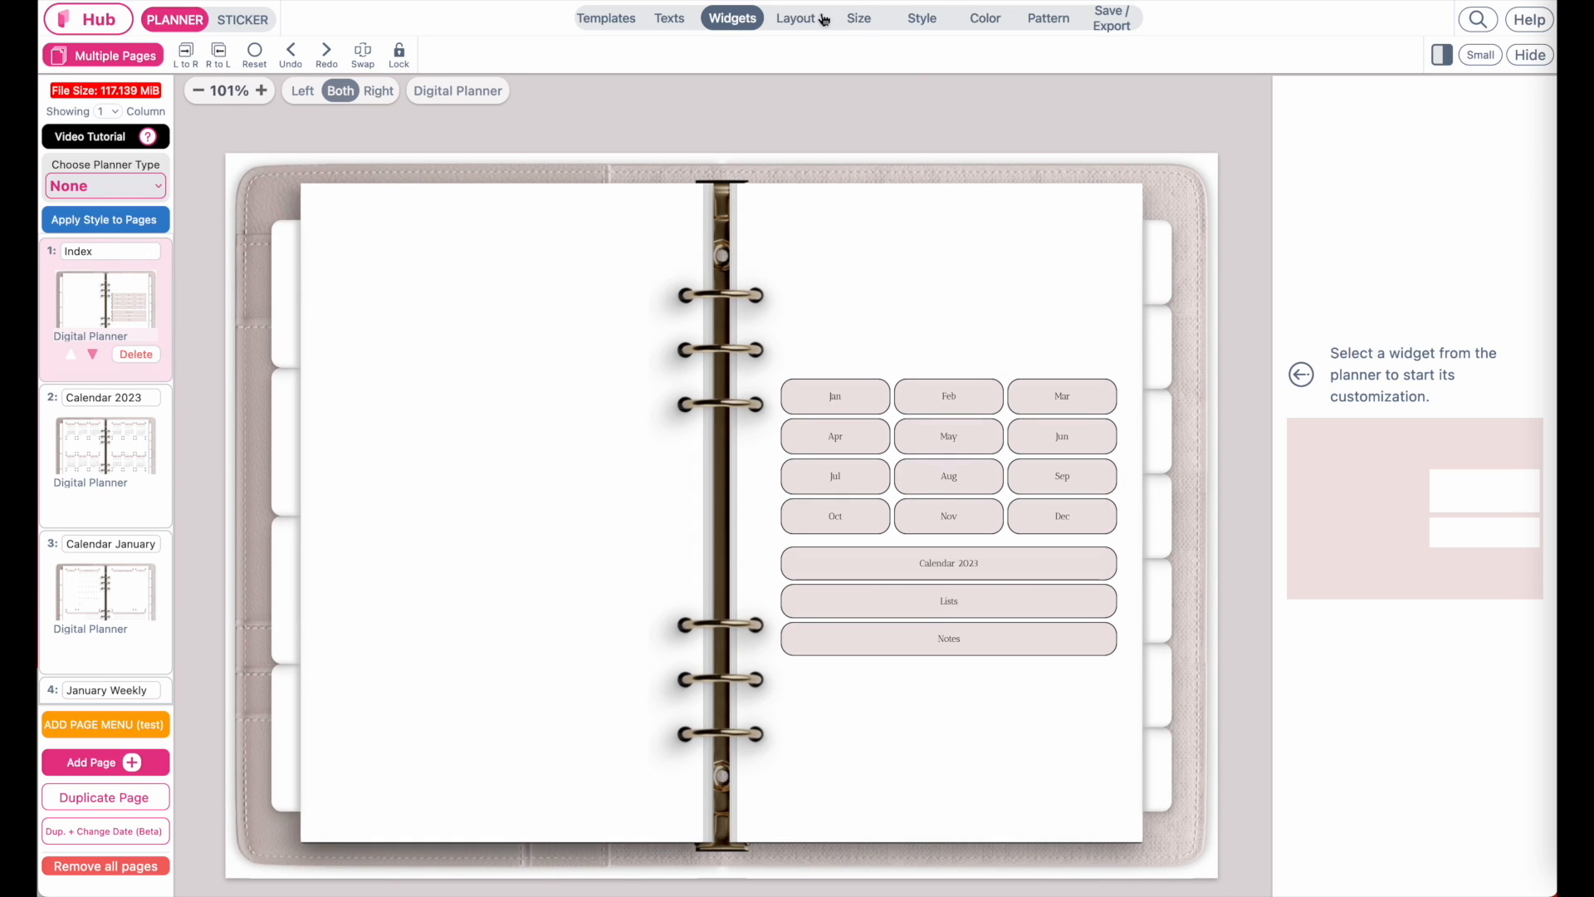
pyautogui.click(794, 19)
pyautogui.click(1188, 58)
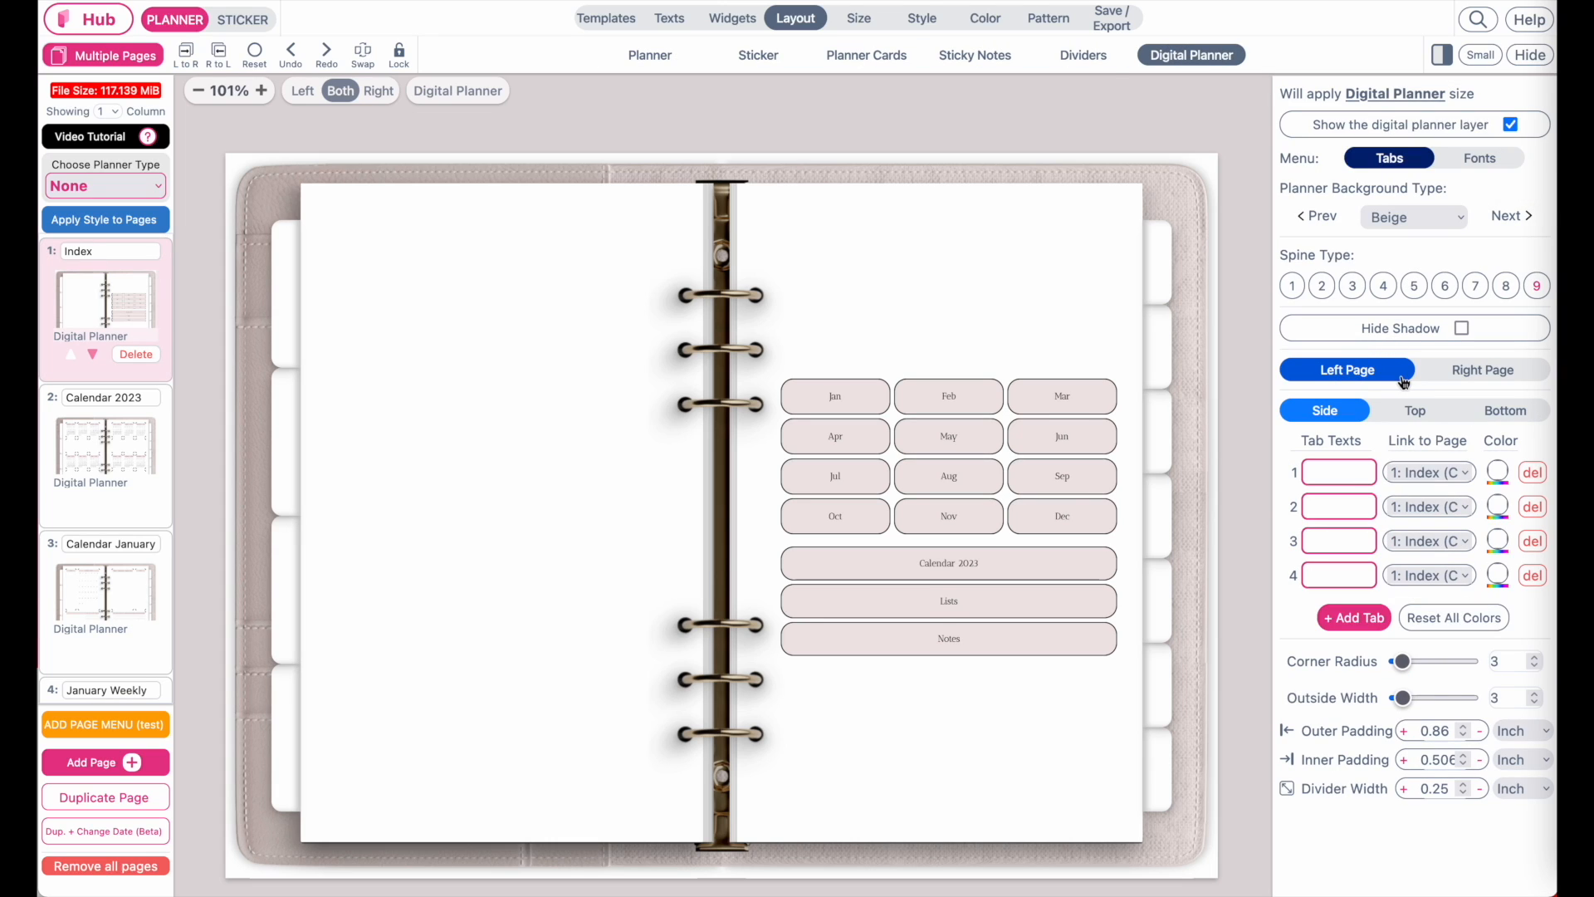
pyautogui.click(1347, 476)
pyautogui.write('Index')
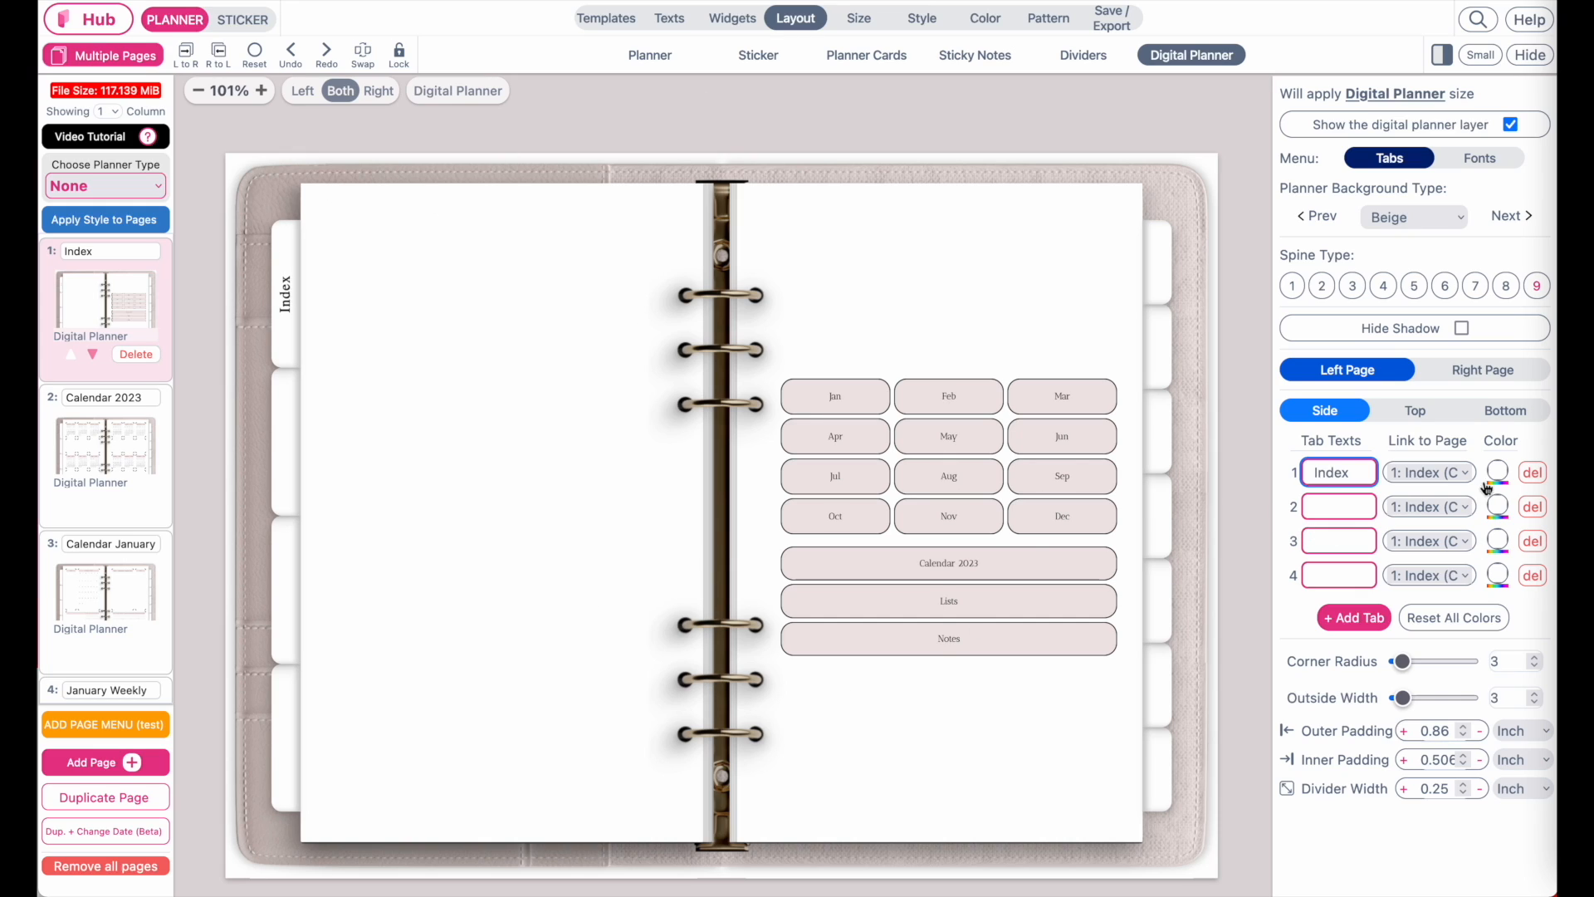
# Step: Label the left page's second to fourth side tabs Calendar 2023, Lists and Notes
pyautogui.click(1350, 508)
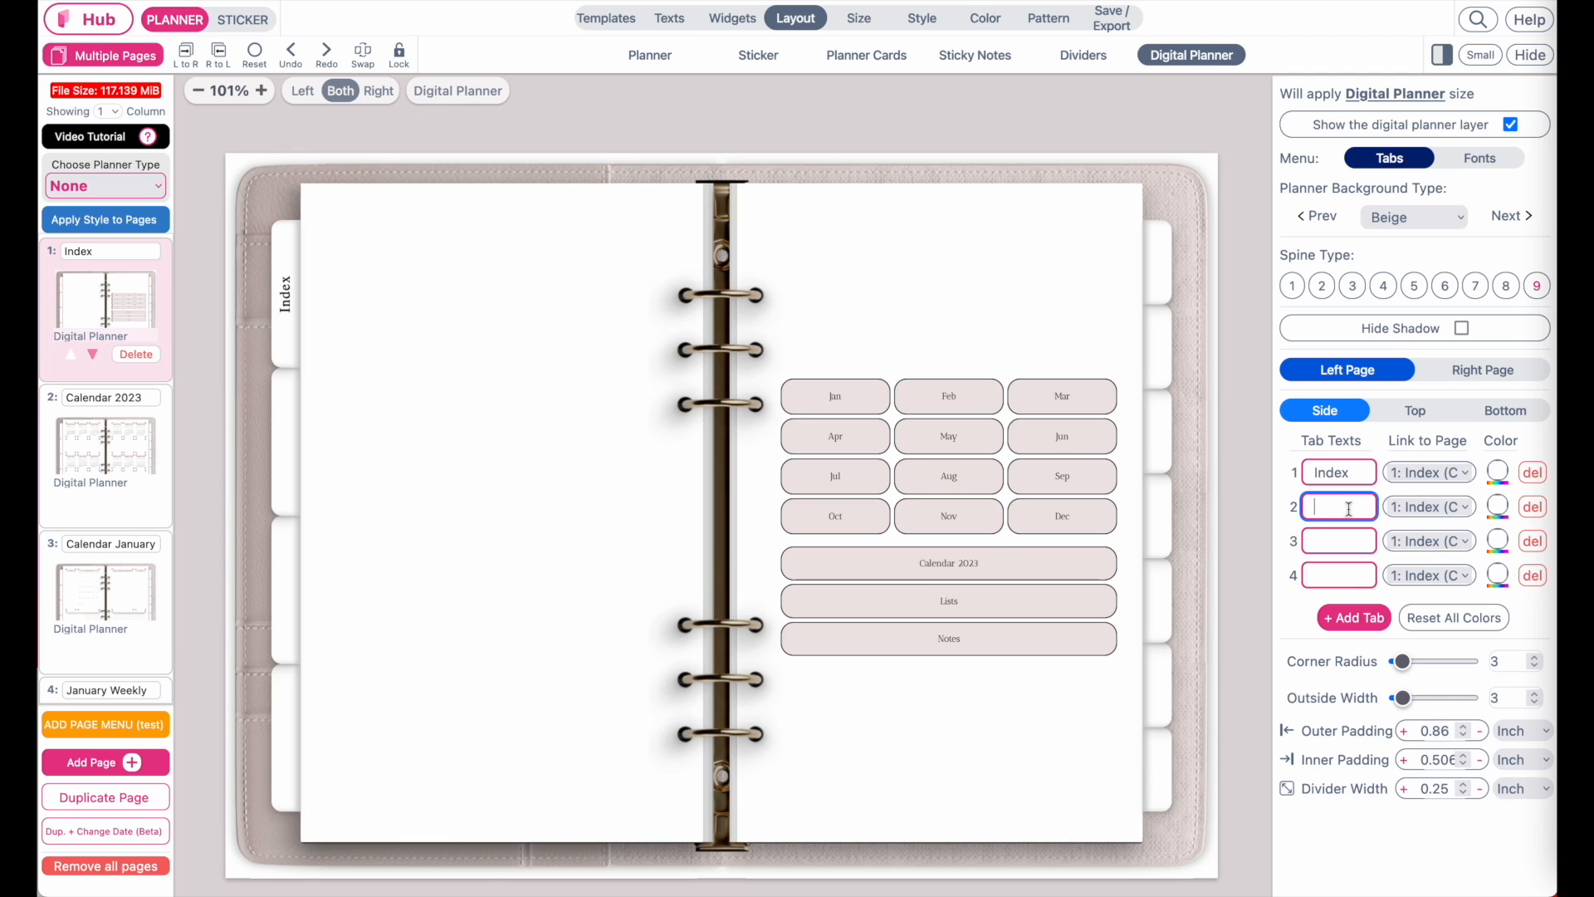
pyautogui.write('Calendar 202')
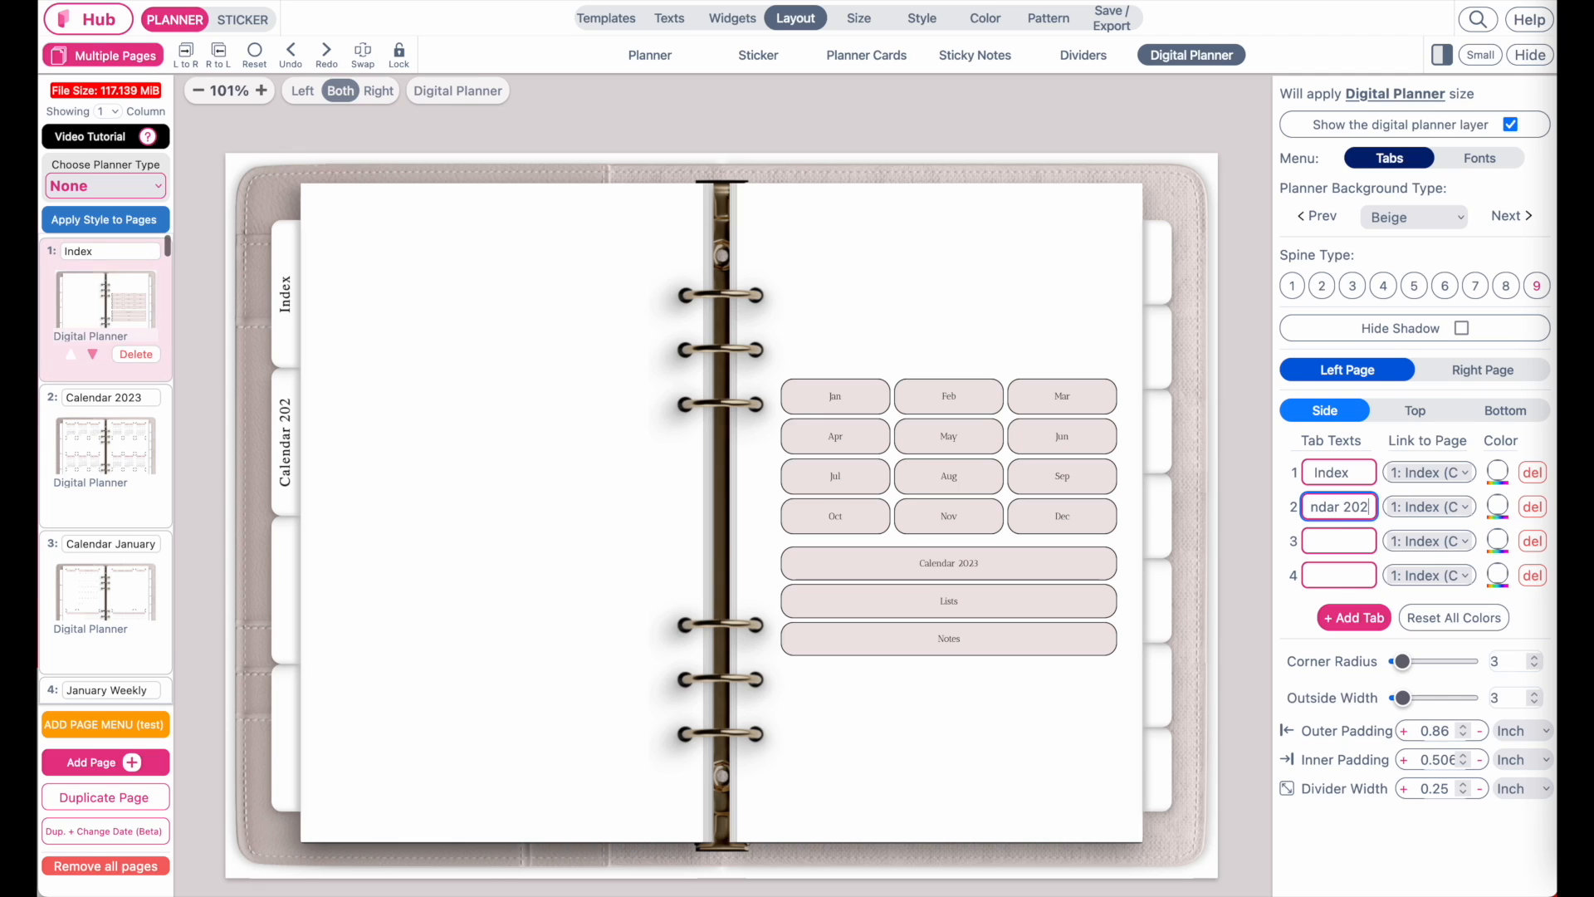
pyautogui.write('3')
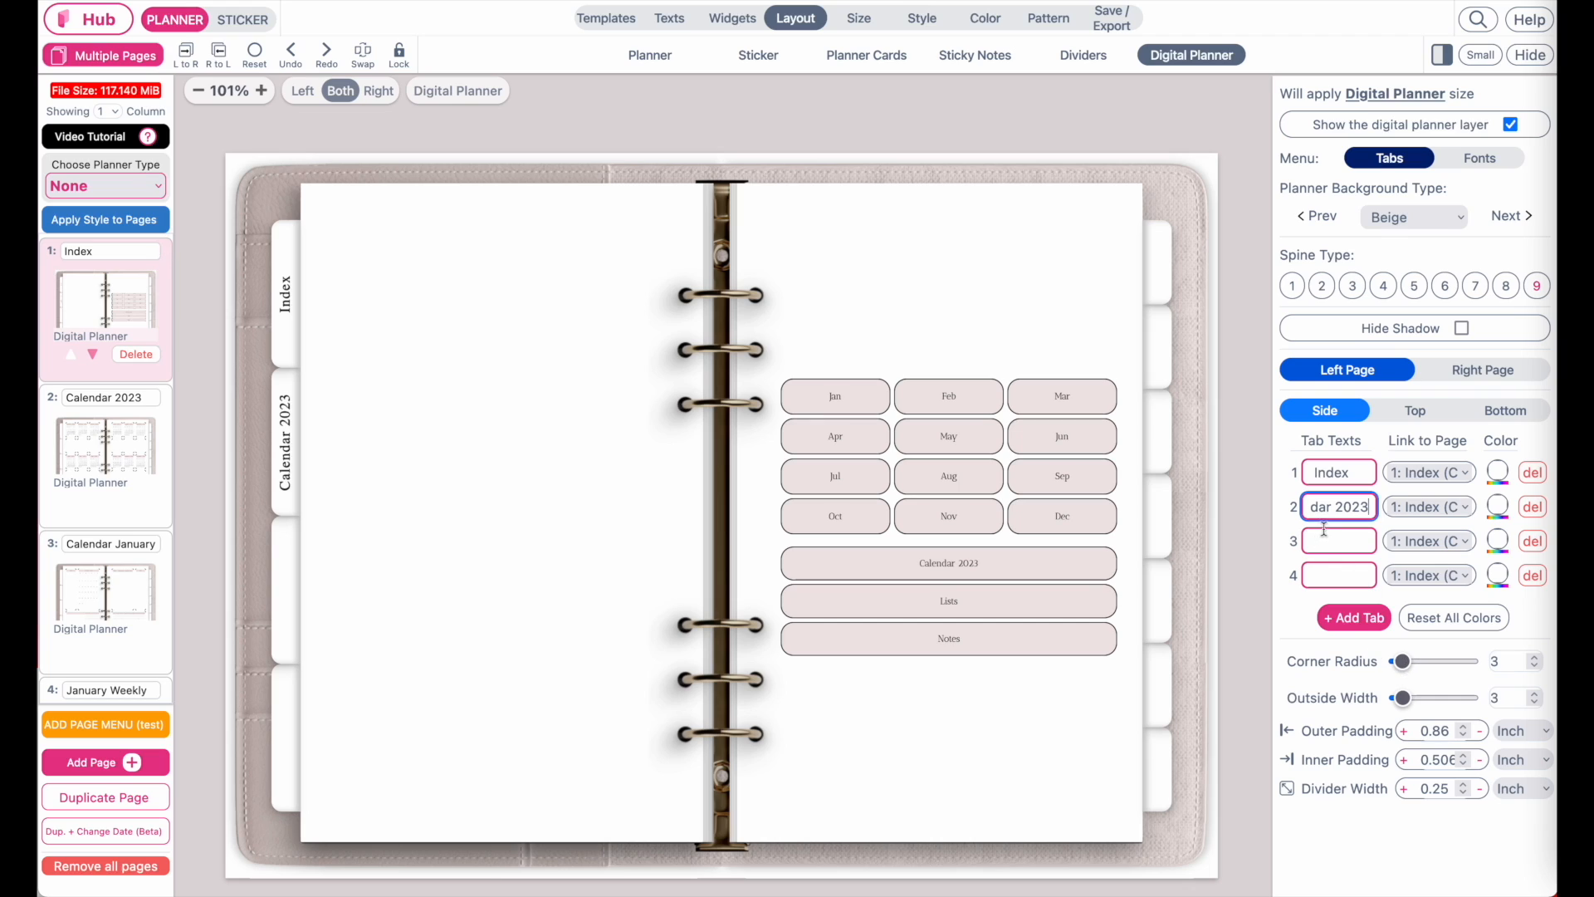
pyautogui.click(1327, 532)
pyautogui.write('Lists')
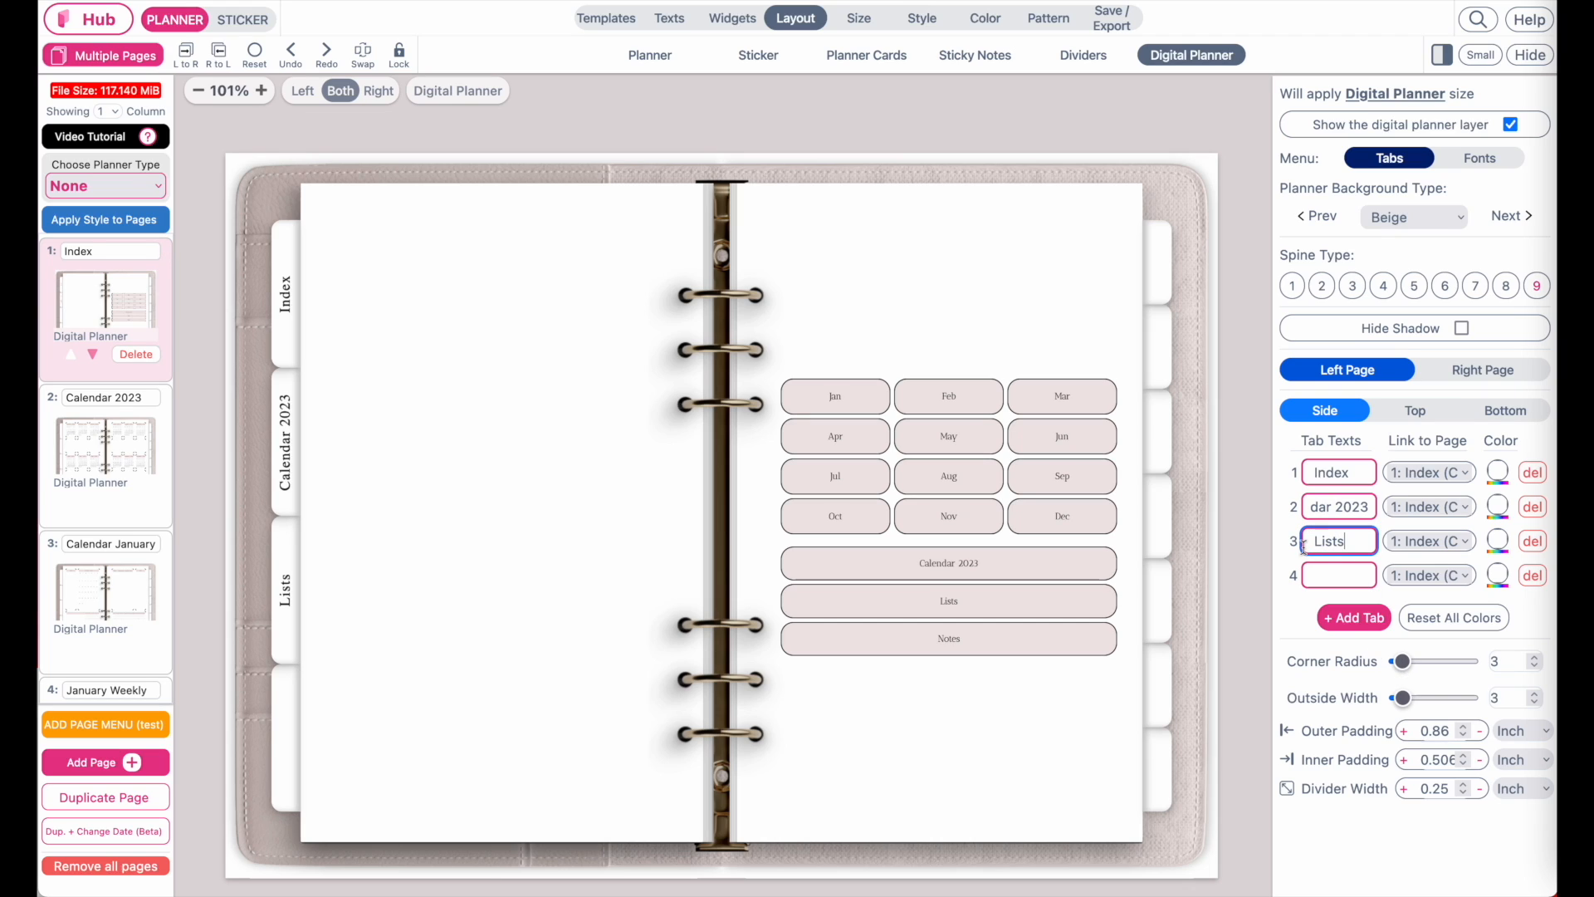
pyautogui.click(1343, 578)
pyautogui.write('Notes')
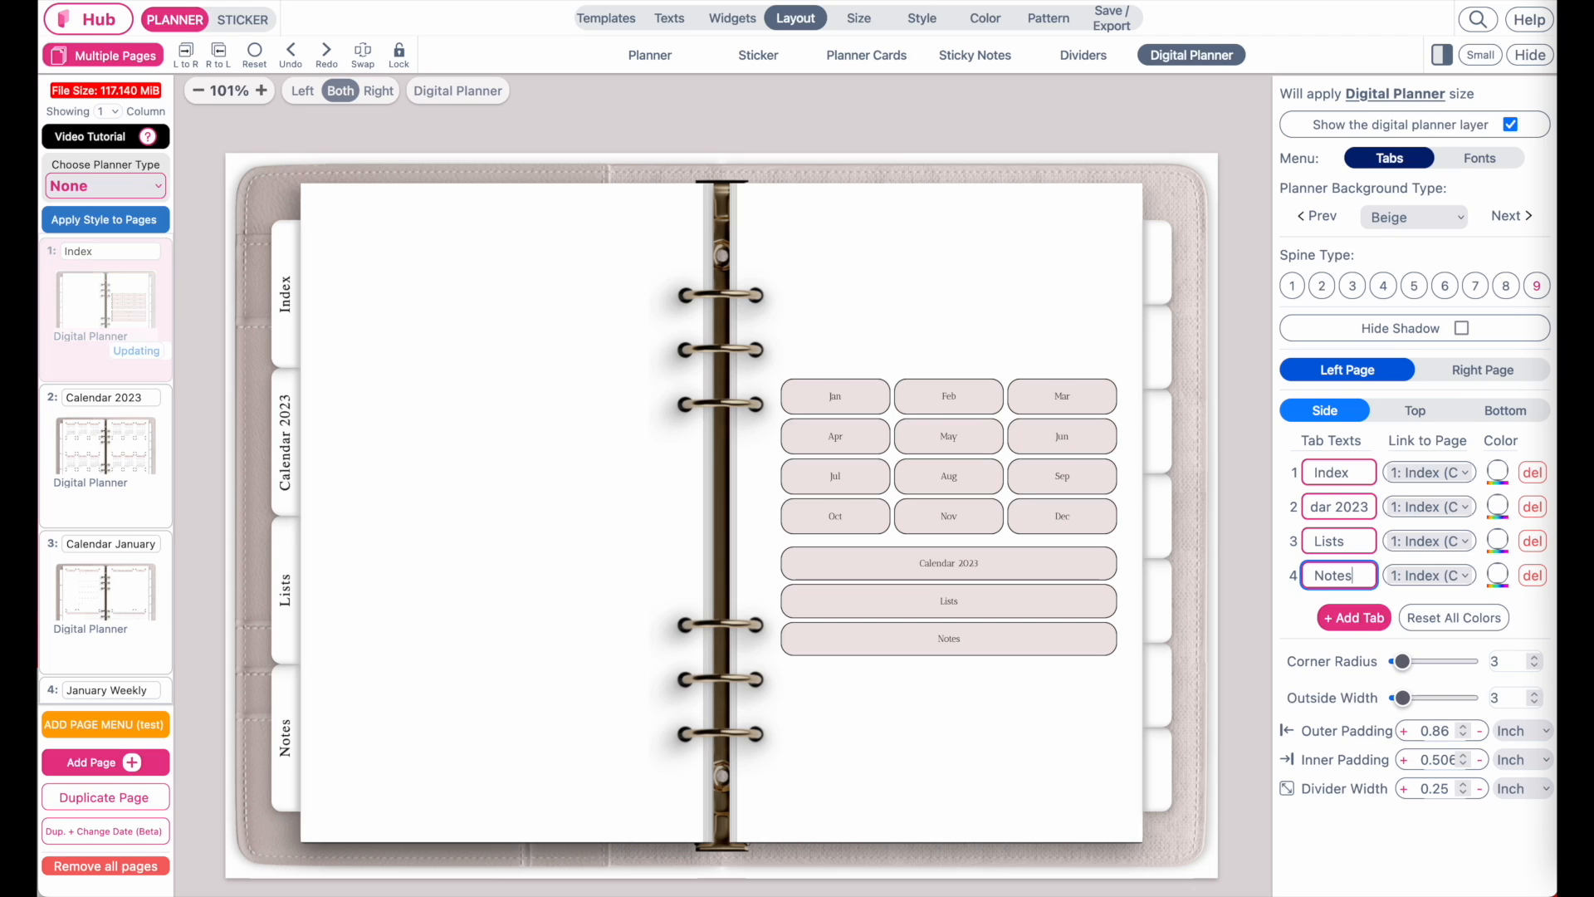
# Step: Add five side tabs to the right page of the Index spread so it has twelve
pyautogui.click(1479, 374)
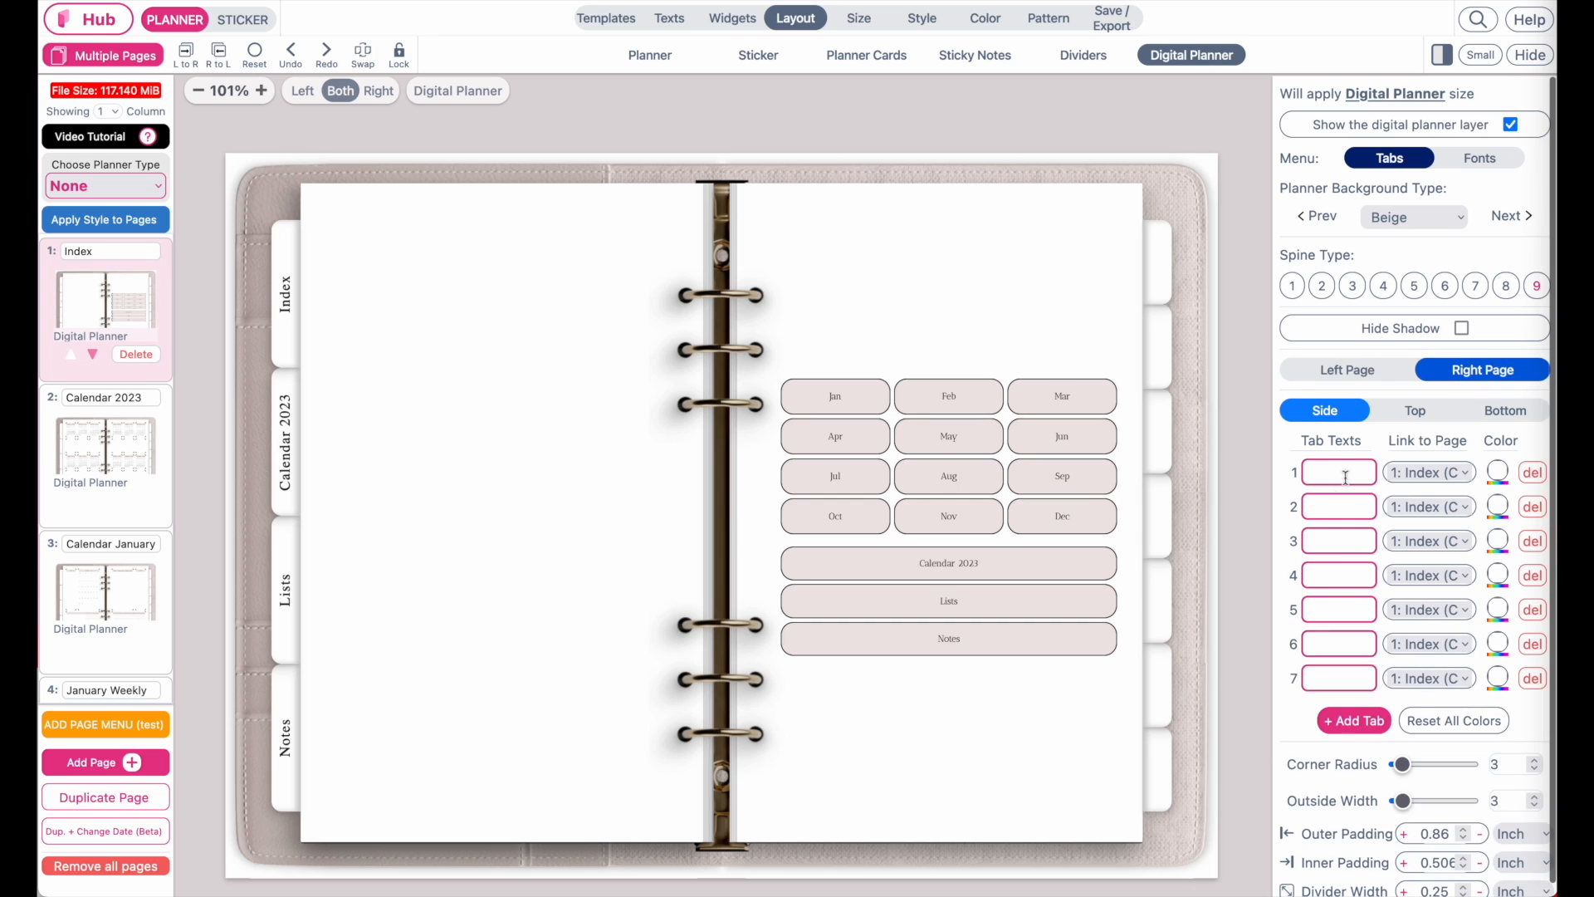
pyautogui.click(1356, 722)
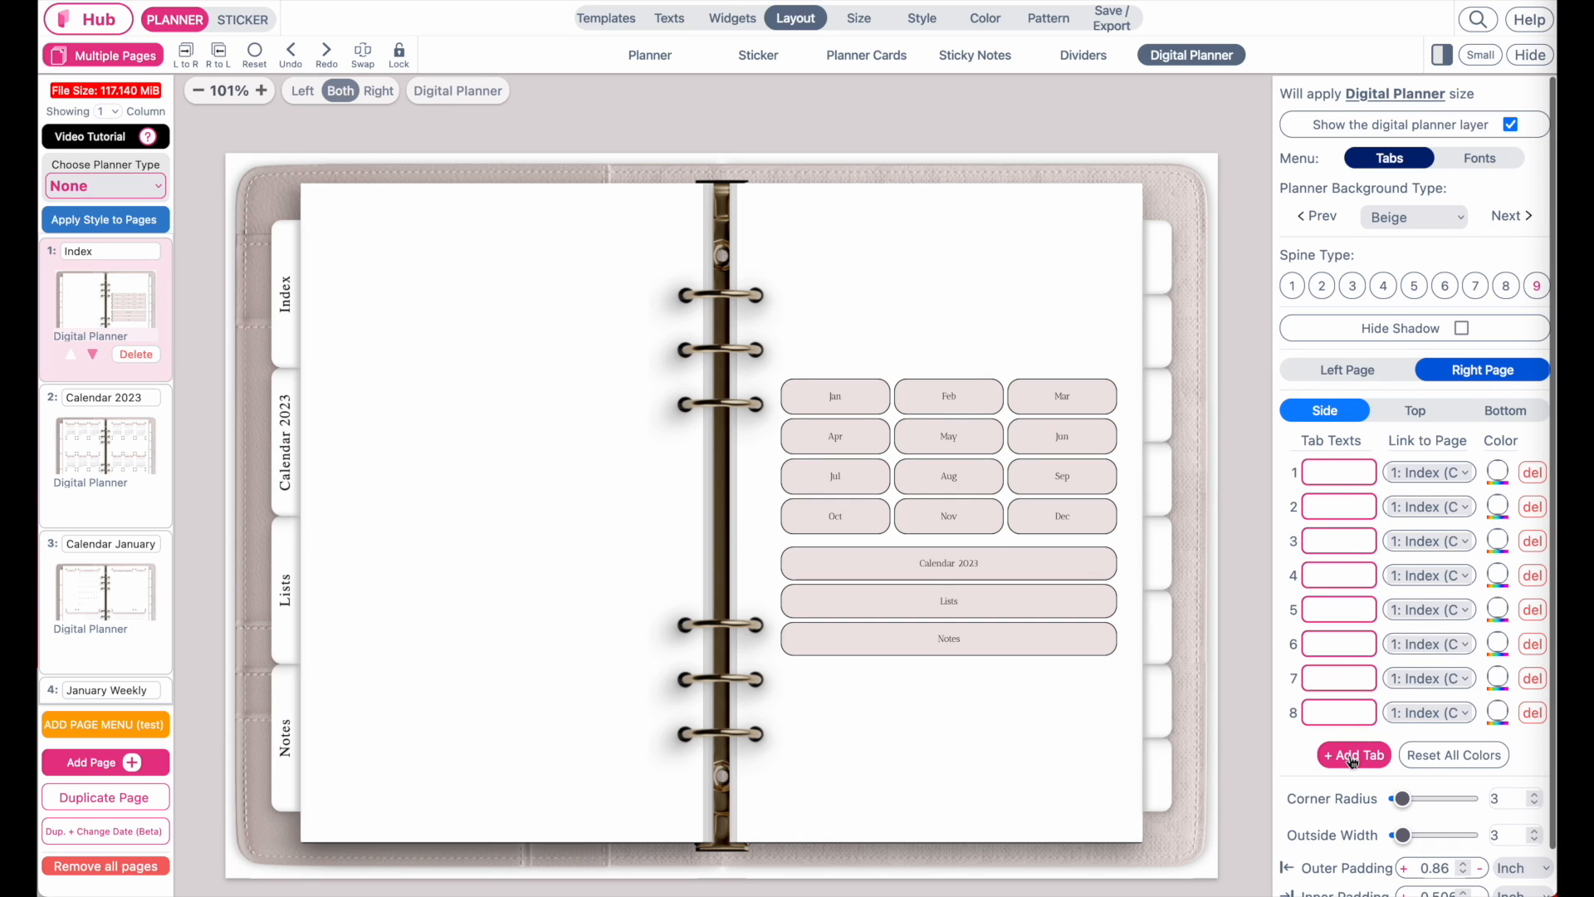
pyautogui.click(1352, 757)
pyautogui.click(1350, 789)
pyautogui.click(1350, 824)
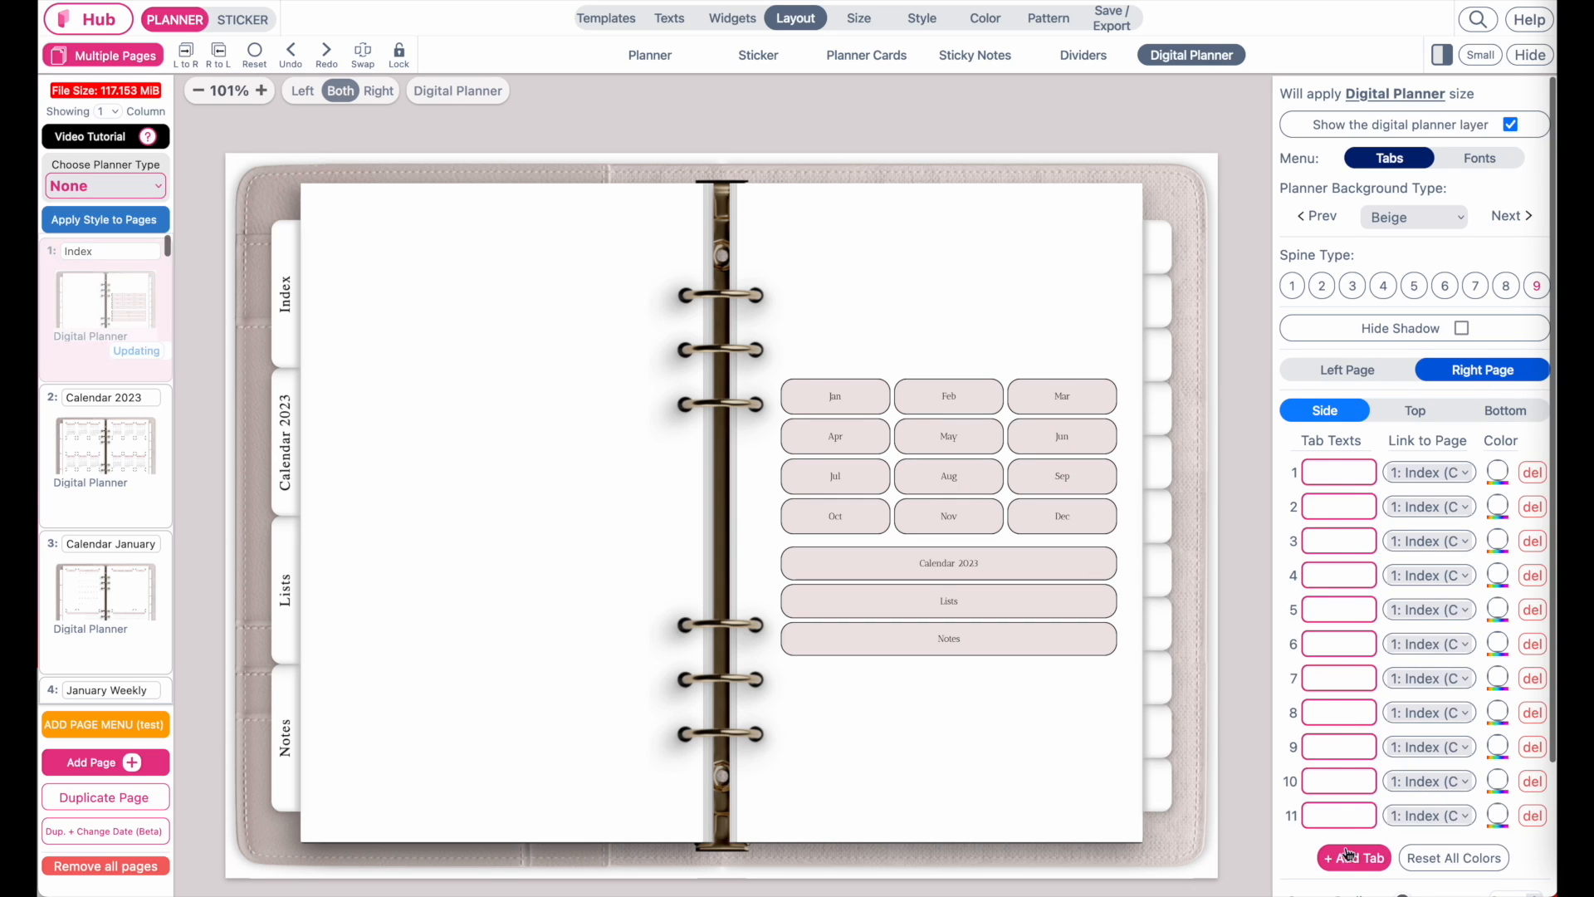
pyautogui.click(1349, 856)
# Step: Label the right page's first four side tabs Jan, Feb, Mar and Apr
pyautogui.click(1327, 471)
pyautogui.write('Ja')
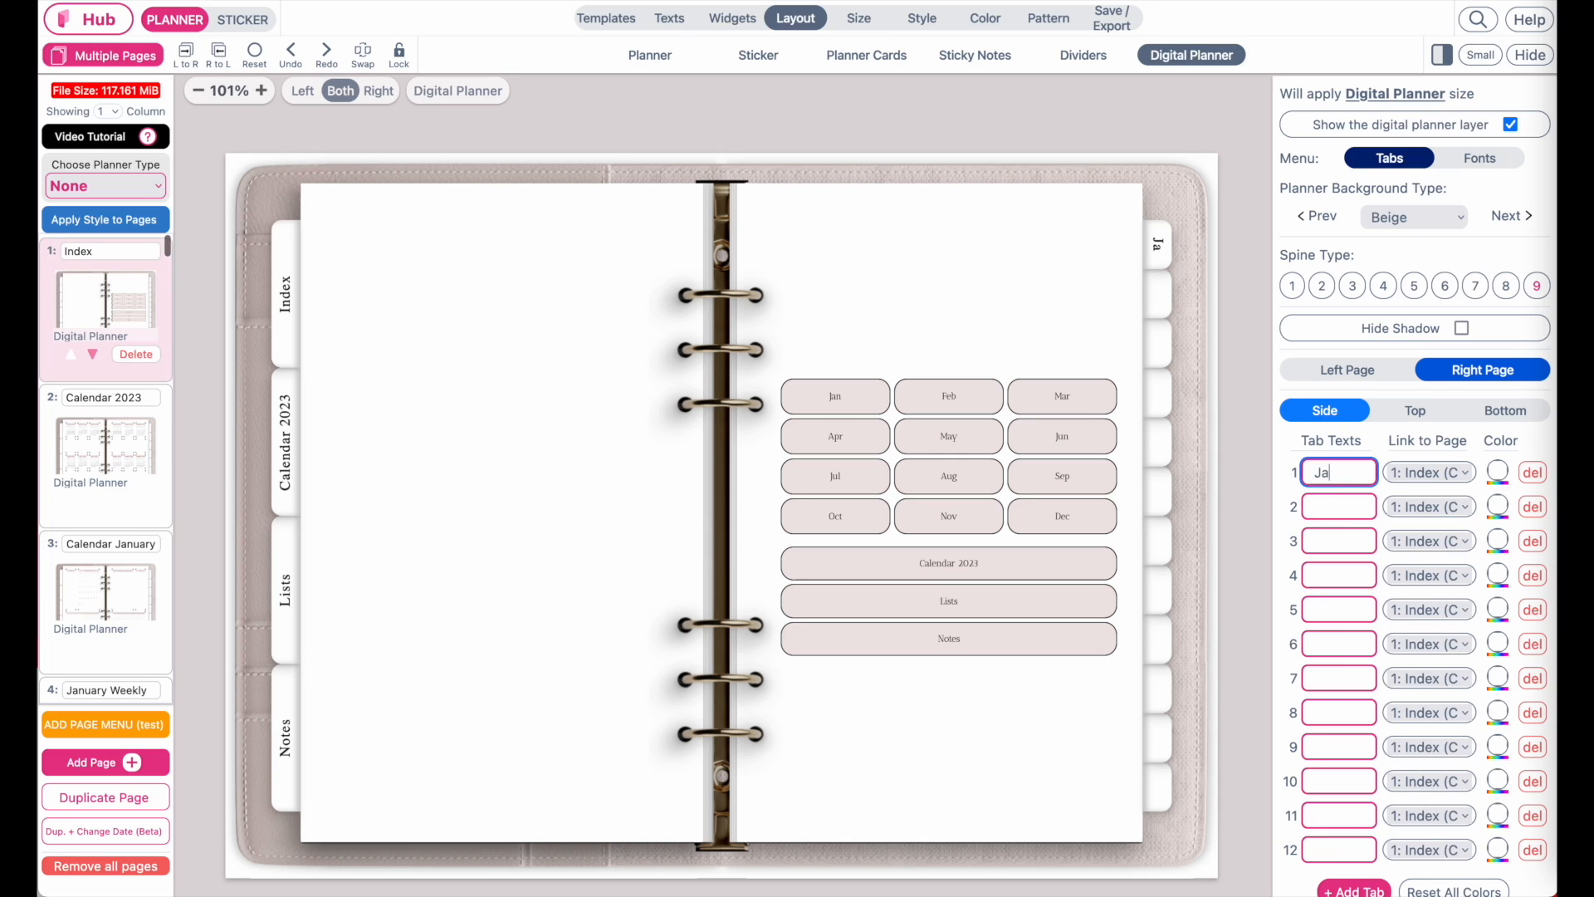
pyautogui.write('n')
pyautogui.click(1326, 507)
pyautogui.write('Feb')
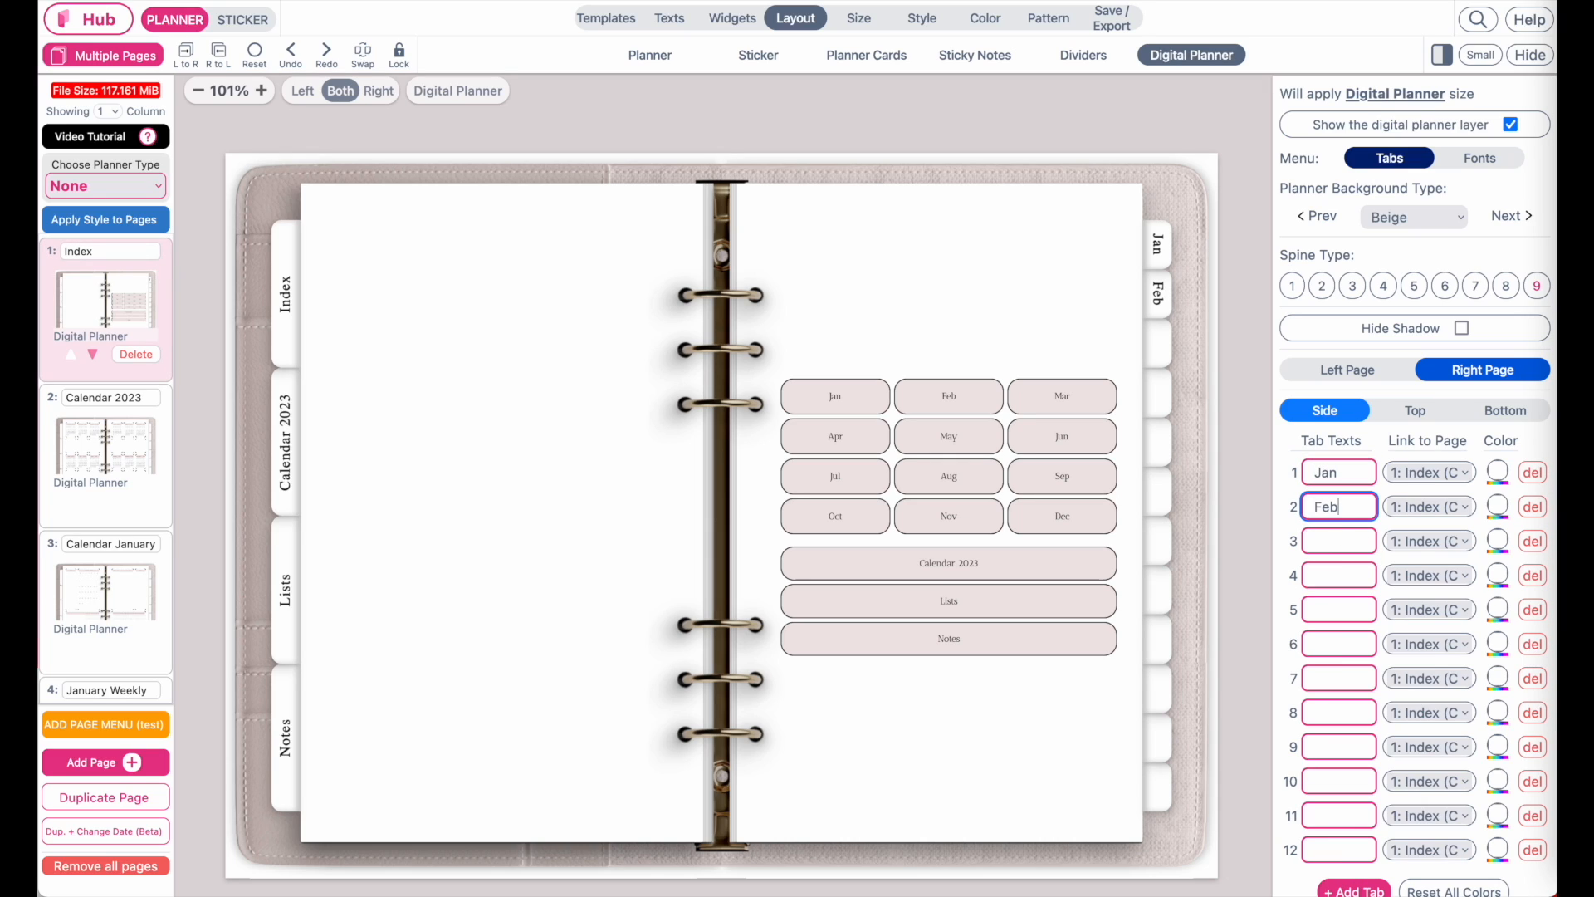
pyautogui.click(1337, 541)
pyautogui.write('Mar')
pyautogui.click(1350, 575)
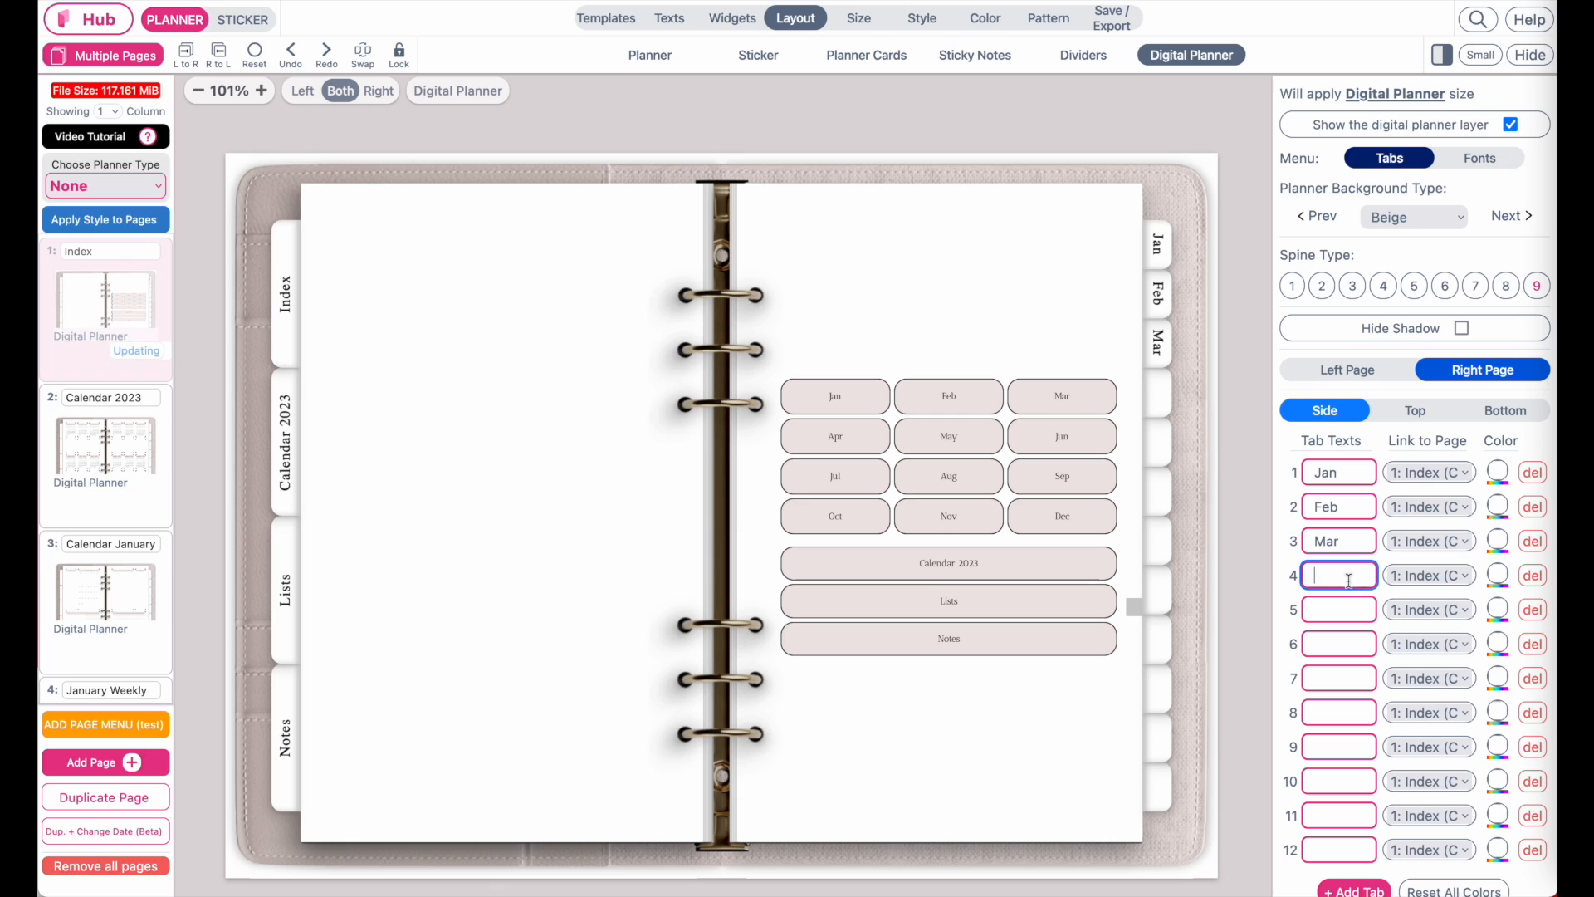
pyautogui.write('Apr')
# Step: Label the right page's fifth to eighth side tabs May, Jun, Jul and Aug
pyautogui.click(1339, 610)
pyautogui.write('May')
pyautogui.click(1336, 644)
pyautogui.write('Jun')
pyautogui.click(1332, 677)
pyautogui.write('Jul')
pyautogui.click(1334, 714)
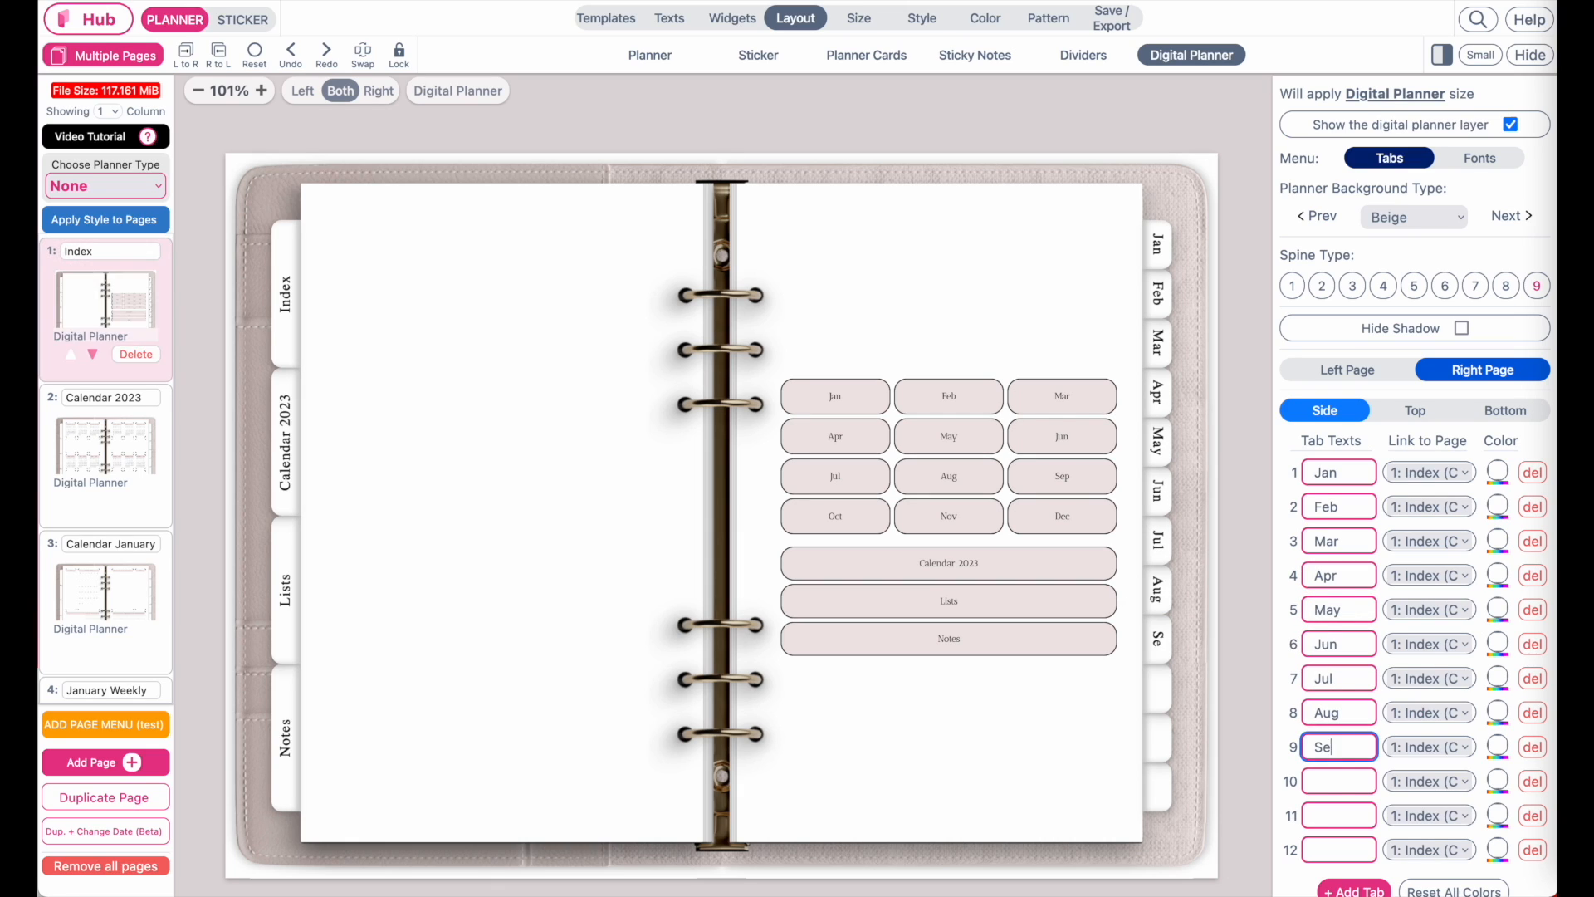
# Step: Label the right page's last four side tabs Sep, Oct, Nov and Dec
pyautogui.write('p')
pyautogui.click(1337, 781)
pyautogui.write('Oct')
pyautogui.click(1337, 815)
pyautogui.write('Nov')
pyautogui.click(1337, 849)
pyautogui.write('Dec')
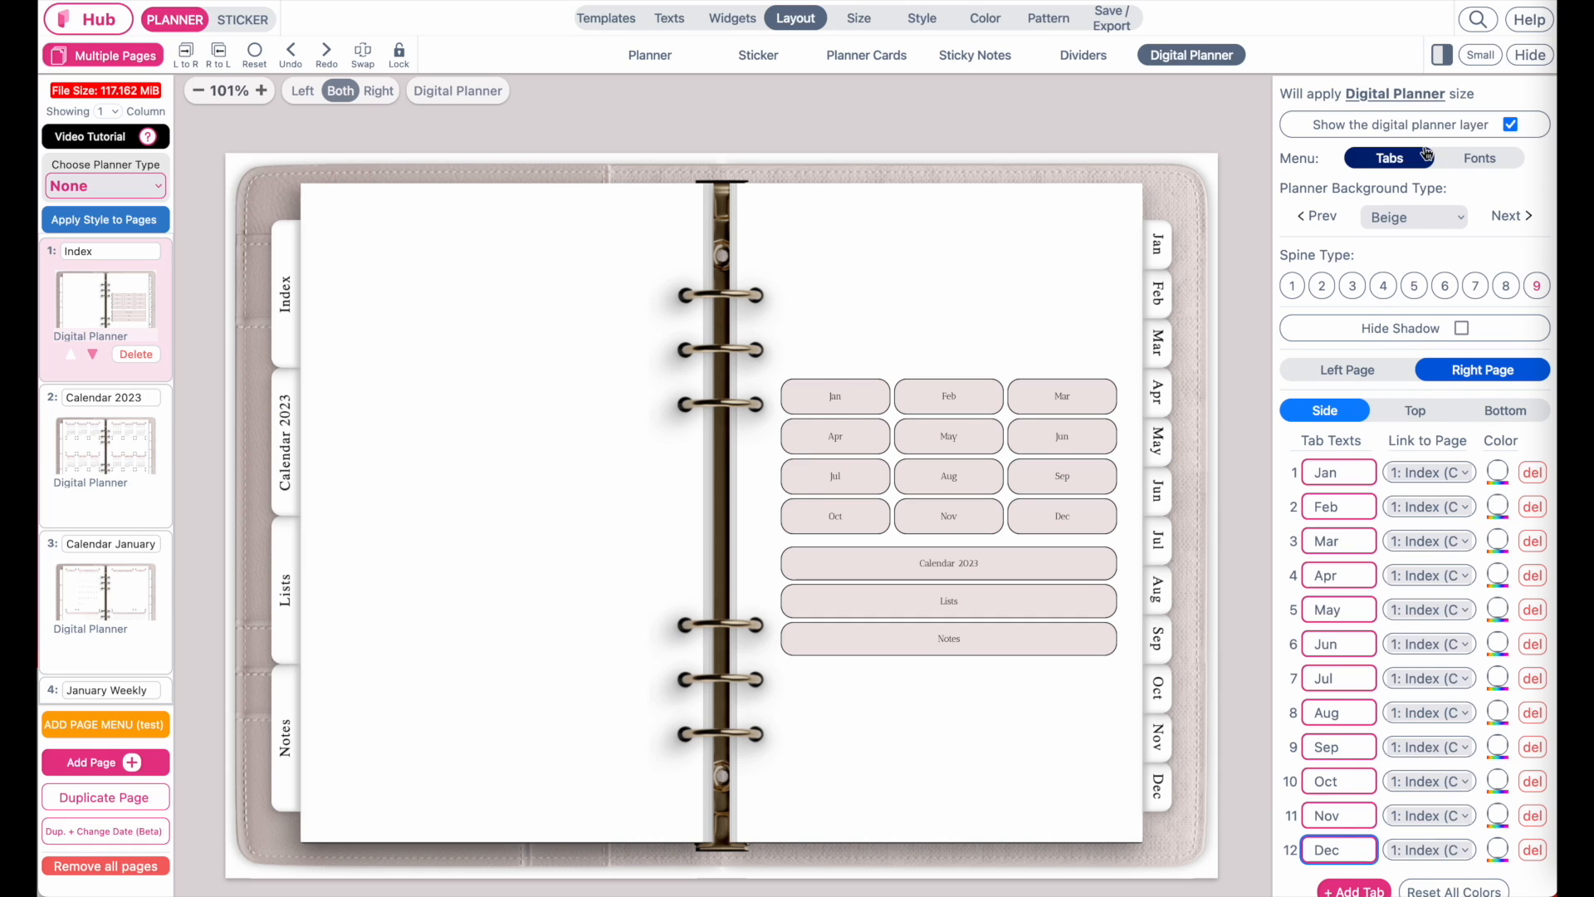
# Step: Set the side tab labels to the regular font AnticDidone-Regular at size 14
pyautogui.click(1493, 161)
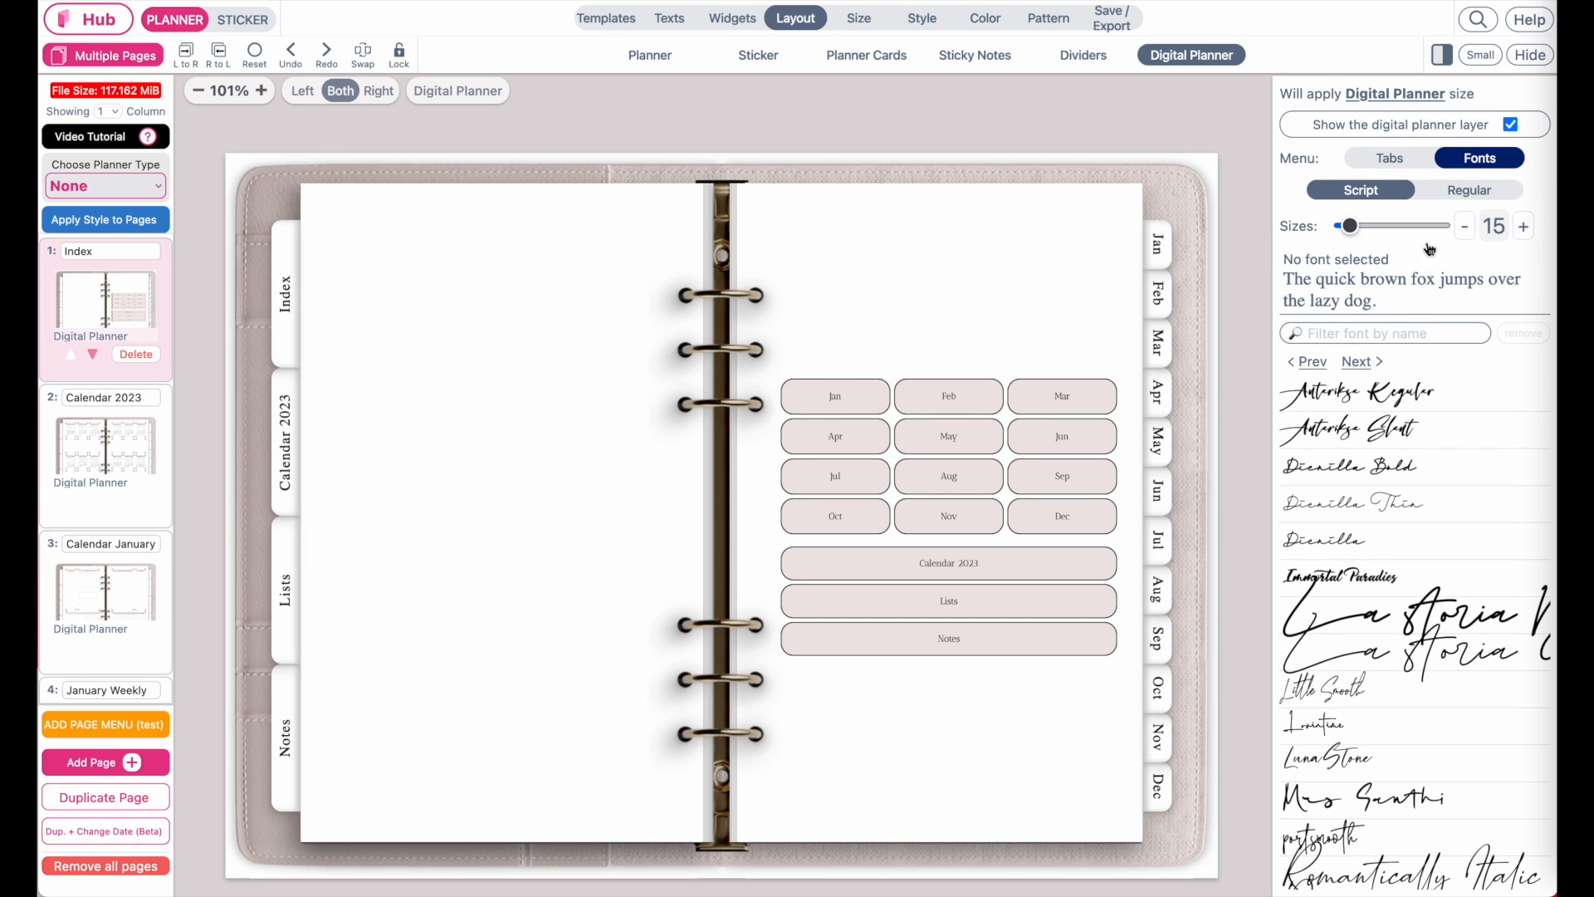
pyautogui.click(1480, 194)
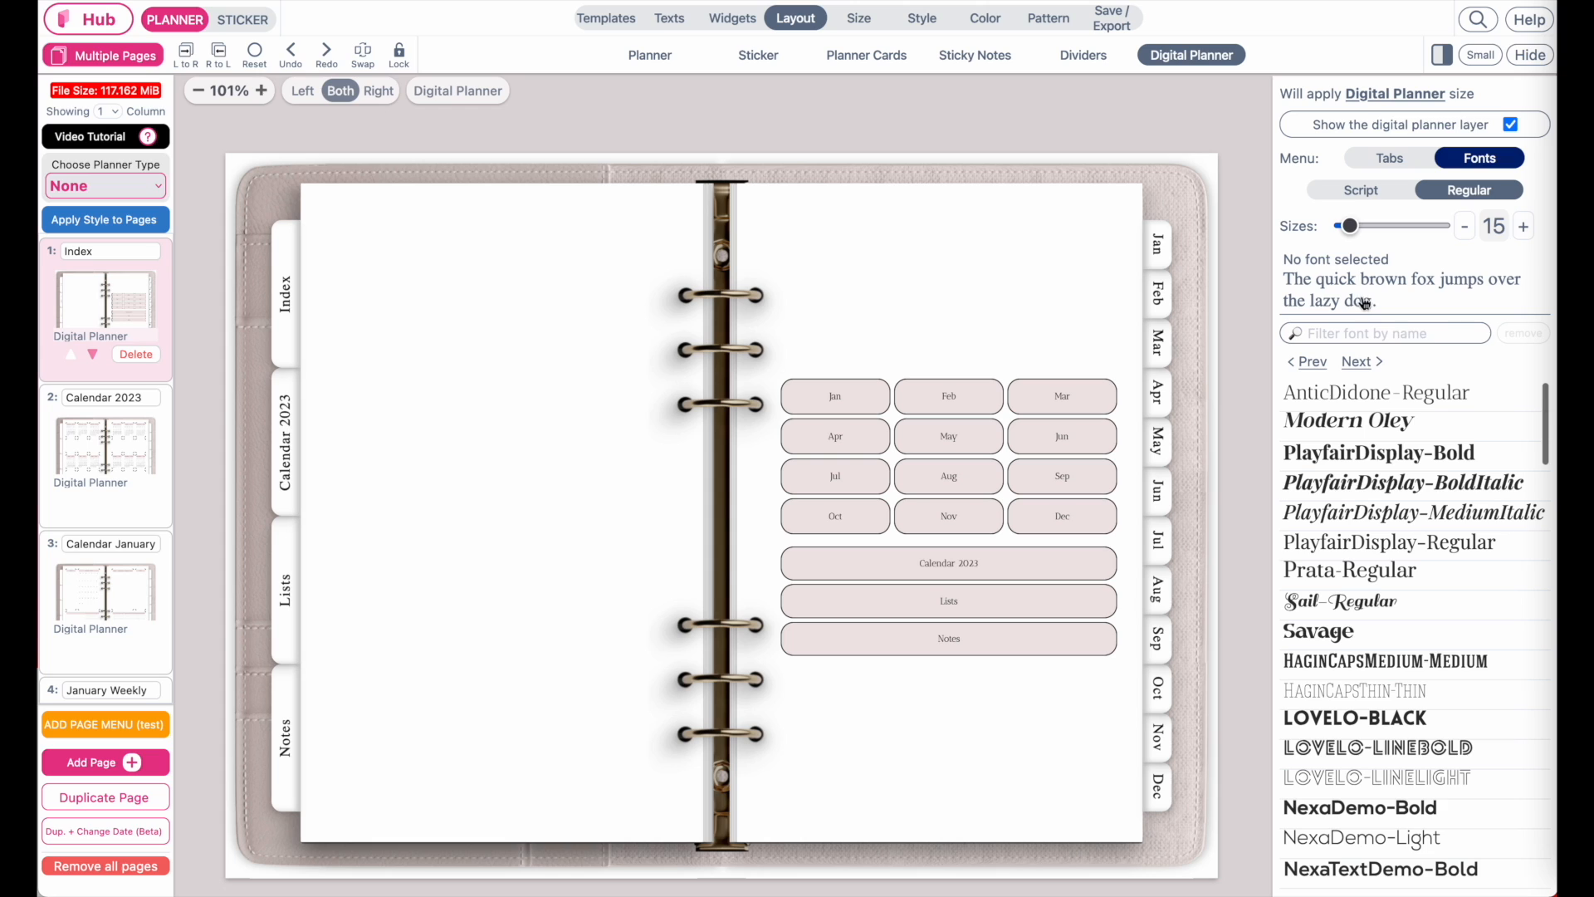
pyautogui.click(1454, 396)
pyautogui.moveTo(1339, 226)
pyautogui.mouseDown()
pyautogui.moveTo(1360, 232)
pyautogui.moveTo(1344, 229)
pyautogui.mouseUp()
pyautogui.click(1527, 226)
pyautogui.click(1526, 227)
pyautogui.click(1526, 226)
pyautogui.click(1526, 227)
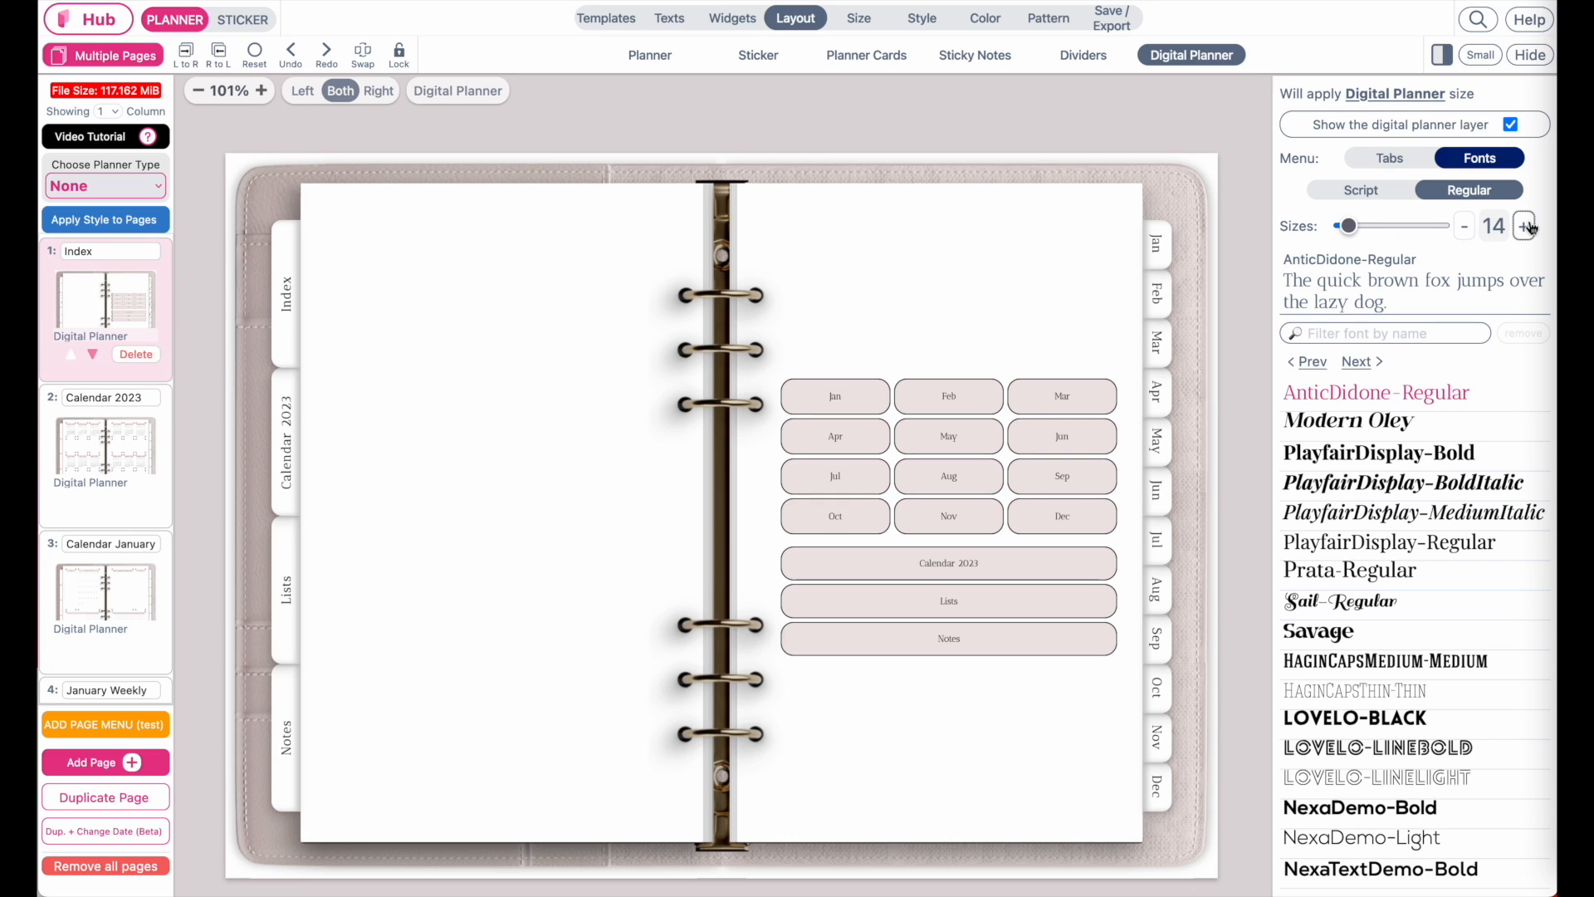
# Step: Color the left page's Index side tab with the pale pink sampled from the month buttons on the Index page
pyautogui.click(1390, 166)
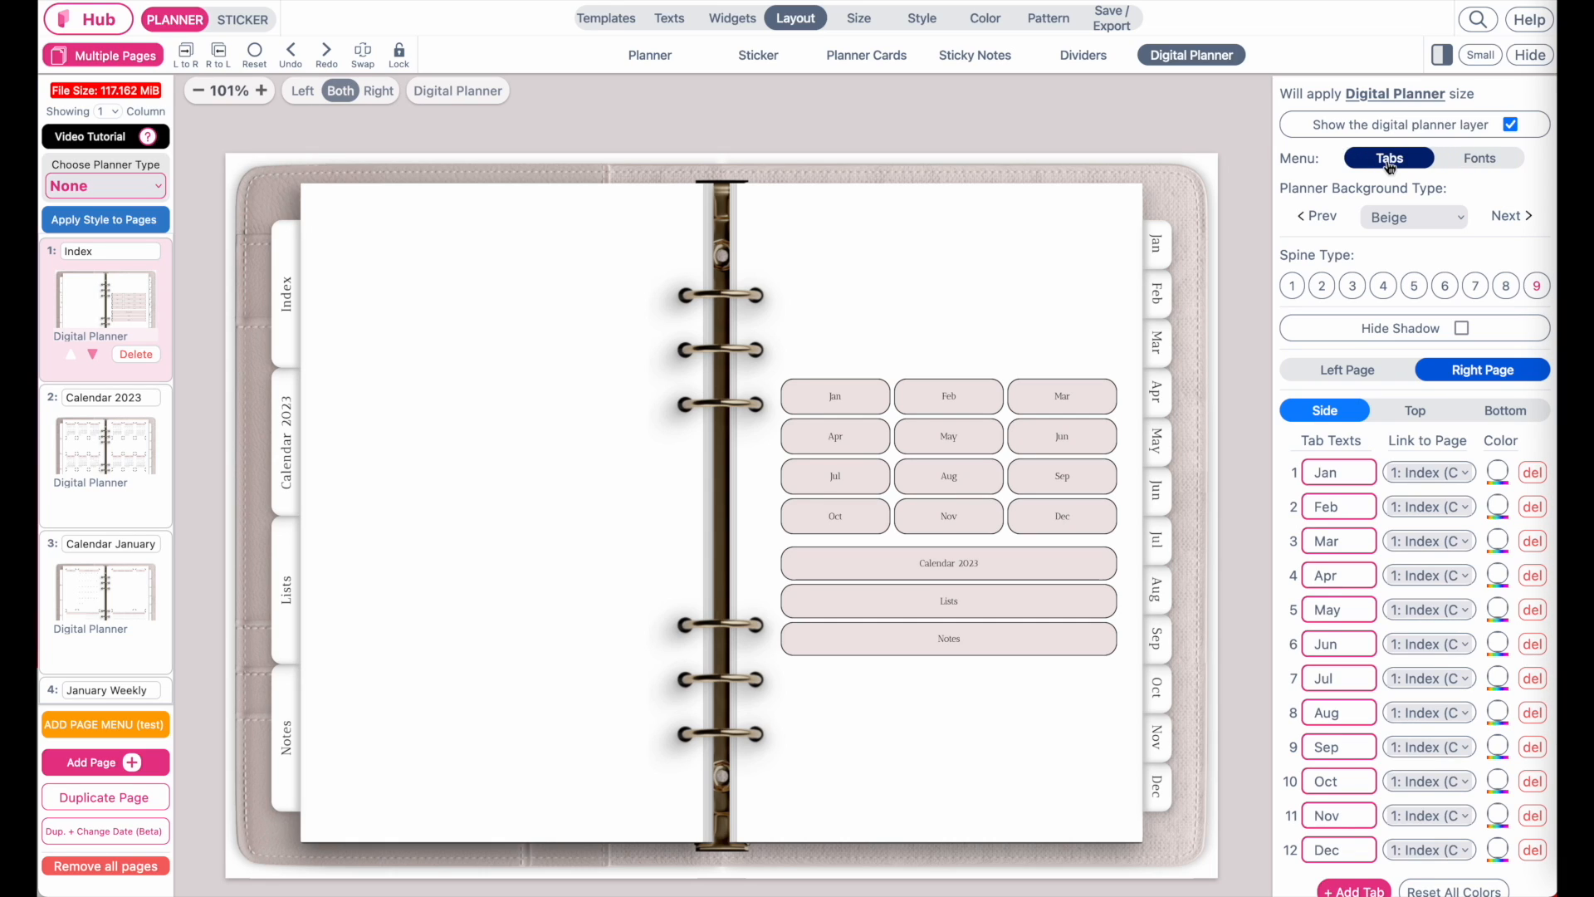
pyautogui.click(1335, 372)
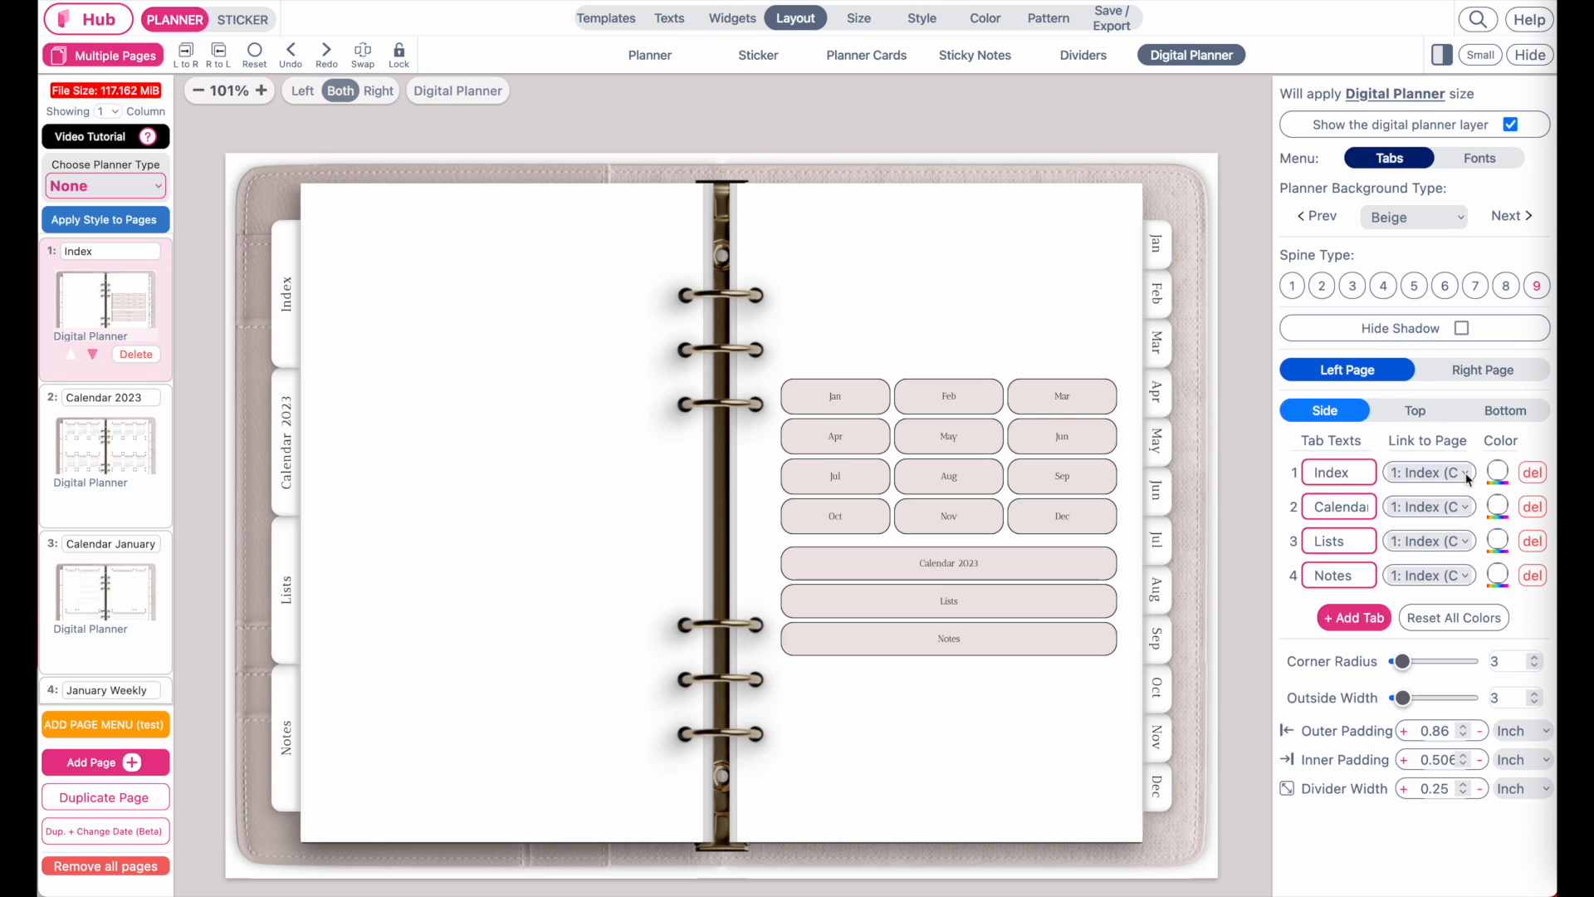
pyautogui.click(1503, 476)
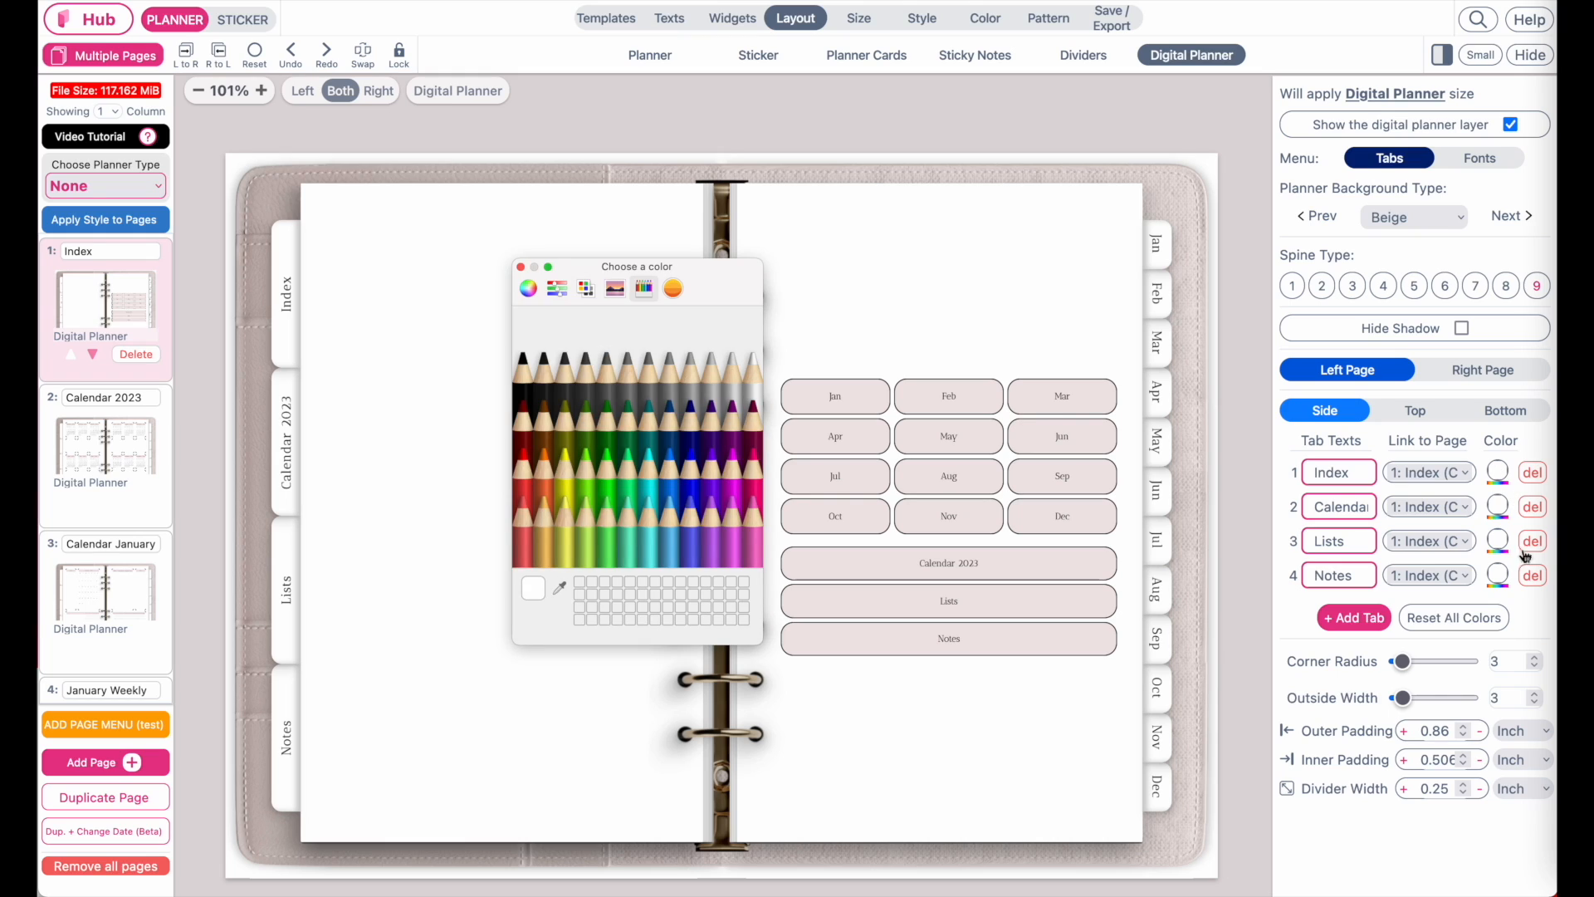
pyautogui.click(556, 585)
pyautogui.click(804, 413)
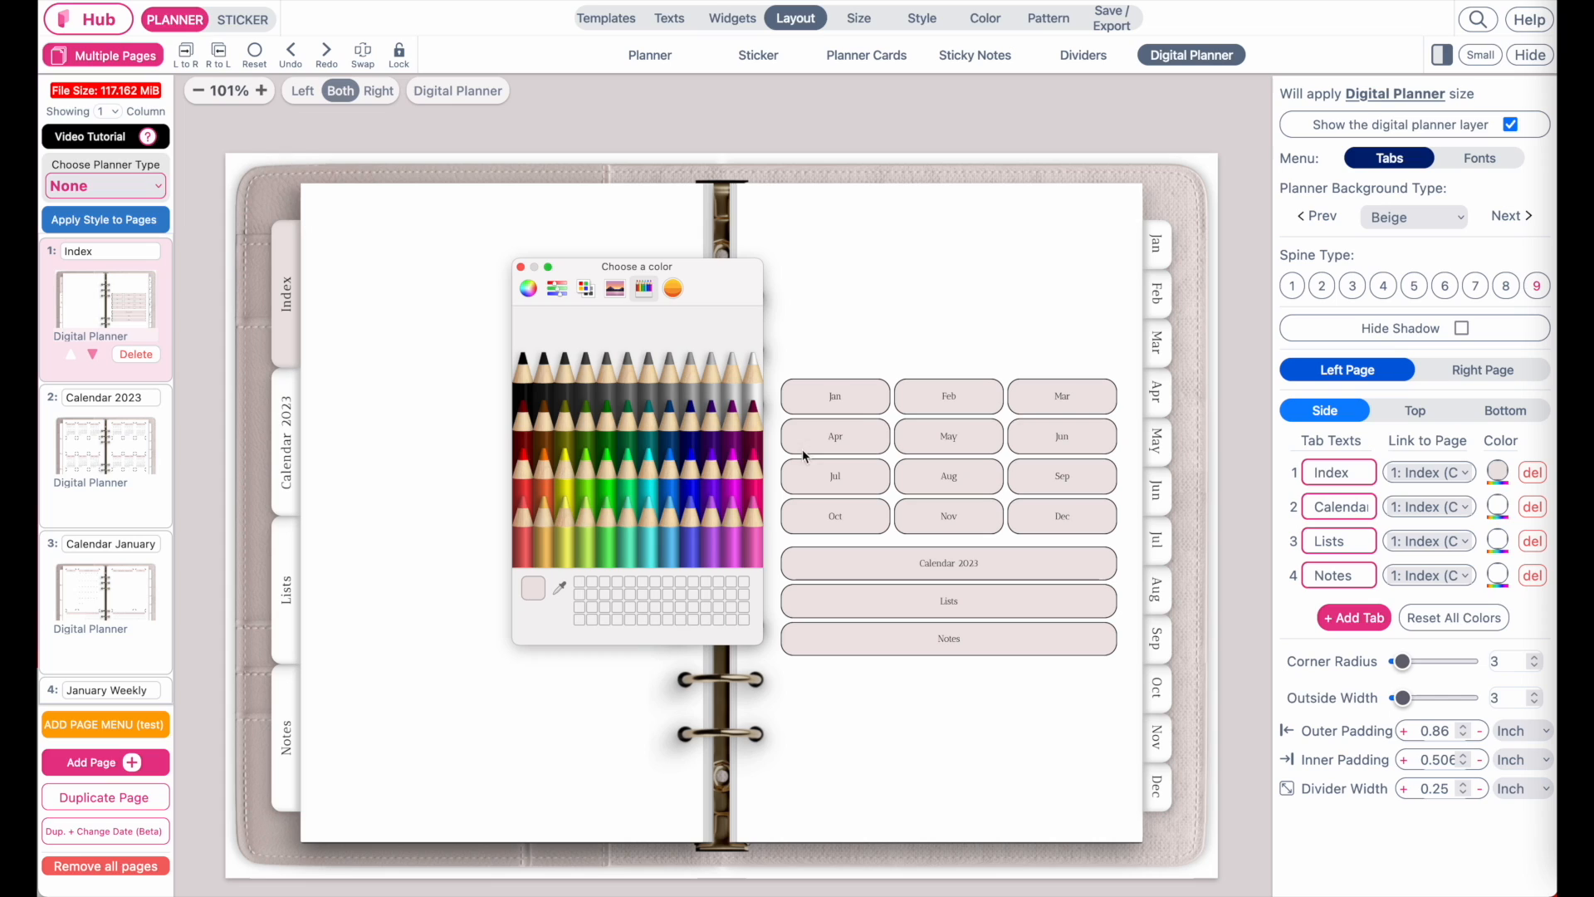
pyautogui.click(521, 268)
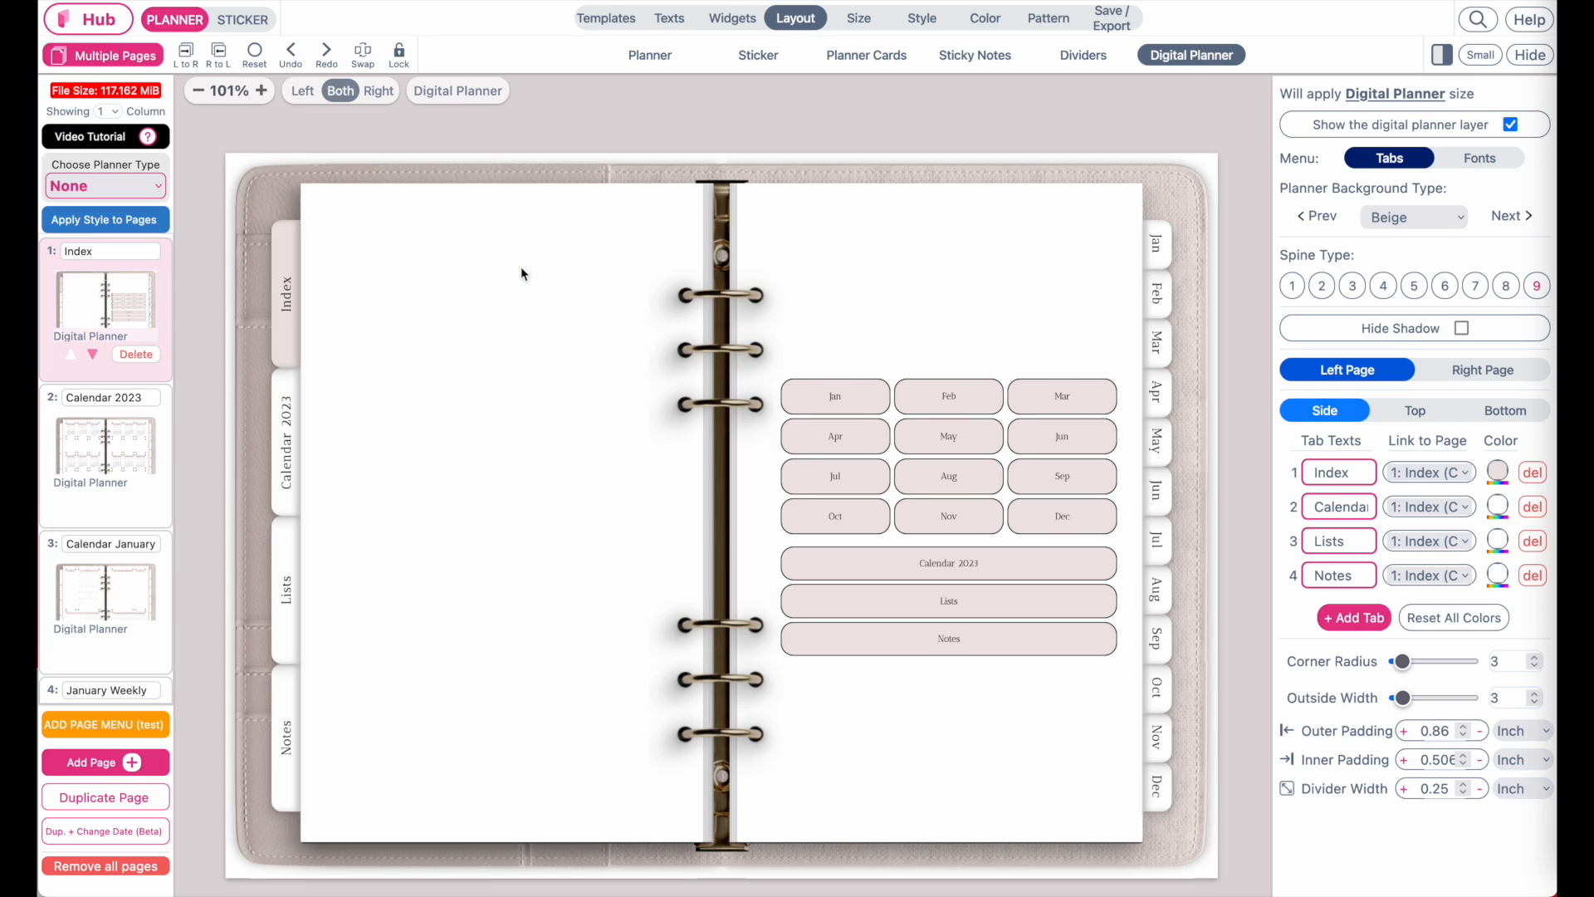
# Step: Color the left page's Calendar 2023 side tab with a taupe sampled from the planner cover and lightened slightly
pyautogui.click(1498, 507)
pyautogui.click(559, 588)
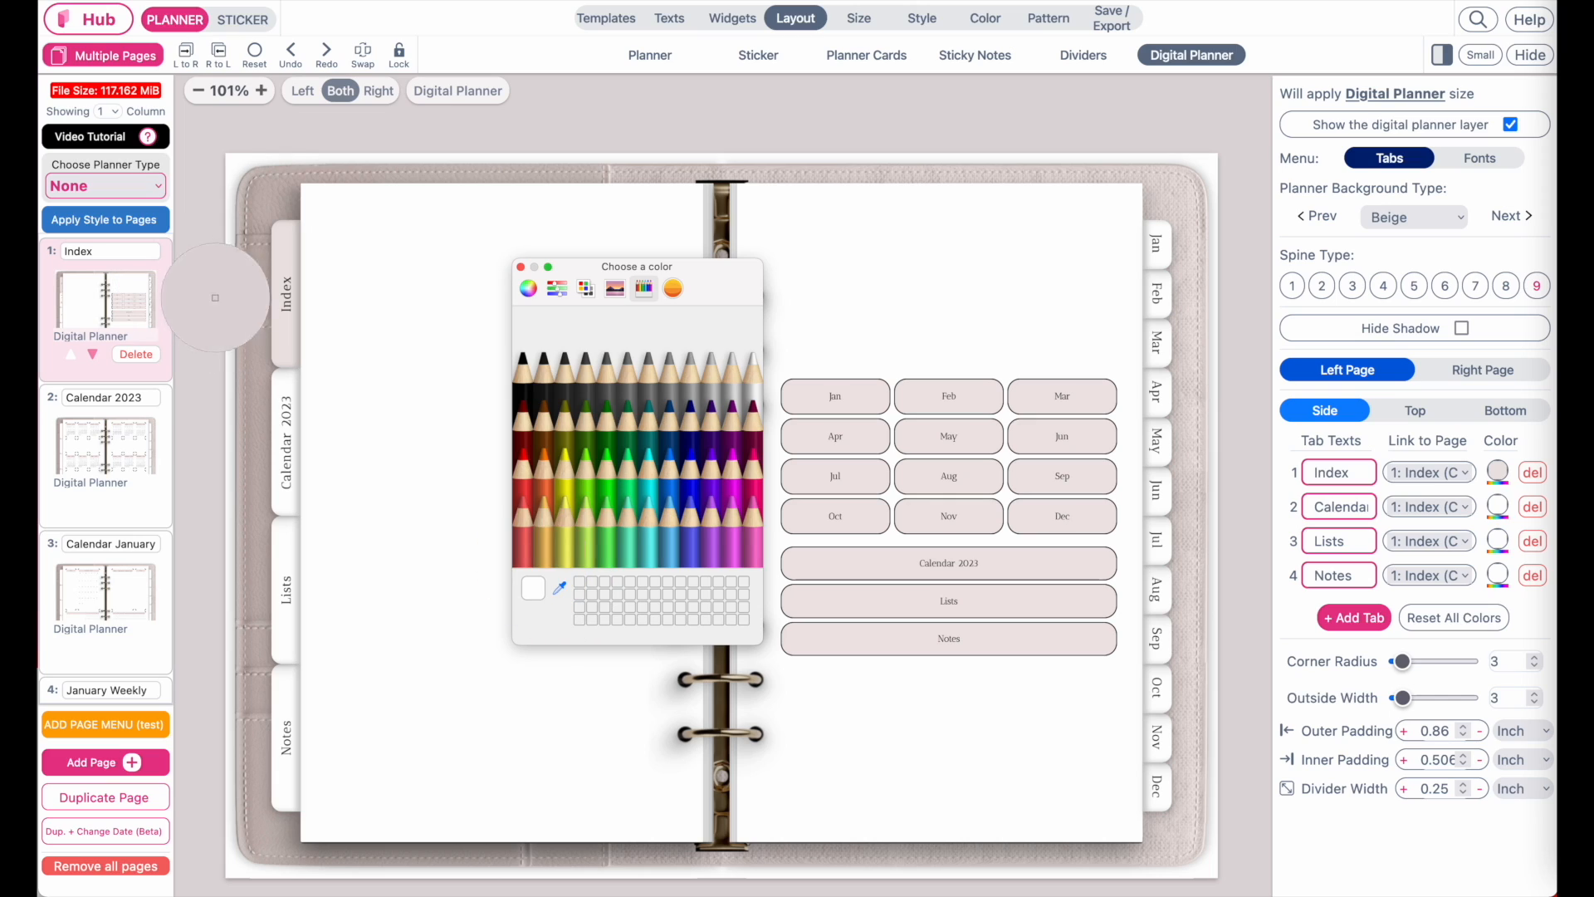
pyautogui.click(255, 369)
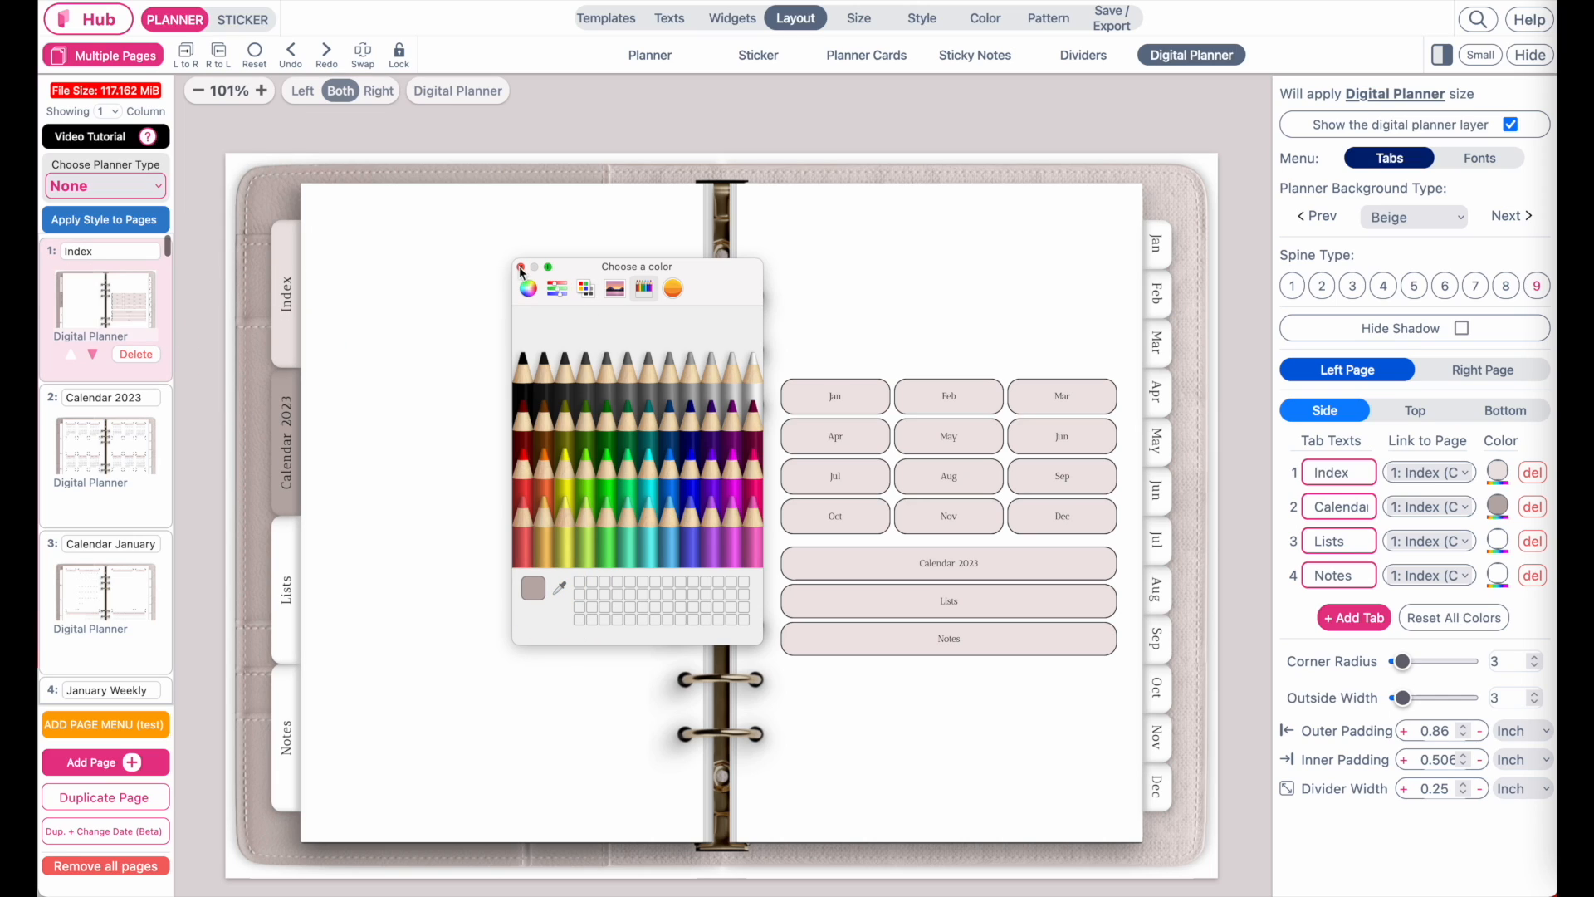
pyautogui.click(528, 288)
pyautogui.moveTo(571, 559); pyautogui.dragTo(567, 555)
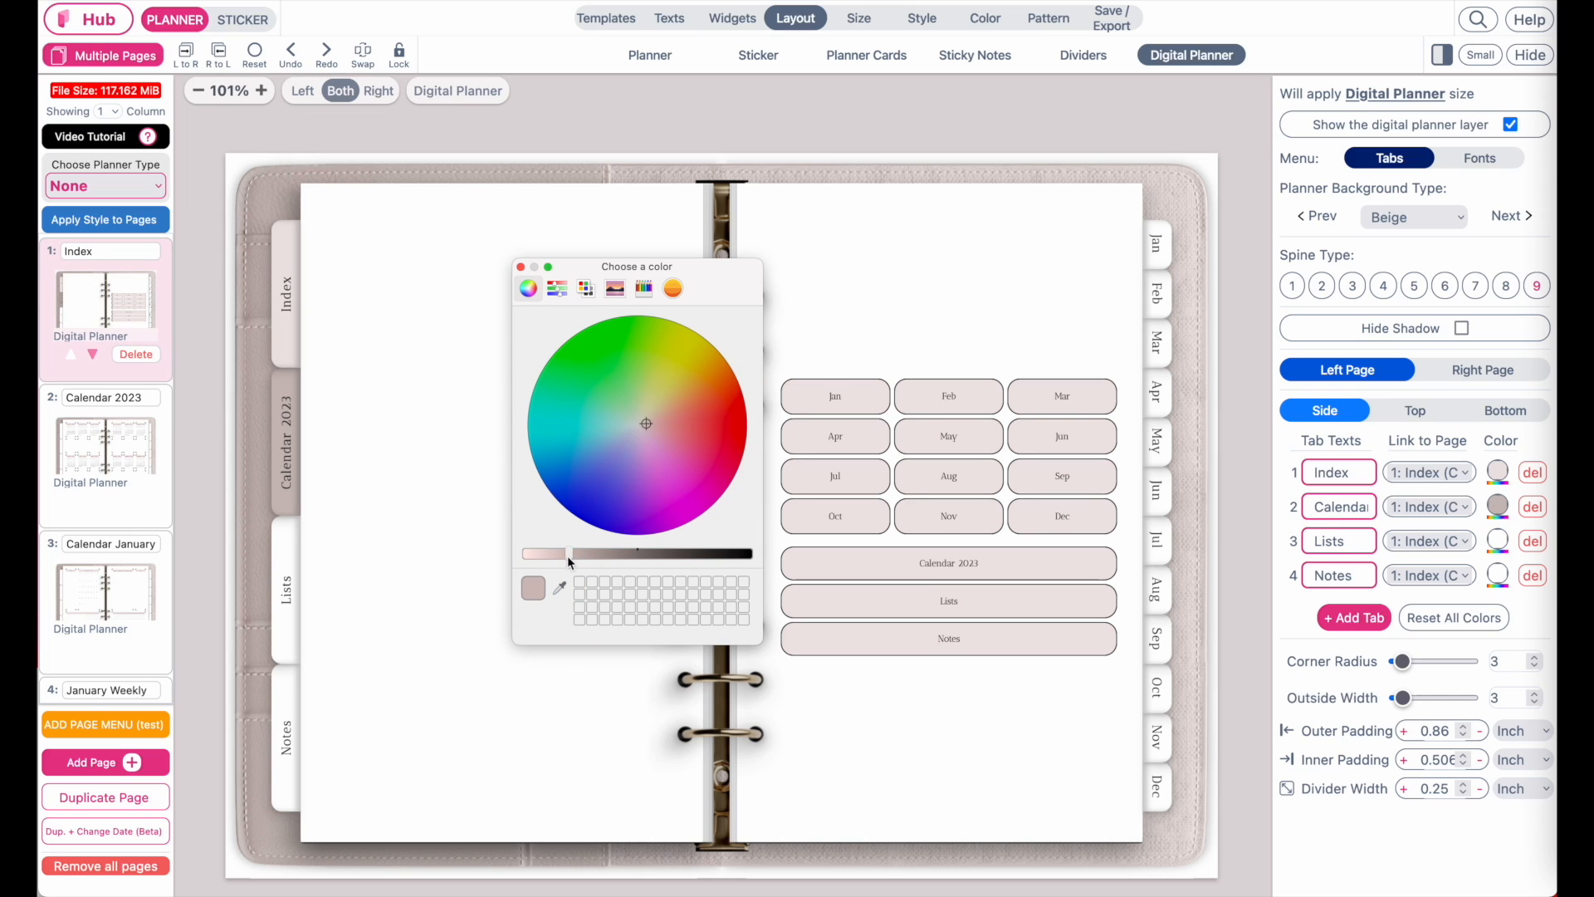
pyautogui.click(522, 268)
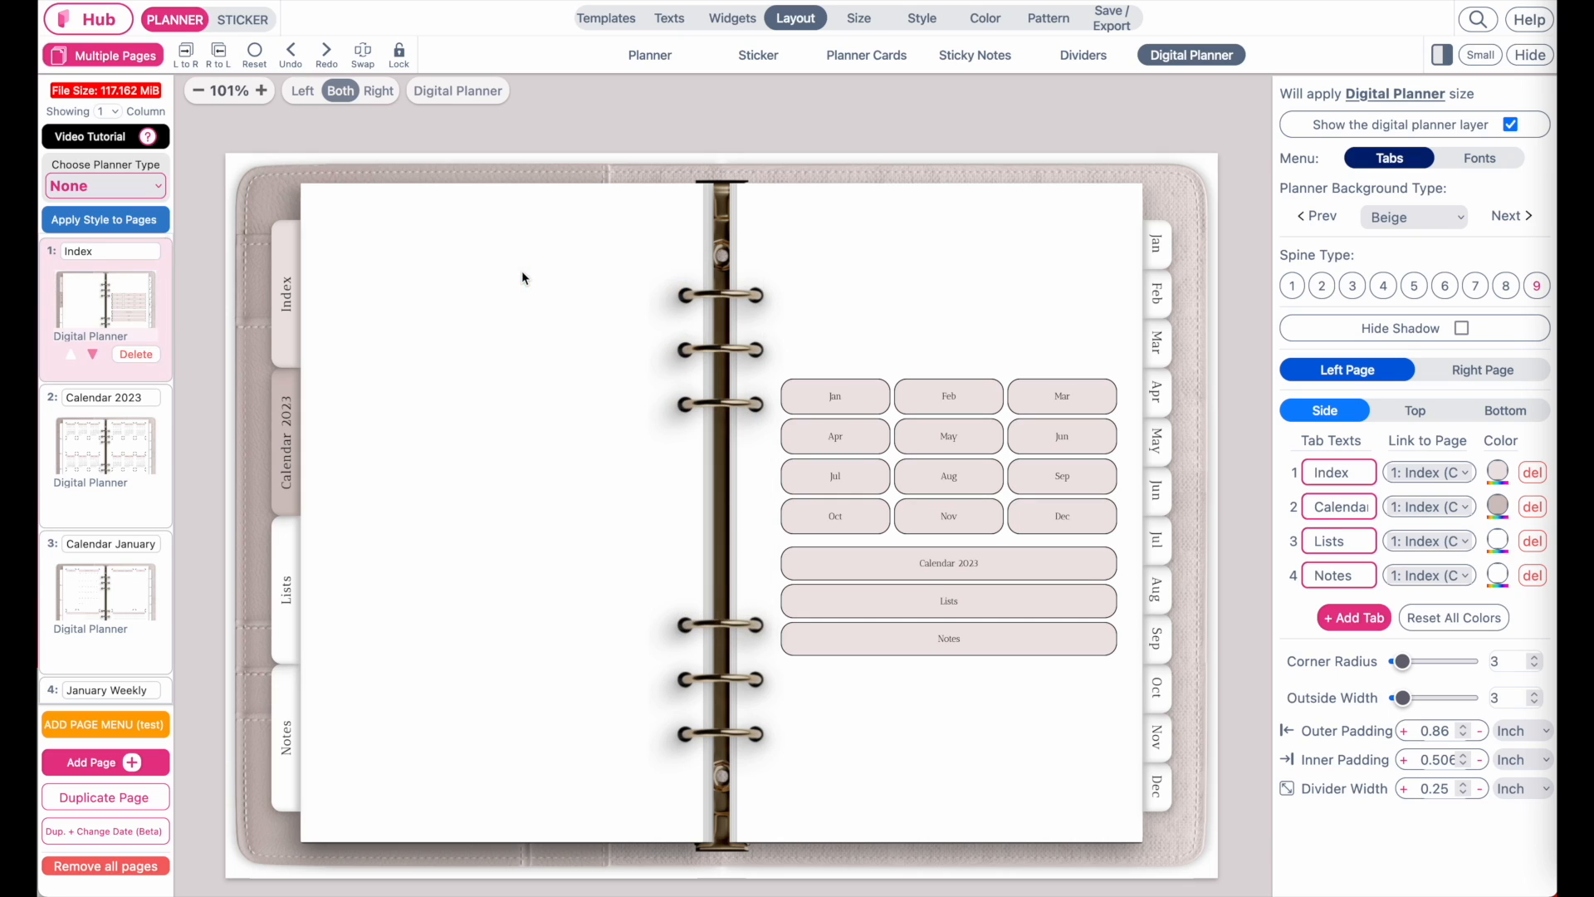
# Step: Color the left page's Lists and Notes side tabs by sampling the taupe of the tab above each one
pyautogui.click(1499, 541)
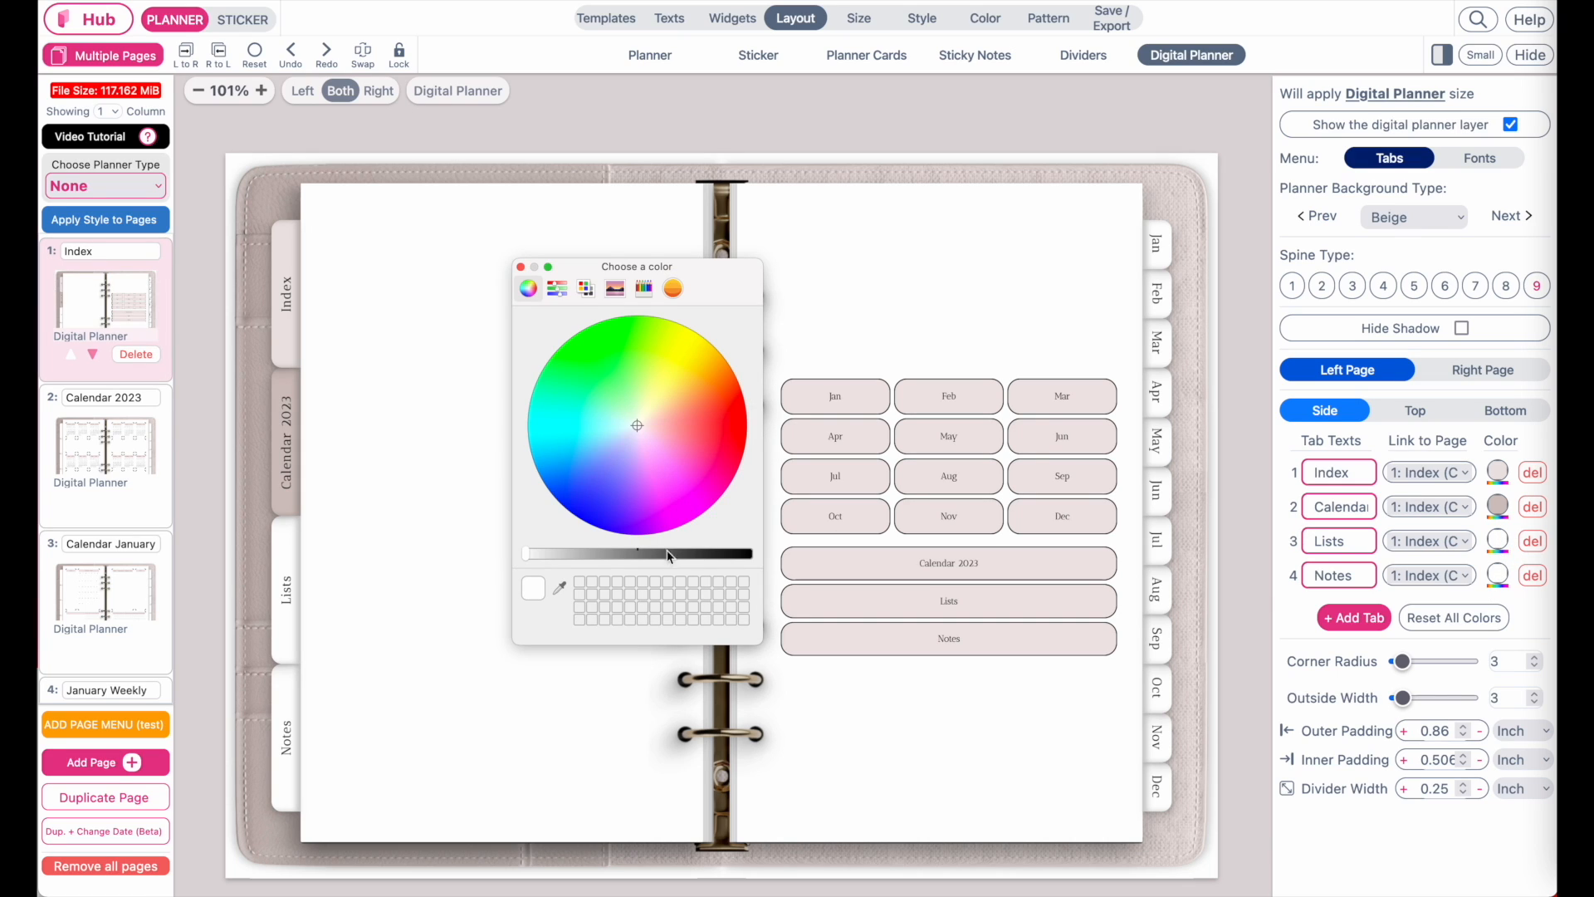
pyautogui.click(559, 588)
pyautogui.click(282, 500)
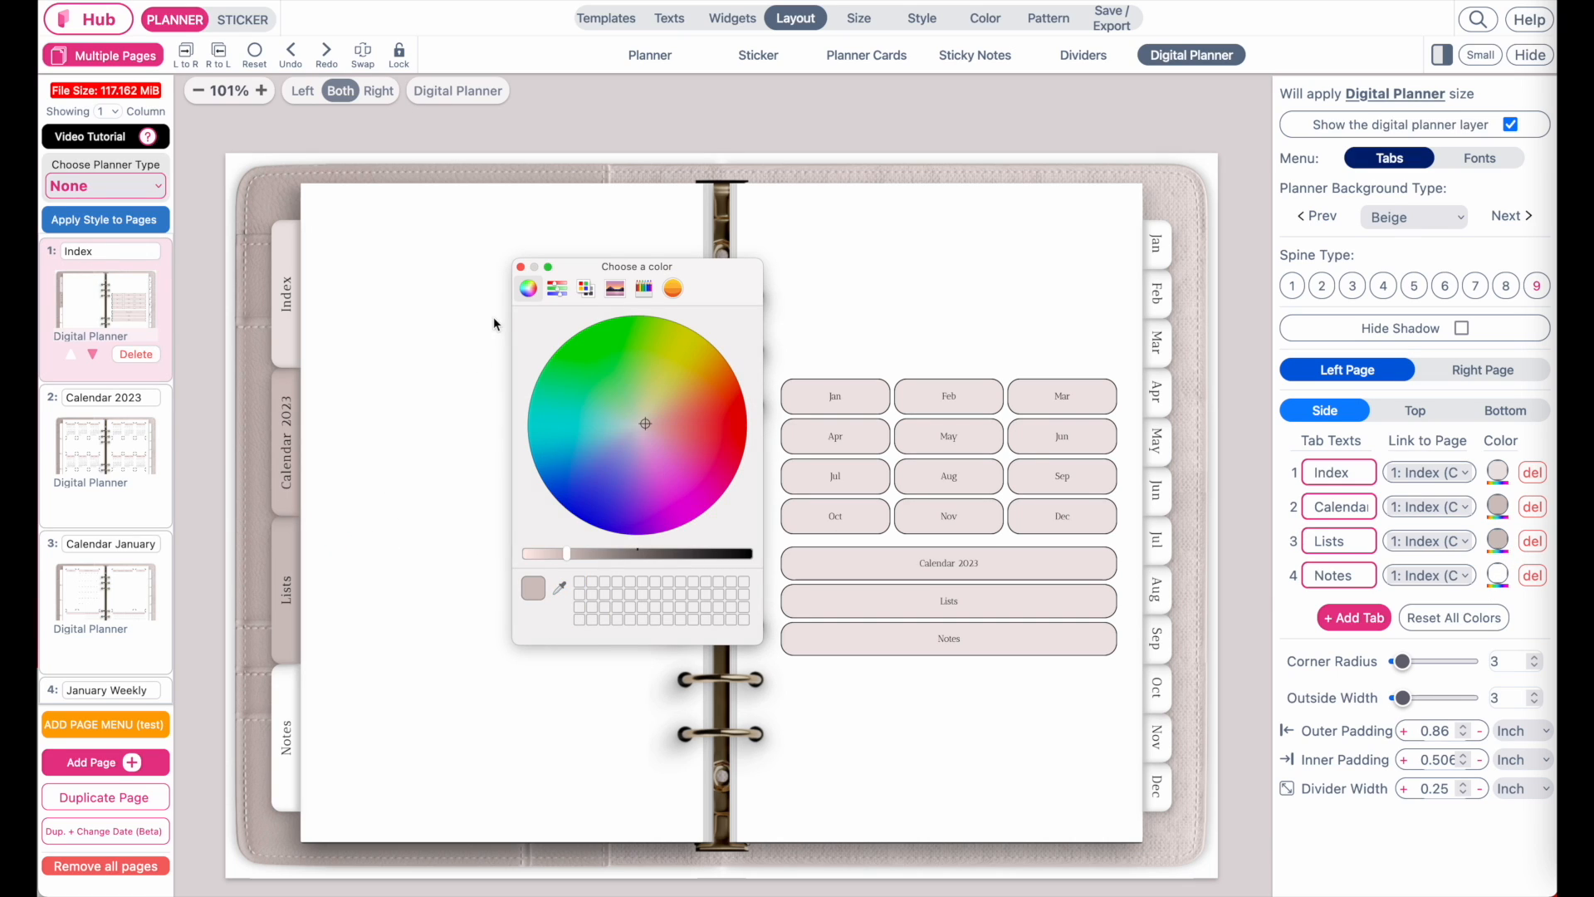
pyautogui.click(521, 267)
pyautogui.click(1492, 579)
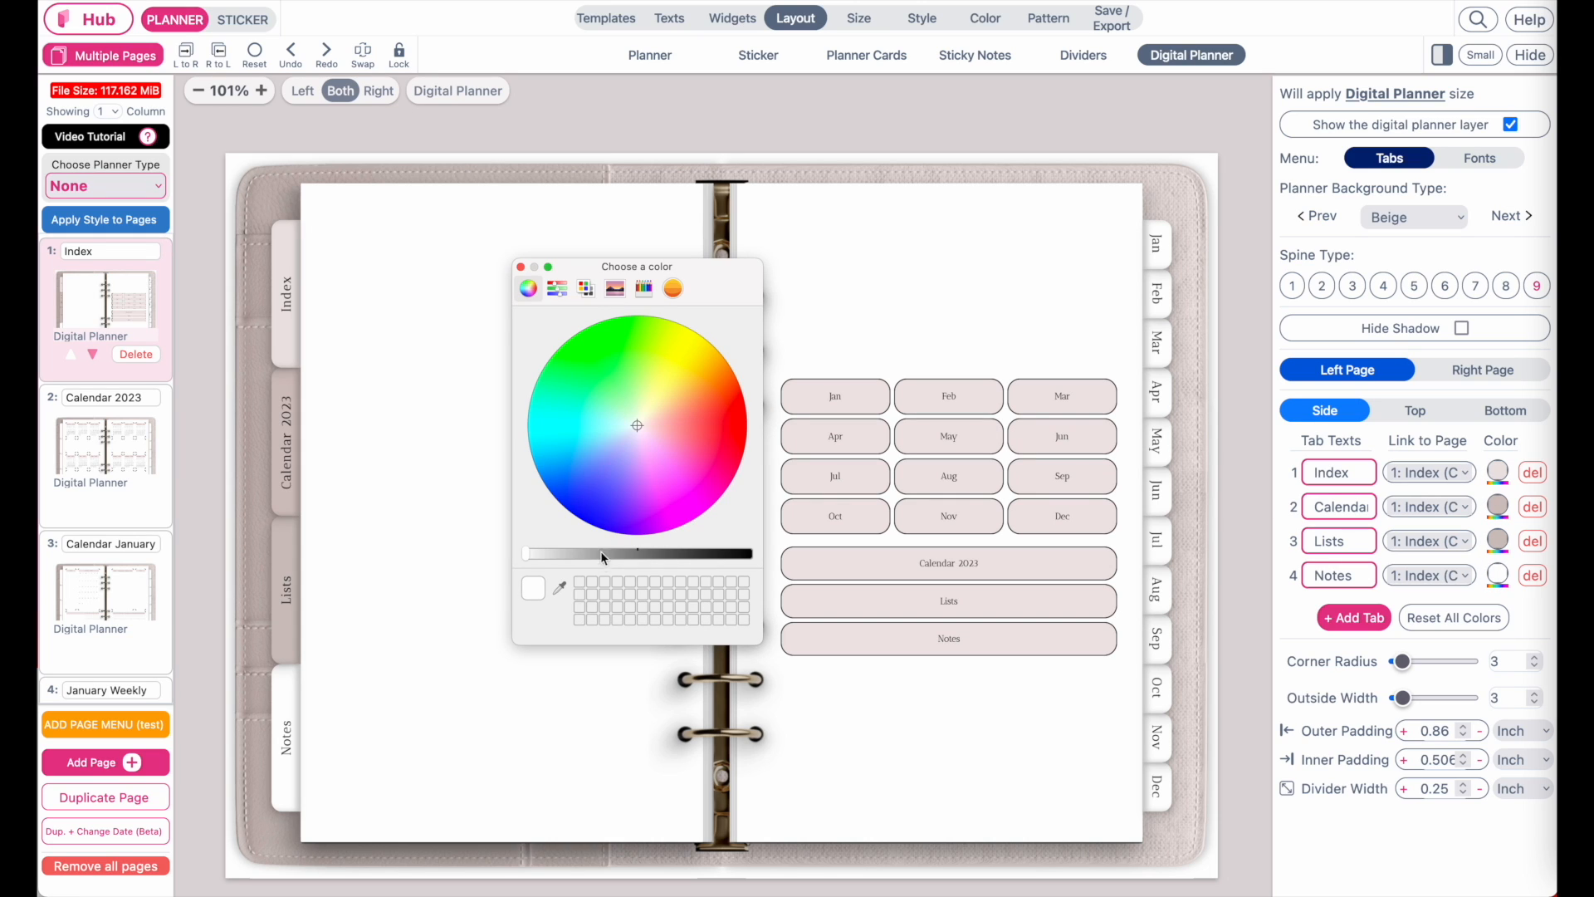
pyautogui.click(560, 586)
pyautogui.click(292, 633)
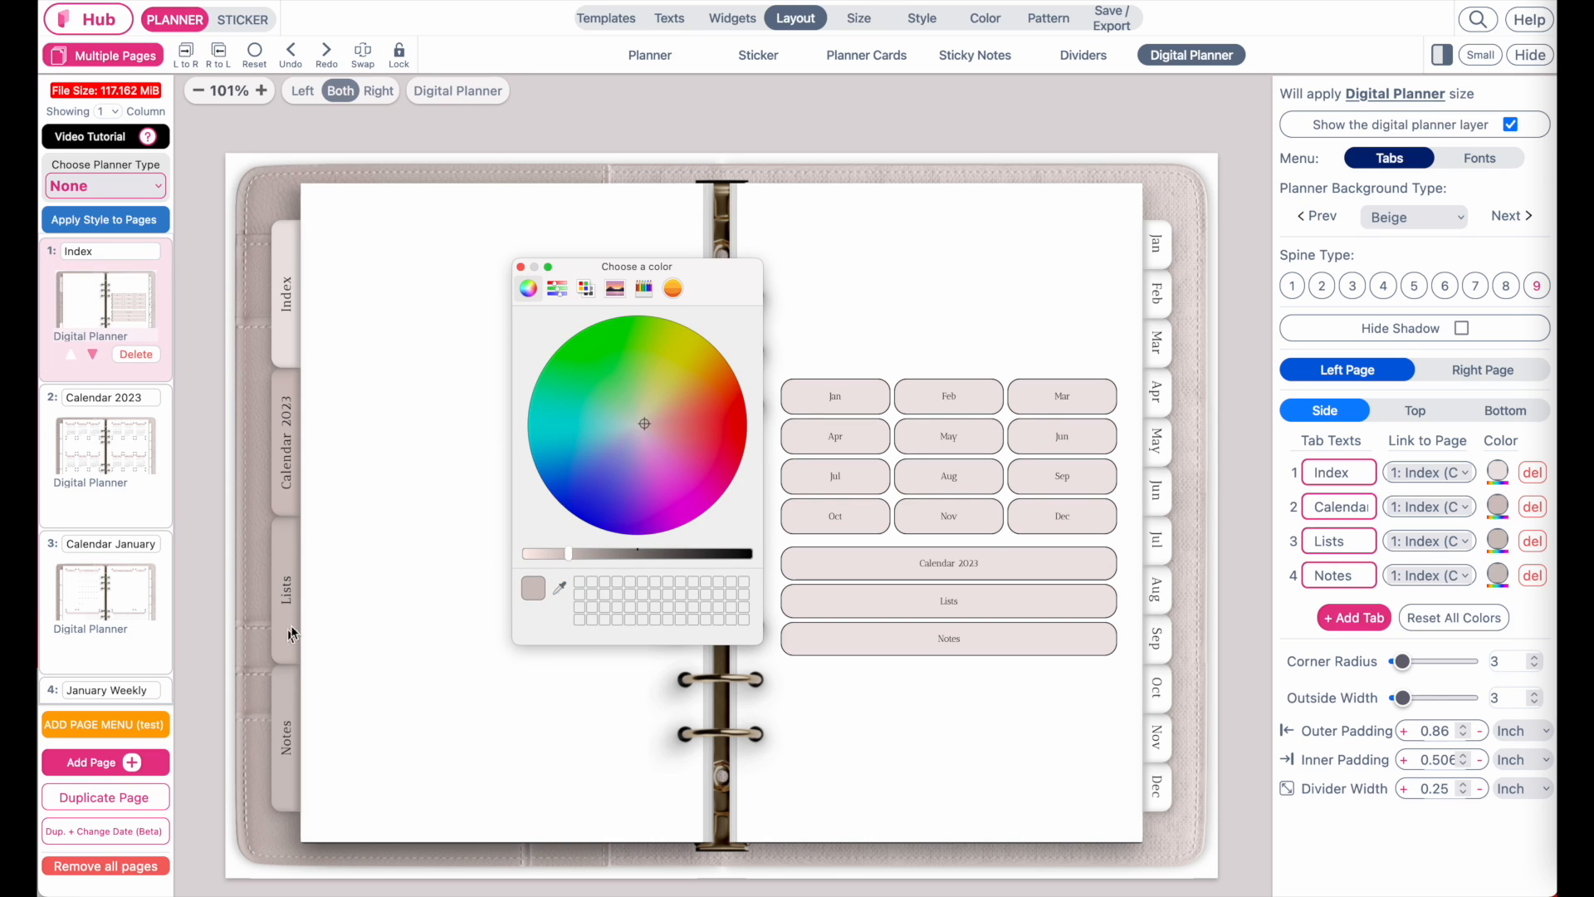
pyautogui.click(520, 267)
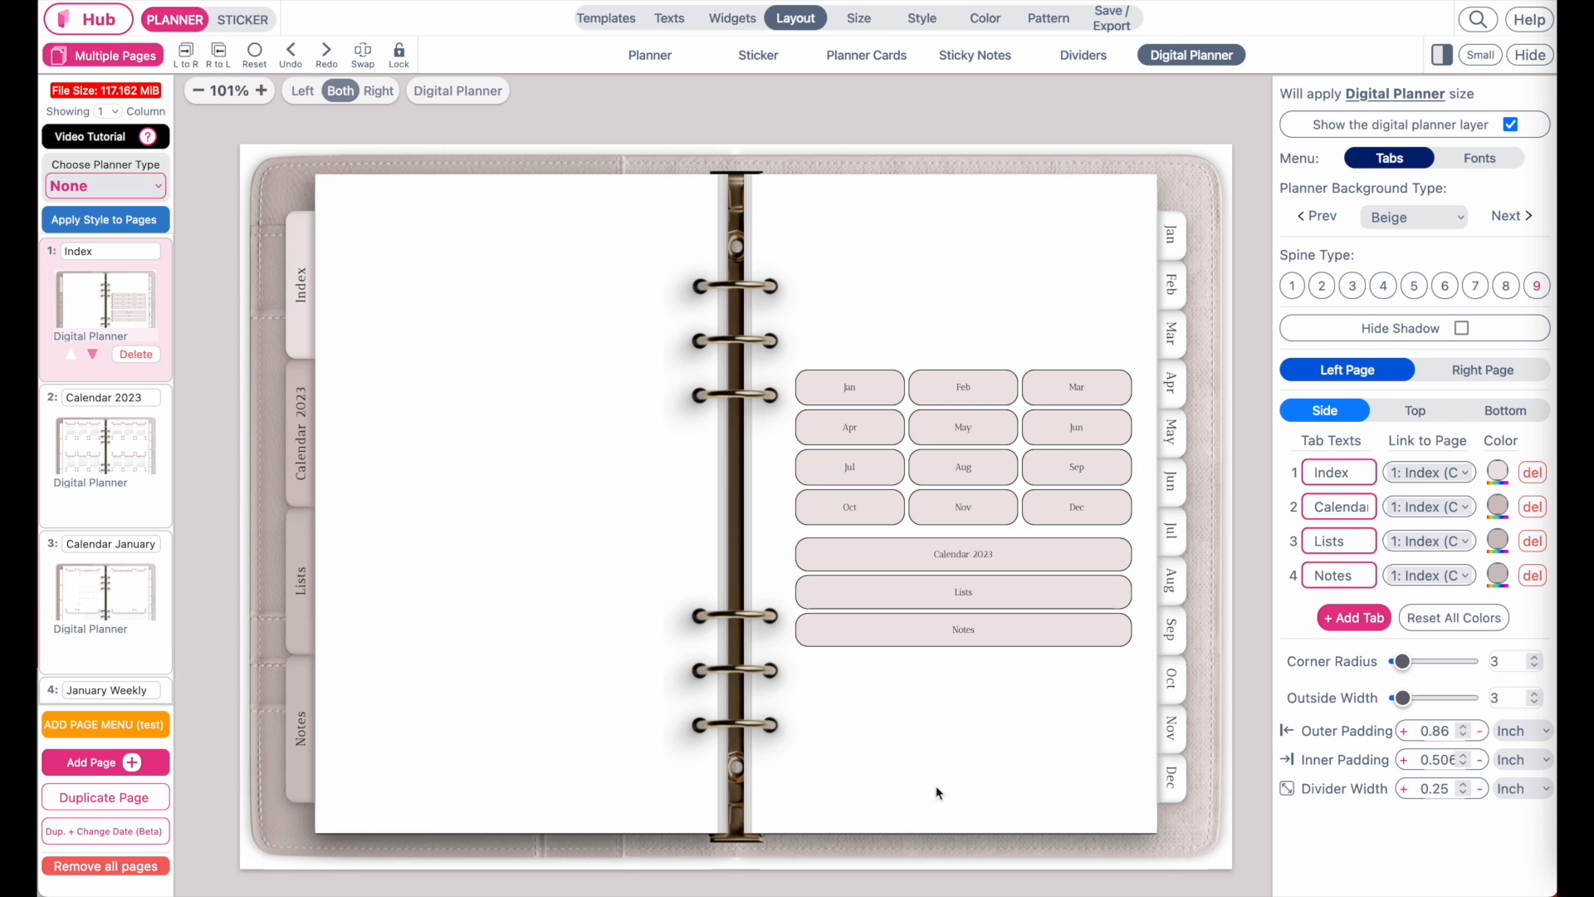
# Step: Link the left page's Index side tab to page 1: Index (Current)
pyautogui.click(1417, 474)
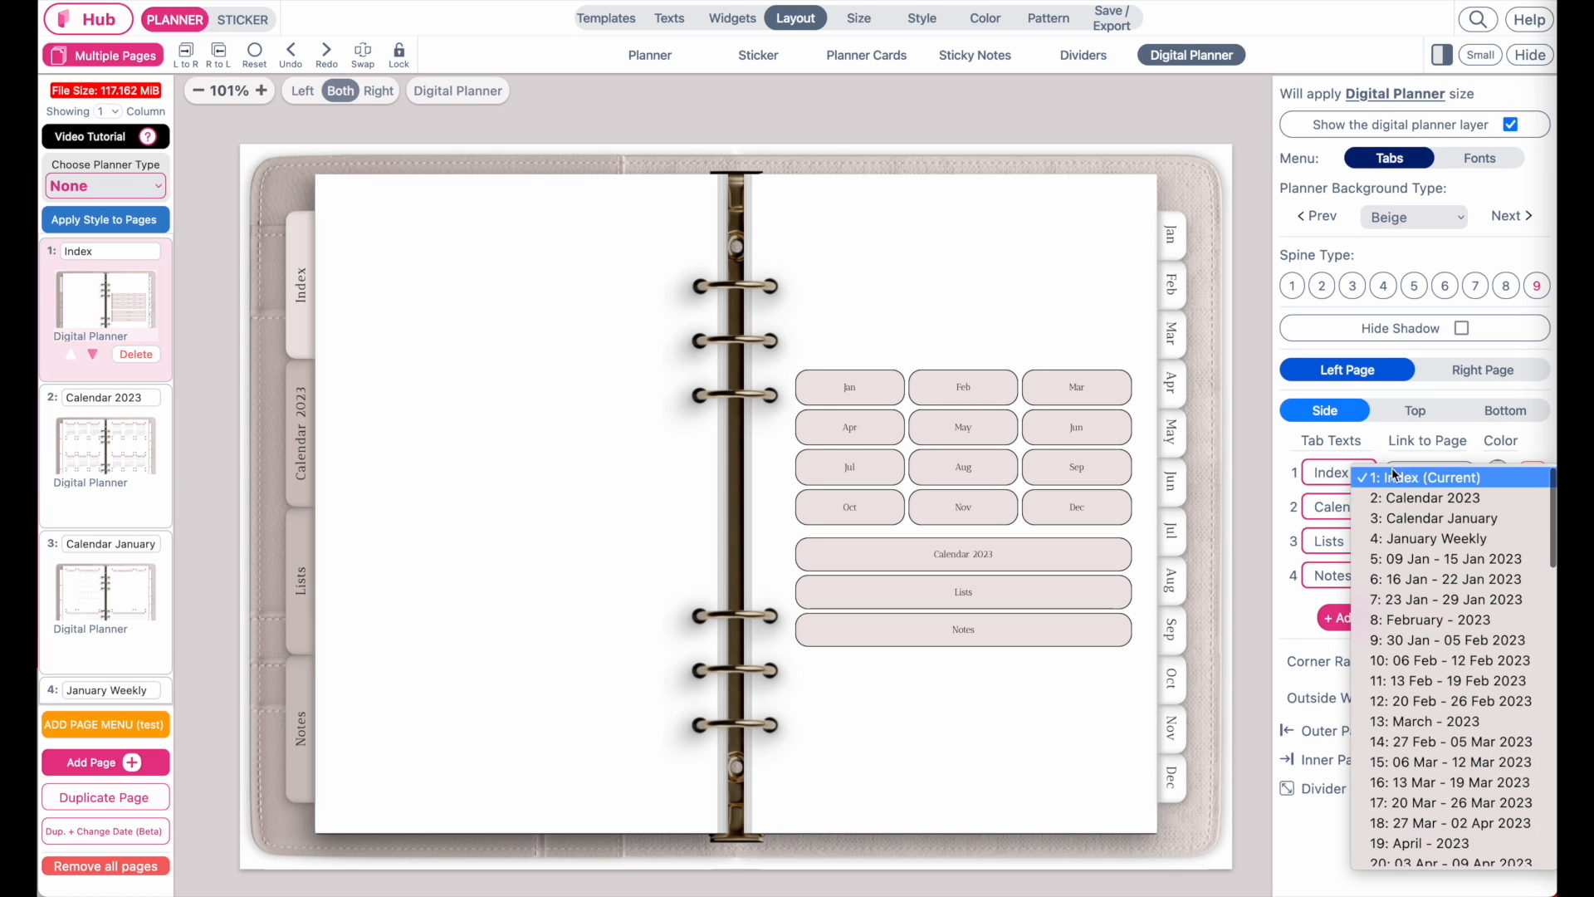
pyautogui.click(1337, 459)
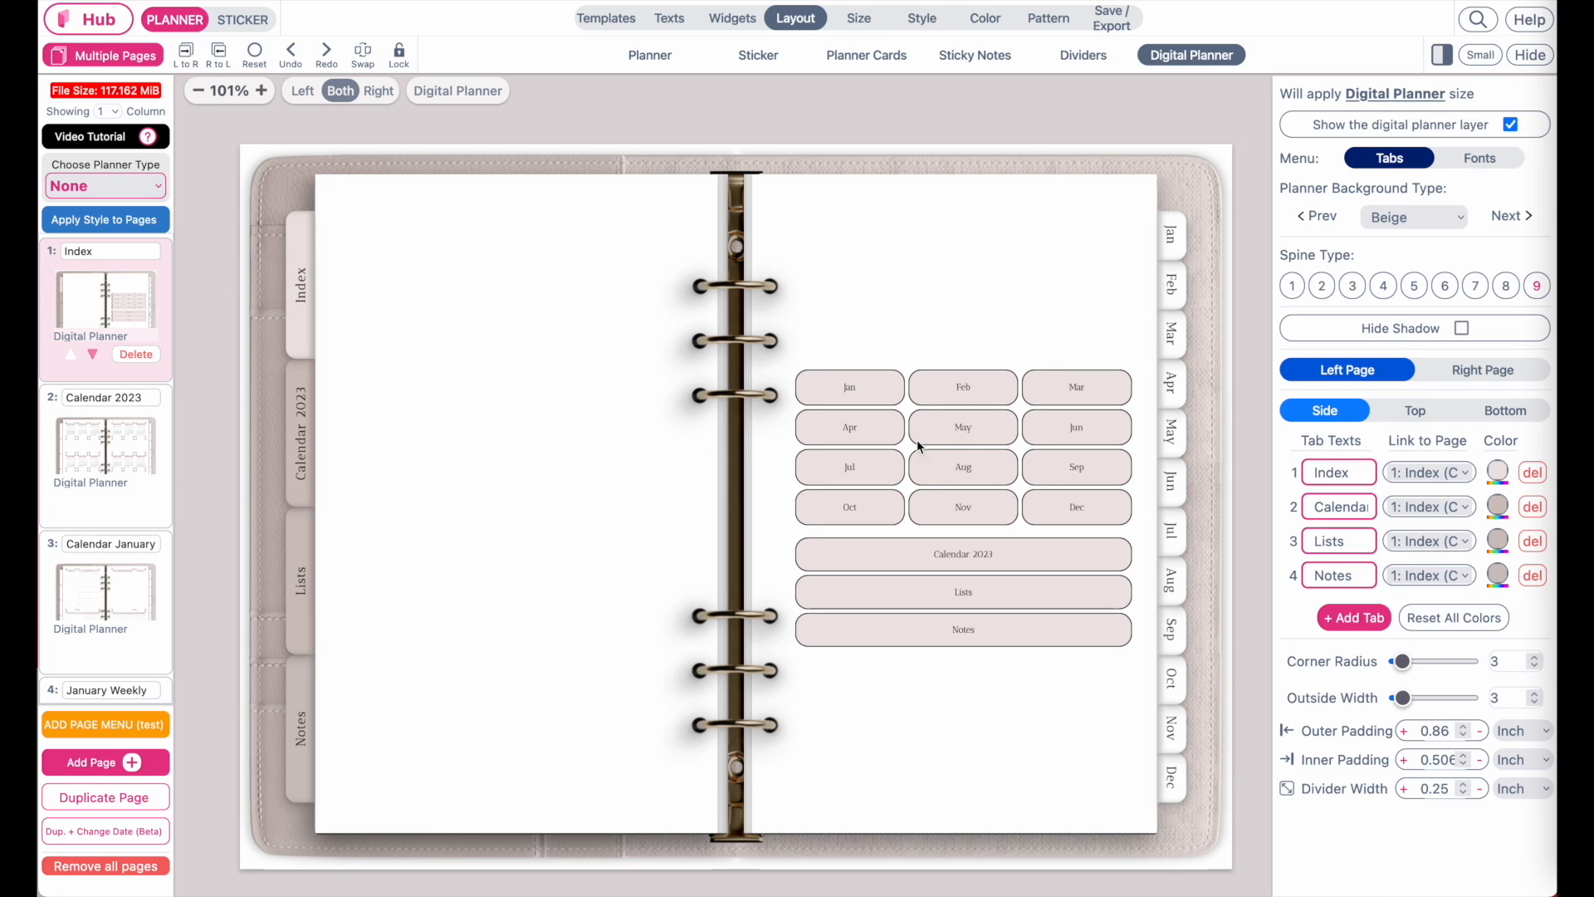
pyautogui.scroll(1, 606, 540)
pyautogui.scroll(-1, 606, 540)
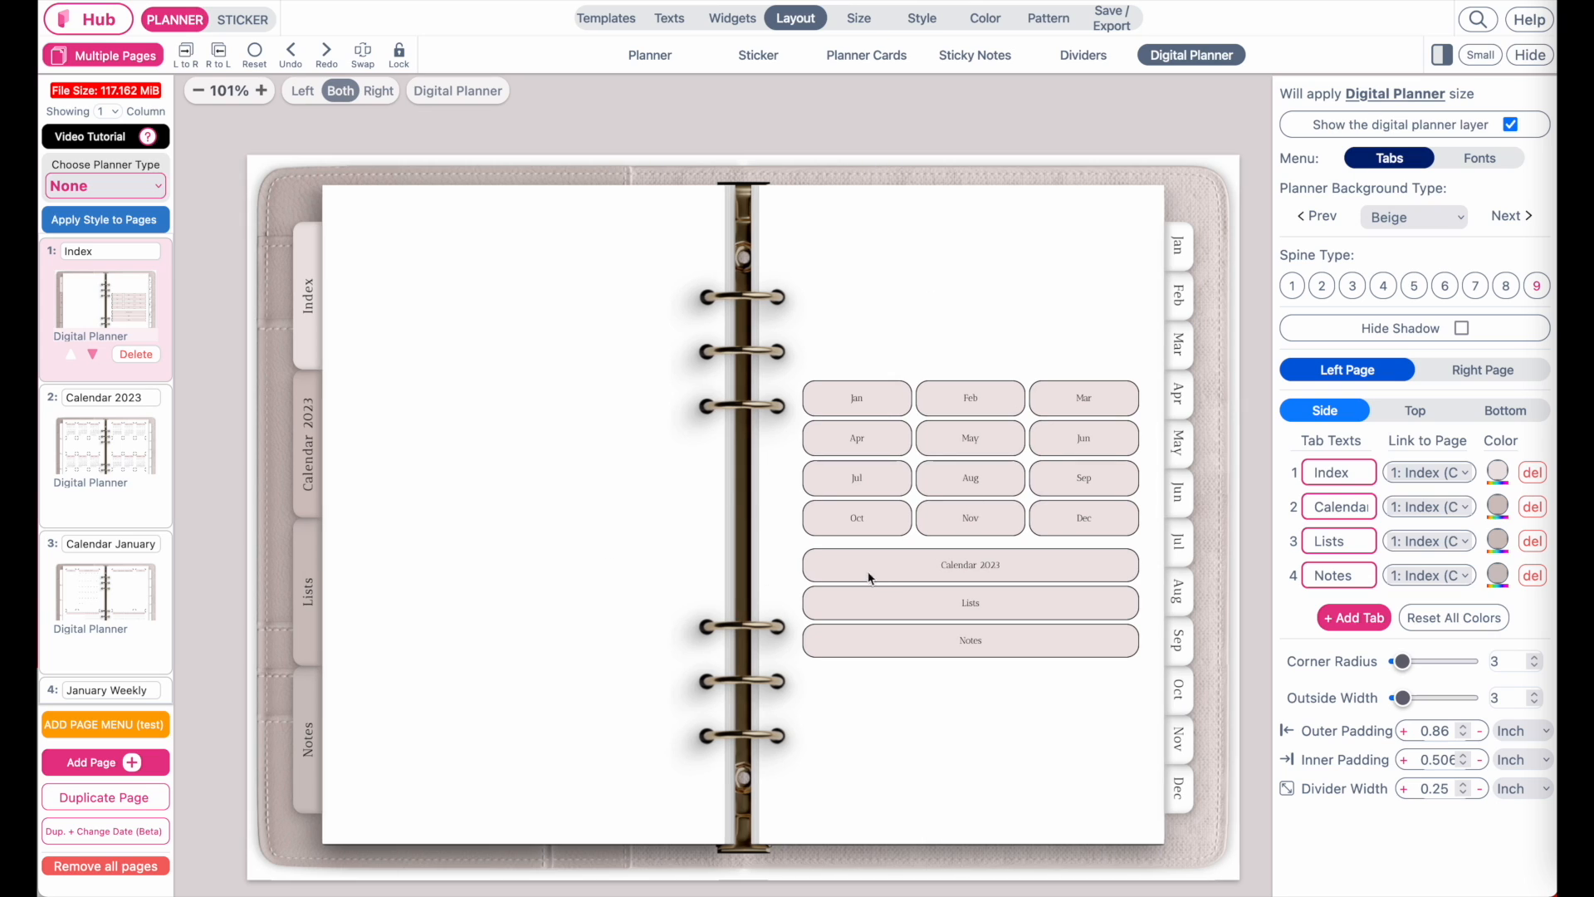
pyautogui.click(1448, 481)
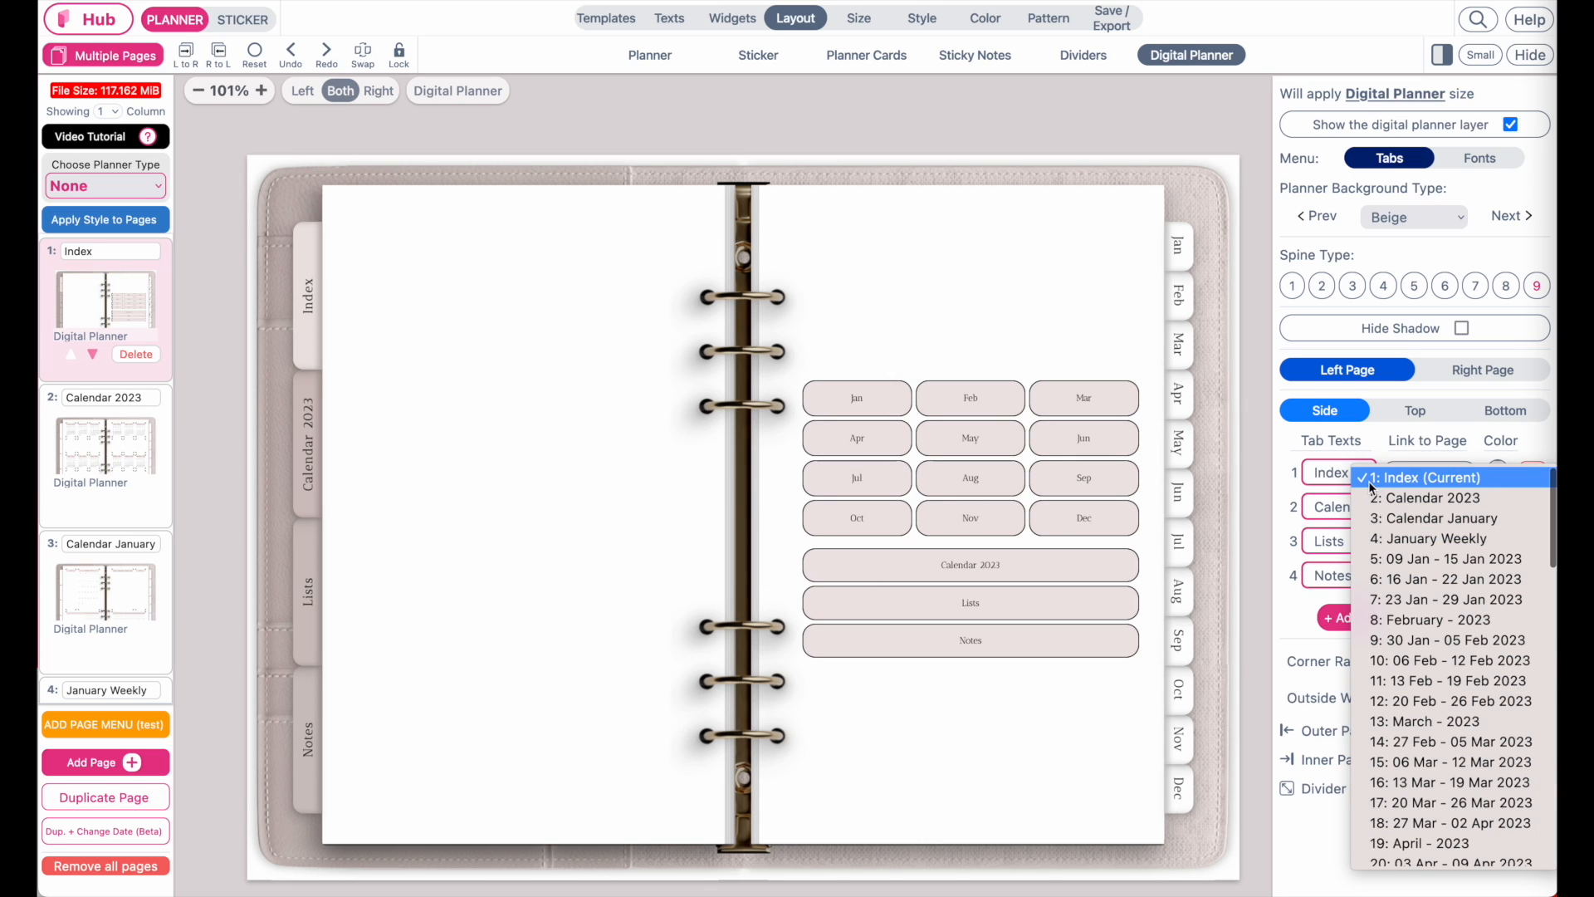
pyautogui.click(1454, 480)
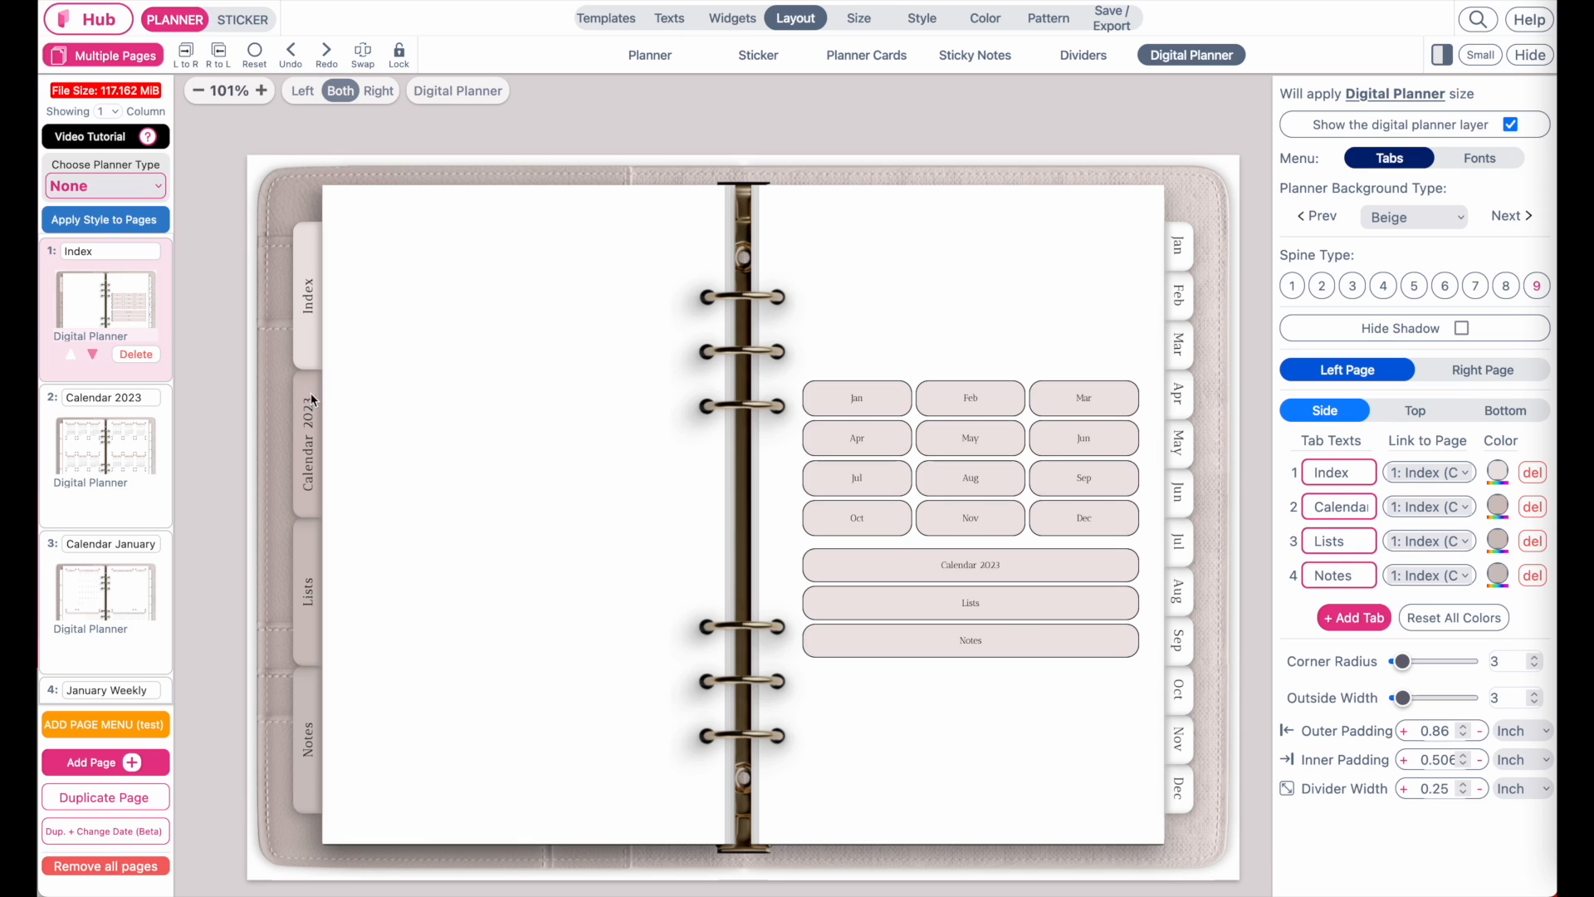
# Step: Check the Calendar 2023 page, return to the Index page and link its Calendar 2023 side tab to page 2: Calendar 2023
pyautogui.scroll(5, 311, 475)
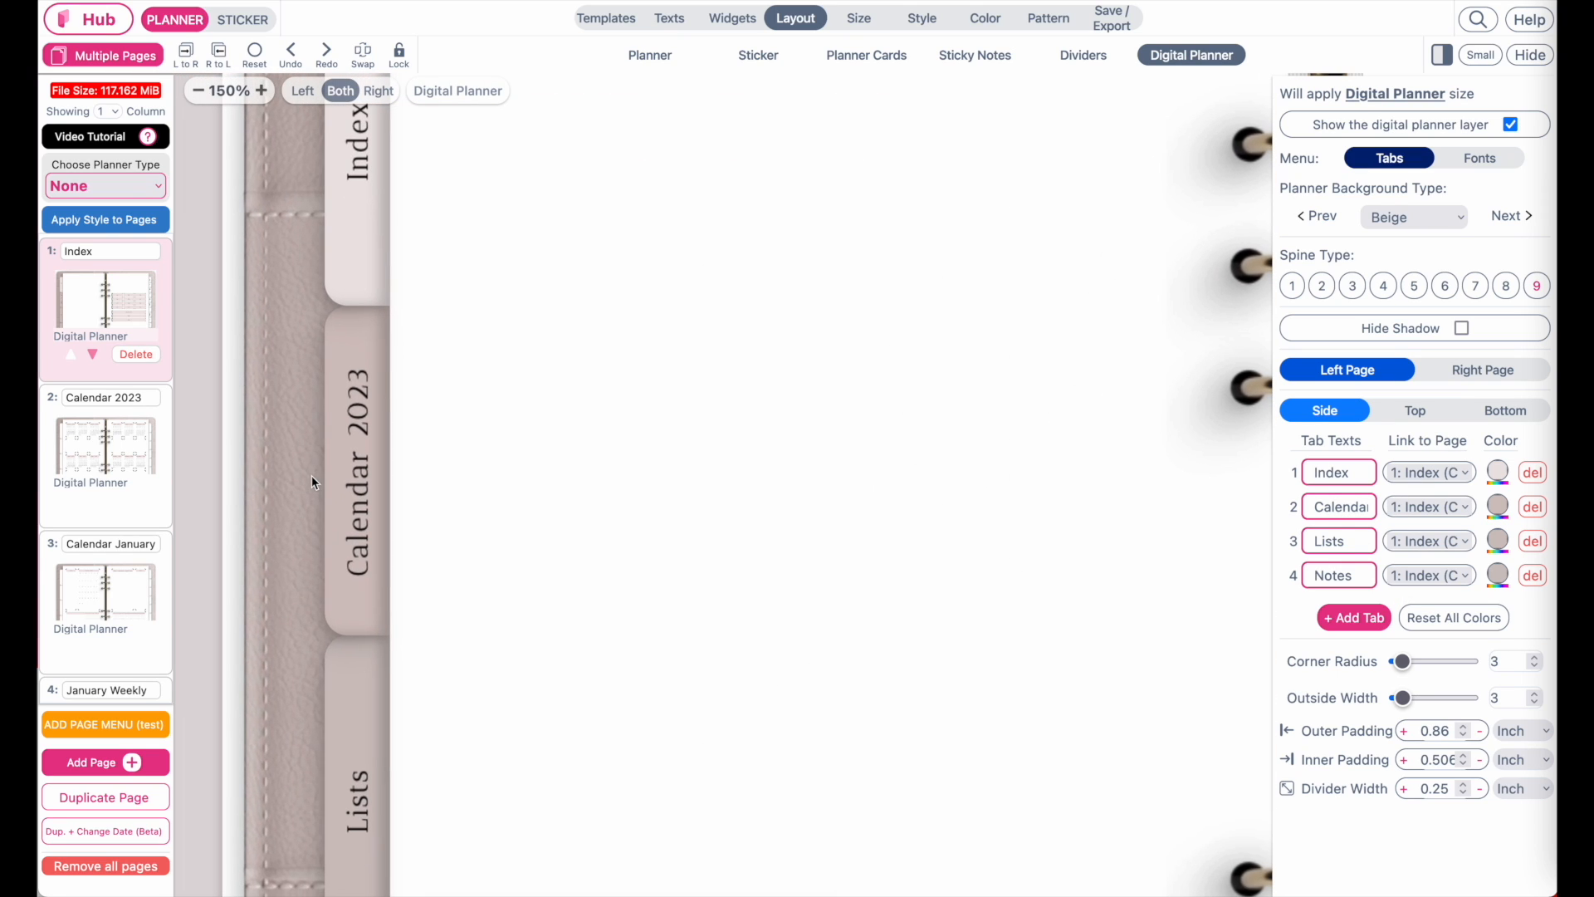
pyautogui.scroll(-5, 362, 435)
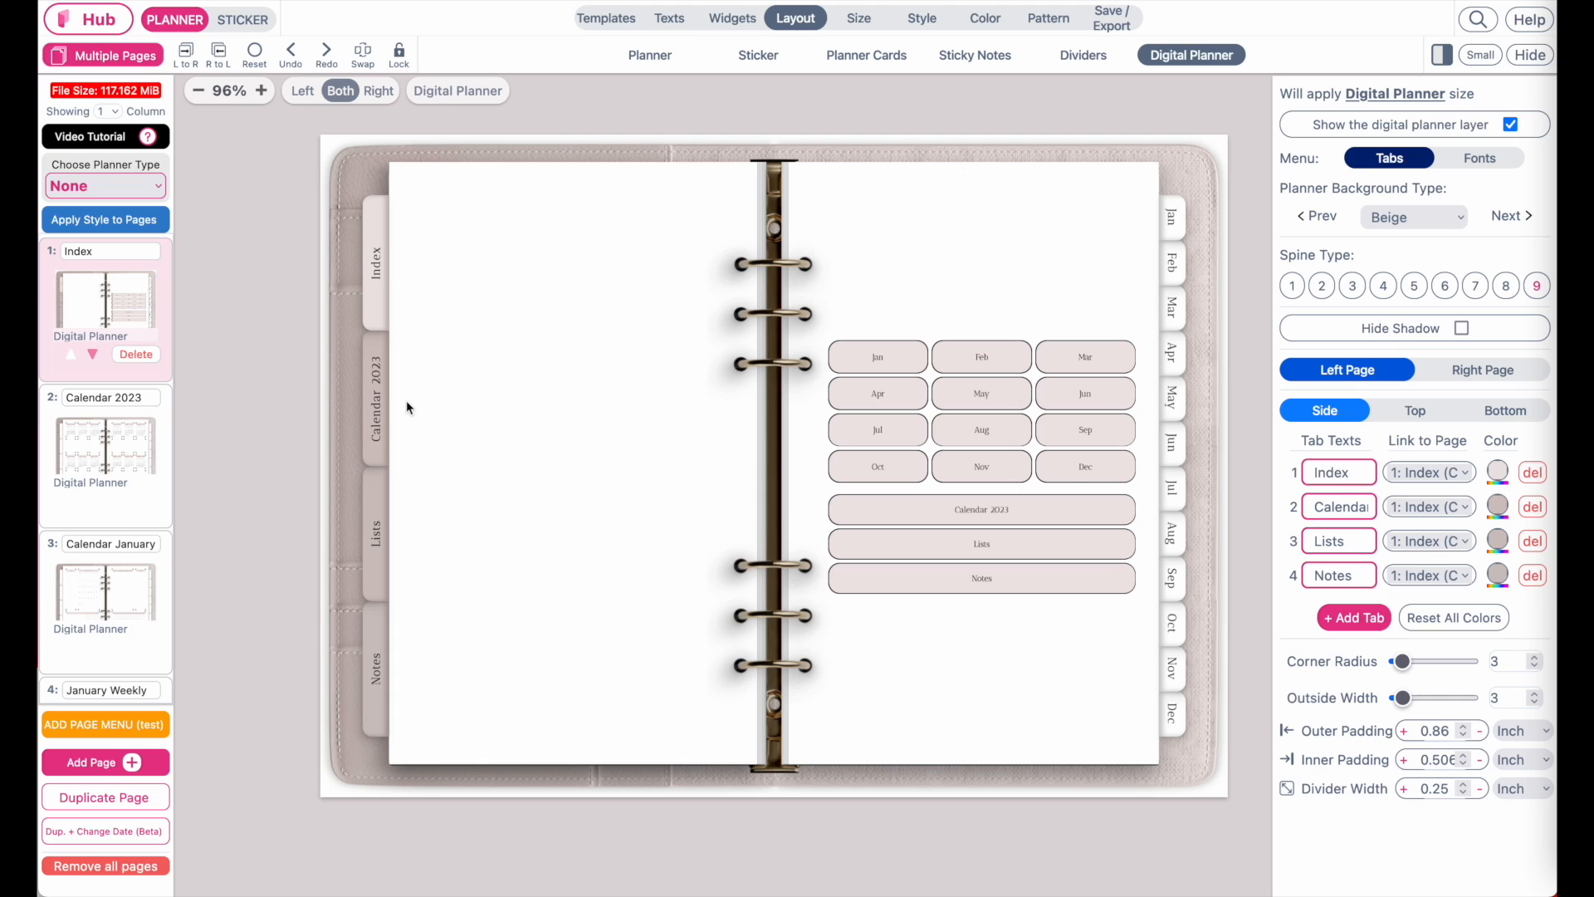
pyautogui.click(117, 449)
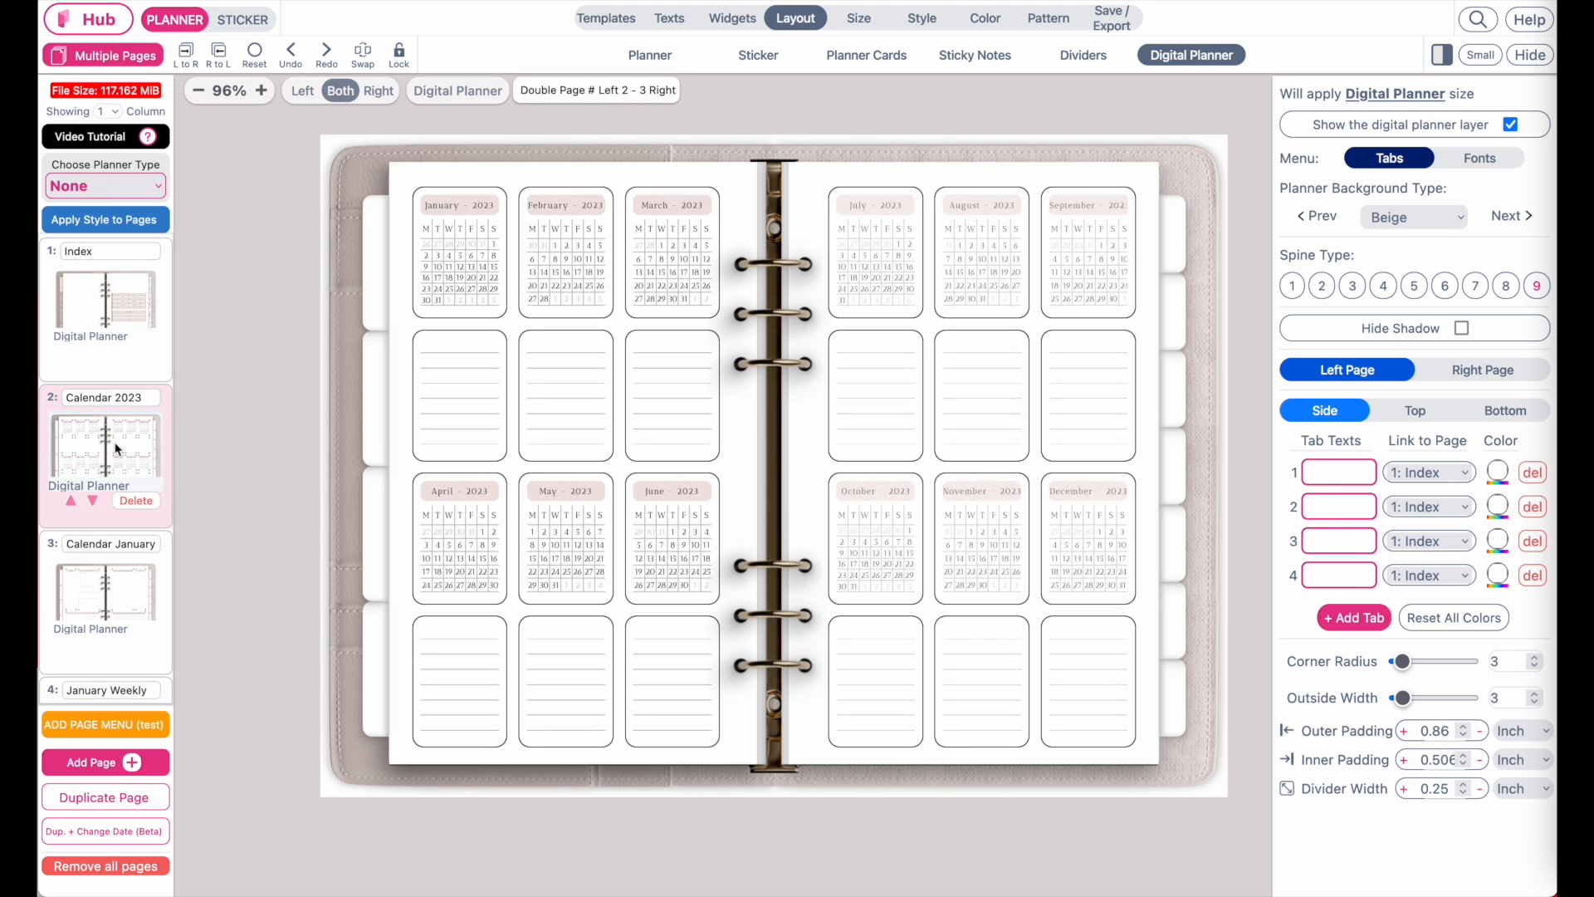
pyautogui.click(98, 316)
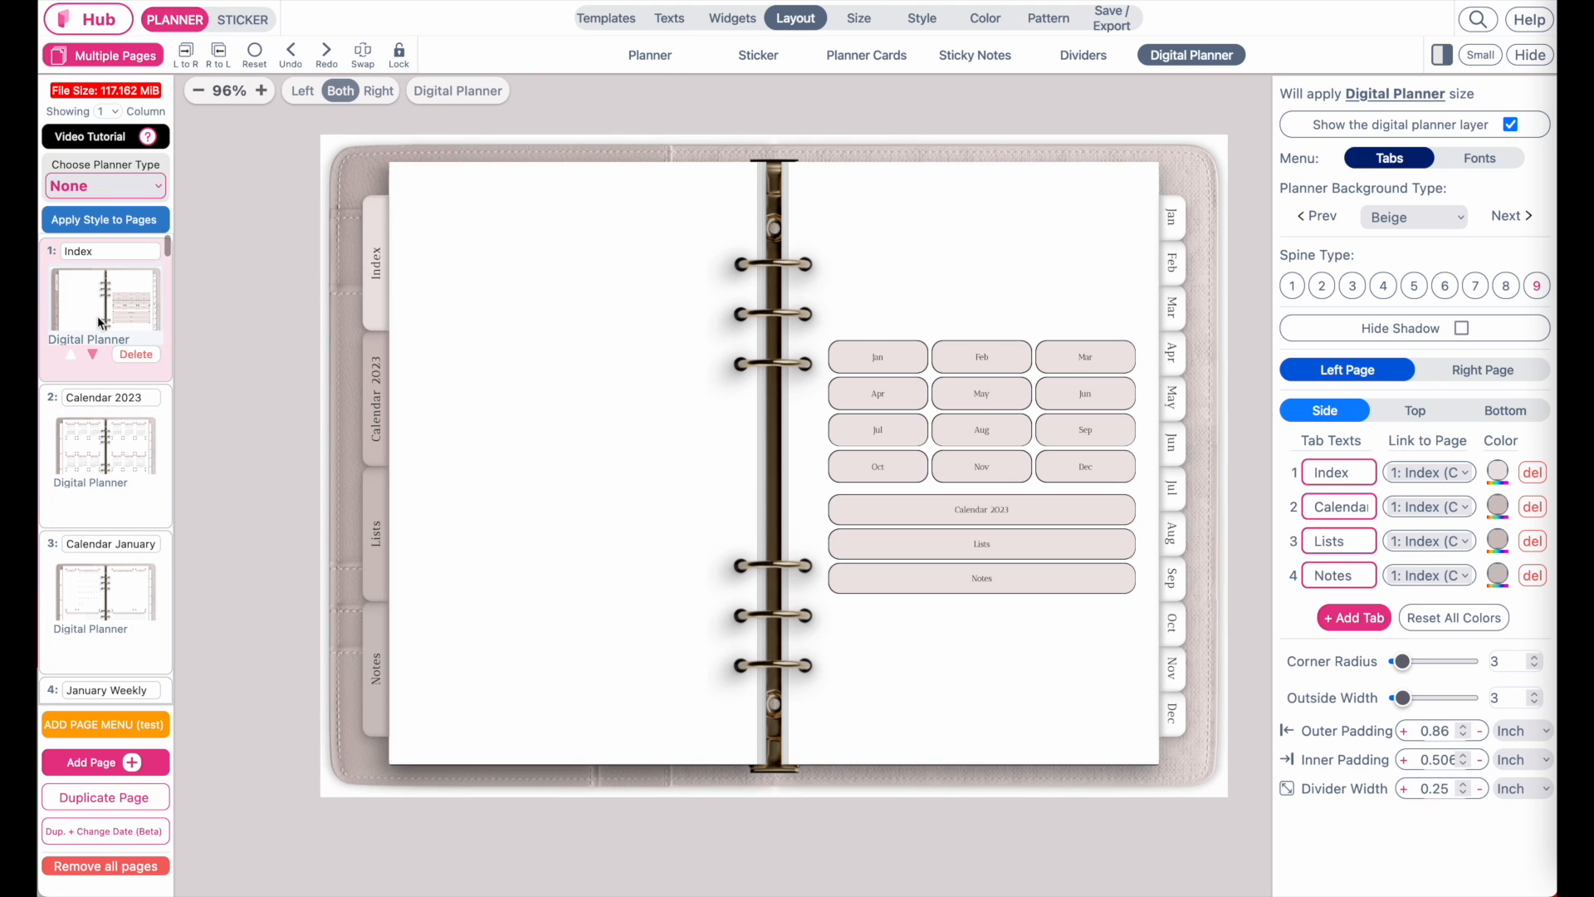
pyautogui.click(1439, 507)
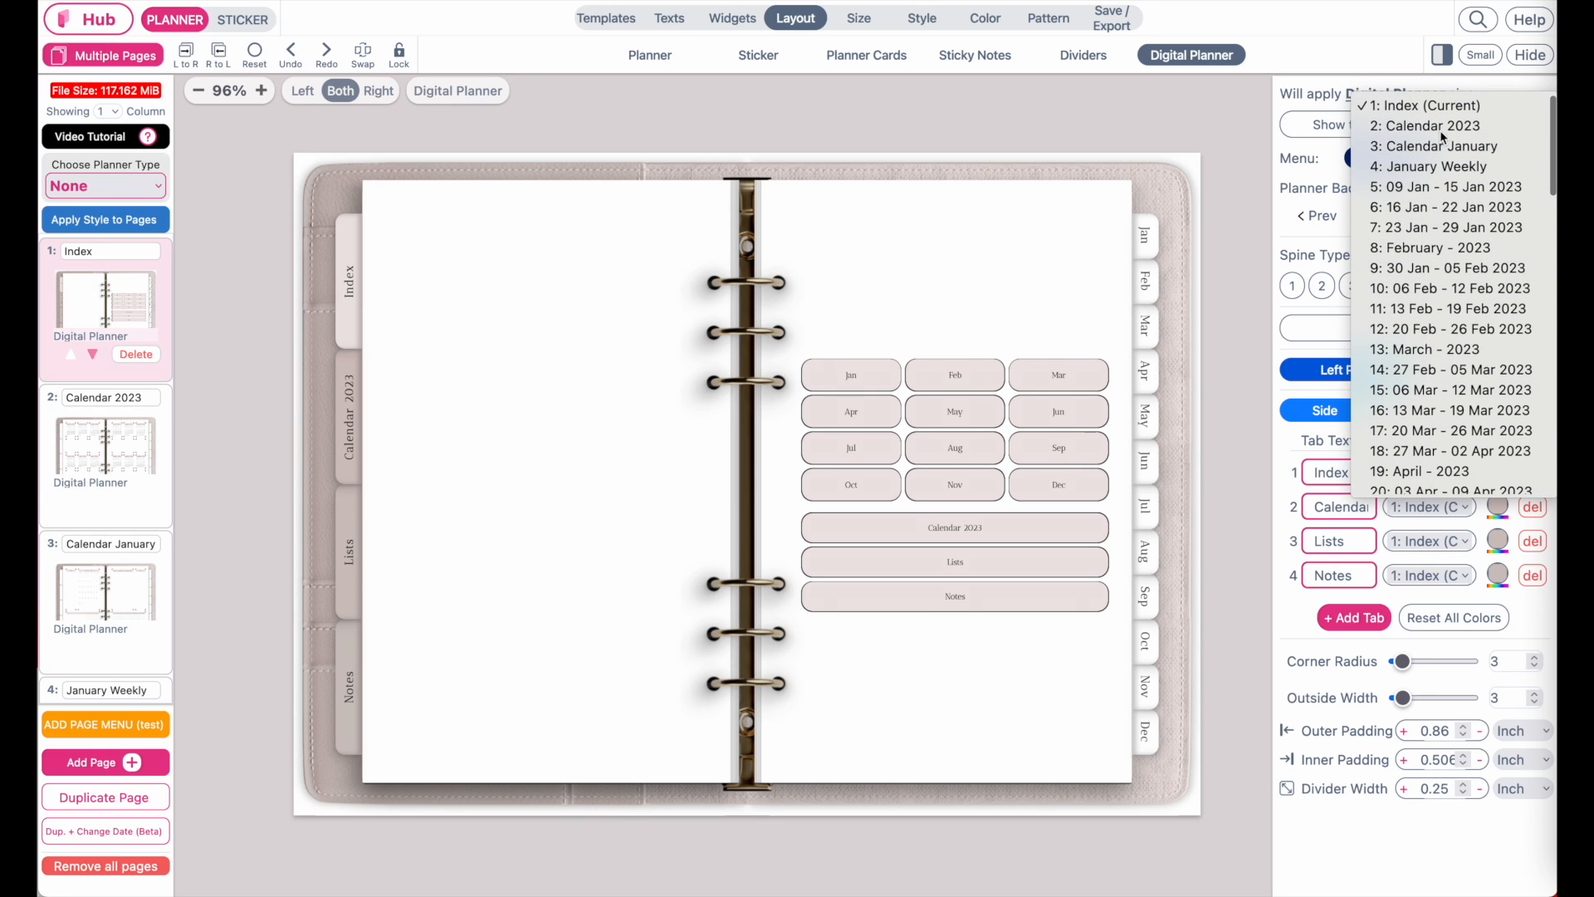
pyautogui.click(1412, 127)
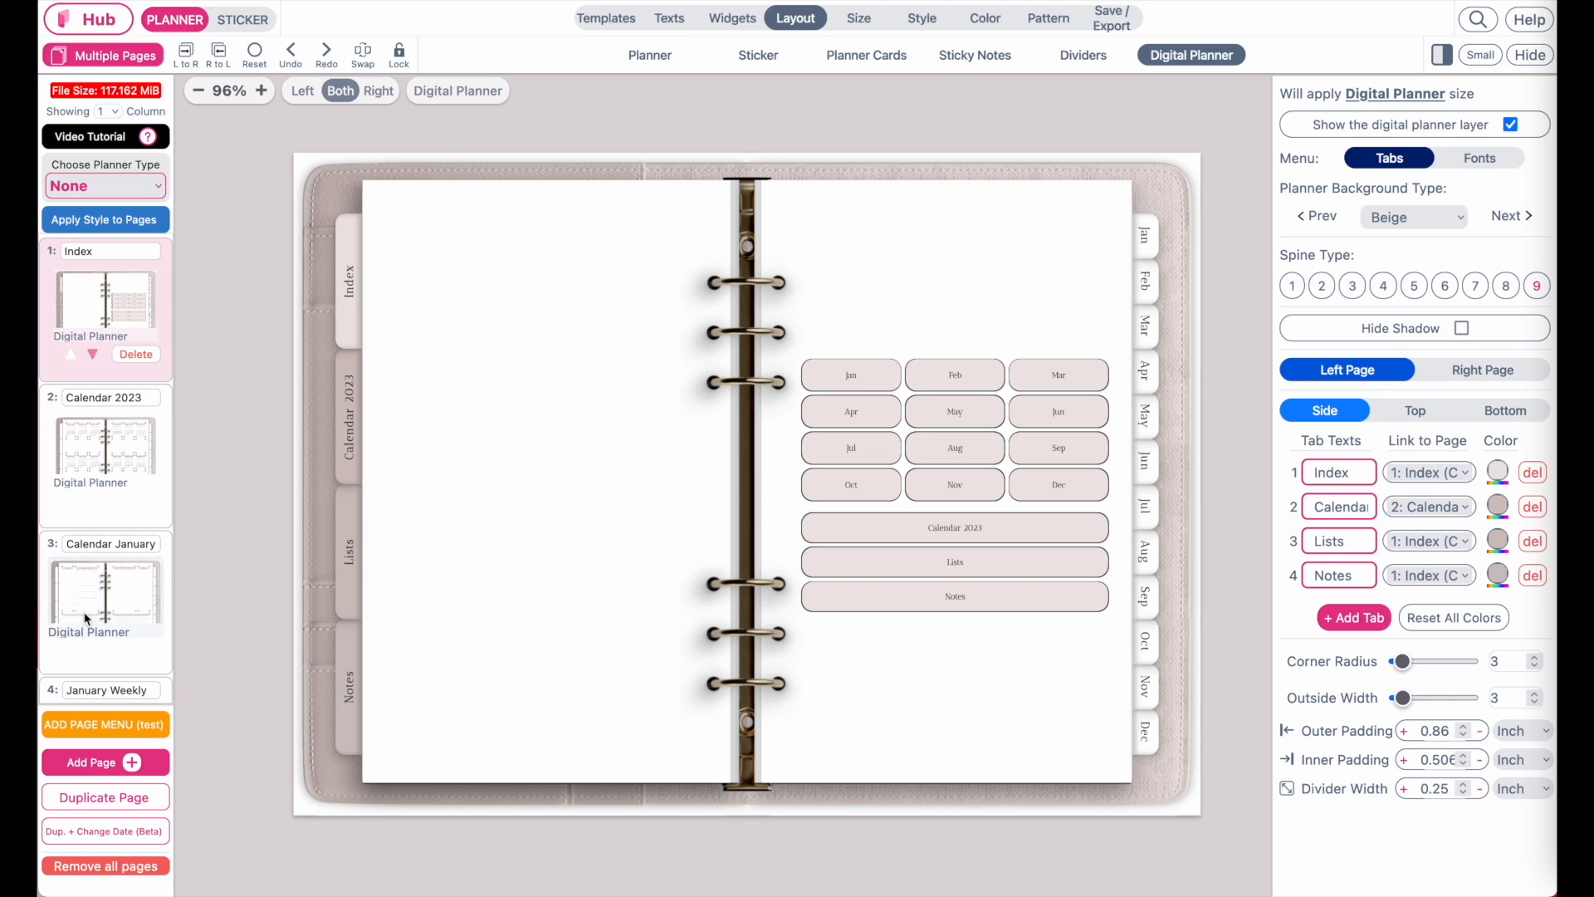
# Step: Link the left page's Lists side tab to page 67: To do List and the Notes side tab to page 70: Notes
pyautogui.scroll(-20, 86, 615)
pyautogui.scroll(15, 87, 619)
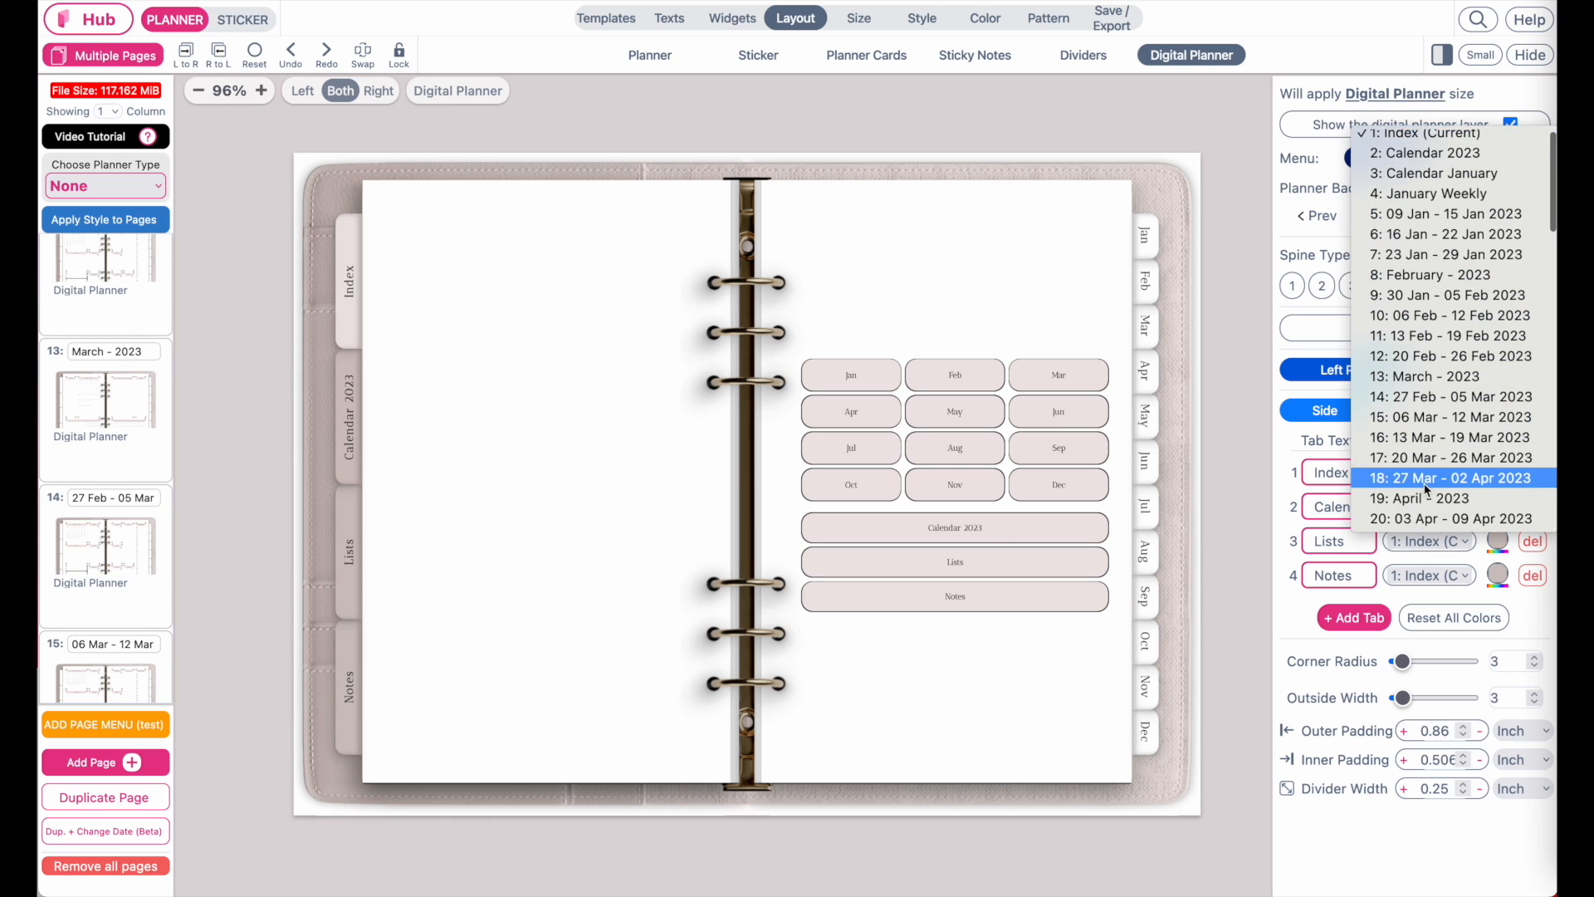
pyautogui.scroll(-12, 1427, 490)
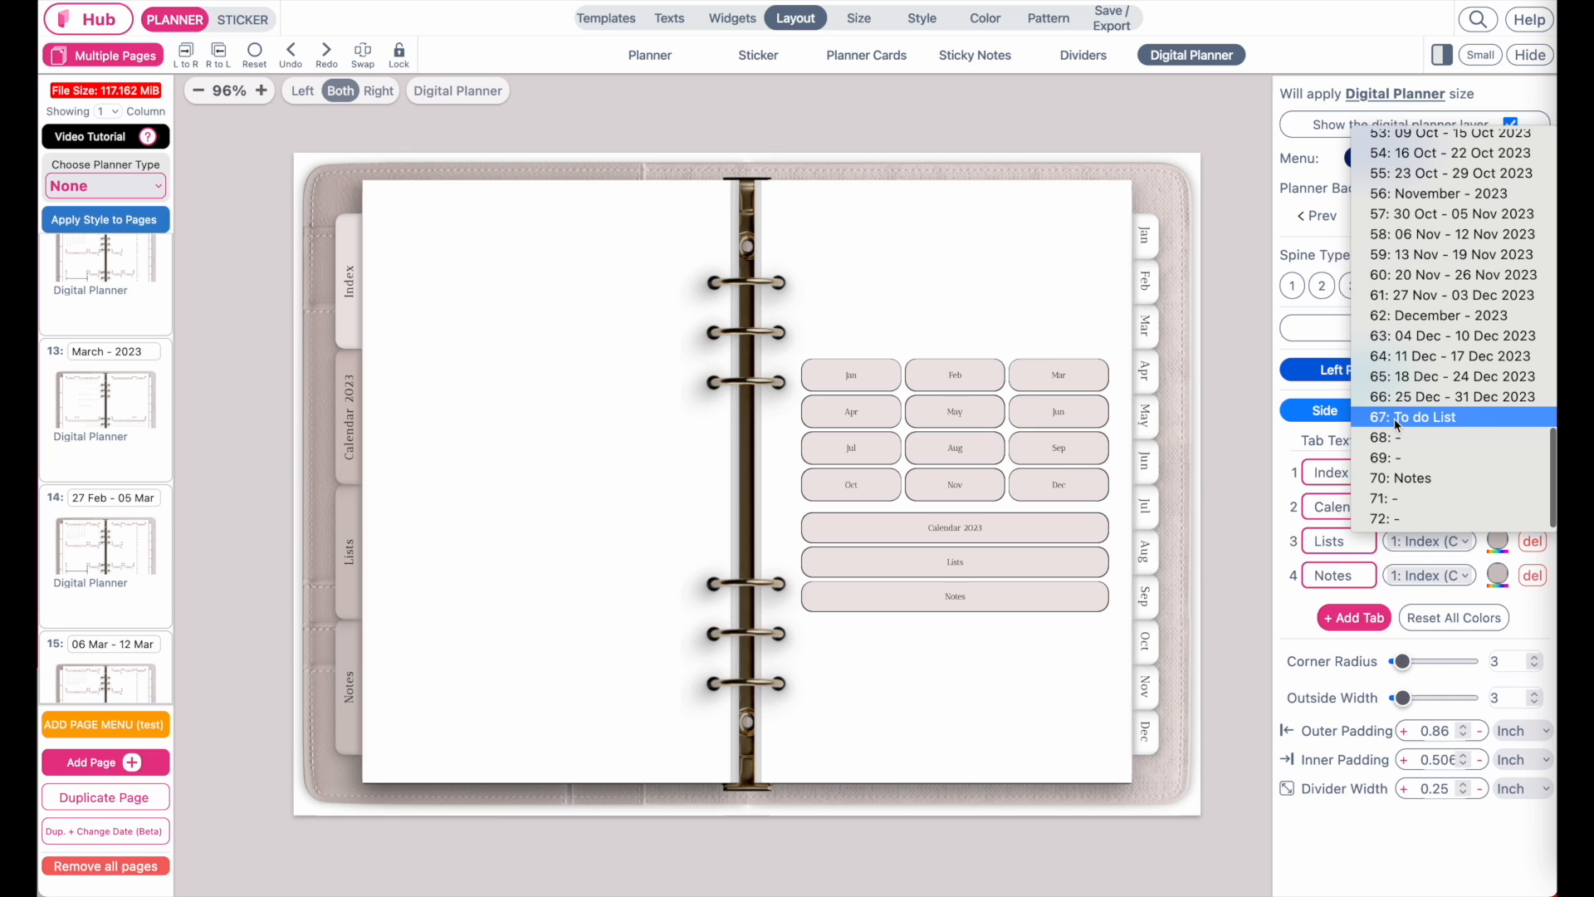
pyautogui.click(1492, 418)
pyautogui.click(1424, 573)
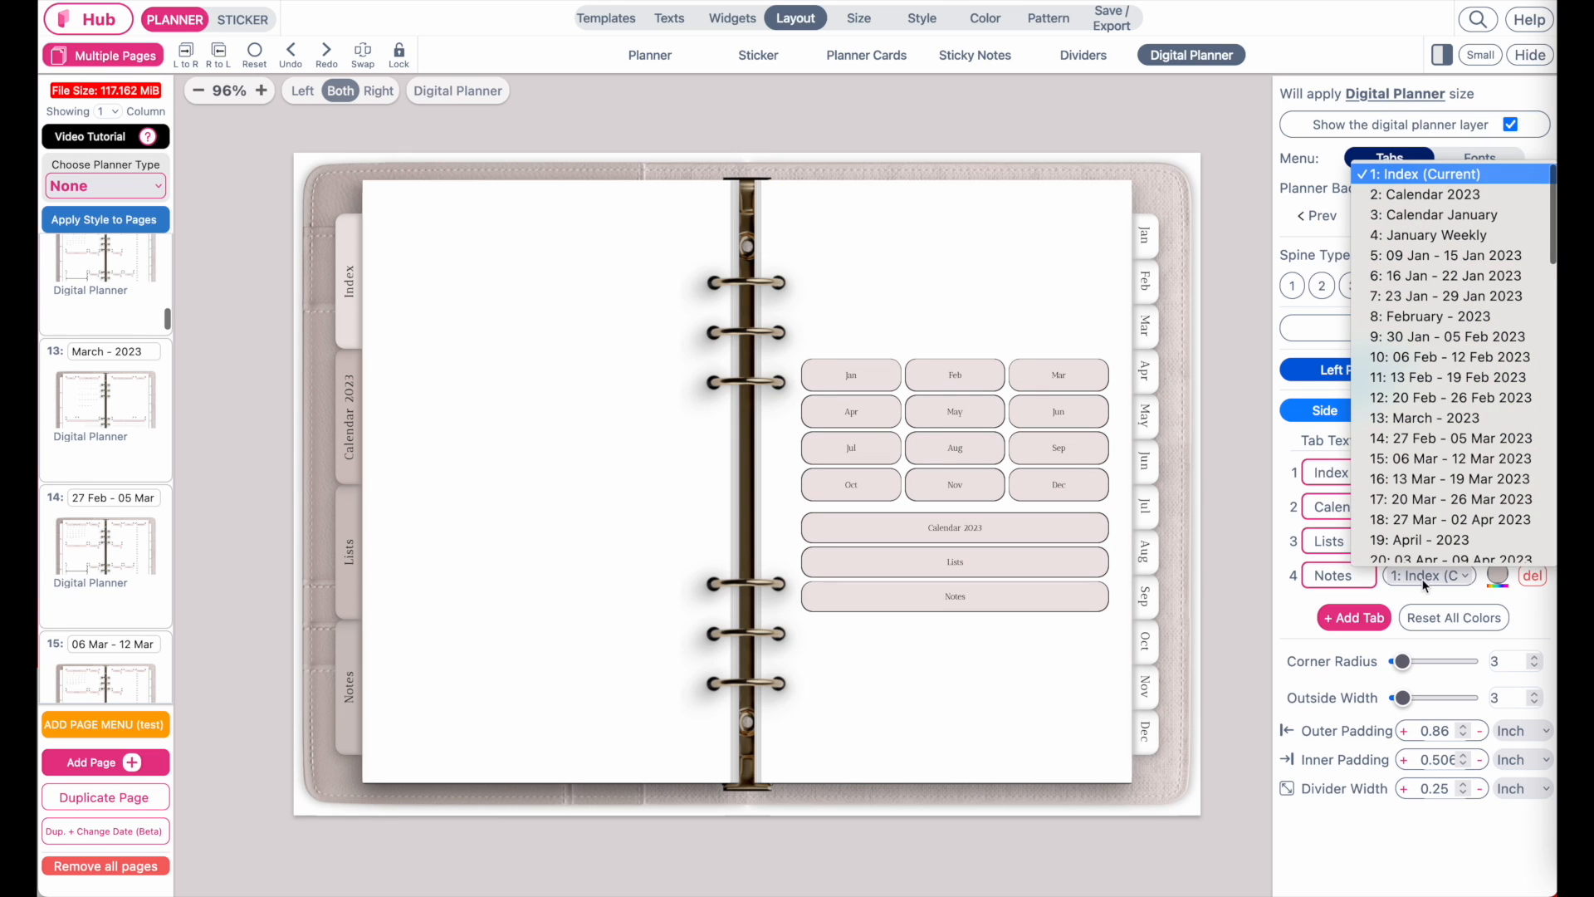
pyautogui.scroll(-12, 1425, 540)
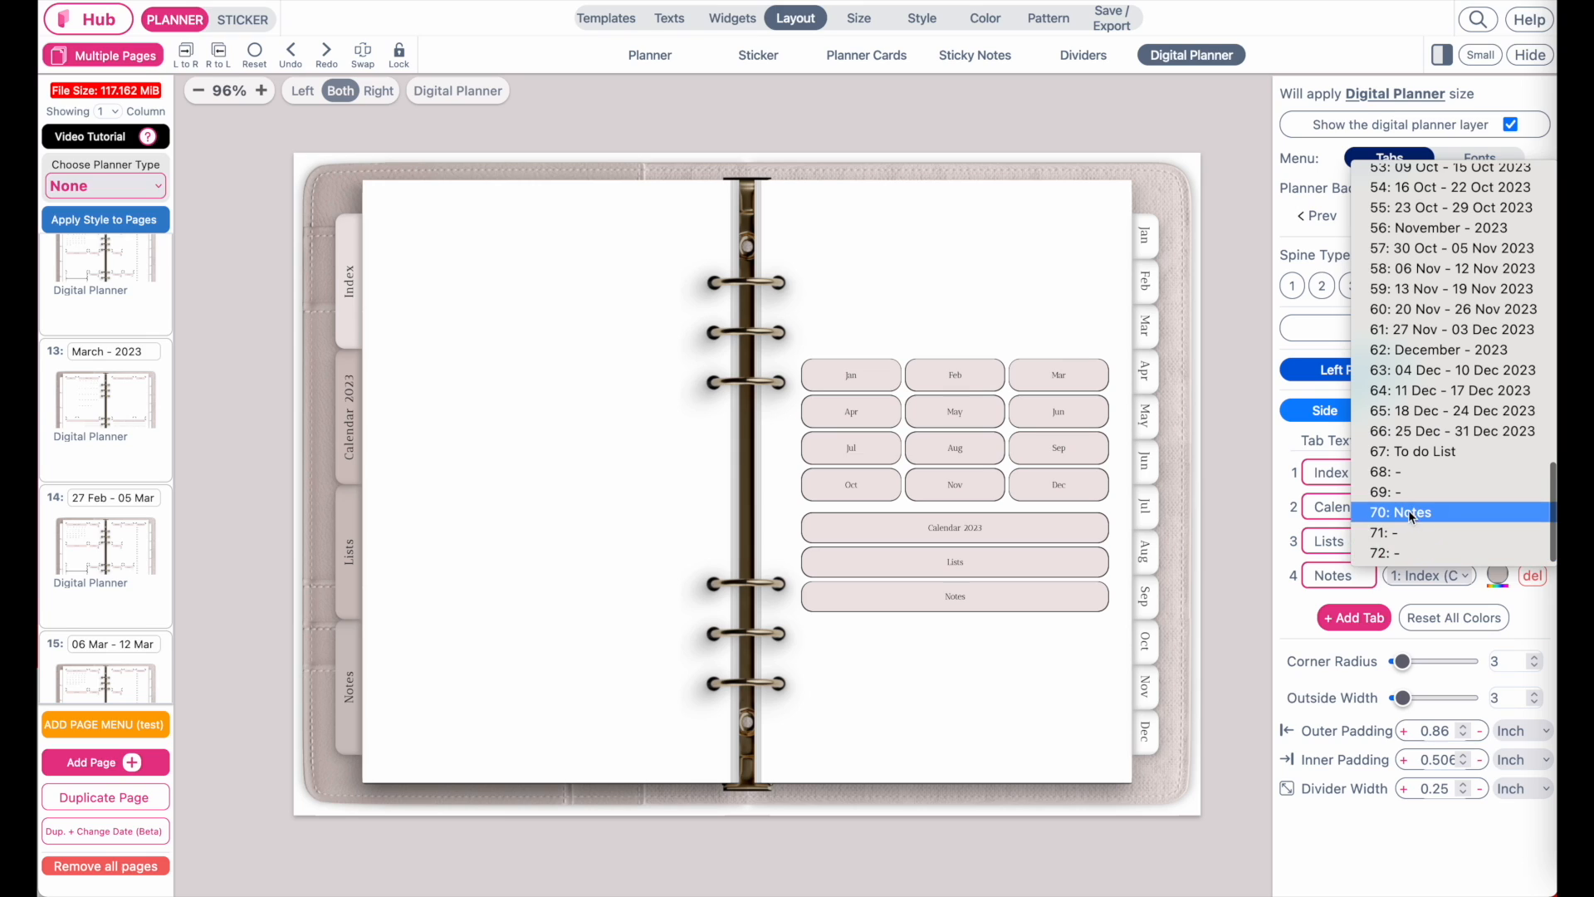
pyautogui.click(1412, 513)
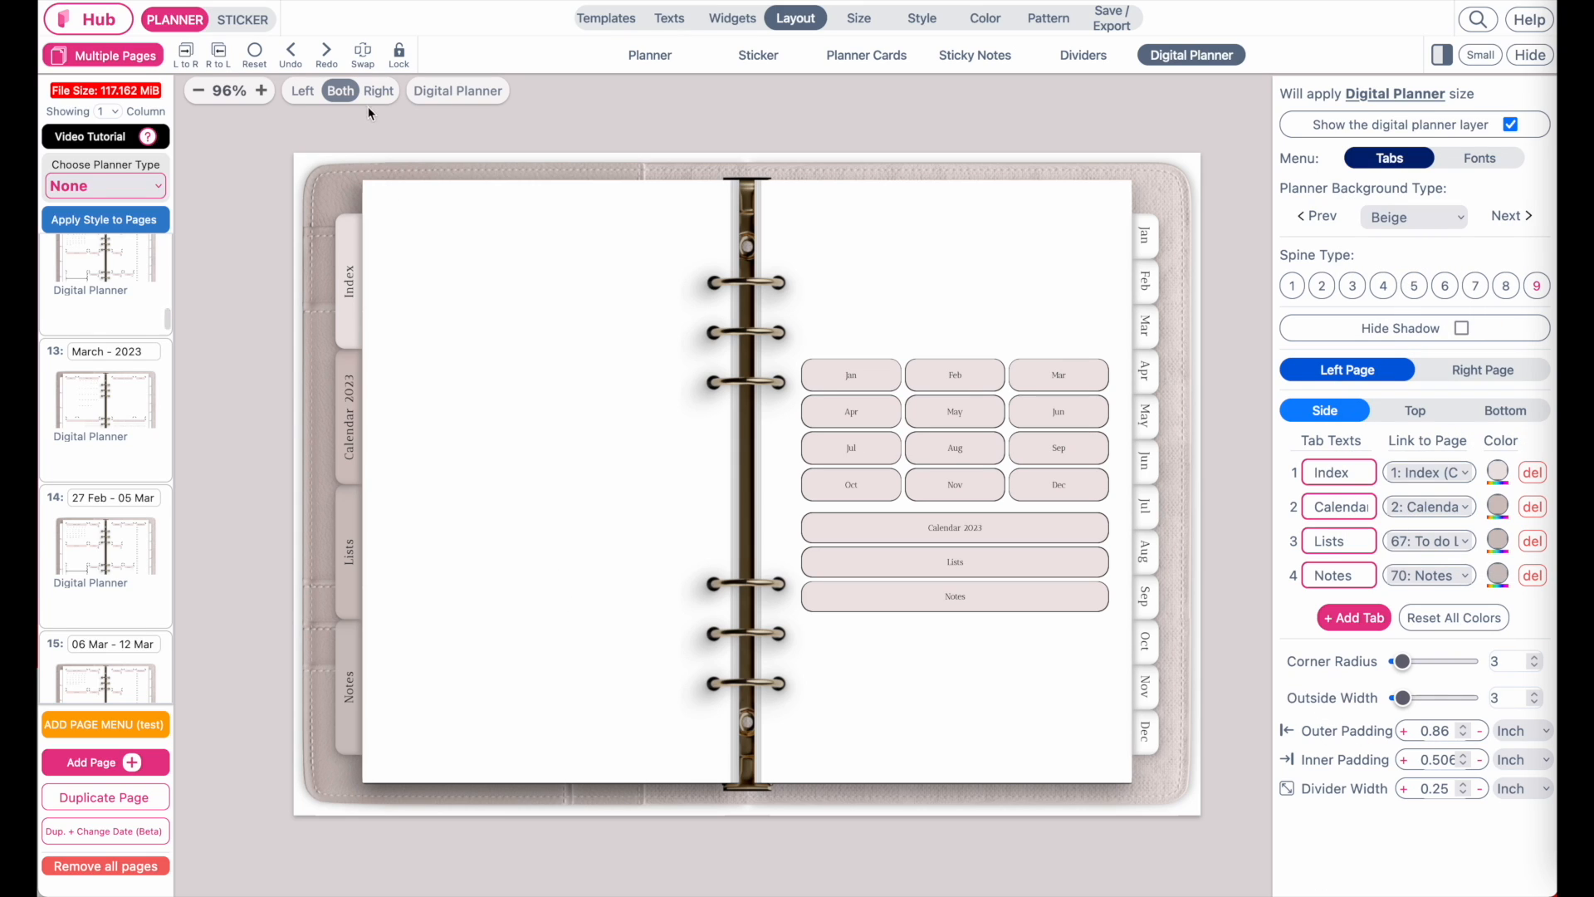
# Step: Bring up the right page's side tabs, check the Calendar January page and return to the Index page
pyautogui.click(1506, 376)
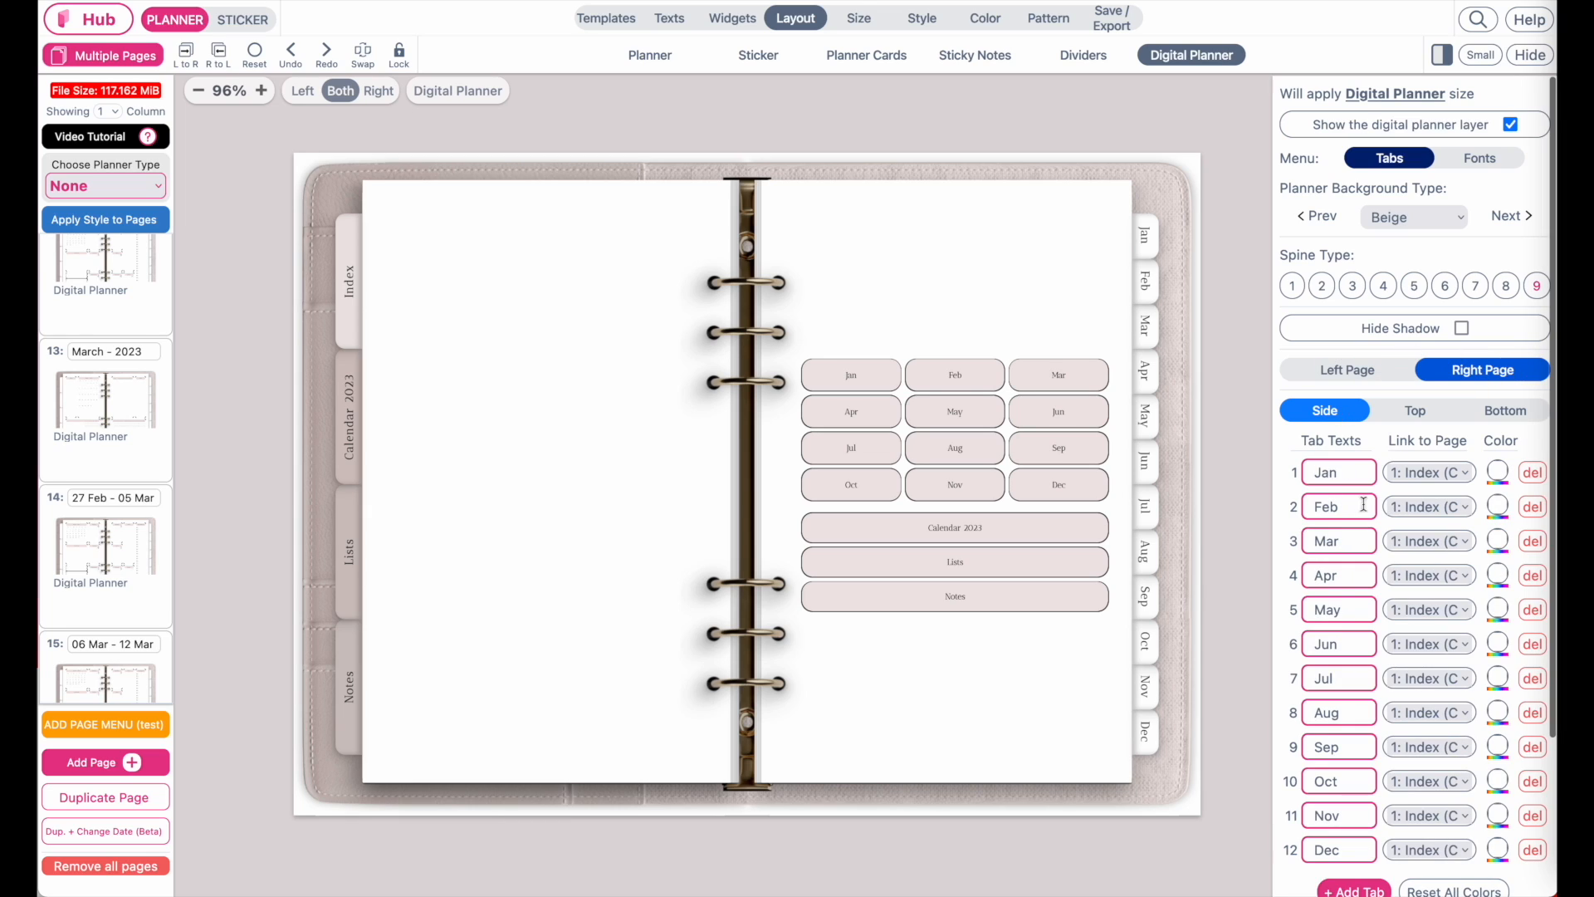
pyautogui.click(1425, 479)
pyautogui.click(1397, 454)
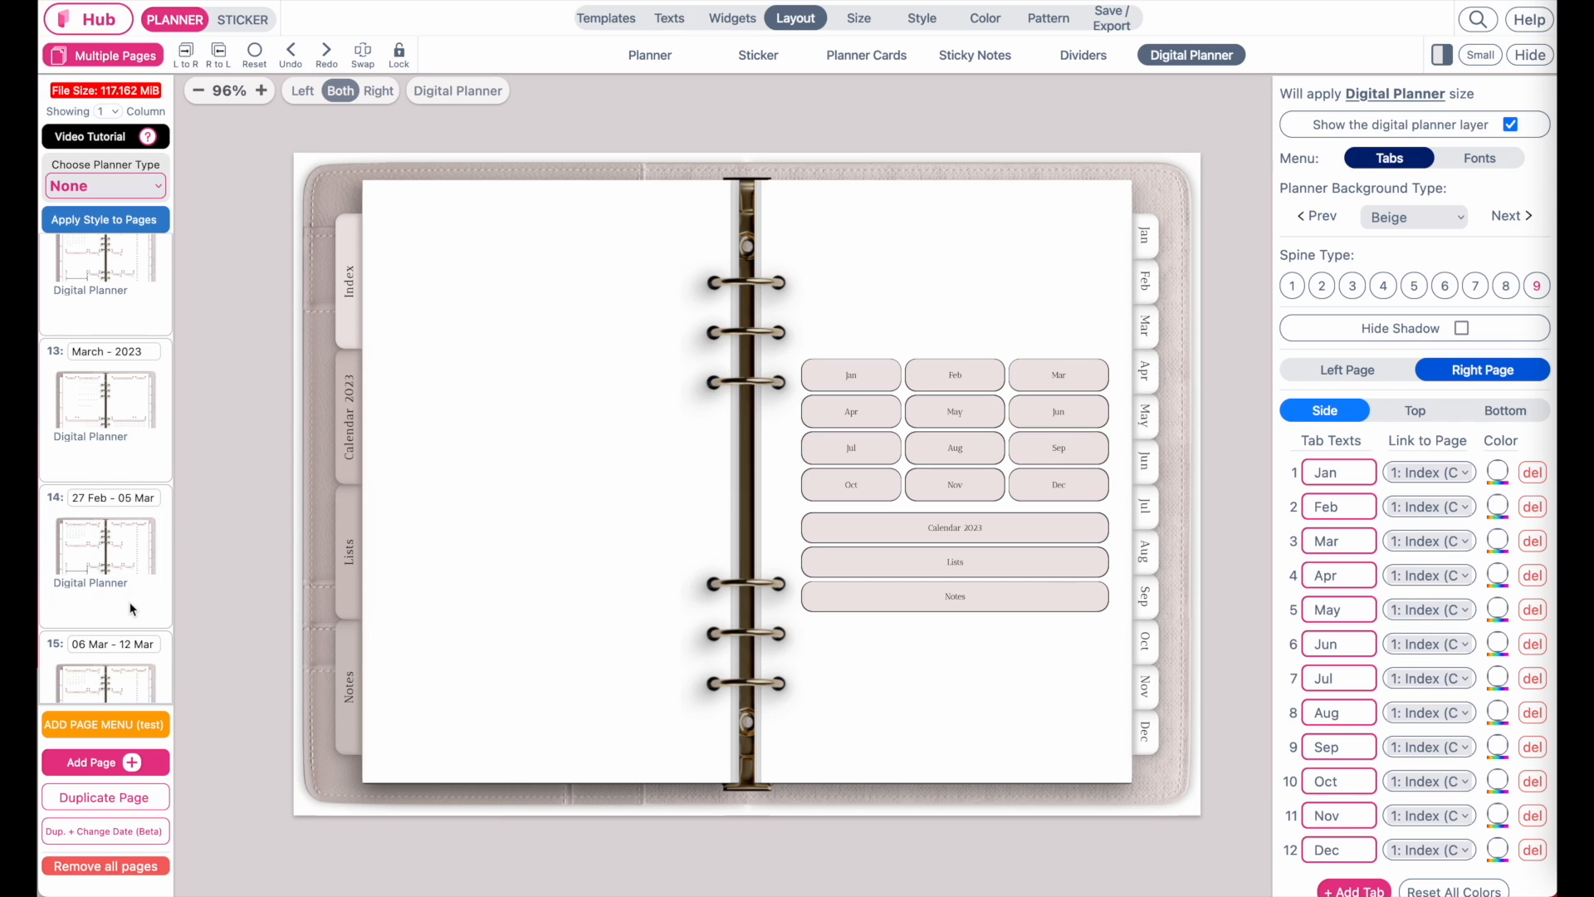
pyautogui.scroll(-5, 130, 609)
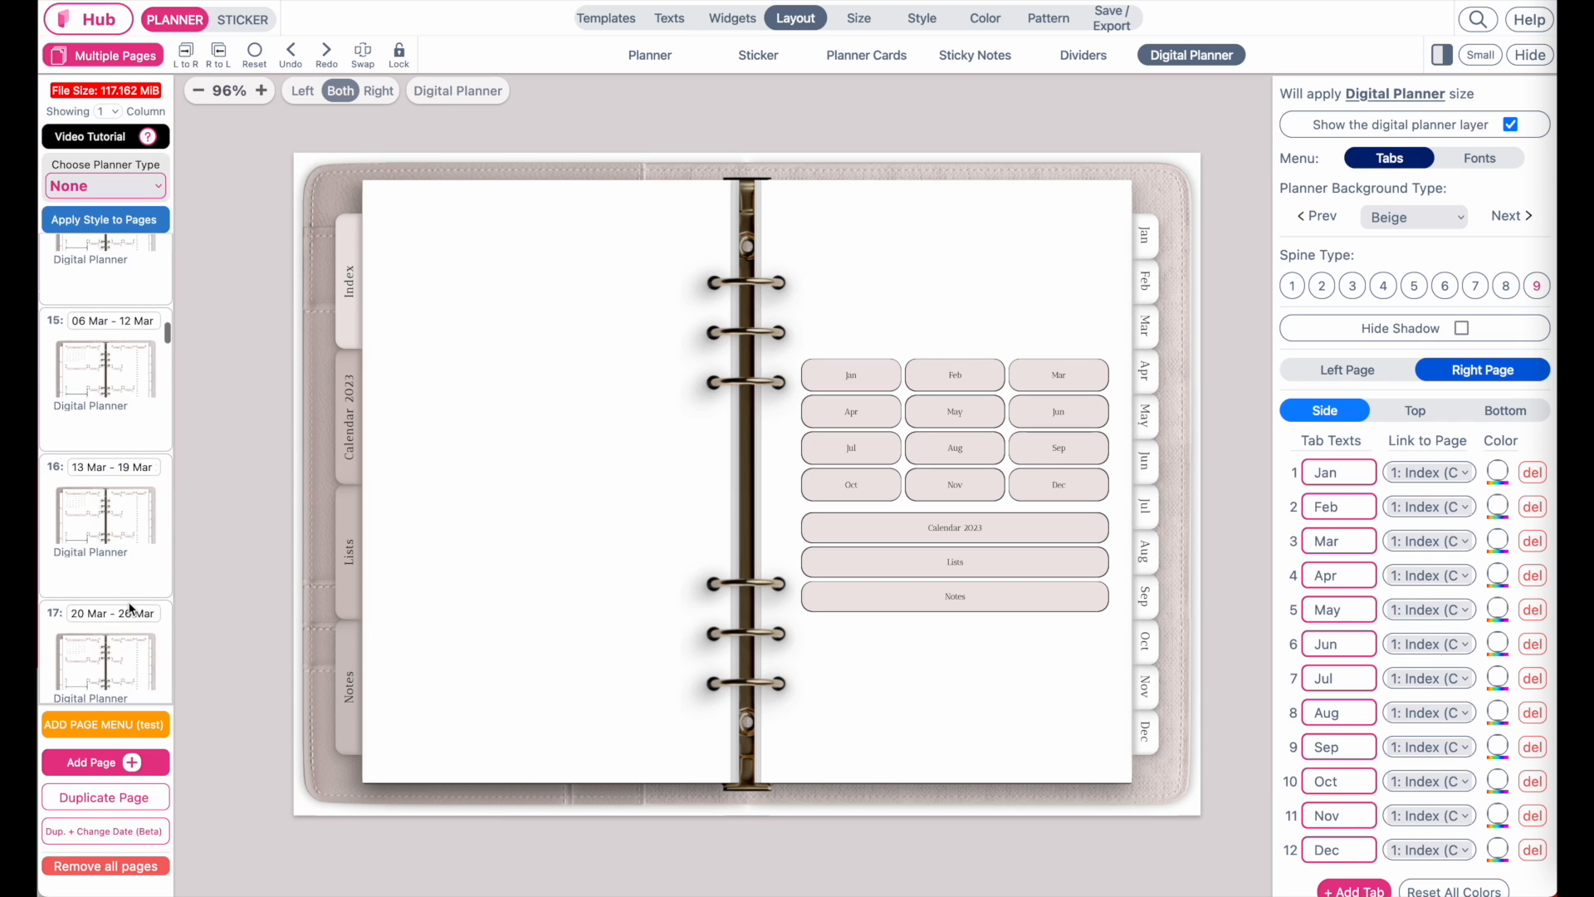
pyautogui.scroll(20, 128, 603)
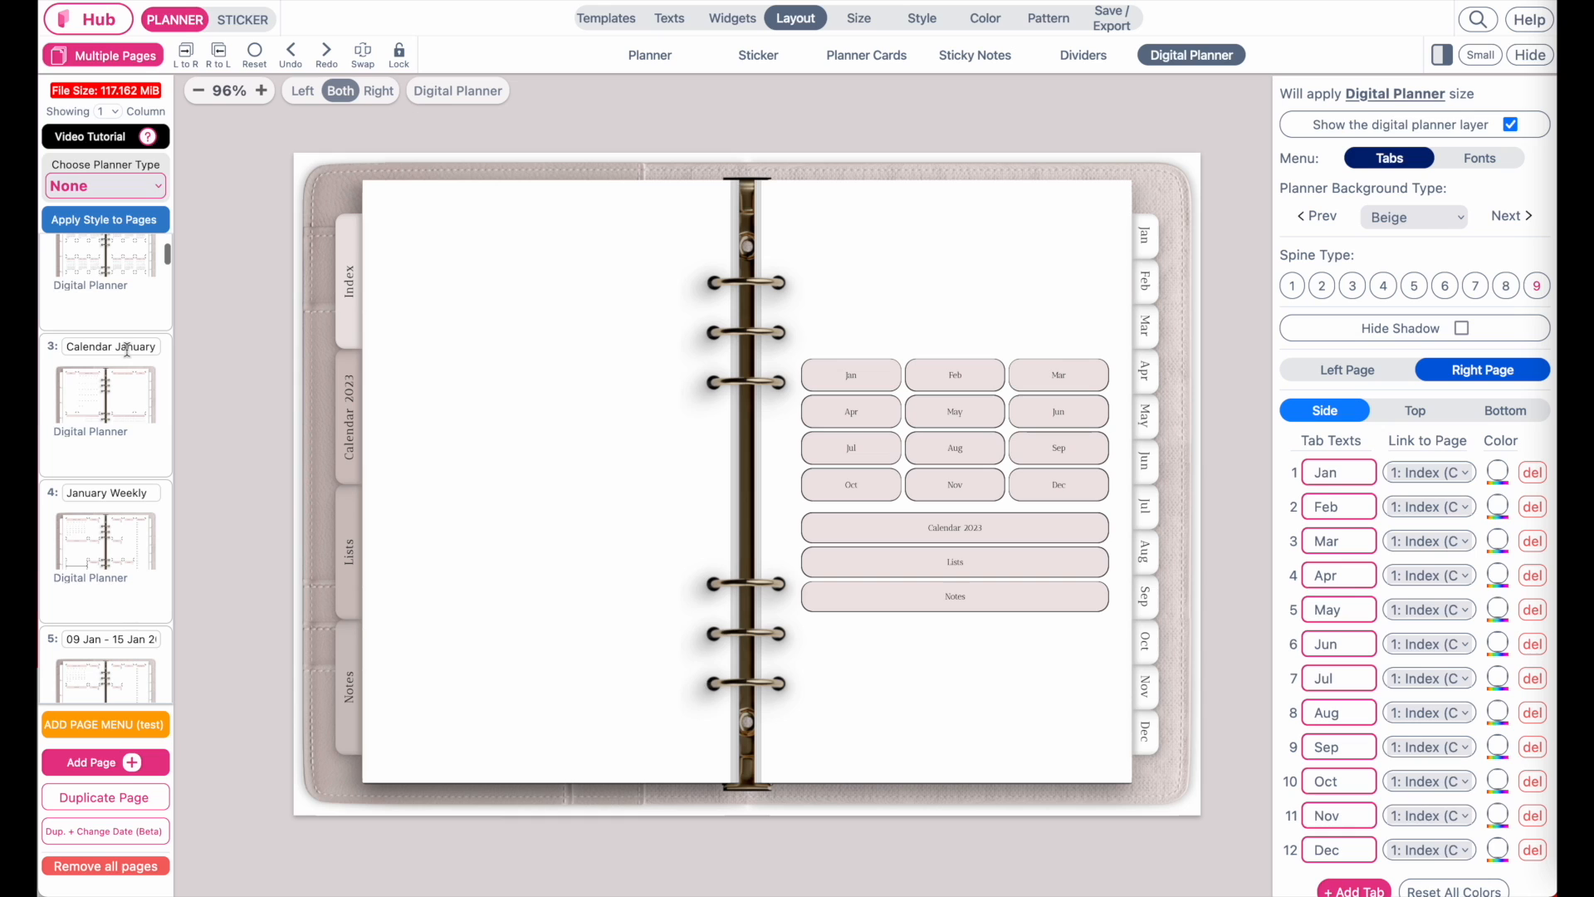
pyautogui.click(110, 407)
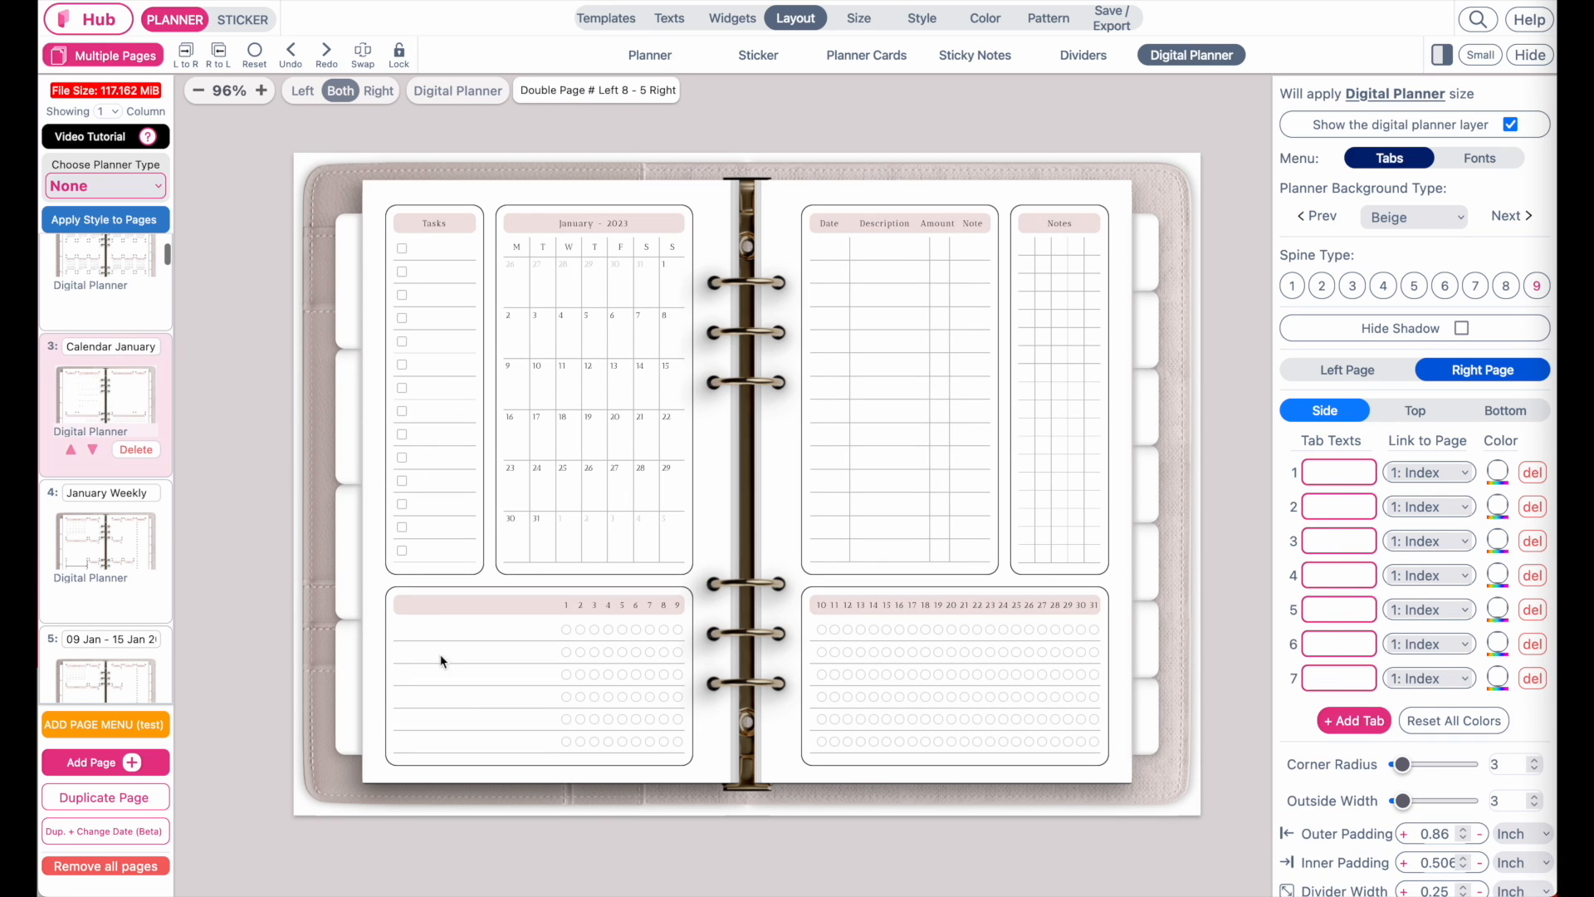
pyautogui.scroll(5, 590, 298)
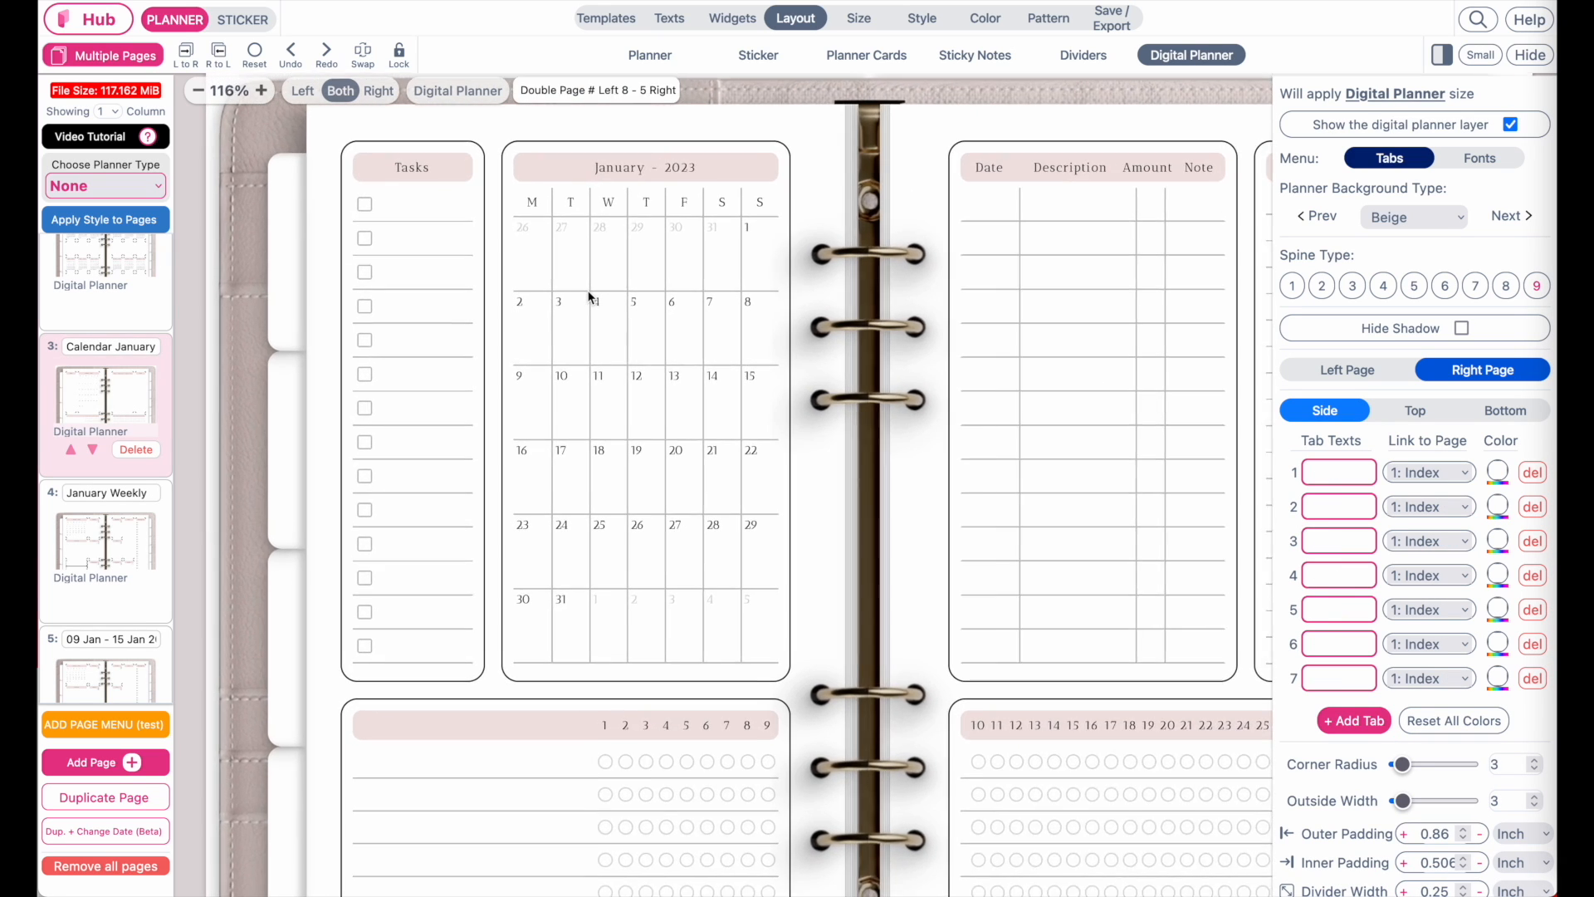
pyautogui.scroll(-4, 590, 297)
pyautogui.scroll(3, 156, 292)
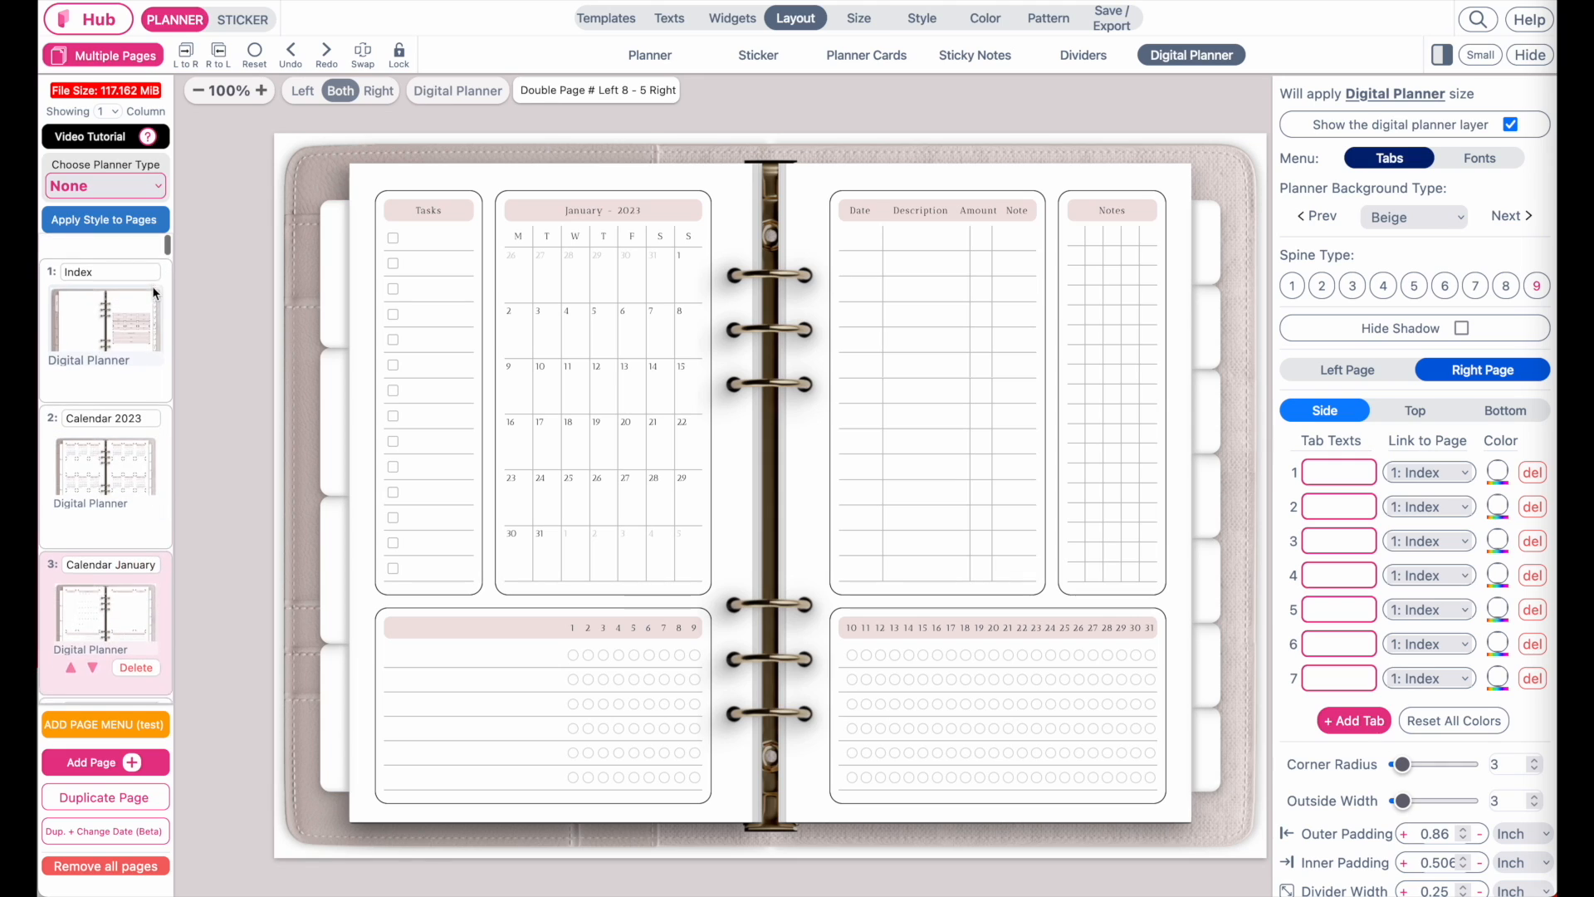
pyautogui.click(155, 292)
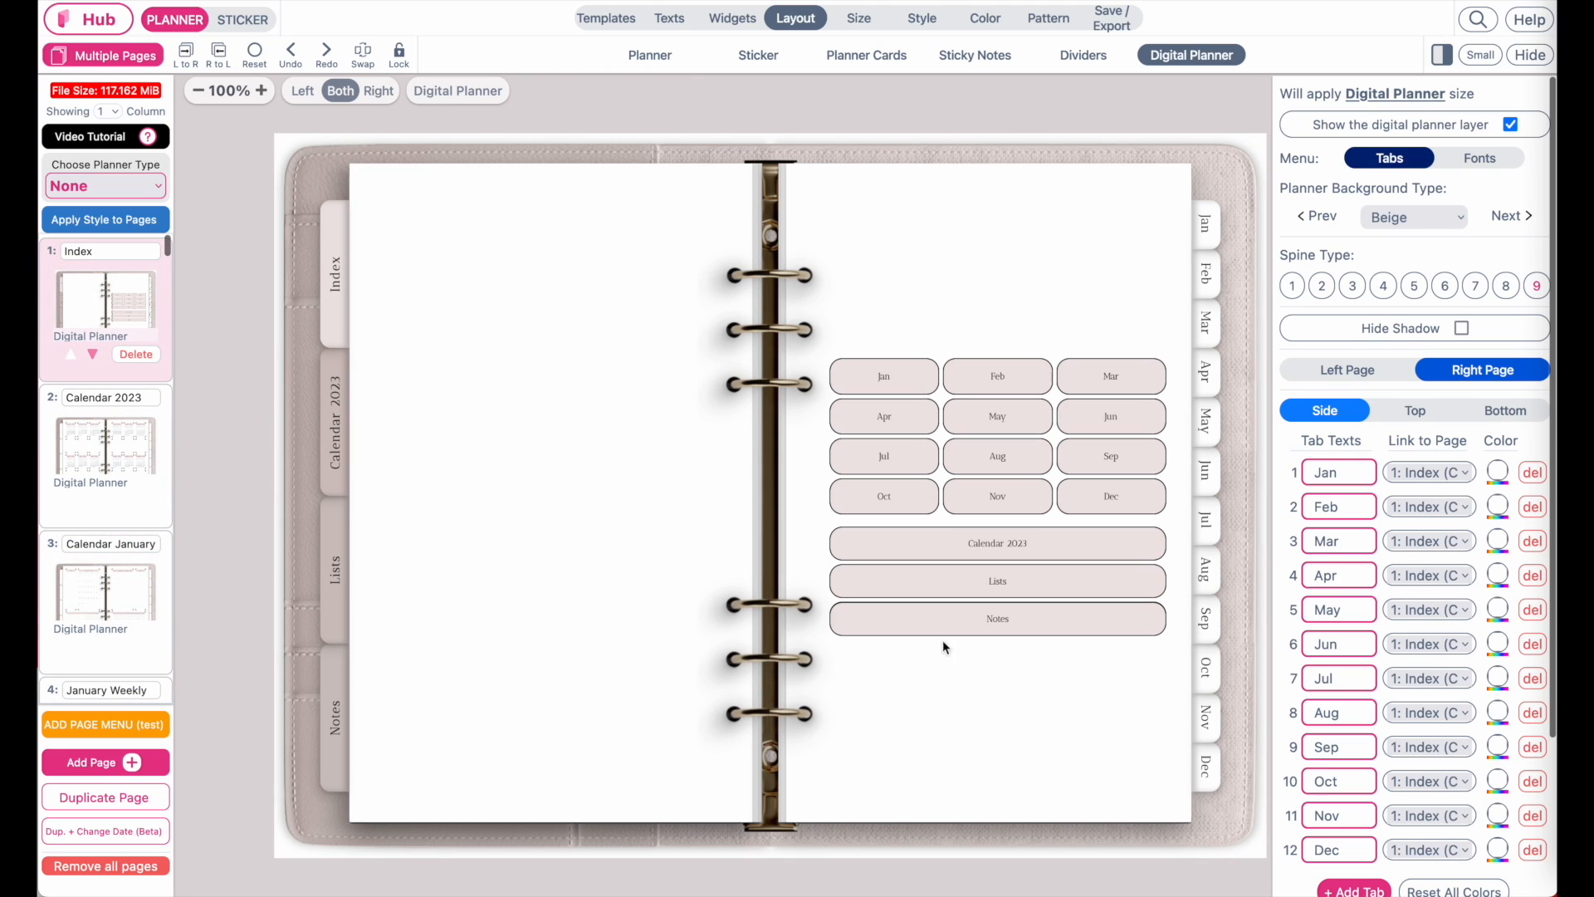
# Step: Link the right page's Jan side tab to 3: Calendar January, Feb to 8: February - 2023 and Mar to 13: March - 2023
pyautogui.click(1423, 475)
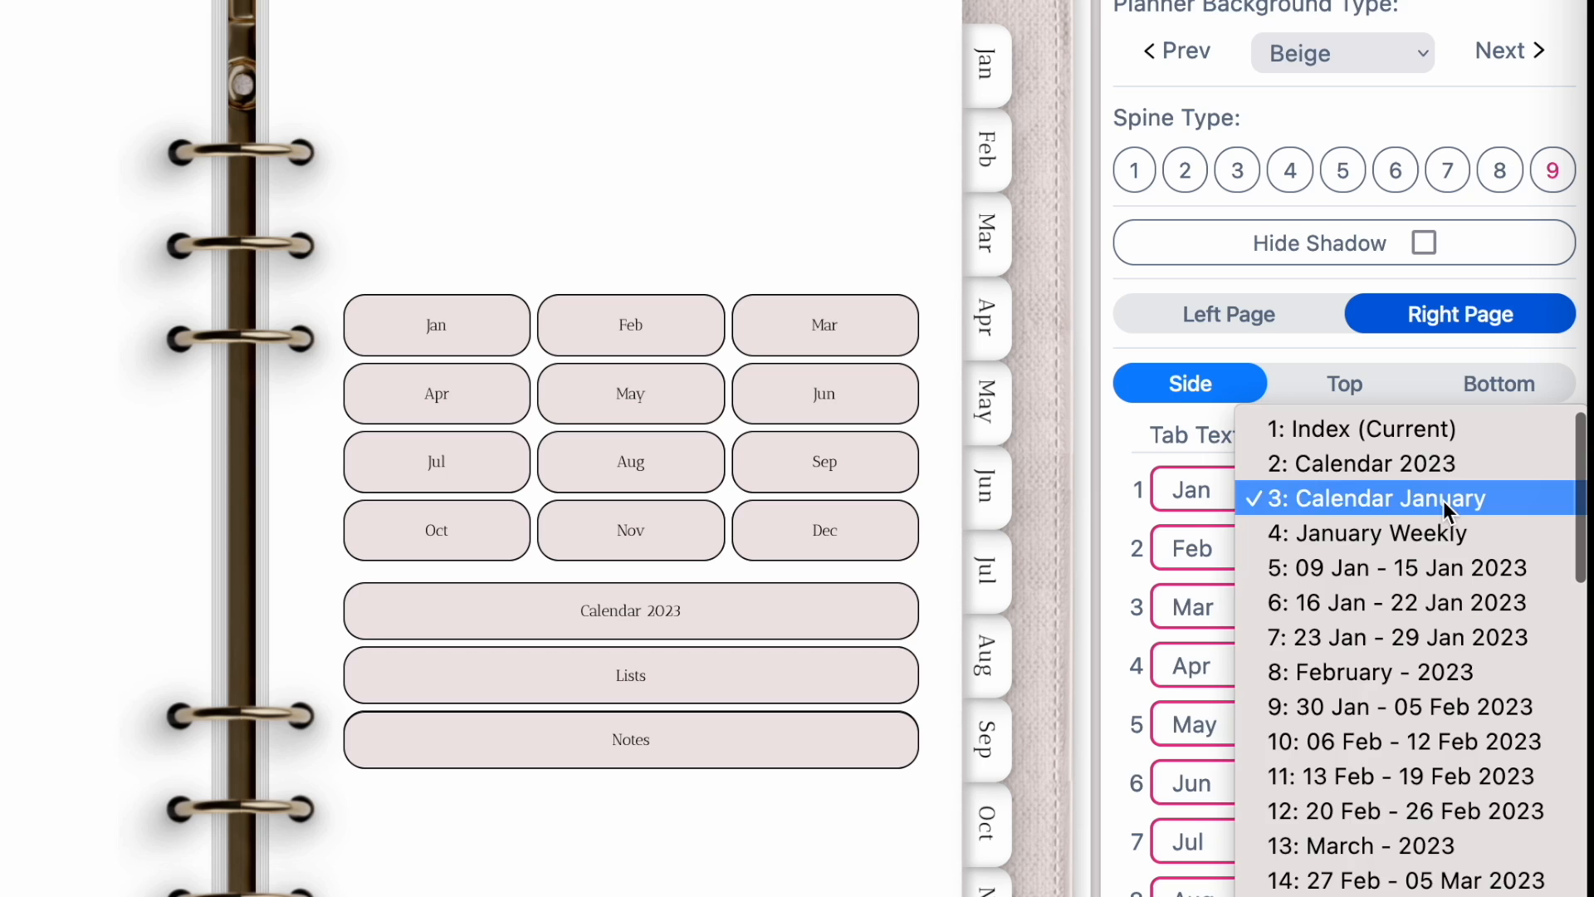
pyautogui.click(1443, 501)
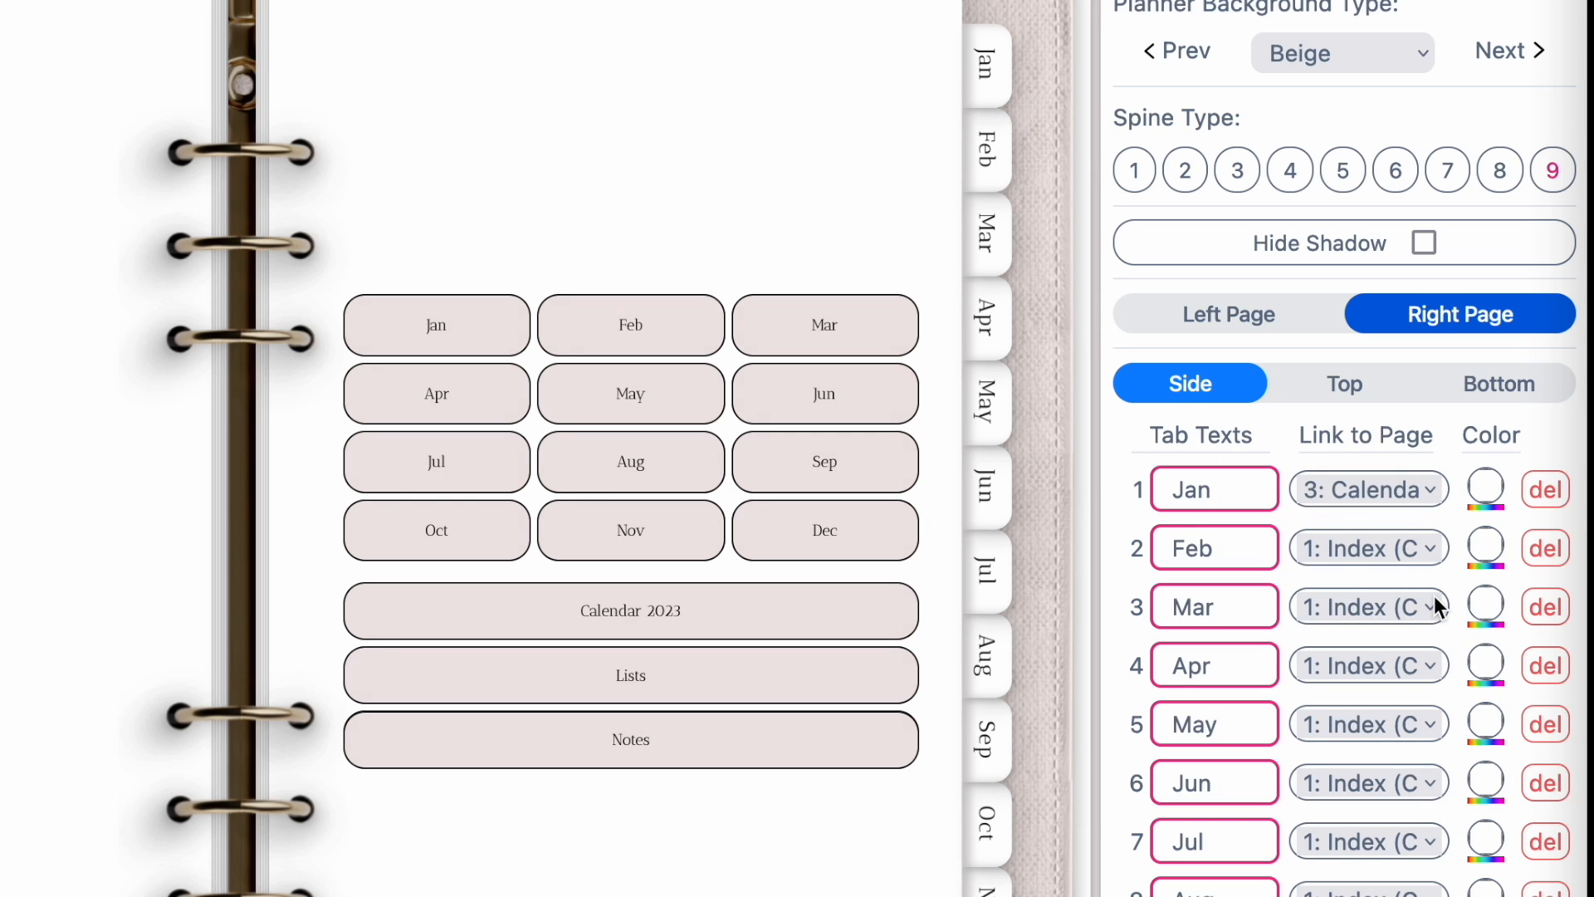
pyautogui.click(1408, 544)
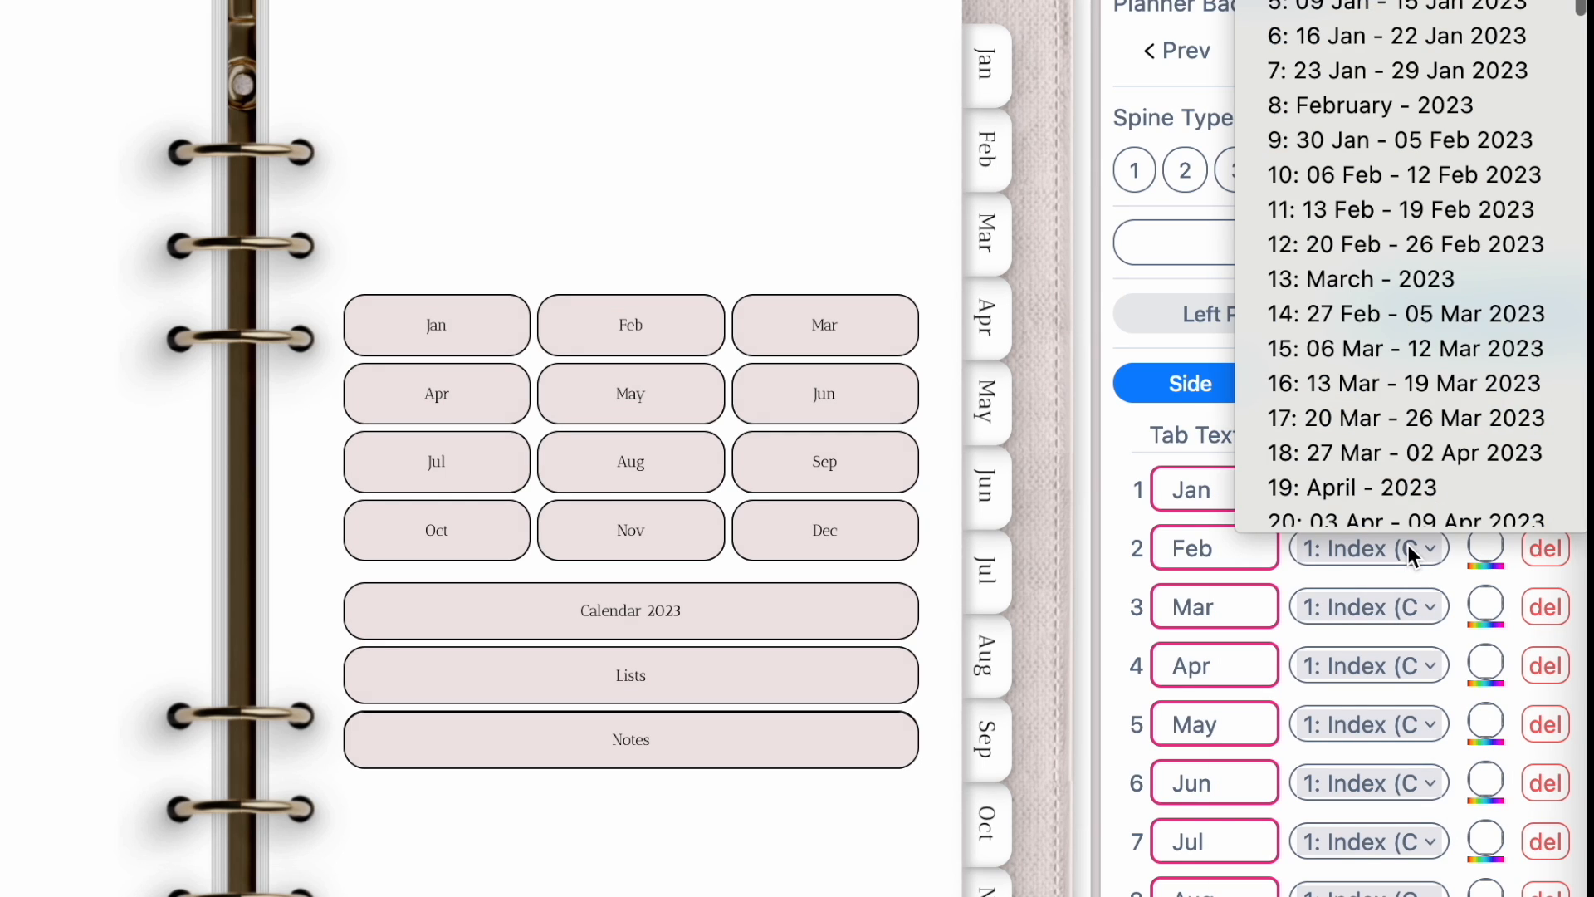
pyautogui.click(1402, 93)
pyautogui.click(1342, 610)
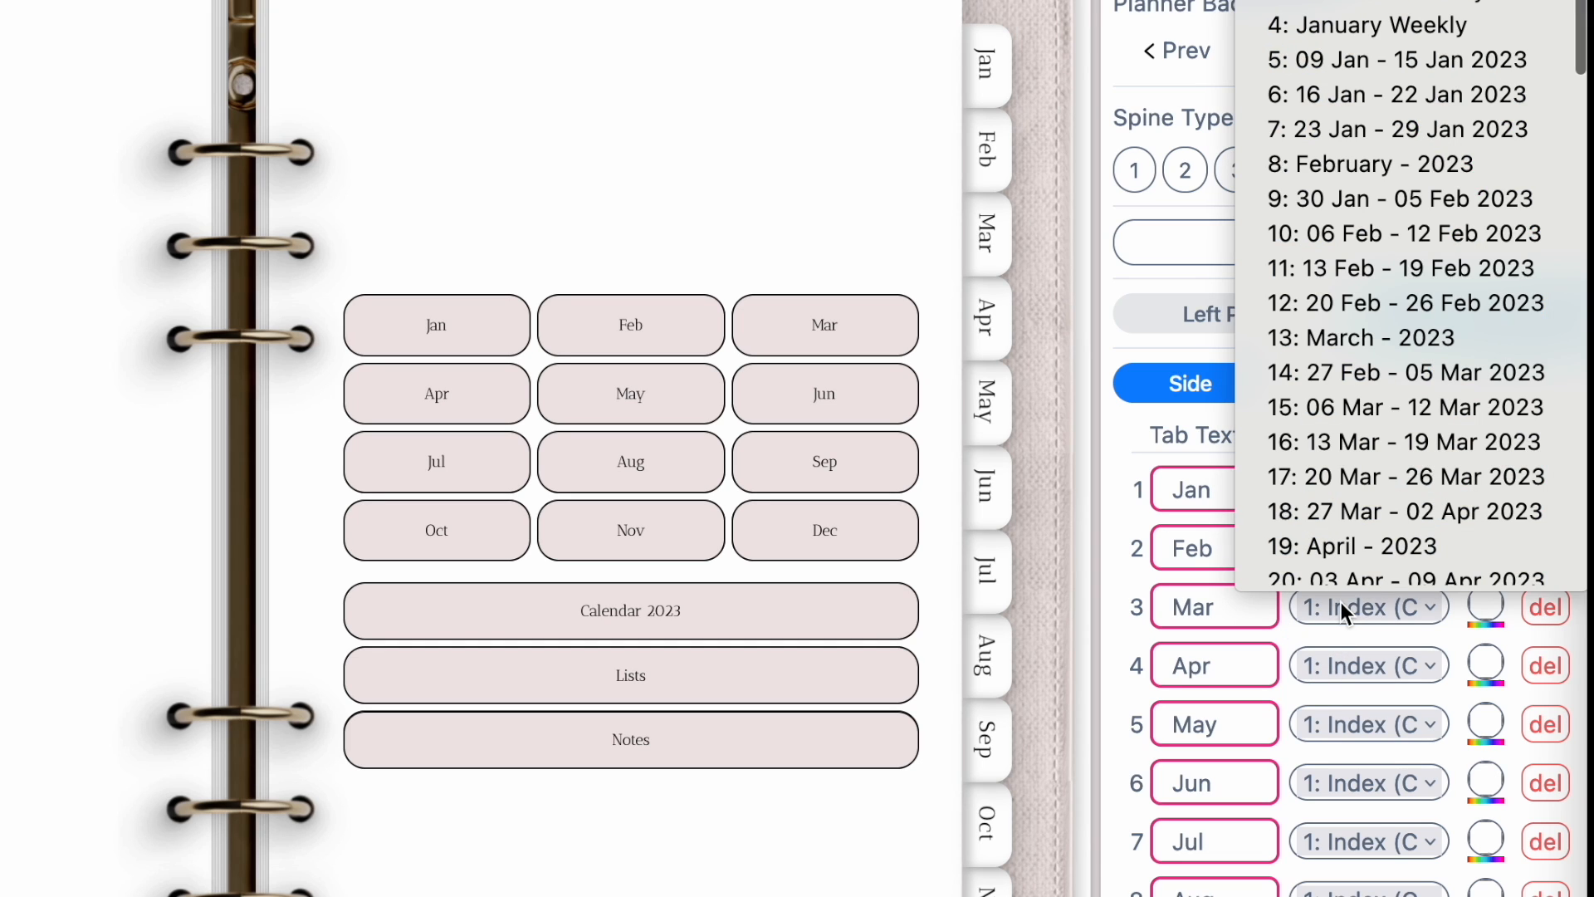
pyautogui.click(1378, 328)
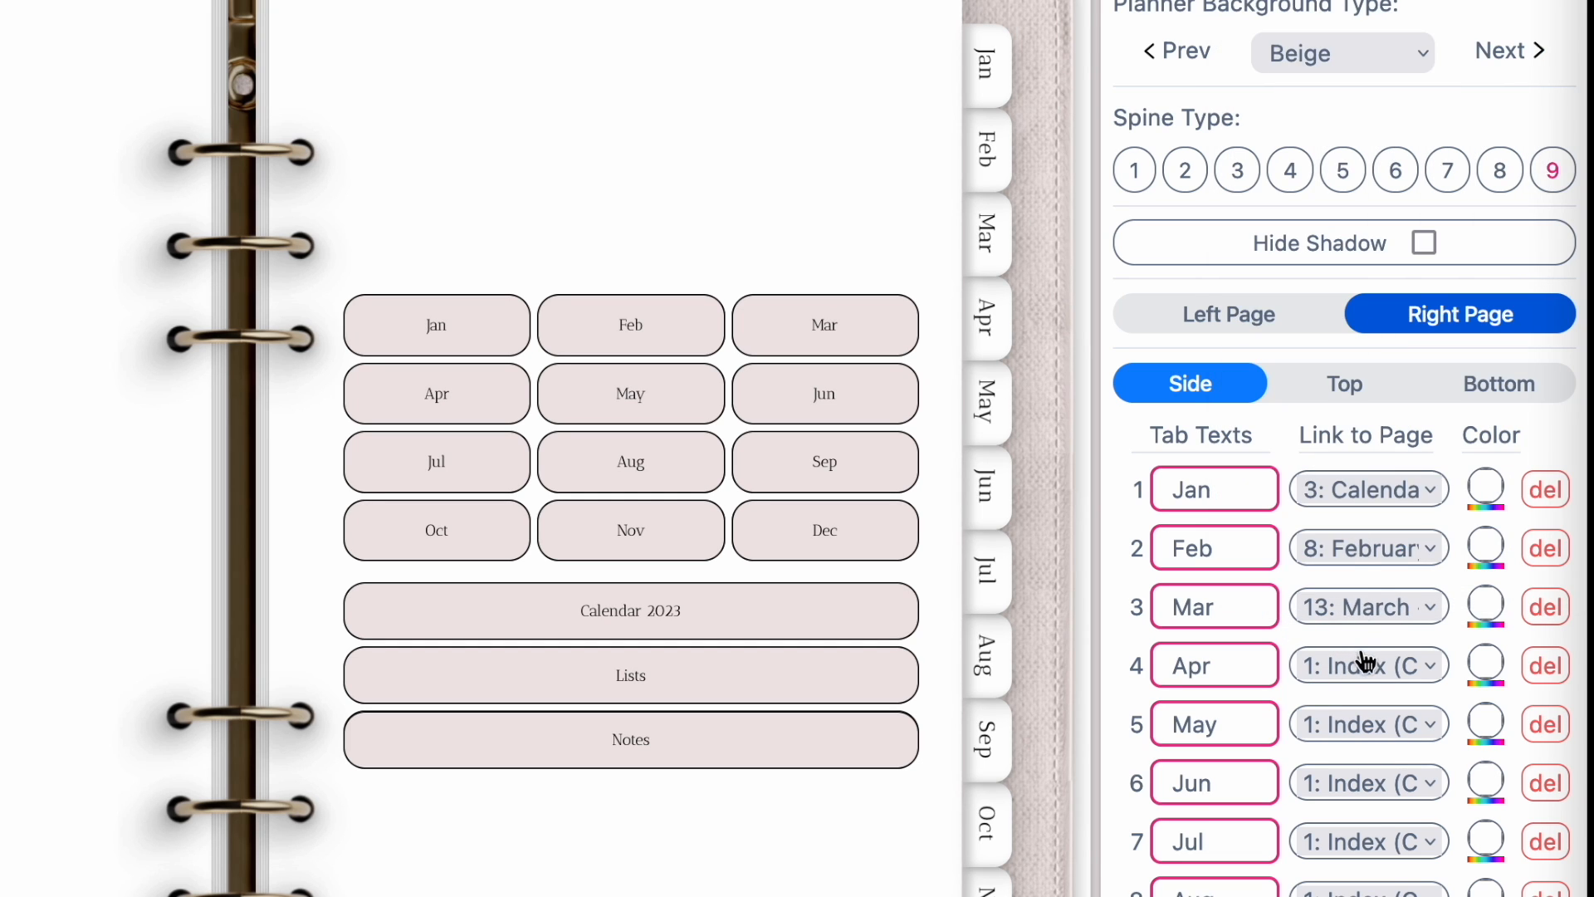
# Step: Link the right page's Apr side tab to 19: April - 2023 and the May side tab to 24: May - 2023
pyautogui.click(1366, 662)
pyautogui.scroll(-2, 1383, 419)
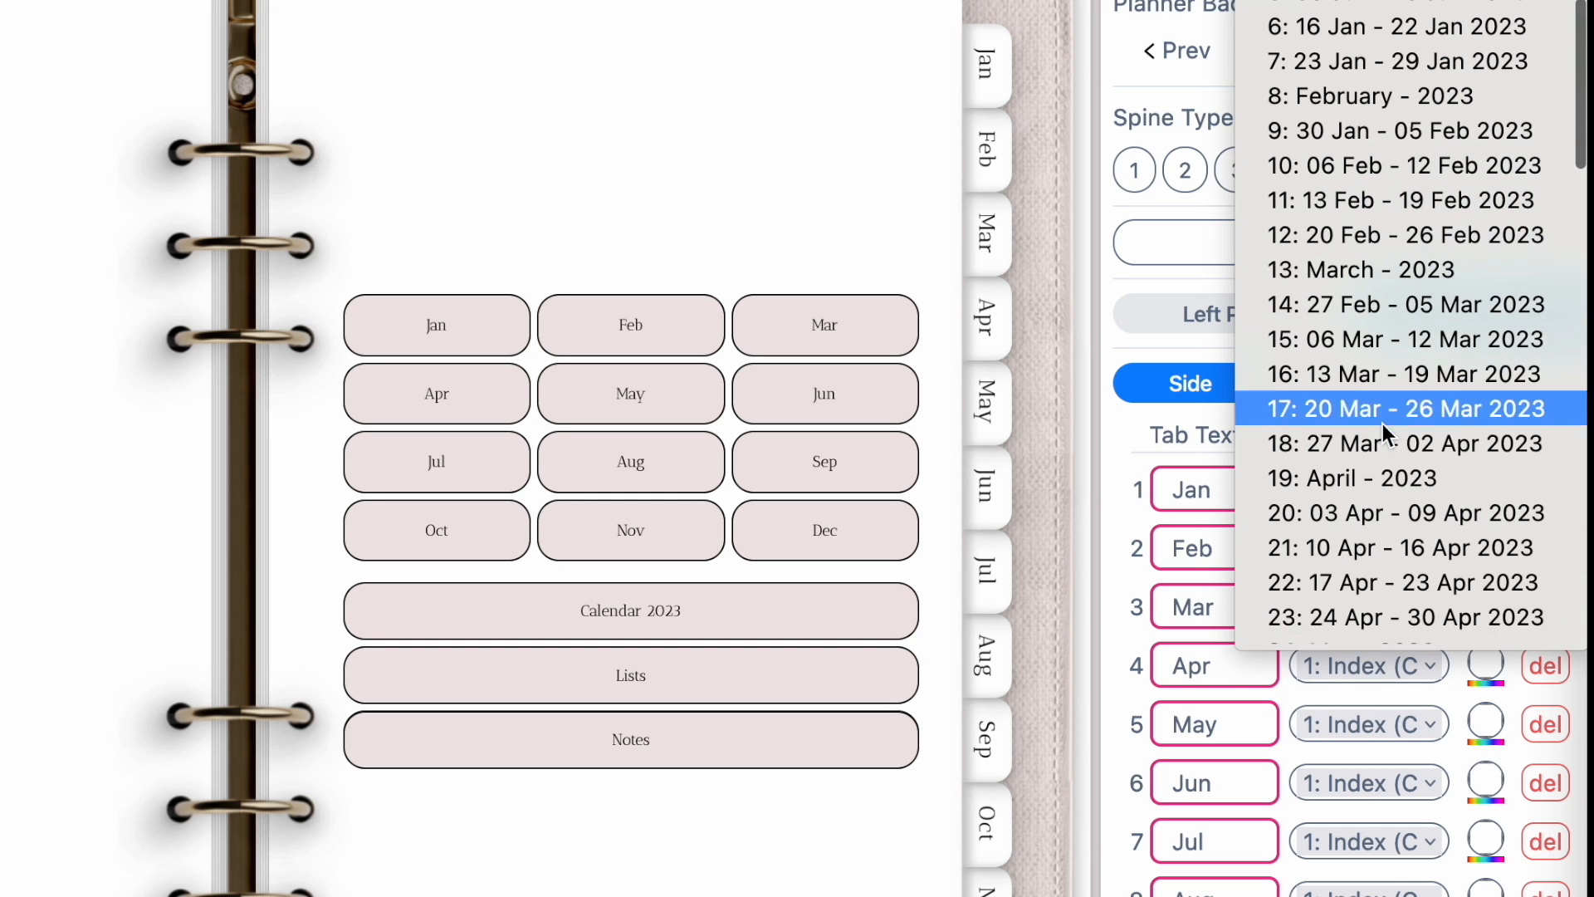
pyautogui.click(1382, 485)
pyautogui.click(1368, 724)
pyautogui.scroll(-4, 1379, 598)
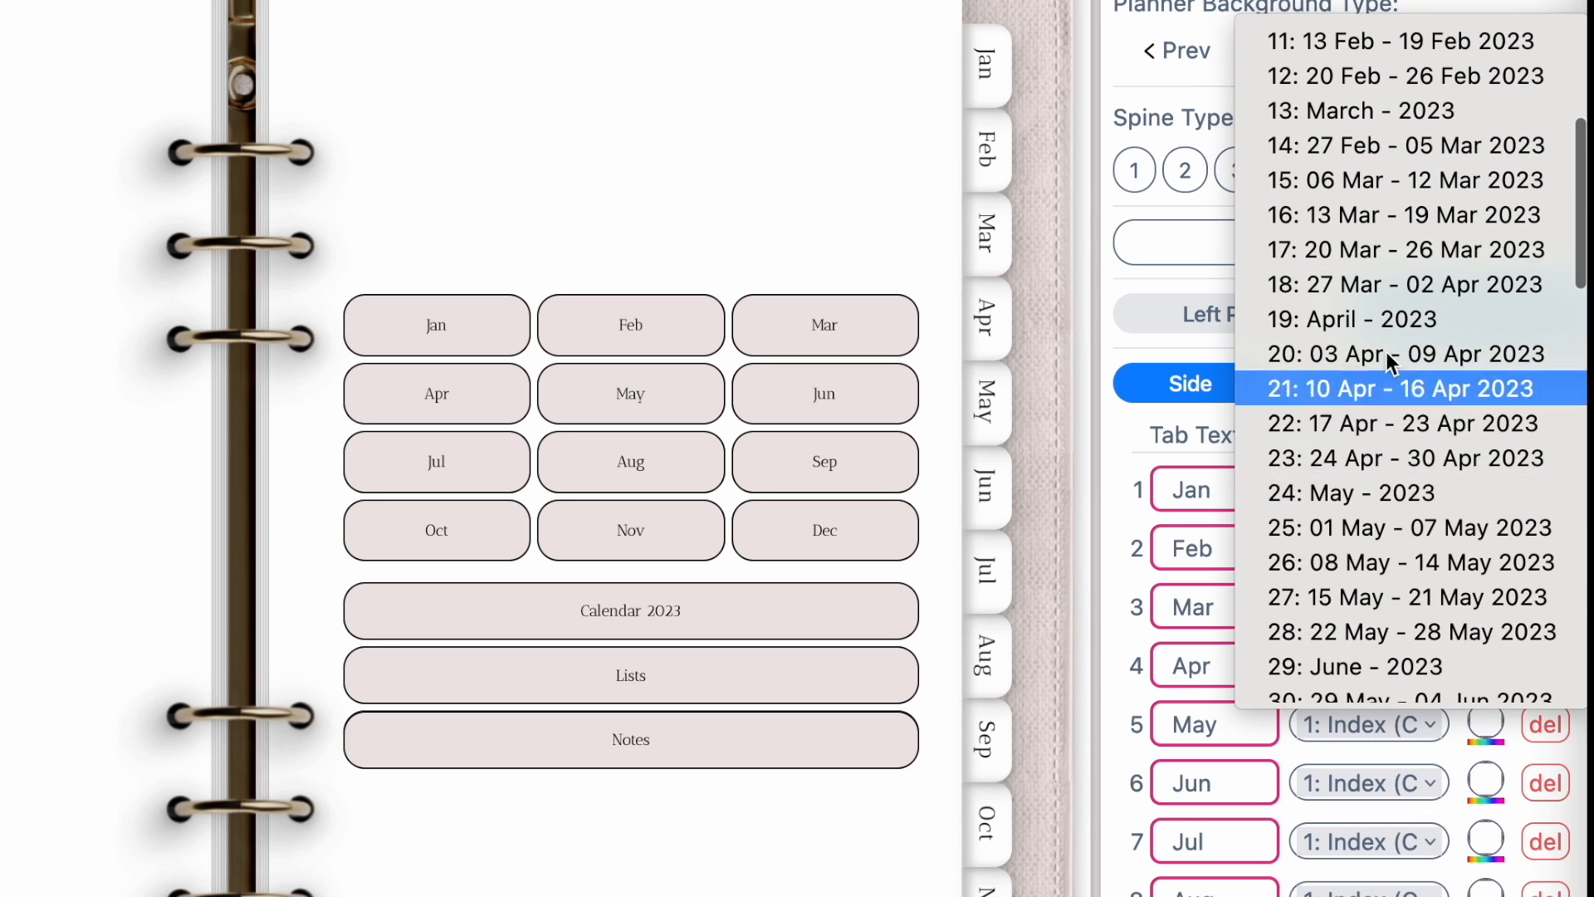
pyautogui.click(1382, 490)
# Step: Link the right page's Jun side tab to 29: June - 2023 and the Jul side tab to 35: July - 2023
pyautogui.click(1369, 783)
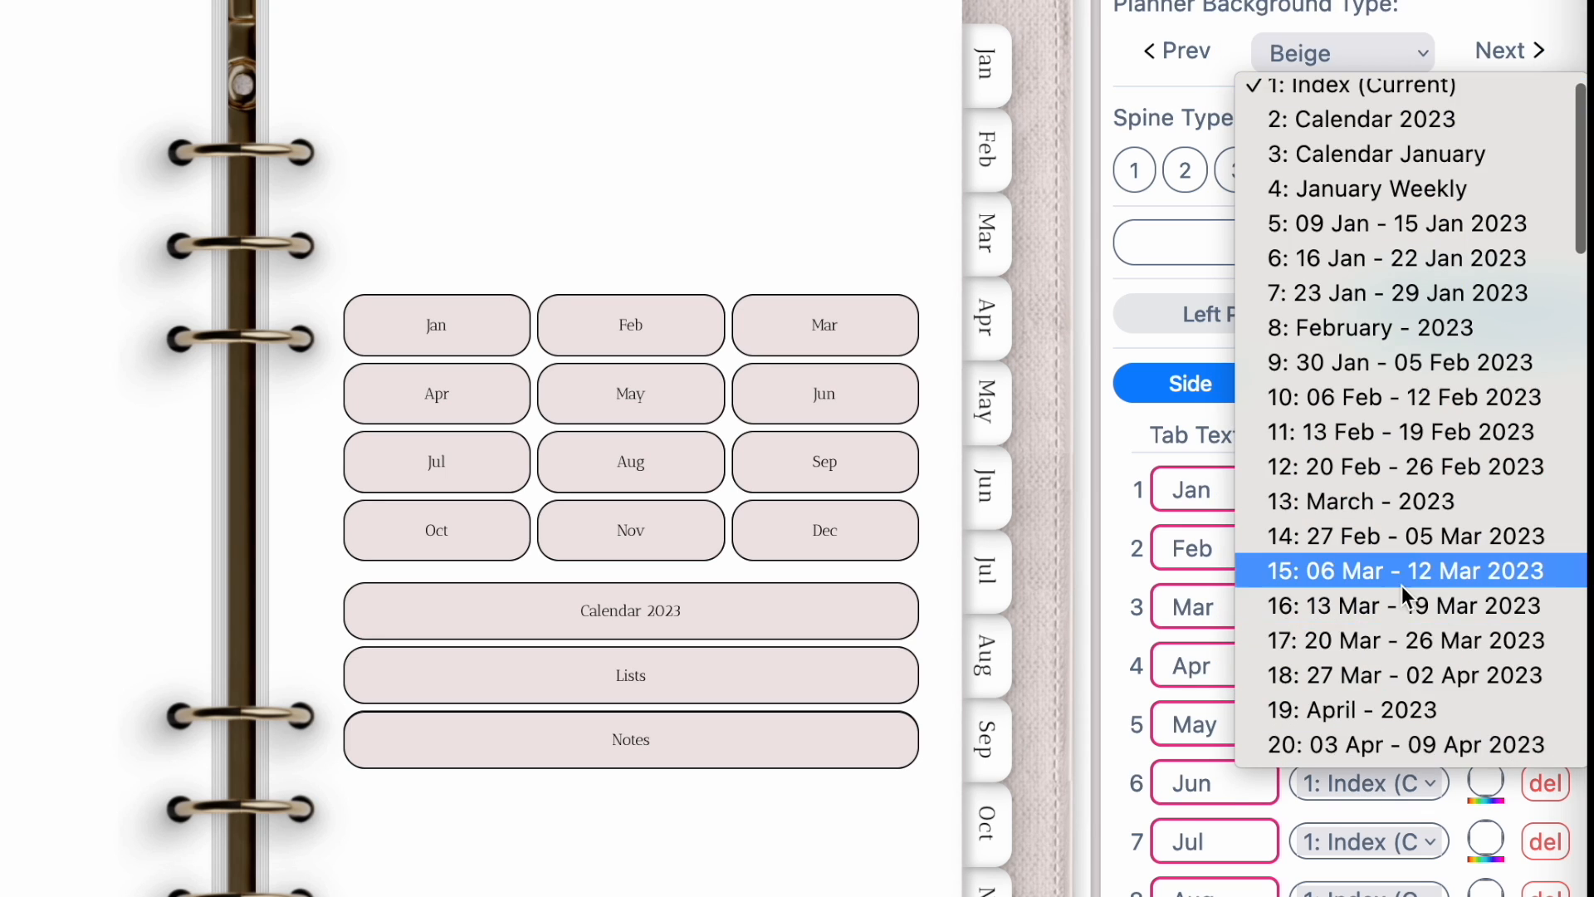
pyautogui.scroll(-4, 1407, 590)
pyautogui.scroll(-2, 1397, 618)
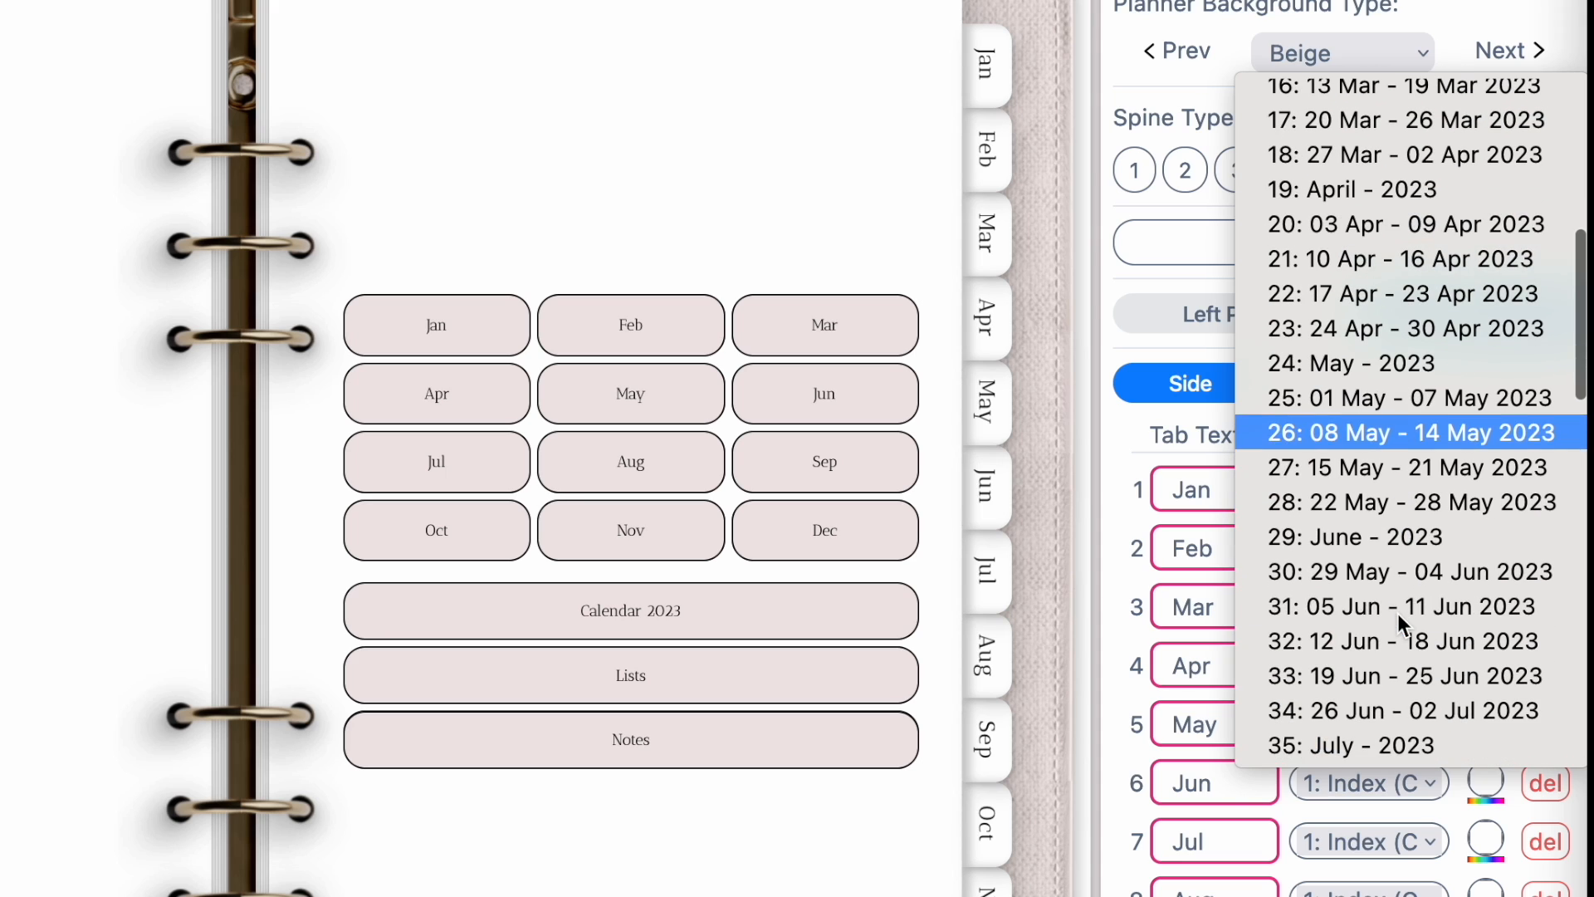
pyautogui.click(1399, 531)
pyautogui.click(1362, 840)
pyautogui.scroll(-6, 1373, 691)
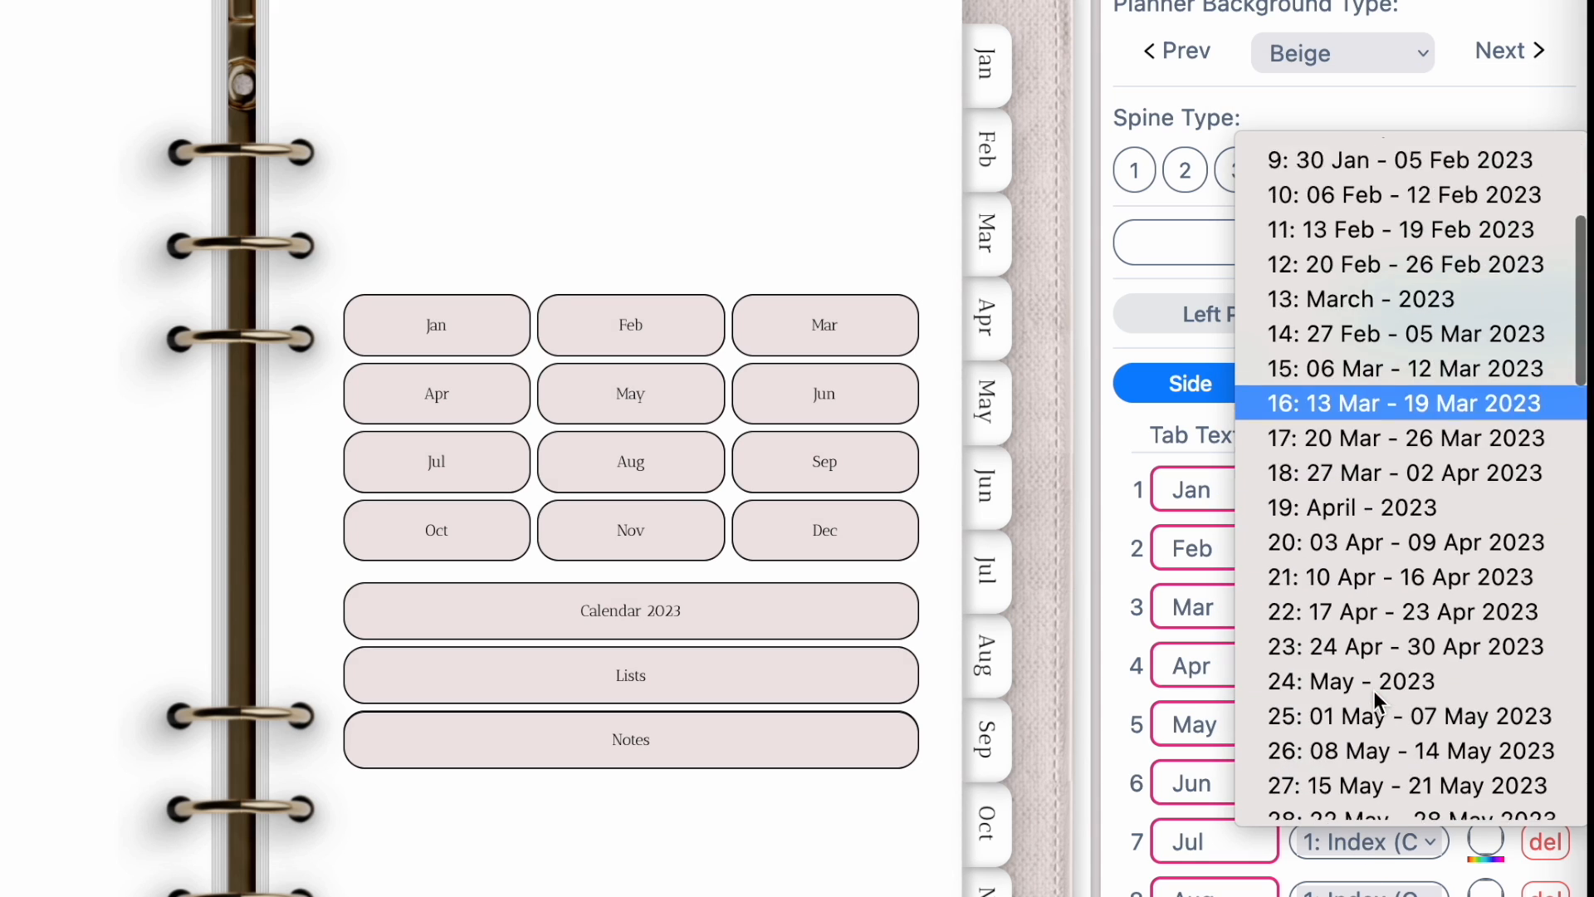
pyautogui.click(1374, 691)
# Step: Link the right page's Aug side tab to 40: August - 2023 and the Sep side tab to 46: September - 2023
pyautogui.click(1430, 569)
pyautogui.scroll(-7, 1455, 520)
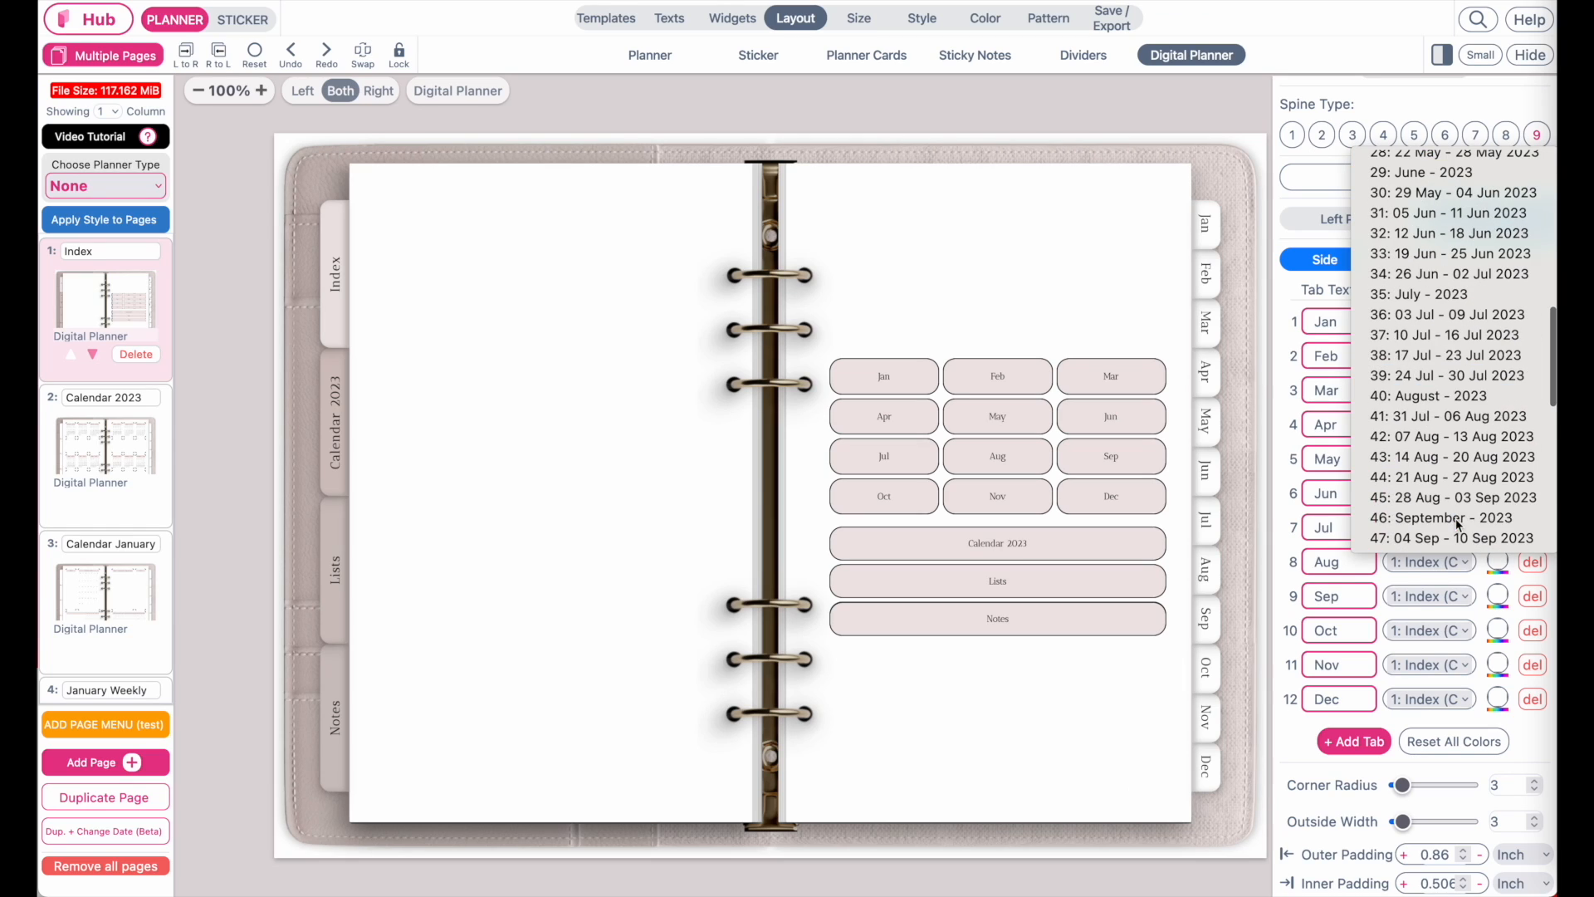
pyautogui.click(1449, 395)
pyautogui.click(1430, 595)
pyautogui.scroll(-7, 1432, 535)
pyautogui.click(1454, 454)
# Step: Link the right page's Oct side tab to 51: October - 2023 and the Nov side tab to 56: November - 2023
pyautogui.click(1430, 630)
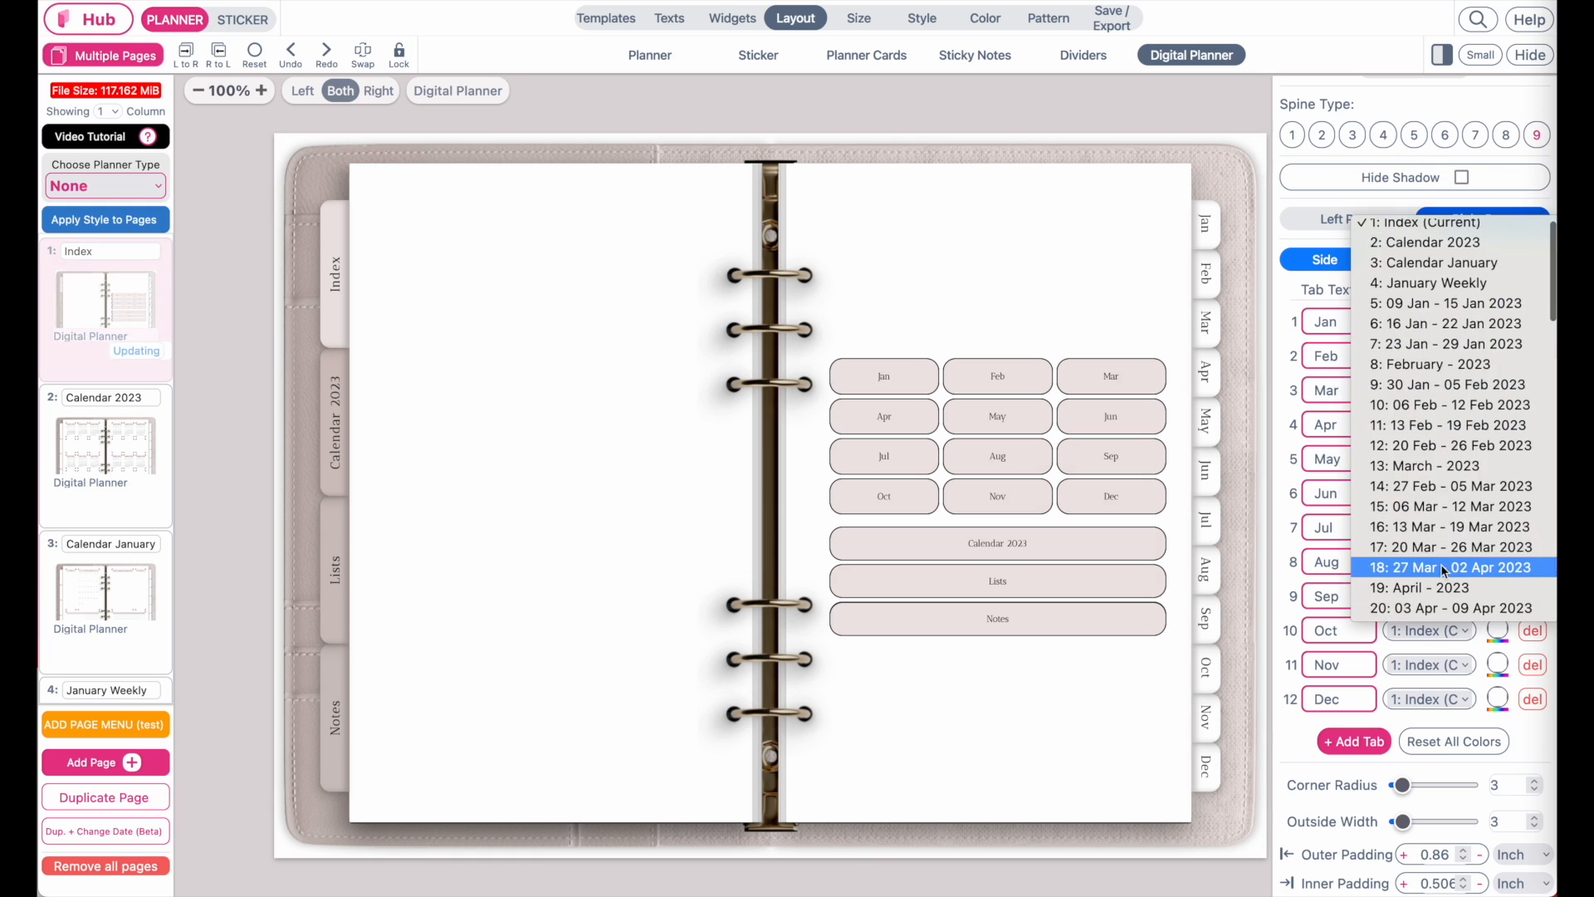
pyautogui.scroll(-7, 1445, 540)
pyautogui.click(1445, 542)
pyautogui.click(1430, 664)
pyautogui.scroll(-5, 1447, 417)
pyautogui.scroll(-5, 1446, 418)
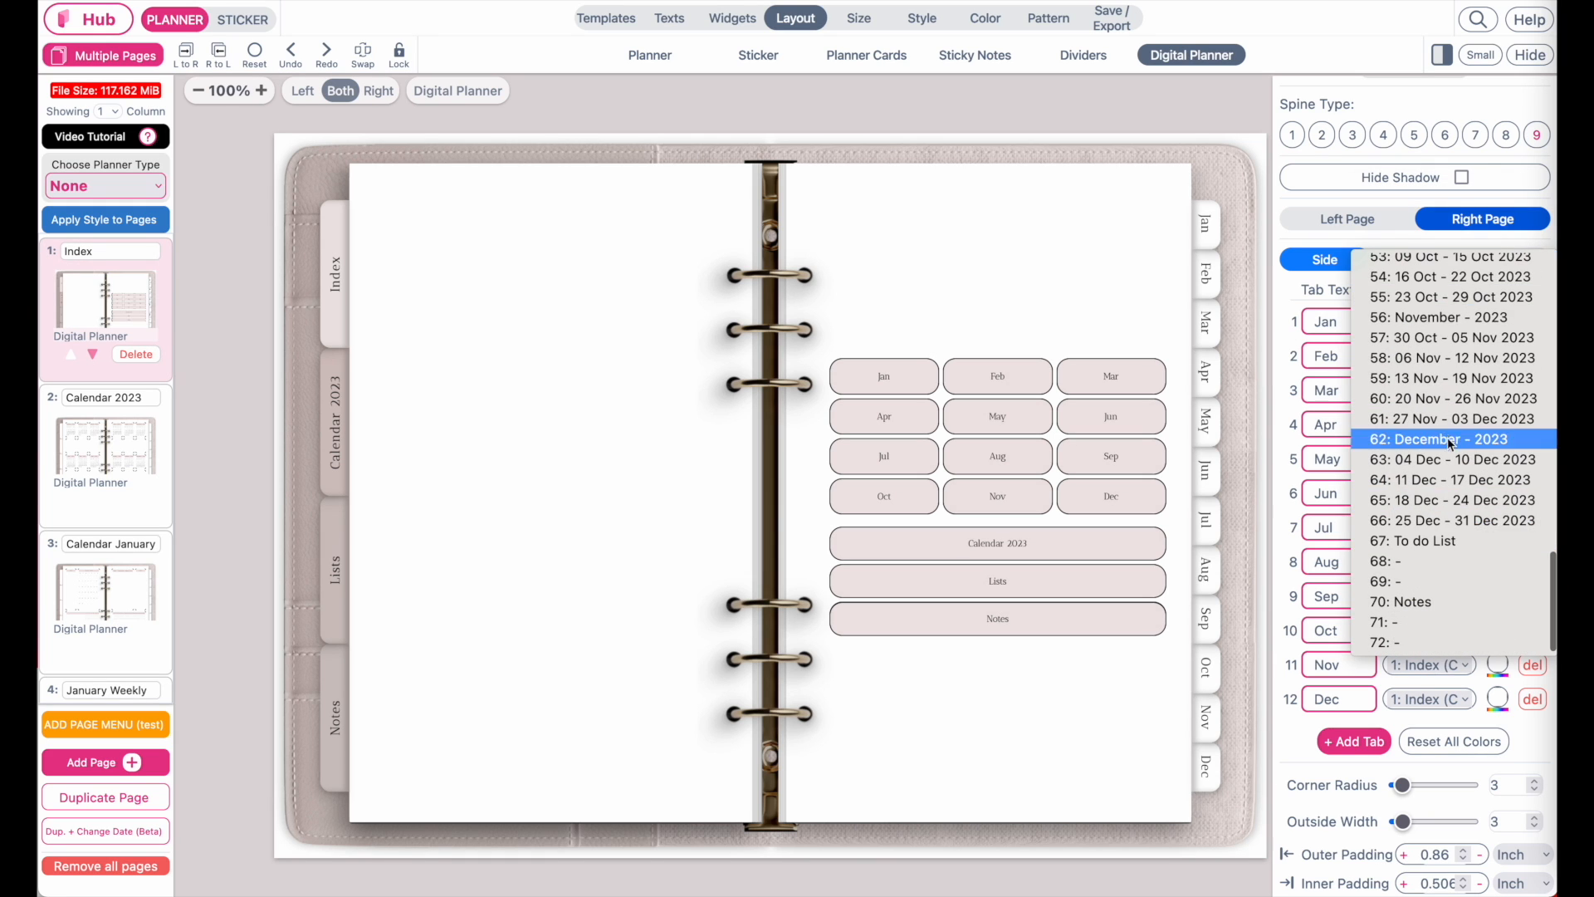
pyautogui.click(1450, 348)
# Step: Link the right page's Dec side tab to 62: December - 2023
pyautogui.click(1430, 699)
pyautogui.scroll(-10, 1436, 631)
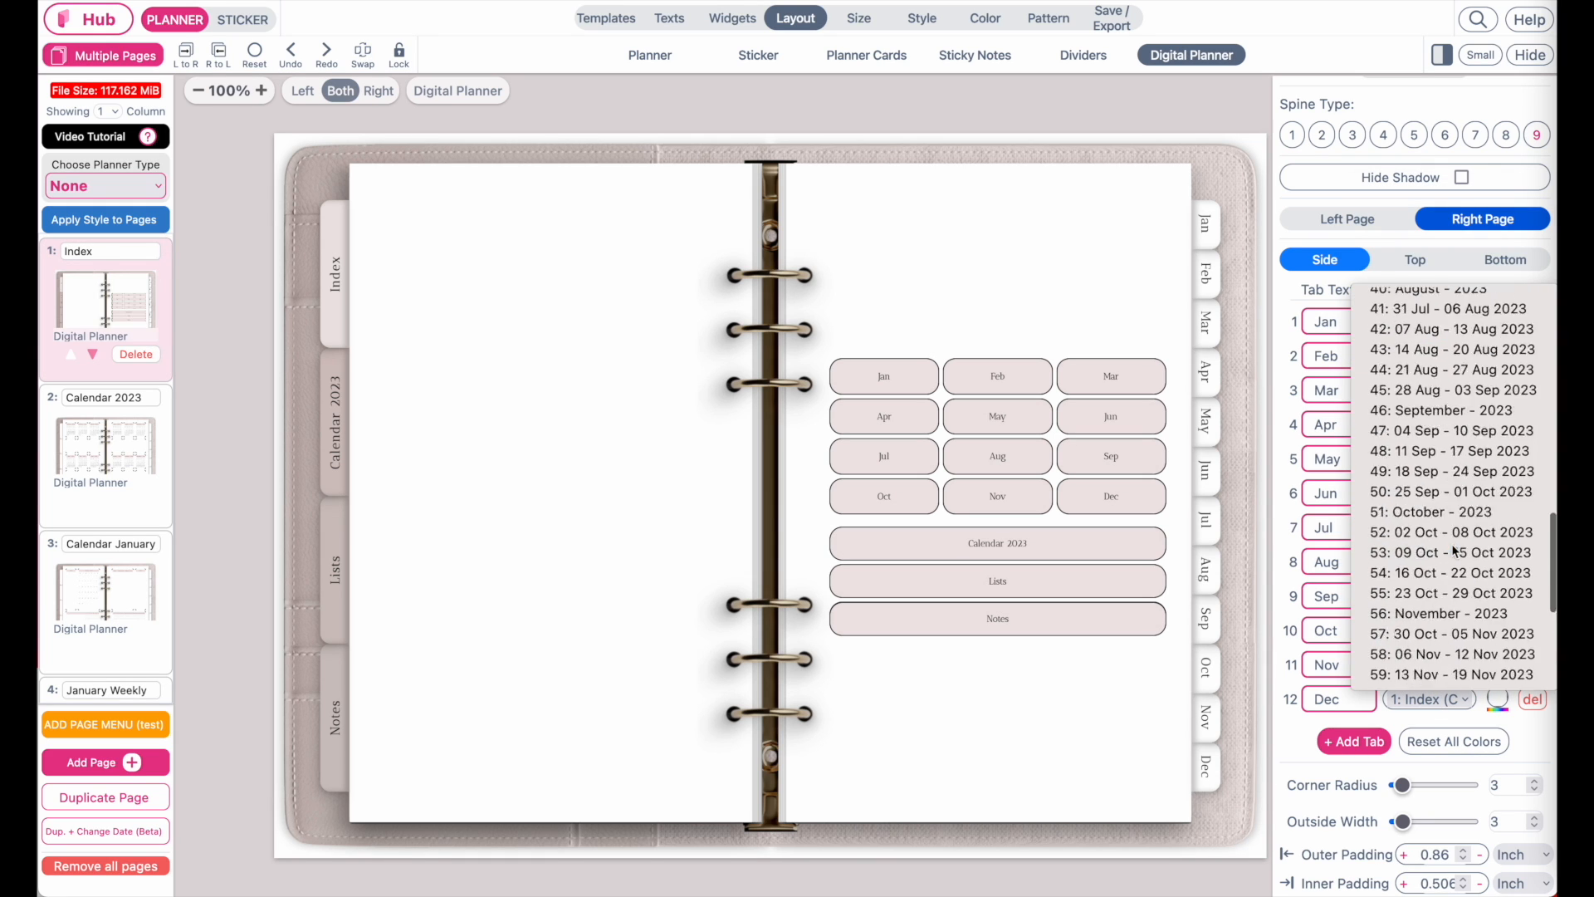
pyautogui.click(1446, 475)
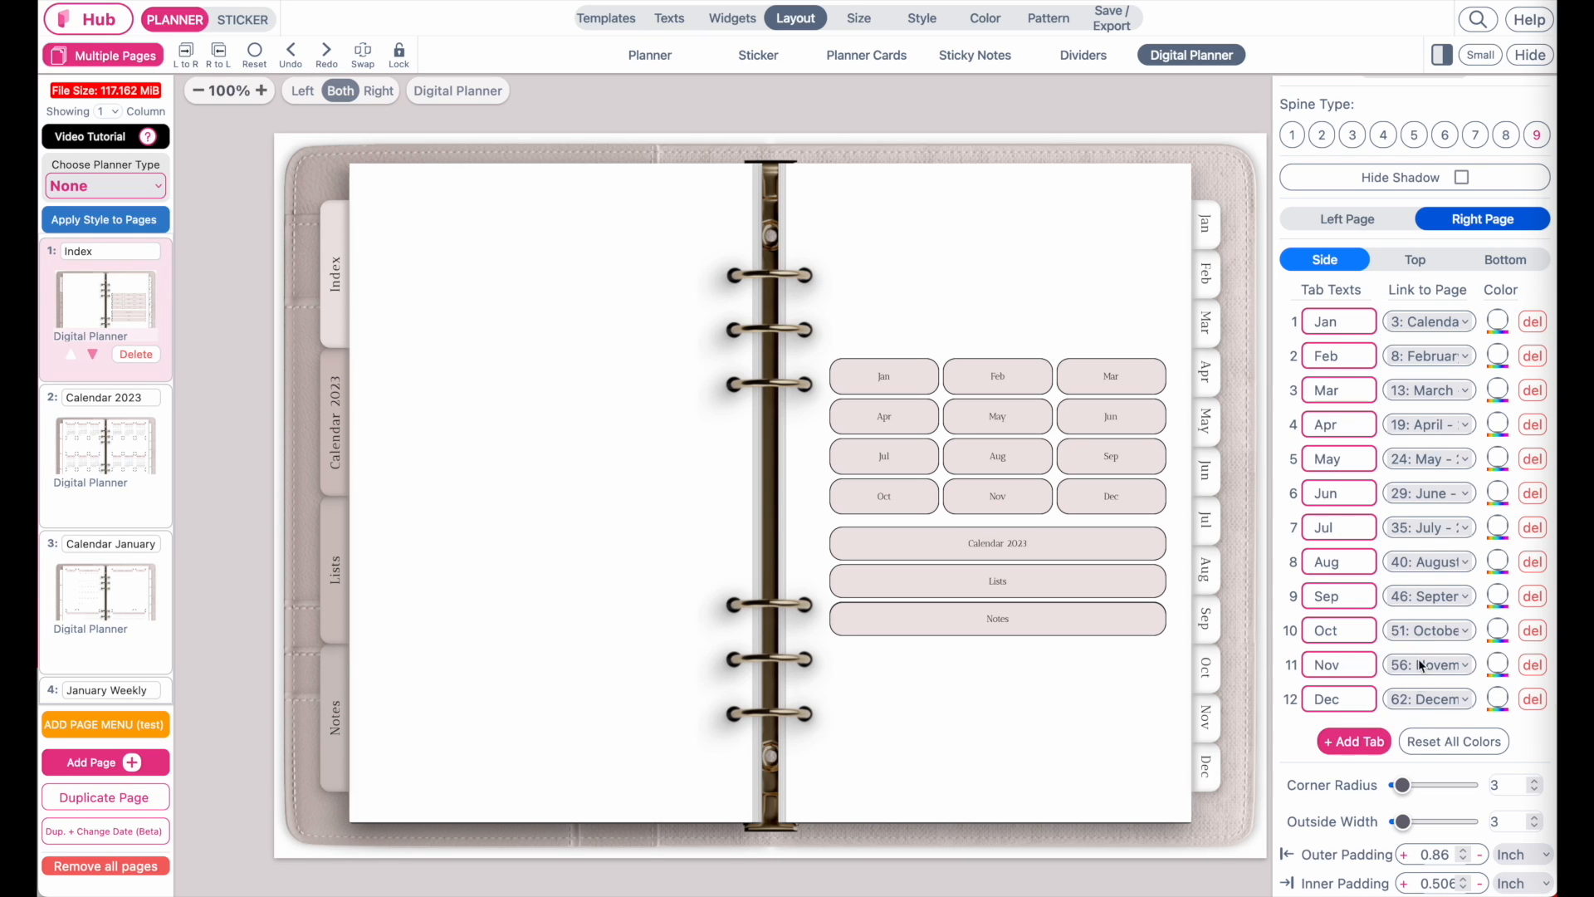
# Step: Apply the Index page's margins, digital planner style and digital planner tabs on both sides to all pages
pyautogui.click(1372, 224)
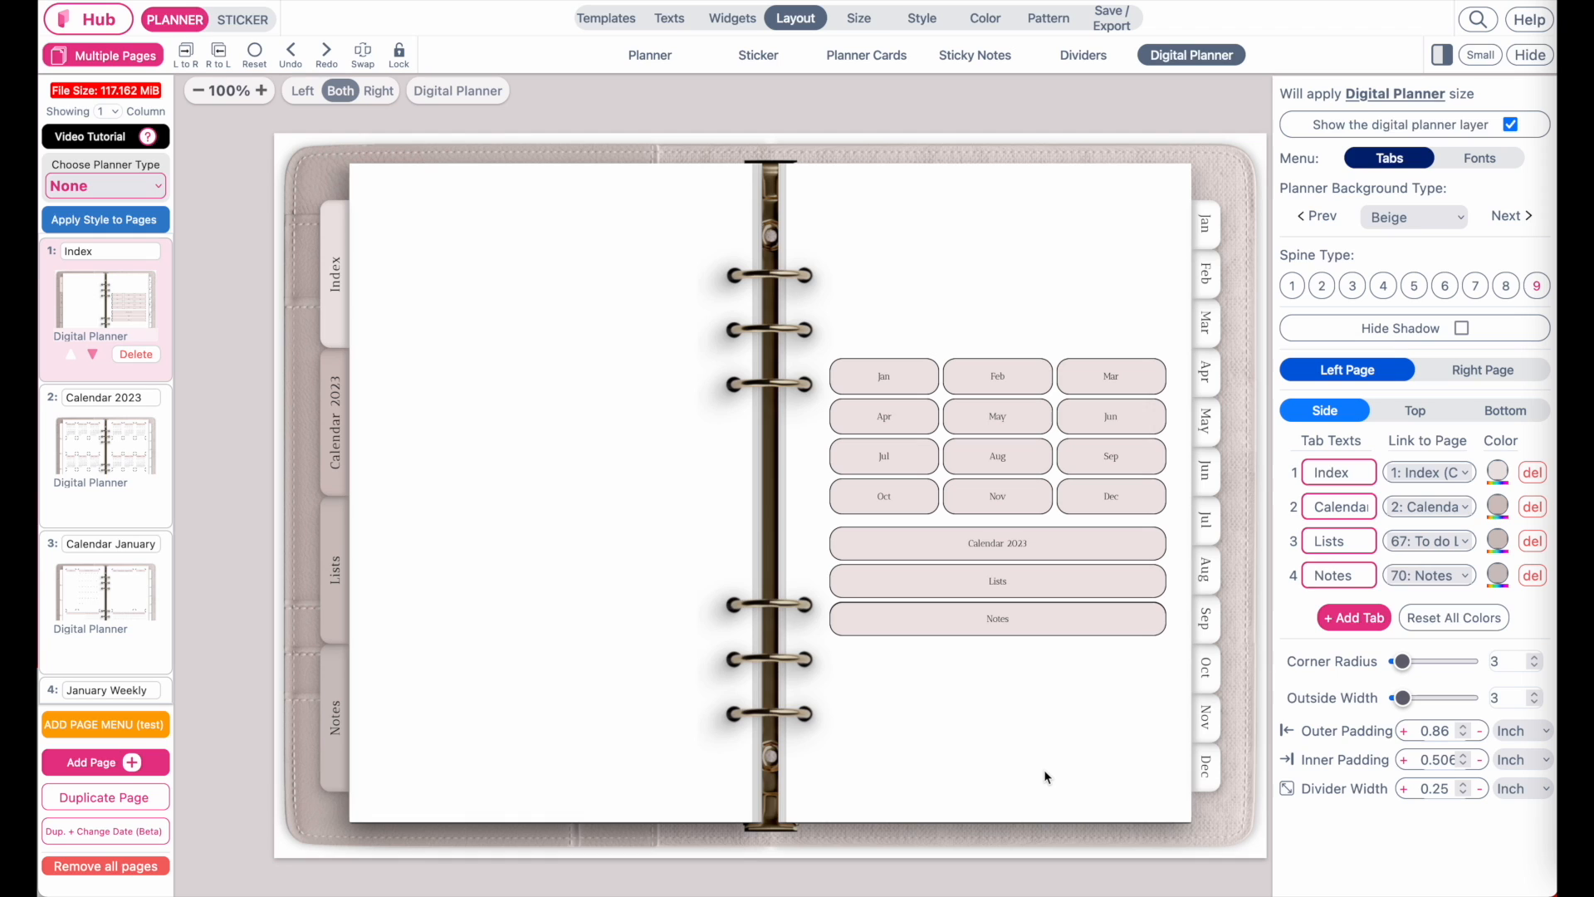
pyautogui.click(66, 224)
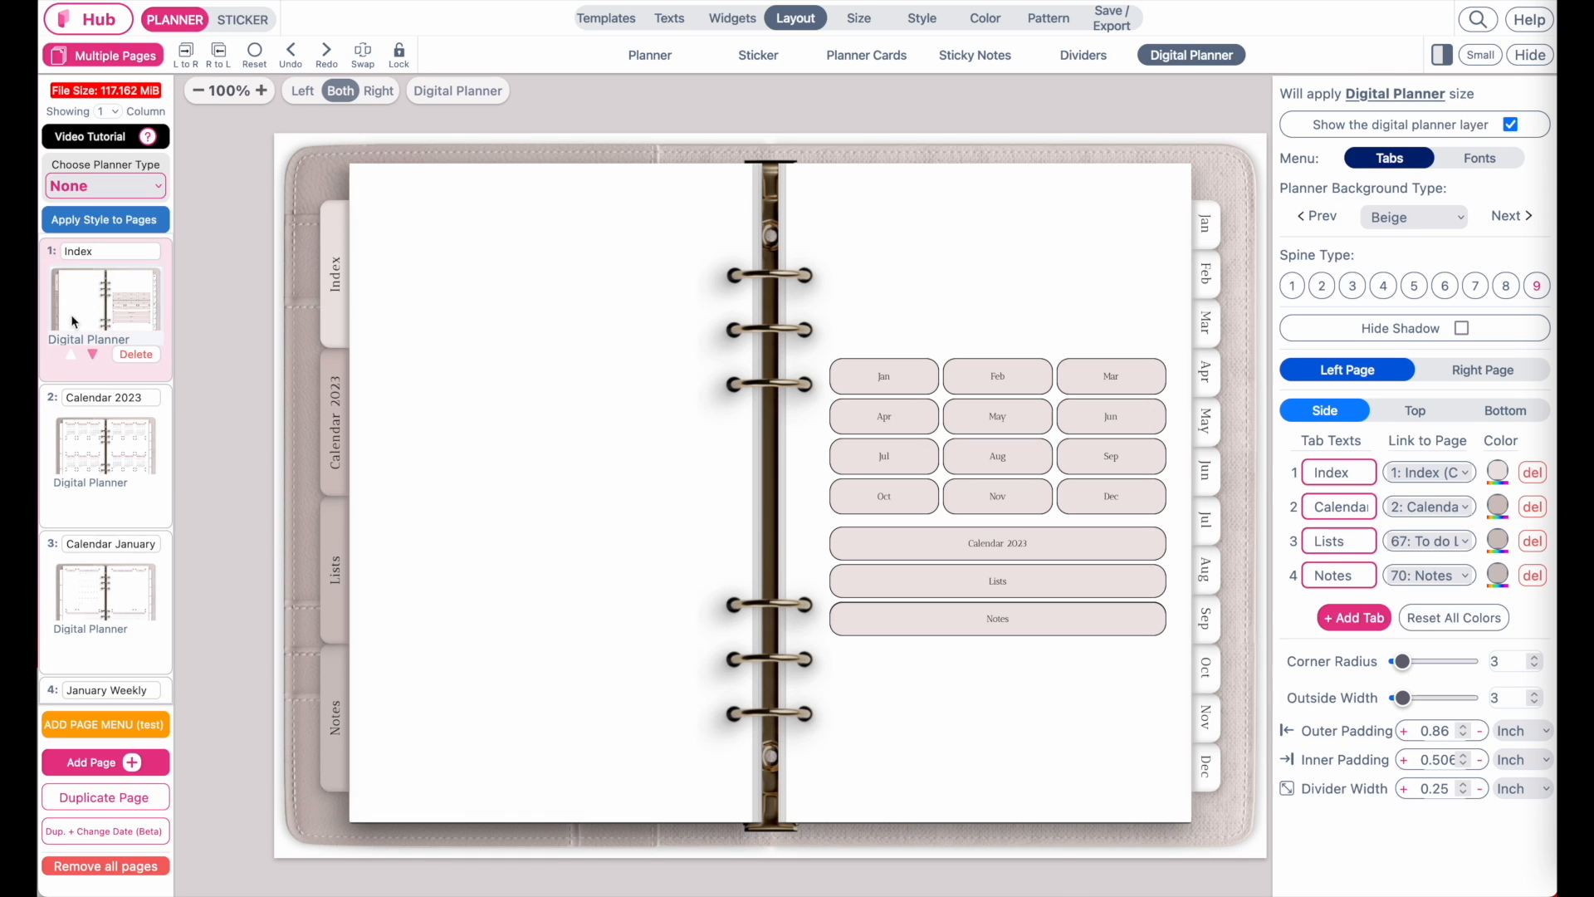
pyautogui.click(109, 234)
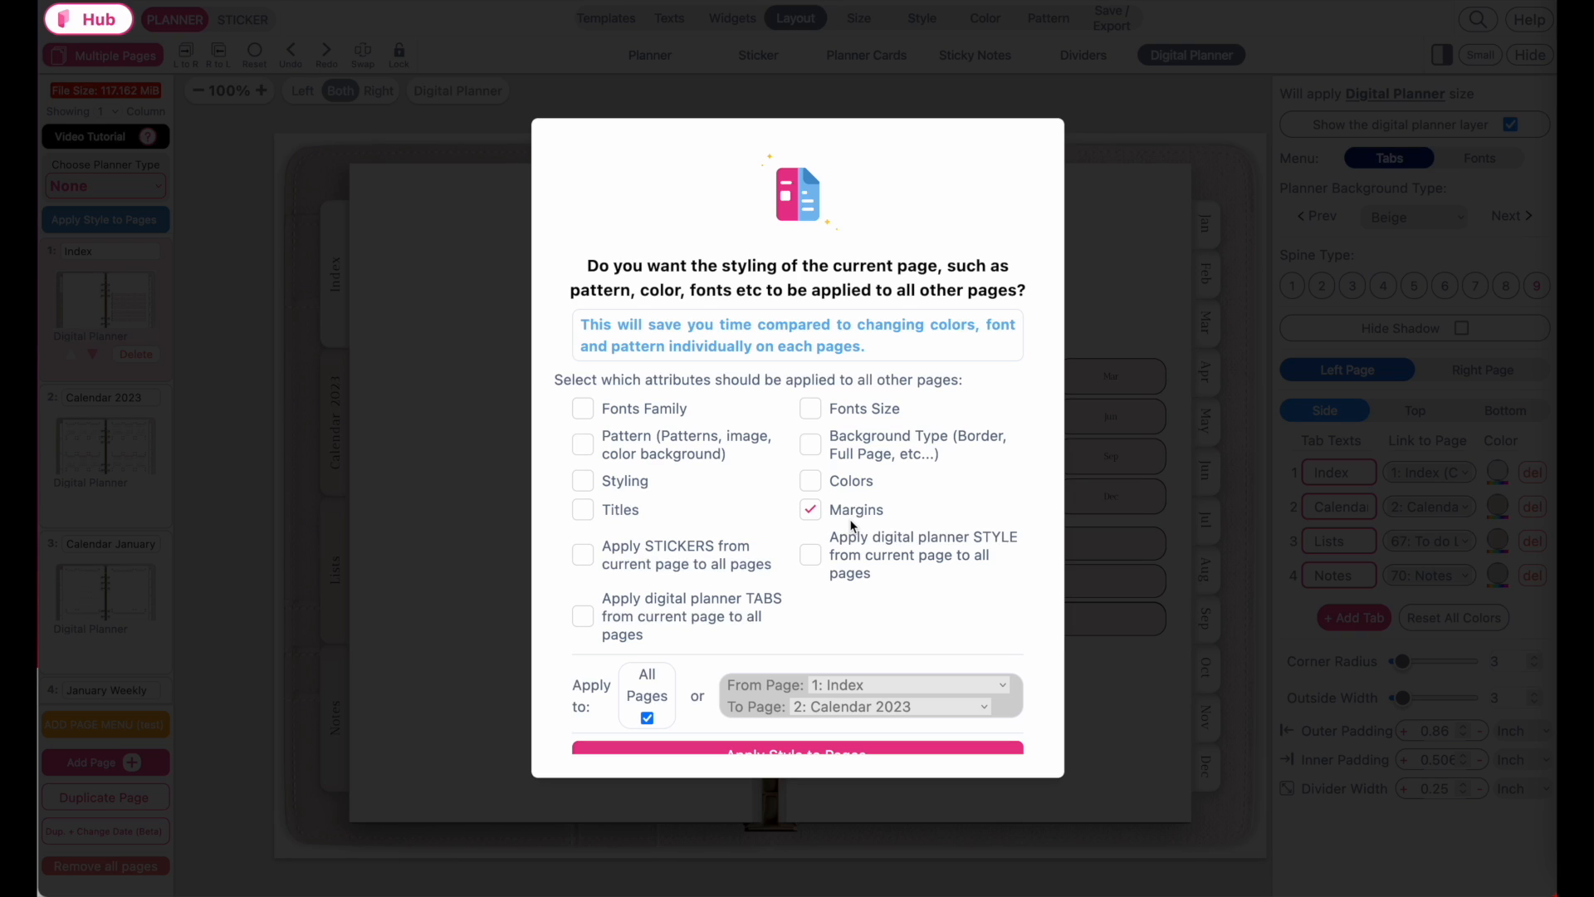
pyautogui.click(812, 557)
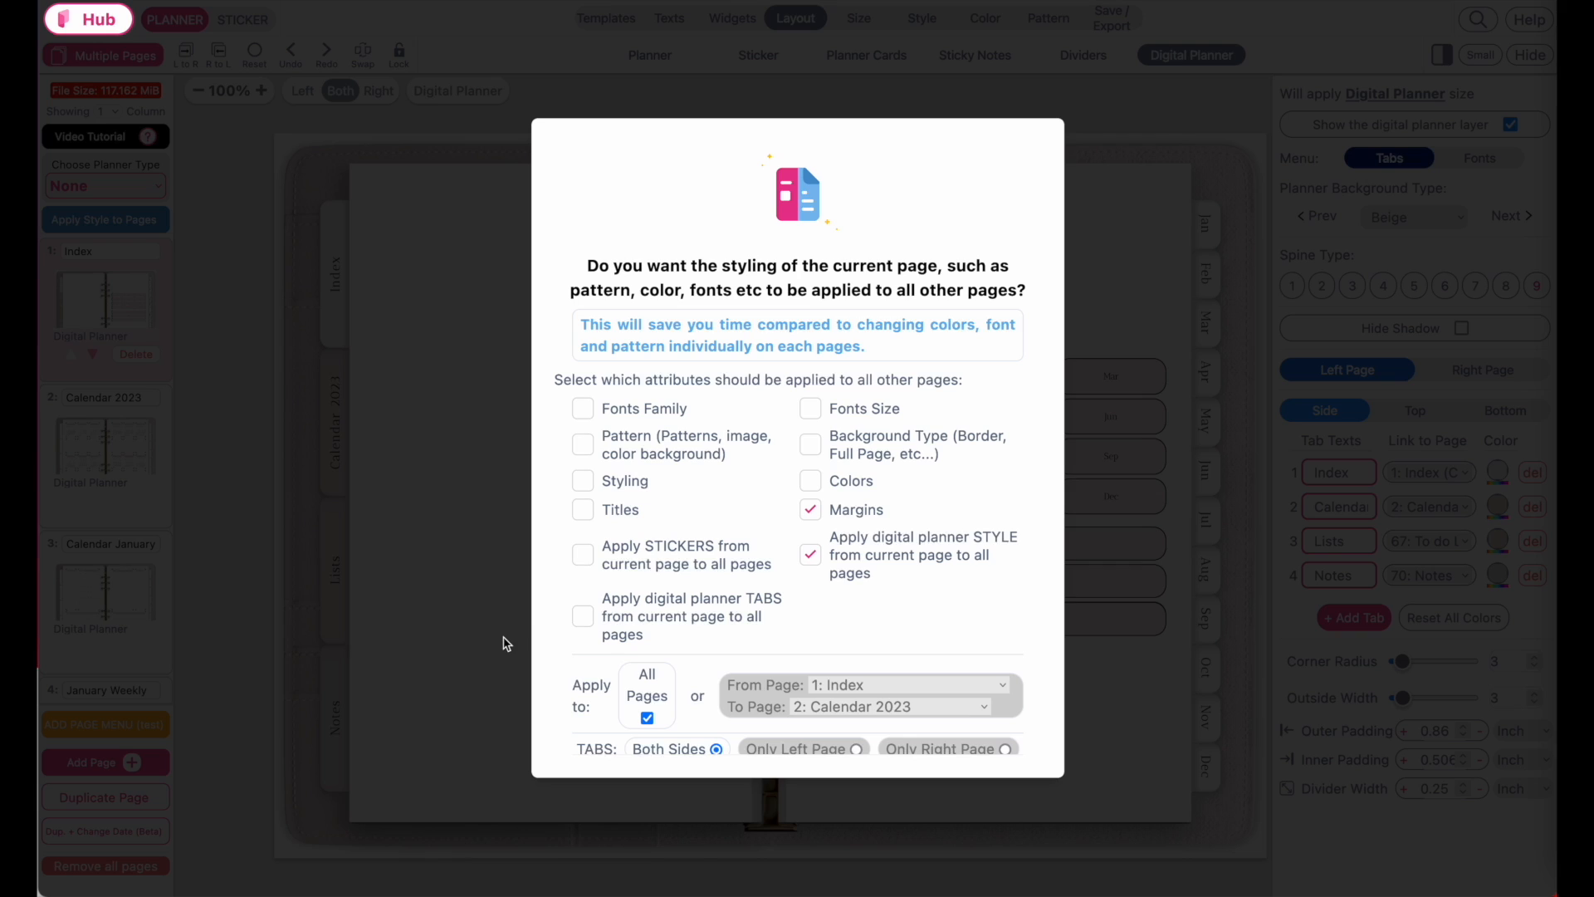
pyautogui.scroll(-2, 789, 633)
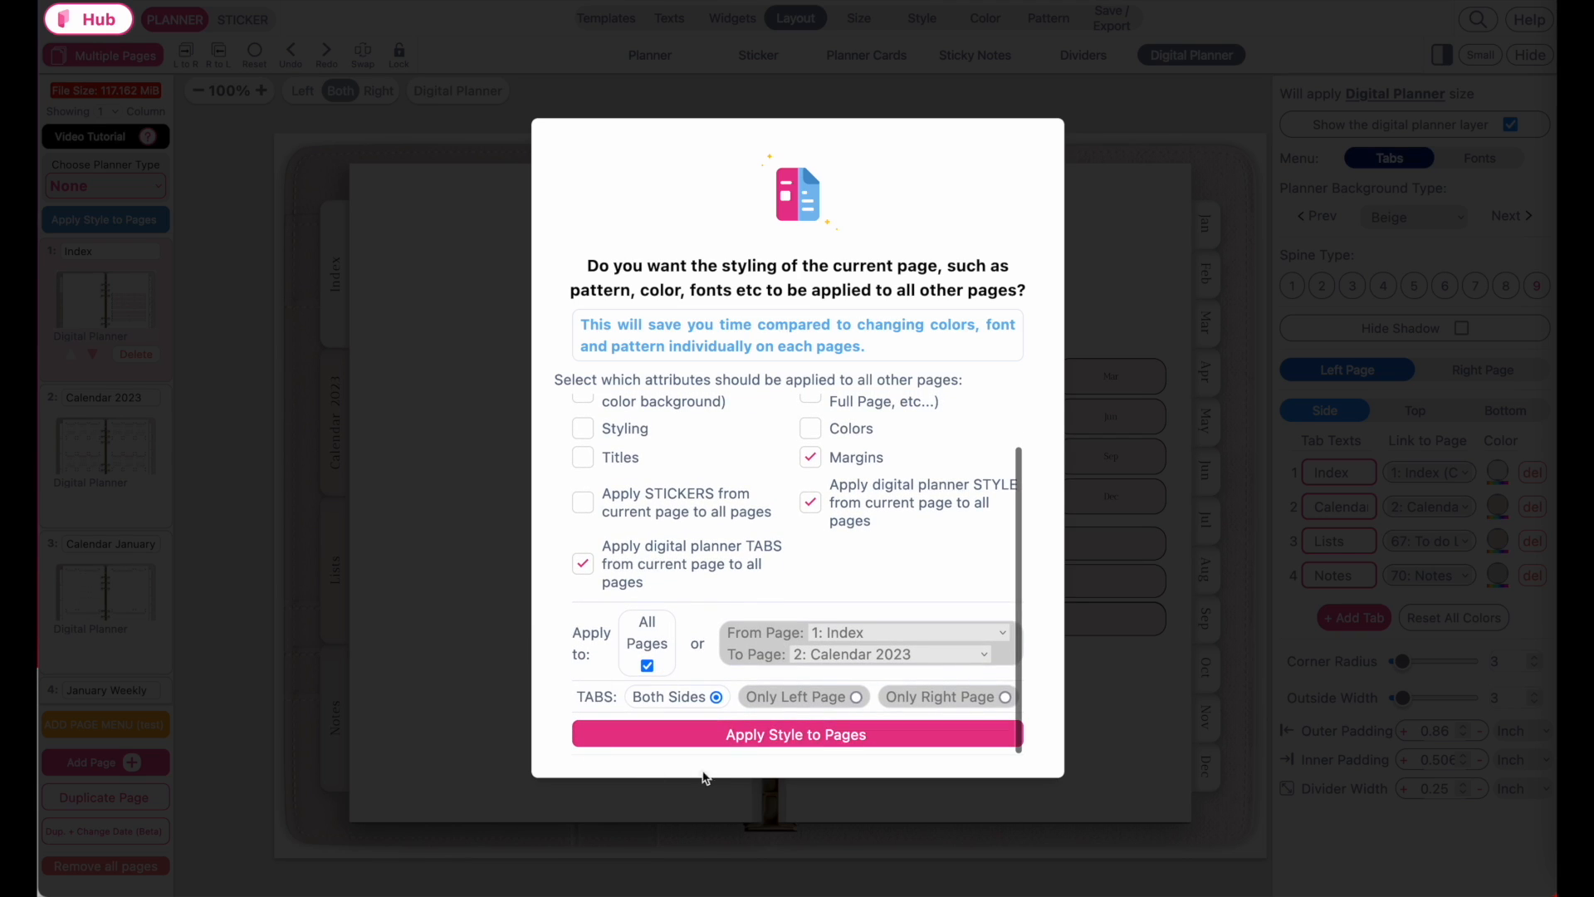
pyautogui.click(861, 744)
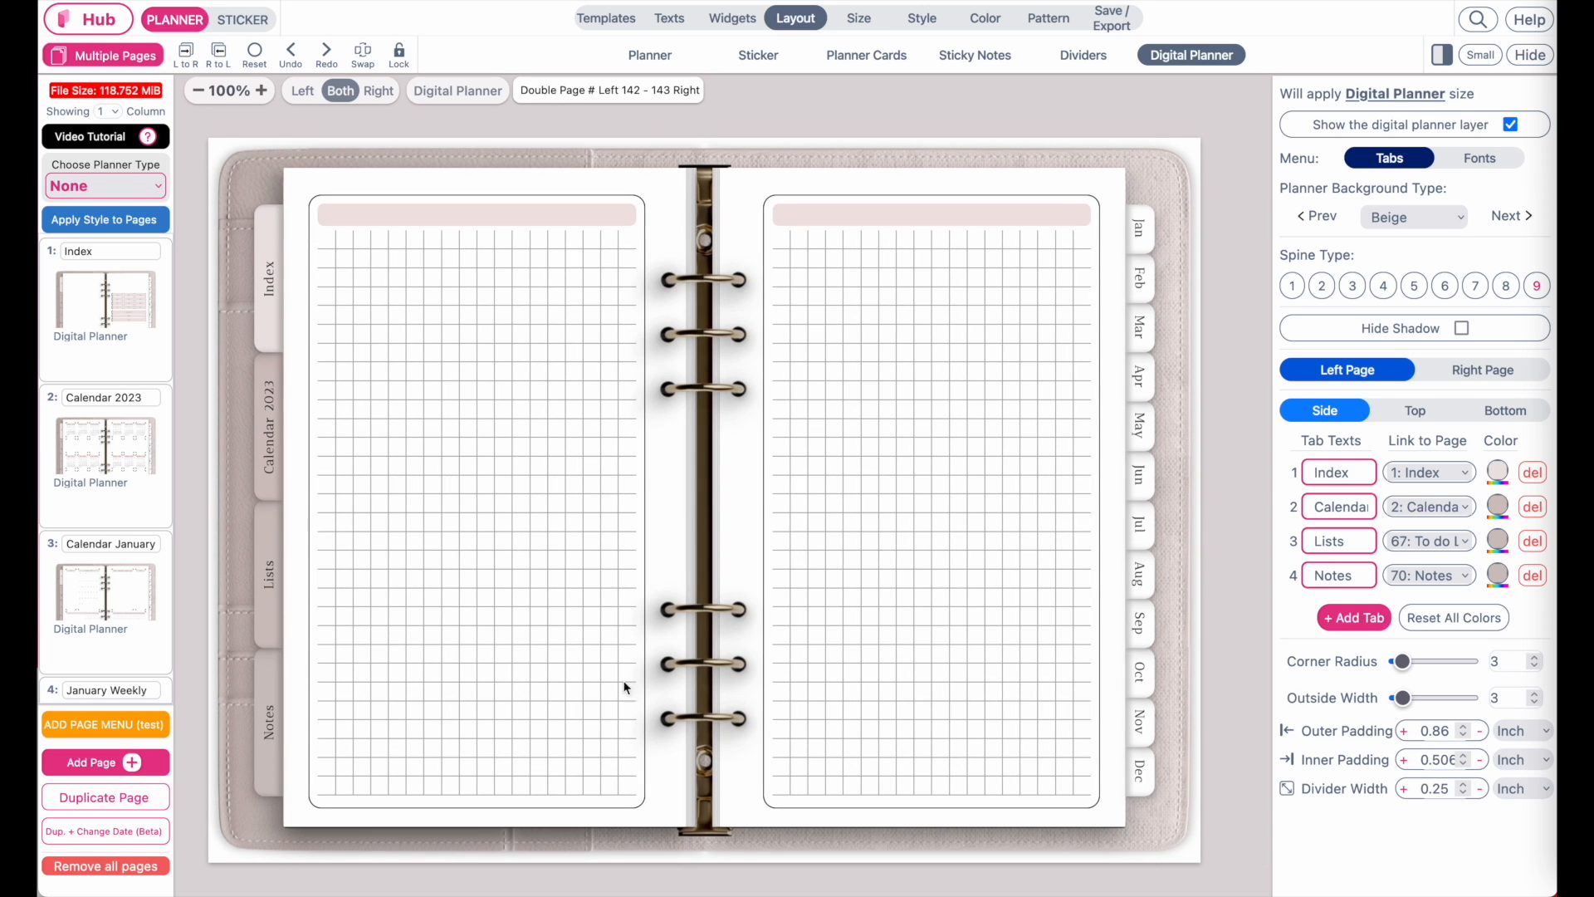
# Step: Check the side tabs and their links on the Calendar January and Calendar 2023 pages, and return to the Index page
pyautogui.click(96, 602)
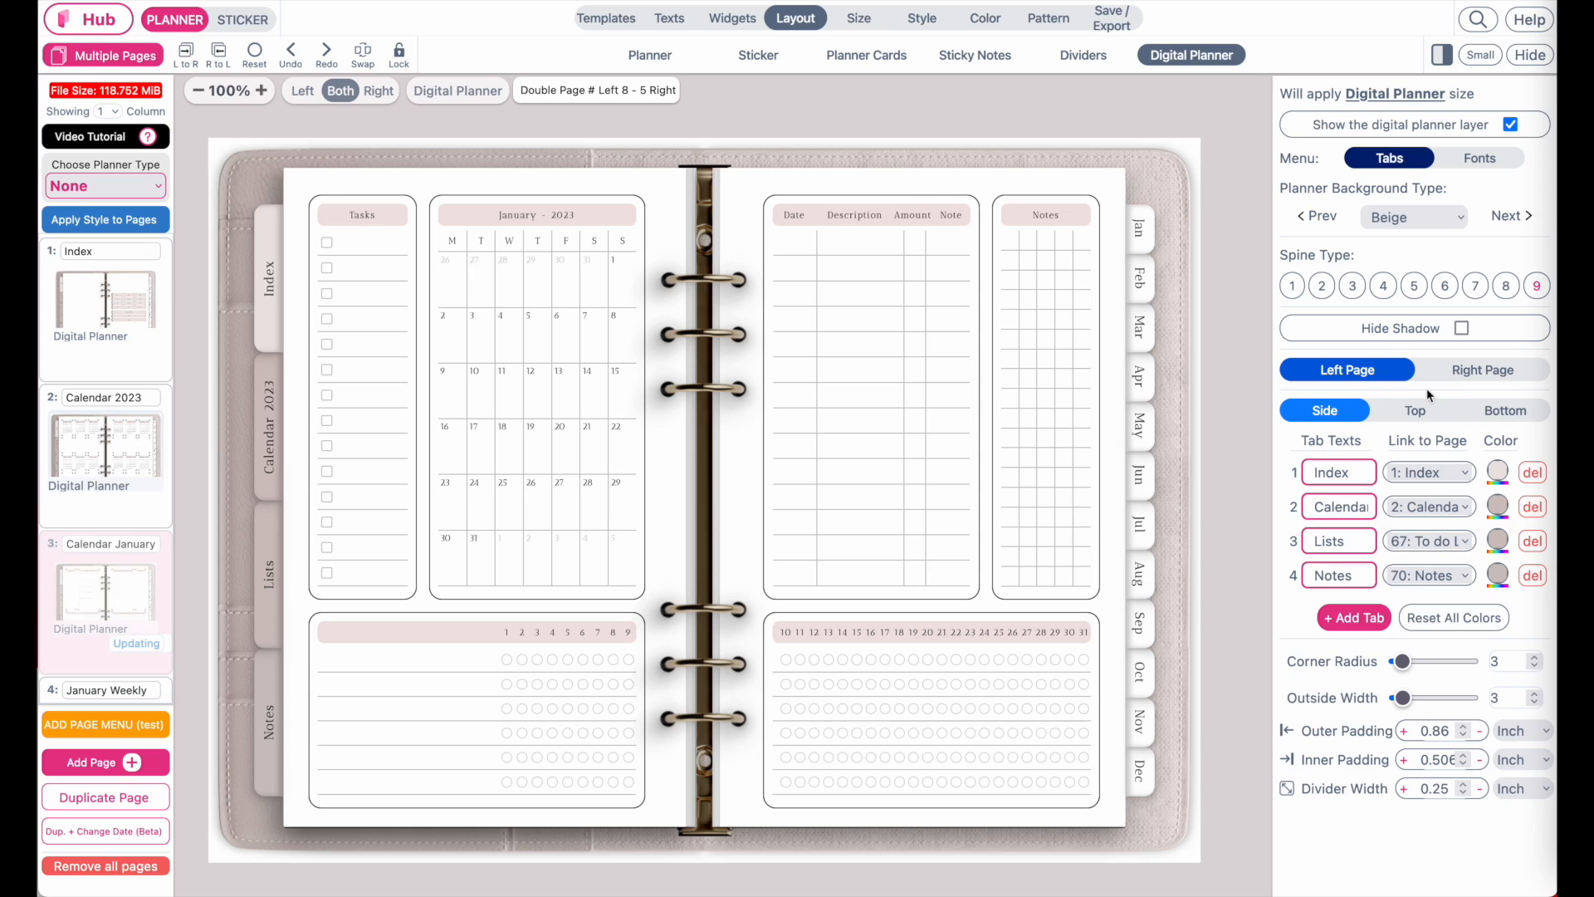
pyautogui.click(1460, 376)
pyautogui.click(97, 455)
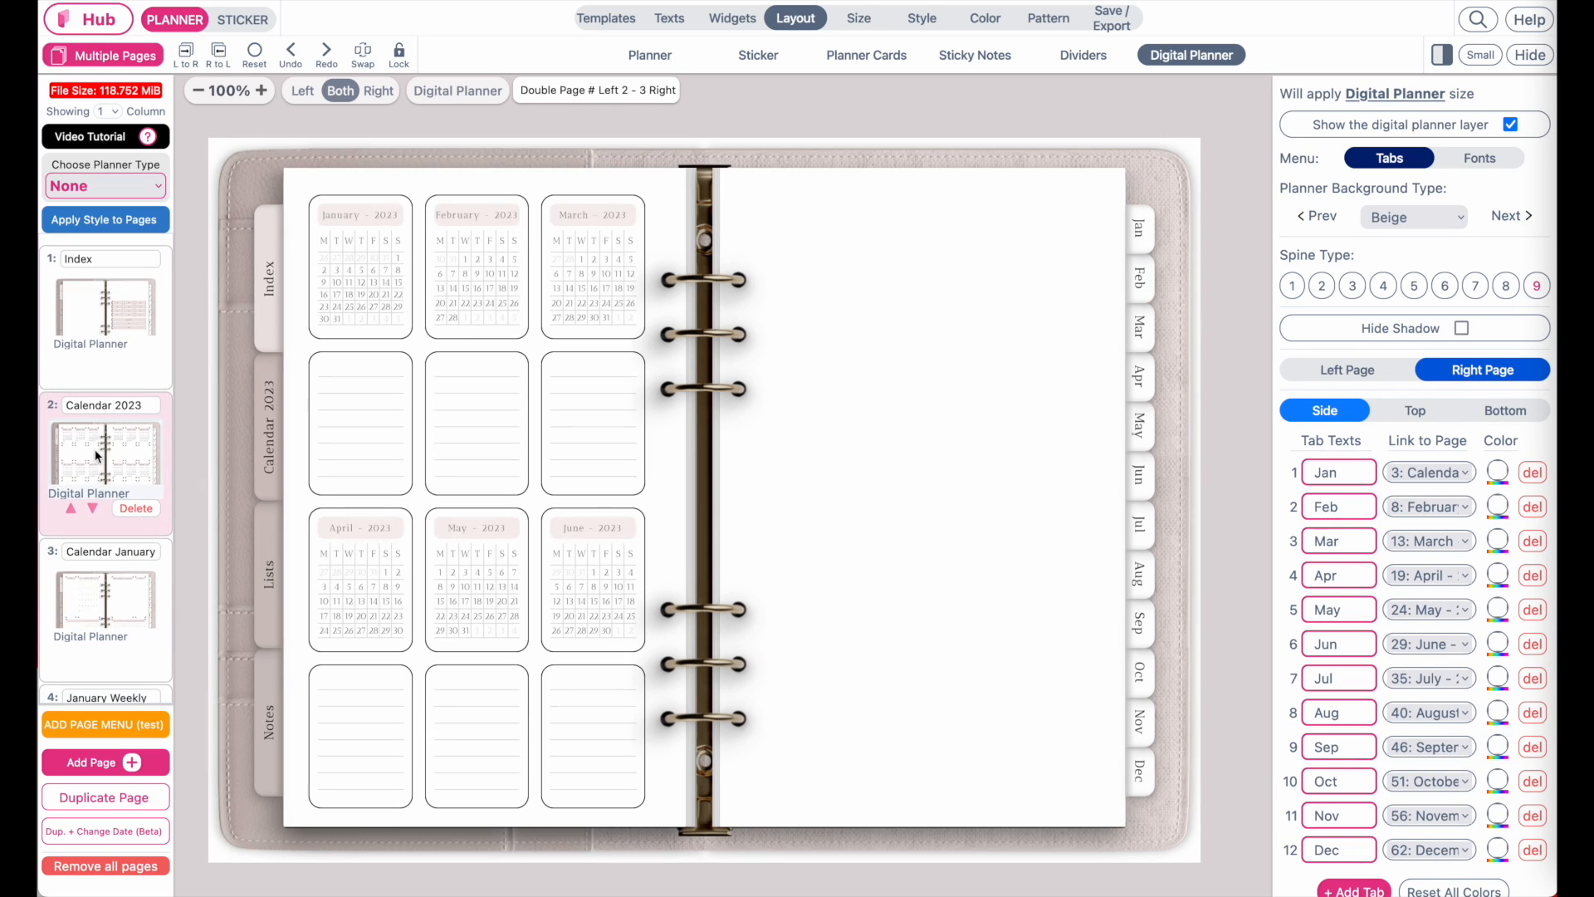
pyautogui.click(106, 339)
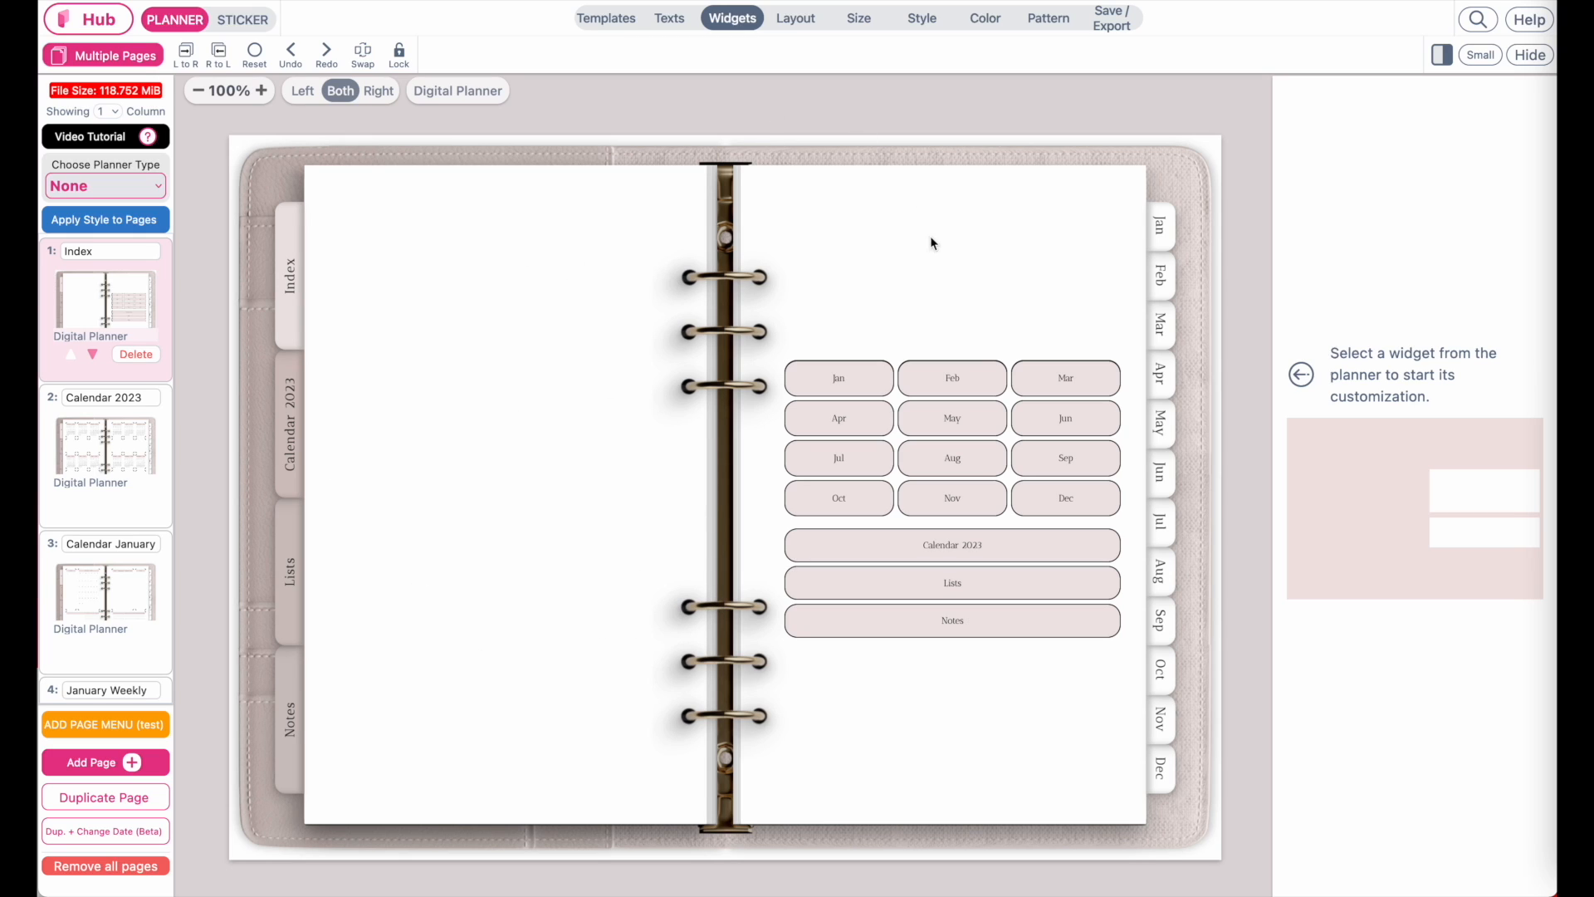
pyautogui.scroll(2, 1007, 501)
pyautogui.hscroll(4, 913, 473)
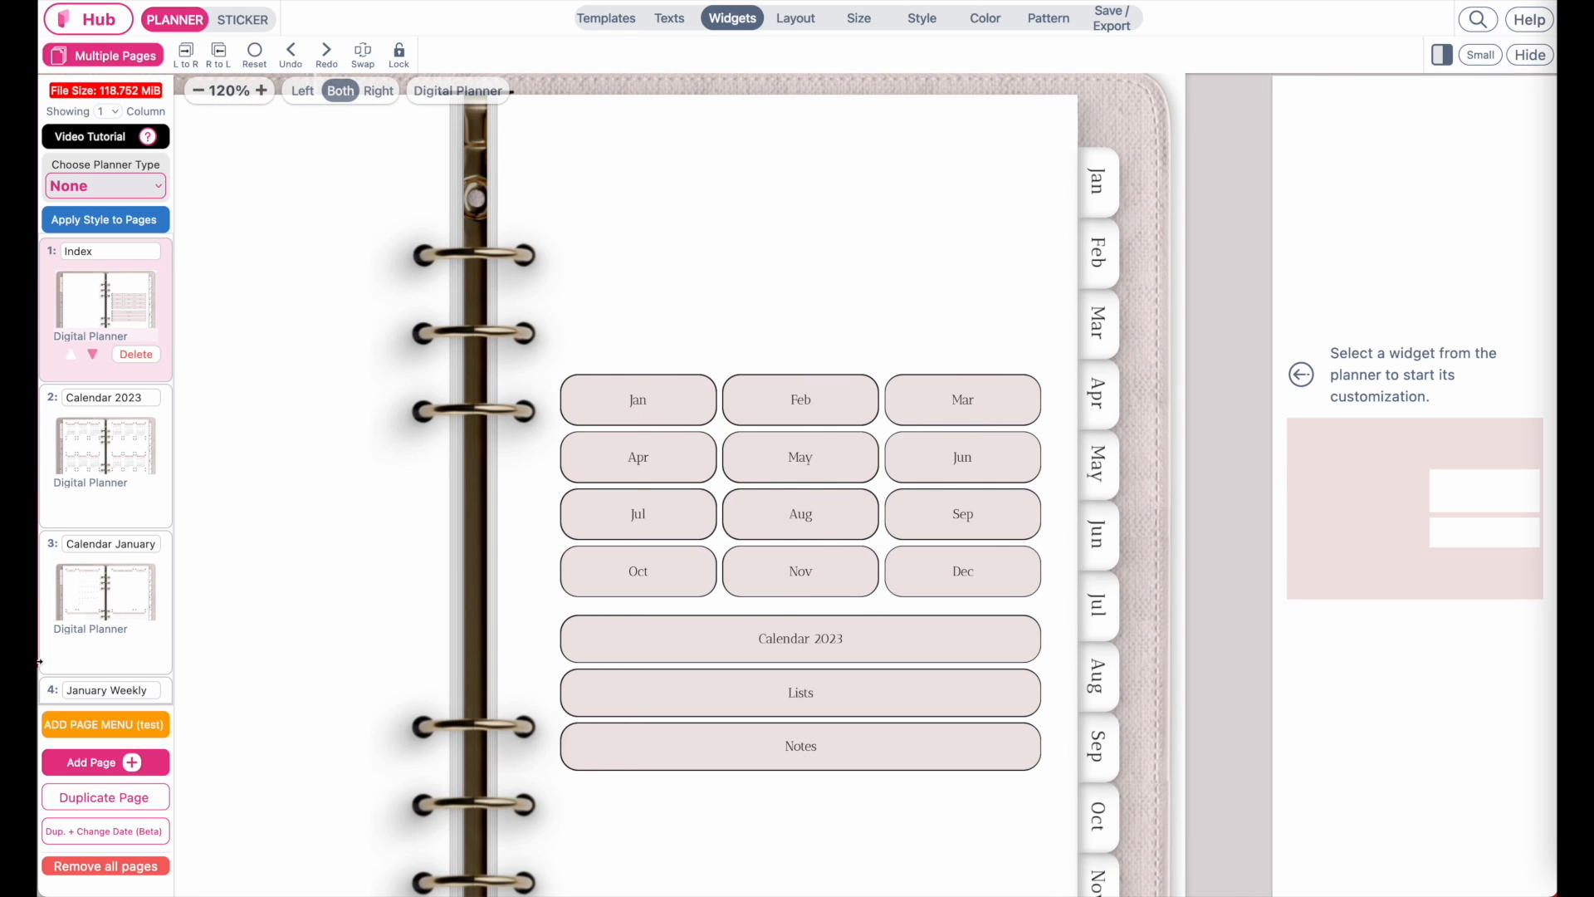
pyautogui.scroll(-2, 794, 515)
pyautogui.hscroll(-4, 794, 515)
pyautogui.scroll(1, 794, 515)
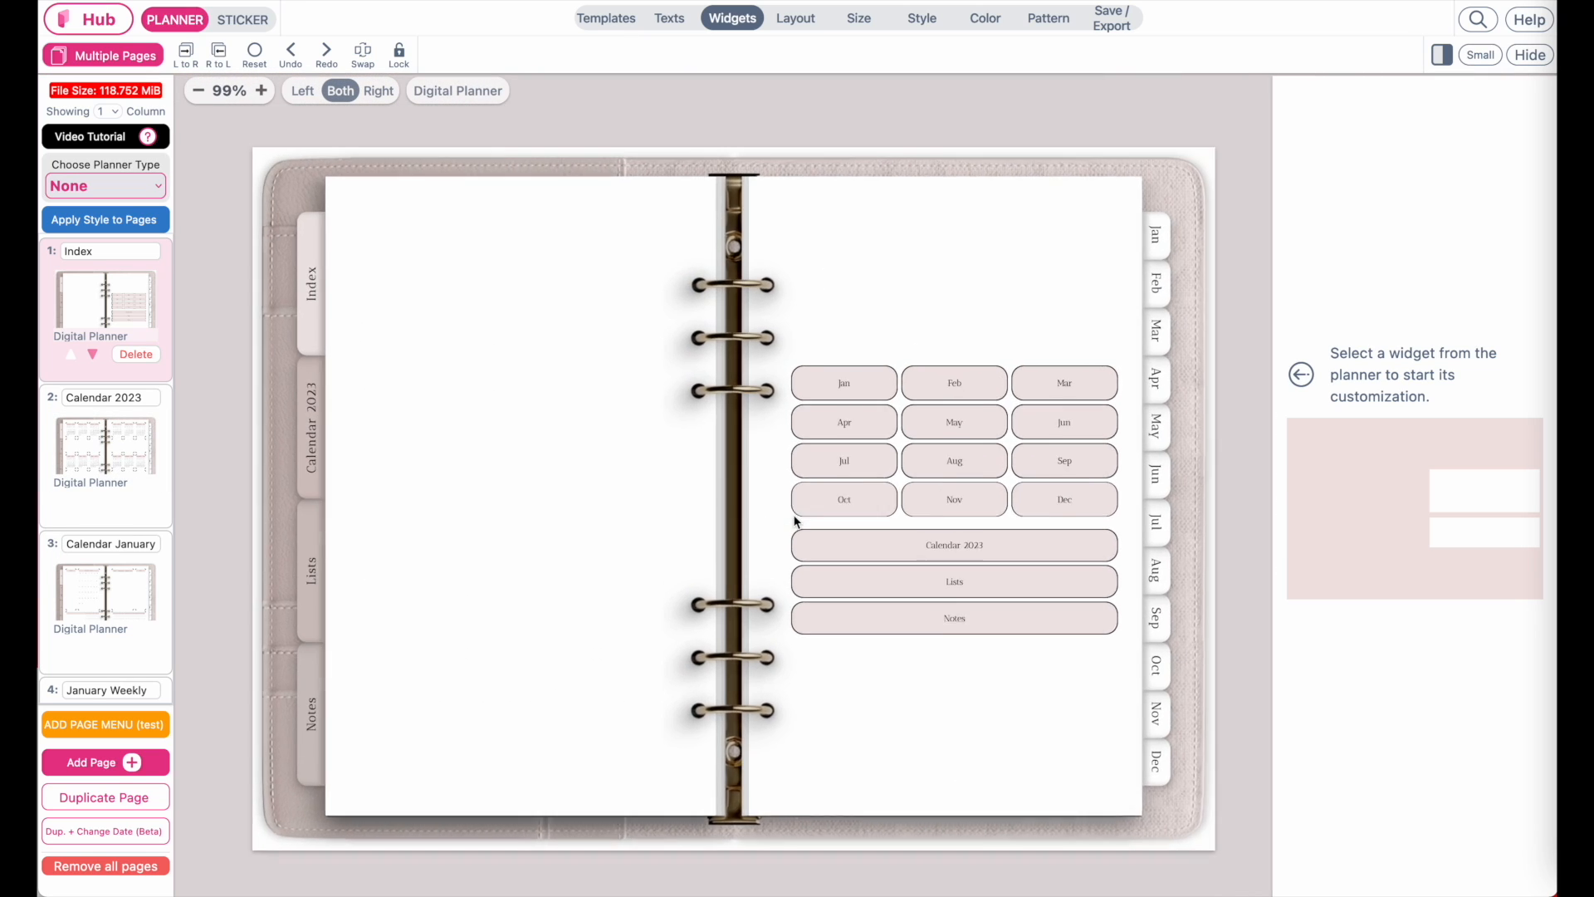
pyautogui.hscroll(1, 794, 522)
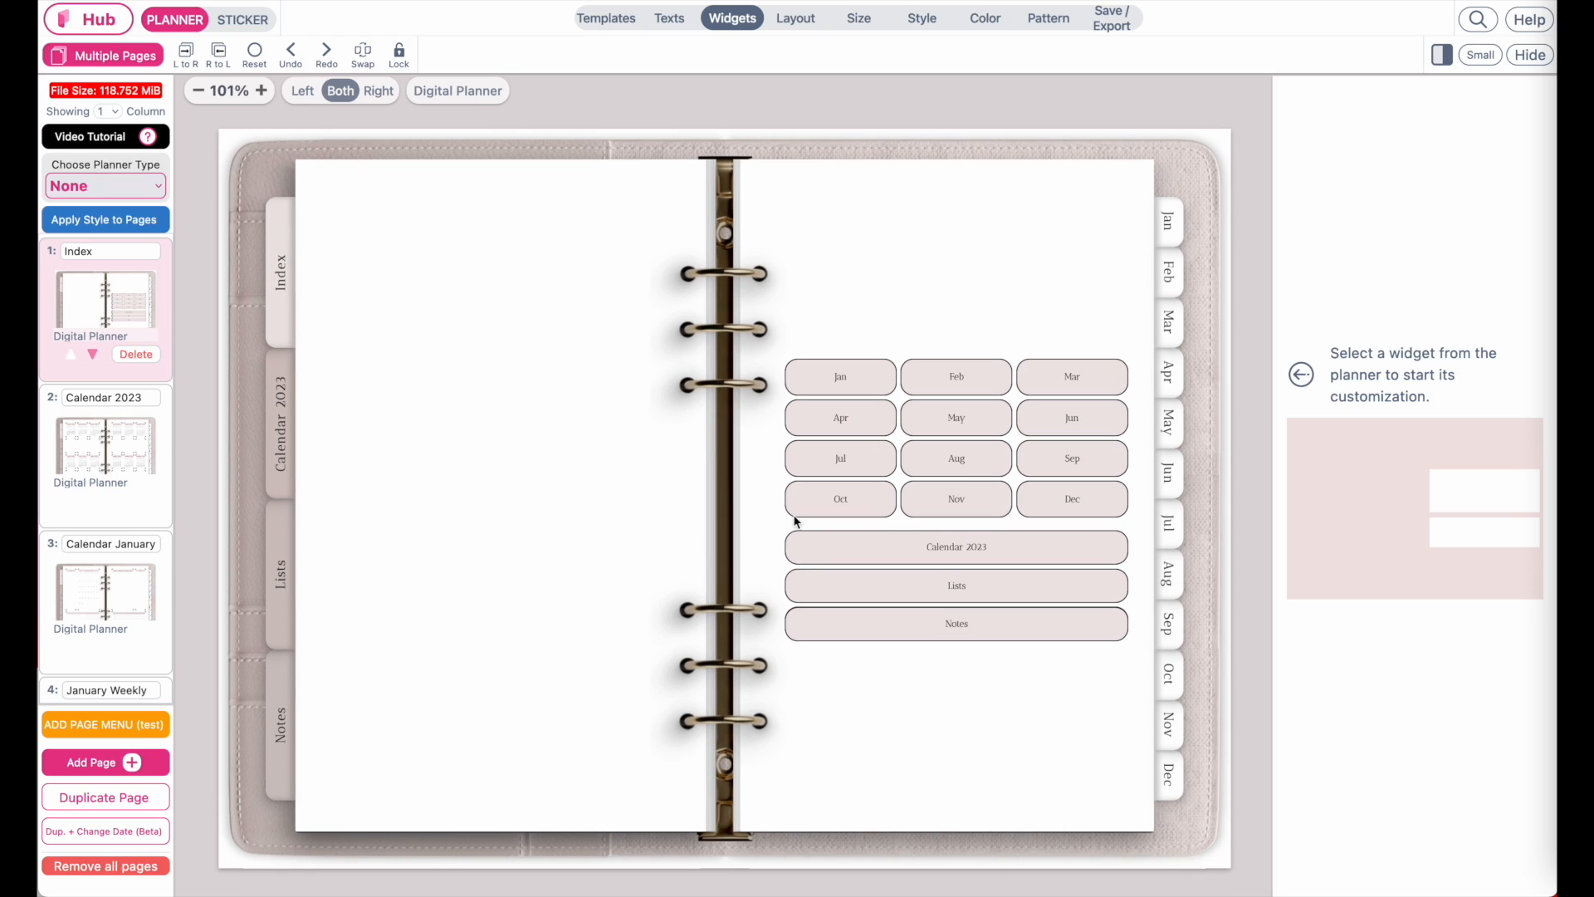
# Step: Add a custom text sticker reading "Twenty Twenty - three" in a wide, shallow box on the Index spread's left page
pyautogui.click(237, 23)
pyautogui.click(1404, 101)
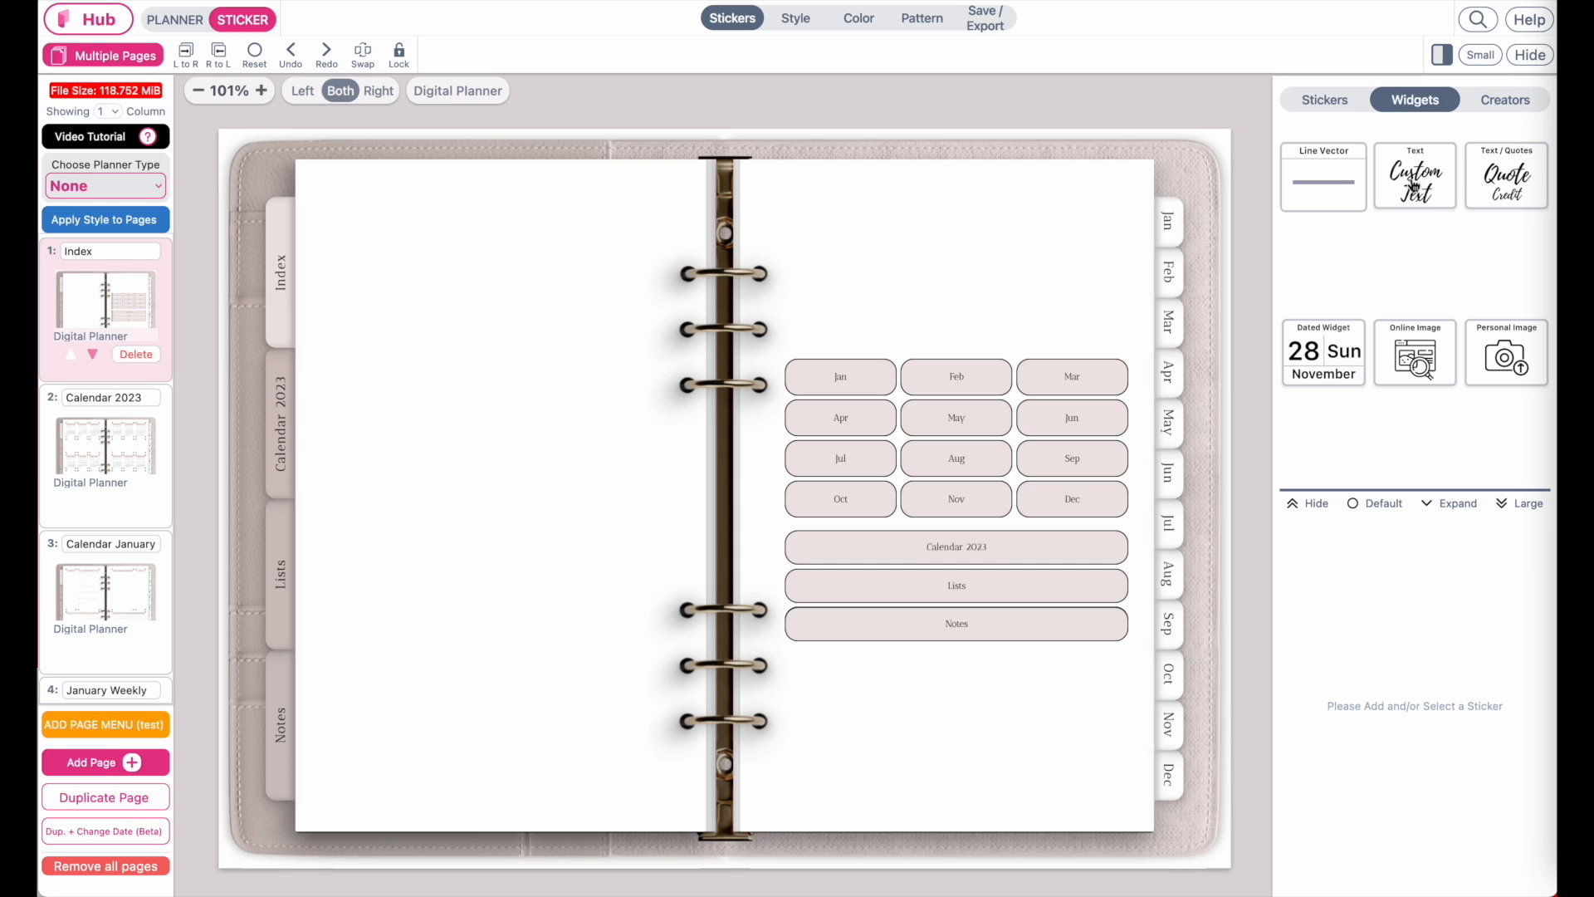
pyautogui.click(1422, 193)
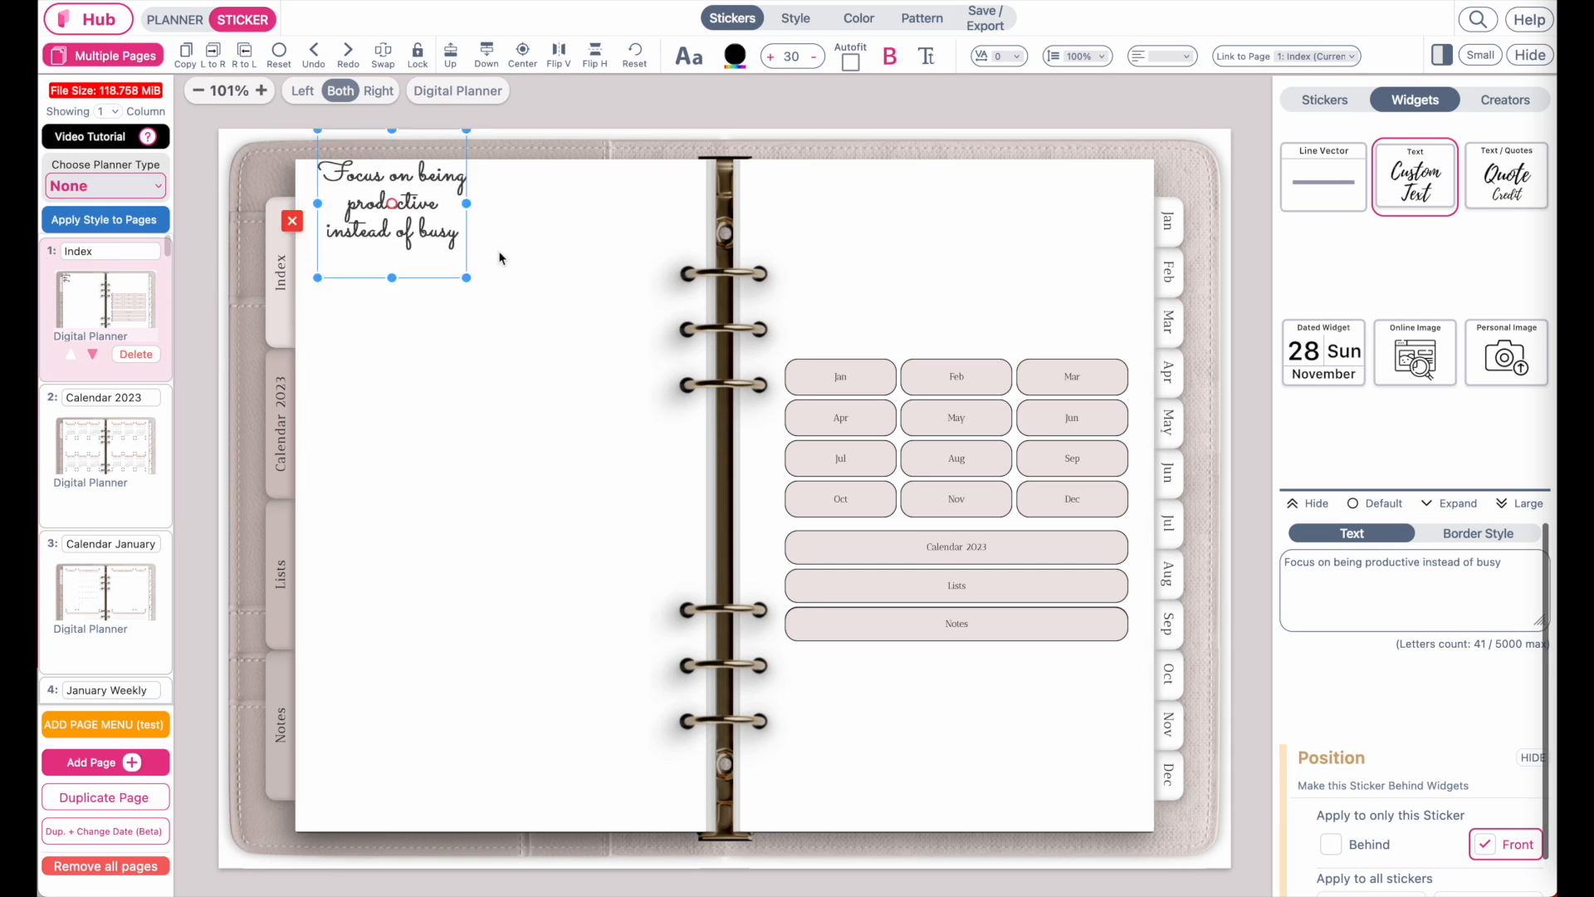
pyautogui.moveTo(408, 220); pyautogui.dragTo(446, 449)
pyautogui.moveTo(1517, 568); pyautogui.dragTo(1227, 571)
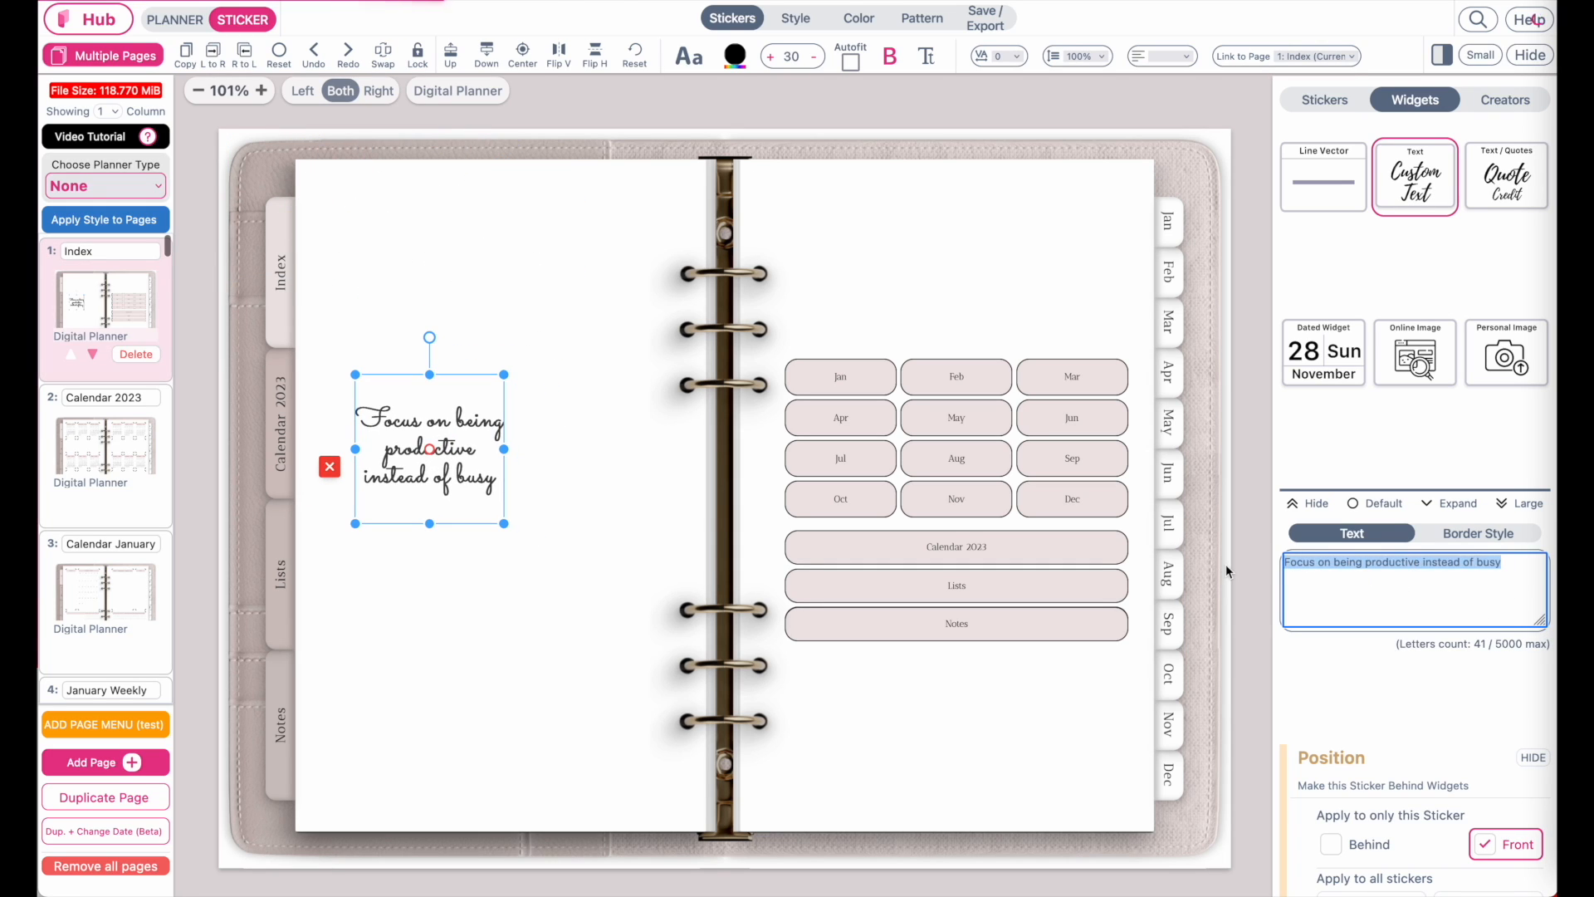
pyautogui.write('Twe')
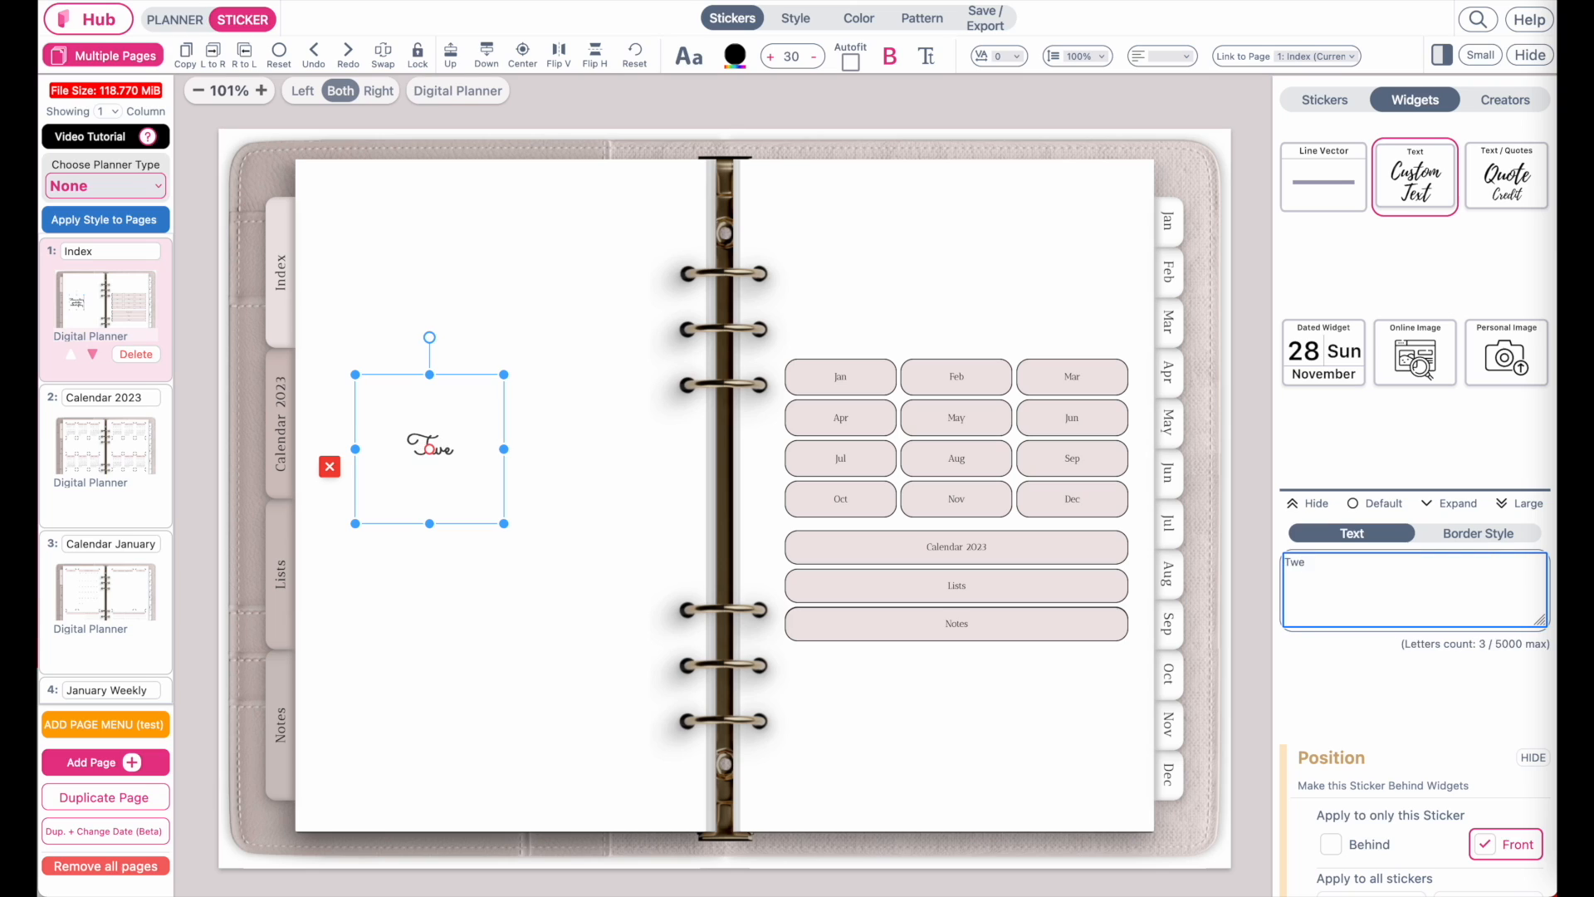
pyautogui.write('nty Twenty')
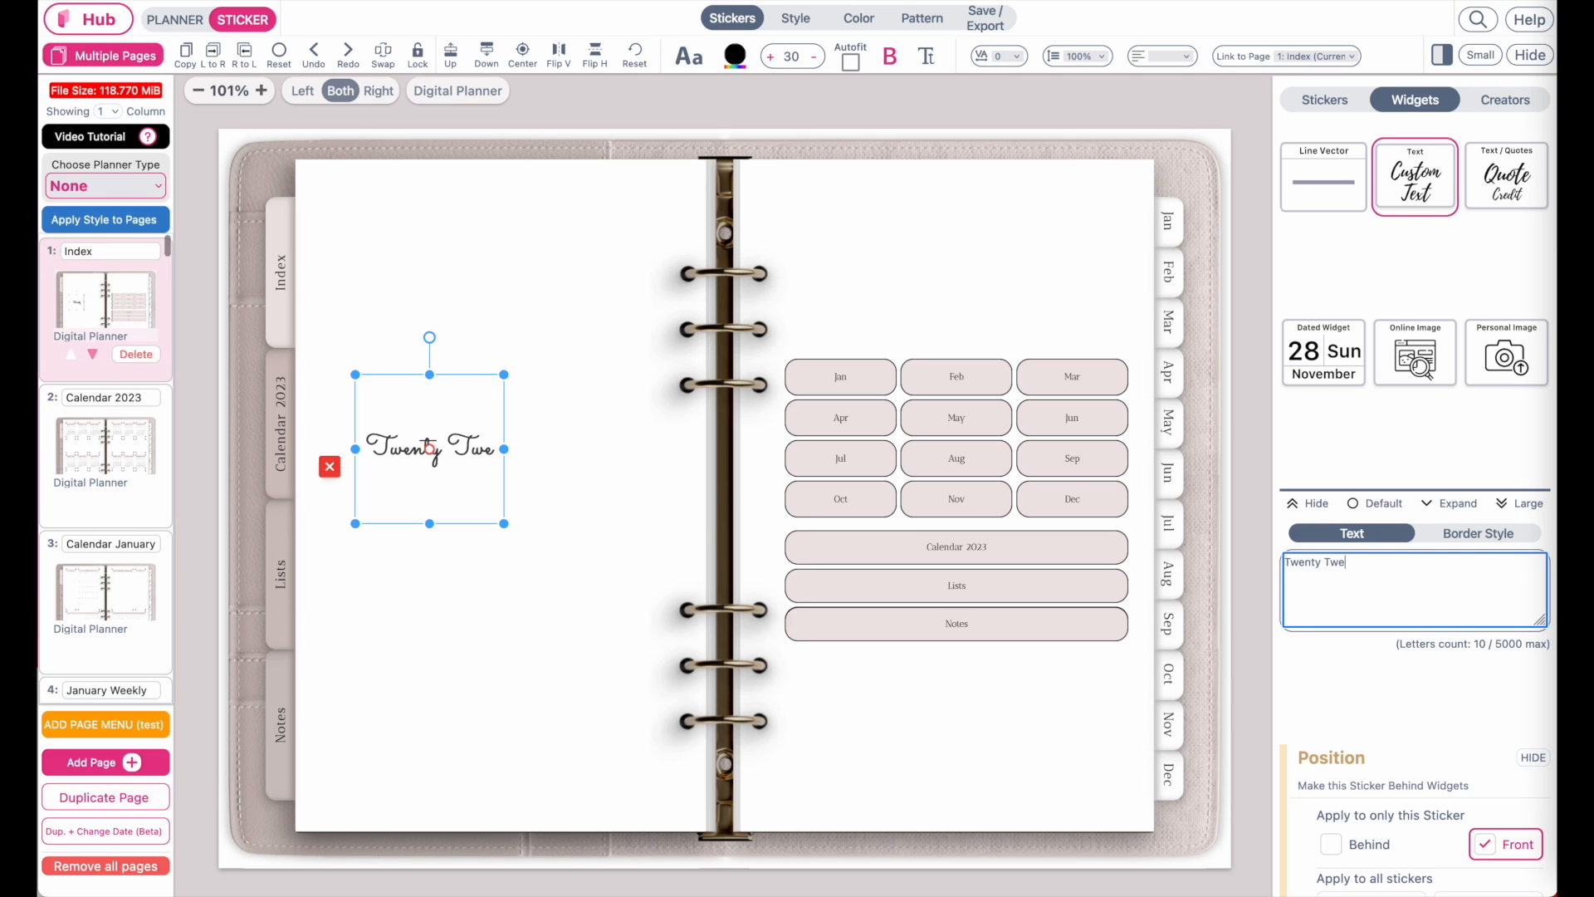
pyautogui.write(' - t')
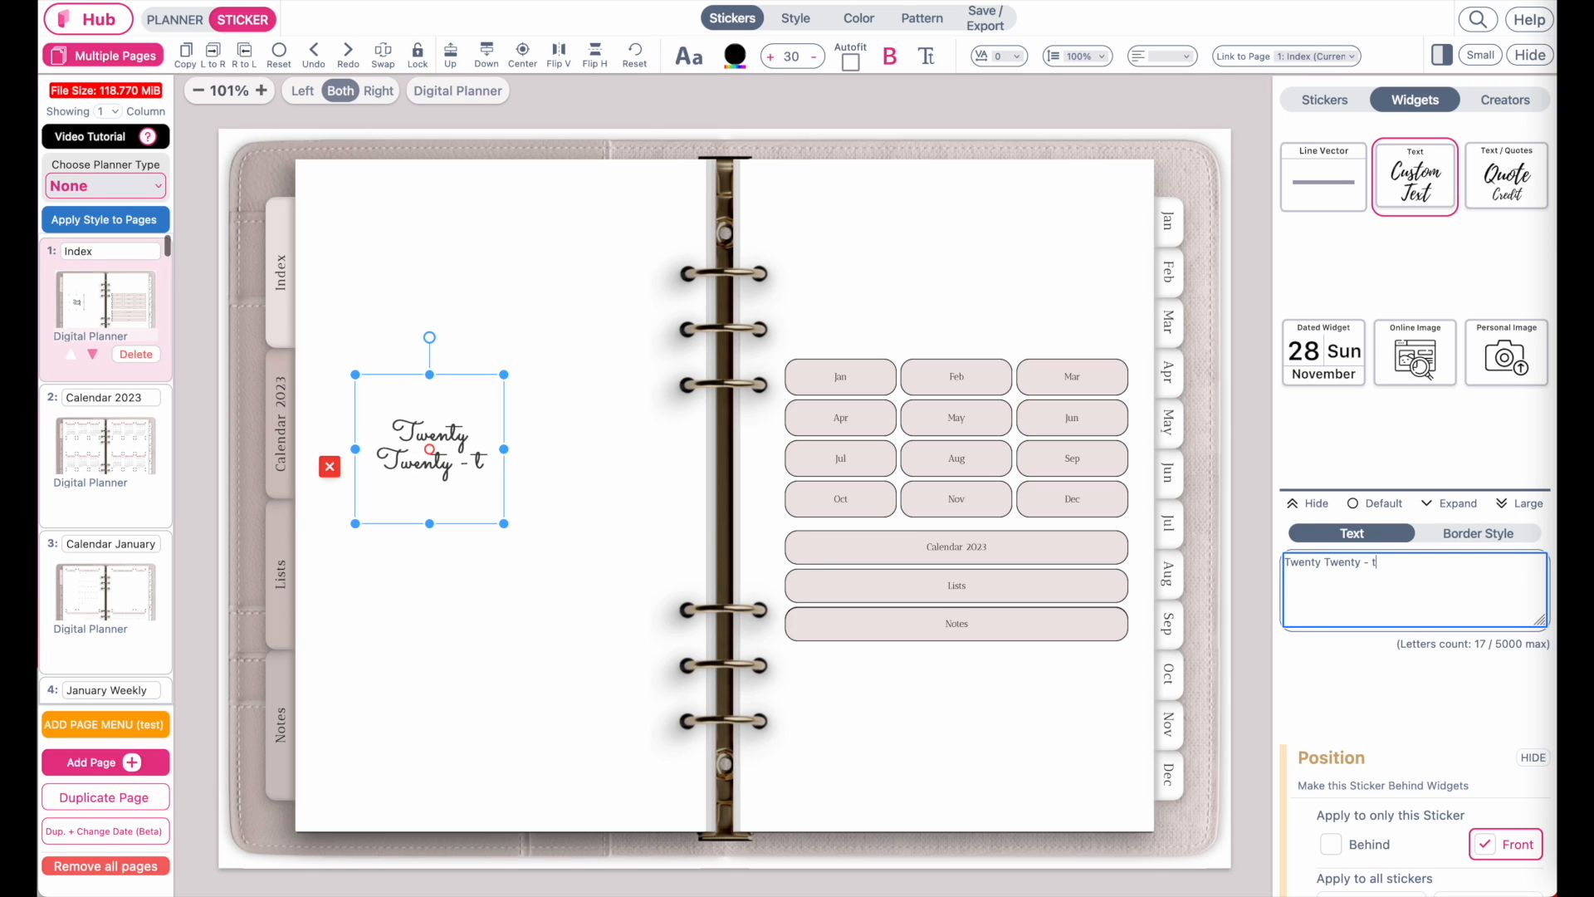
pyautogui.write('hree')
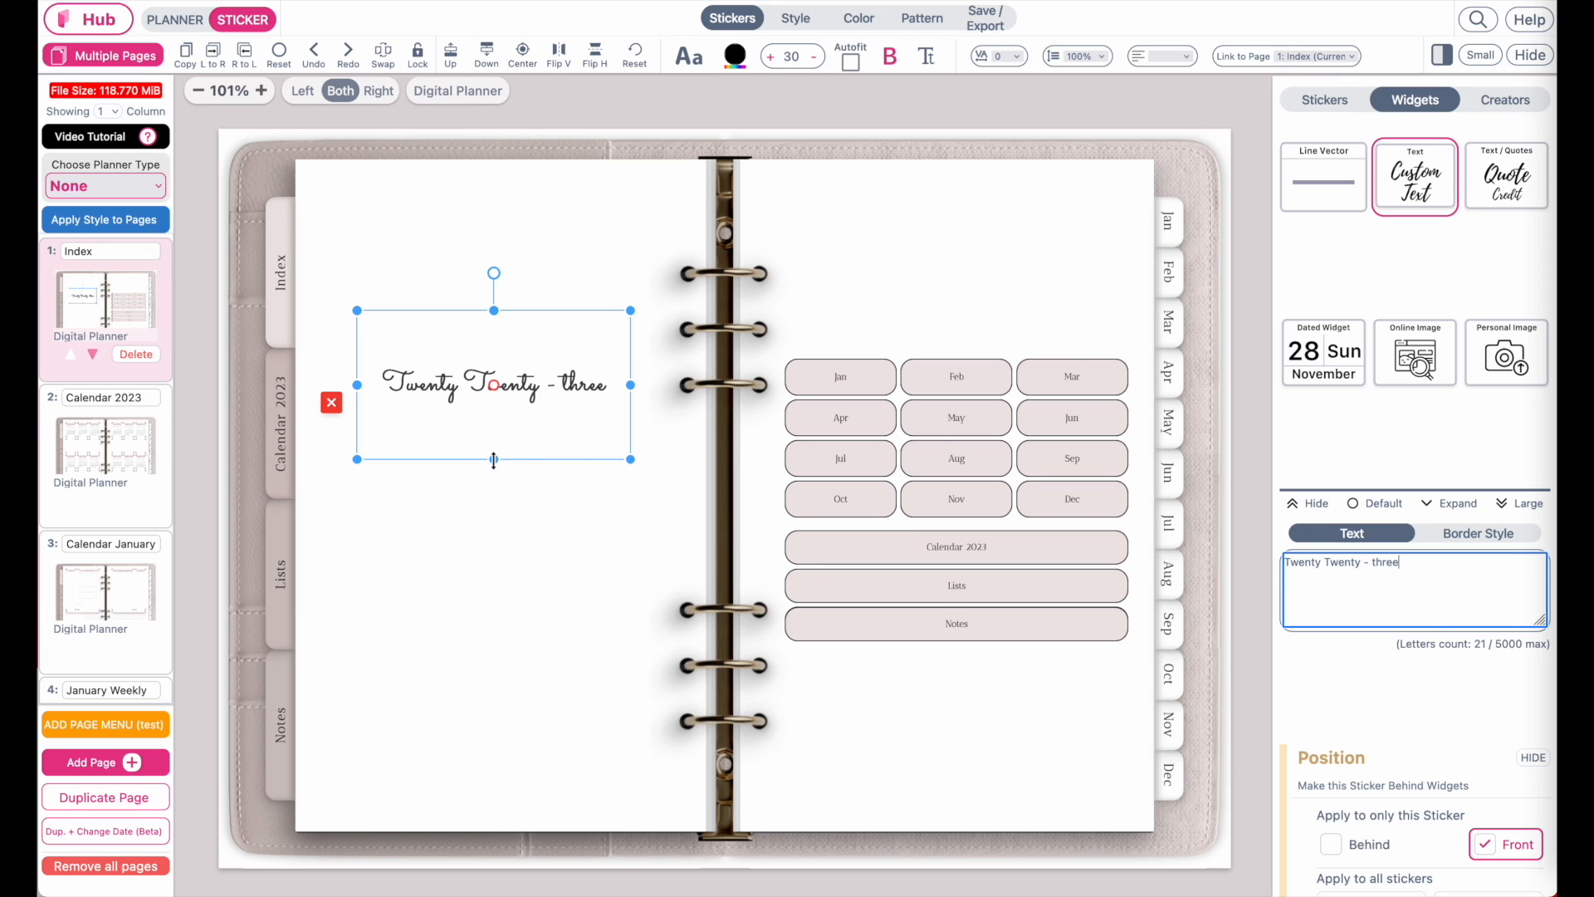
pyautogui.moveTo(494, 460); pyautogui.dragTo(494, 381)
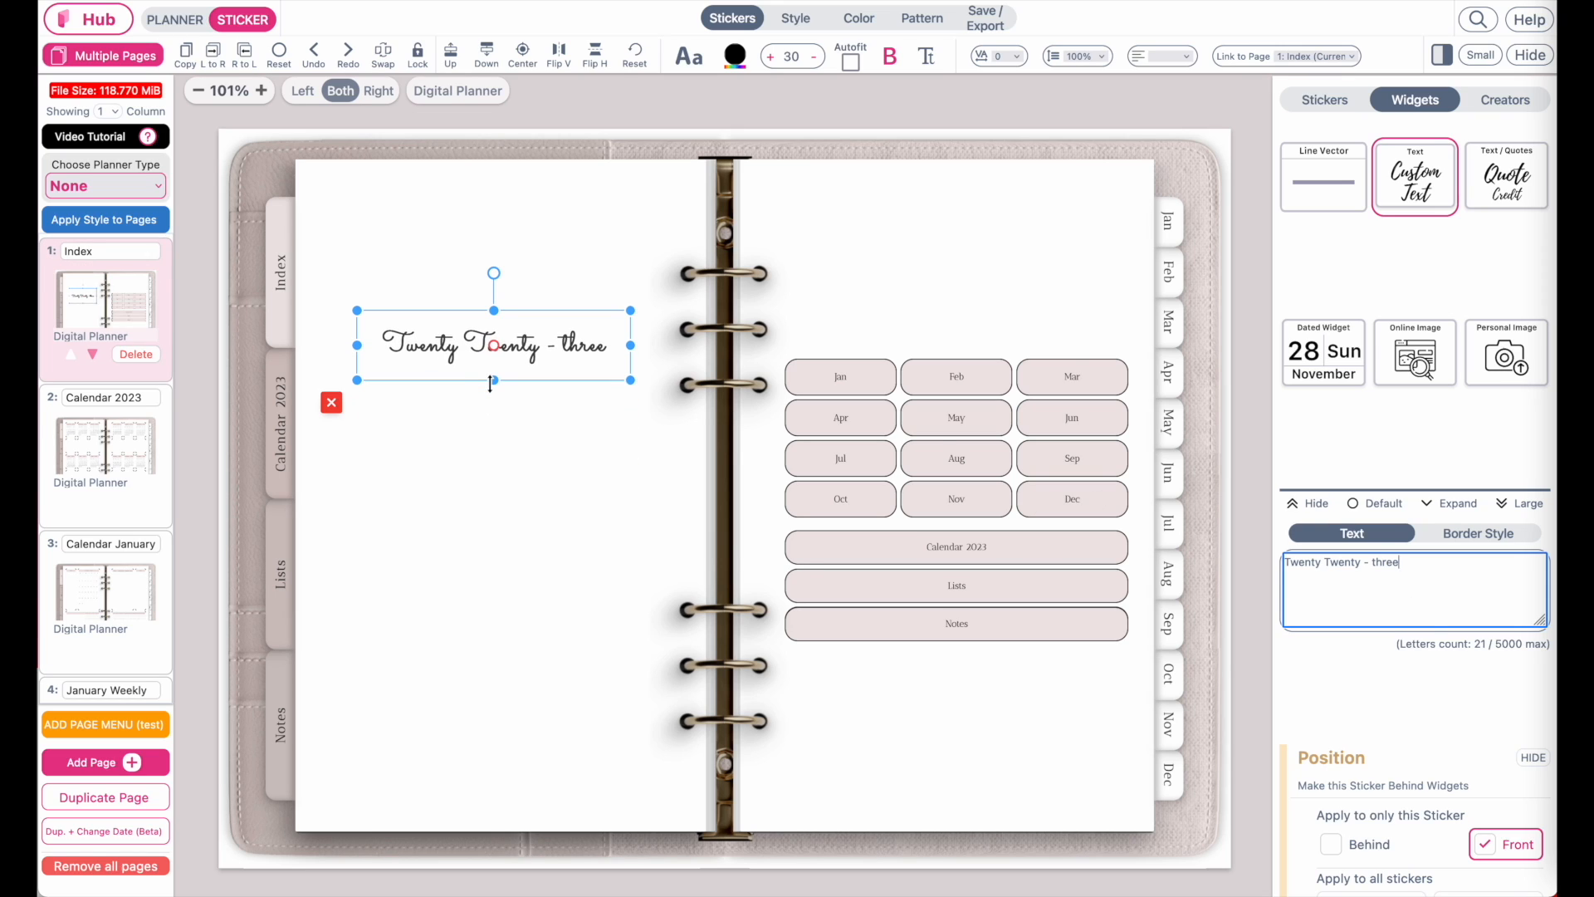
# Step: Set the "Twenty Twenty - three" sticker's font to the script font Dienilla Thin and enlarge its box slightly
pyautogui.click(690, 58)
pyautogui.click(1491, 97)
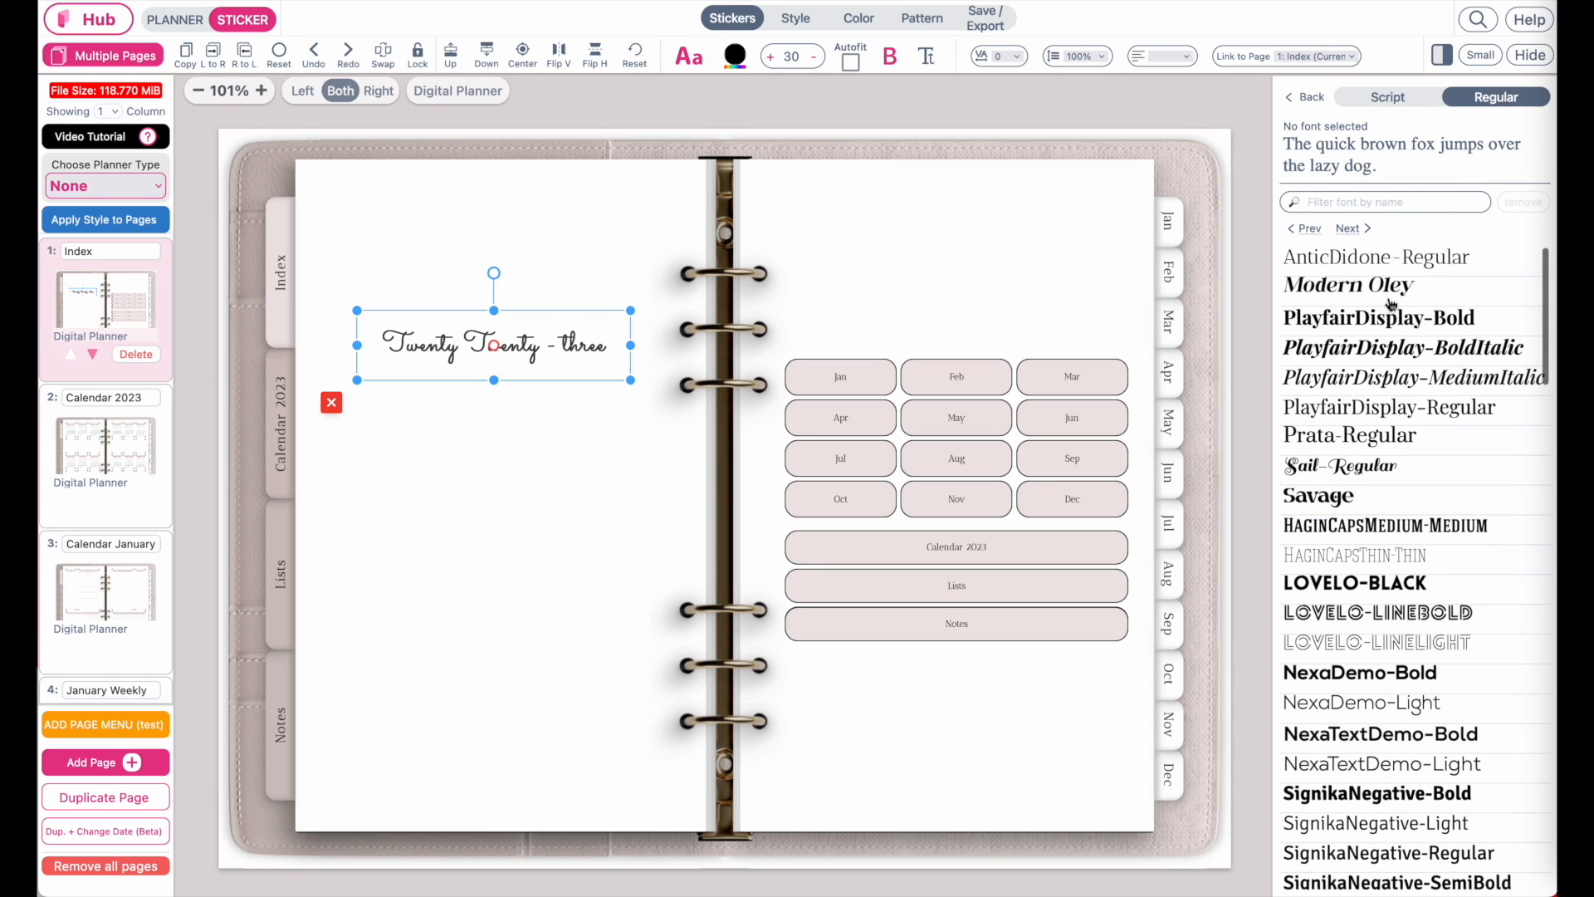
pyautogui.click(1375, 259)
pyautogui.moveTo(632, 384)
pyautogui.mouseDown()
pyautogui.moveTo(664, 407)
pyautogui.moveTo(644, 405)
pyautogui.mouseUp()
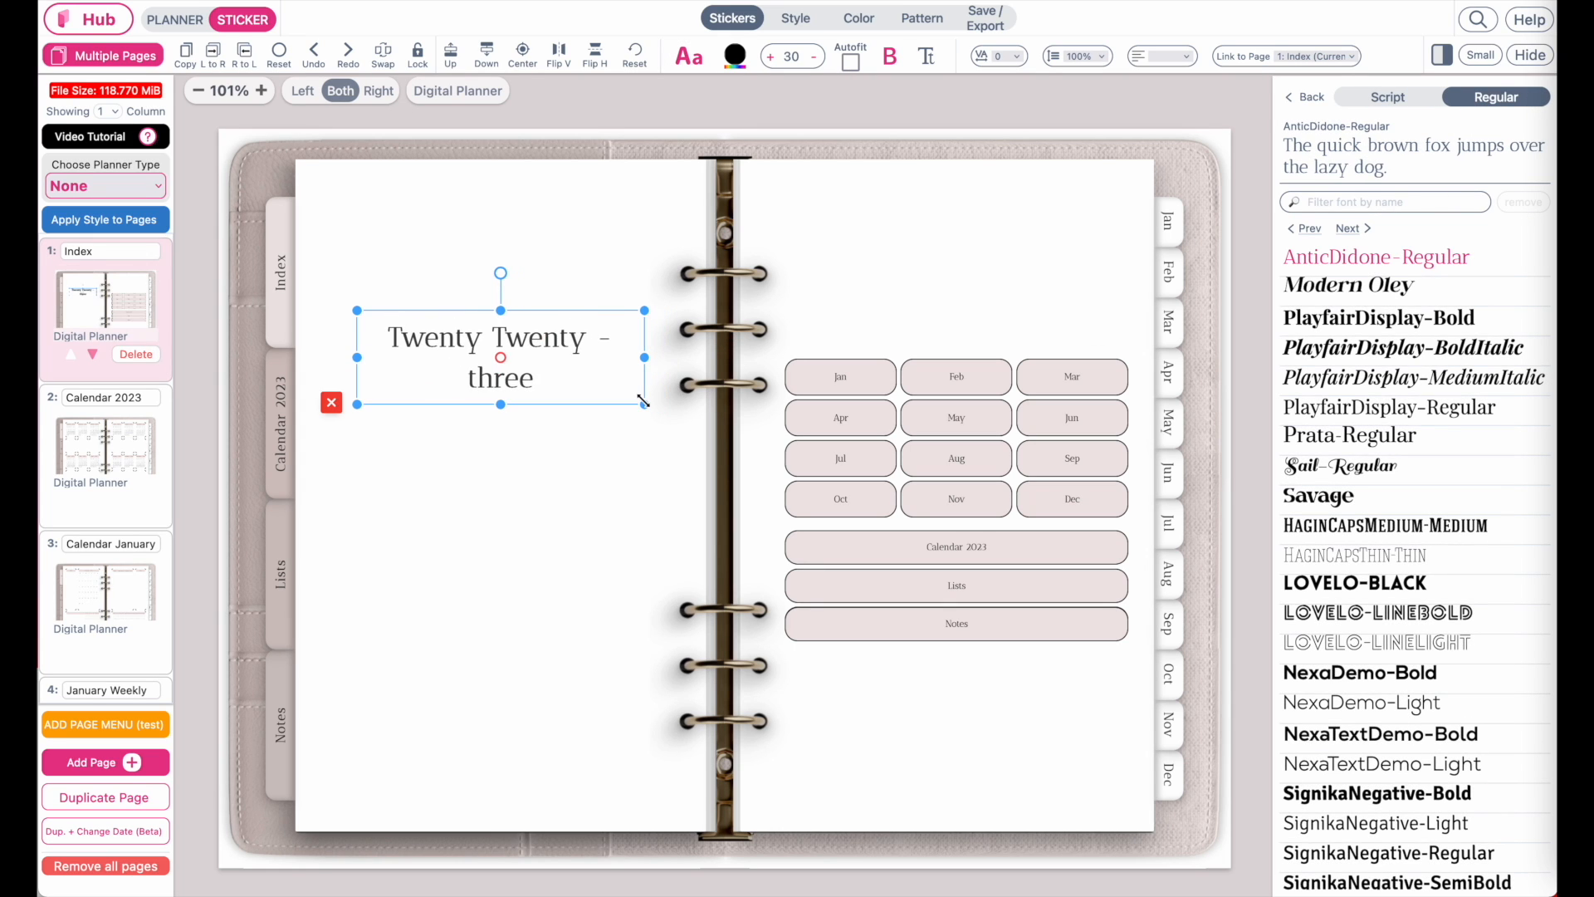
pyautogui.click(1386, 106)
pyautogui.click(1353, 325)
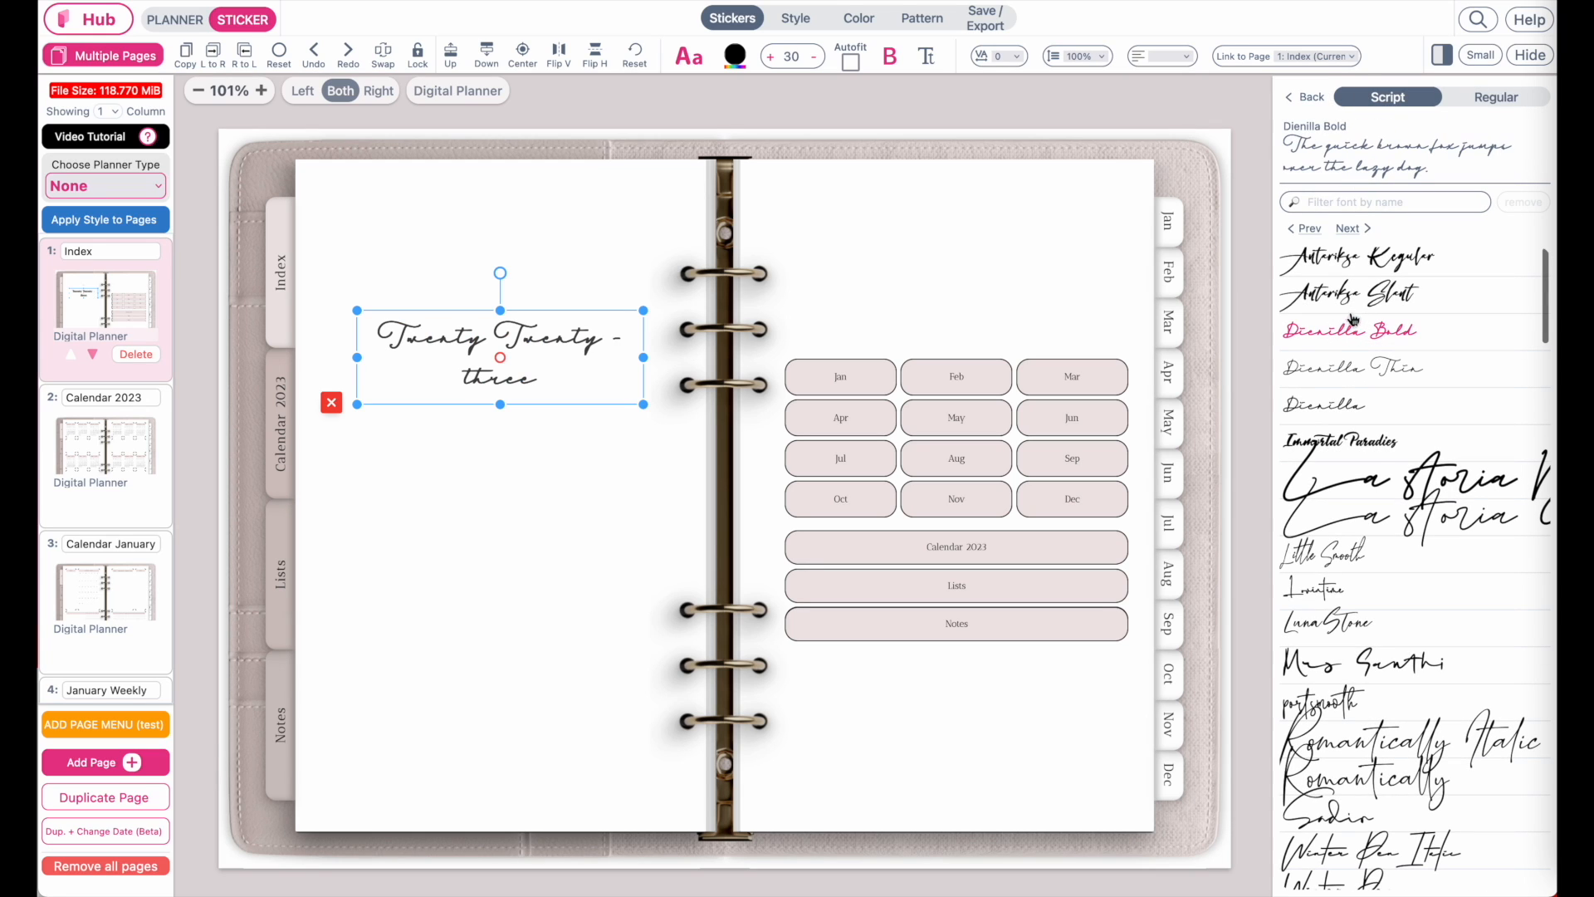
pyautogui.click(1353, 372)
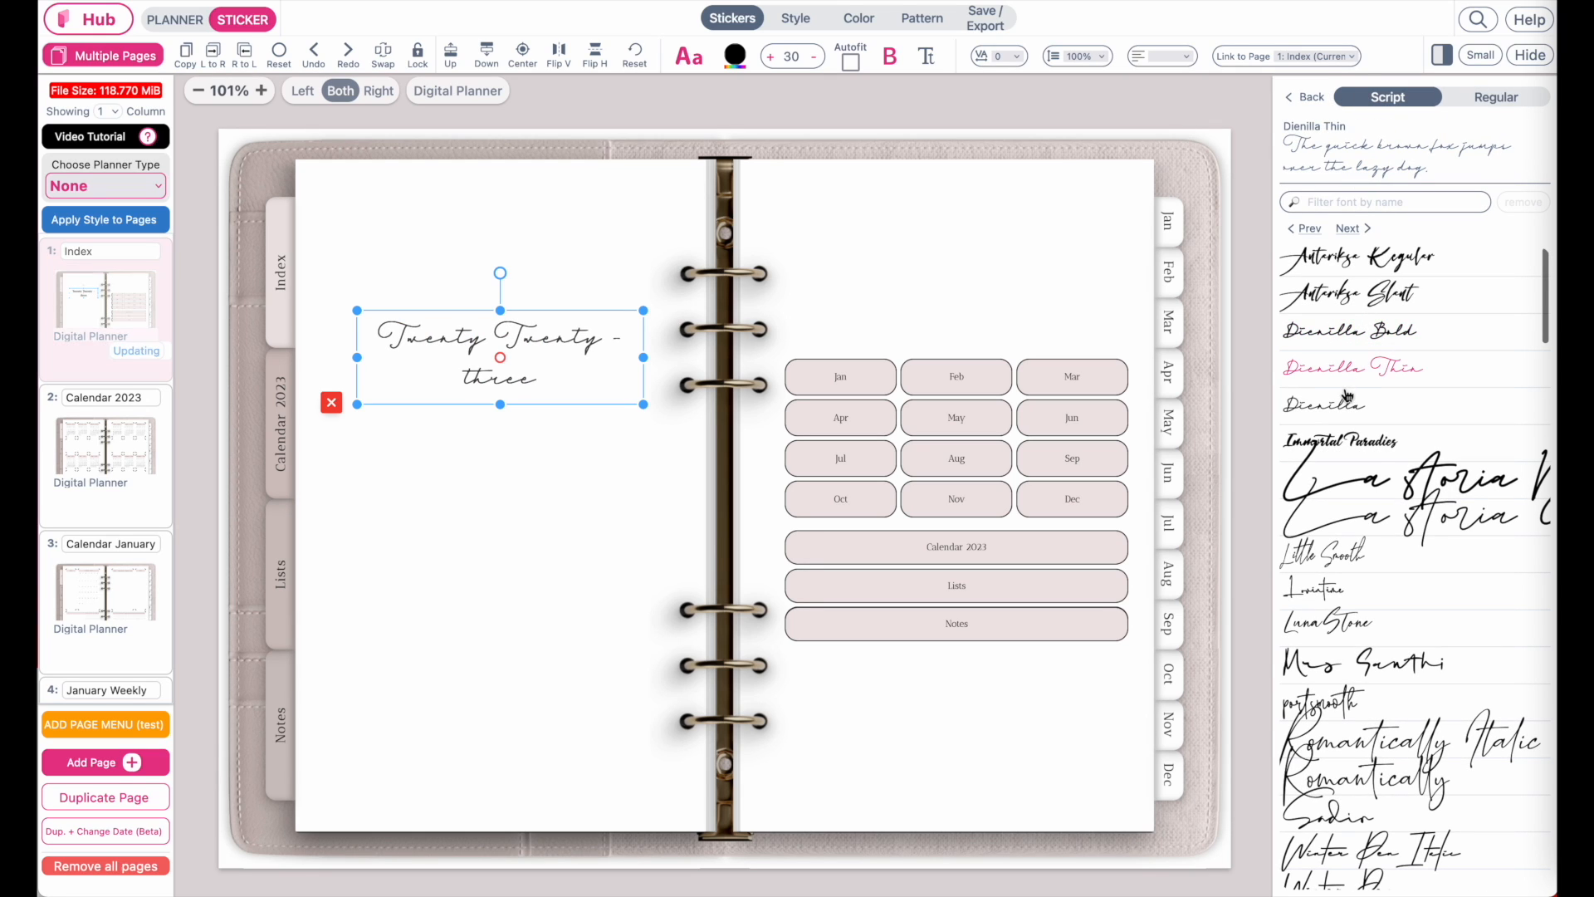
# Step: Duplicate the "Twenty Twenty - three" sticker, change the copy's text to "Planner" and place it lower on the left page
pyautogui.click(199, 63)
pyautogui.click(211, 57)
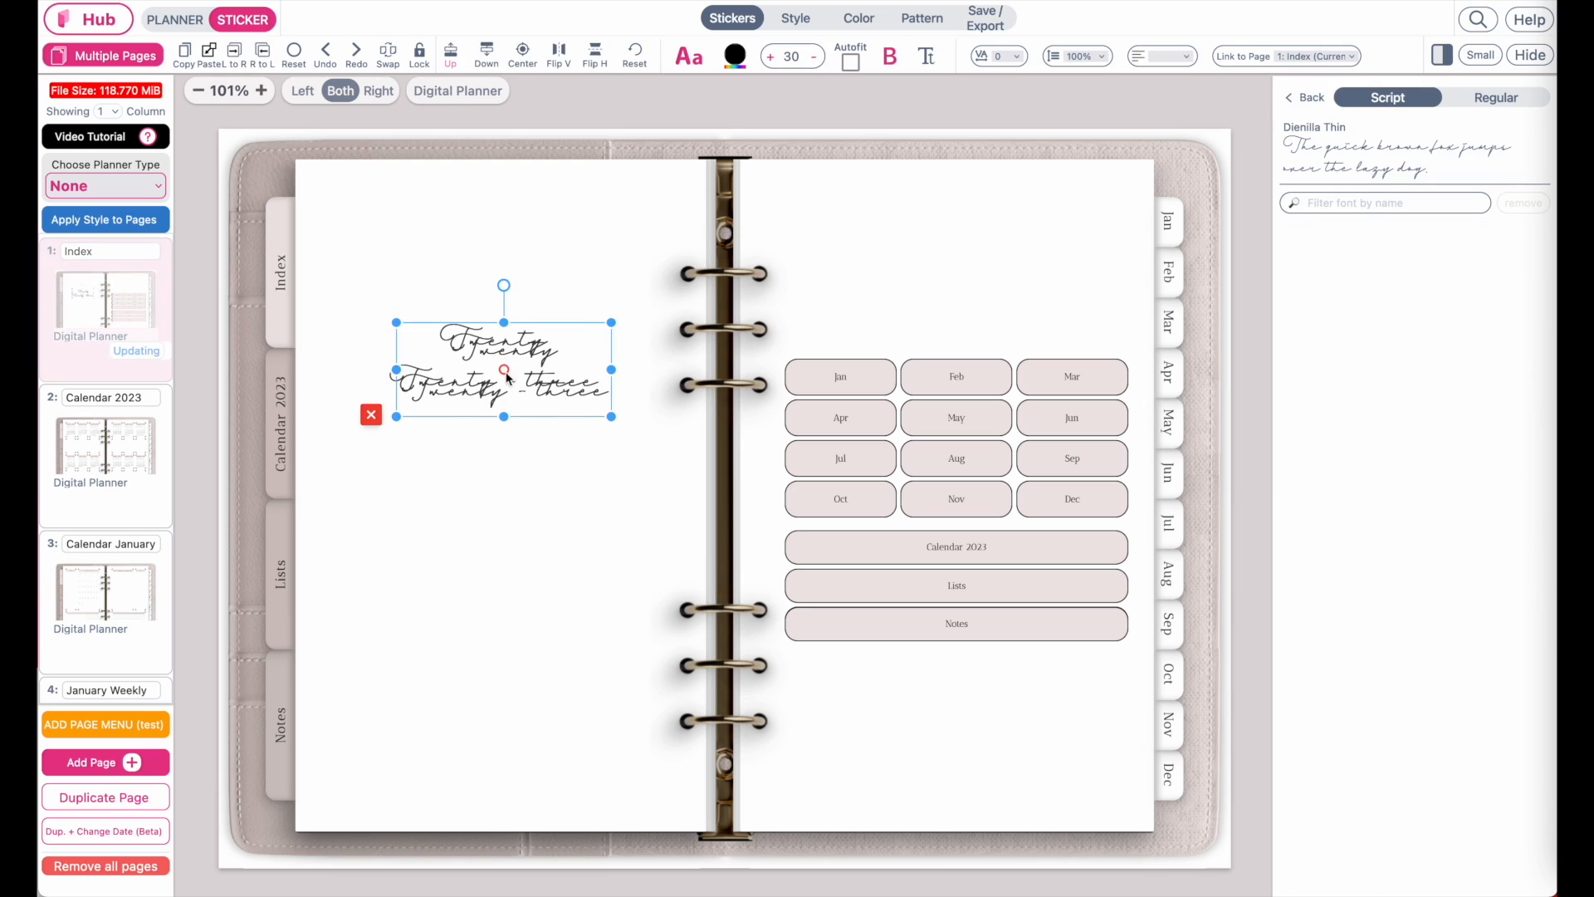
pyautogui.click(1306, 97)
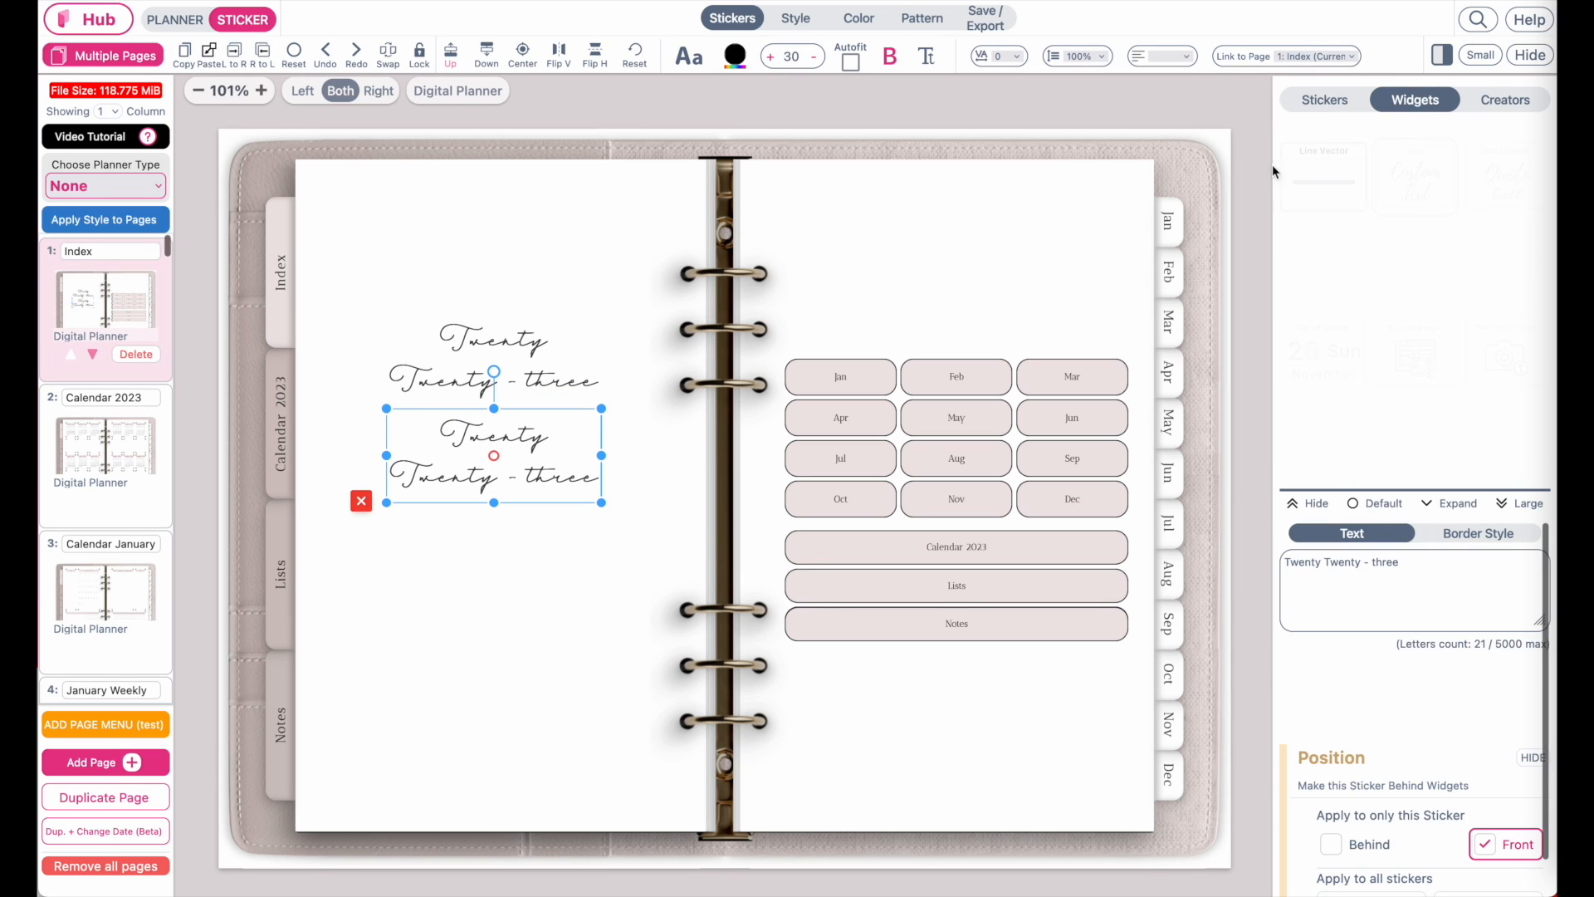
pyautogui.write('Planner')
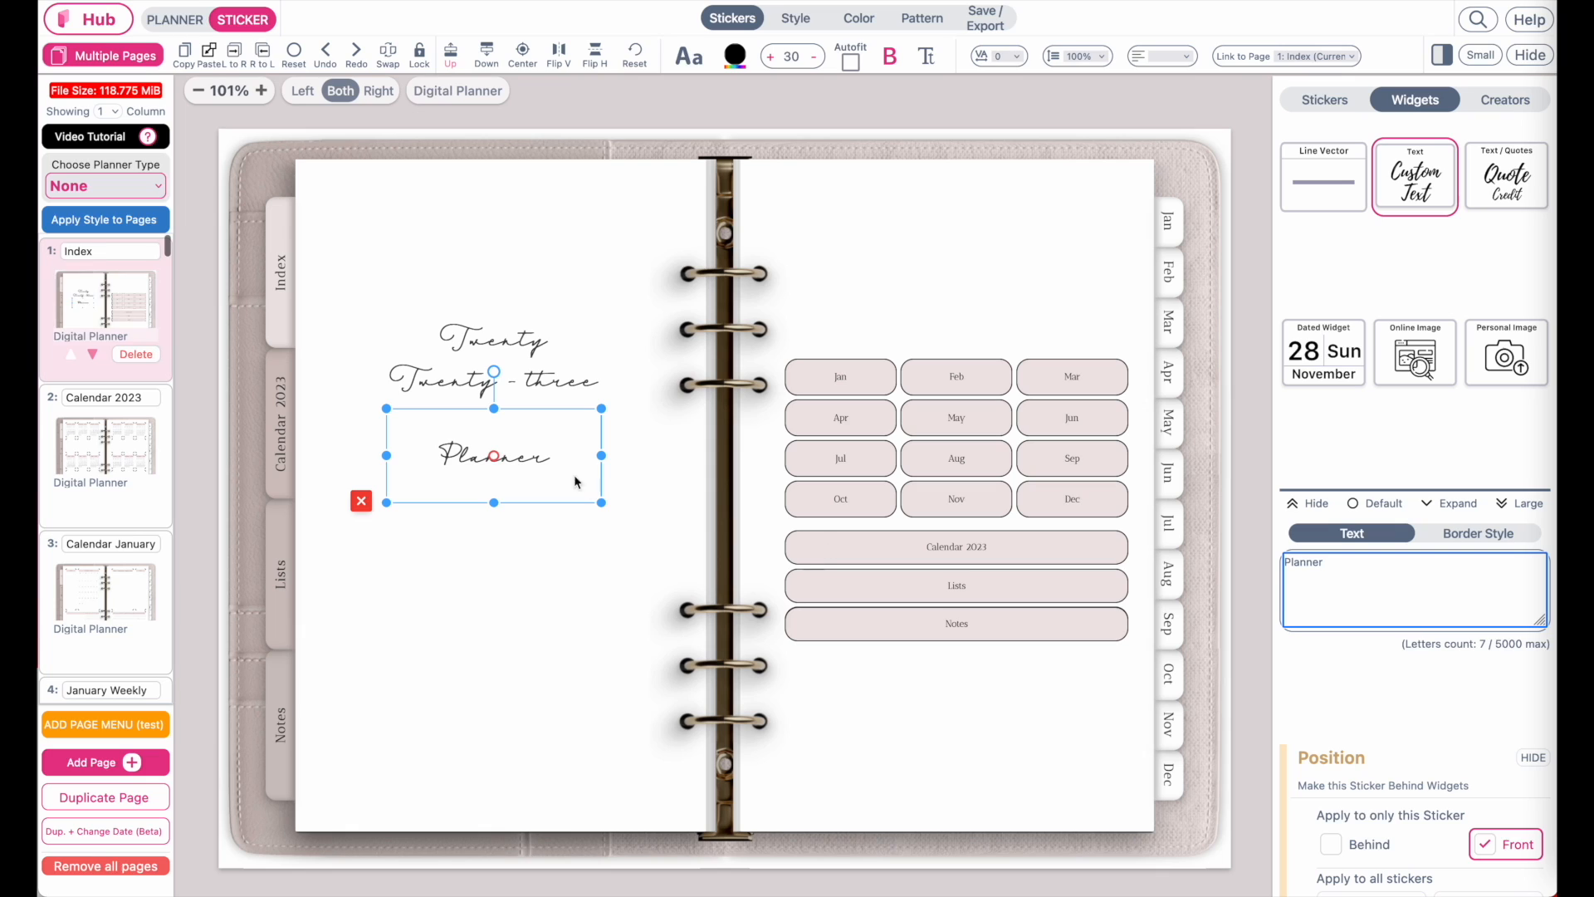
pyautogui.moveTo(551, 470); pyautogui.dragTo(552, 544)
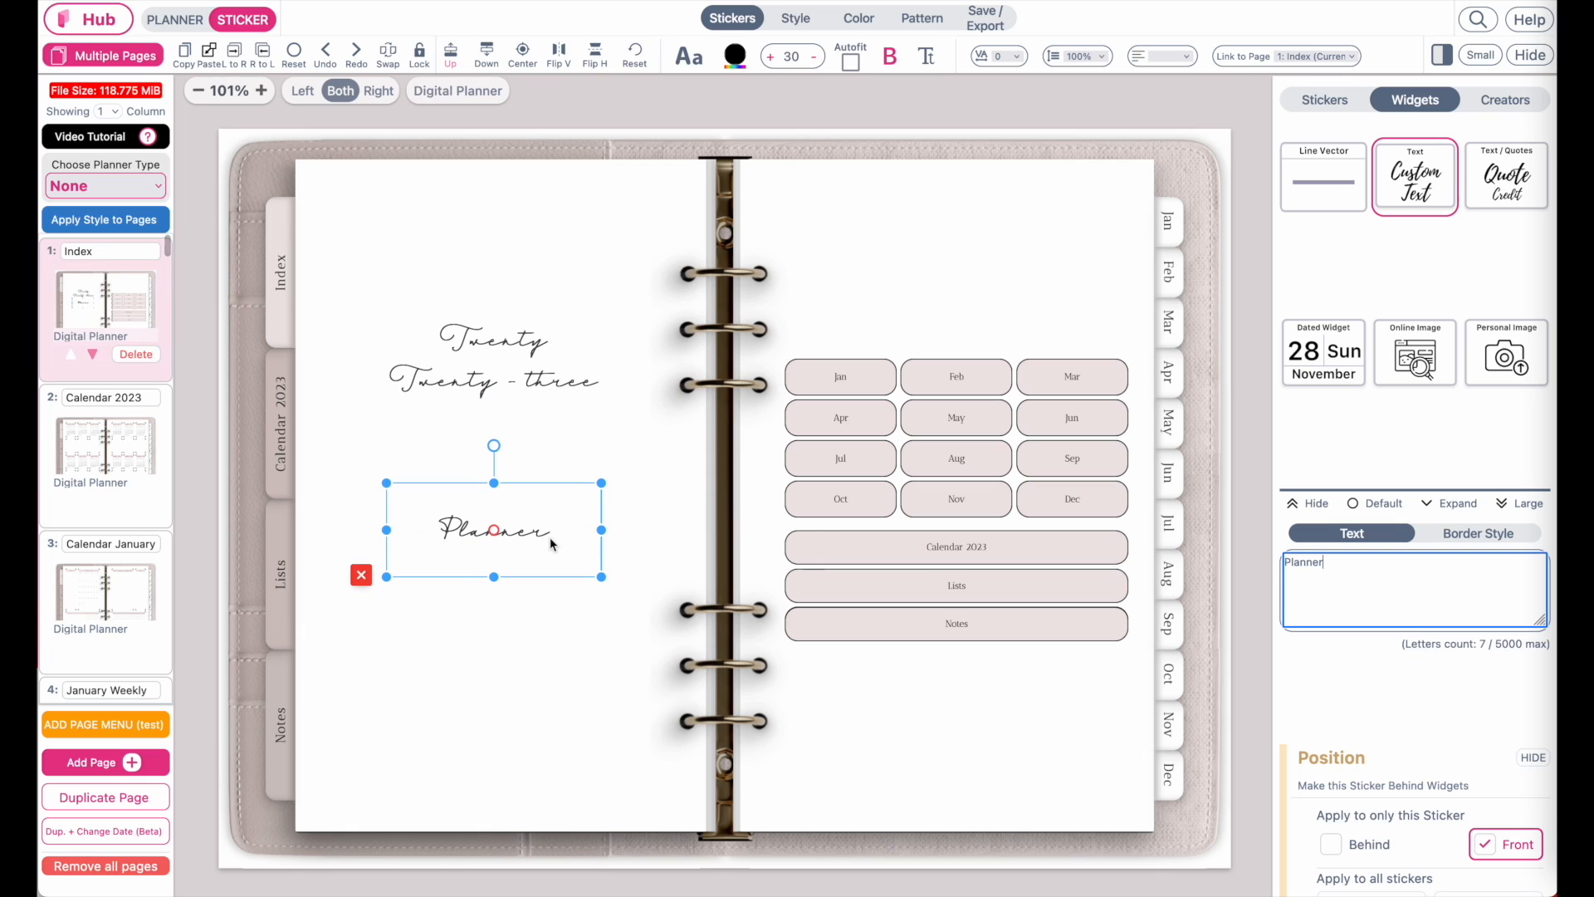
# Step: Duplicate the title sticker again as "2023" at font size 52, centred between "Twenty Twenty - three" and "Planner"
pyautogui.click(205, 58)
pyautogui.click(488, 363)
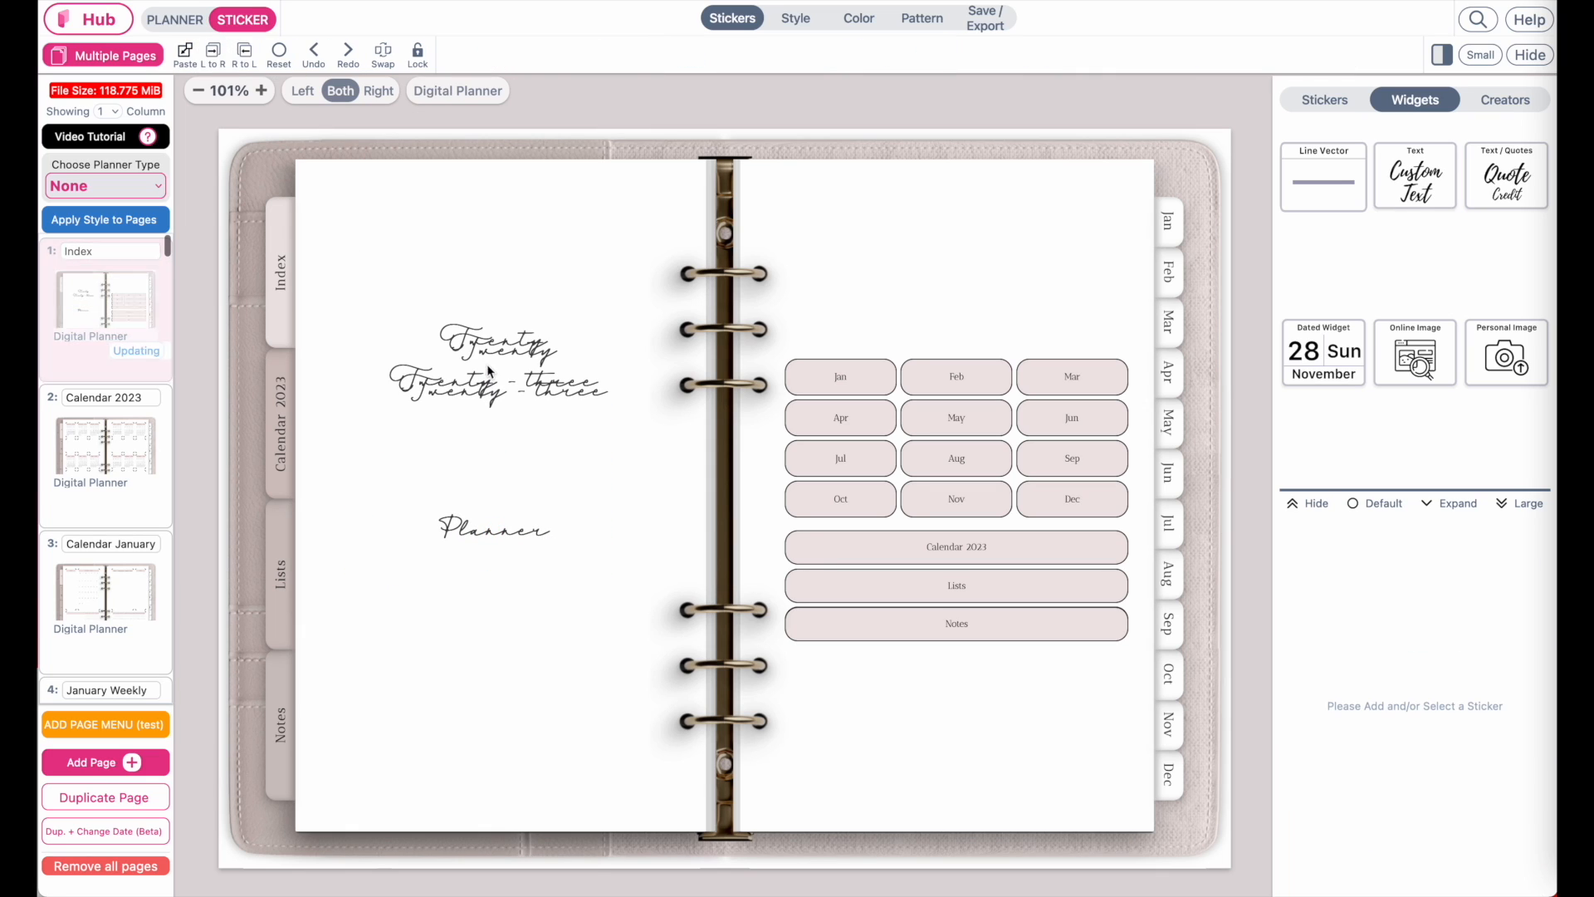
pyautogui.moveTo(491, 359); pyautogui.dragTo(491, 458)
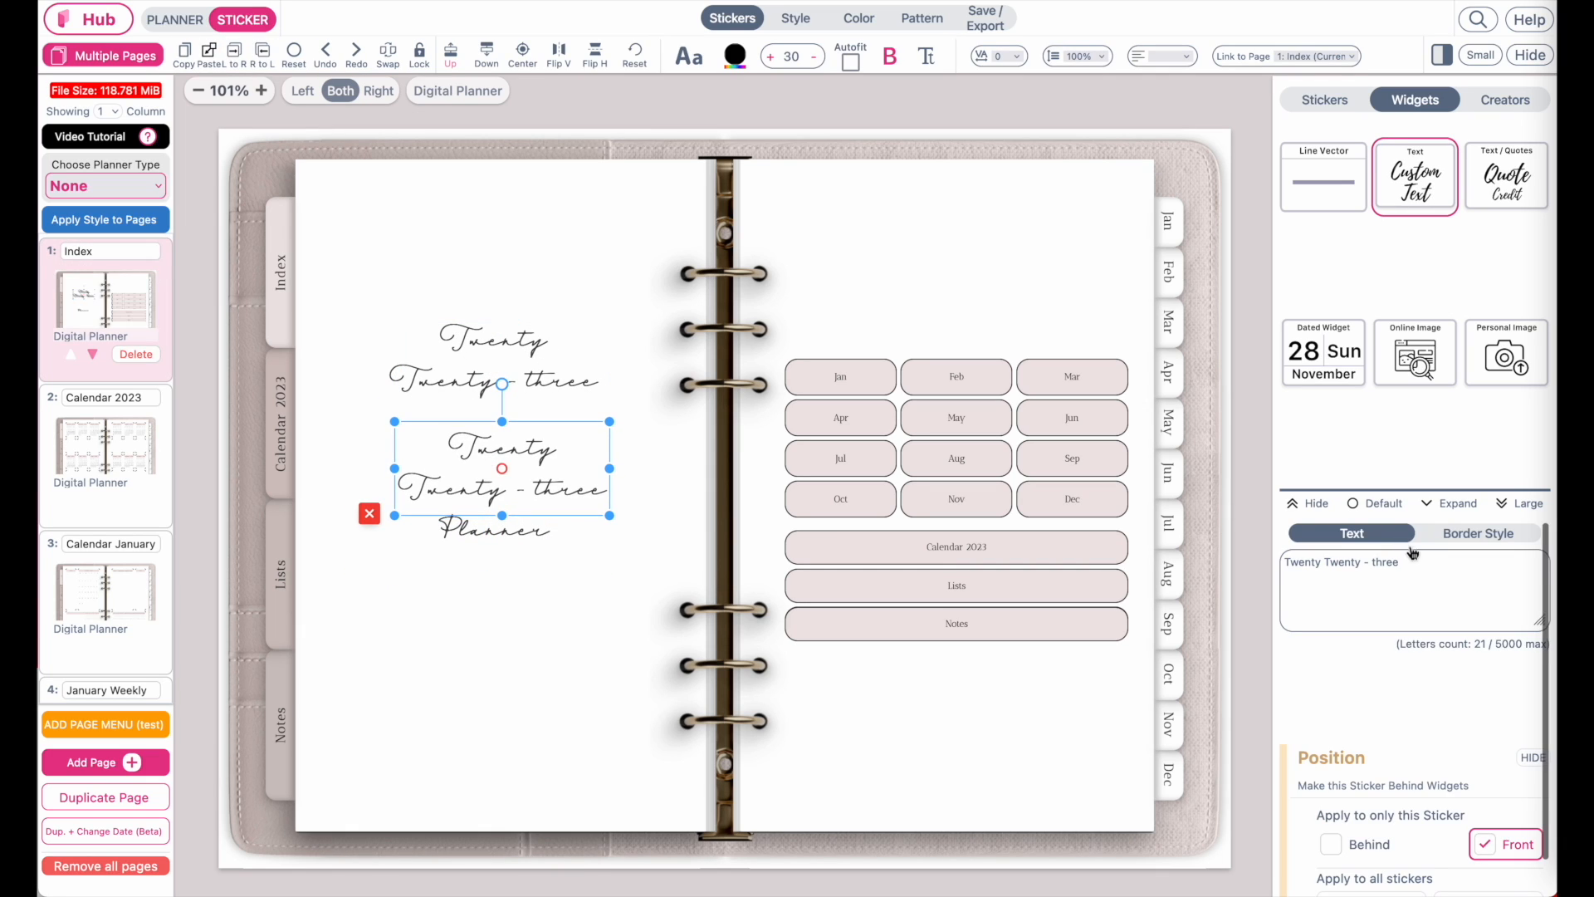
pyautogui.hotkey('ctrl', 'a')
pyautogui.write('2023')
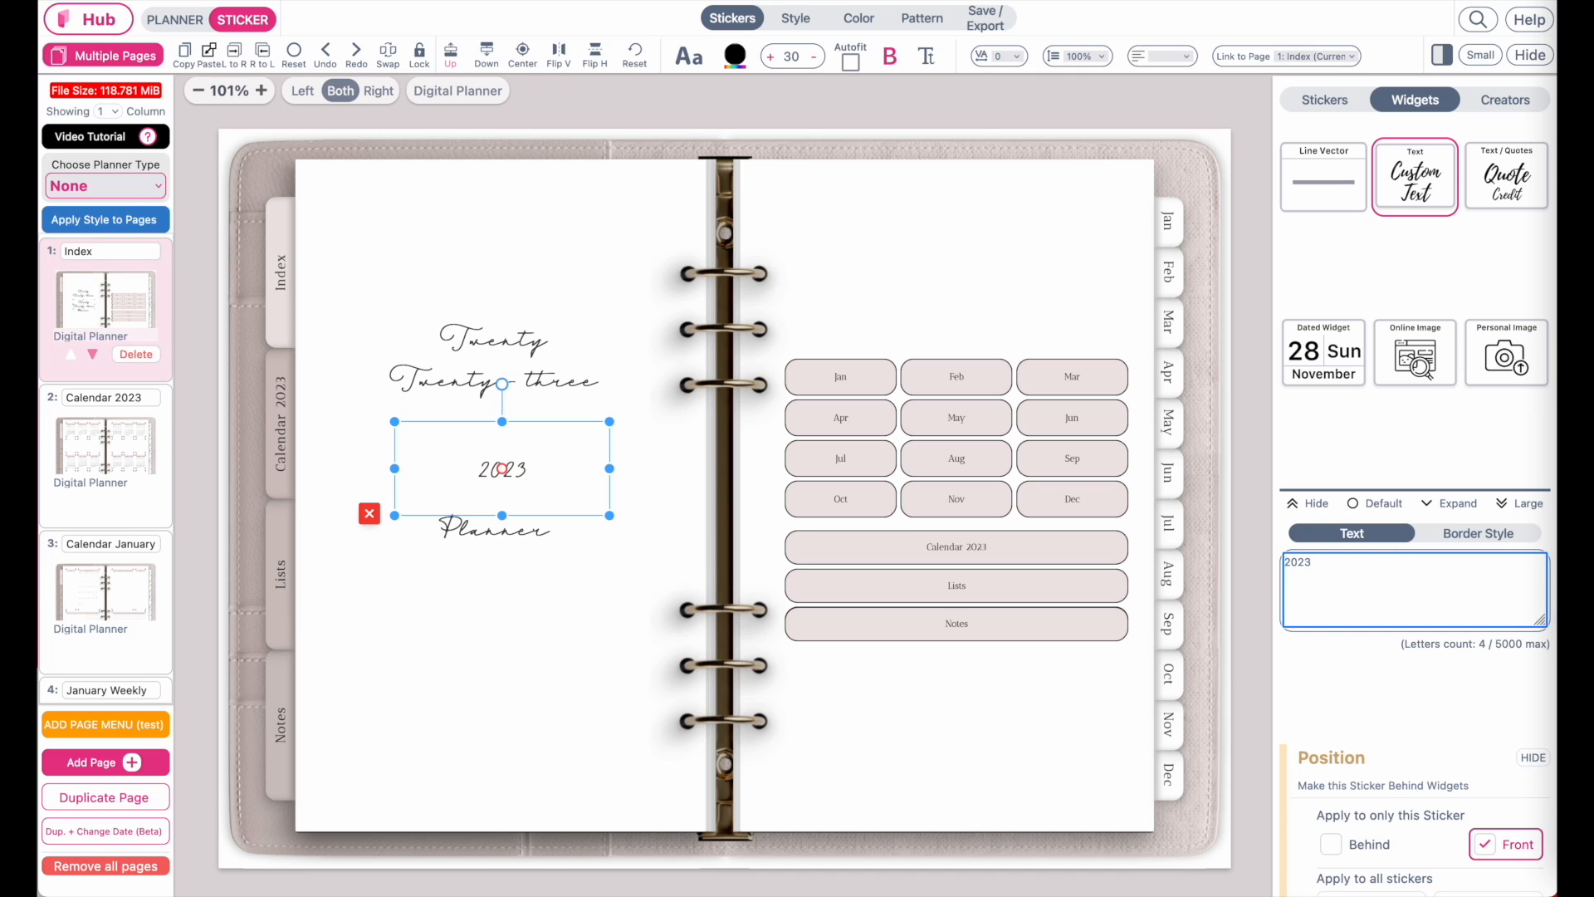
pyautogui.click(771, 56)
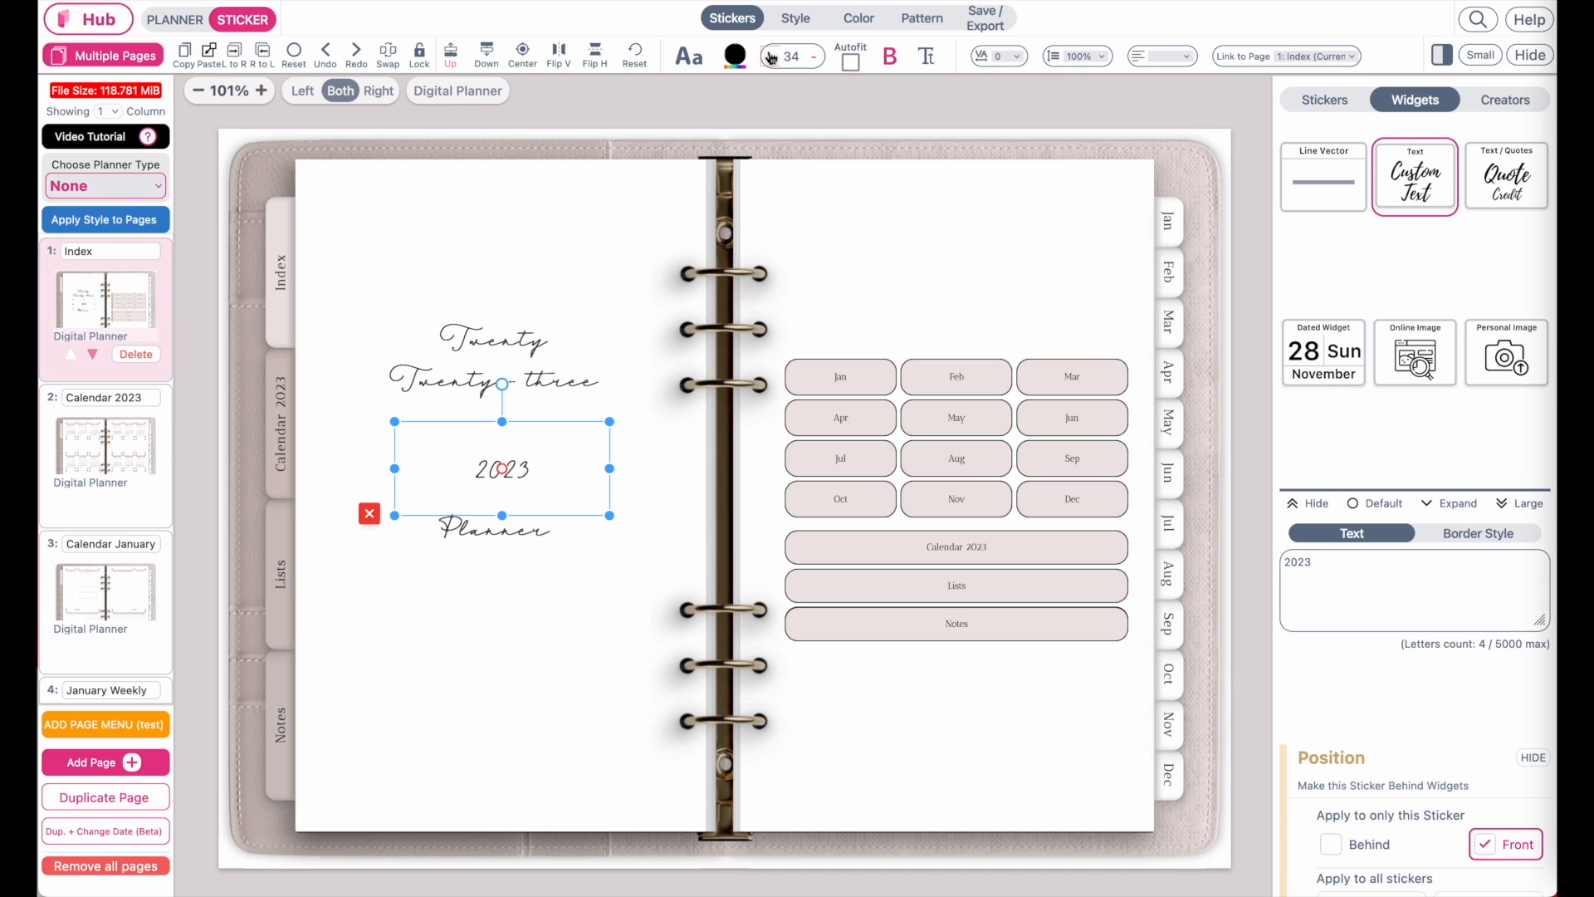
pyautogui.click(771, 56)
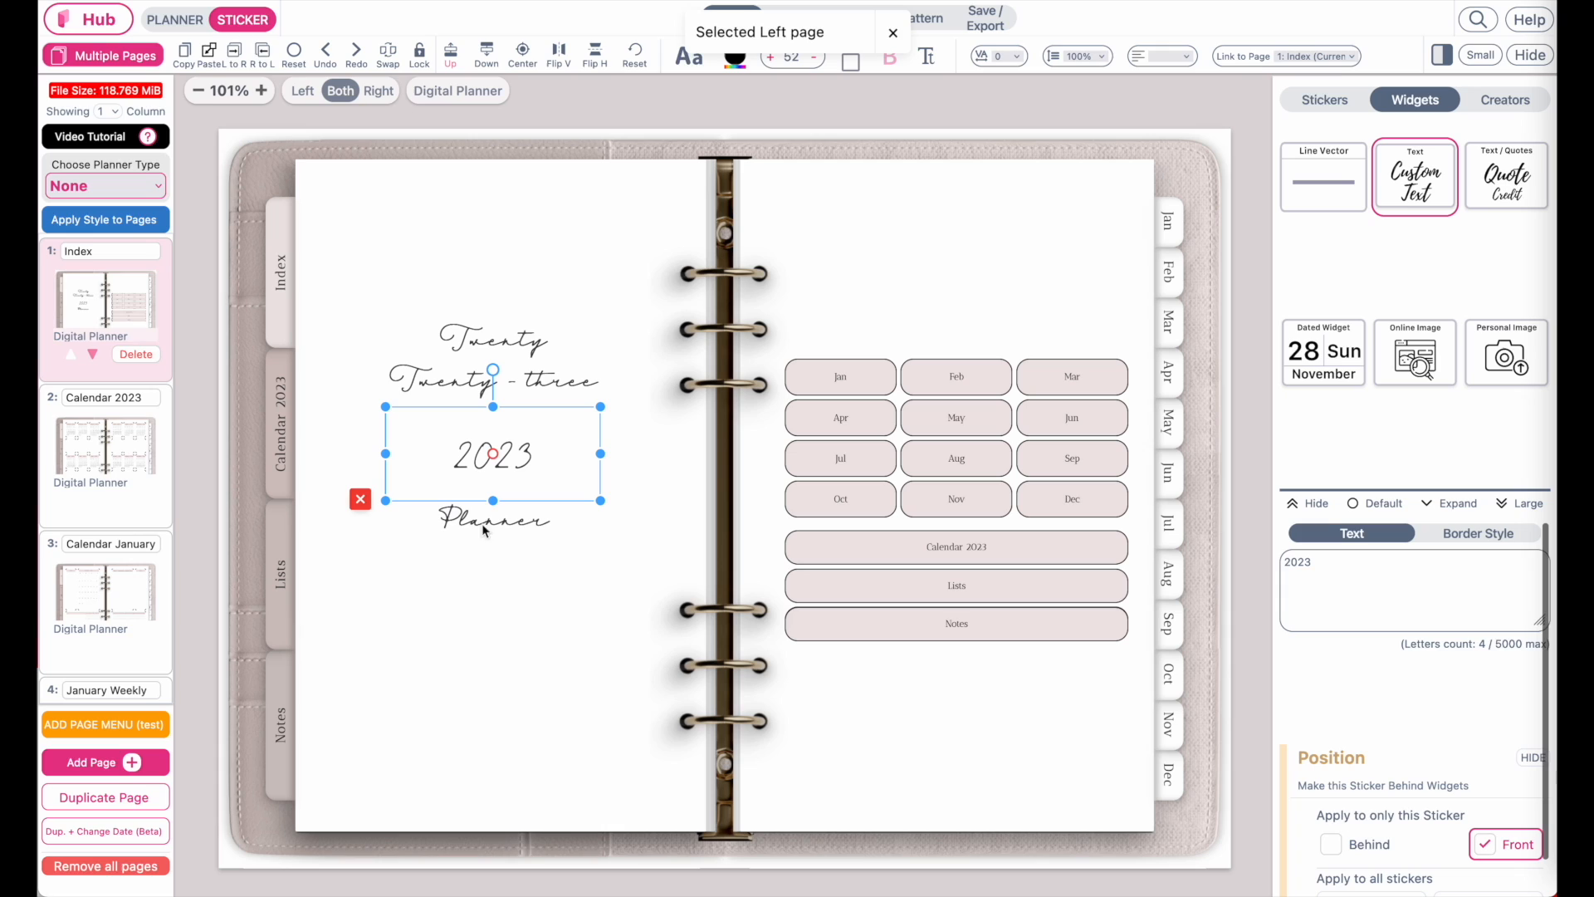
# Step: Paste a copy of the "2023" sticker on the right page, change its text to "Index" and place it above the Mar button
pyautogui.click(1053, 247)
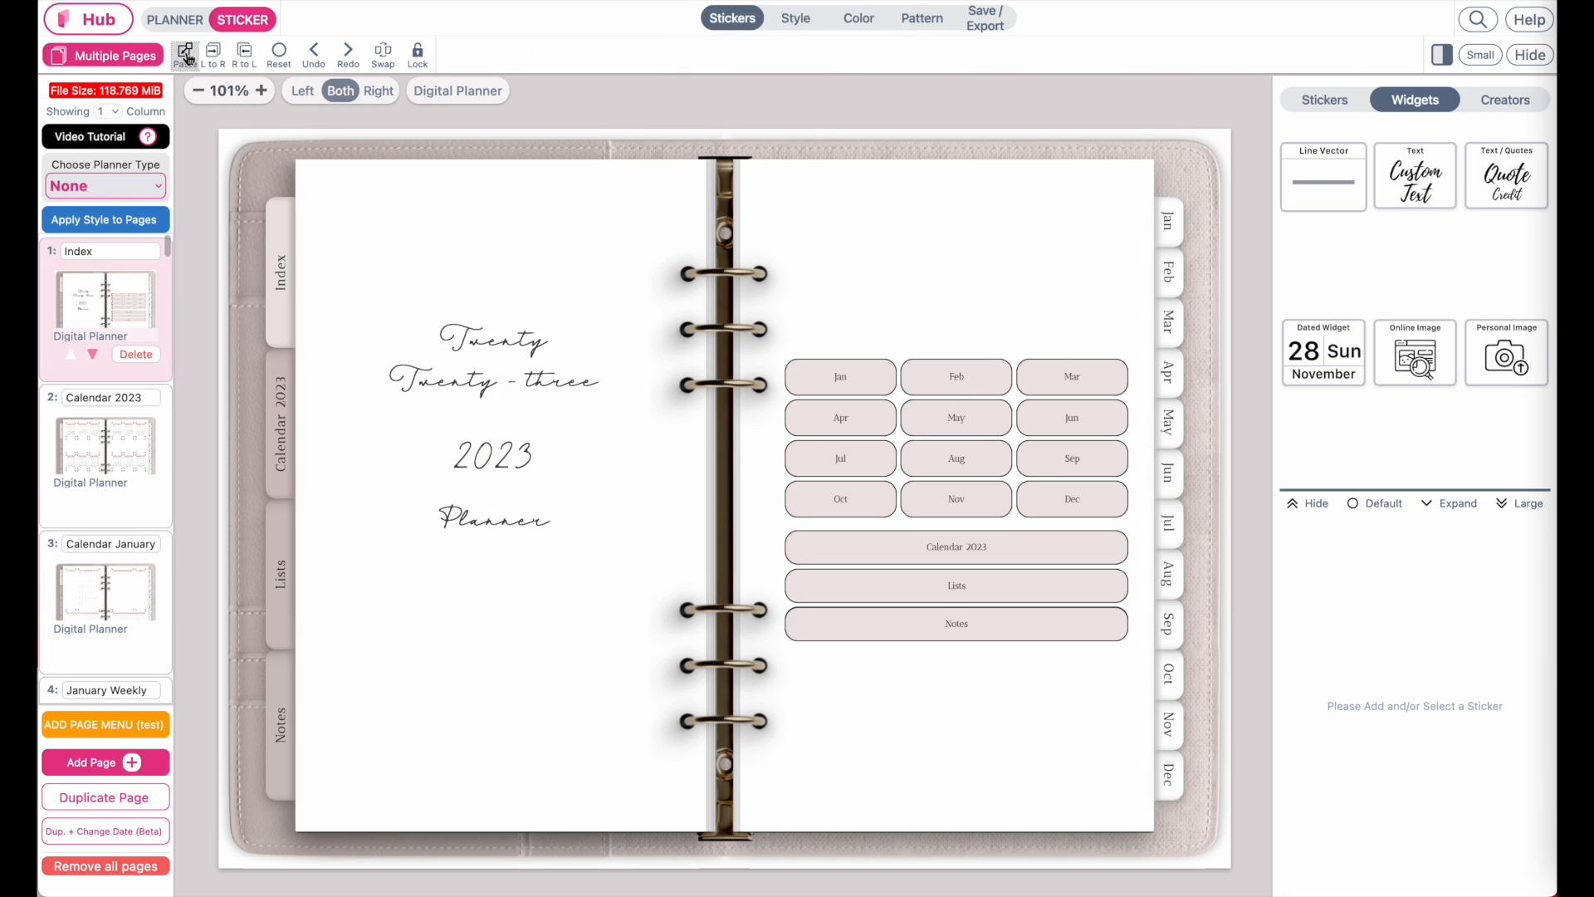
pyautogui.hotkey('ctrl', 'v')
pyautogui.moveTo(1011, 461); pyautogui.dragTo(1038, 327)
pyautogui.moveTo(1149, 363); pyautogui.dragTo(1086, 307)
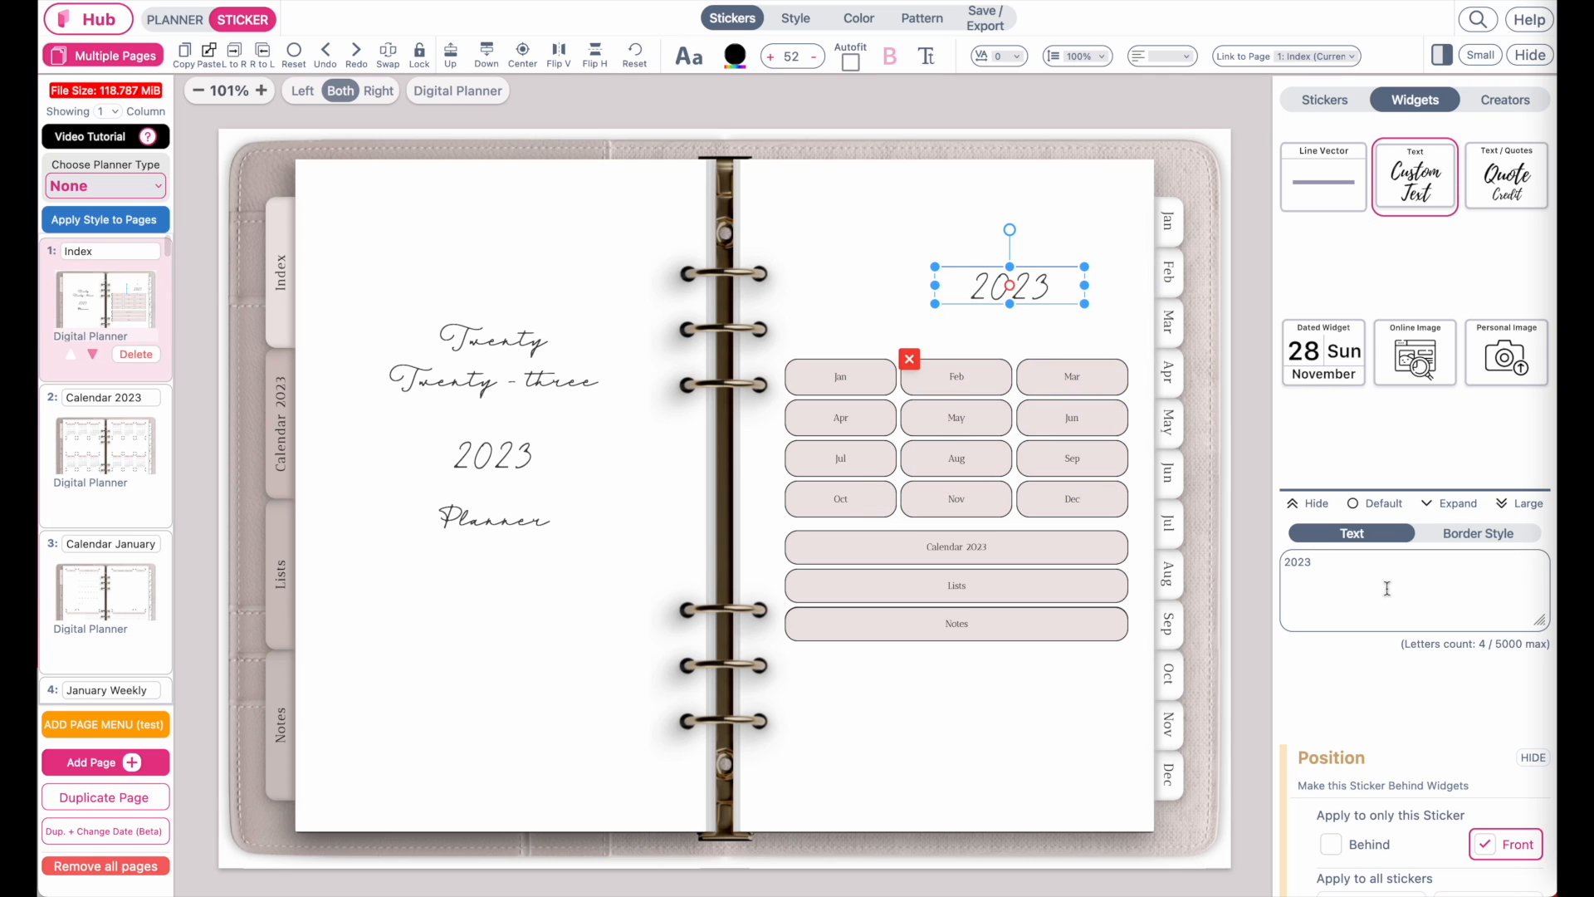
pyautogui.click(1322, 565)
pyautogui.press('BackSpace')
pyautogui.write('Index')
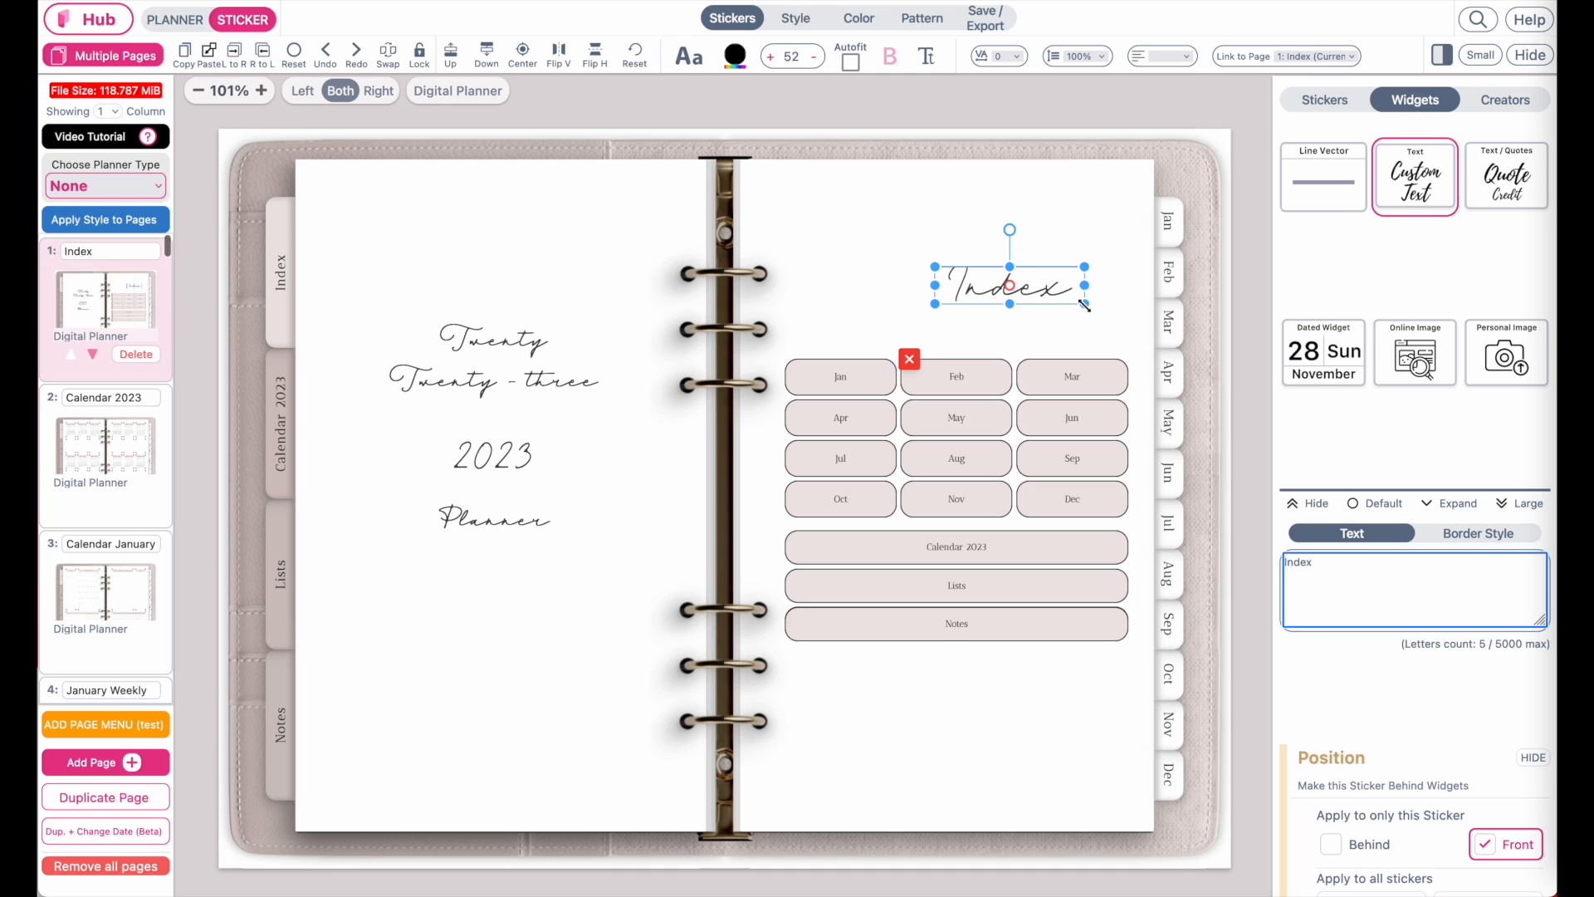
pyautogui.moveTo(1084, 304); pyautogui.dragTo(1115, 325)
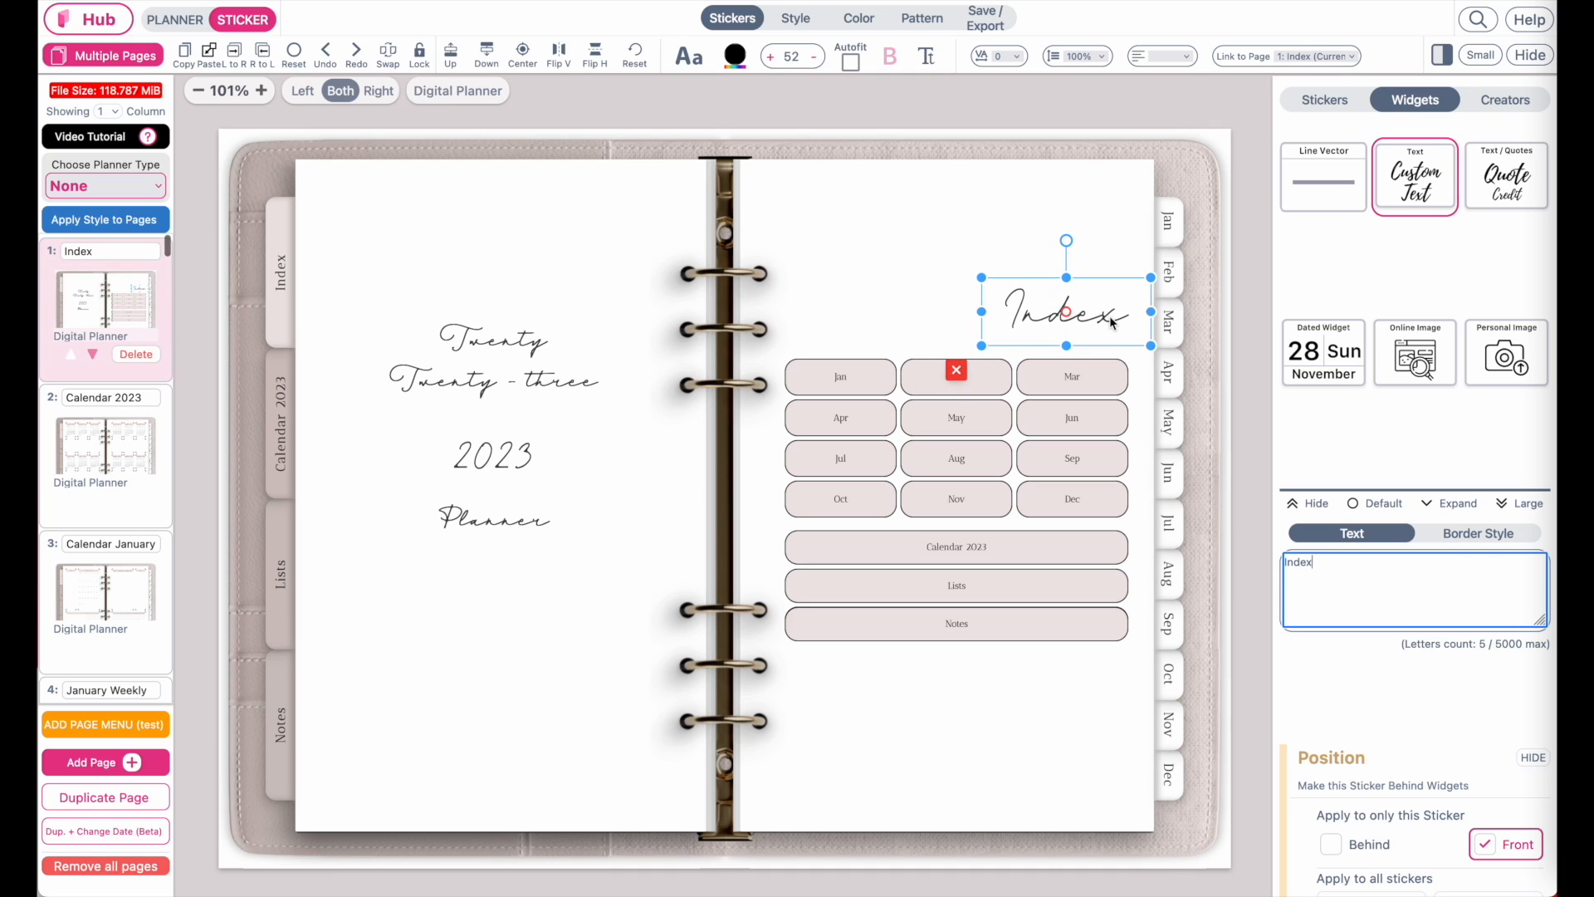
pyautogui.click(956, 268)
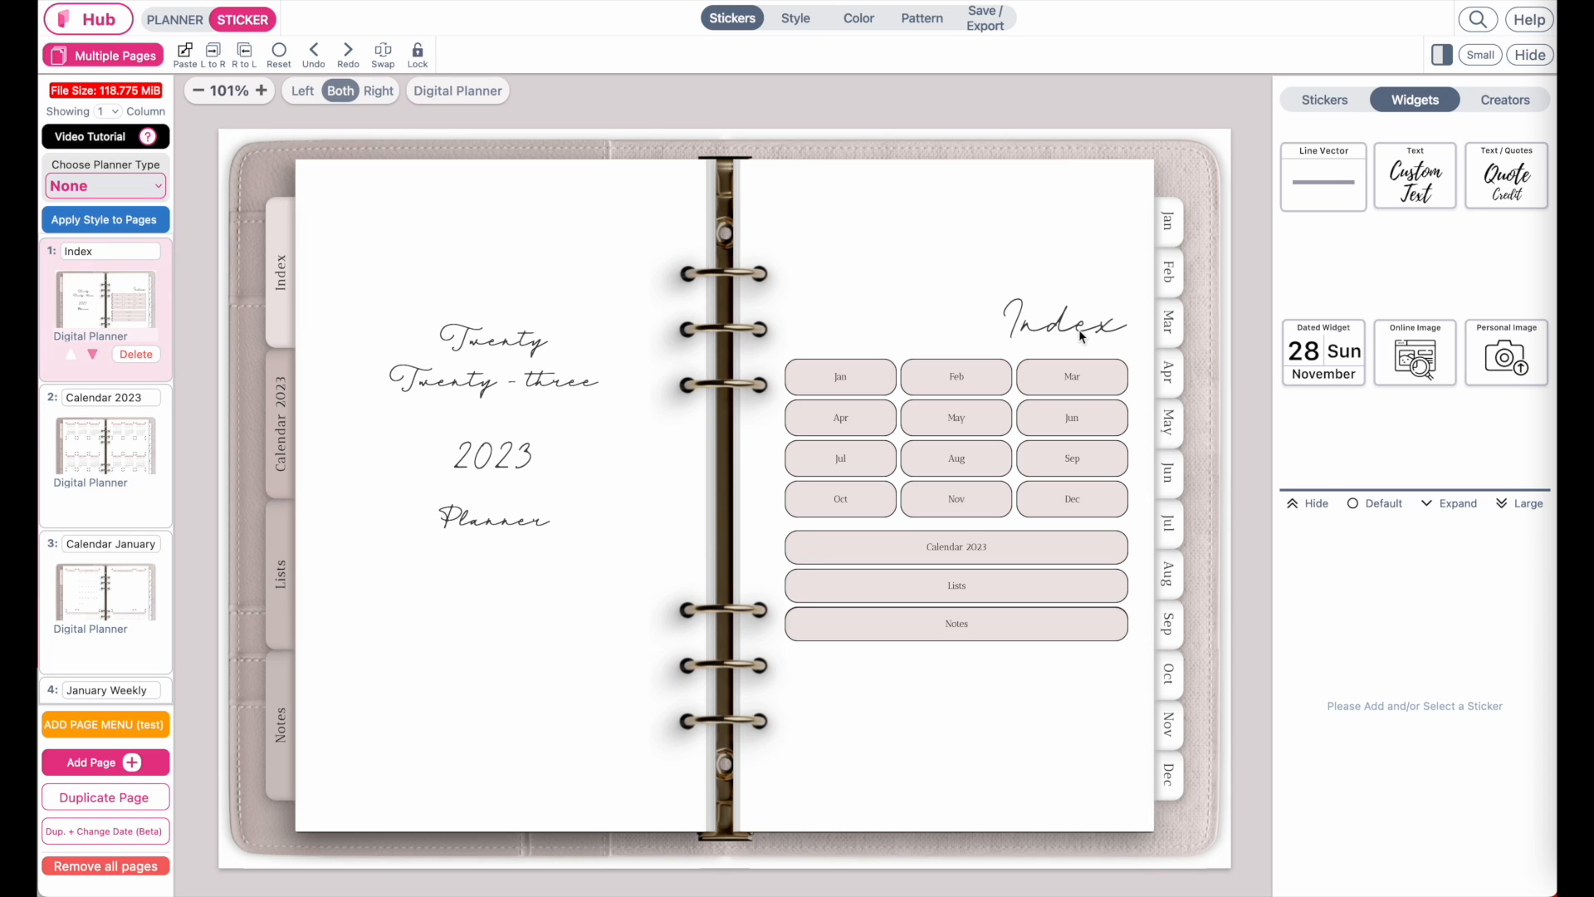
pyautogui.moveTo(1078, 329); pyautogui.dragTo(1079, 331)
pyautogui.click(1019, 503)
# Step: Add a custom text sticker to the Index page and shrink its box to cover the Jan button
pyautogui.hscroll(1, 1019, 503)
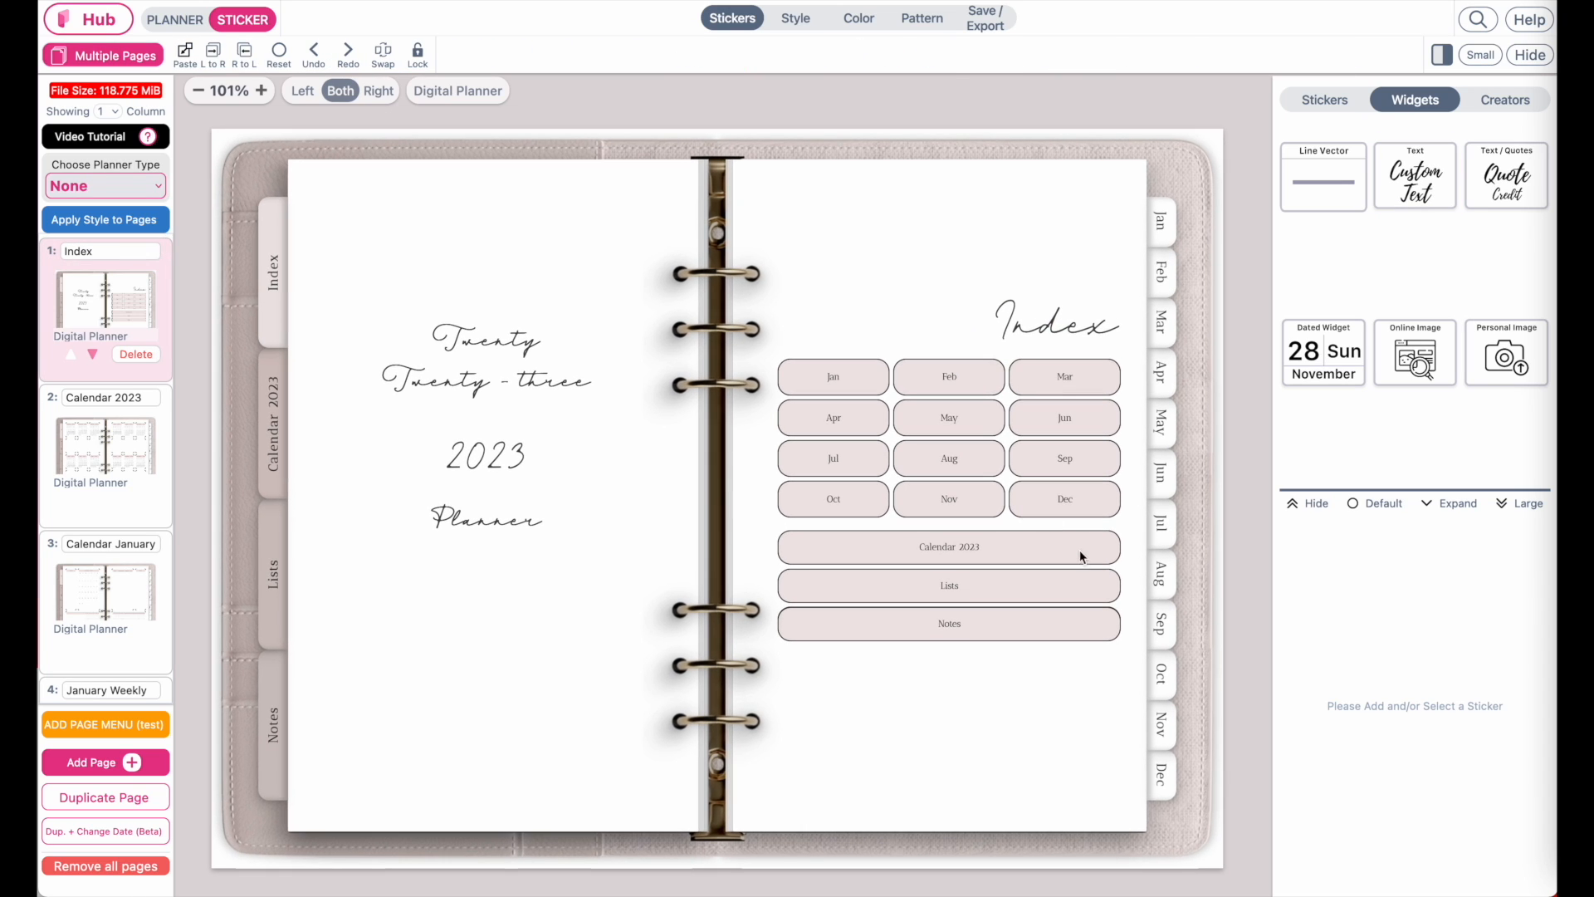
pyautogui.hscroll(3, 1075, 660)
pyautogui.scroll(2, 1075, 660)
pyautogui.hscroll(-1, 902, 526)
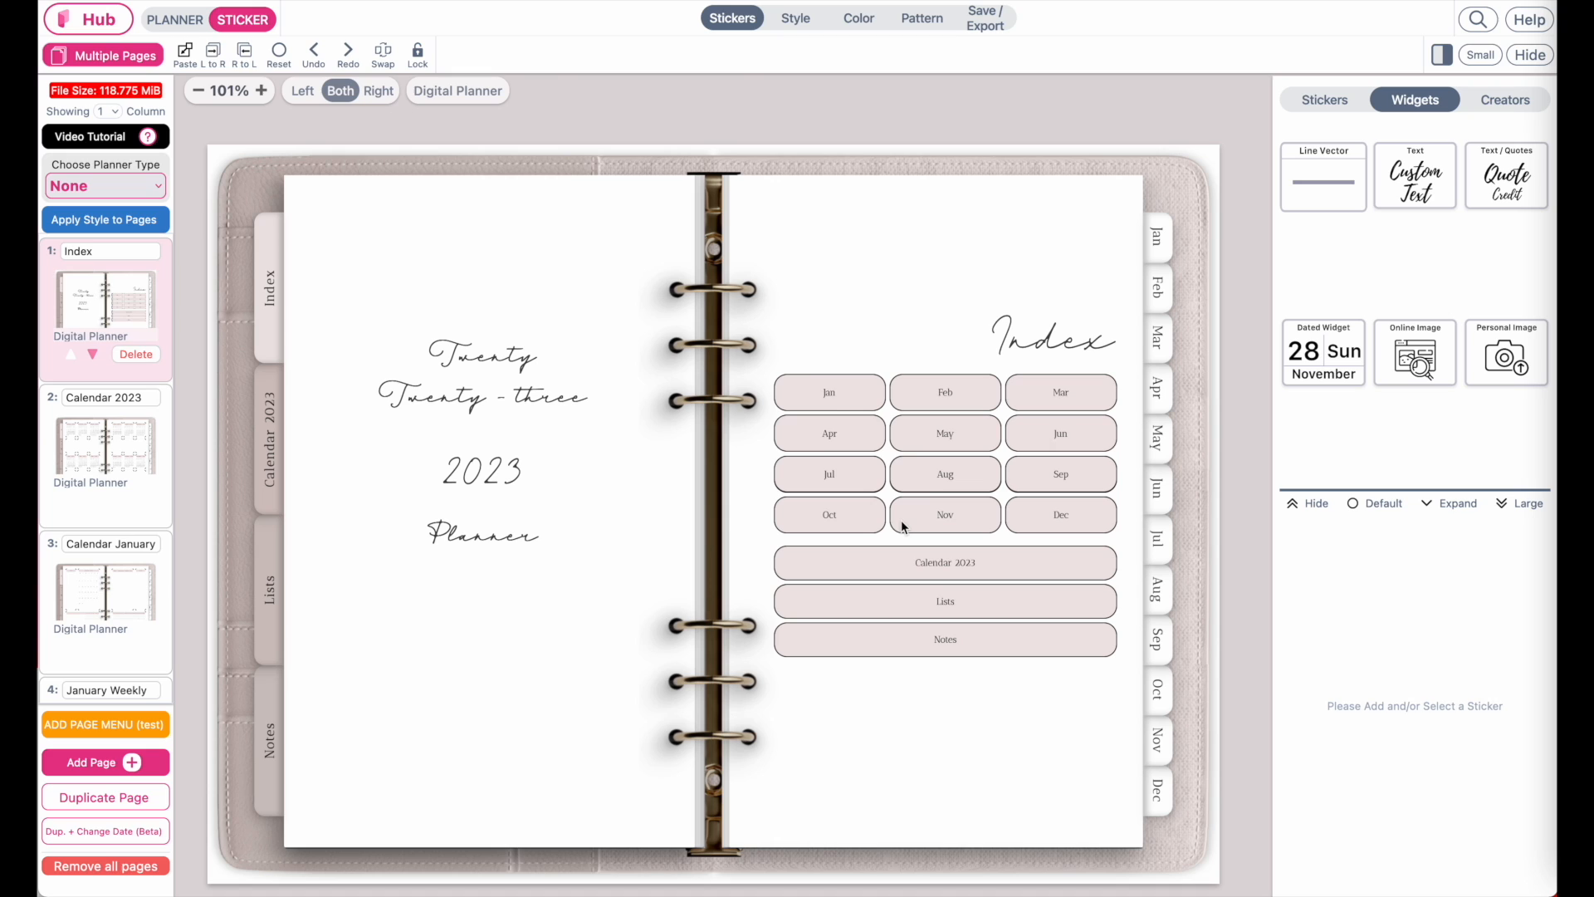
pyautogui.click(751, 441)
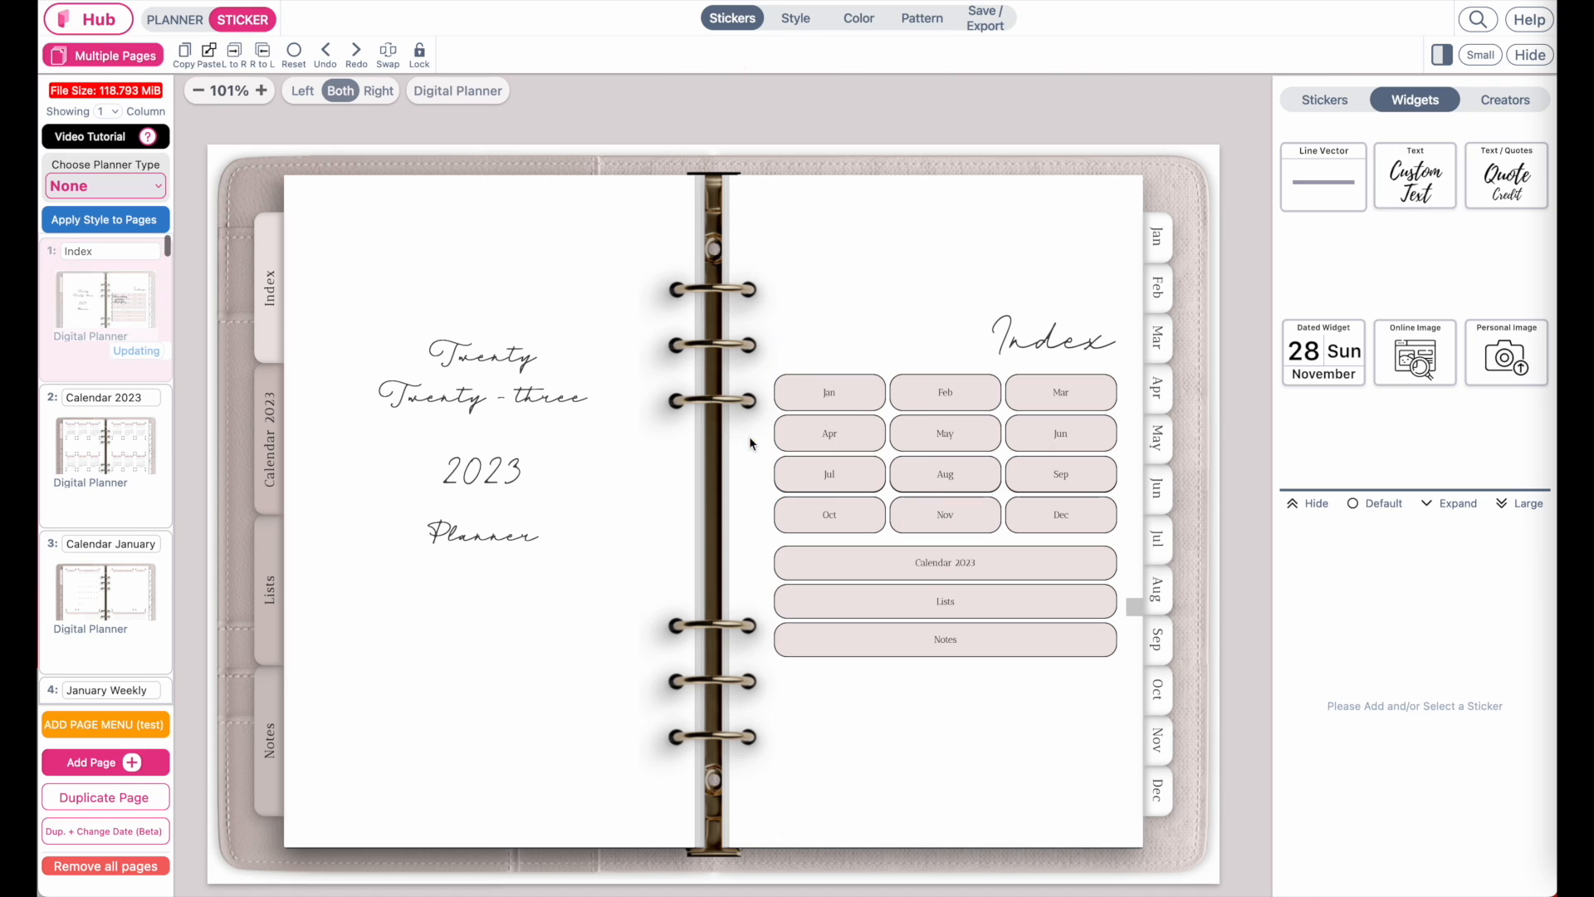
pyautogui.click(1425, 183)
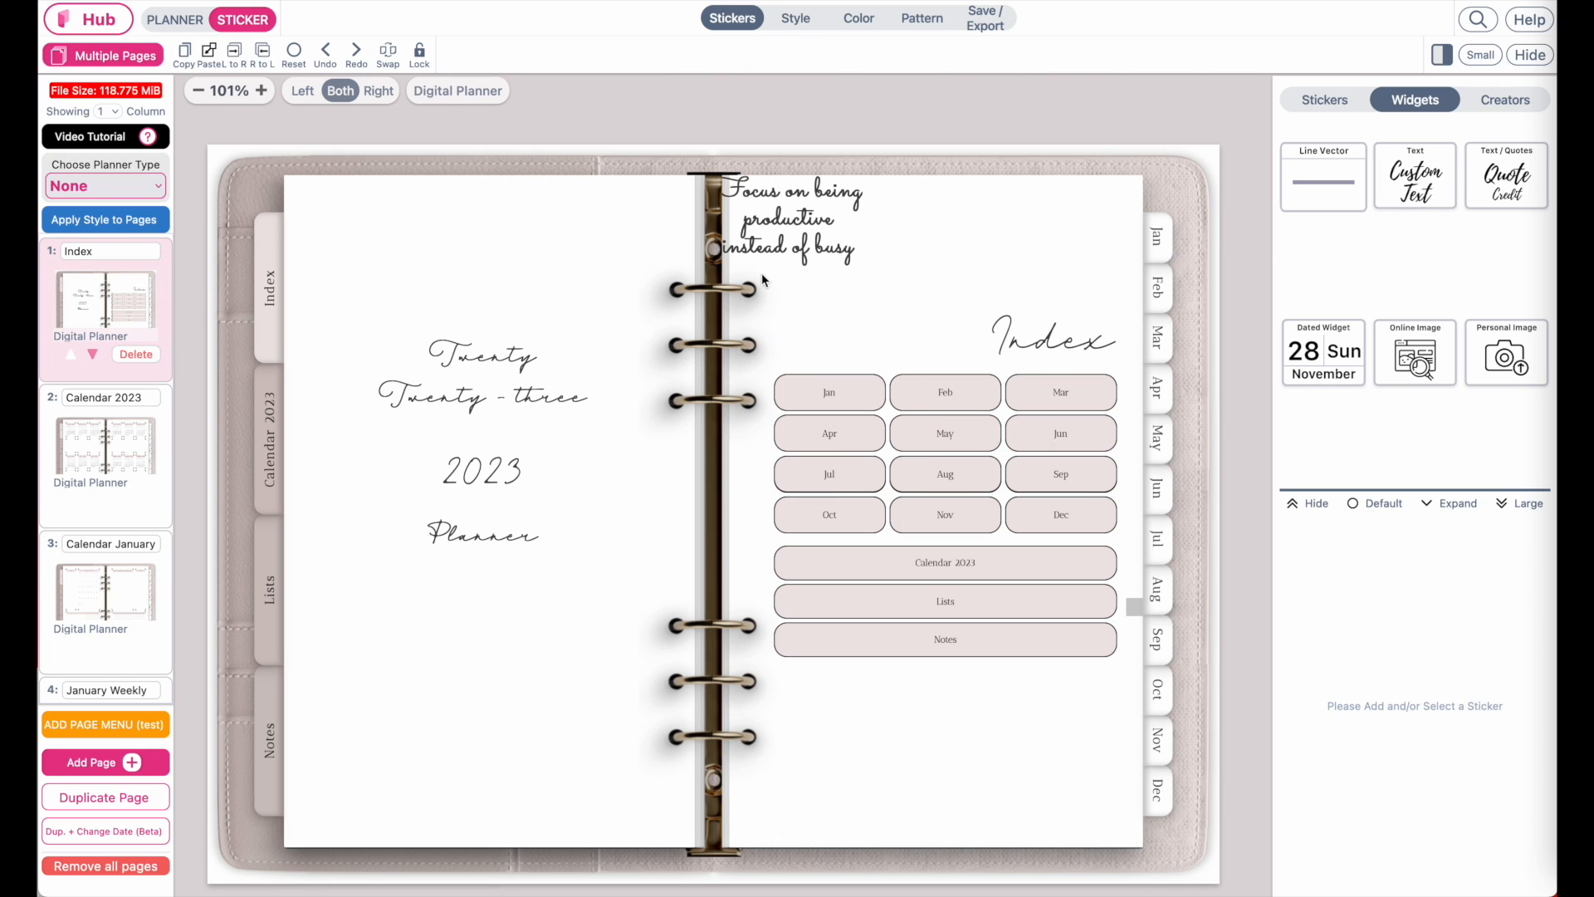
pyautogui.moveTo(767, 247); pyautogui.dragTo(845, 440)
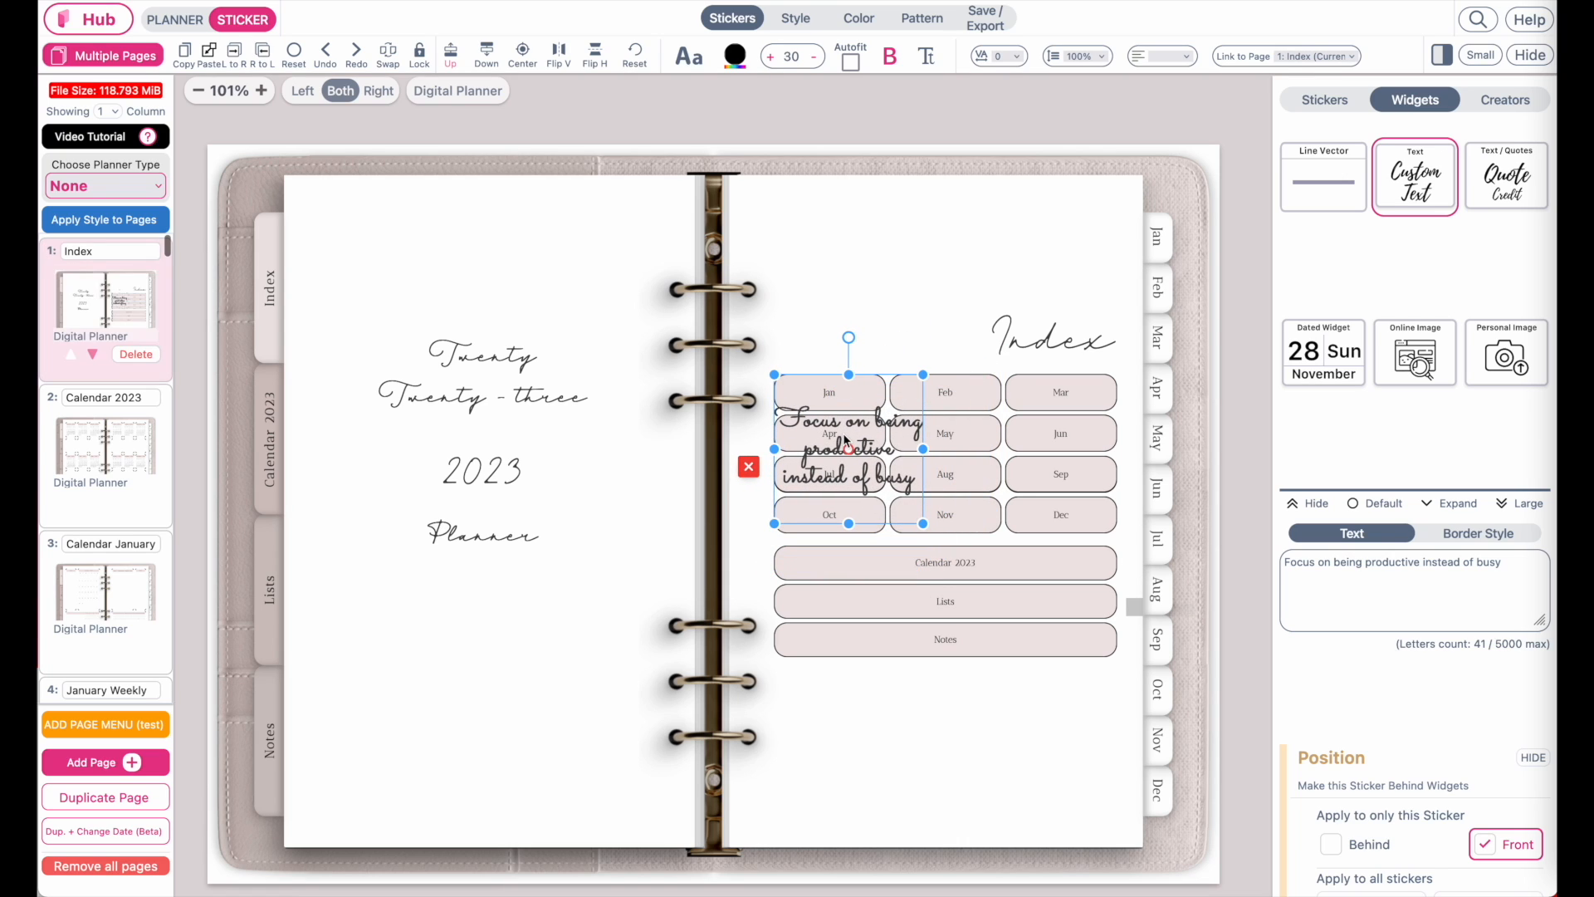
pyautogui.moveTo(923, 524); pyautogui.dragTo(887, 407)
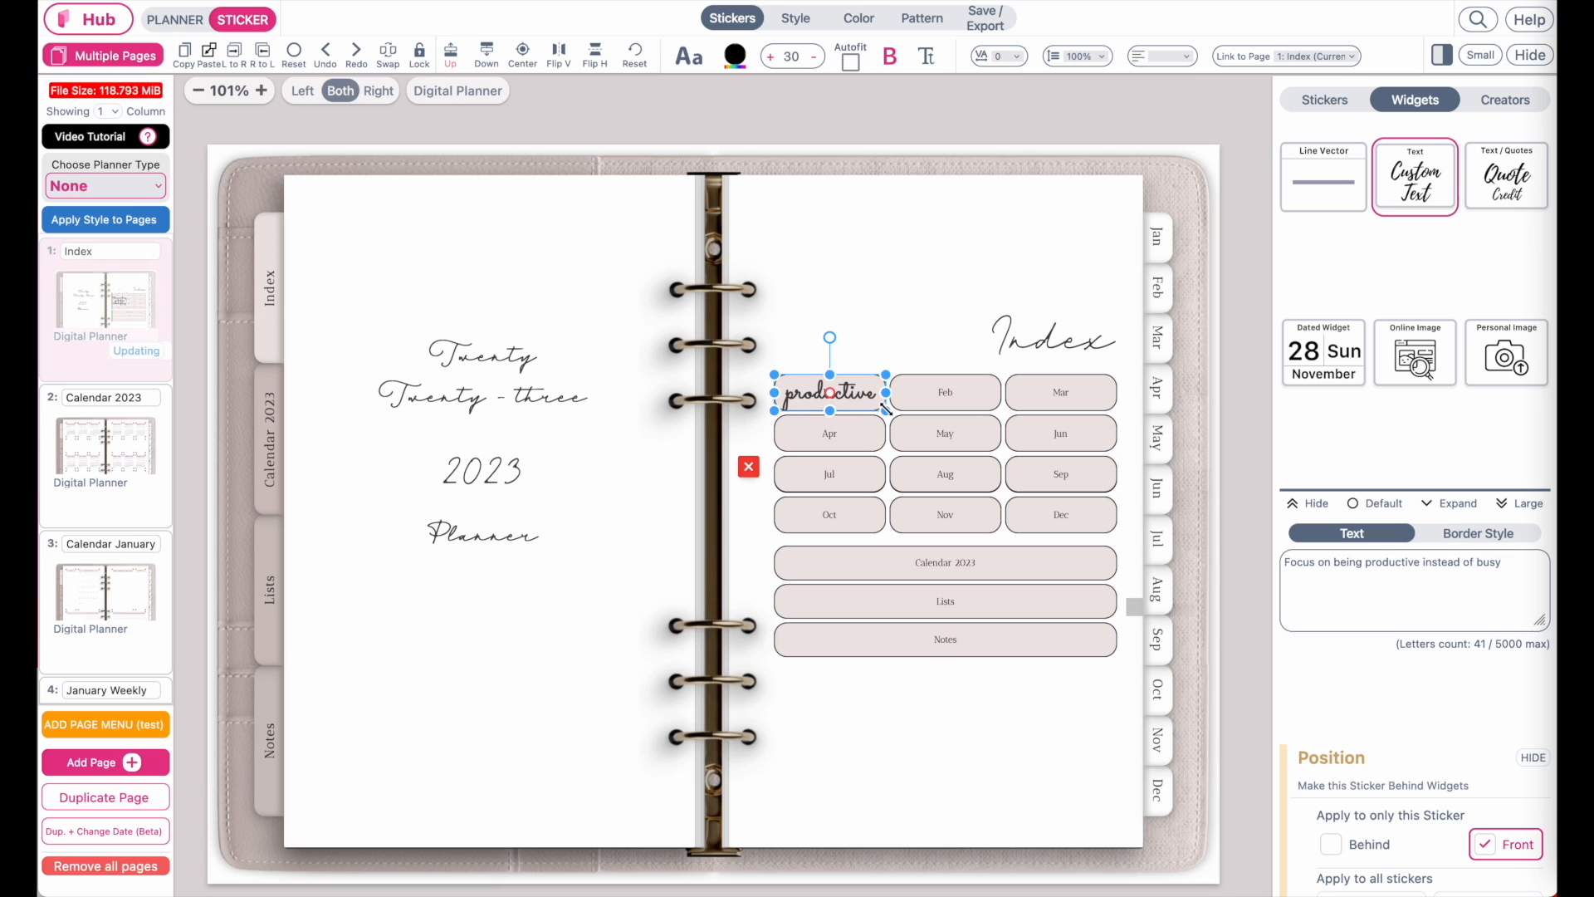
# Step: Fine-tune the corner of the text sticker's box to match the Jan button's outline
pyautogui.scroll(5, 918, 484)
pyautogui.hscroll(1, 1052, 557)
pyautogui.hscroll(3, 1053, 558)
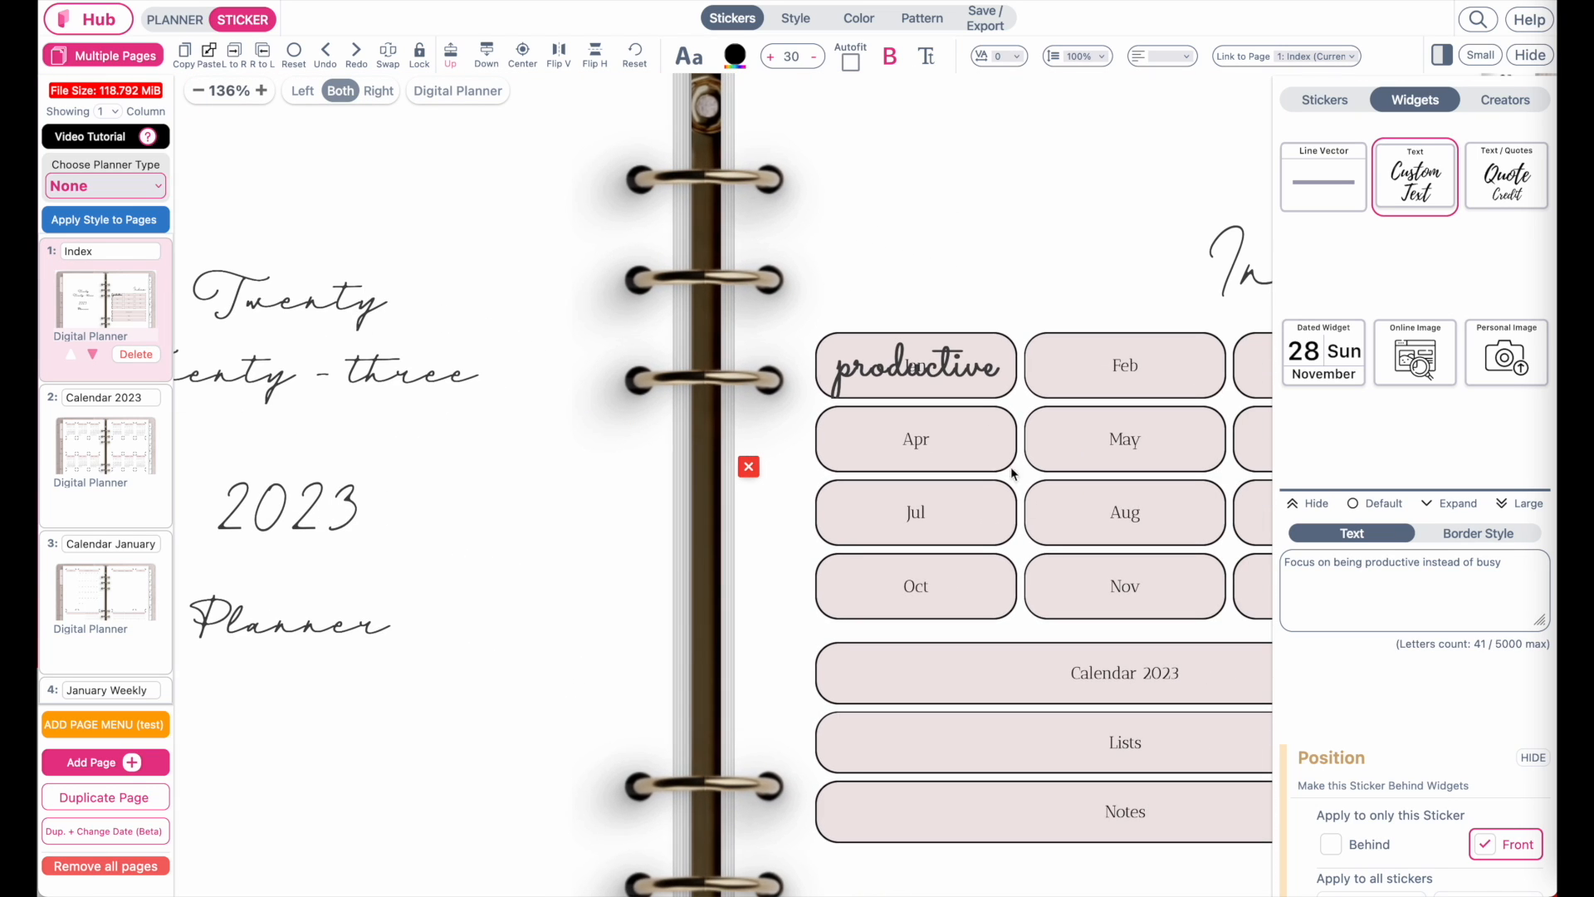
pyautogui.click(964, 369)
pyautogui.click(1026, 417)
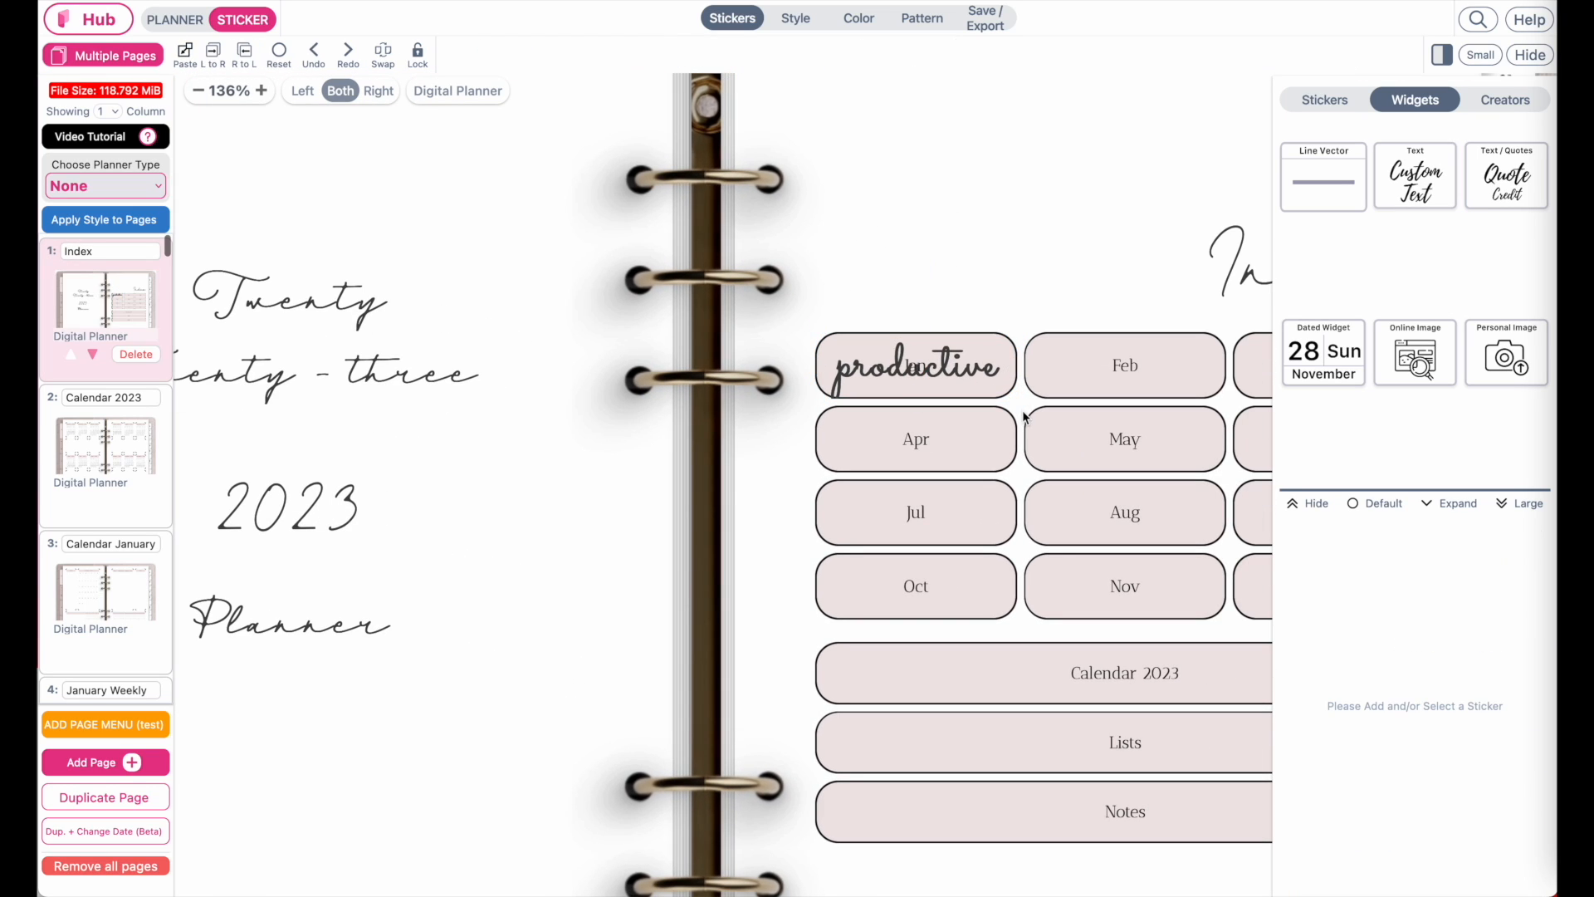
pyautogui.click(984, 378)
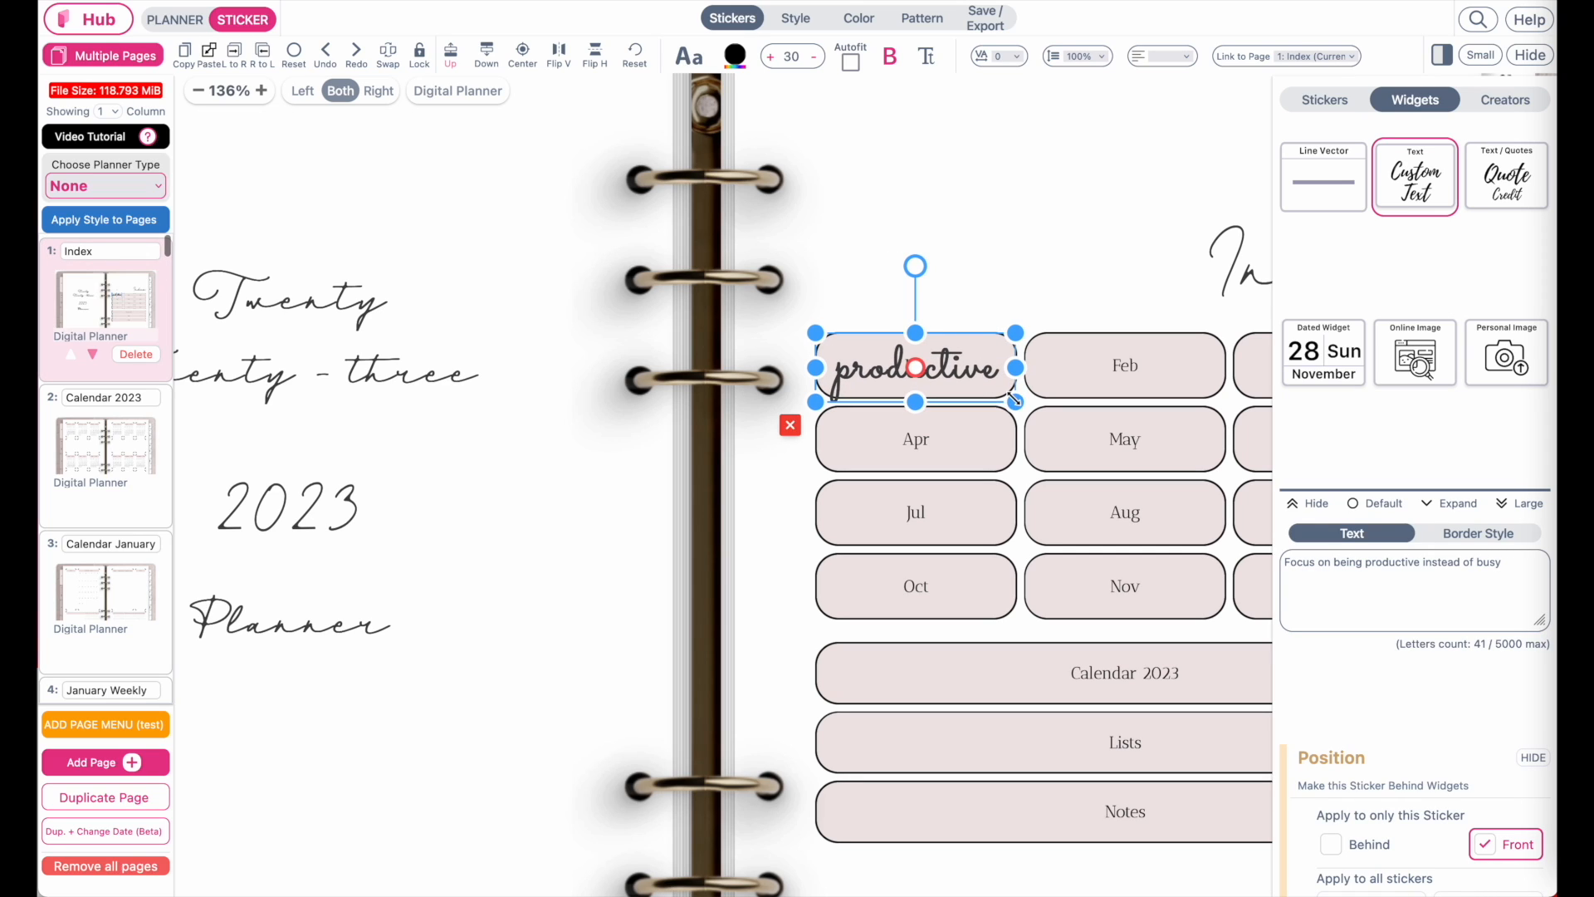
pyautogui.moveTo(1014, 399); pyautogui.dragTo(1016, 400)
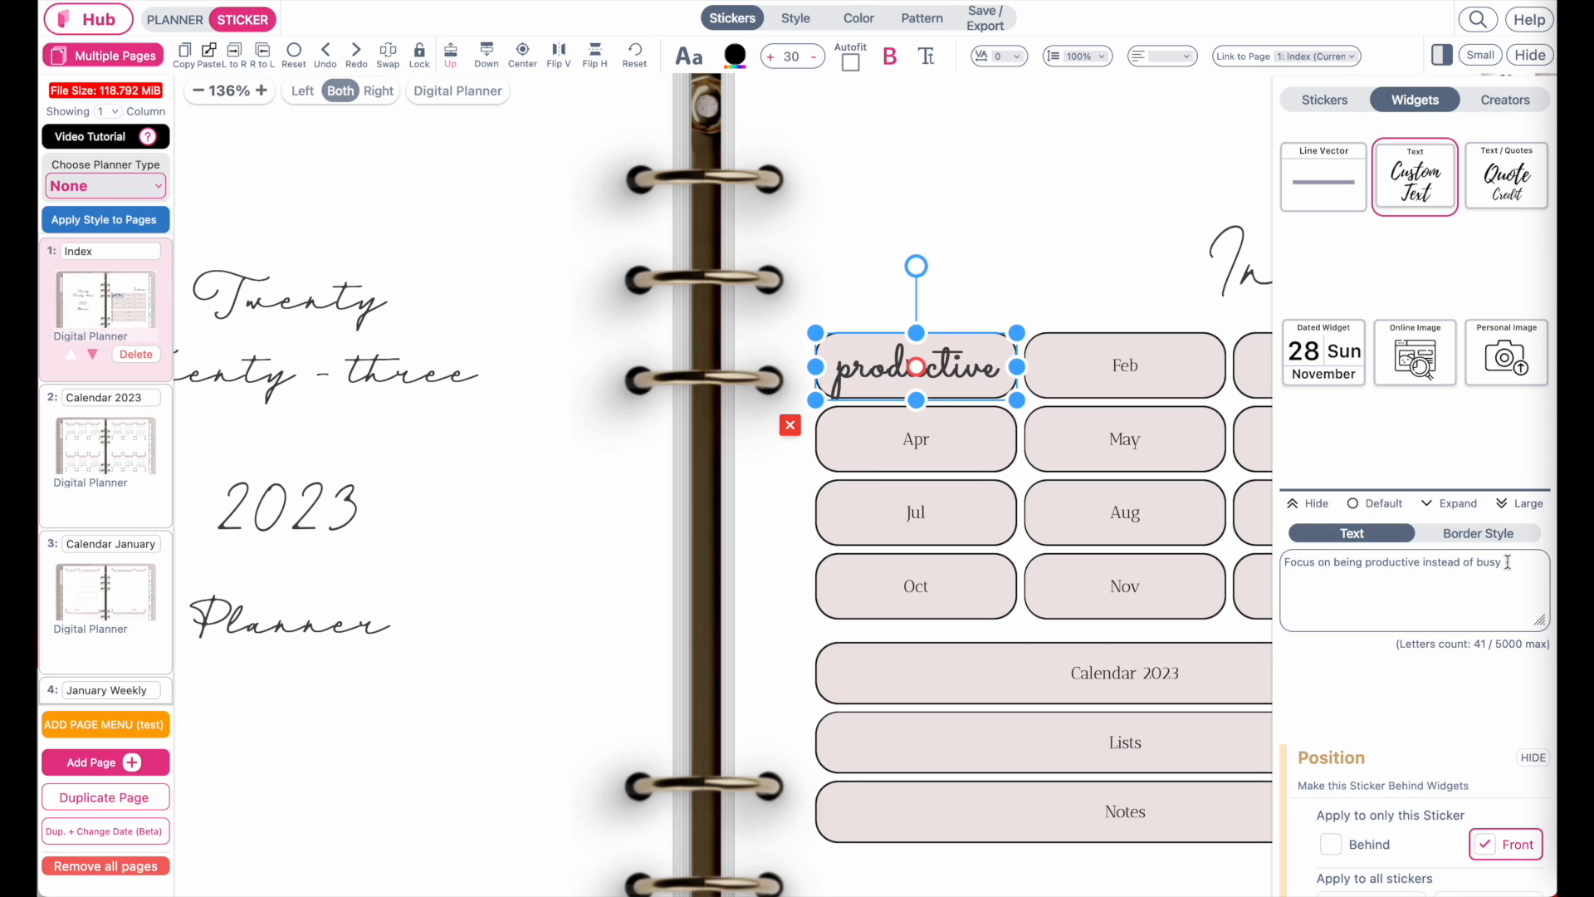
# Step: Clear the placeholder text of the sticker over the Jan button and link it to page "3: Calendar January"
pyautogui.moveTo(1508, 562); pyautogui.dragTo(1268, 564)
pyautogui.press('BackSpace')
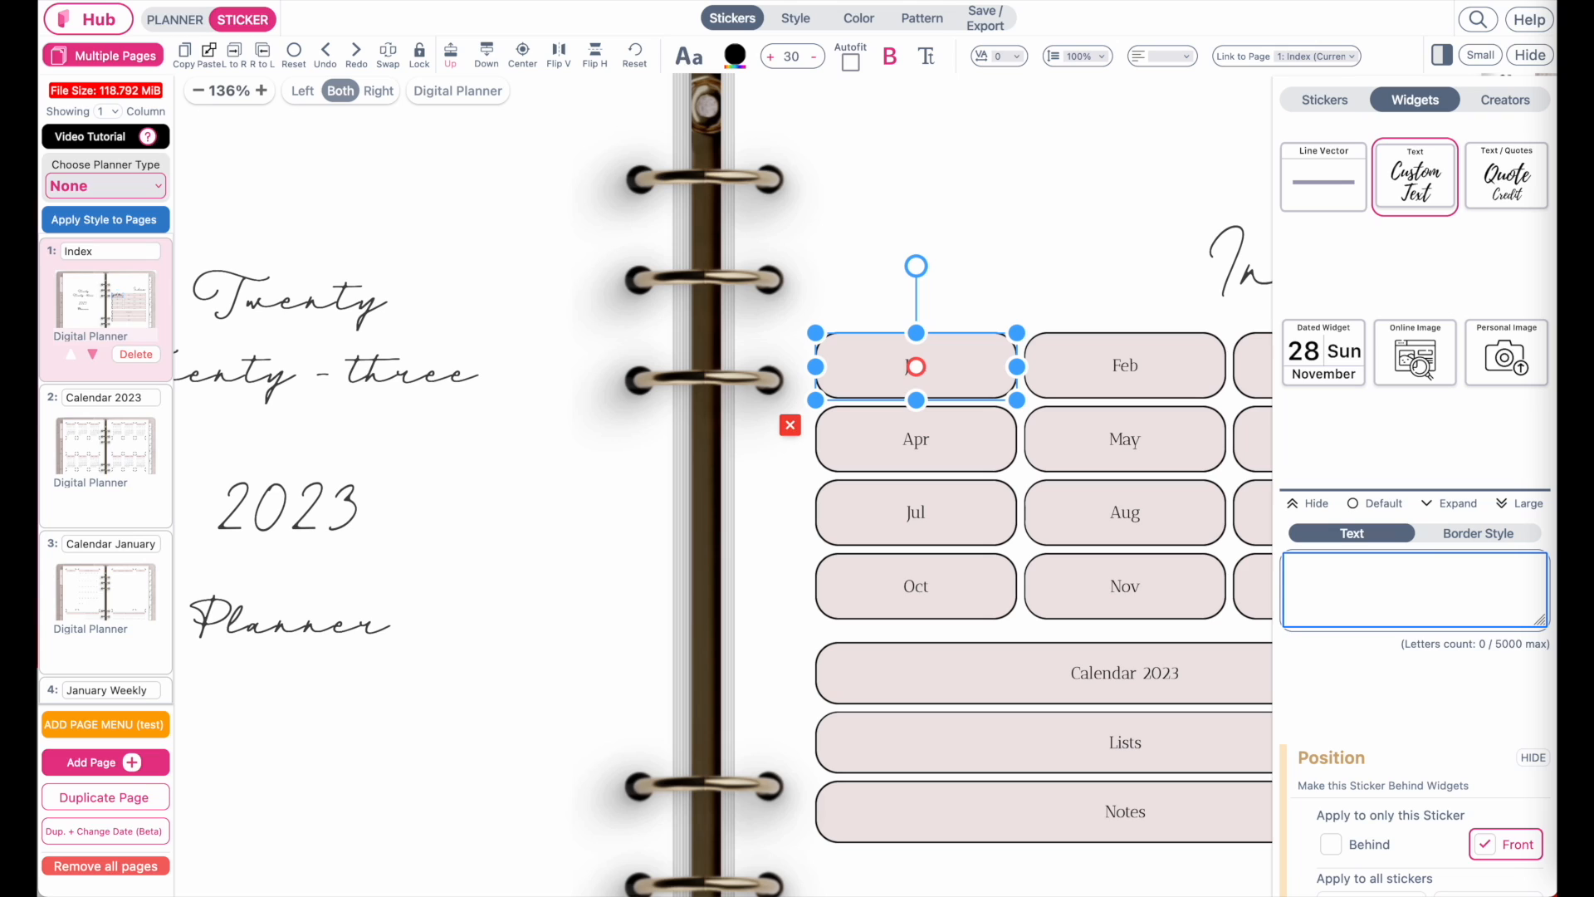
pyautogui.scroll(3, 1095, 169)
pyautogui.hscroll(2, 1095, 170)
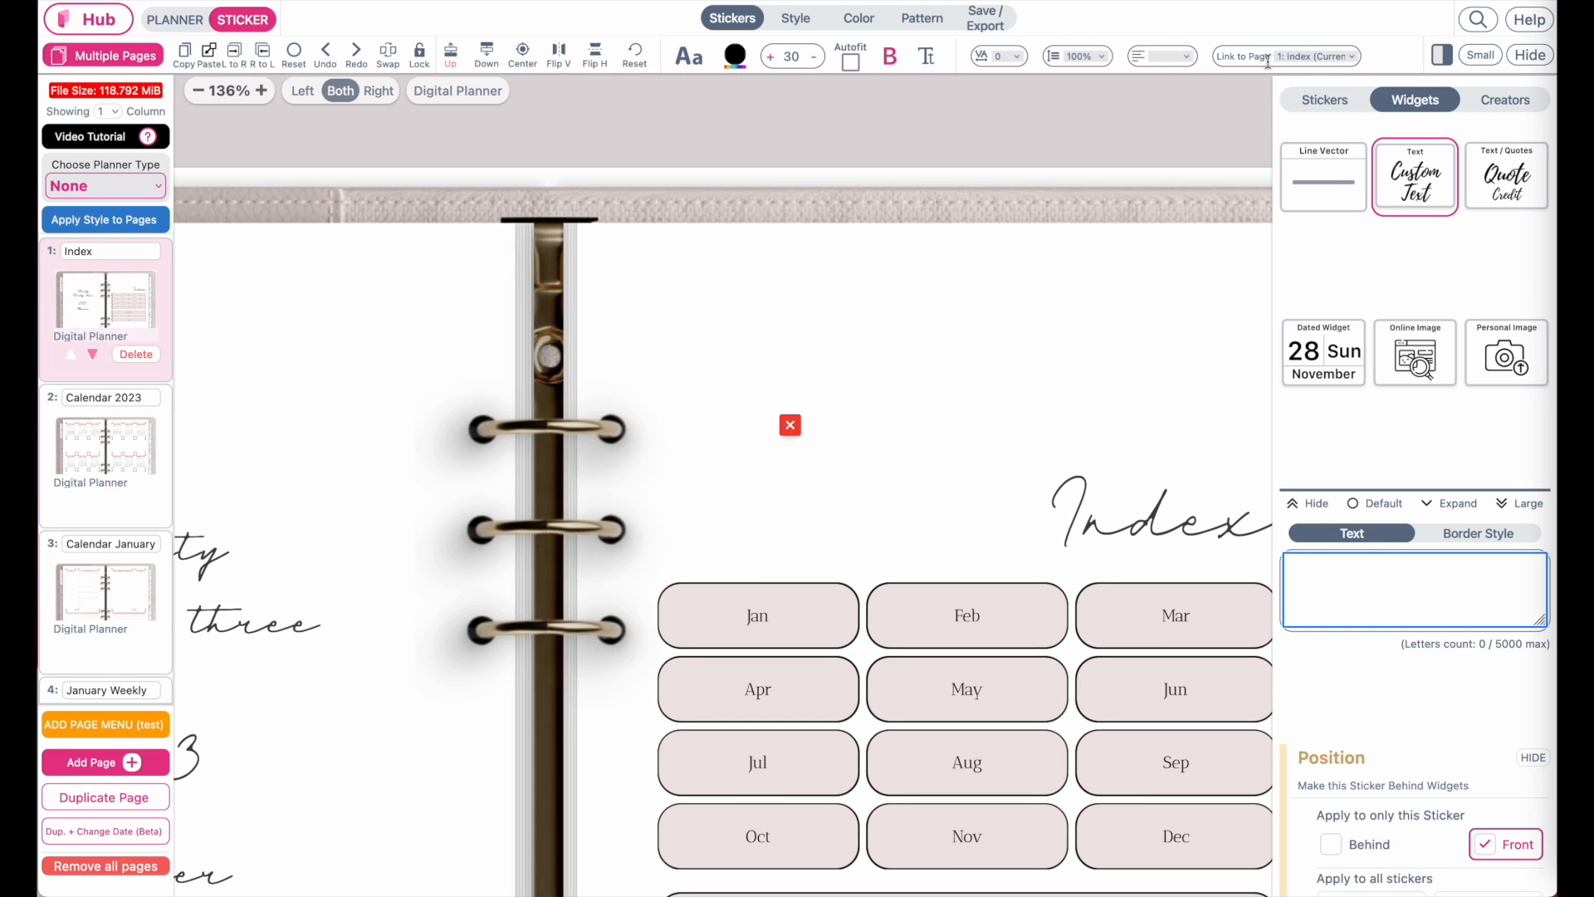
pyautogui.click(1313, 56)
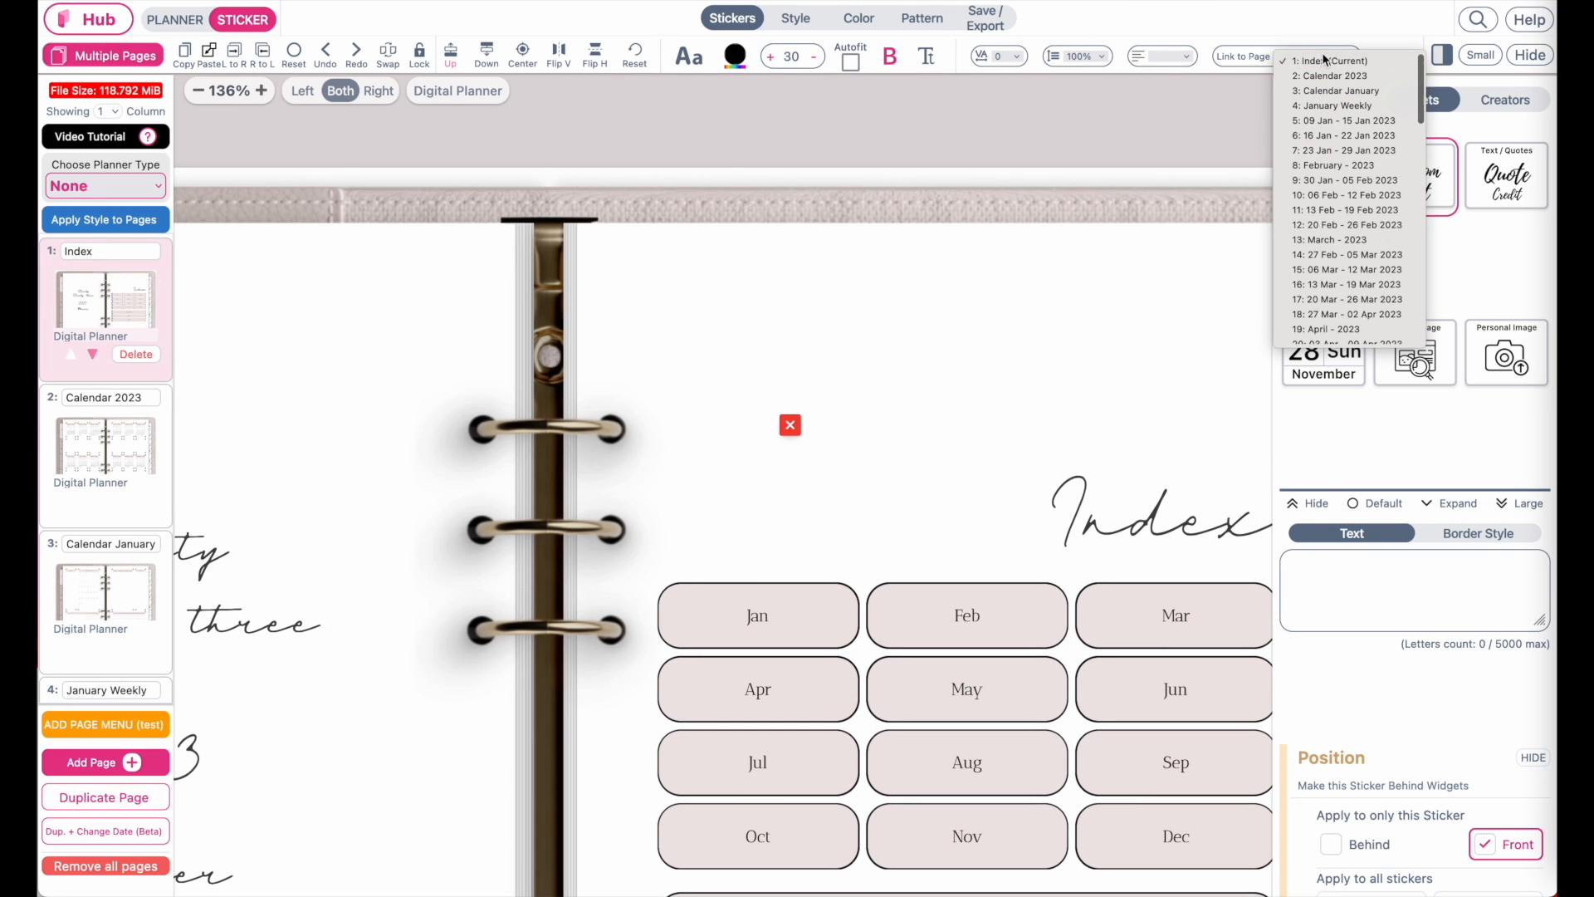
pyautogui.click(1262, 56)
pyautogui.click(1316, 57)
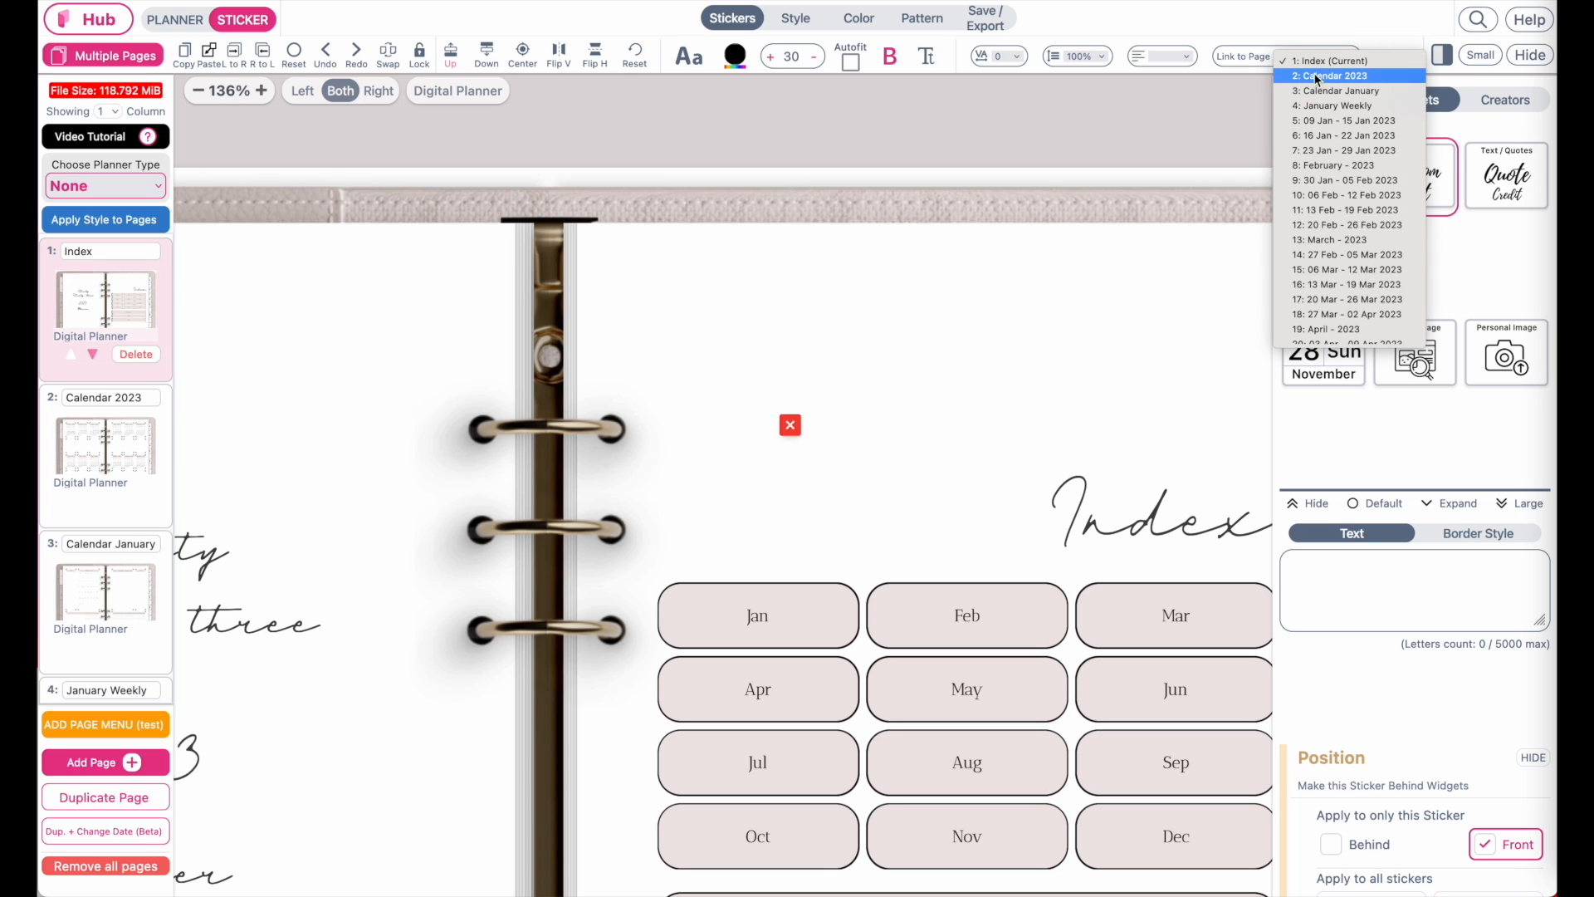
pyautogui.click(906, 424)
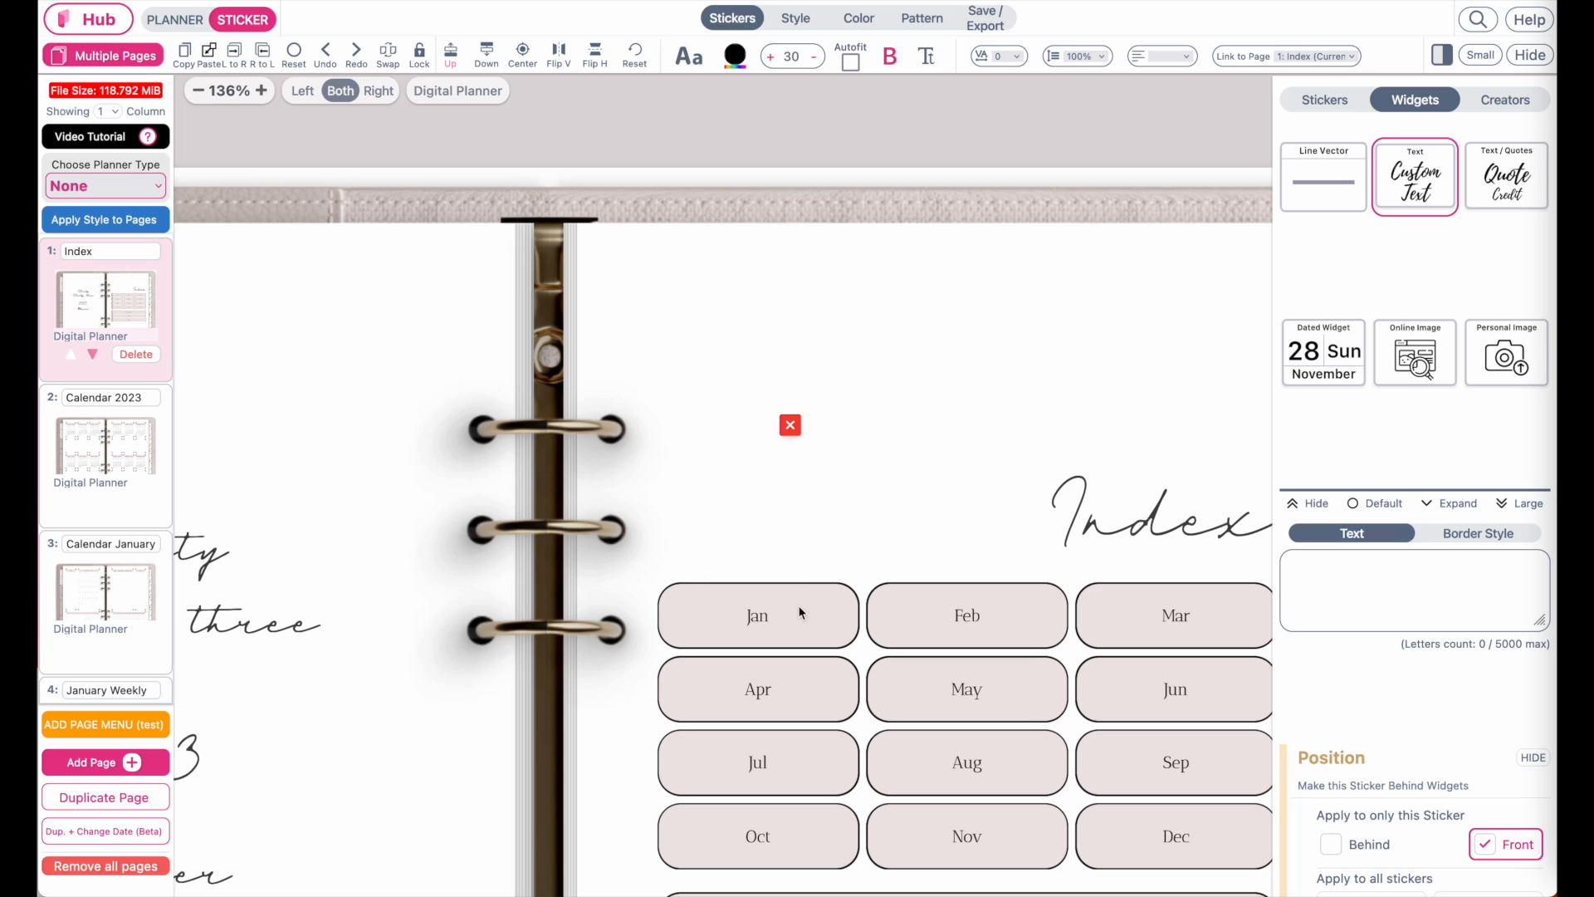
pyautogui.click(1333, 56)
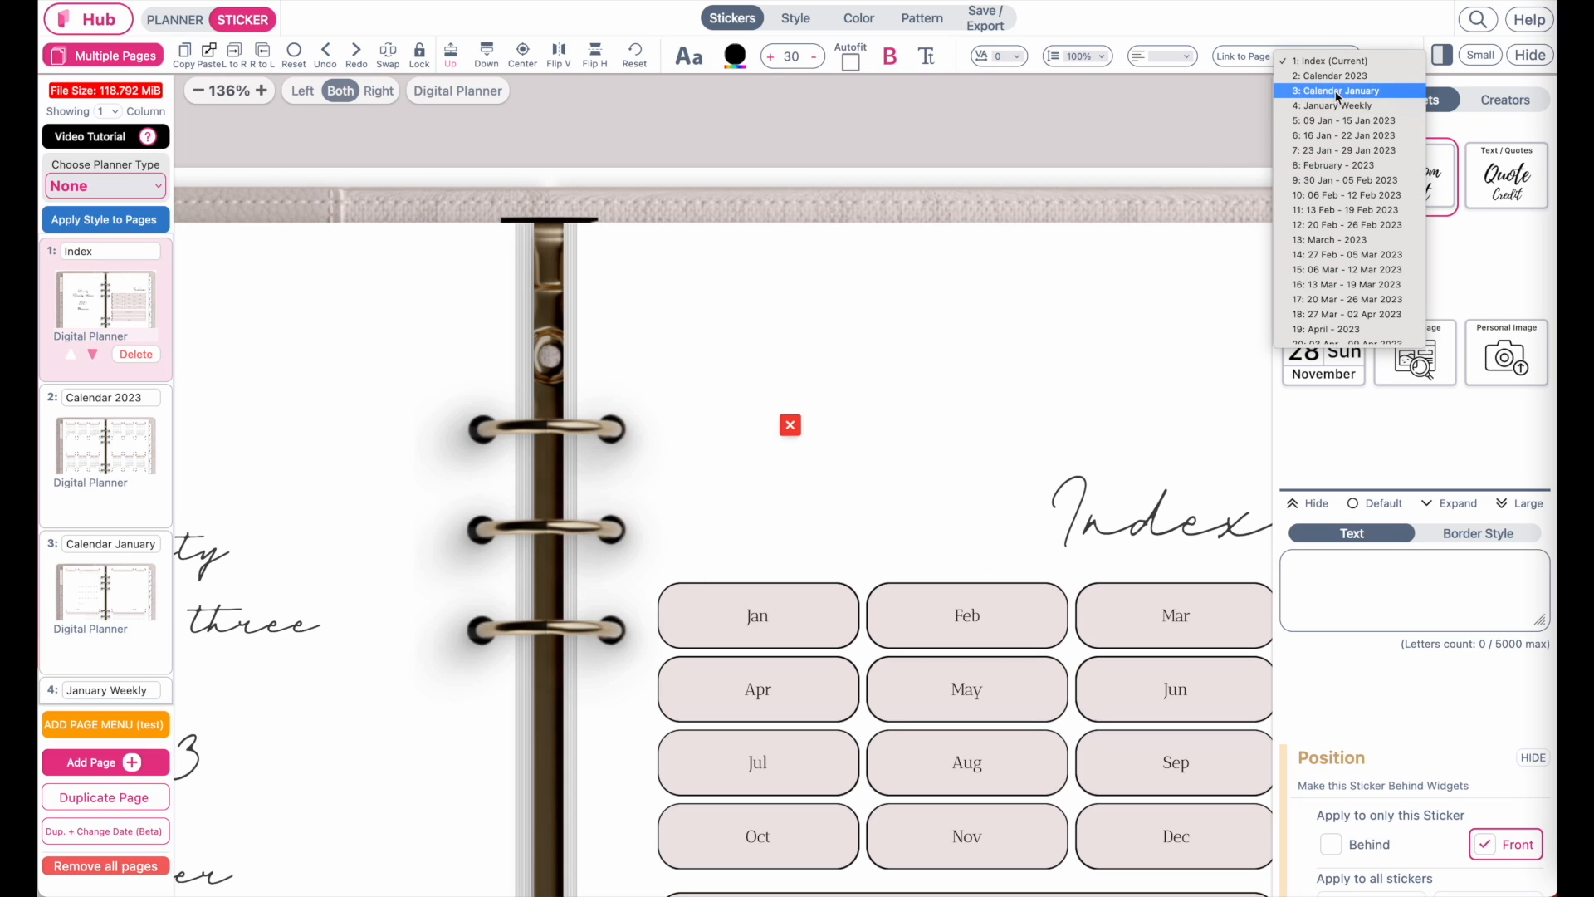
pyautogui.click(1308, 90)
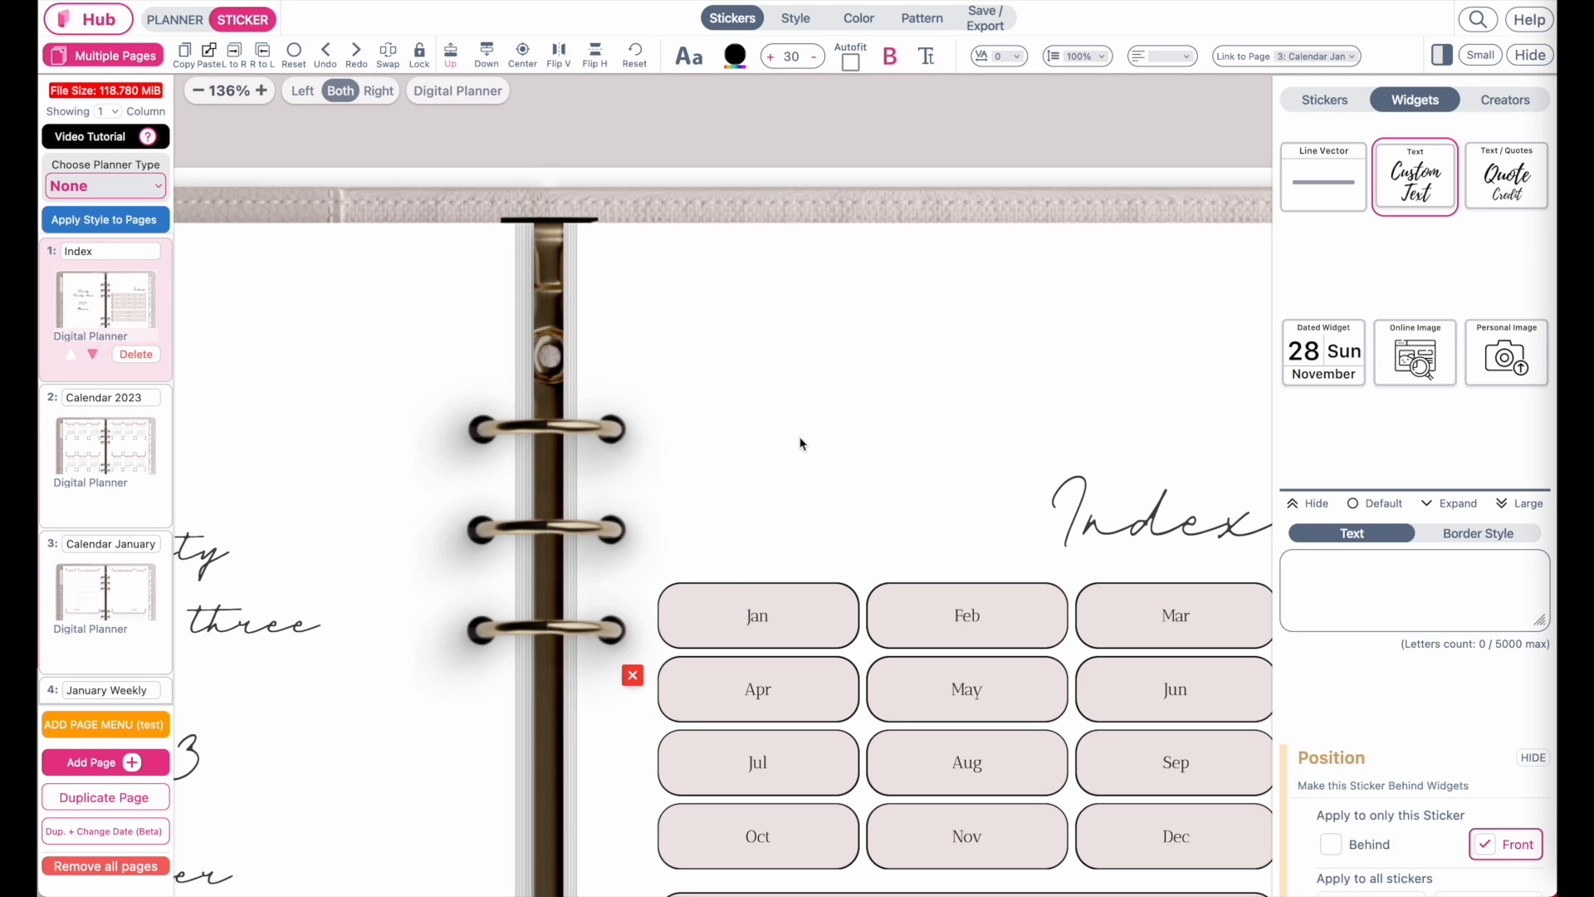
# Step: Add another custom text sticker and fit its box over the Feb button on the Index page
pyautogui.scroll(-2, 801, 443)
pyautogui.scroll(-1, 802, 444)
pyautogui.hscroll(-1, 802, 444)
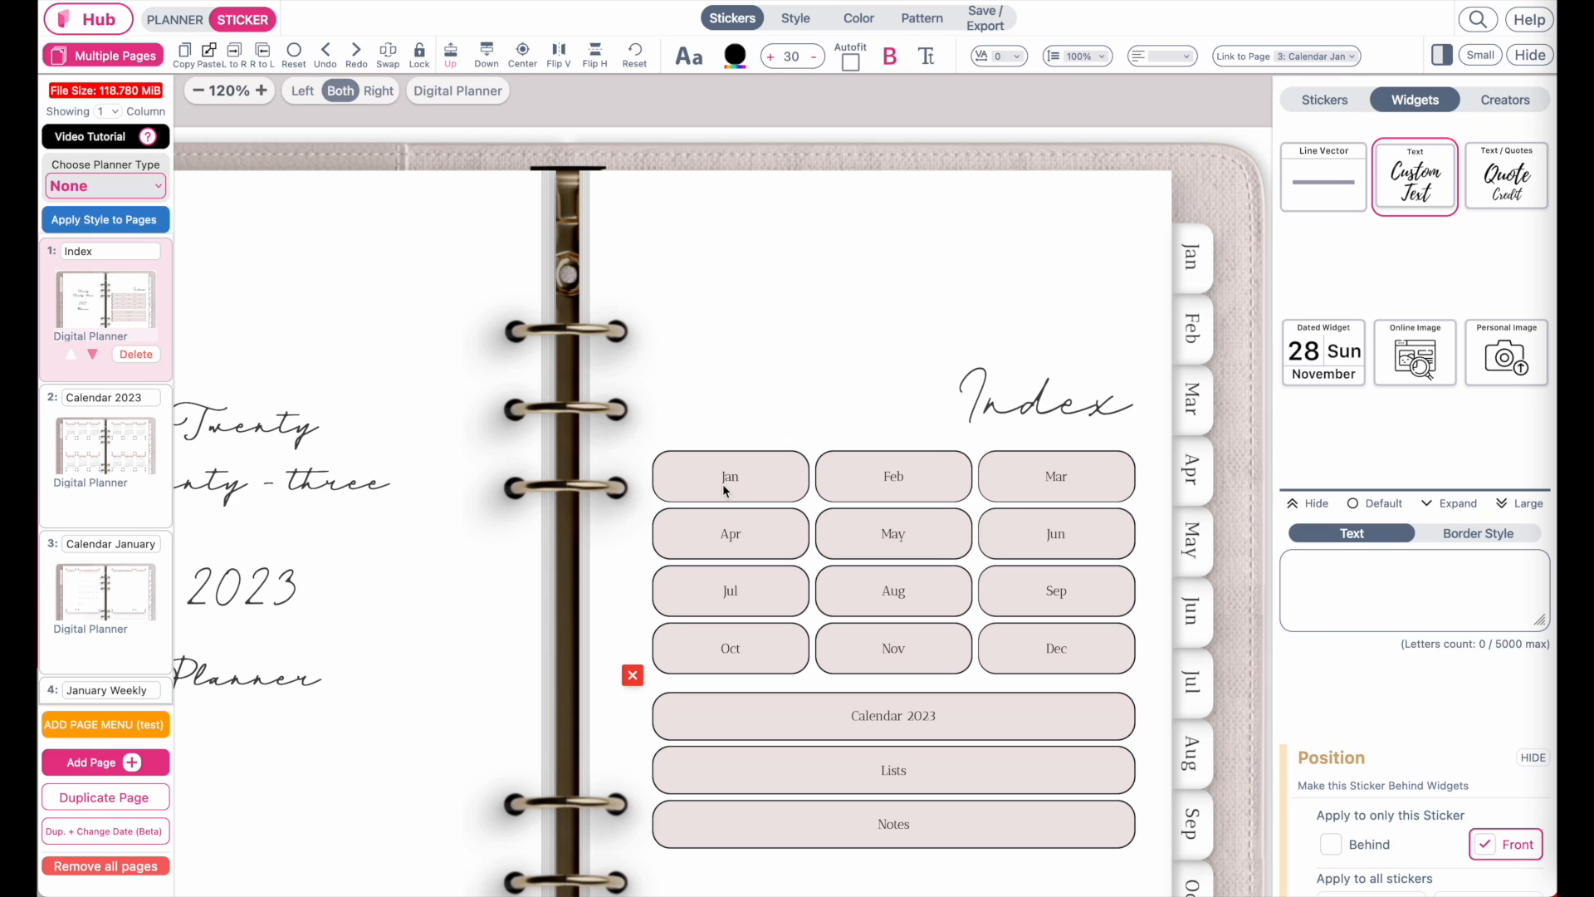
pyautogui.click(720, 462)
pyautogui.scroll(-1, 720, 461)
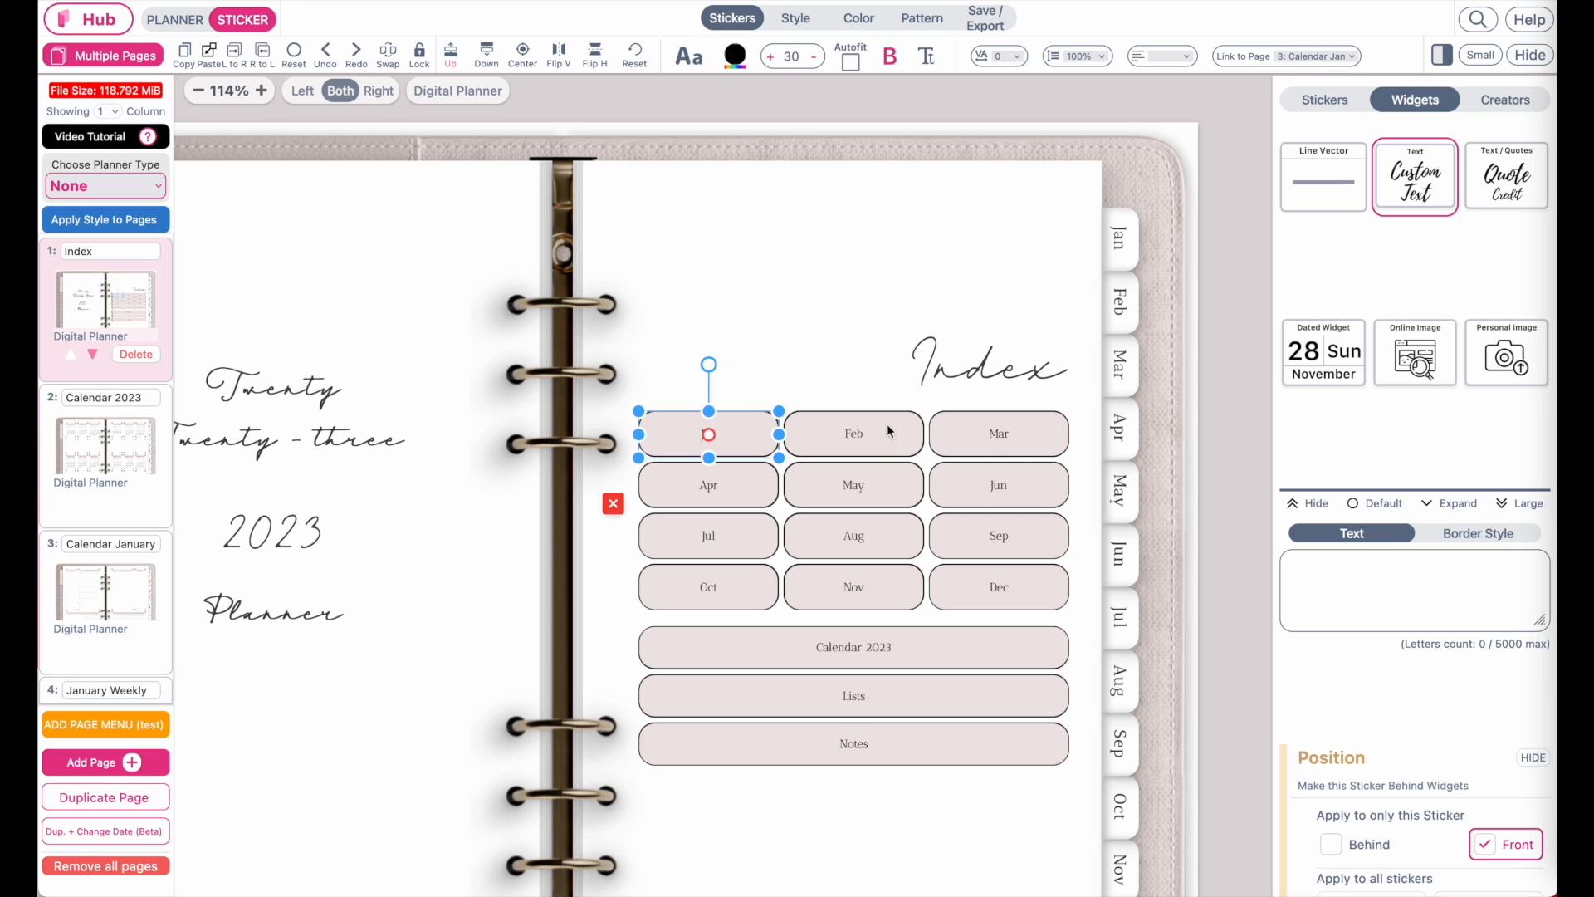
pyautogui.click(1420, 174)
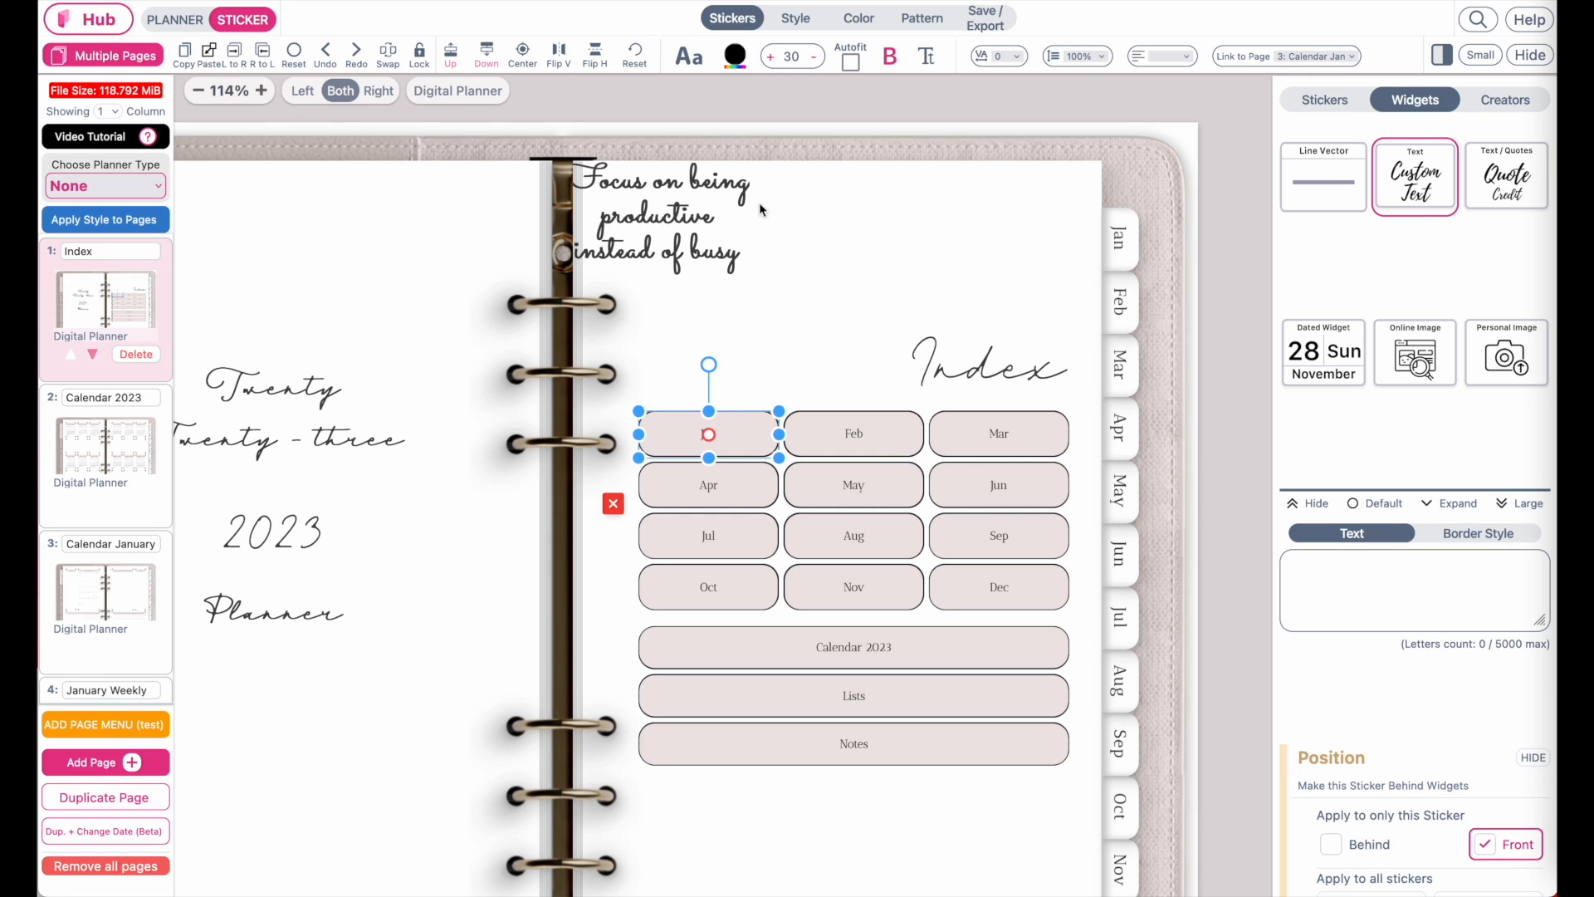
pyautogui.moveTo(640, 255); pyautogui.dragTo(873, 468)
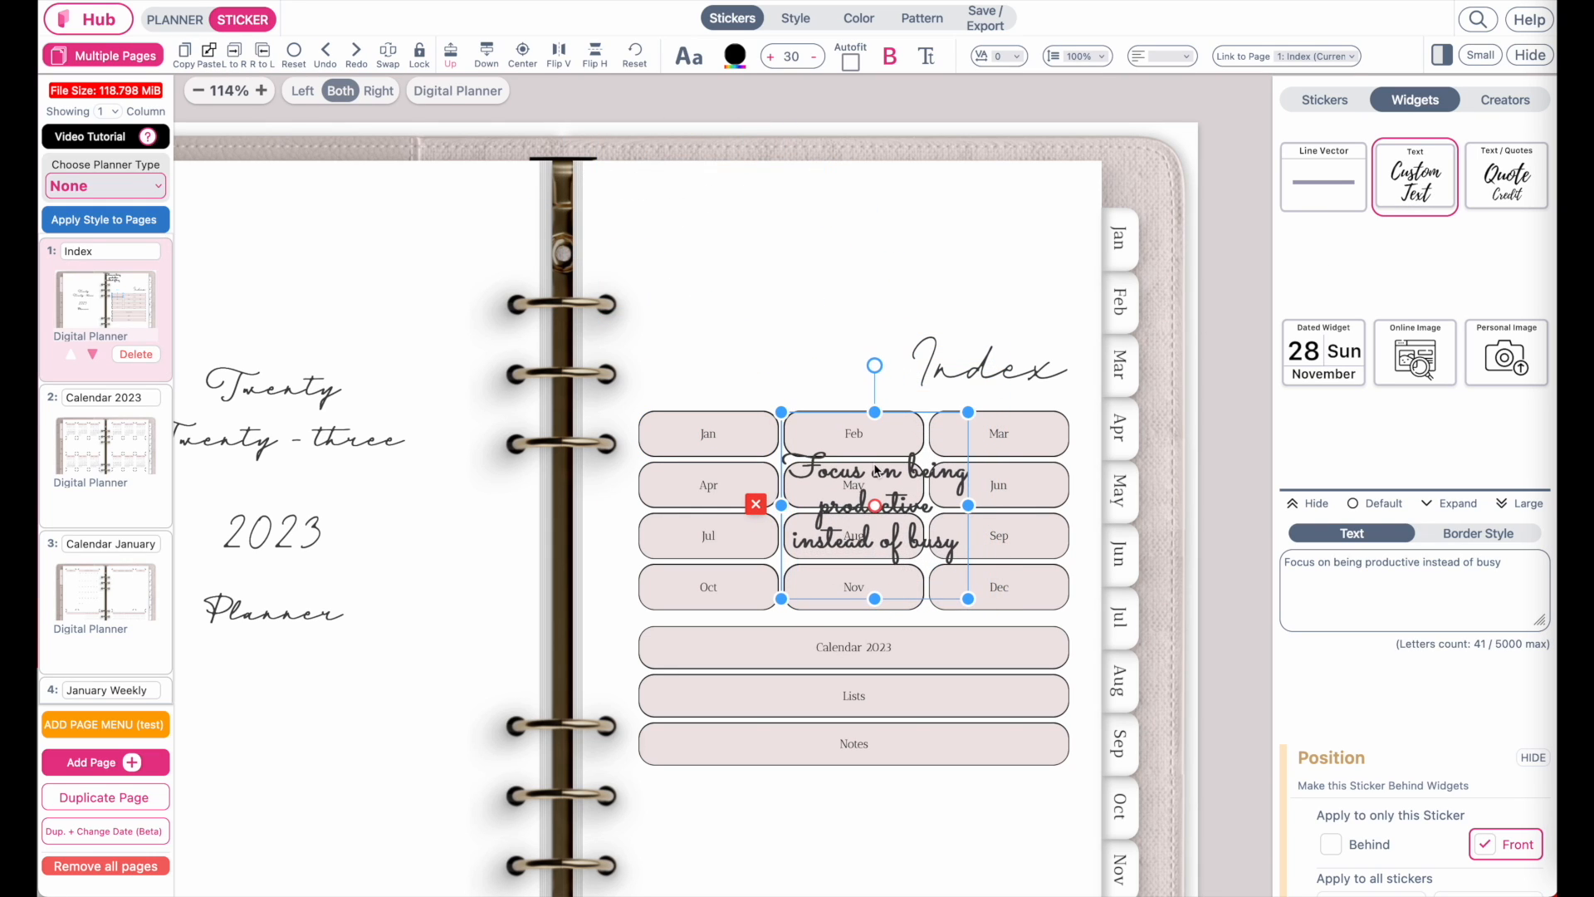
pyautogui.moveTo(973, 599); pyautogui.dragTo(924, 456)
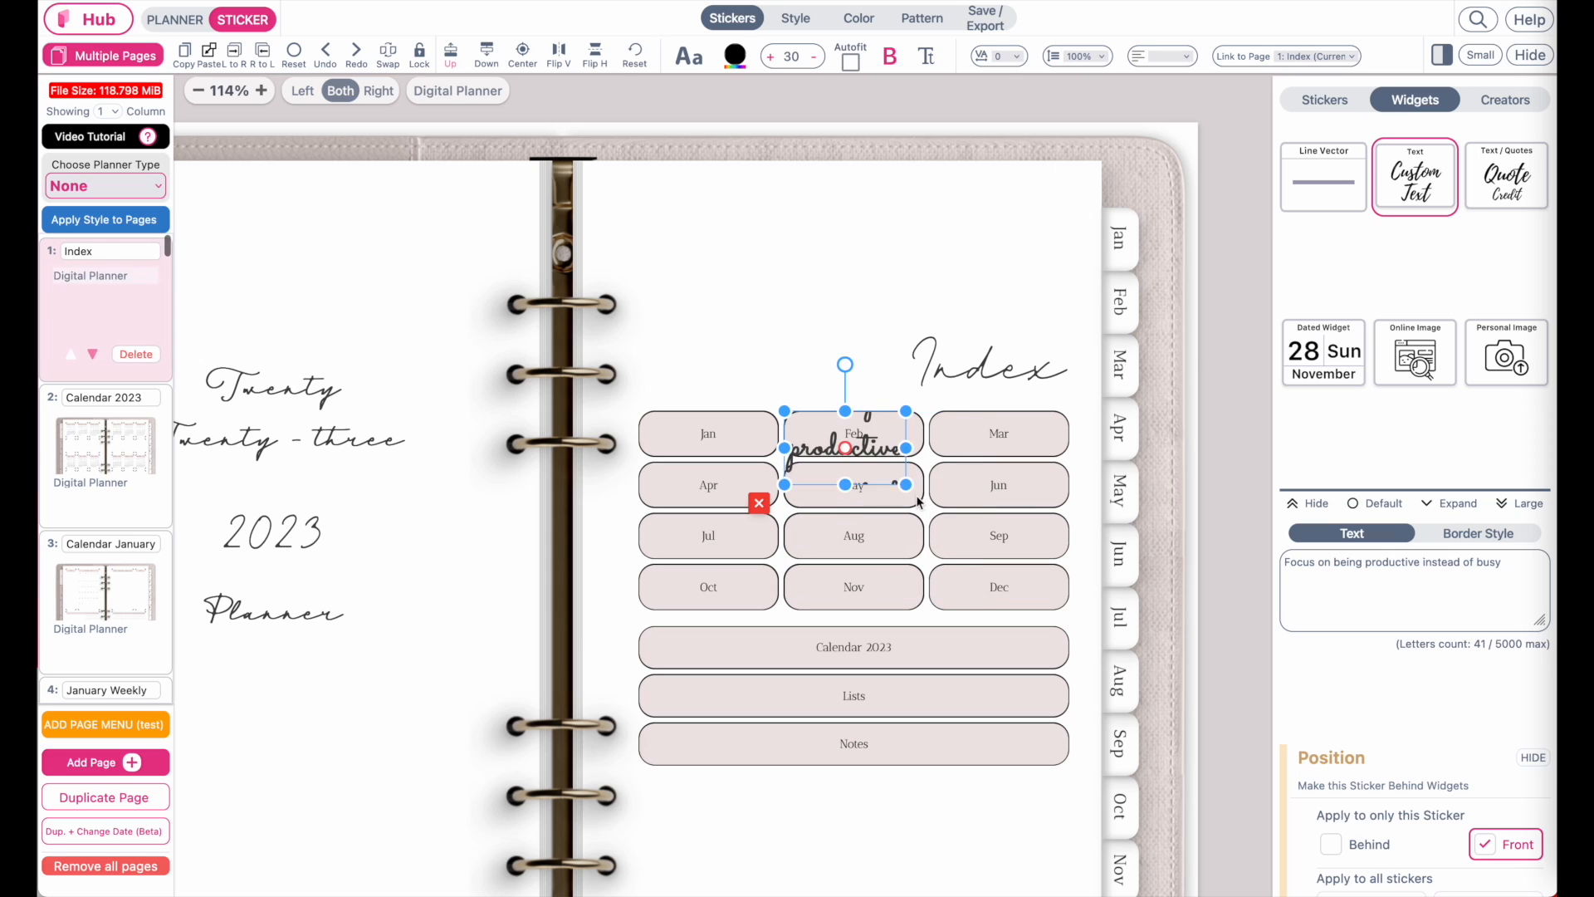
# Step: Paste multiple copies of the text sticker sized to the Feb button
pyautogui.click(210, 54)
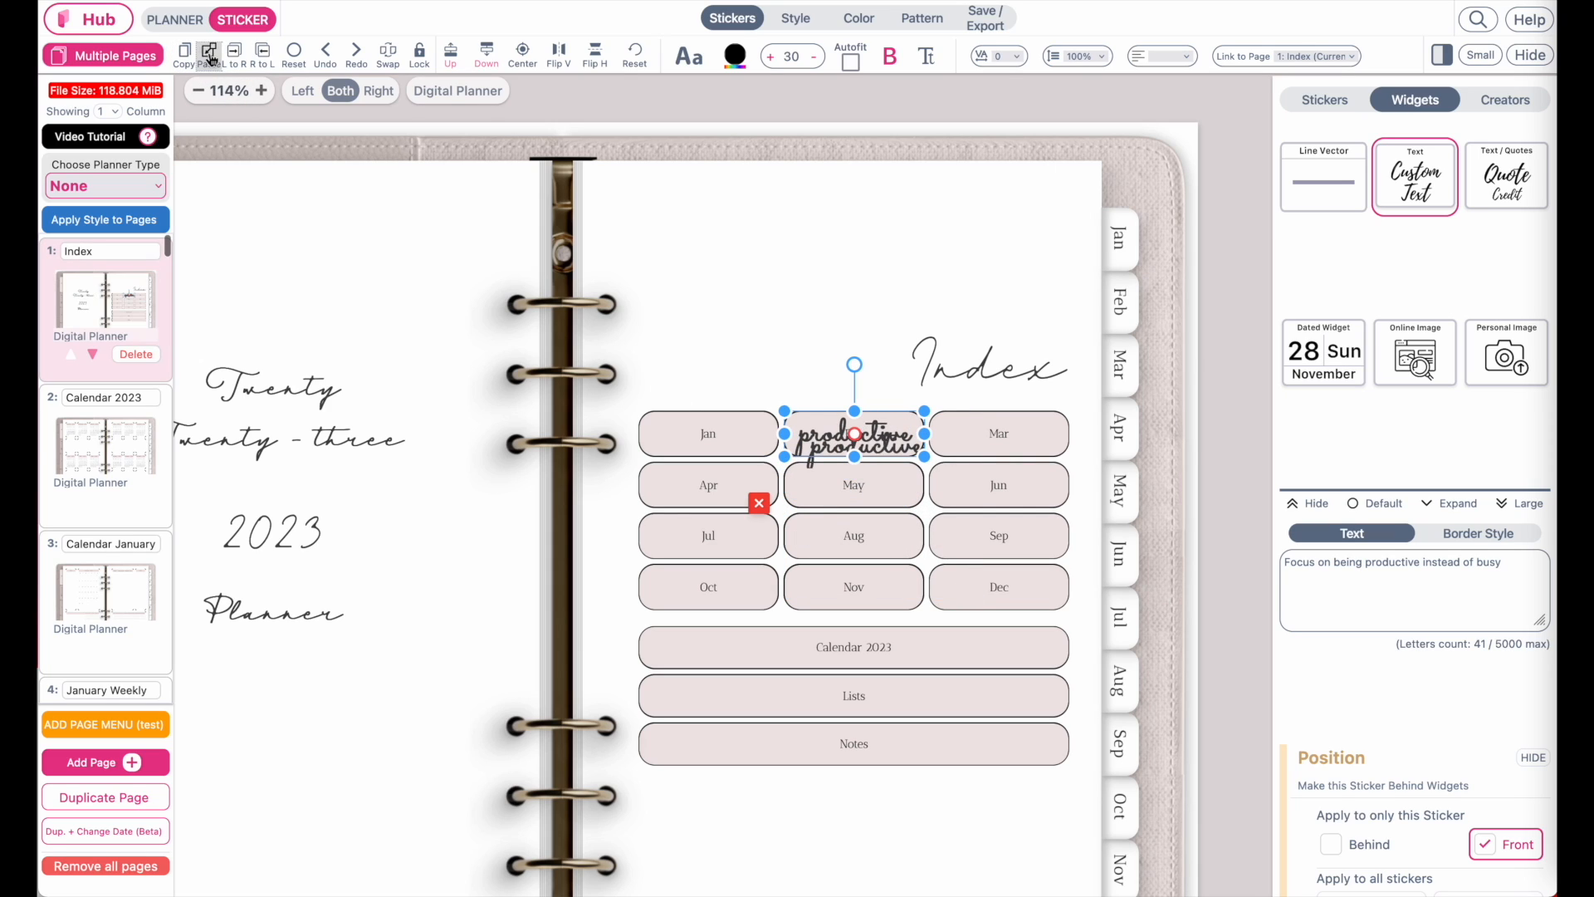
pyautogui.click(211, 58)
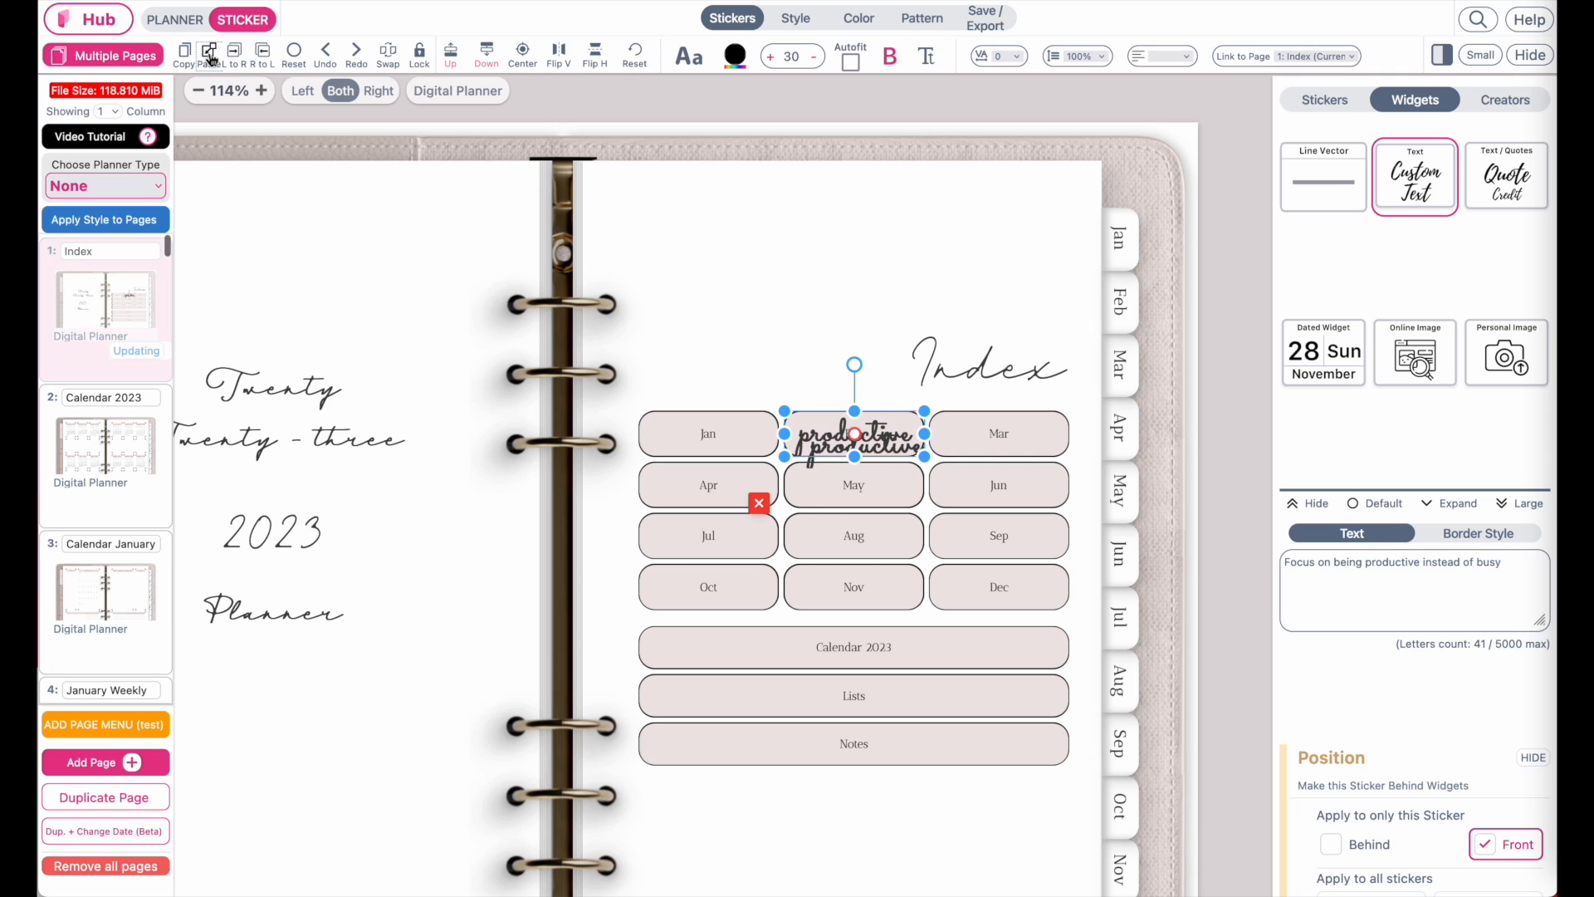
pyautogui.click(211, 58)
pyautogui.click(211, 58)
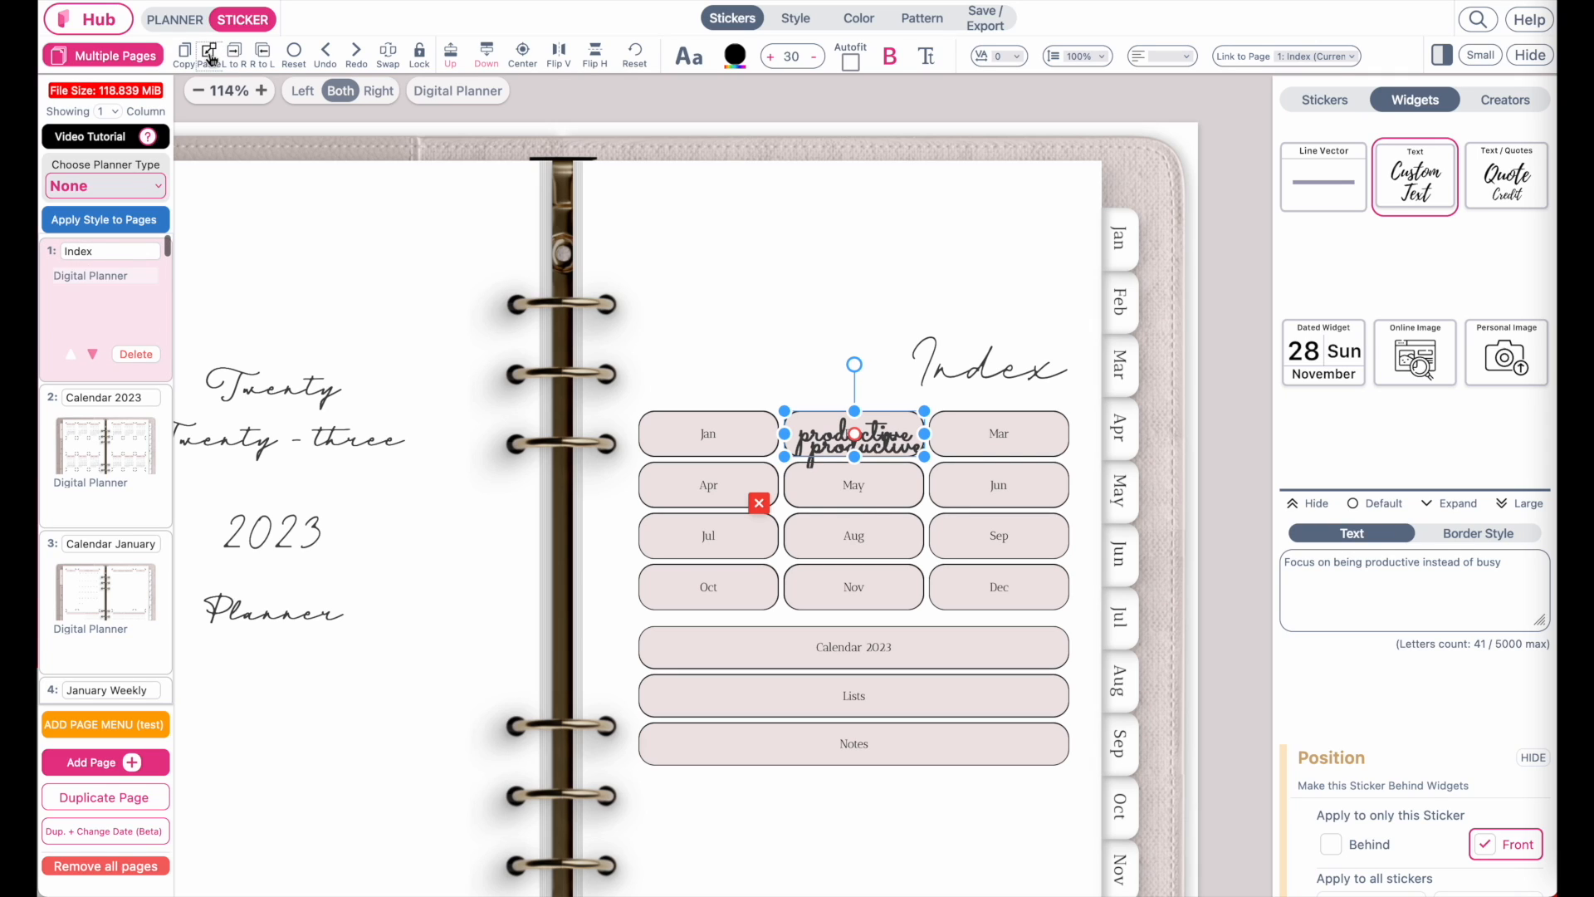
pyautogui.click(211, 58)
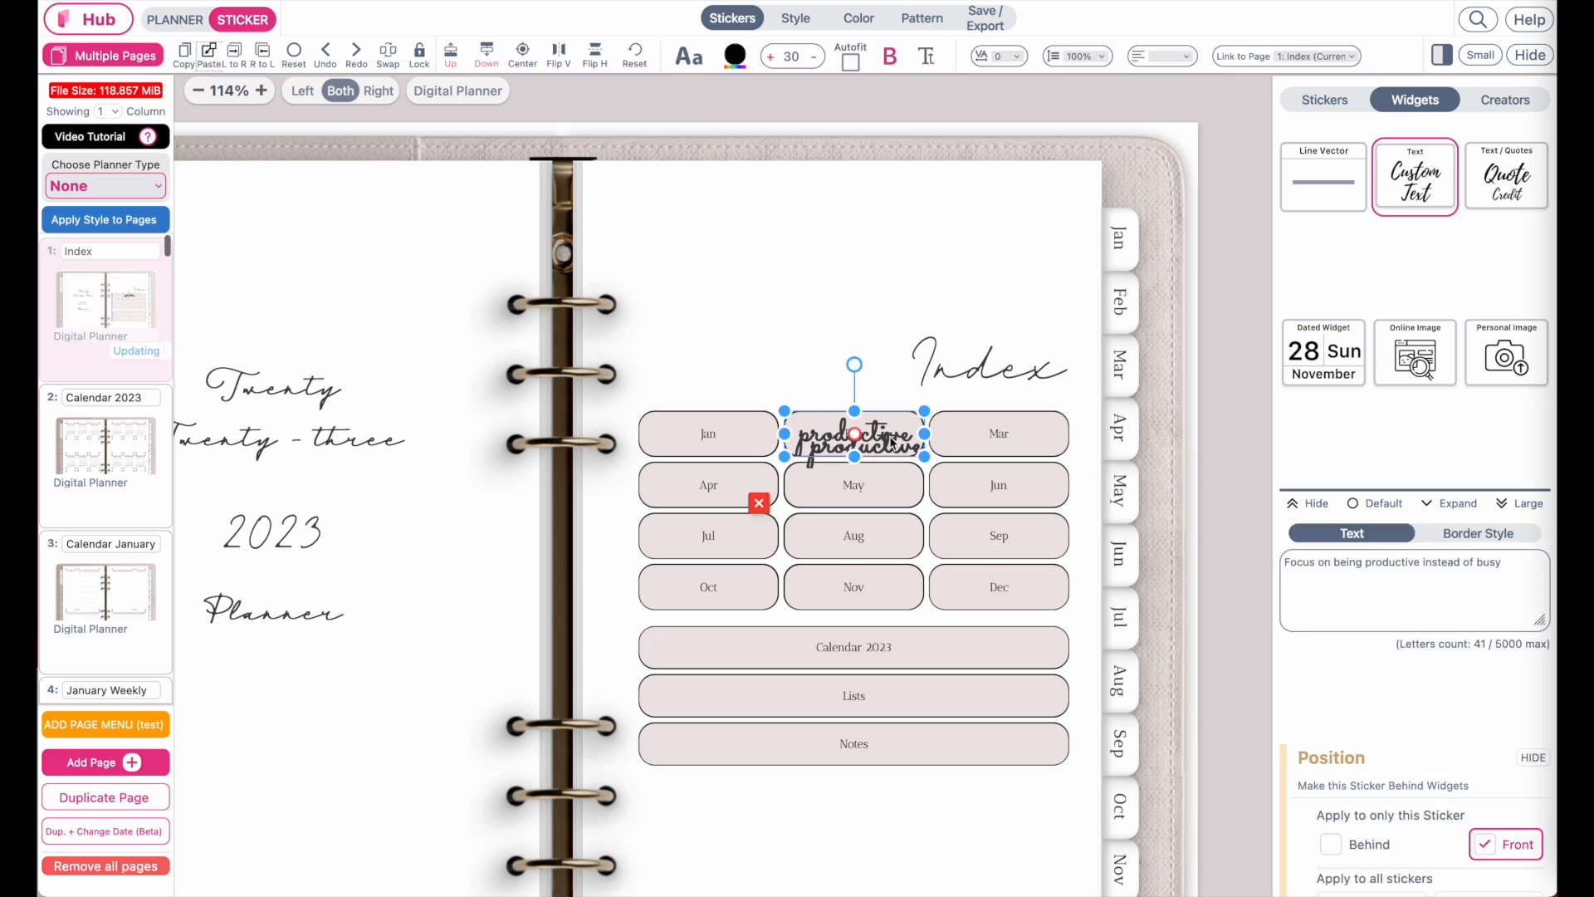
# Step: Distribute the text sticker copies so that one covers each month button from Feb to Dec
pyautogui.moveTo(856, 413); pyautogui.dragTo(985, 435)
pyautogui.click(996, 432)
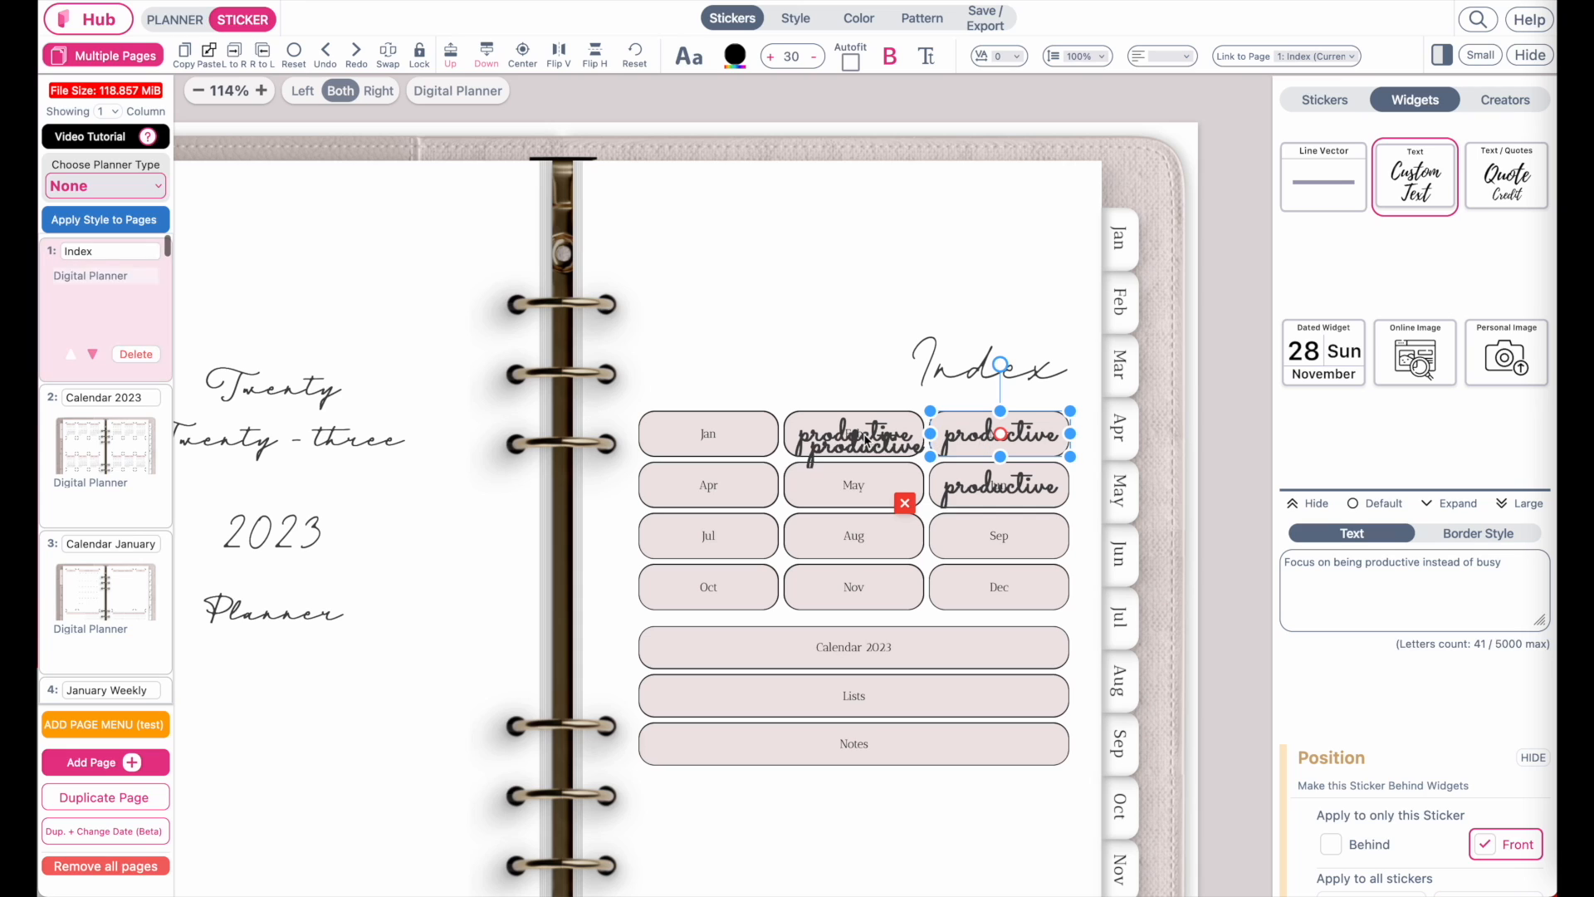
pyautogui.click(863, 487)
pyautogui.moveTo(864, 508); pyautogui.dragTo(856, 485)
pyautogui.moveTo(866, 446); pyautogui.dragTo(709, 485)
pyautogui.moveTo(866, 447); pyautogui.dragTo(853, 537)
pyautogui.moveTo(866, 447); pyautogui.dragTo(709, 587)
pyautogui.moveTo(866, 447)
pyautogui.mouseDown()
pyautogui.moveTo(1001, 590)
pyautogui.moveTo(854, 434)
pyautogui.mouseUp()
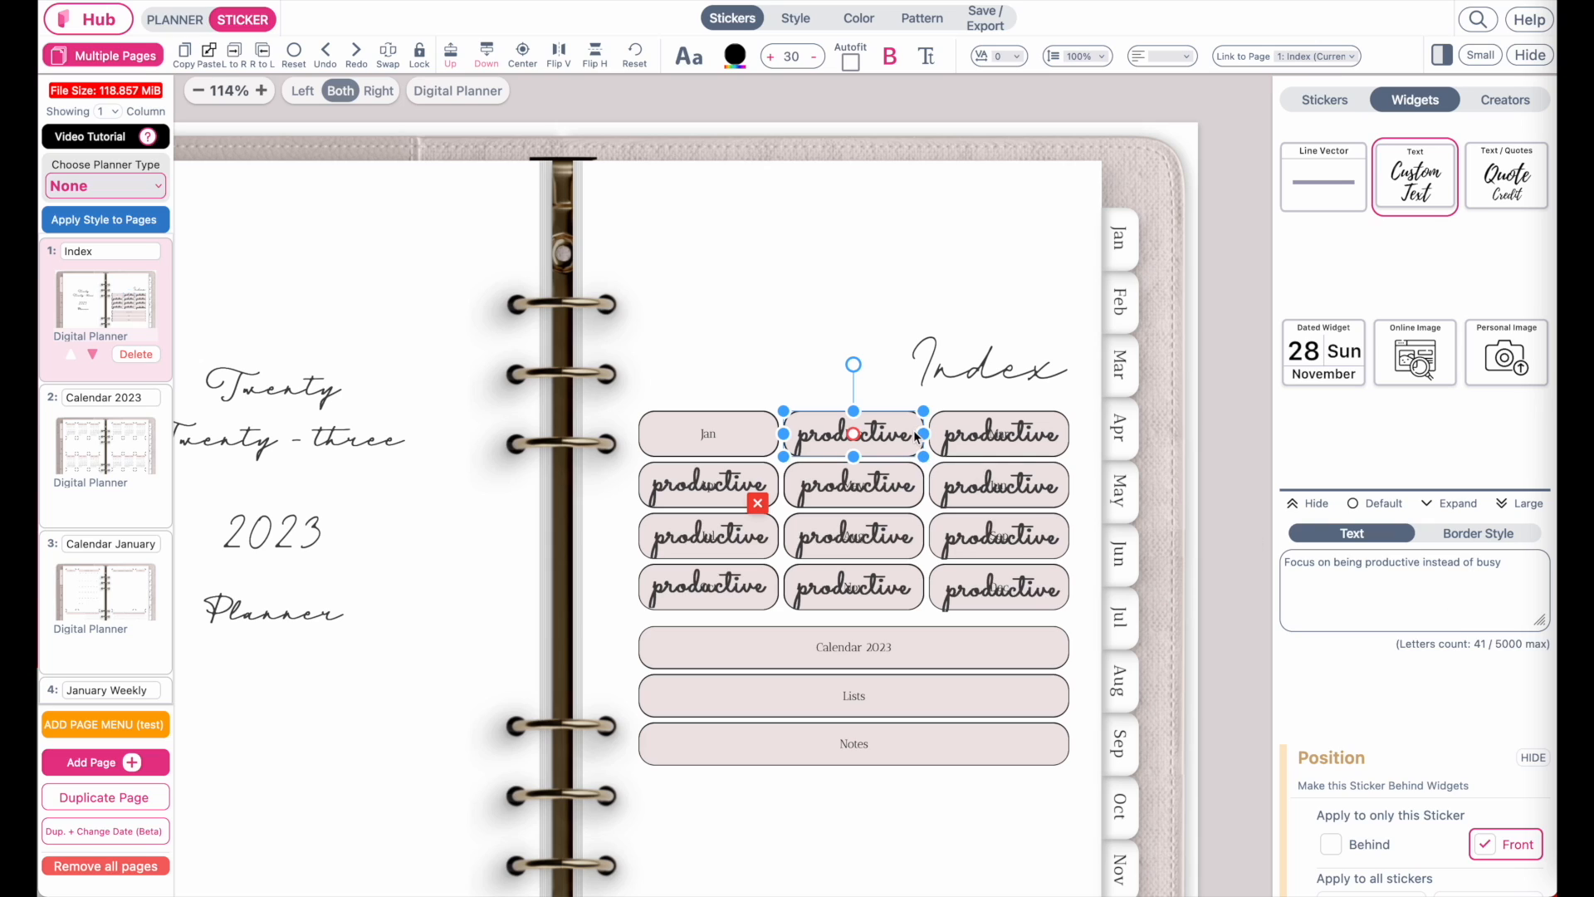
# Step: Link the text sticker over the Feb button to page "8: February - 2023"
pyautogui.click(1301, 59)
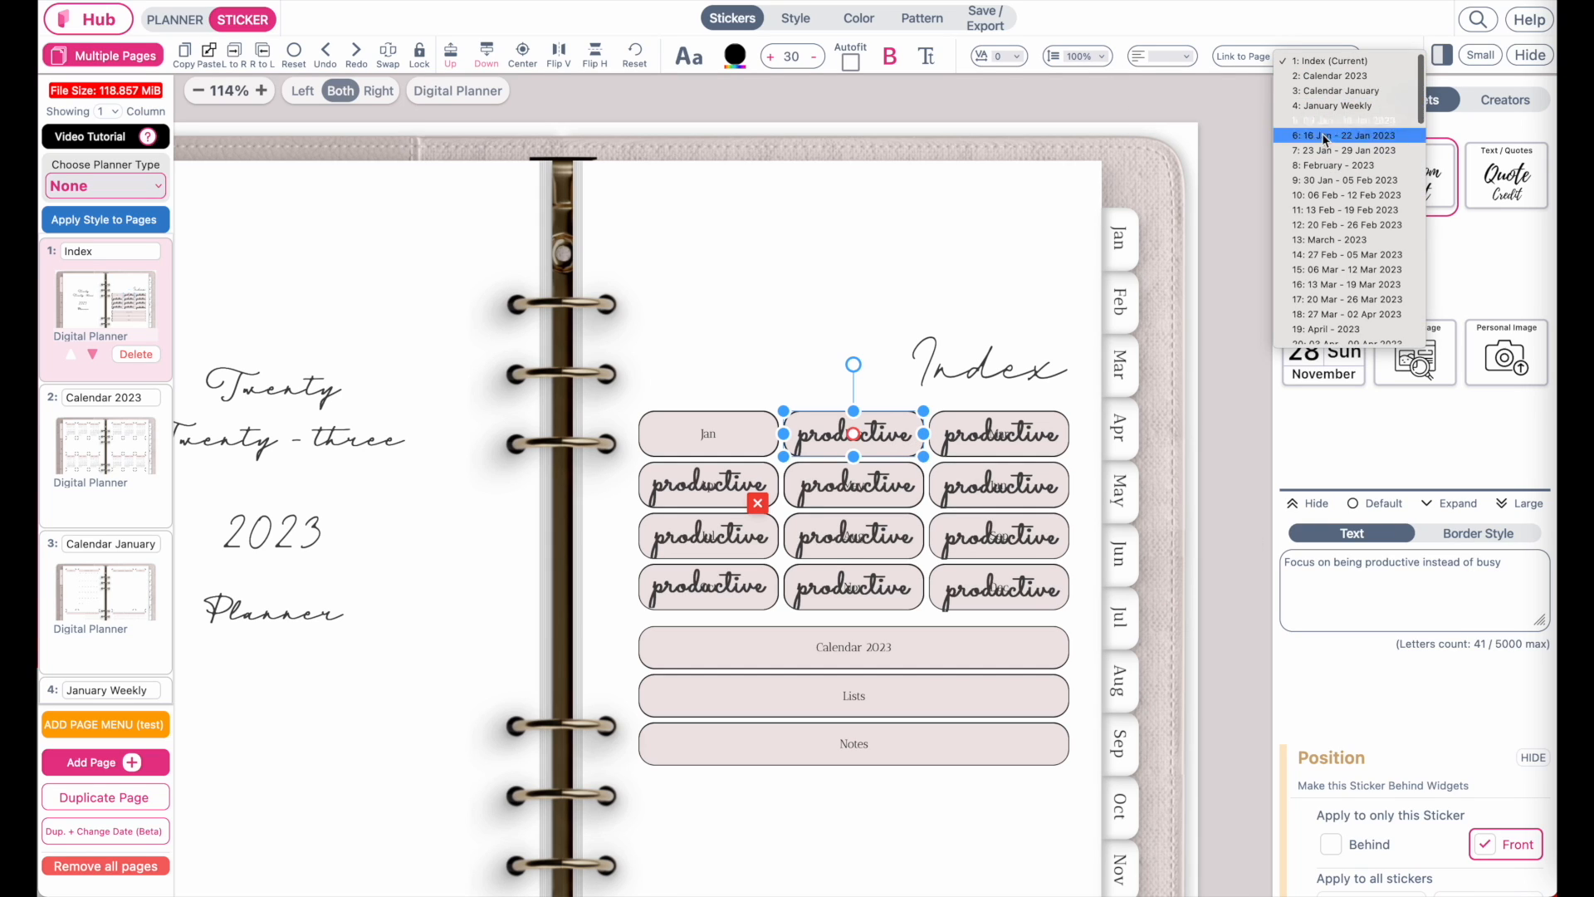
pyautogui.click(1323, 168)
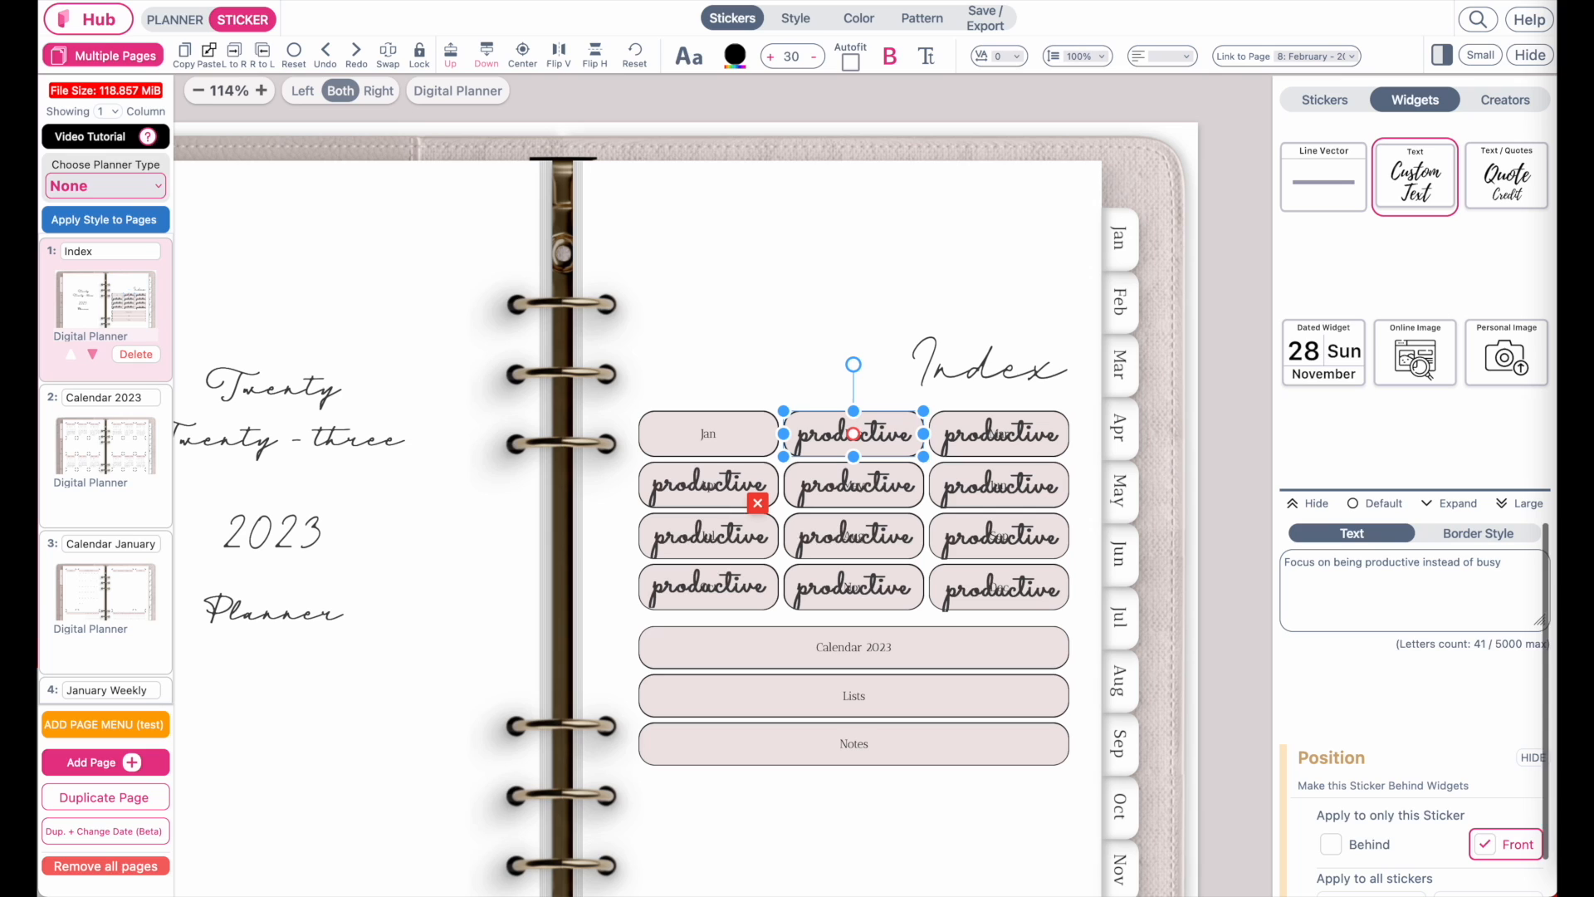
pyautogui.moveTo(1402, 2); pyautogui.dragTo(1160, 1)
pyautogui.hscroll(5, 878, 56)
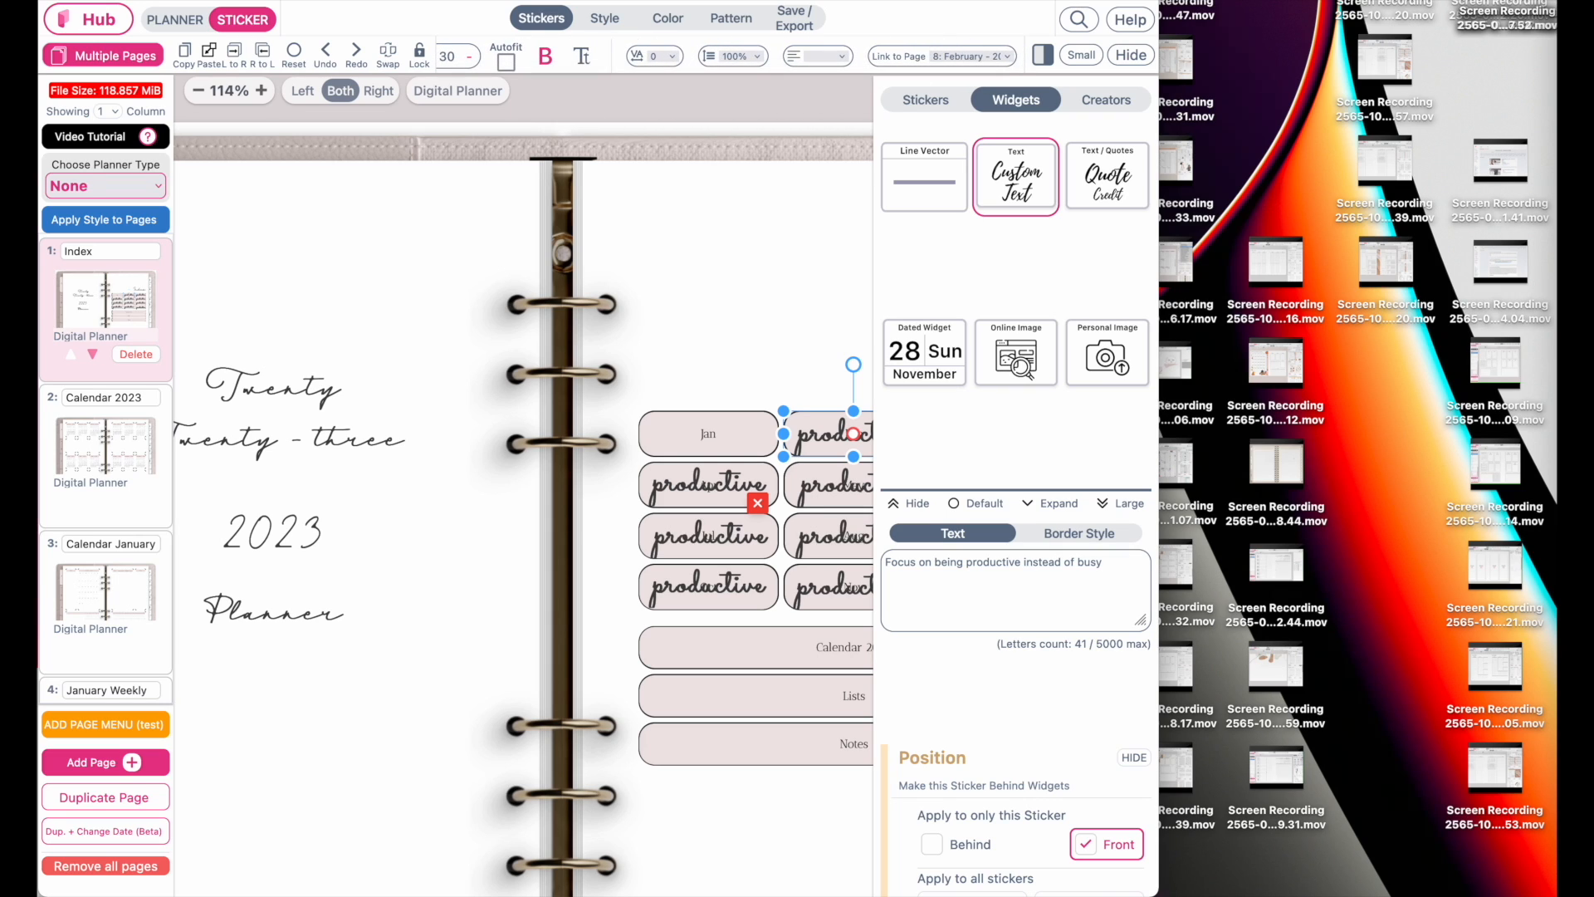
pyautogui.doubleClick(1160, 83)
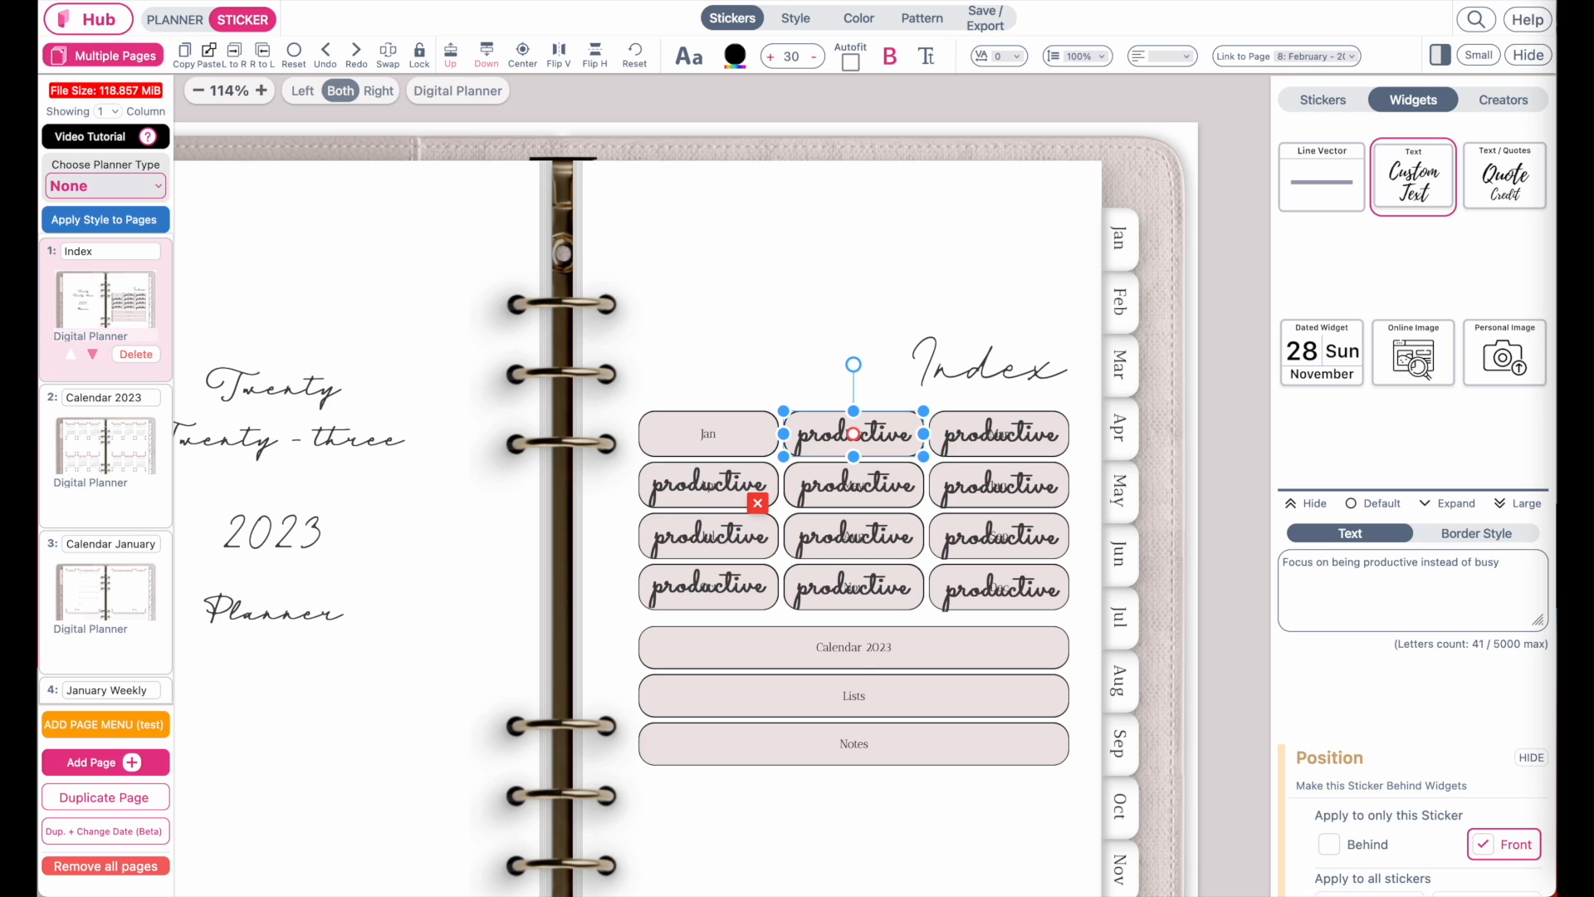
# Step: Clear the placeholder text of the linked sticker over the Feb button
pyautogui.click(1318, 57)
pyautogui.click(1337, 177)
pyautogui.moveTo(1515, 562); pyautogui.dragTo(1225, 567)
pyautogui.write('Feb')
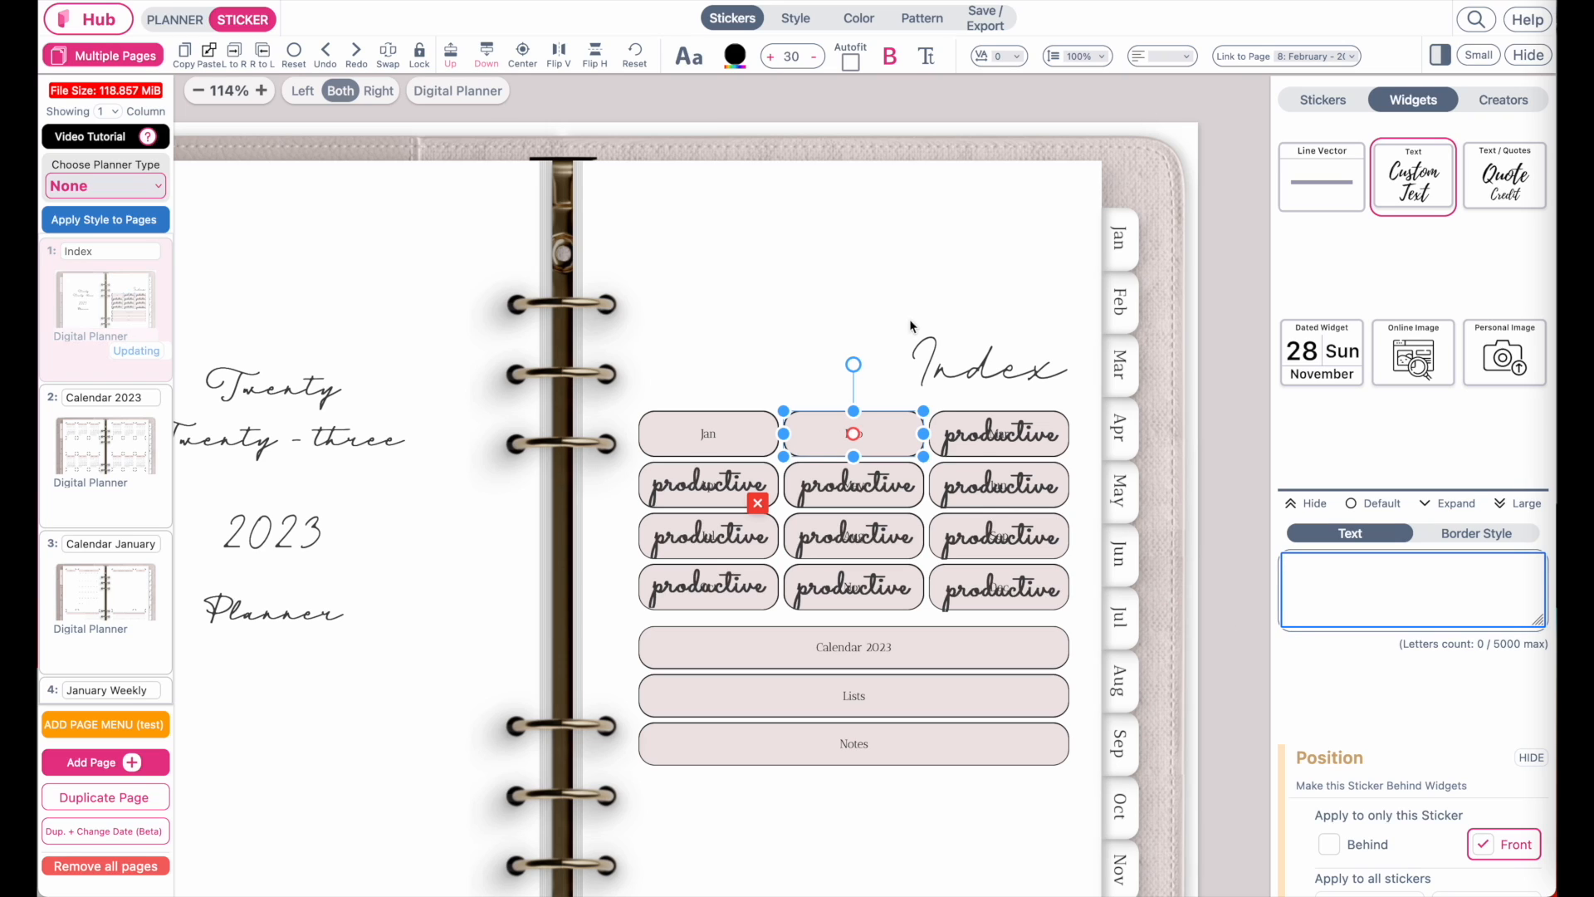
# Step: Link the text sticker over the Mar button to page "13: March - 2023"
pyautogui.click(975, 455)
pyautogui.click(1320, 56)
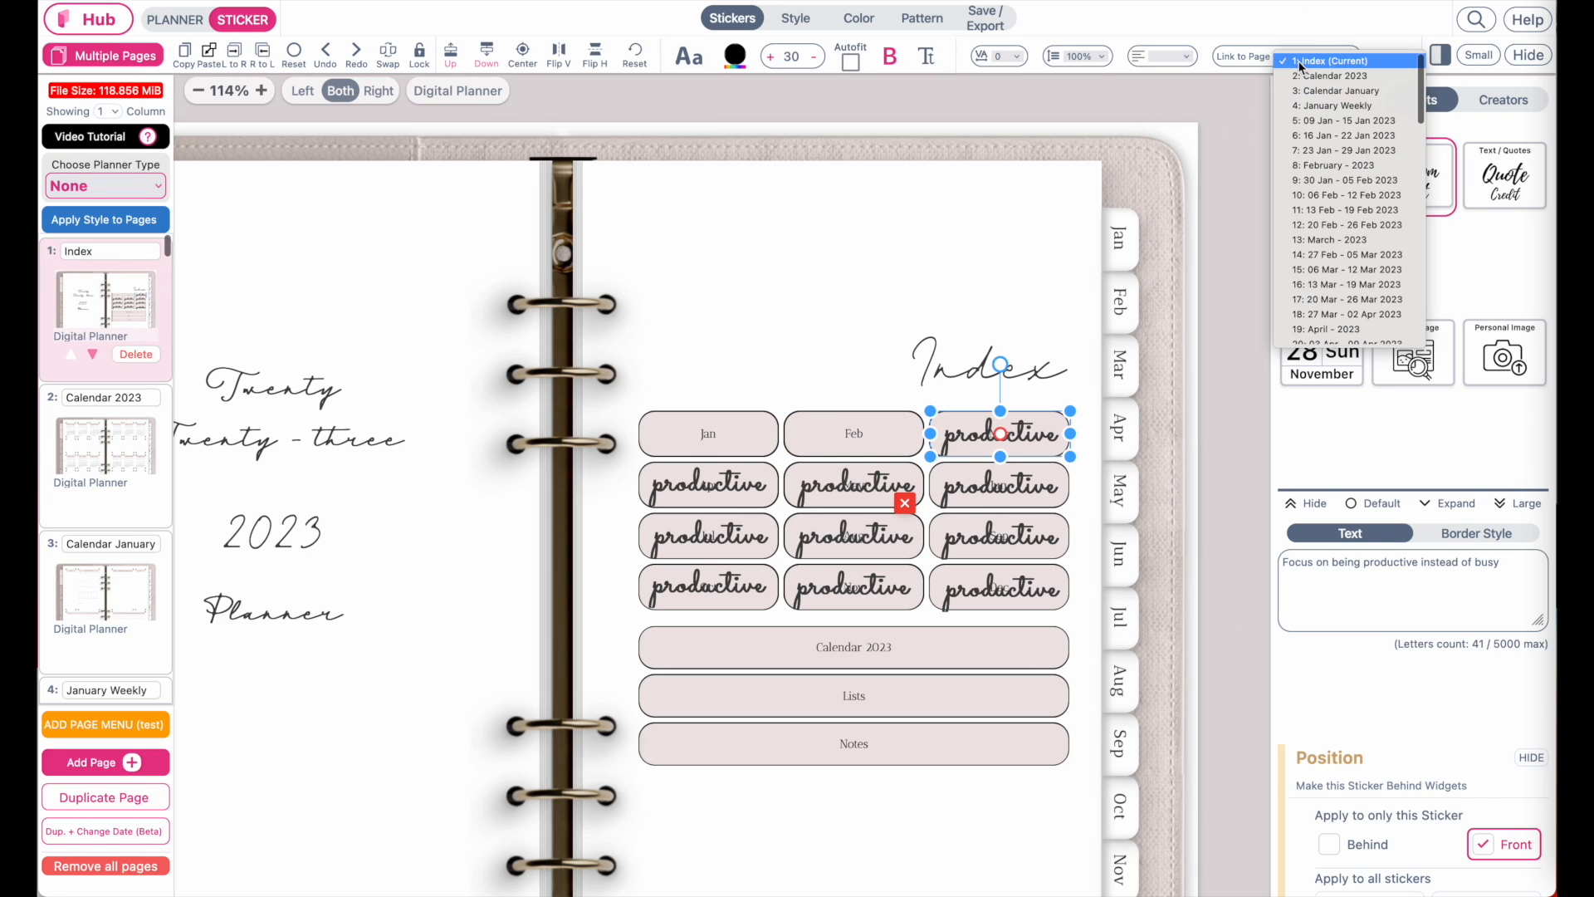
pyautogui.click(1326, 241)
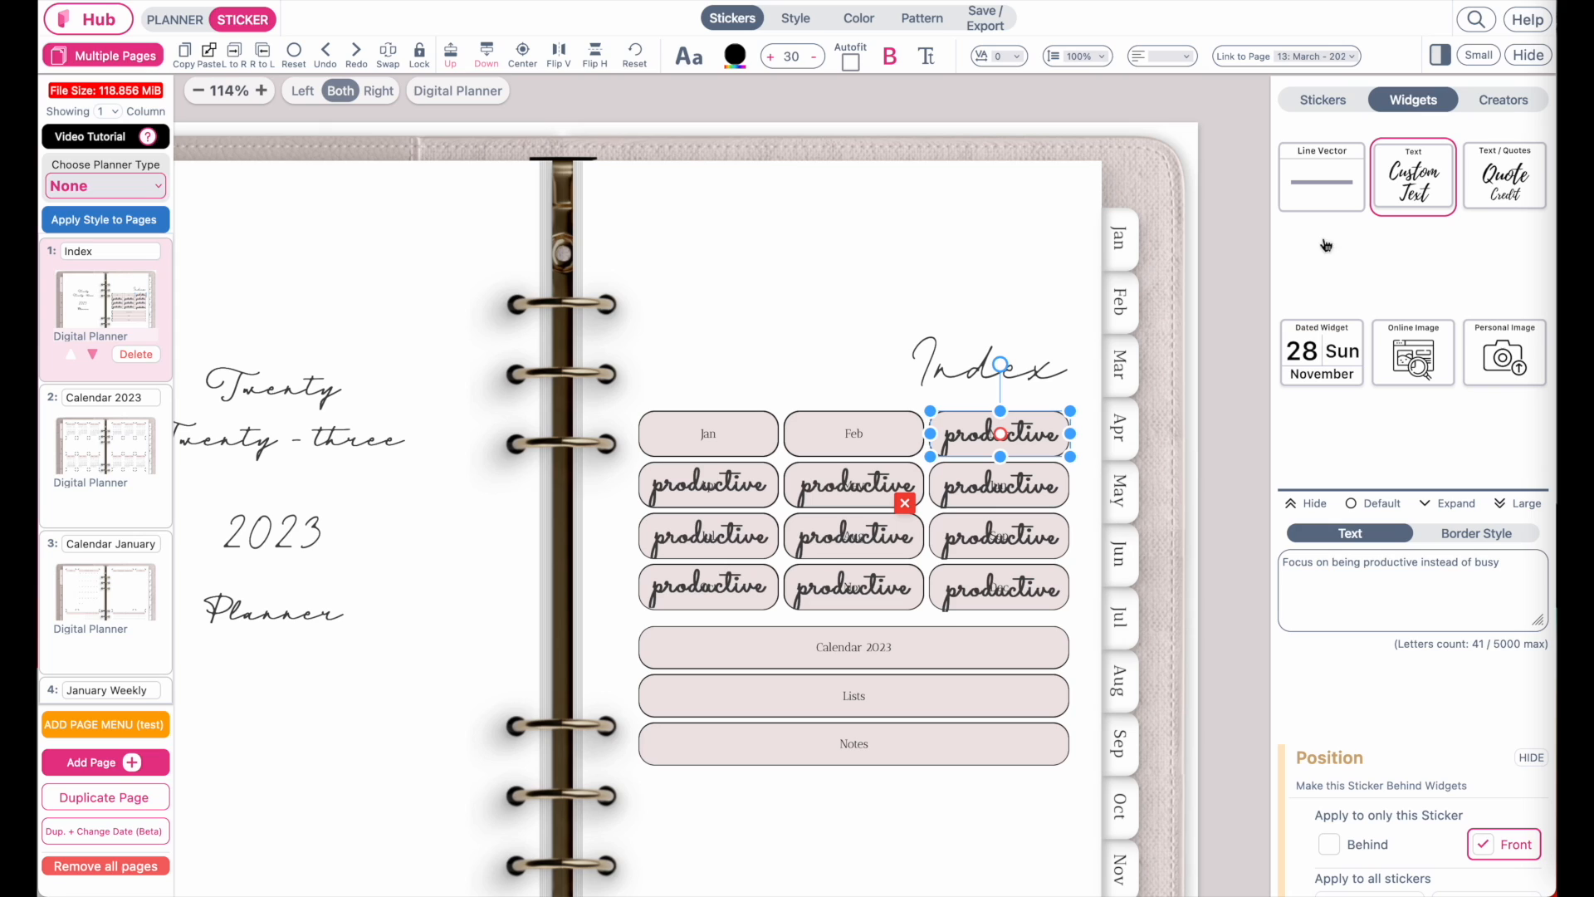
# Step: Clear the text stickers over the Mar and Apr buttons, linking the Apr one to page "19: April - 2023"
pyautogui.tripleClick(1522, 586)
pyautogui.press('BackSpace')
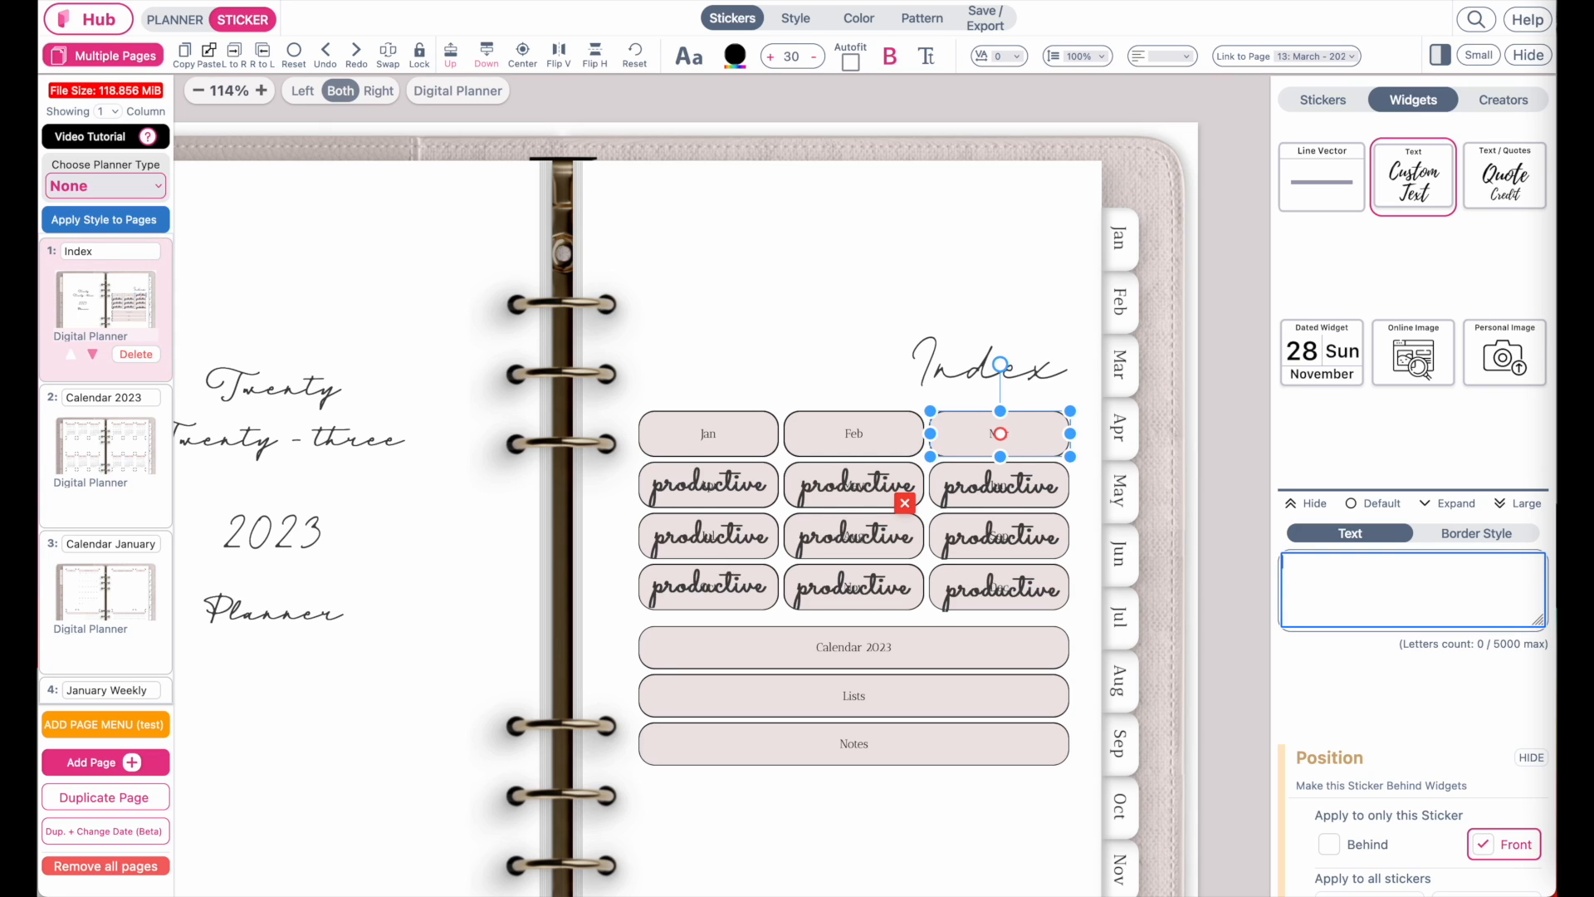
pyautogui.click(688, 496)
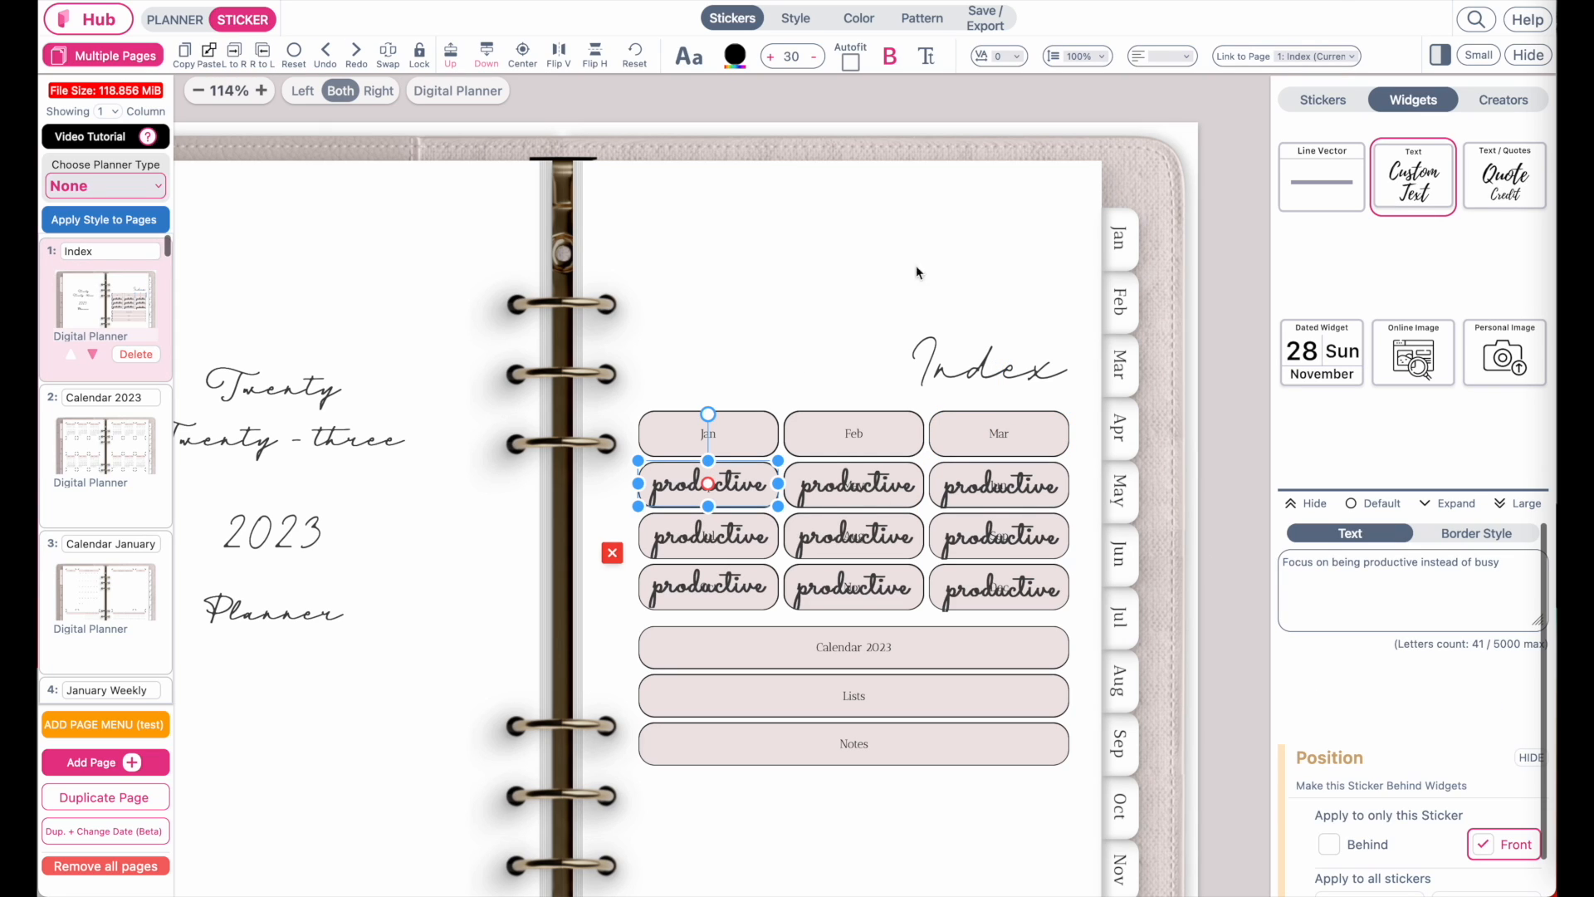
pyautogui.click(1308, 52)
pyautogui.tripleClick(1411, 581)
pyautogui.press('BackSpace')
# Step: Clear the placeholder text of the sticker over the May button and link it to page "24: May - 2023"
pyautogui.click(853, 485)
pyautogui.tripleClick(1411, 581)
pyautogui.press('BackSpace')
pyautogui.click(1312, 55)
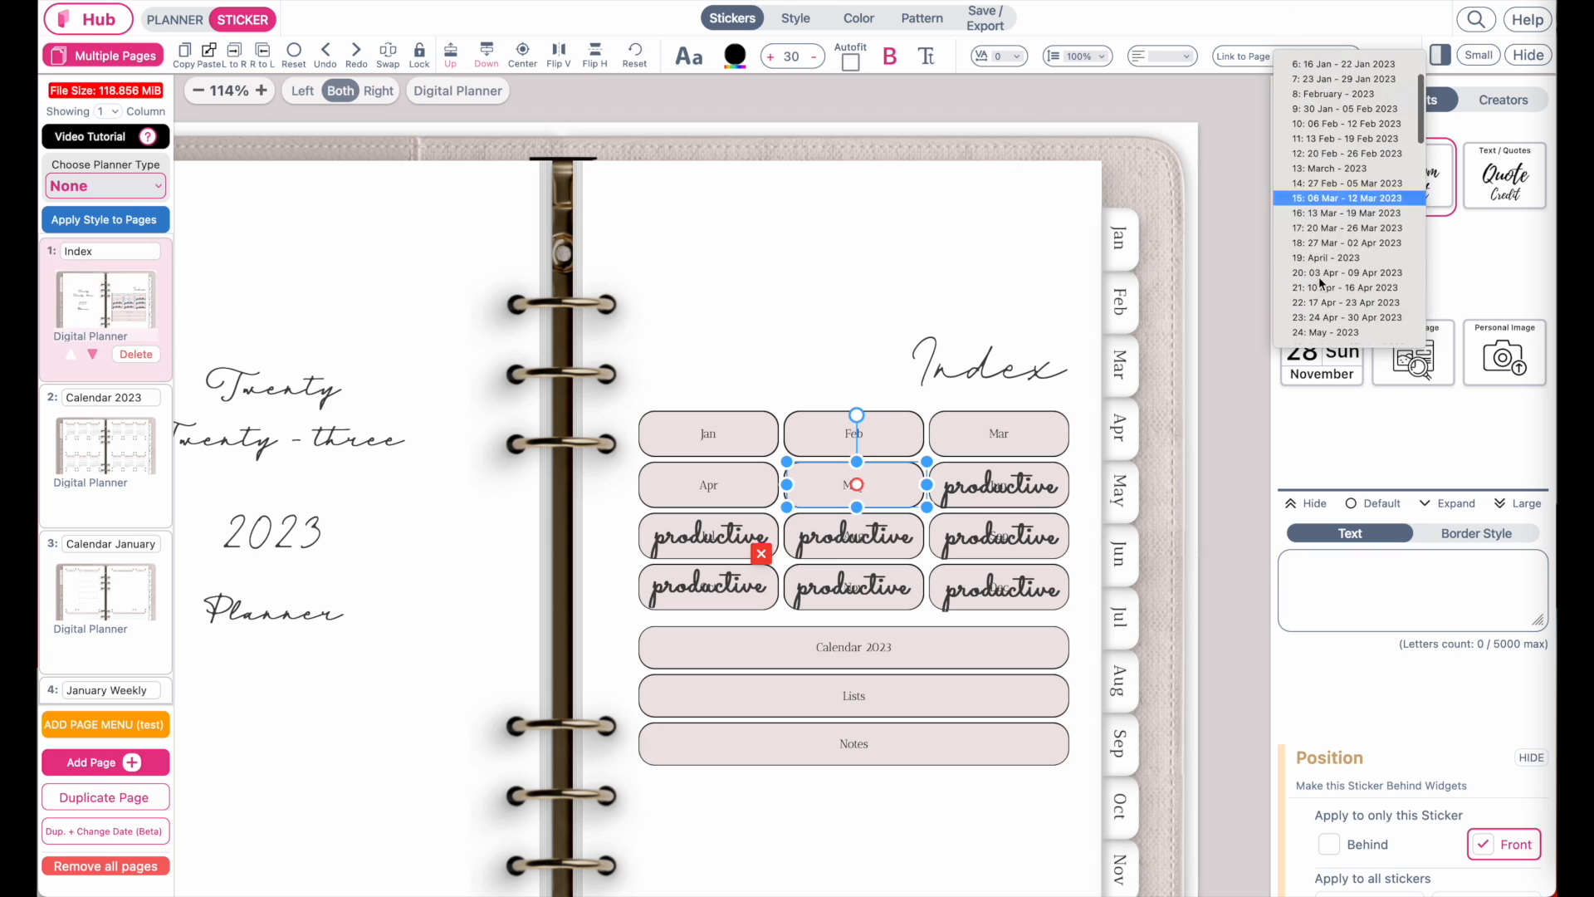
pyautogui.click(1329, 329)
# Step: Clear the placeholder text of the sticker over the Jun button and link it to the June 2023 page
pyautogui.click(999, 485)
pyautogui.tripleClick(1412, 581)
pyautogui.press('BackSpace')
pyautogui.click(1309, 56)
pyautogui.click(1329, 183)
# Step: Clear the placeholder text of the sticker over the Jul button and link it to the July 2023 page
pyautogui.click(708, 536)
pyautogui.tripleClick(1412, 581)
pyautogui.press('BackSpace')
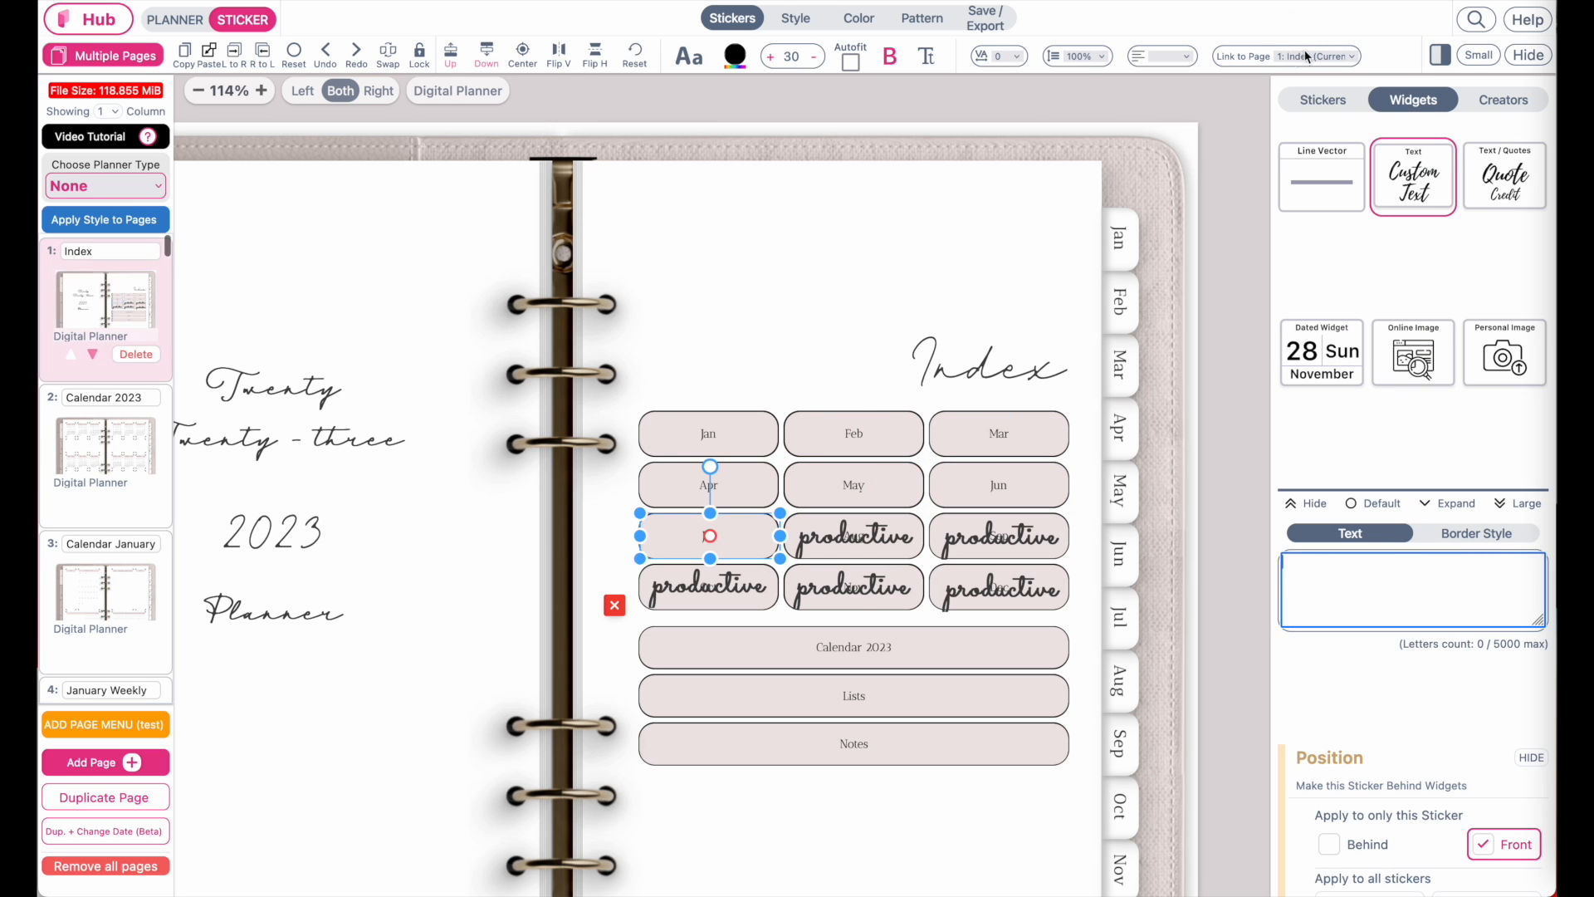
pyautogui.click(1309, 56)
pyautogui.click(1322, 274)
# Step: Clear the text stickers over the Aug and Sep buttons and link them to the August and September 2023 pages
pyautogui.click(853, 536)
pyautogui.press('BackSpace')
pyautogui.click(1309, 56)
pyautogui.click(1322, 291)
pyautogui.click(999, 537)
pyautogui.click(1309, 57)
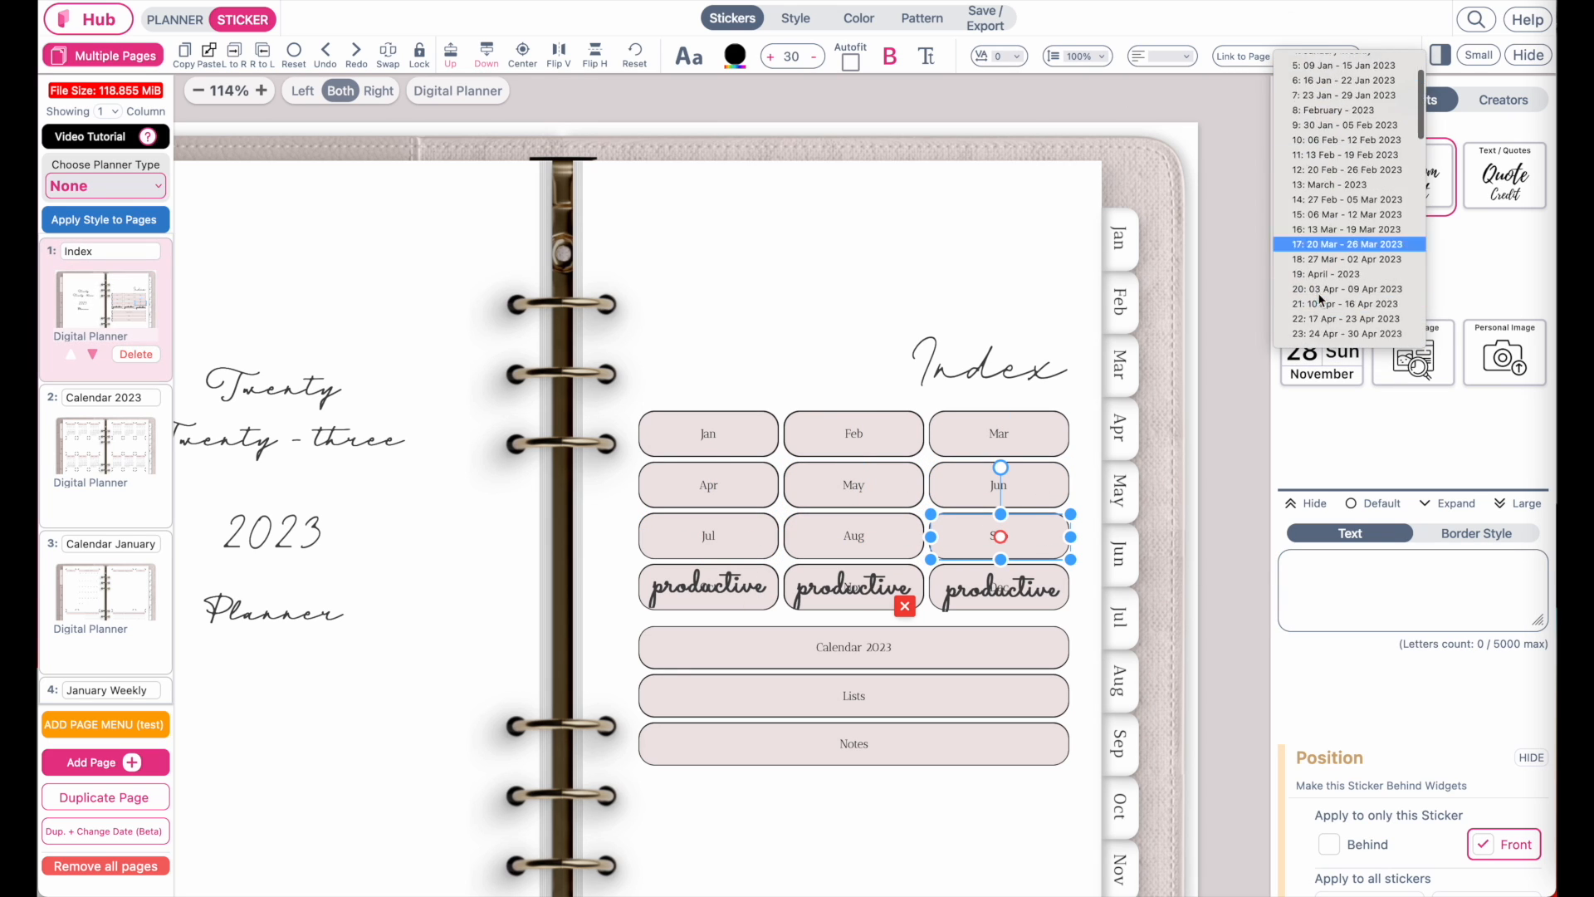
pyautogui.click(1322, 291)
# Step: Clear the placeholder text of the sticker over the Oct button and link it to the October 2023 page
pyautogui.click(752, 602)
pyautogui.press('BackSpace')
pyautogui.click(1310, 56)
pyautogui.scroll(-10, 1353, 291)
pyautogui.click(1350, 331)
# Step: Clear the placeholder text of the sticker over the Nov button and link it to page "56: November - 2023"
pyautogui.click(854, 587)
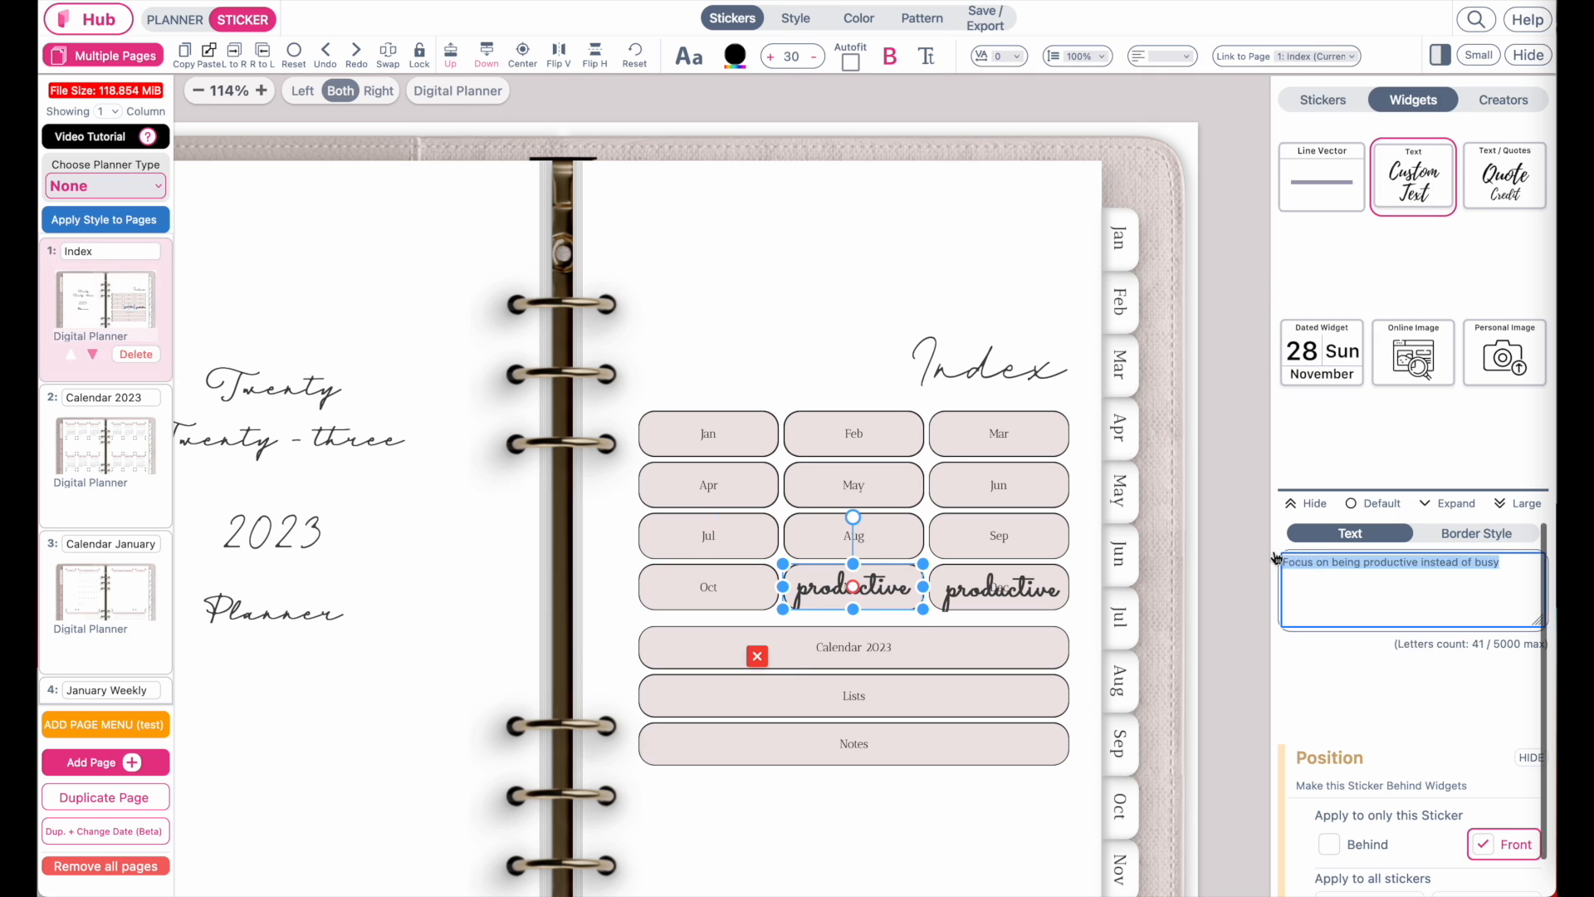
pyautogui.click(1310, 57)
pyautogui.click(1351, 285)
# Step: Clear the placeholder text of the sticker over the Dec button and link it to page "62: December - 2023"
pyautogui.click(1003, 589)
pyautogui.tripleClick(1411, 581)
pyautogui.press('BackSpace')
pyautogui.click(1321, 56)
pyautogui.click(1345, 291)
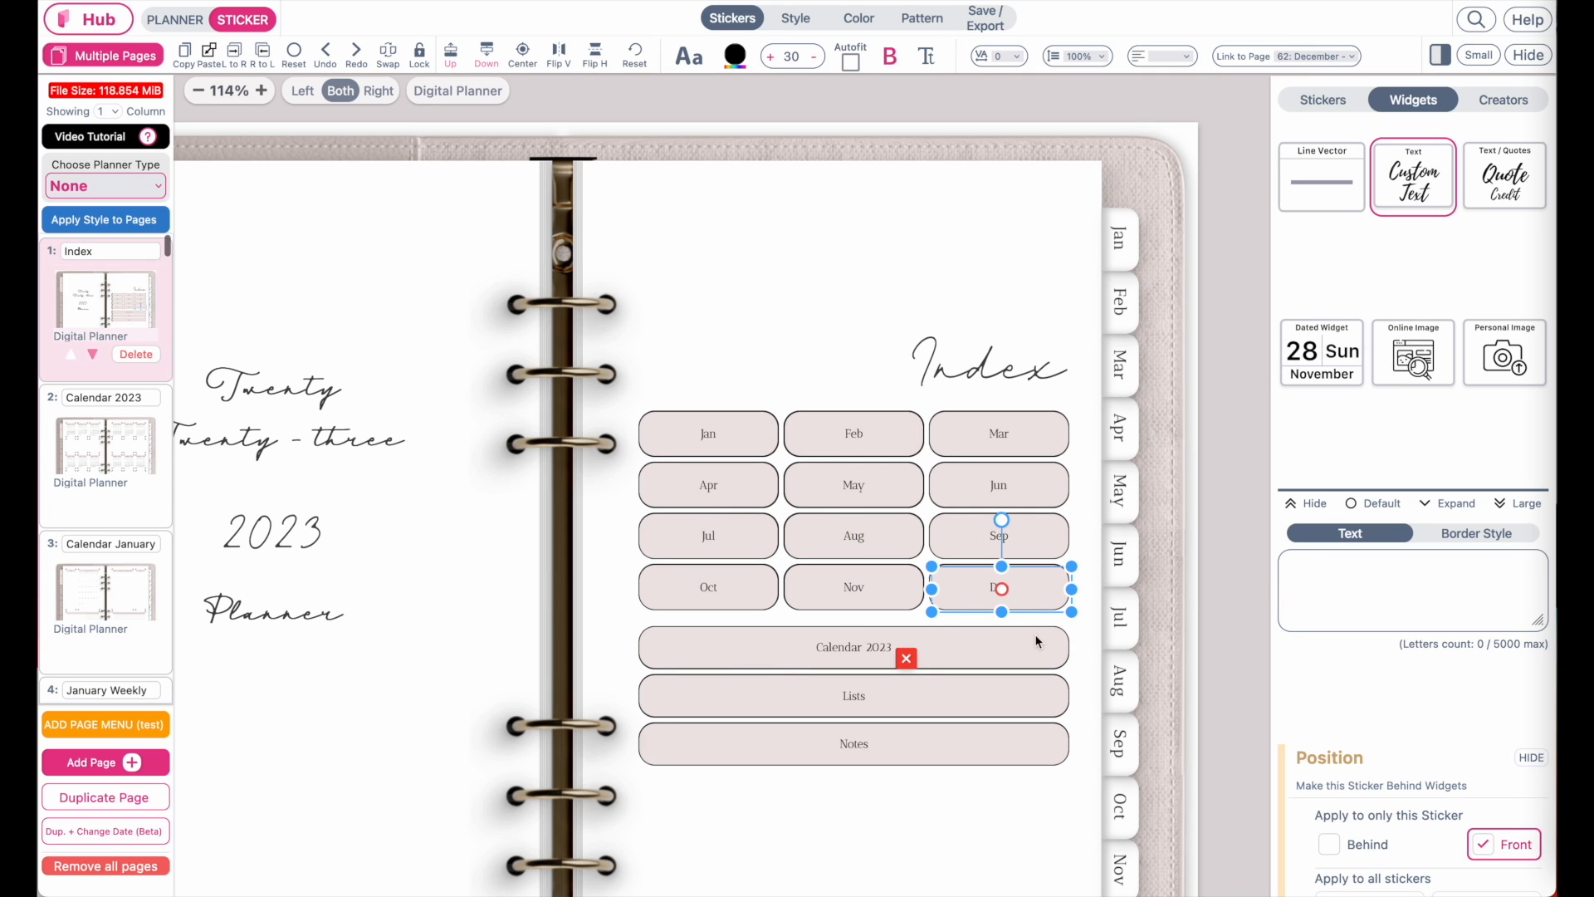
pyautogui.click(1089, 635)
pyautogui.scroll(-2, 797, 887)
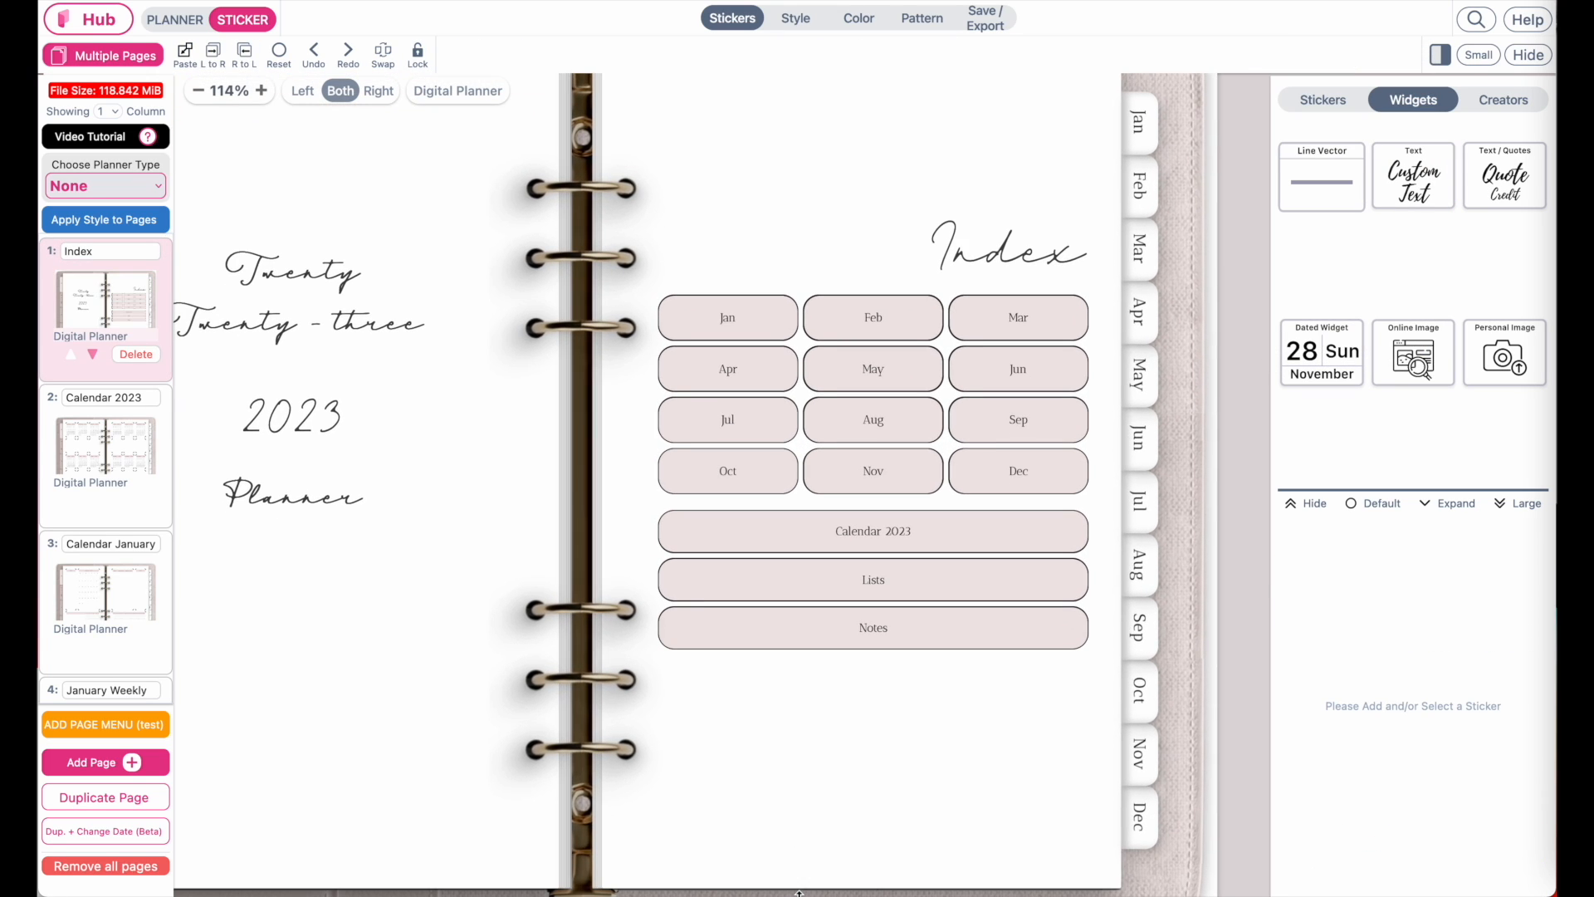
# Step: Add a custom text sticker and resize it to cover the Calendar 2023 button on the Index page
pyautogui.click(1418, 192)
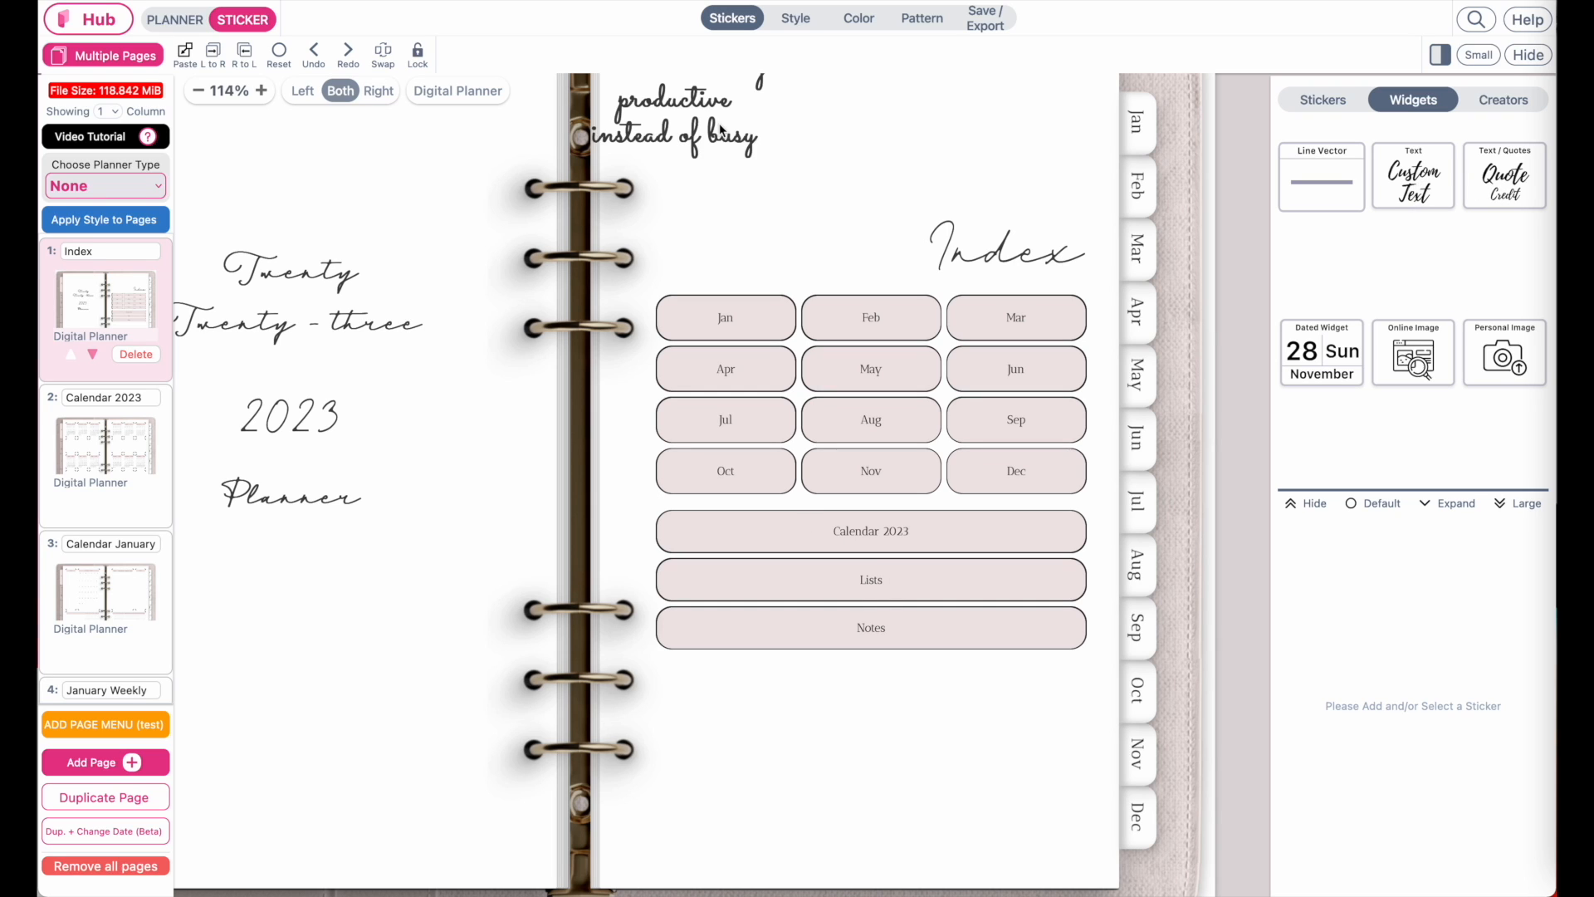
pyautogui.moveTo(710, 220); pyautogui.dragTo(719, 611)
pyautogui.moveTo(843, 698); pyautogui.dragTo(1061, 579)
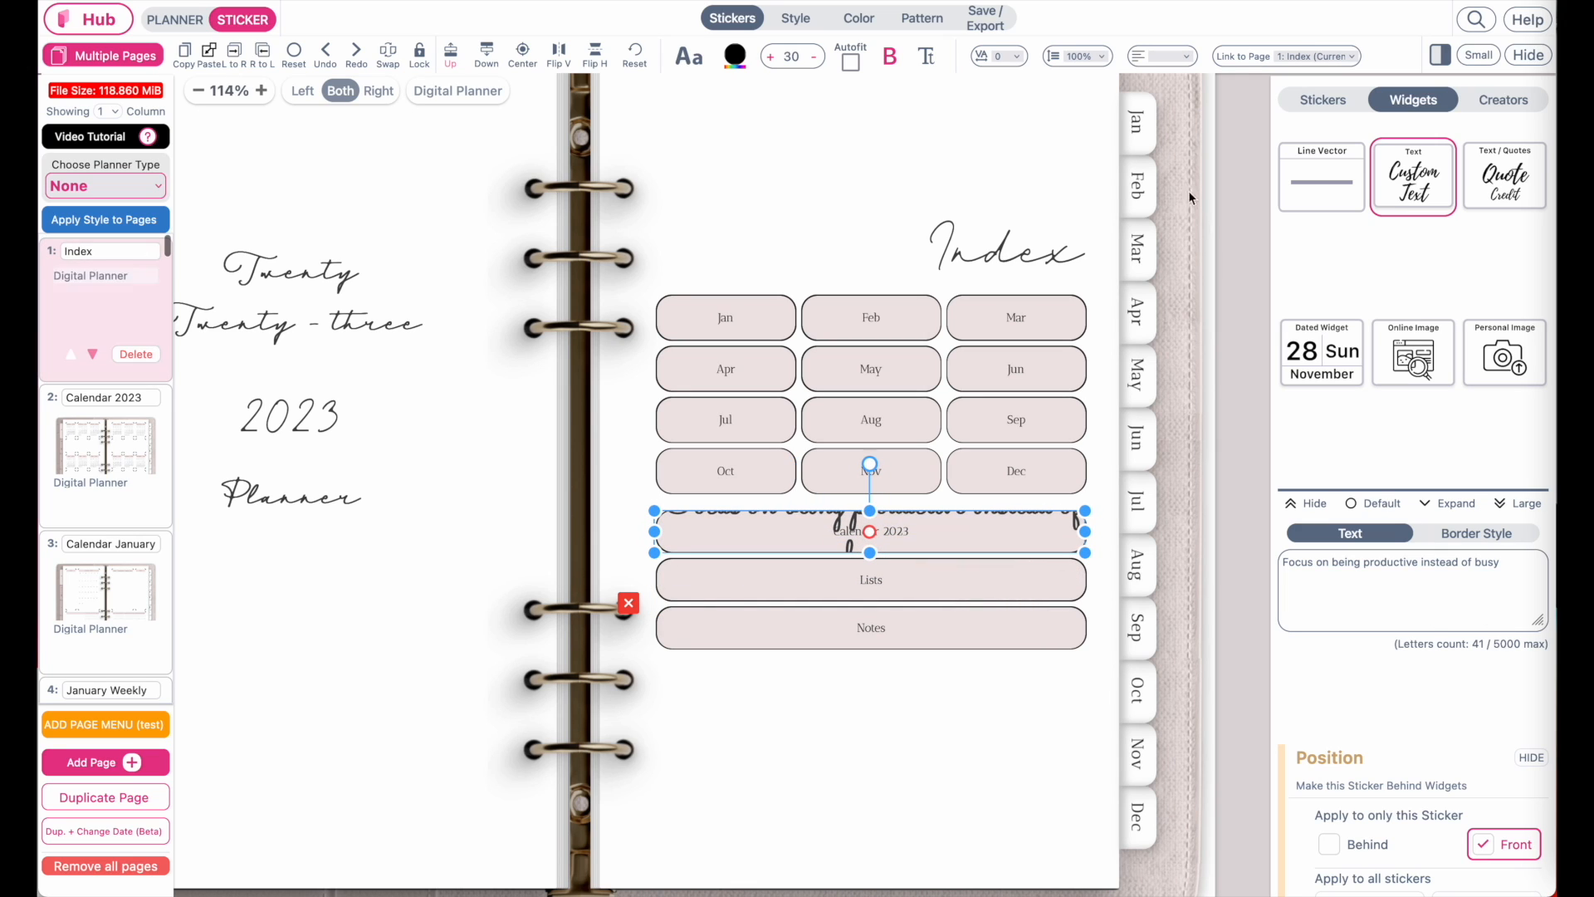
# Step: Link the sticker over the Calendar 2023 button to page "2: Calendar 2023" and clear its placeholder text
pyautogui.click(1320, 57)
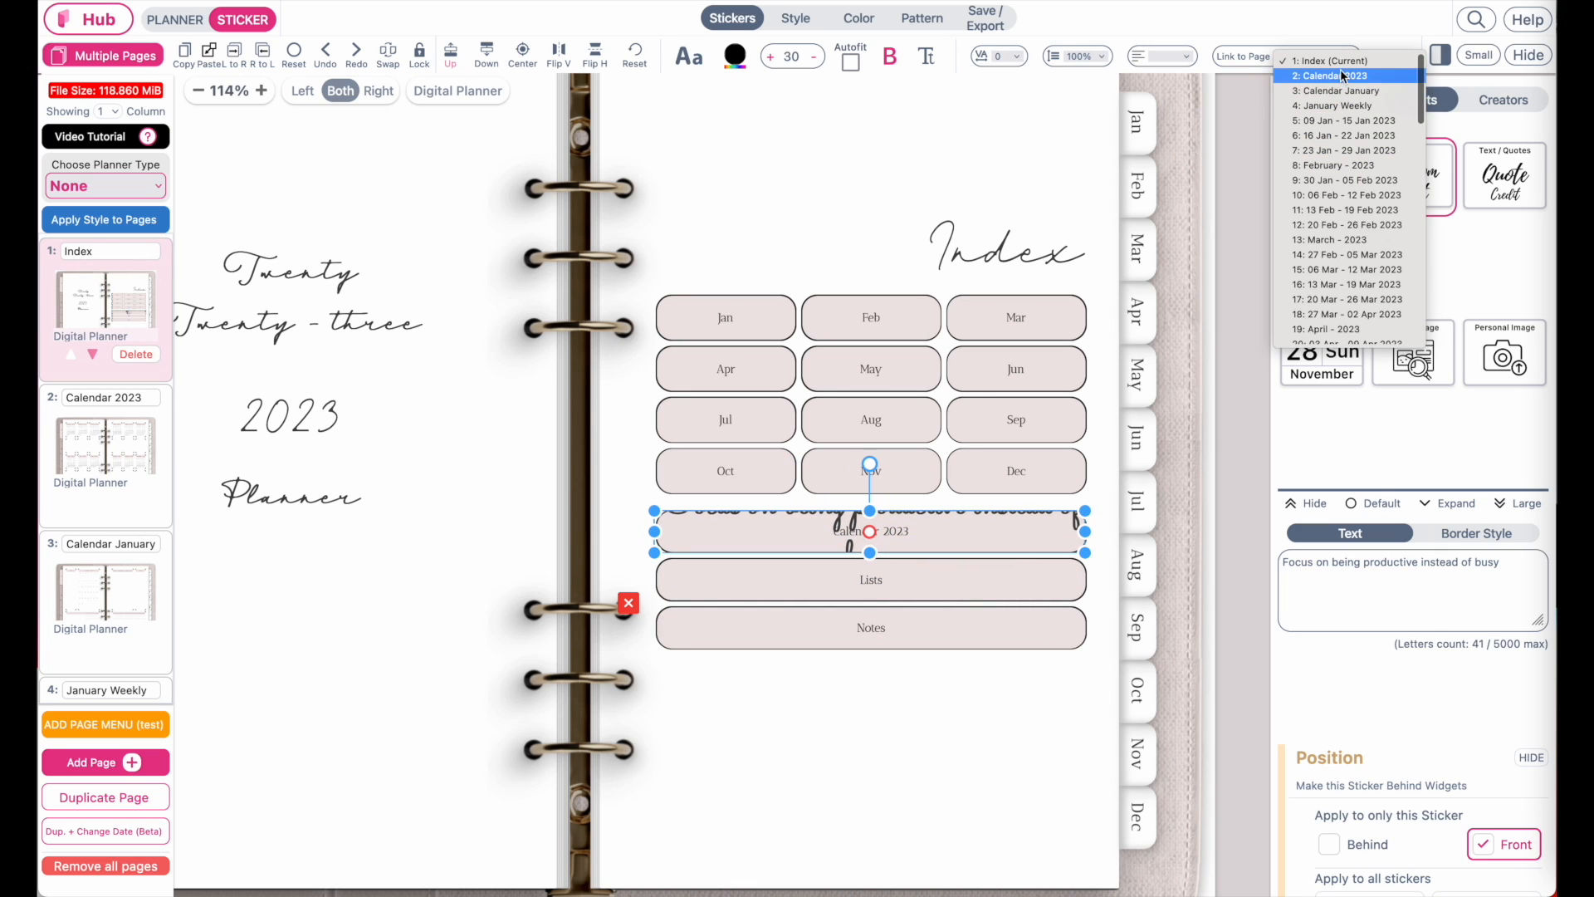
pyautogui.click(1340, 71)
pyautogui.moveTo(1503, 563); pyautogui.dragTo(1283, 565)
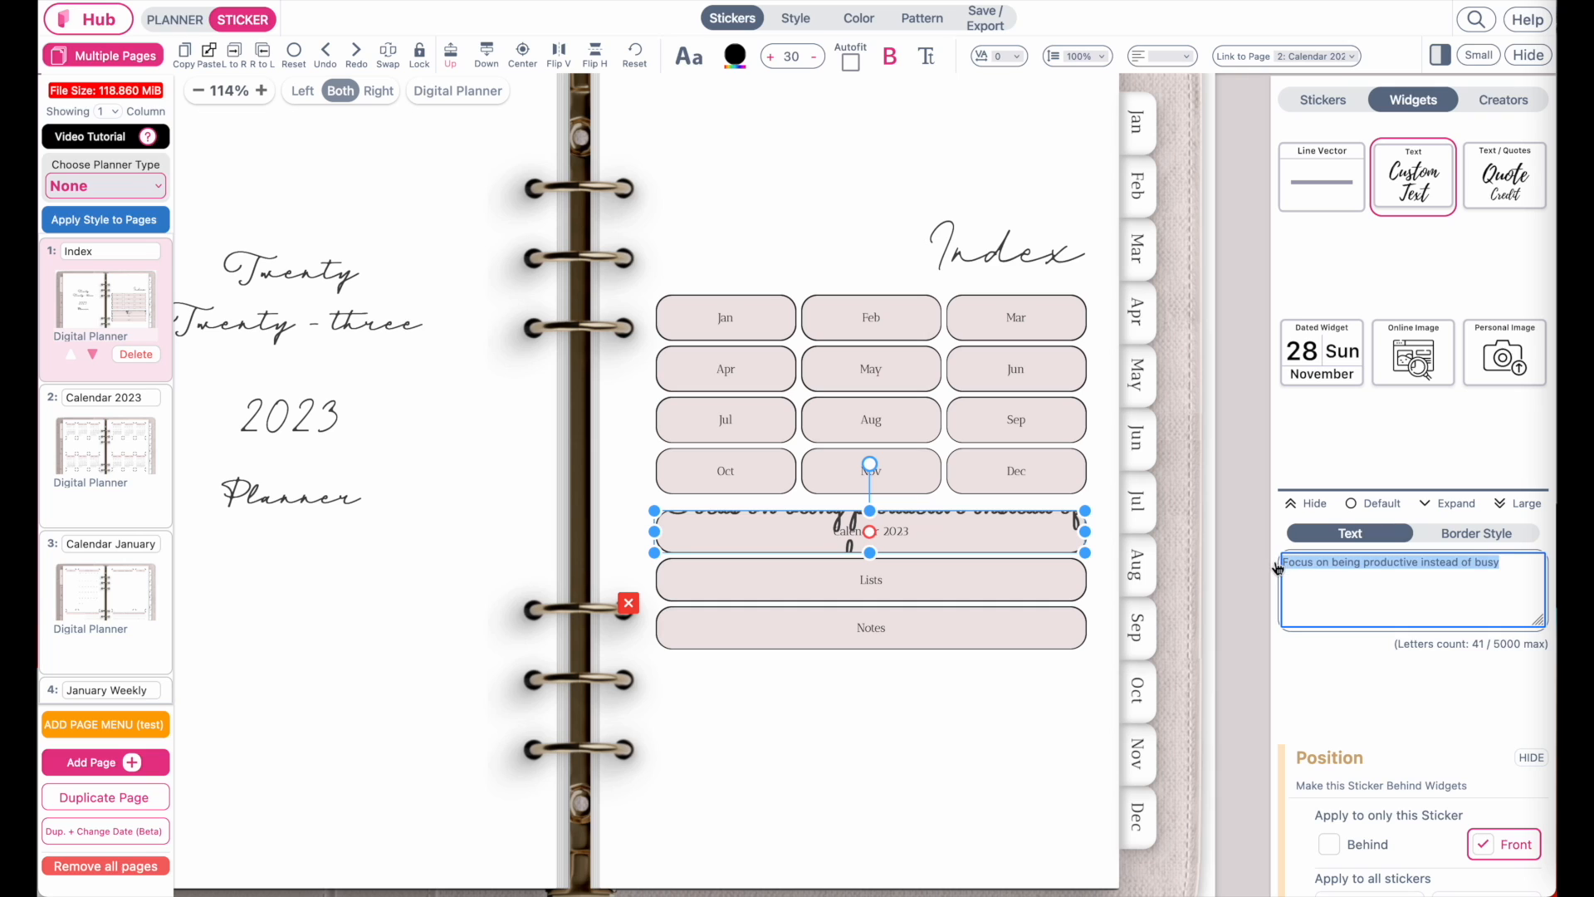
pyautogui.press('BackSpace')
# Step: Add another custom text sticker and resize it to cover the Lists button
pyautogui.click(860, 551)
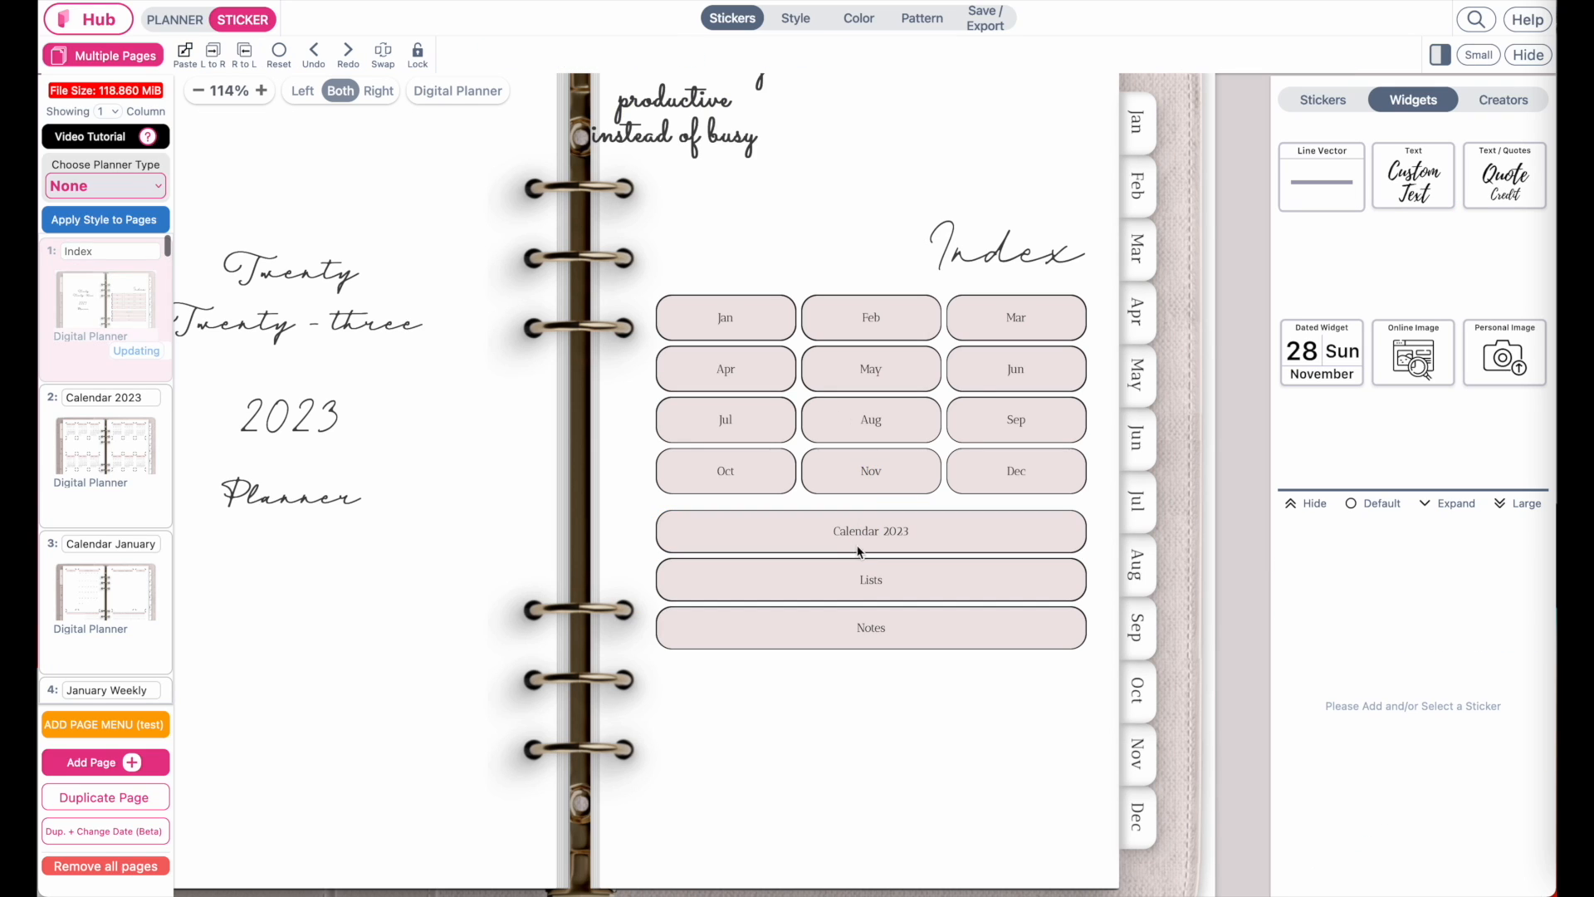
pyautogui.moveTo(818, 835); pyautogui.dragTo(749, 626)
pyautogui.moveTo(843, 727); pyautogui.dragTo(1093, 601)
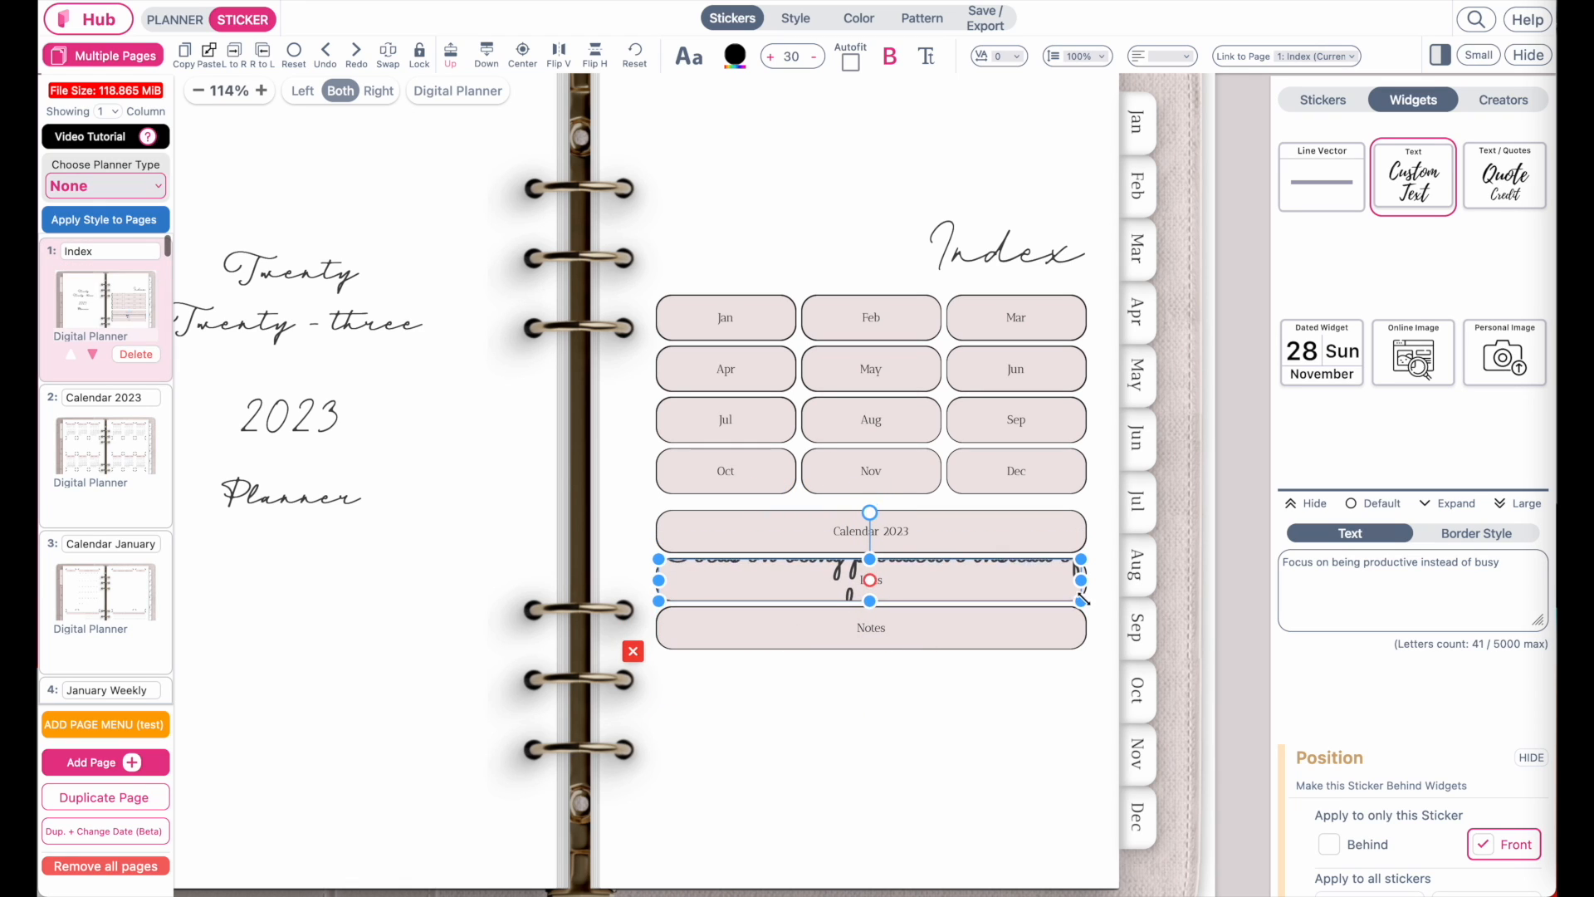
# Step: Clear the placeholder text of the sticker over the Lists button and link it to page "67: To do List"
pyautogui.moveTo(1501, 563); pyautogui.dragTo(1259, 565)
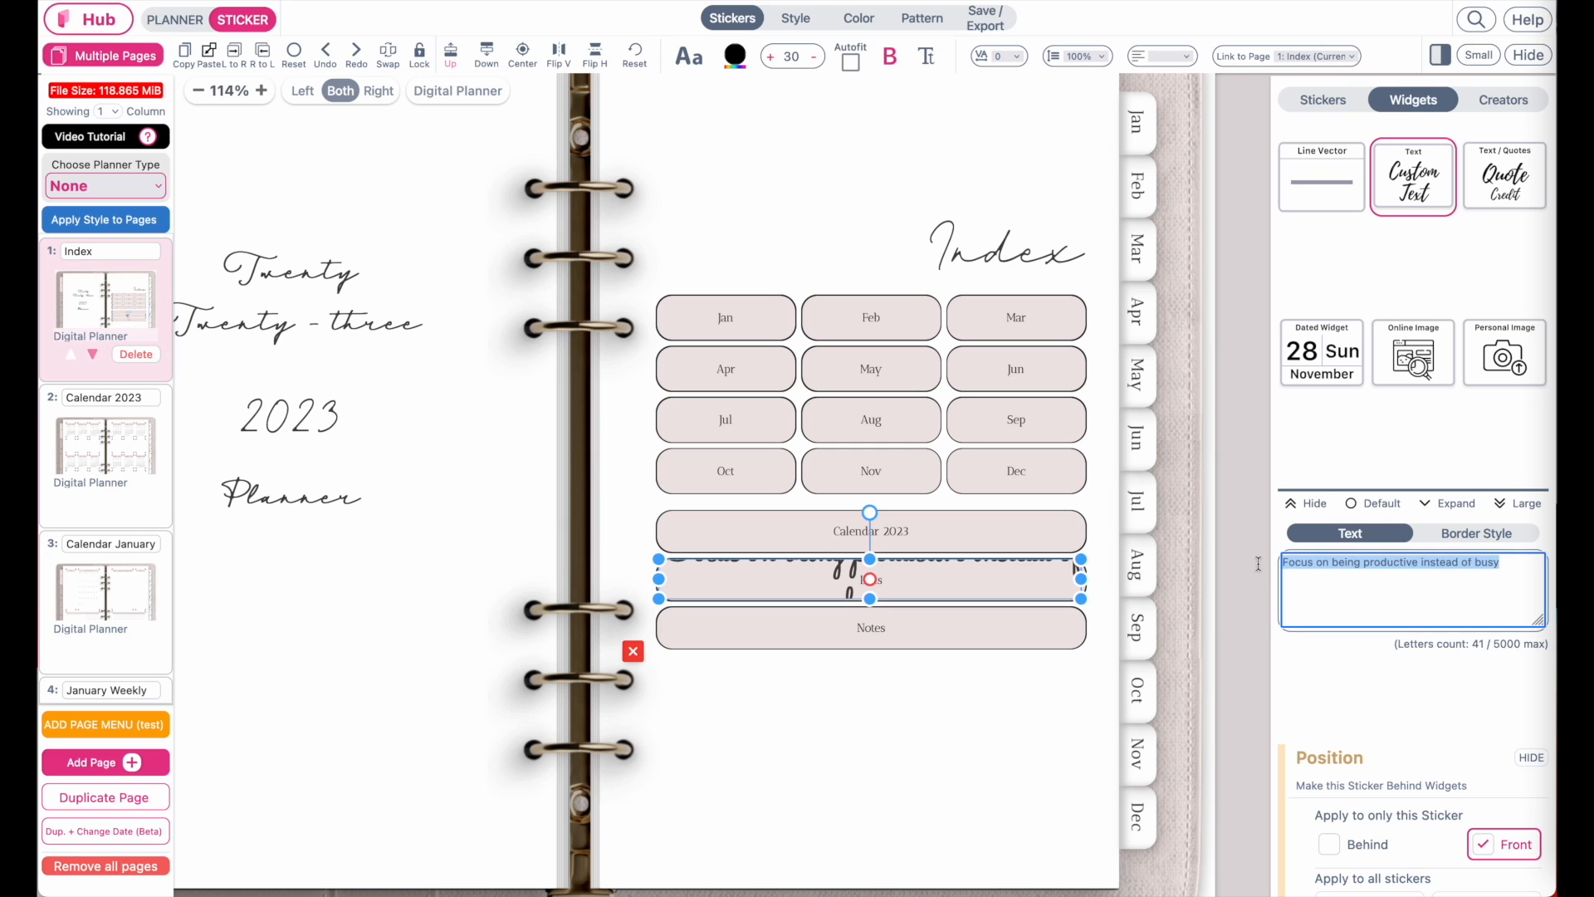
pyautogui.press('BackSpace')
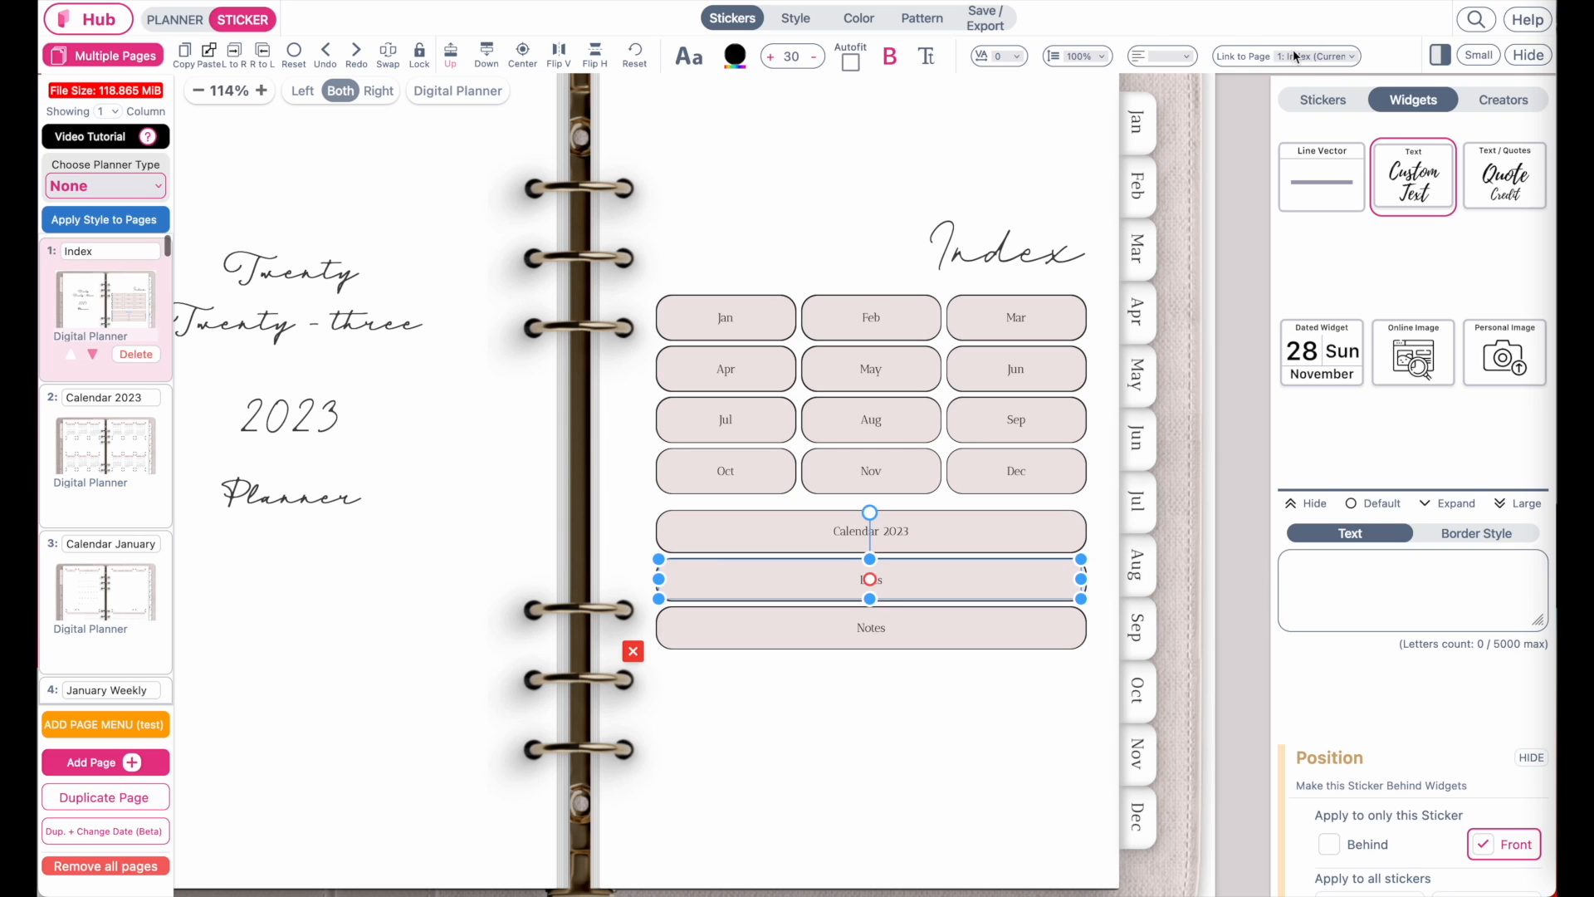
pyautogui.click(1296, 55)
pyautogui.scroll(-10, 1340, 249)
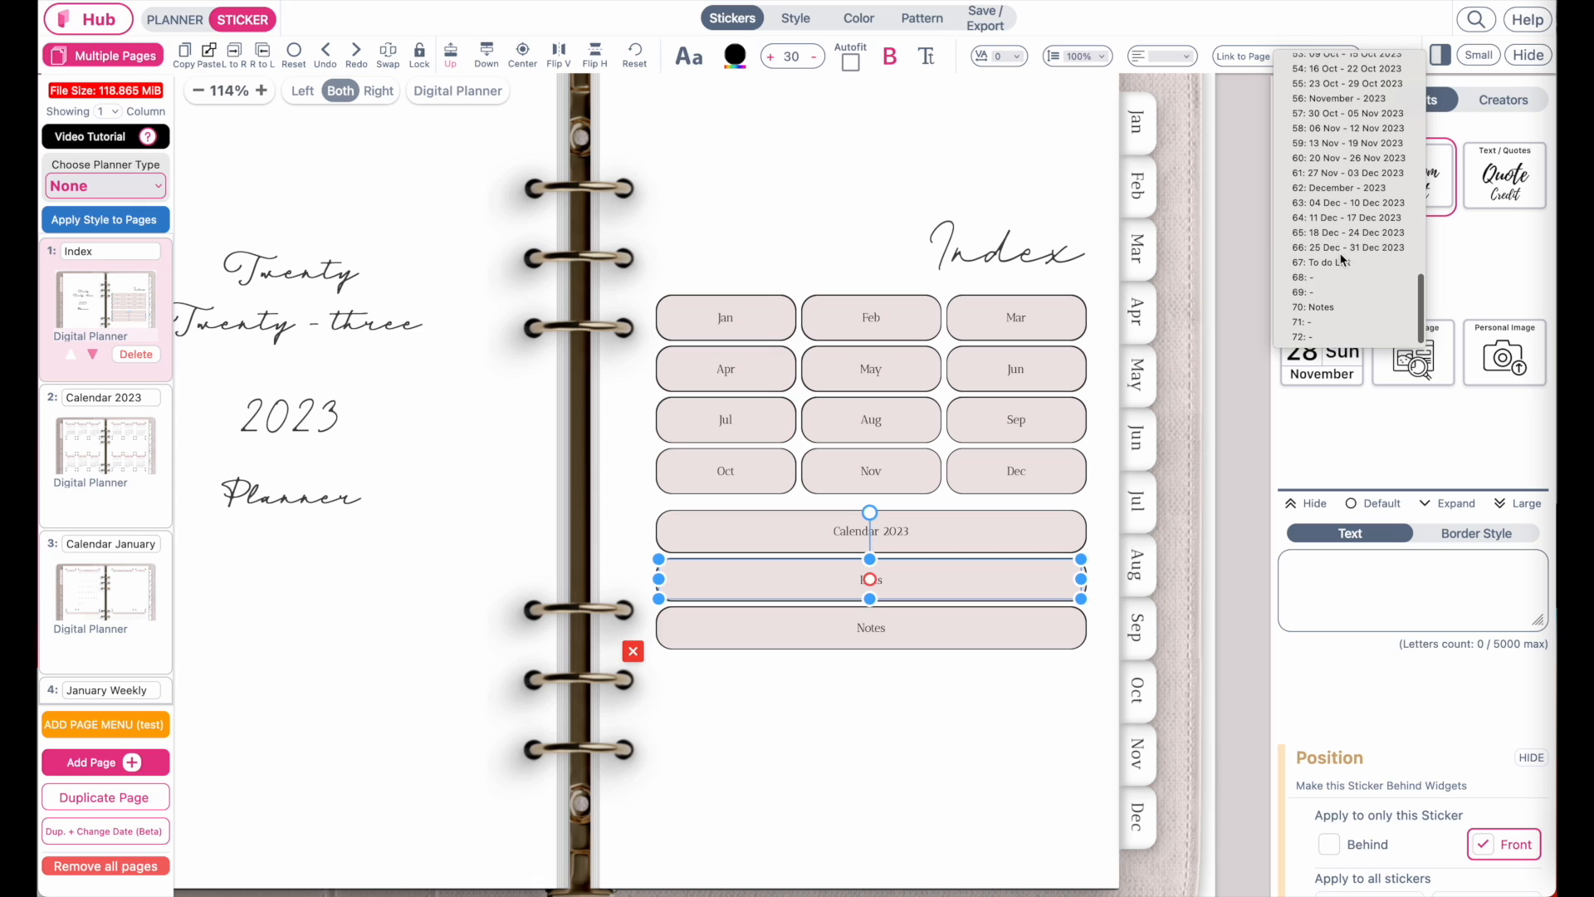
pyautogui.click(1340, 264)
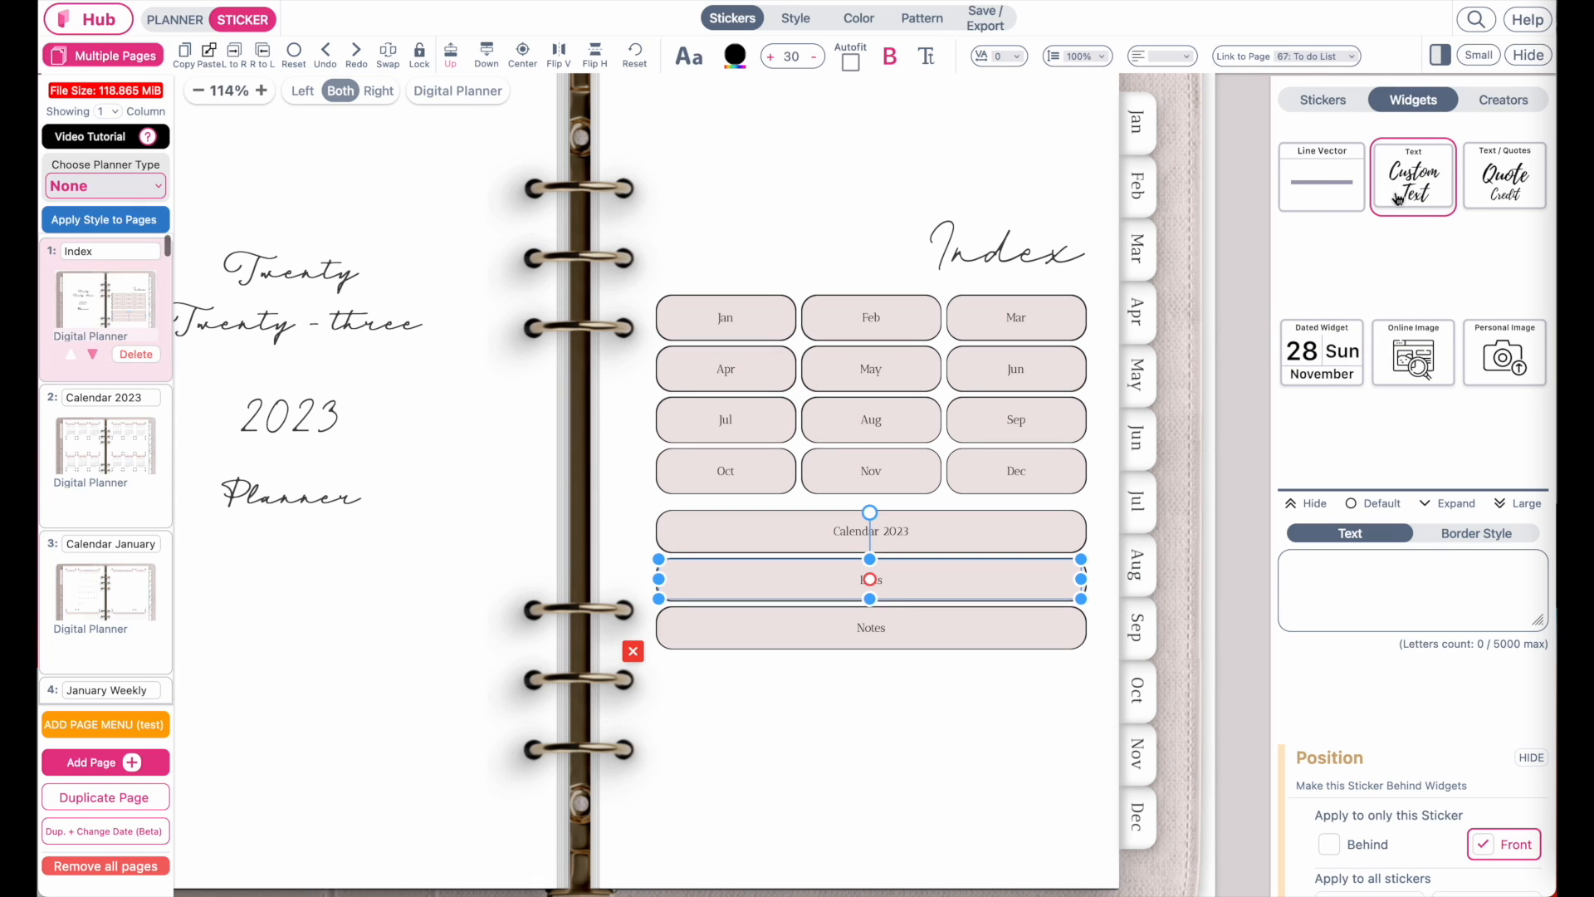
# Step: Fit a new custom text sticker over the Notes button and clear its placeholder text
pyautogui.moveTo(681, 124); pyautogui.dragTo(714, 638)
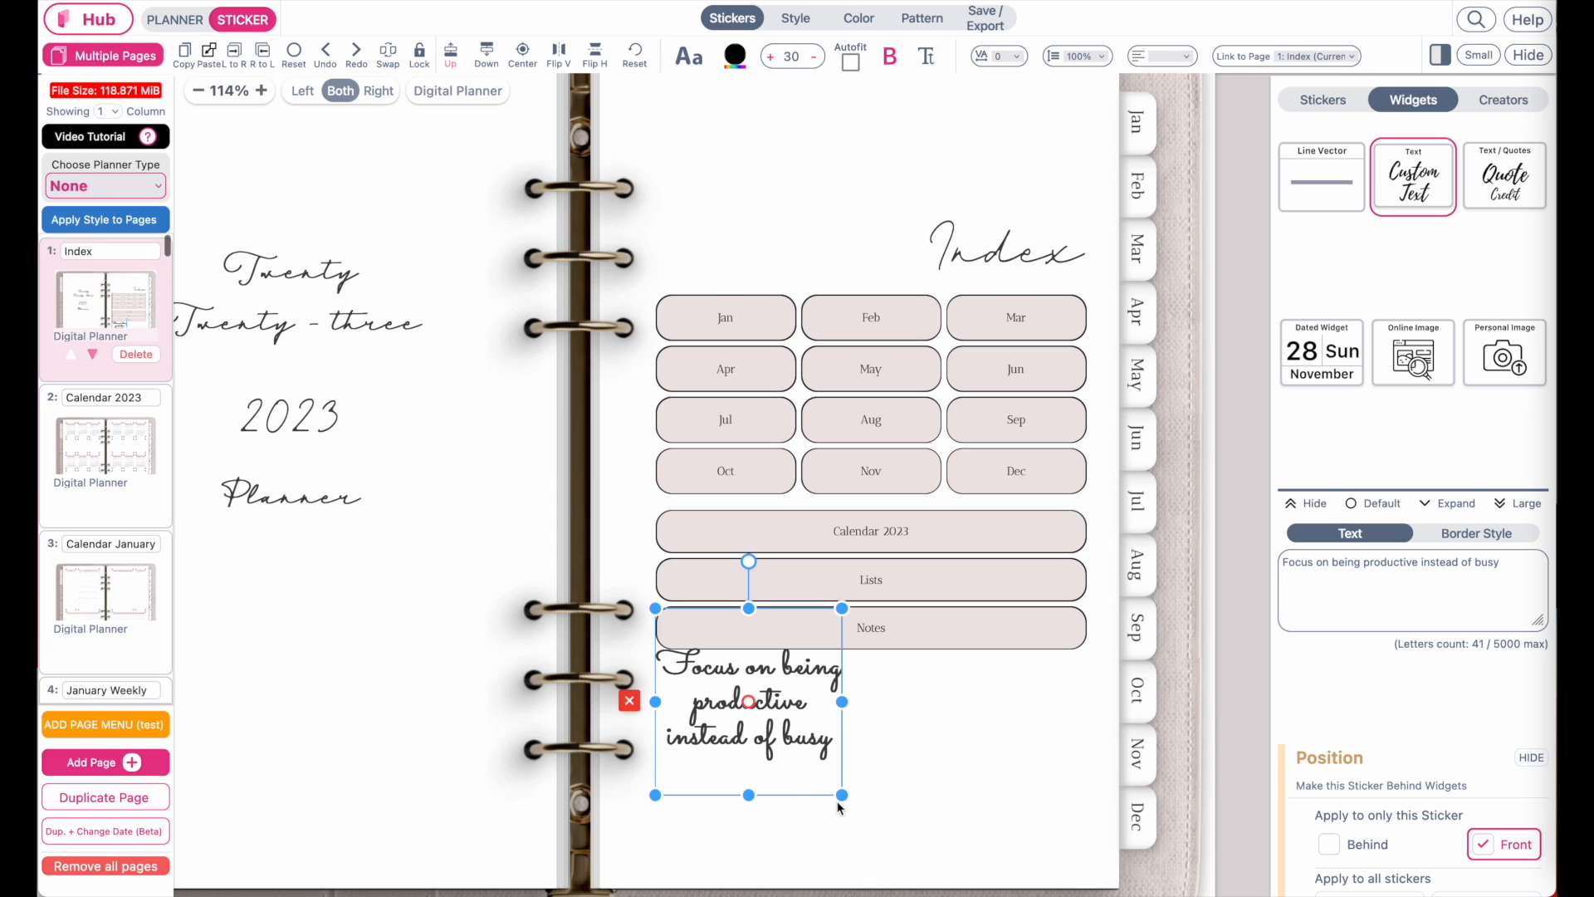
pyautogui.moveTo(842, 794); pyautogui.dragTo(1056, 676)
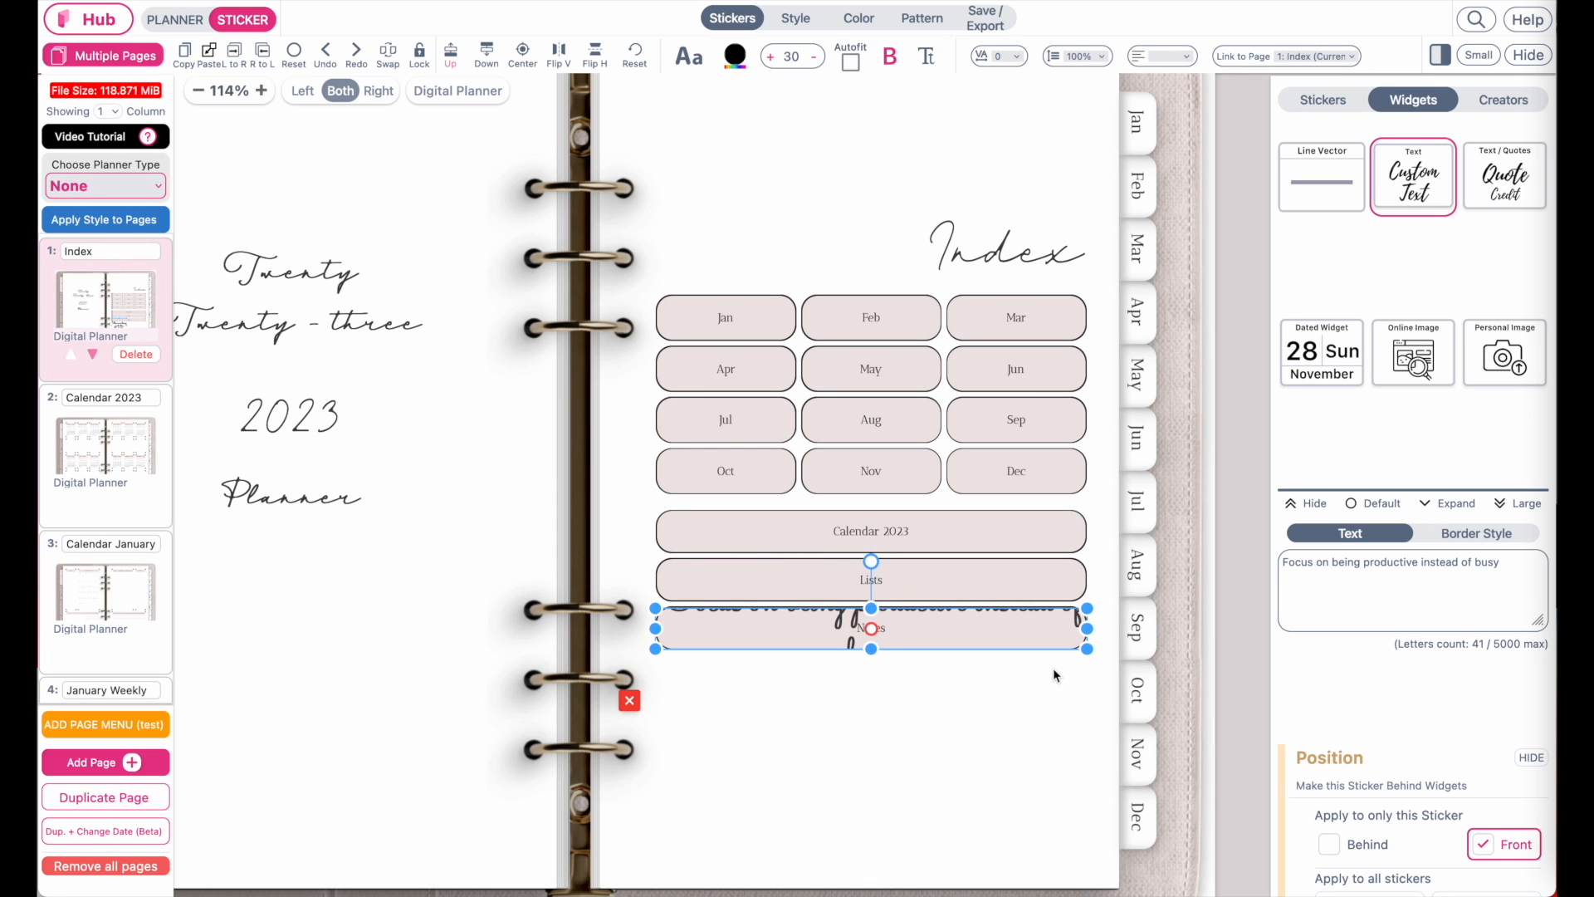
pyautogui.hotkey('ctrl', 'a')
pyautogui.press('BackSpace')
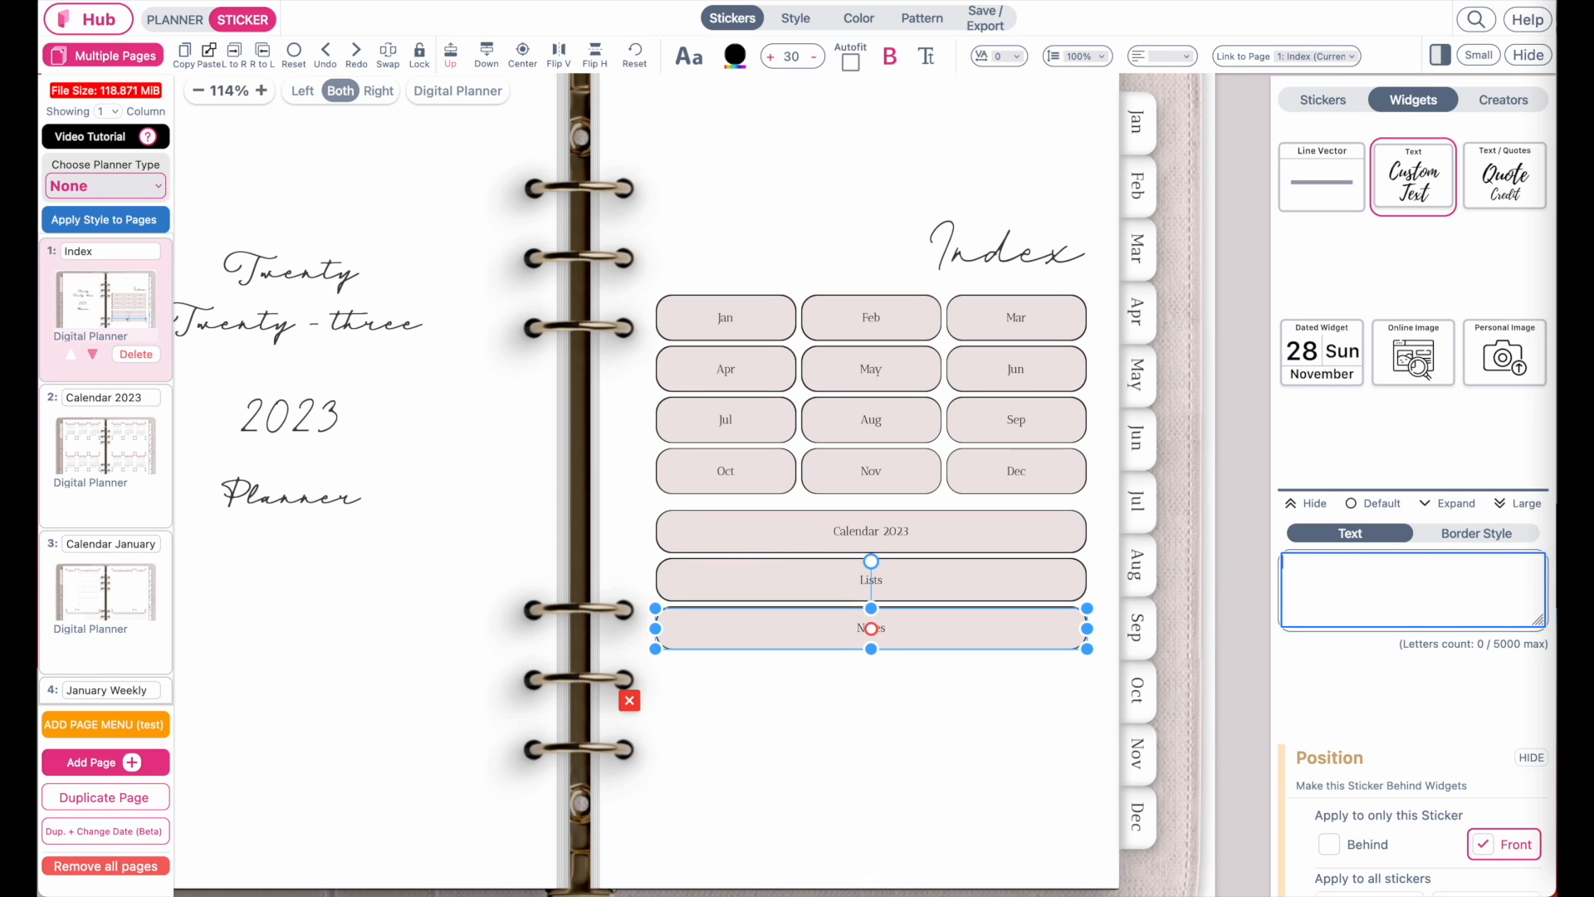
# Step: Link the empty sticker over the Notes button to page "70: Notes" and deselect it
pyautogui.click(1318, 55)
pyautogui.scroll(-10, 1284, 226)
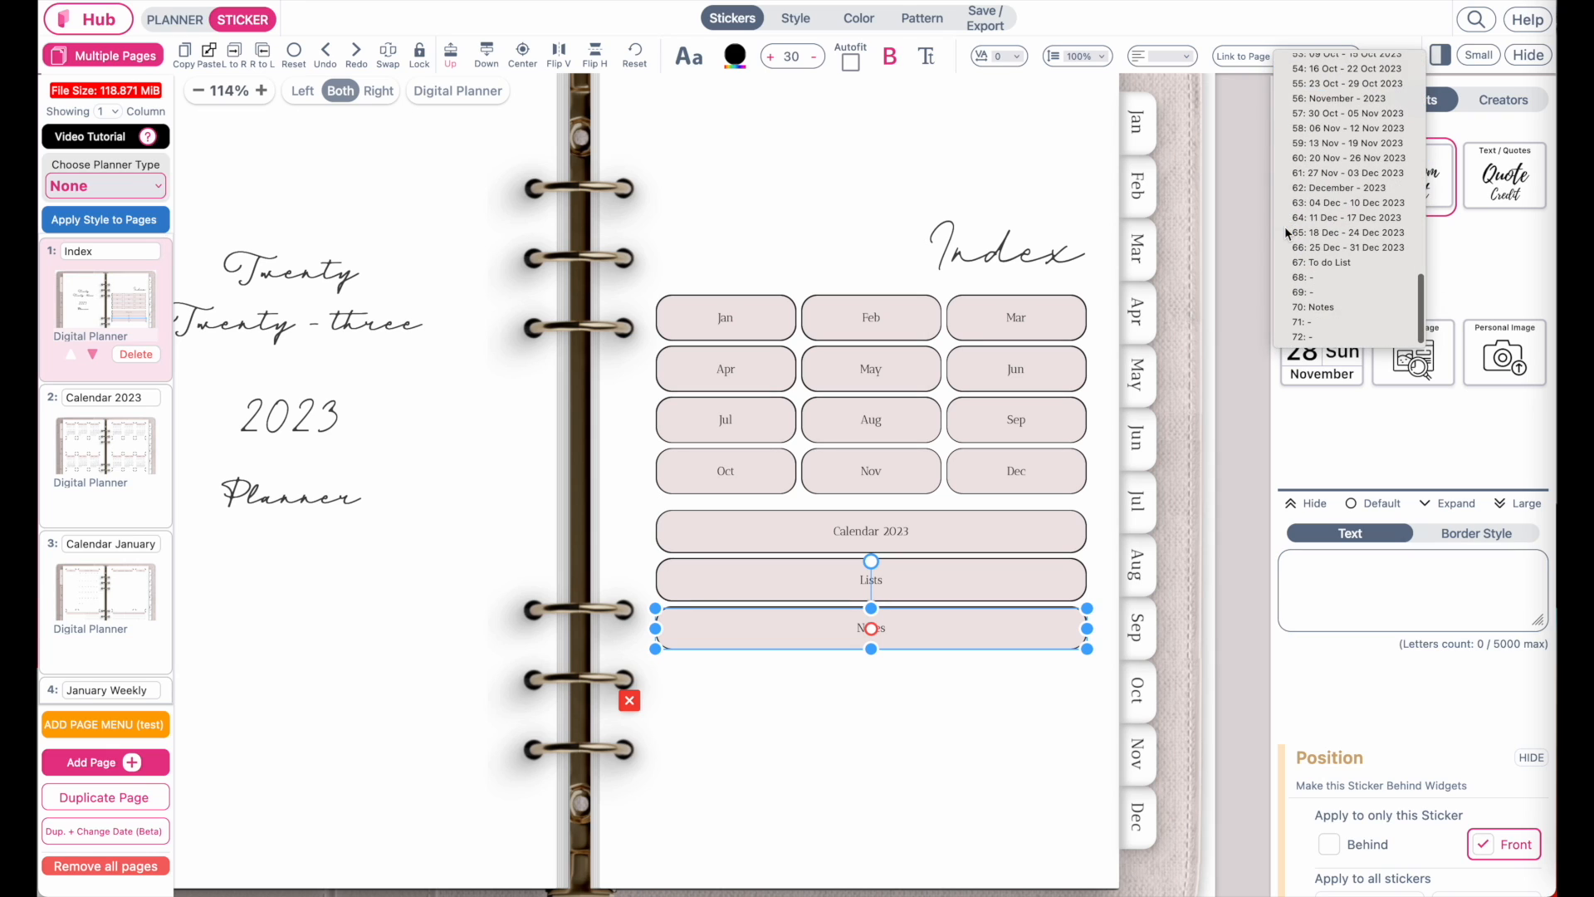
pyautogui.click(1351, 307)
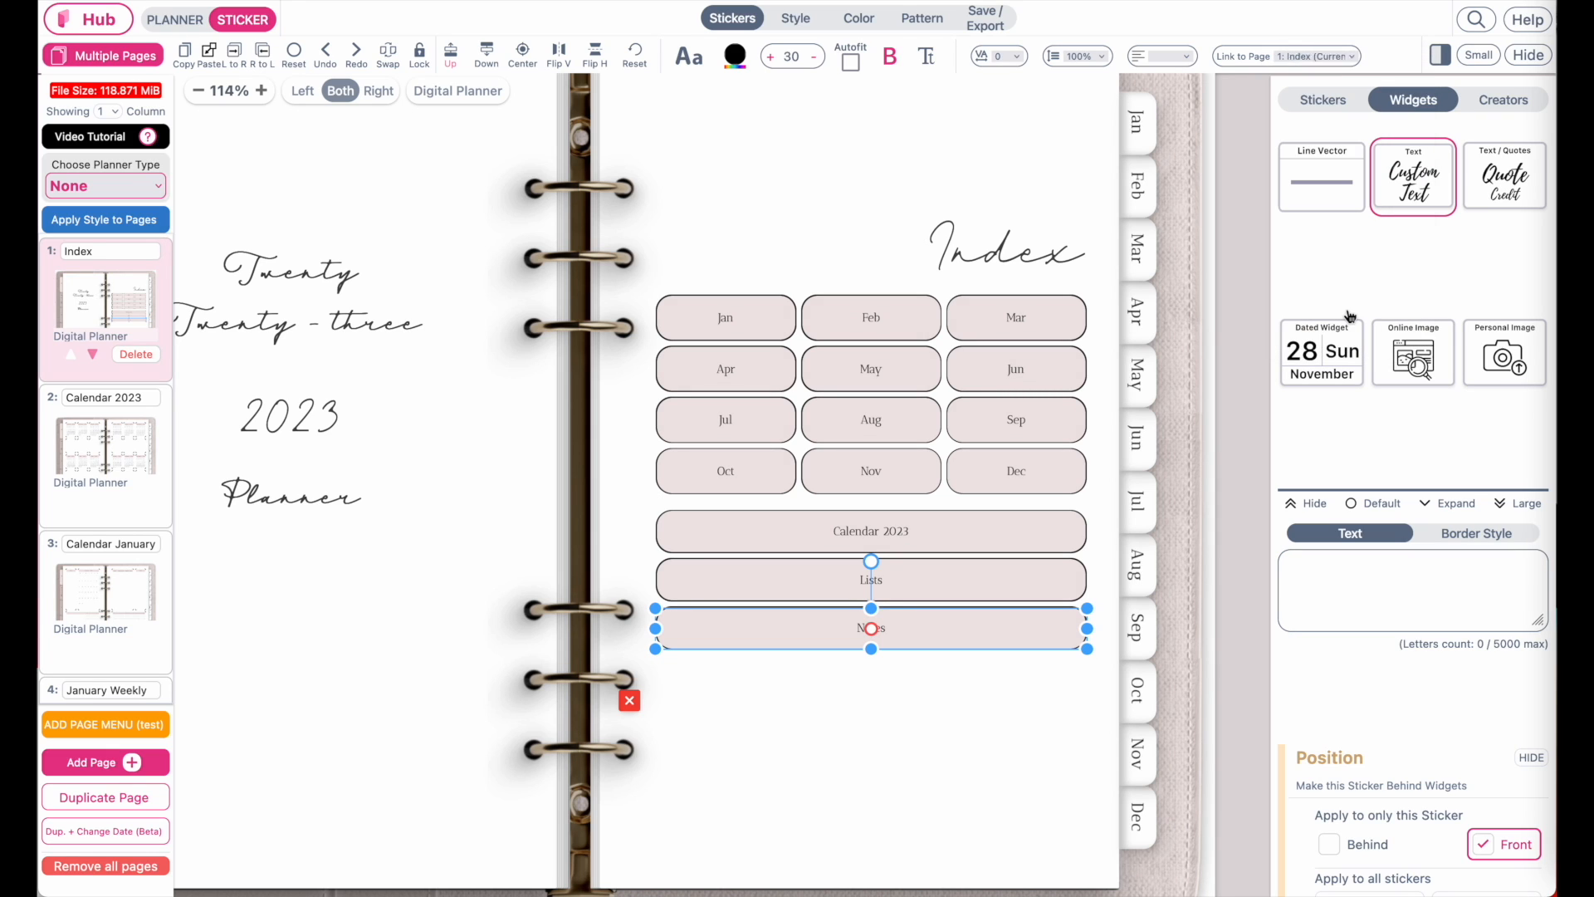
pyautogui.click(1016, 723)
pyautogui.scroll(-3, 1016, 723)
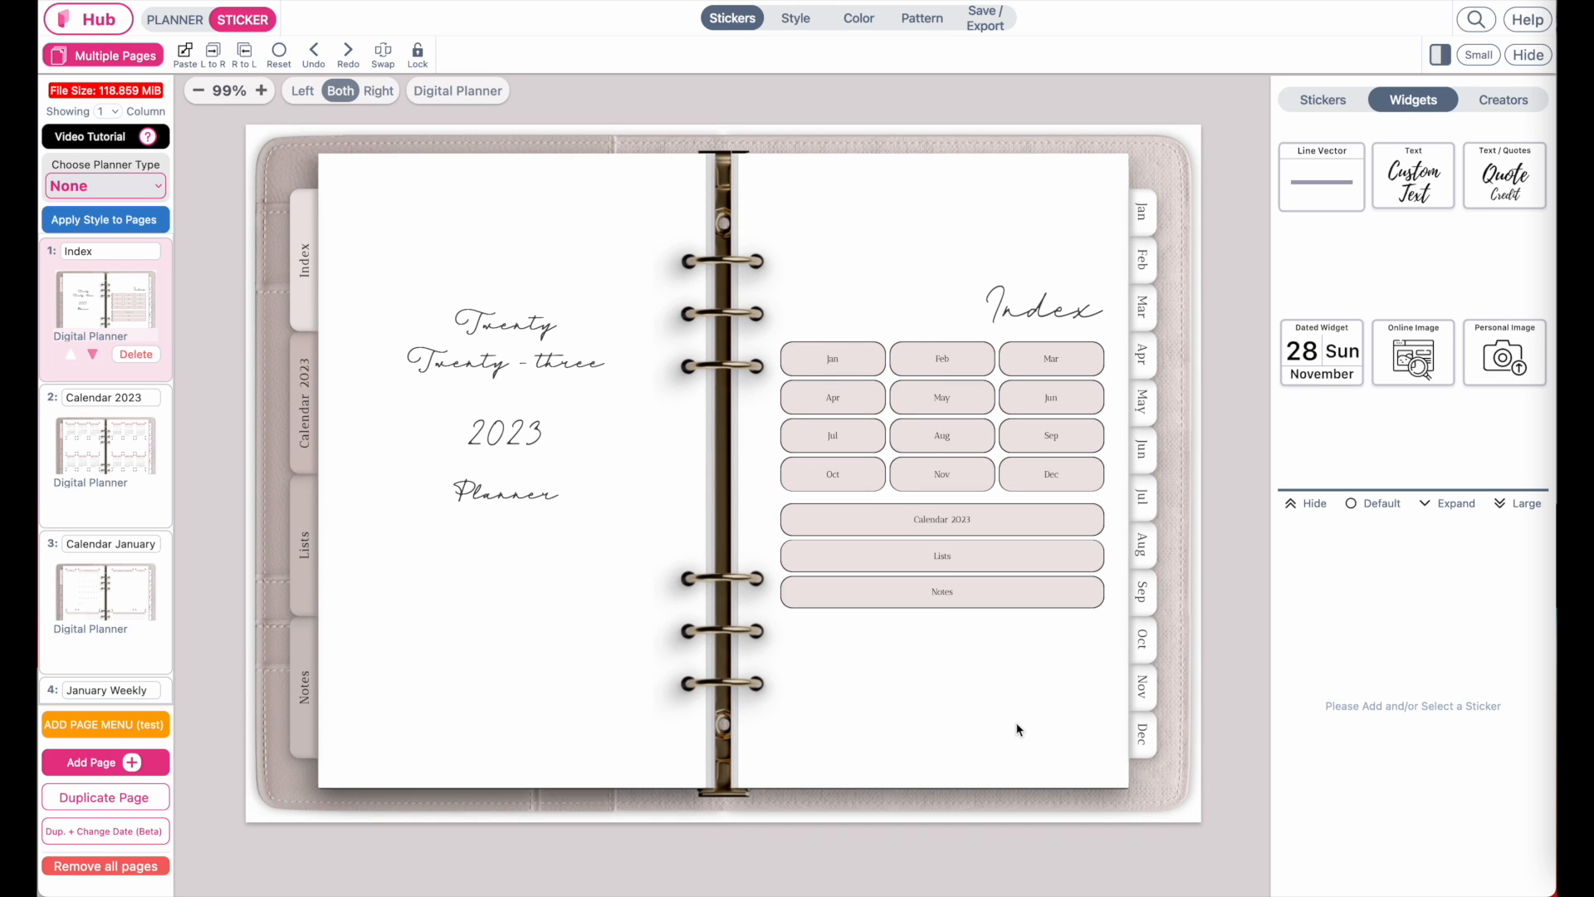
# Step: Review the options for saving the planner to "My Collection", including the available tags
pyautogui.click(985, 25)
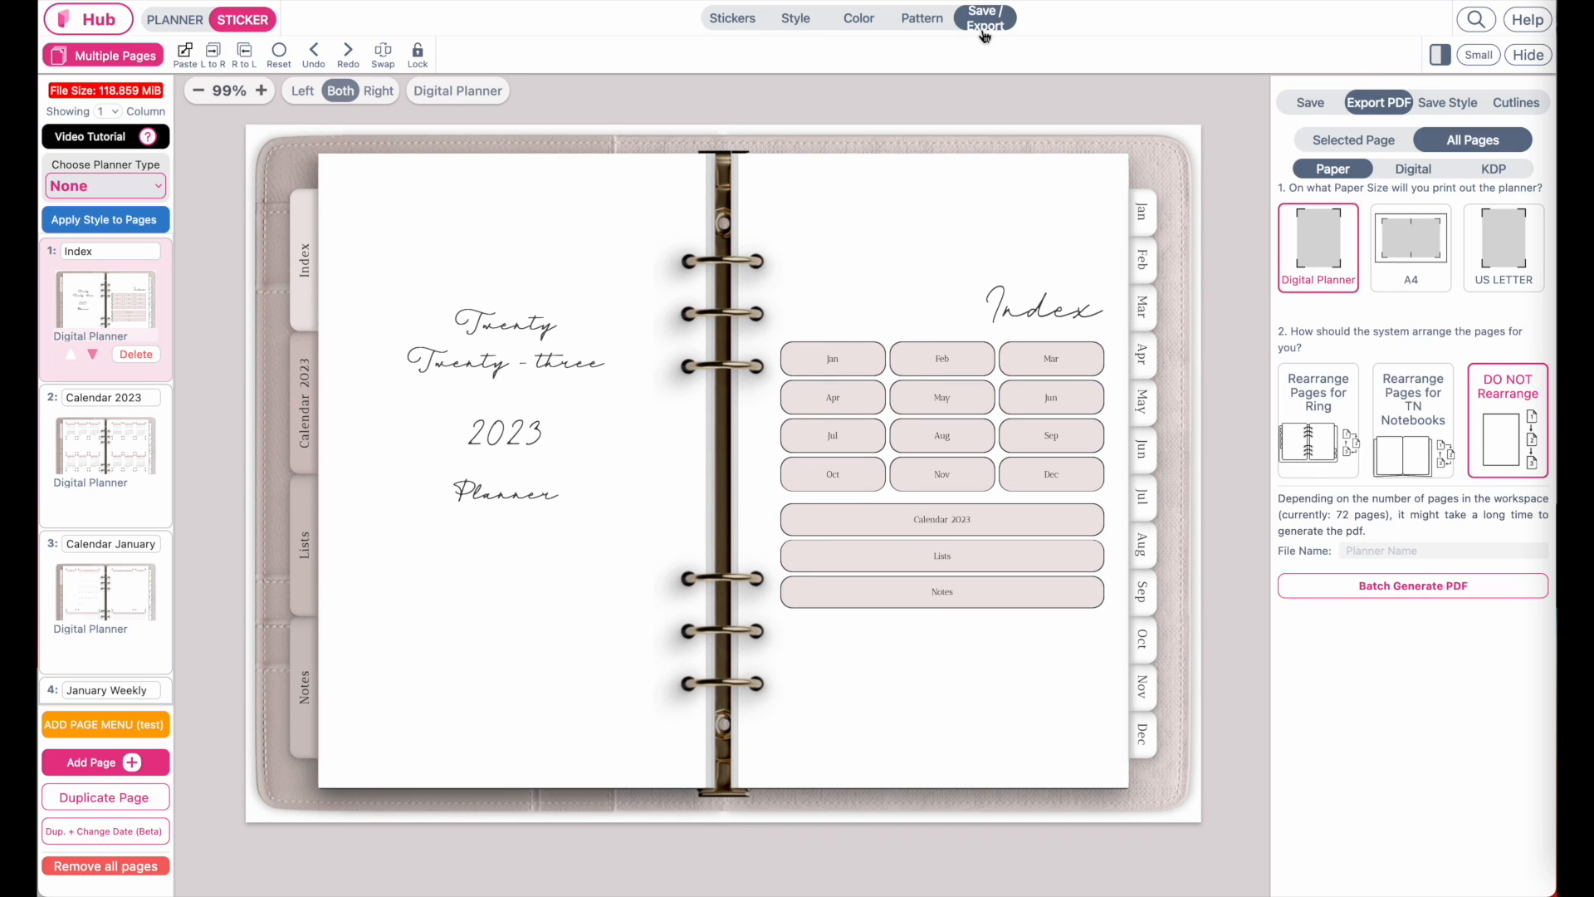
pyautogui.click(1311, 103)
pyautogui.click(1394, 287)
pyautogui.click(1408, 306)
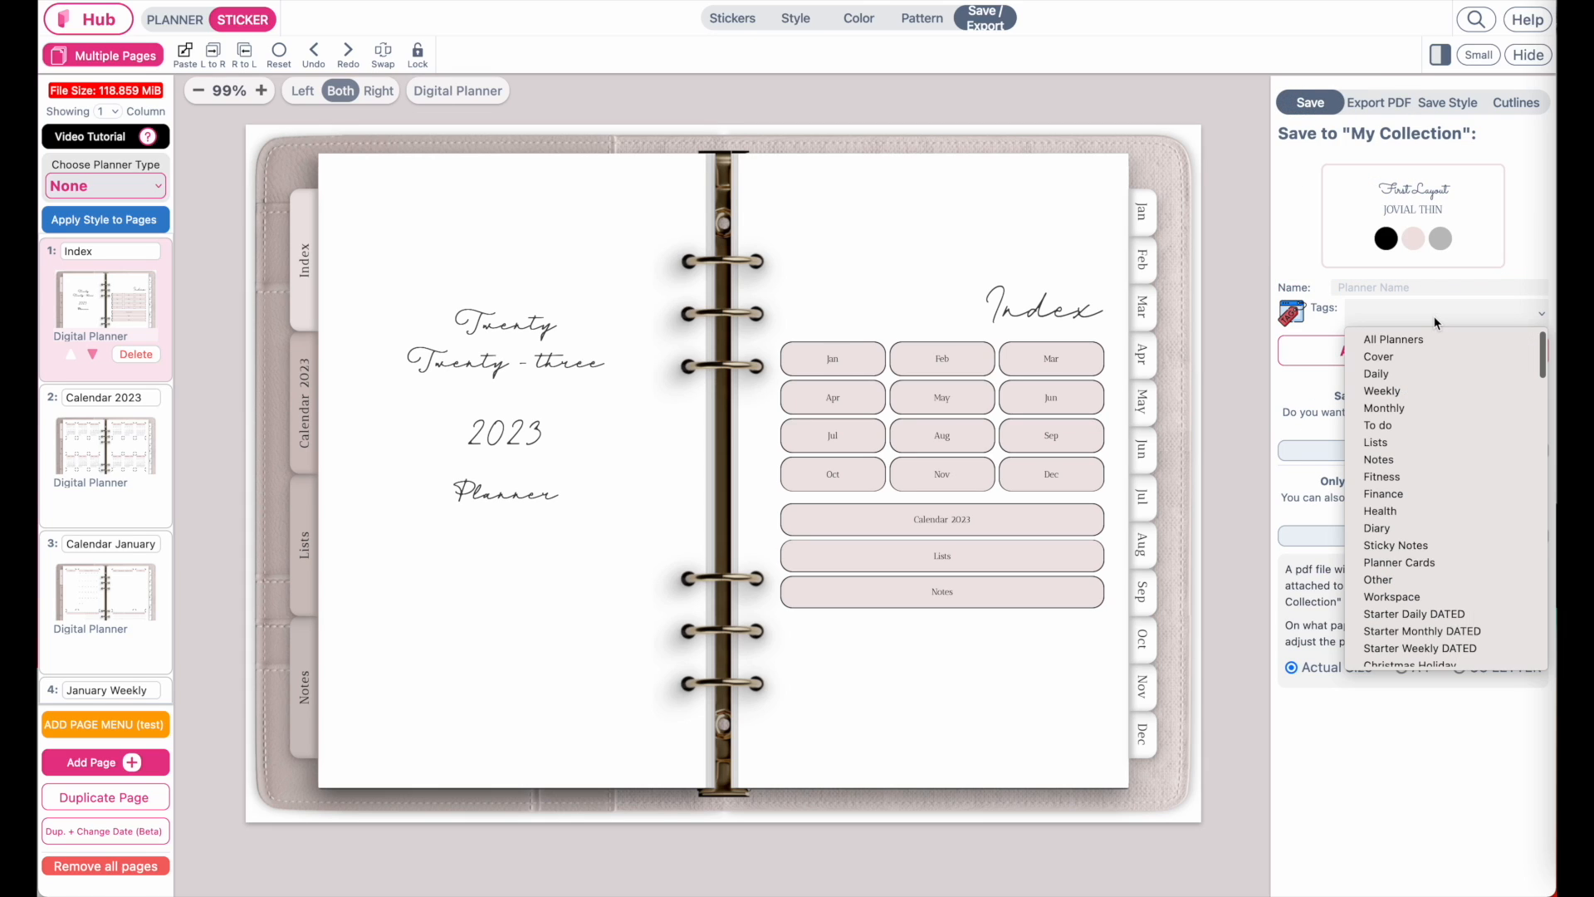
pyautogui.click(1337, 321)
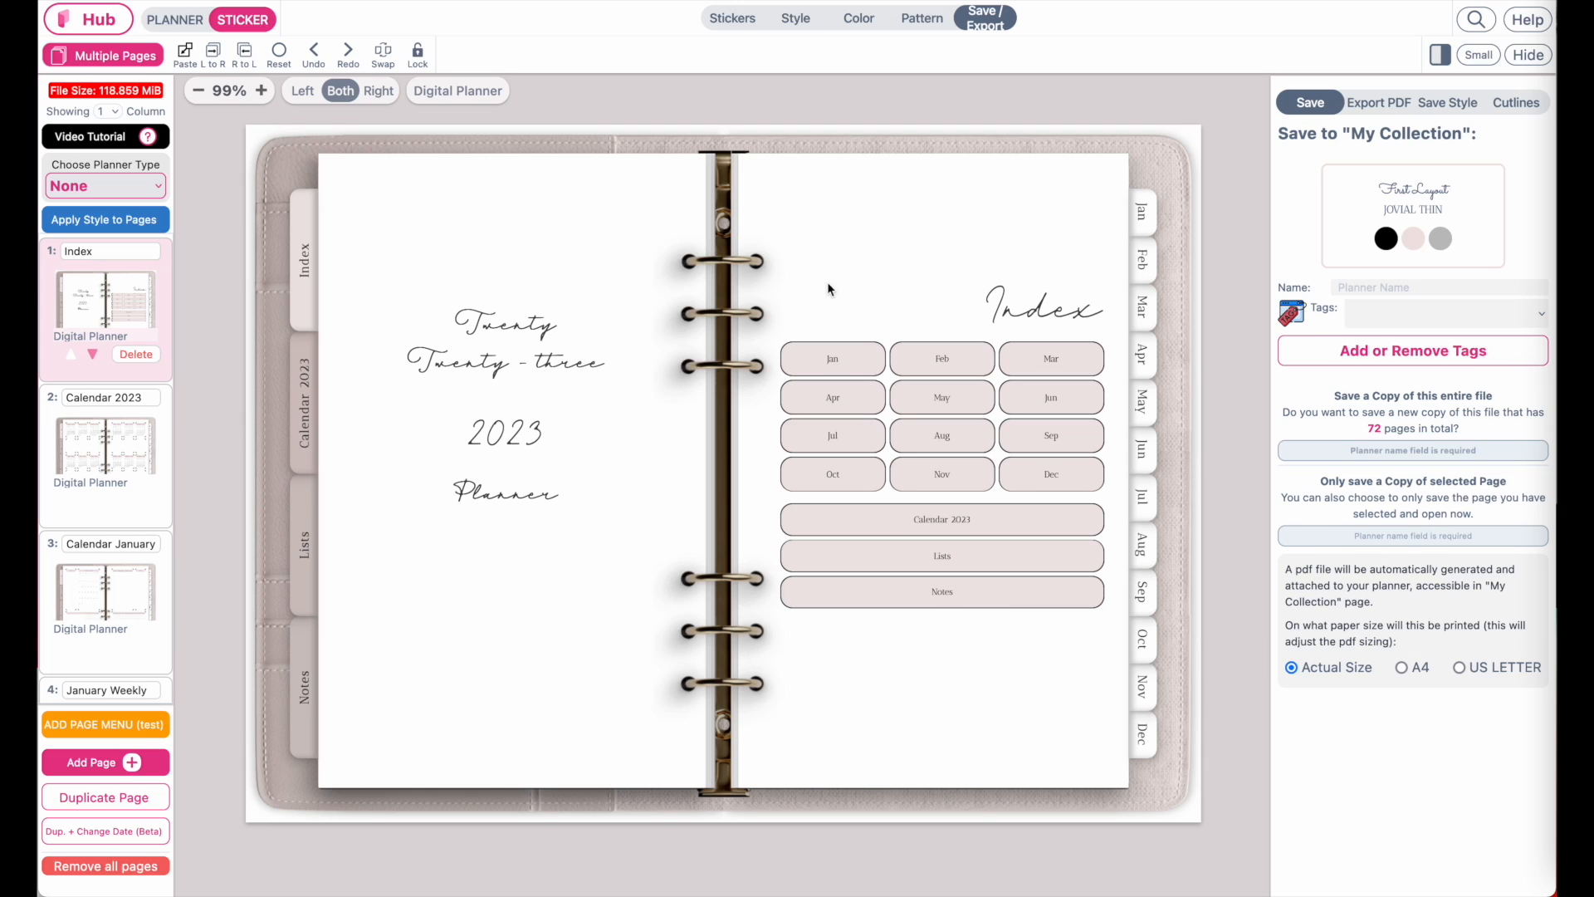
# Step: Batch generate a digital PDF of all pages as "Double Page, Goodnotes" with PDF links, and open the download
pyautogui.click(1375, 104)
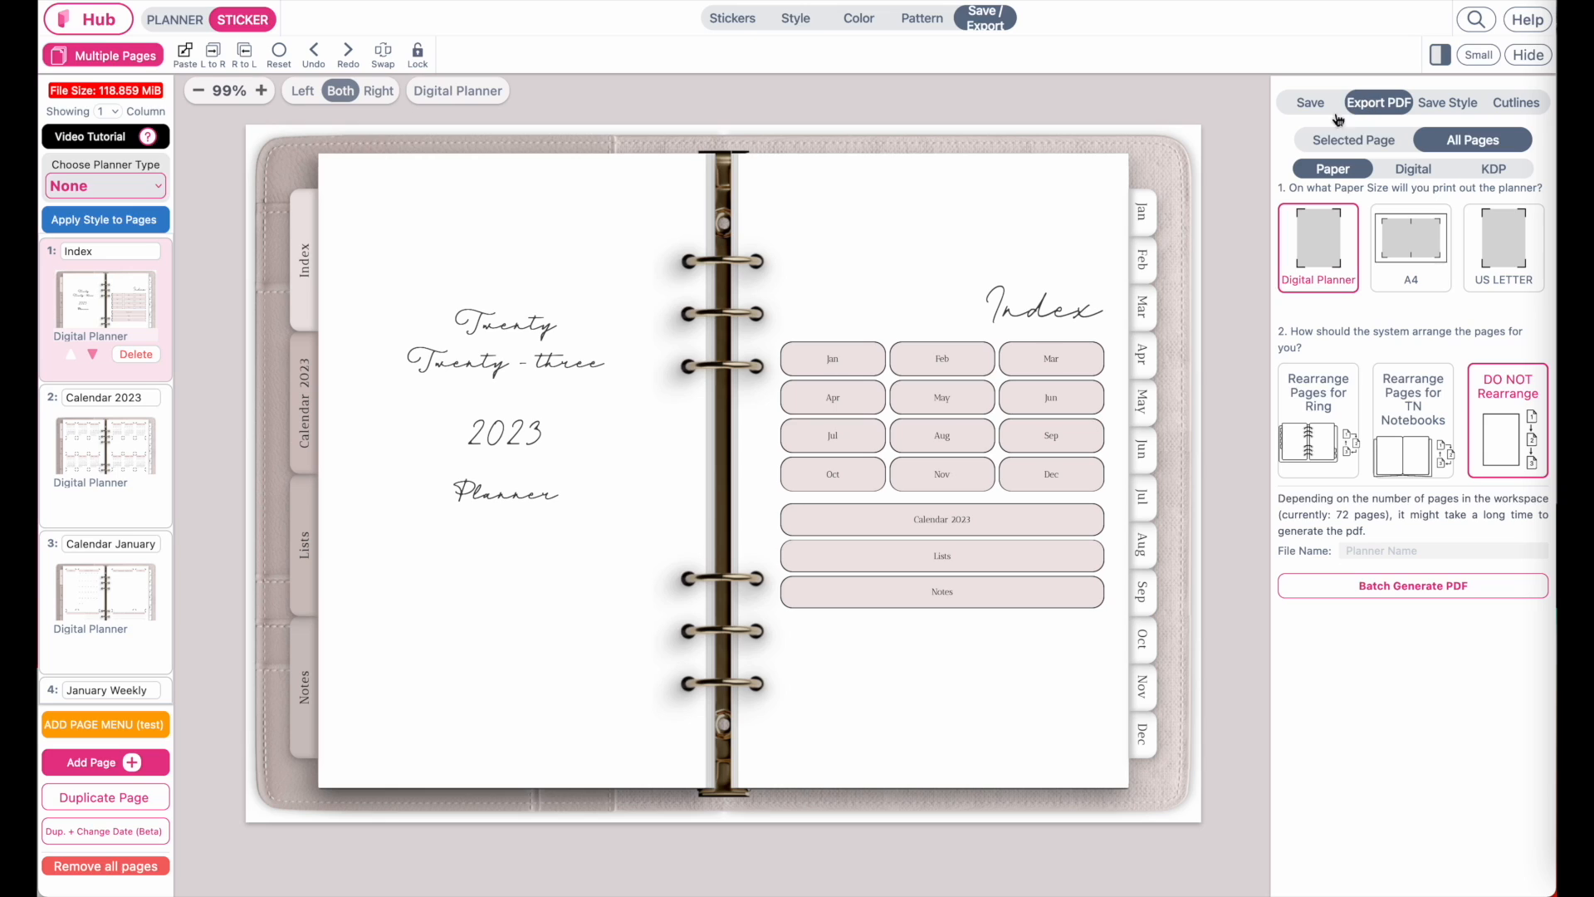
pyautogui.click(1423, 172)
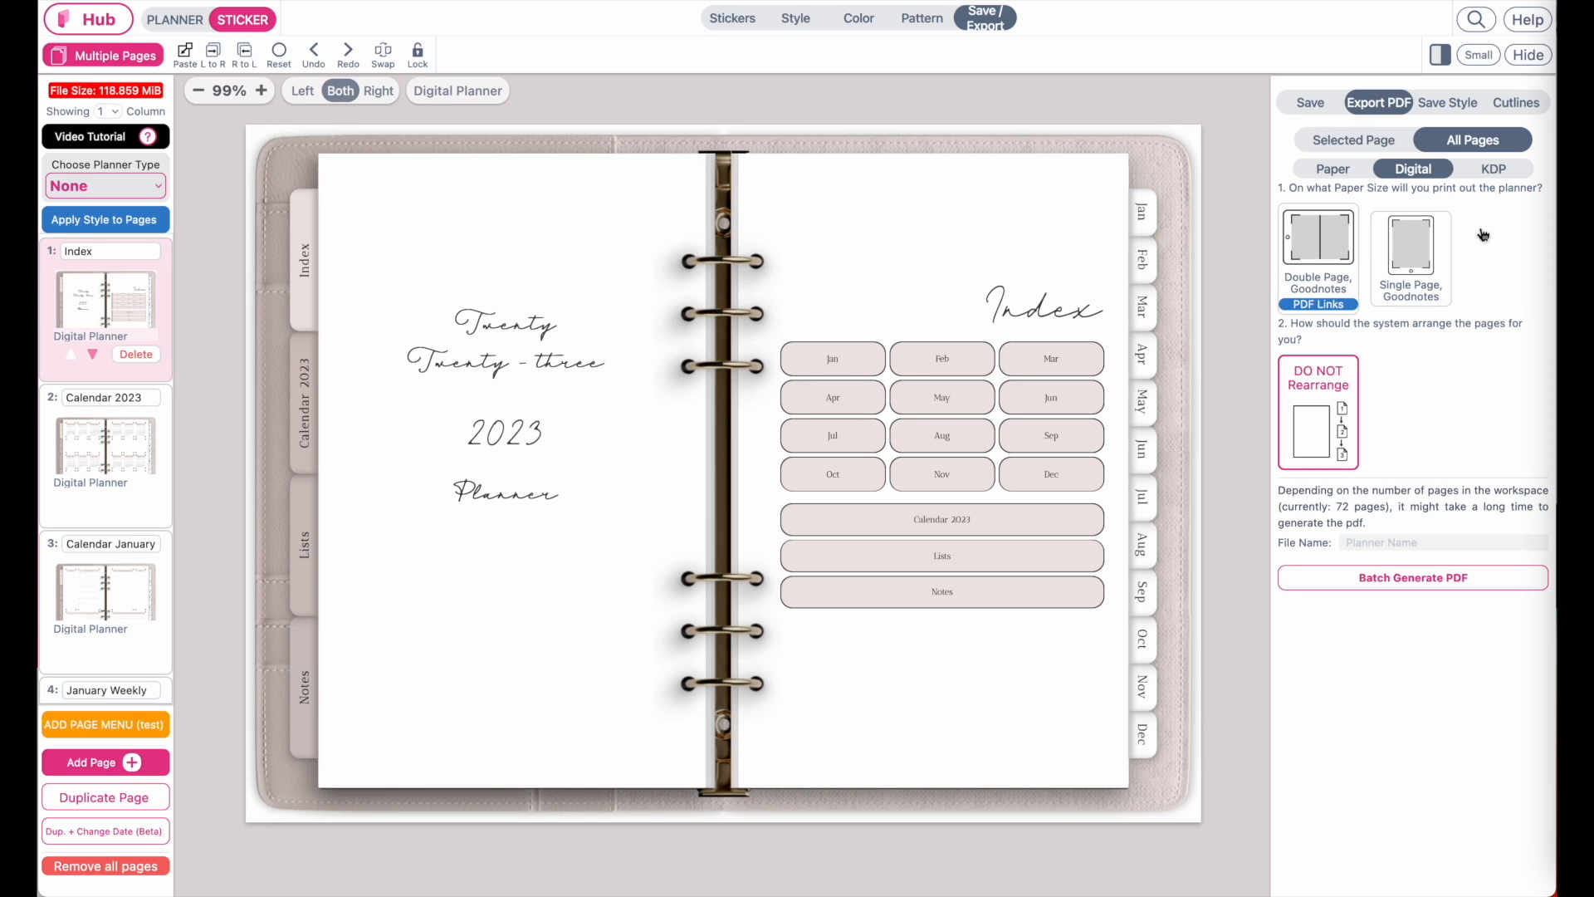
pyautogui.click(1328, 249)
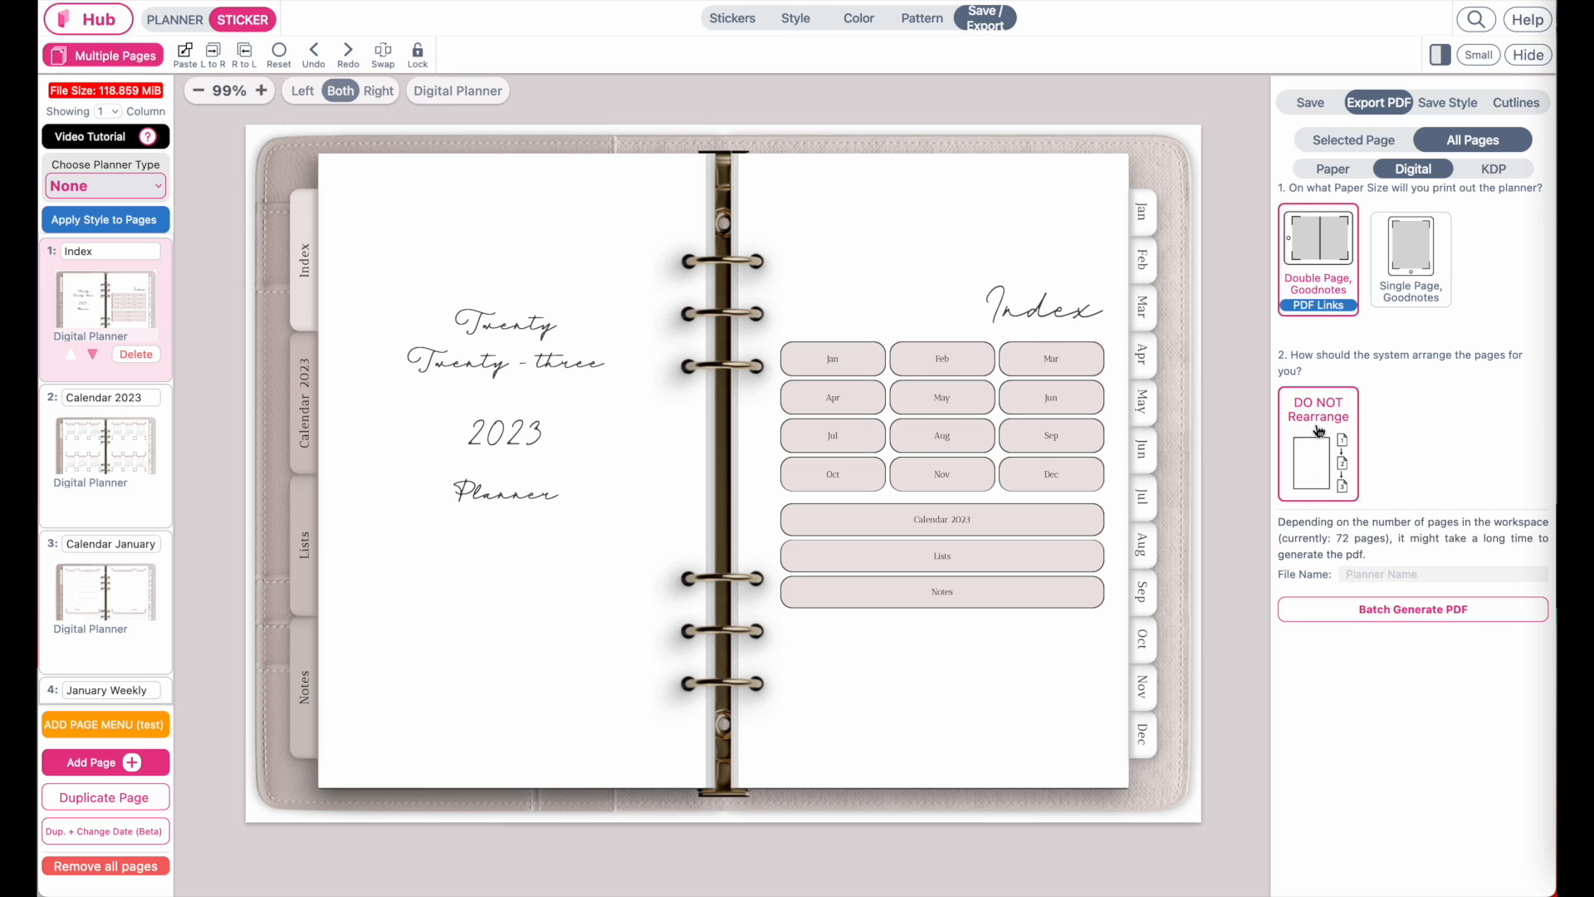
pyautogui.click(1452, 614)
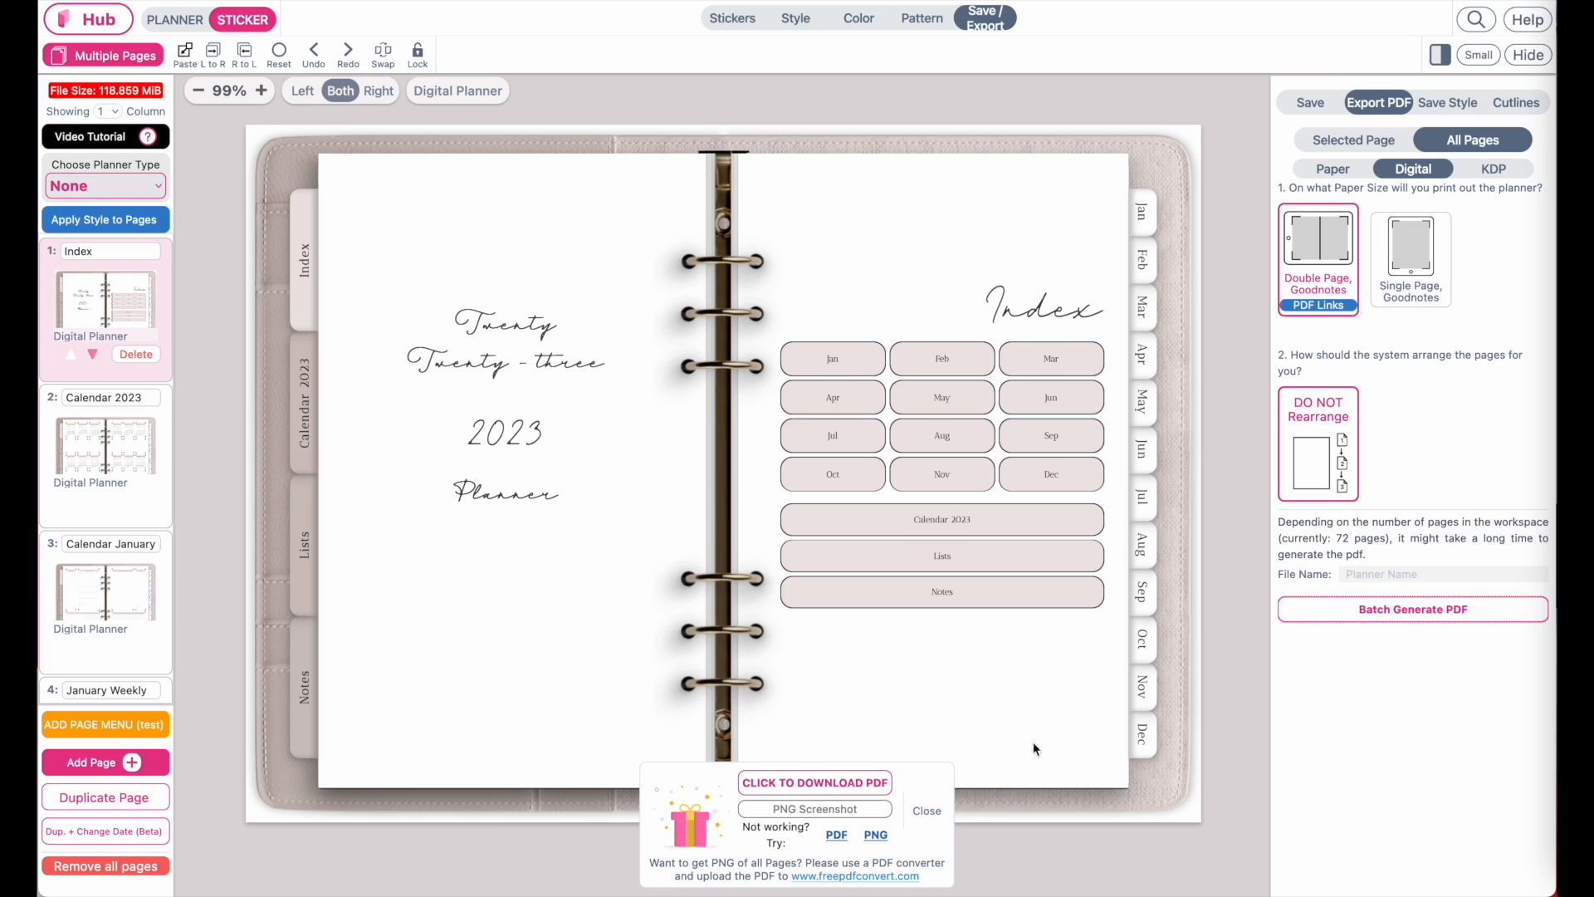
pyautogui.click(799, 783)
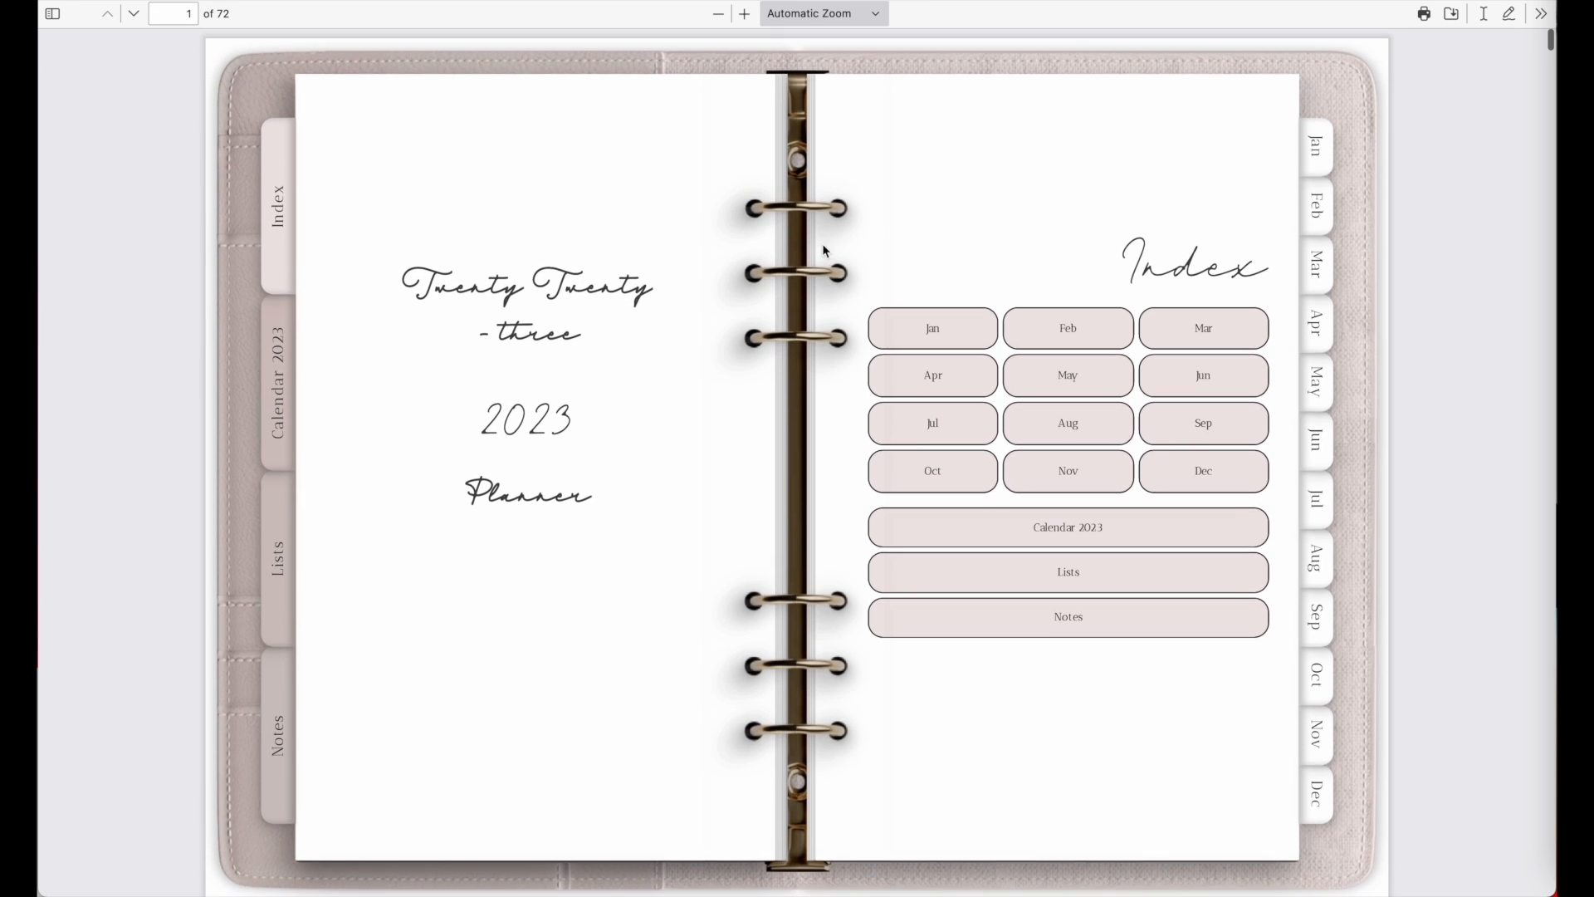
# Step: Test the linked month side tabs in order from Jan to Dec in the exported PDF
pyautogui.click(1316, 146)
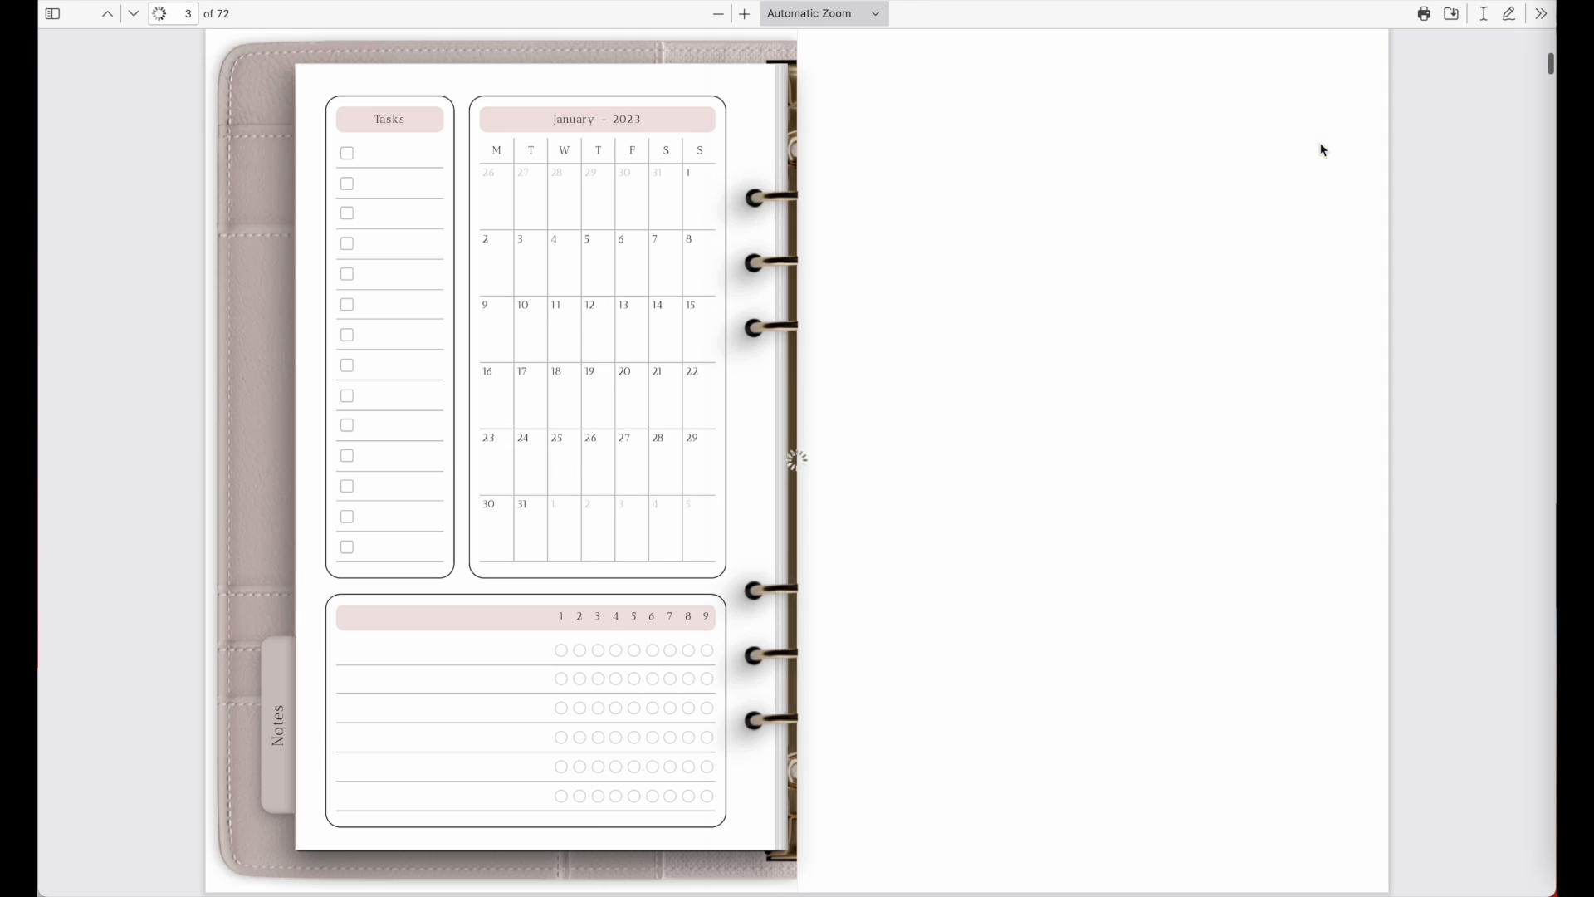
pyautogui.click(1322, 183)
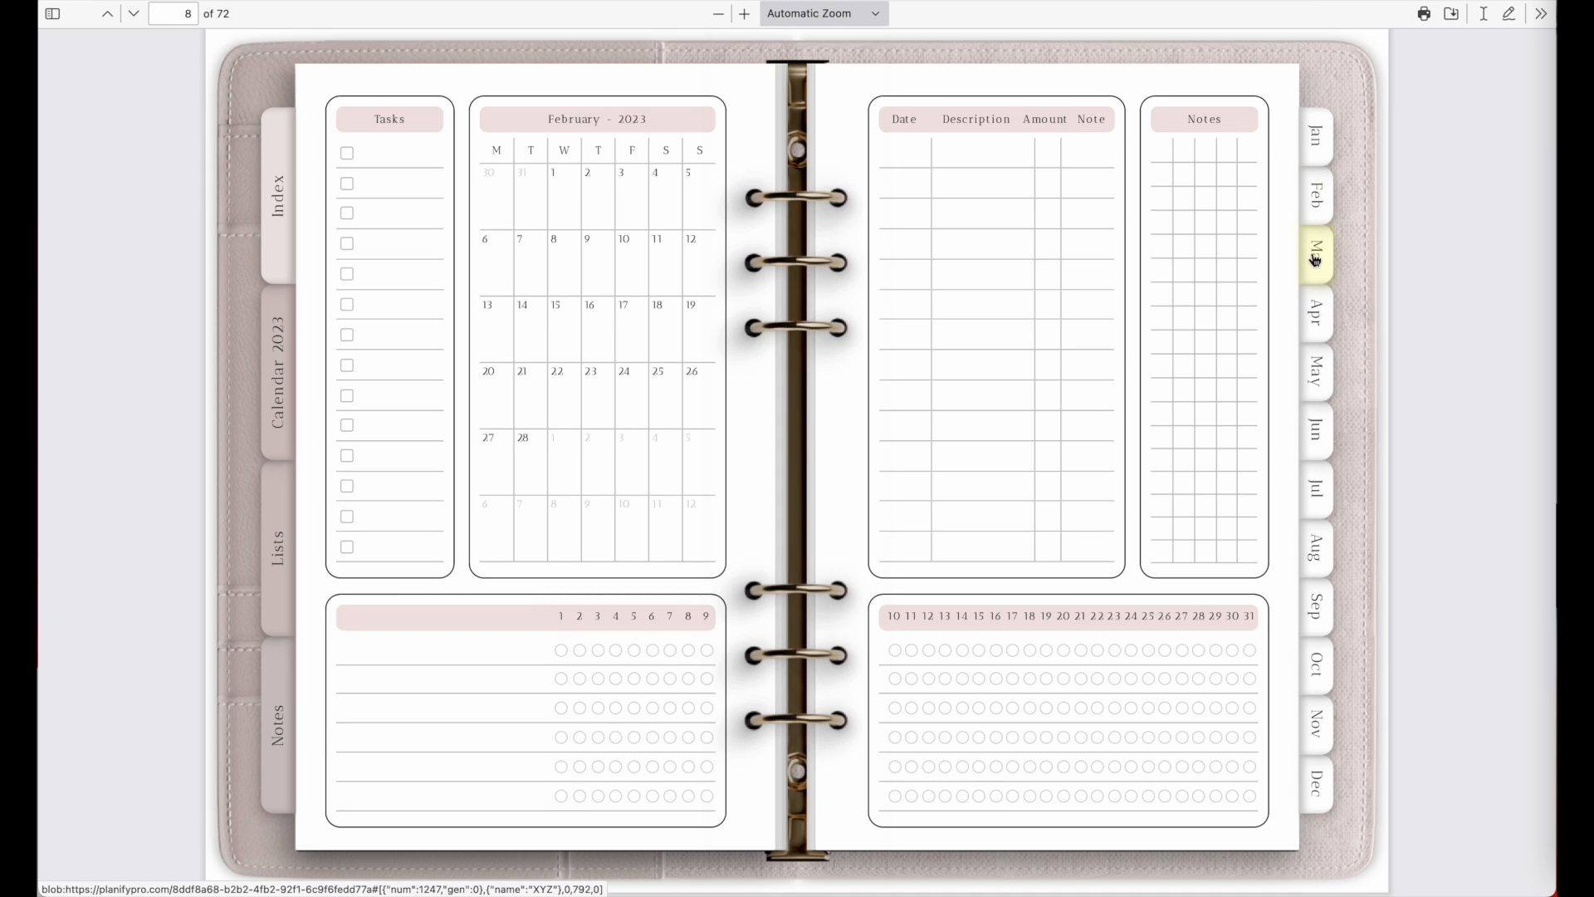
pyautogui.click(1316, 254)
pyautogui.click(1315, 335)
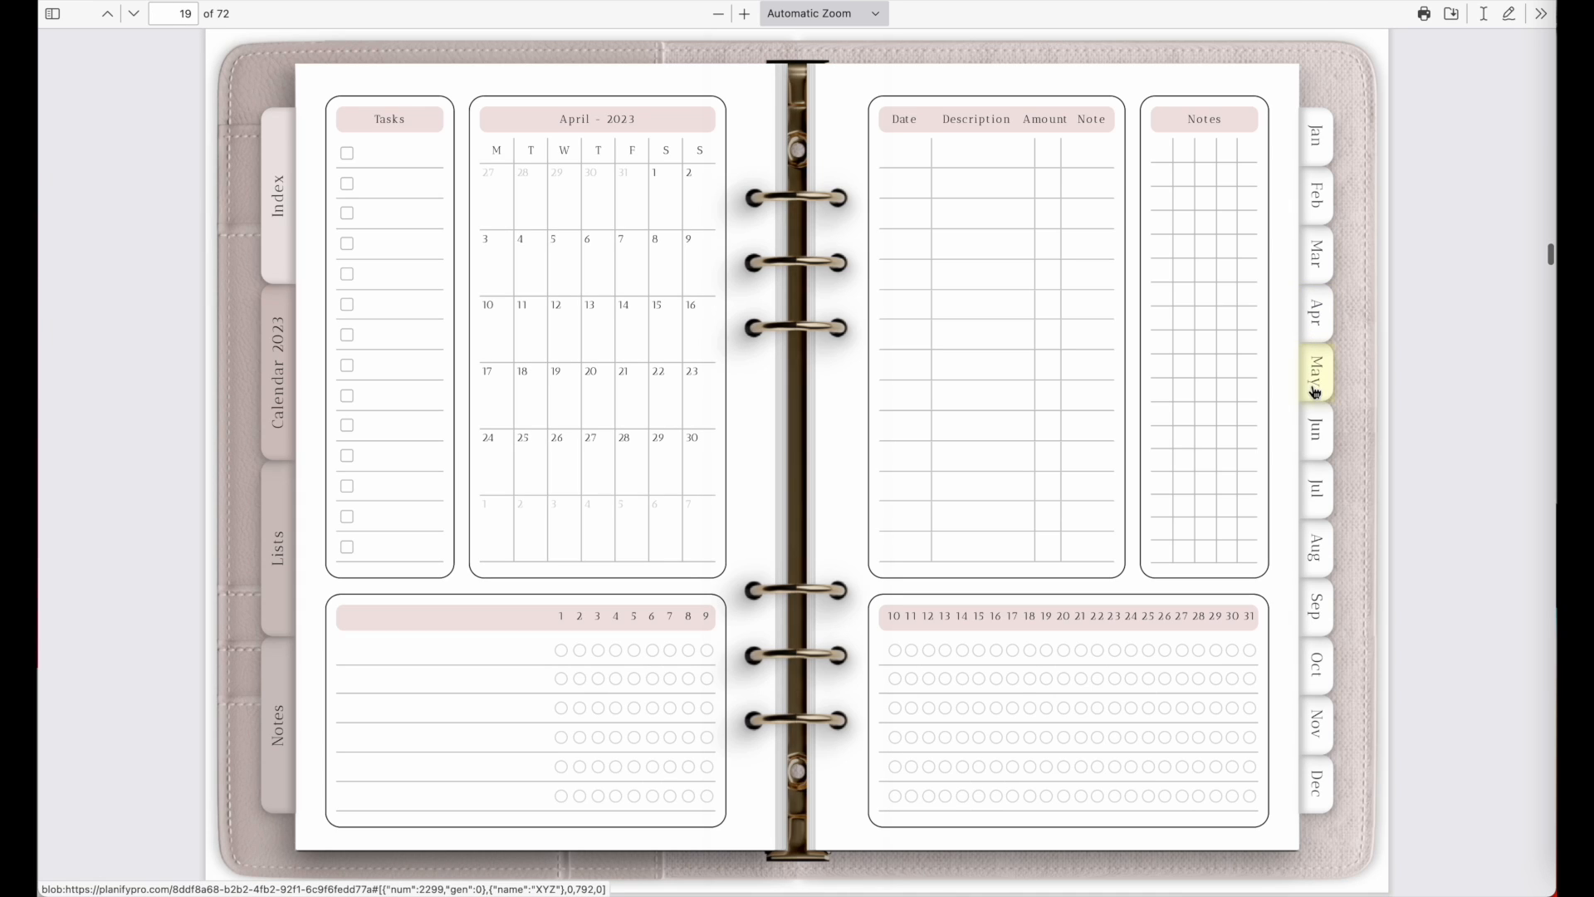
pyautogui.click(1314, 382)
pyautogui.click(1315, 430)
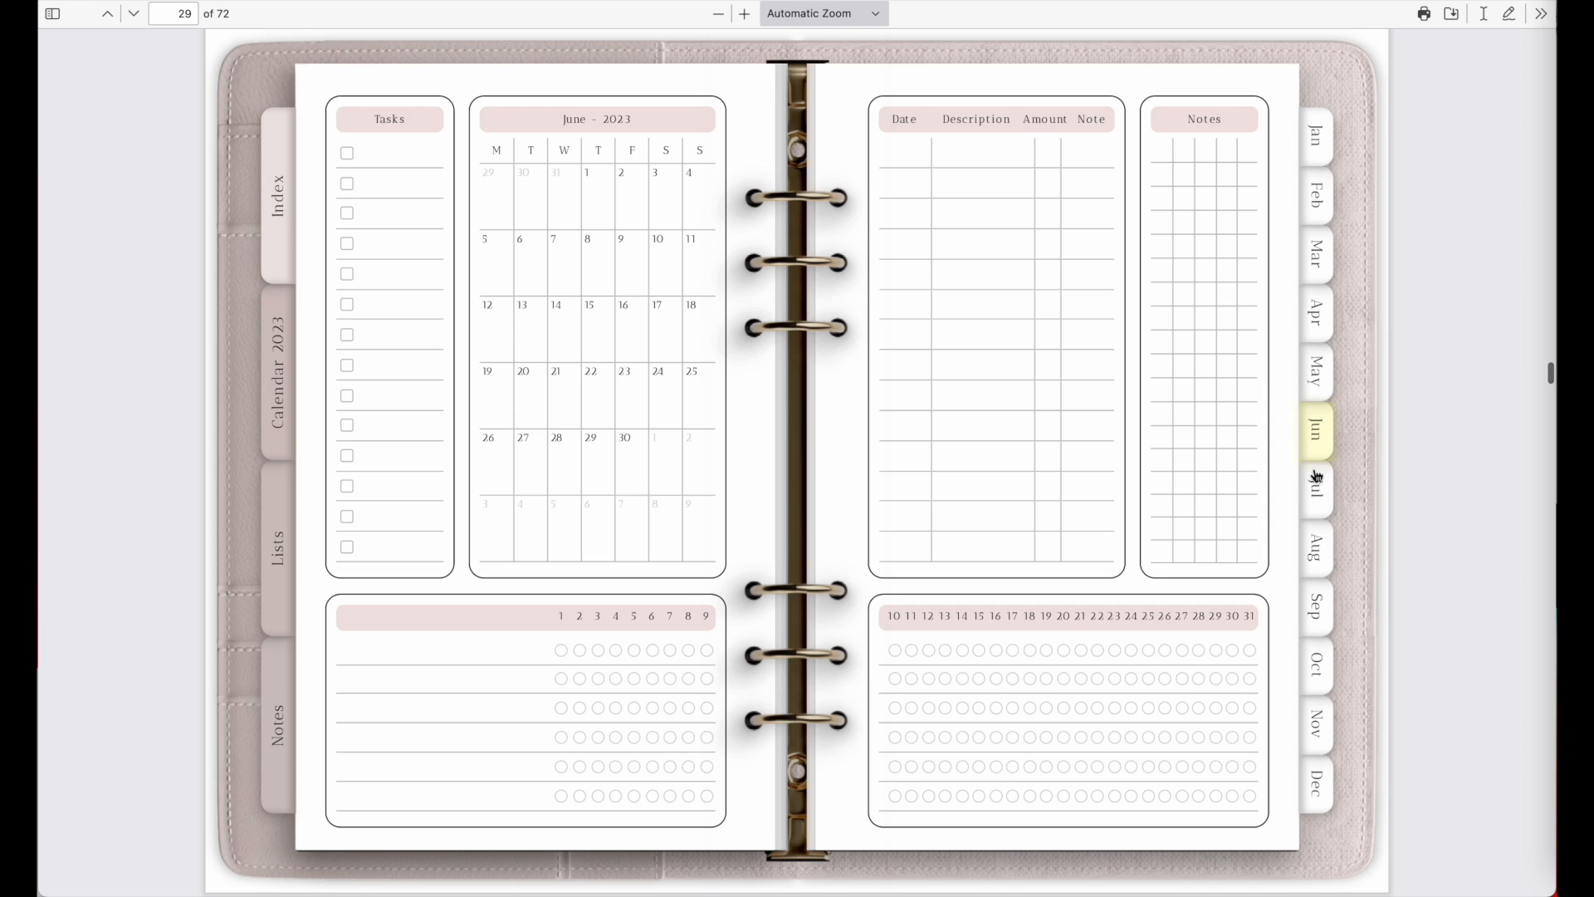
pyautogui.click(1315, 498)
pyautogui.click(1315, 555)
pyautogui.click(1315, 606)
pyautogui.click(1317, 664)
pyautogui.click(1317, 731)
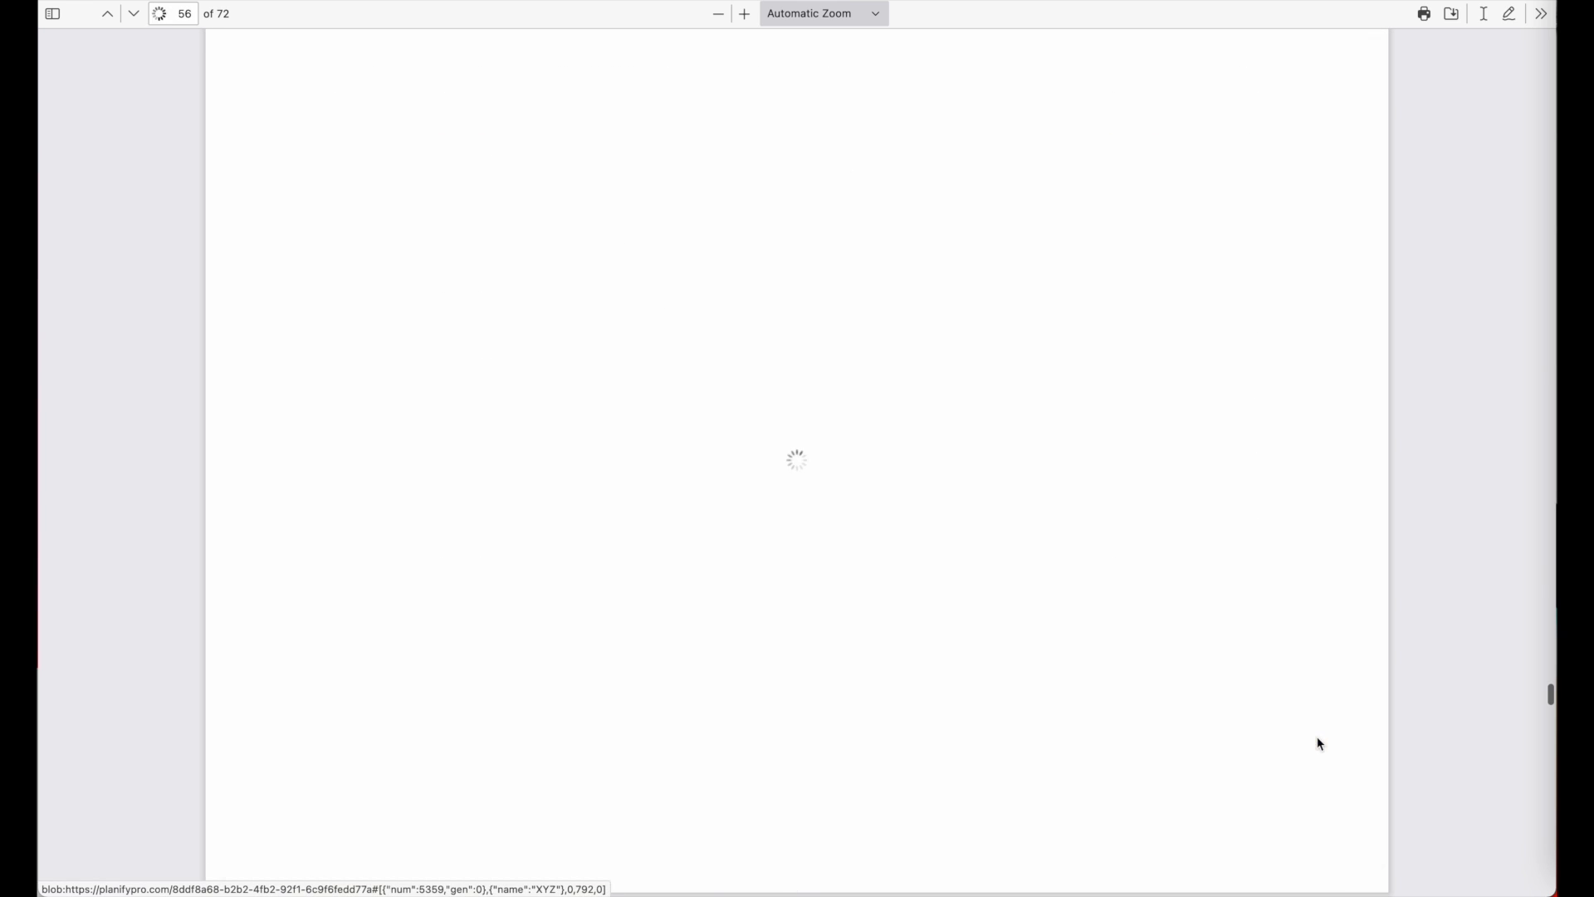
pyautogui.click(1319, 790)
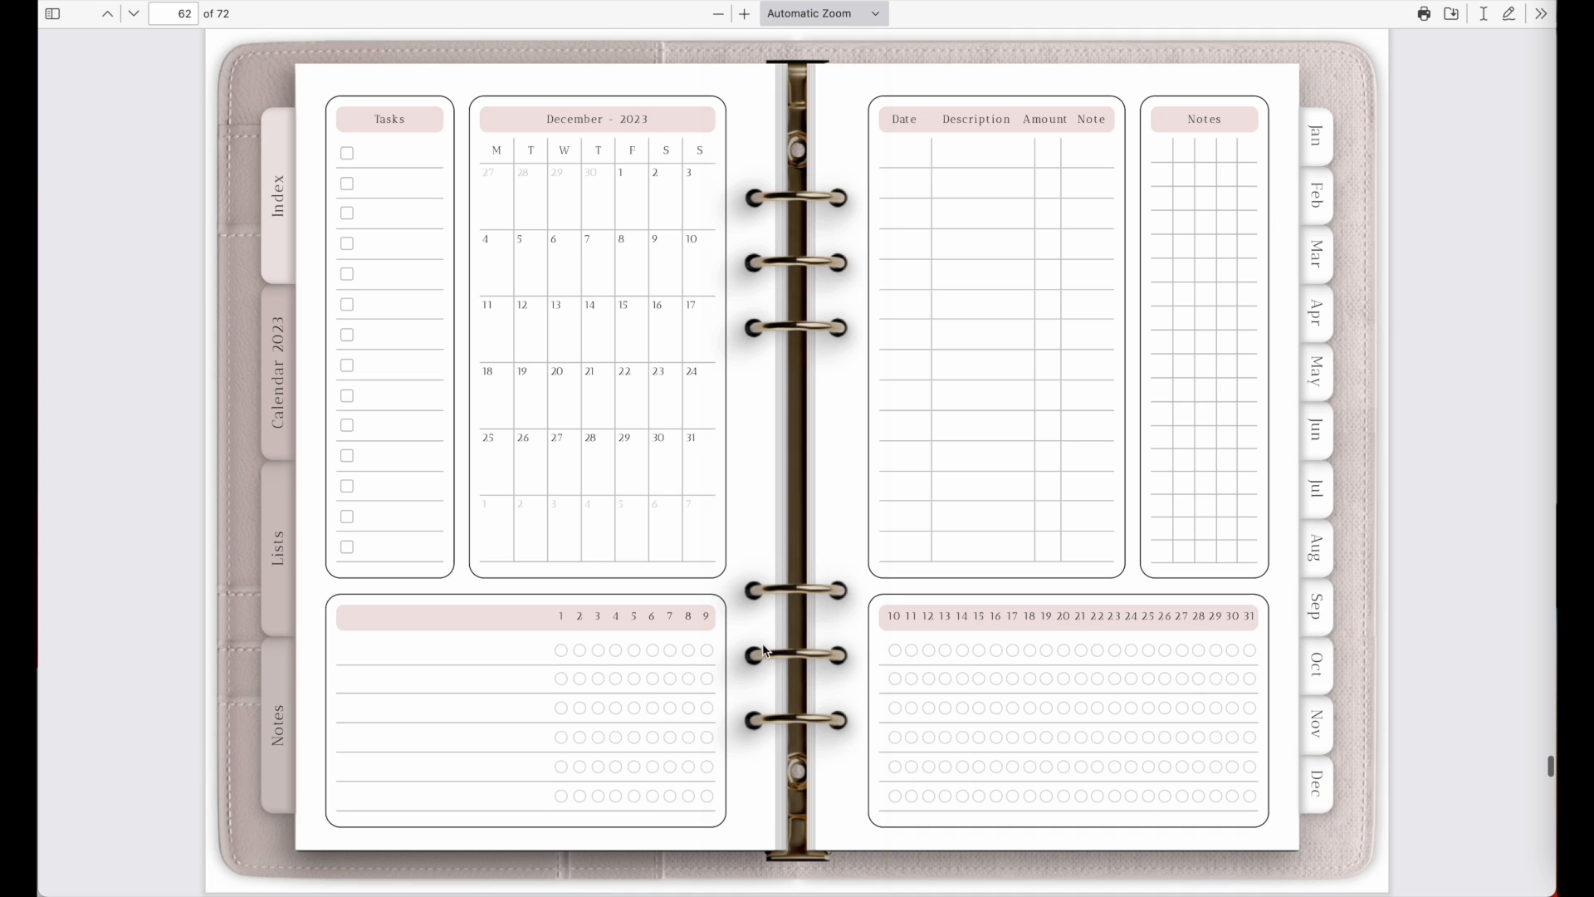
# Step: Test the Index, Calendar 2023, Lists and Notes side tabs in the exported PDF
pyautogui.click(280, 225)
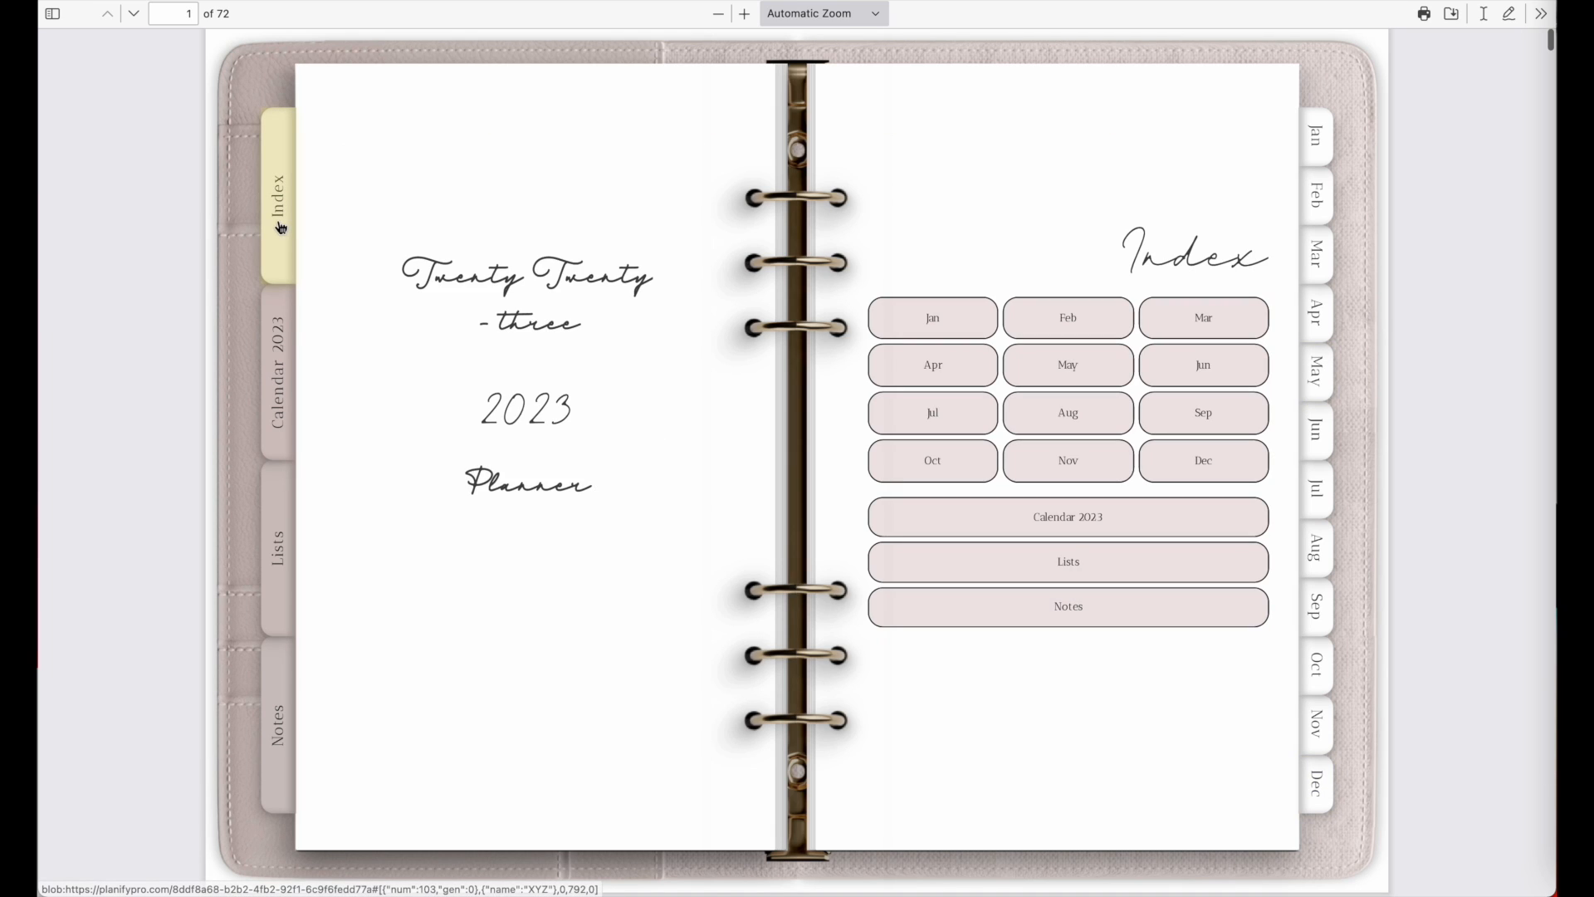
pyautogui.click(280, 409)
pyautogui.click(285, 552)
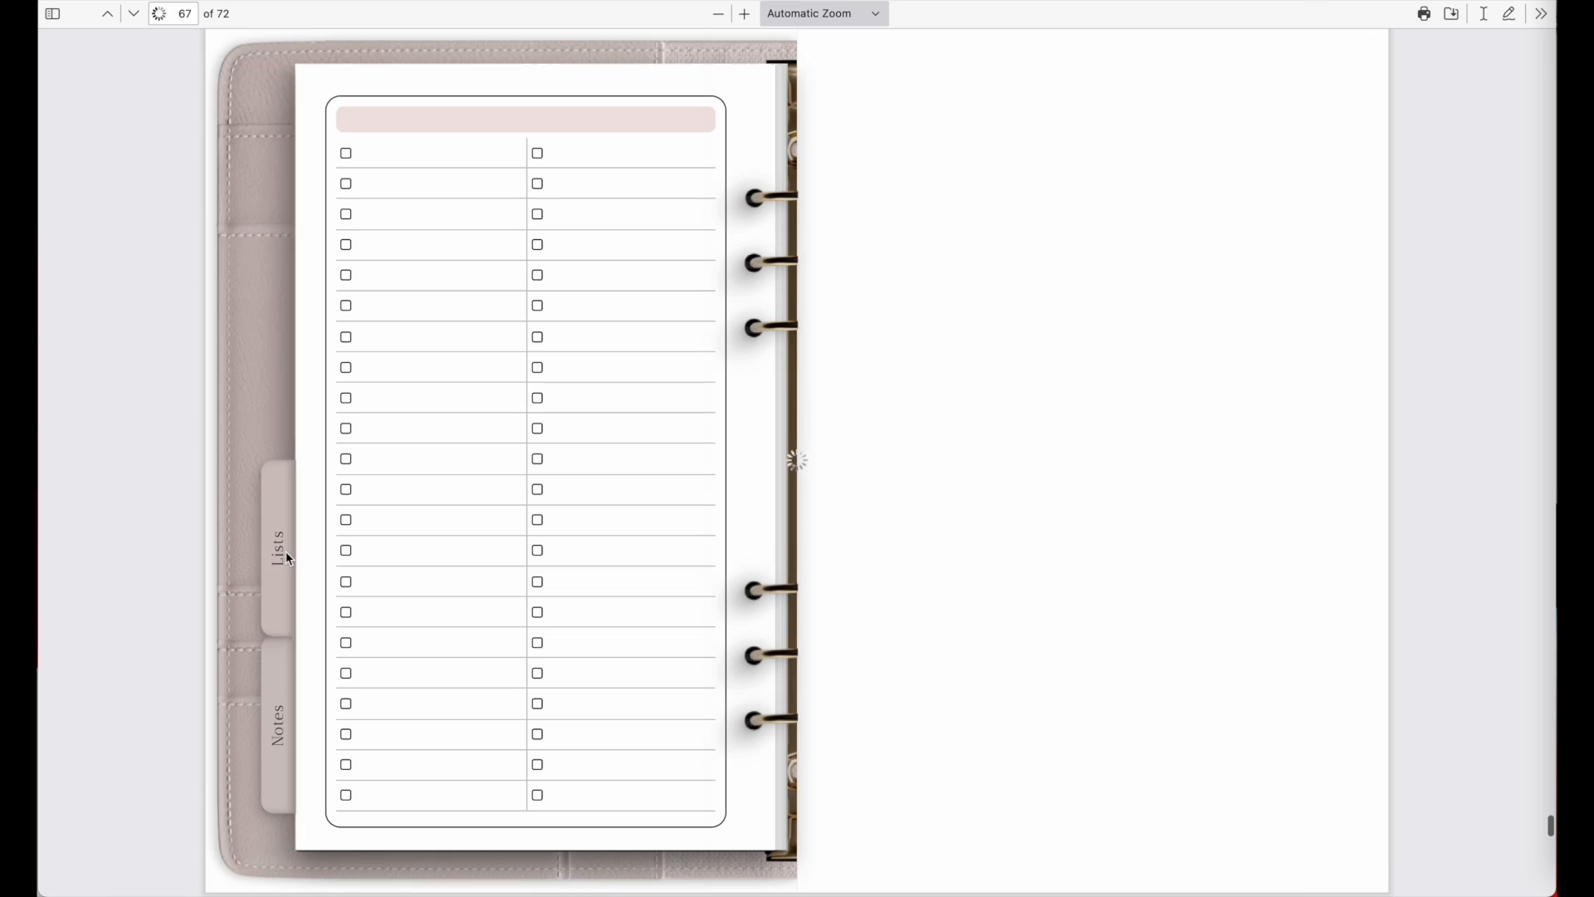
pyautogui.click(277, 701)
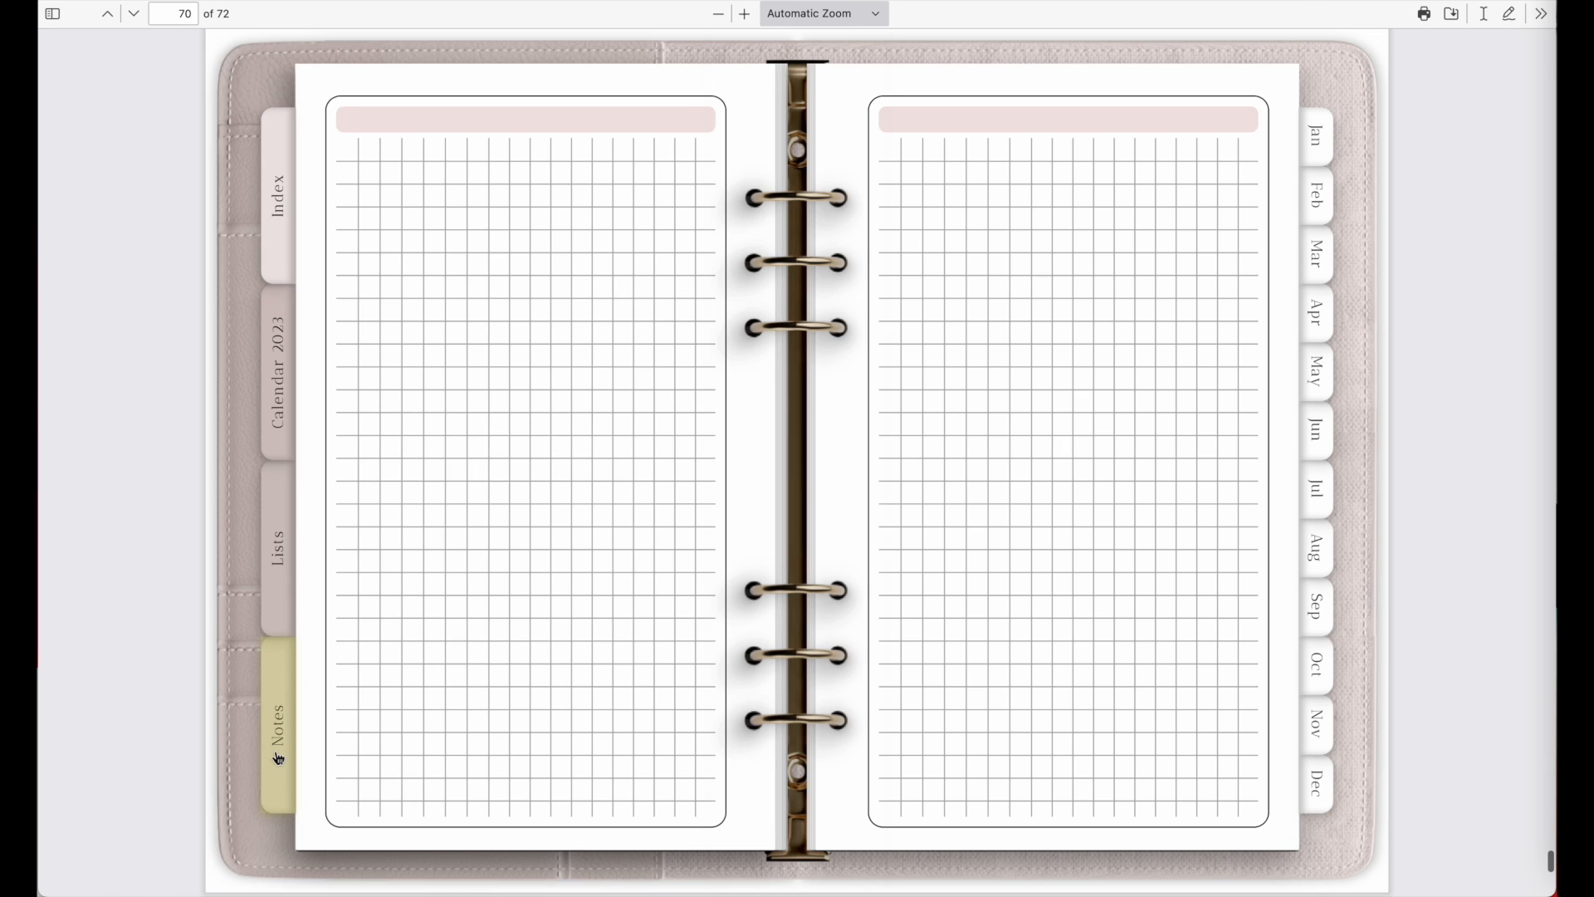
# Step: Go to January through its side tab and review the weekly spreads that follow, continuing into the subsequent months
pyautogui.click(1316, 150)
pyautogui.scroll(-8, 795, 577)
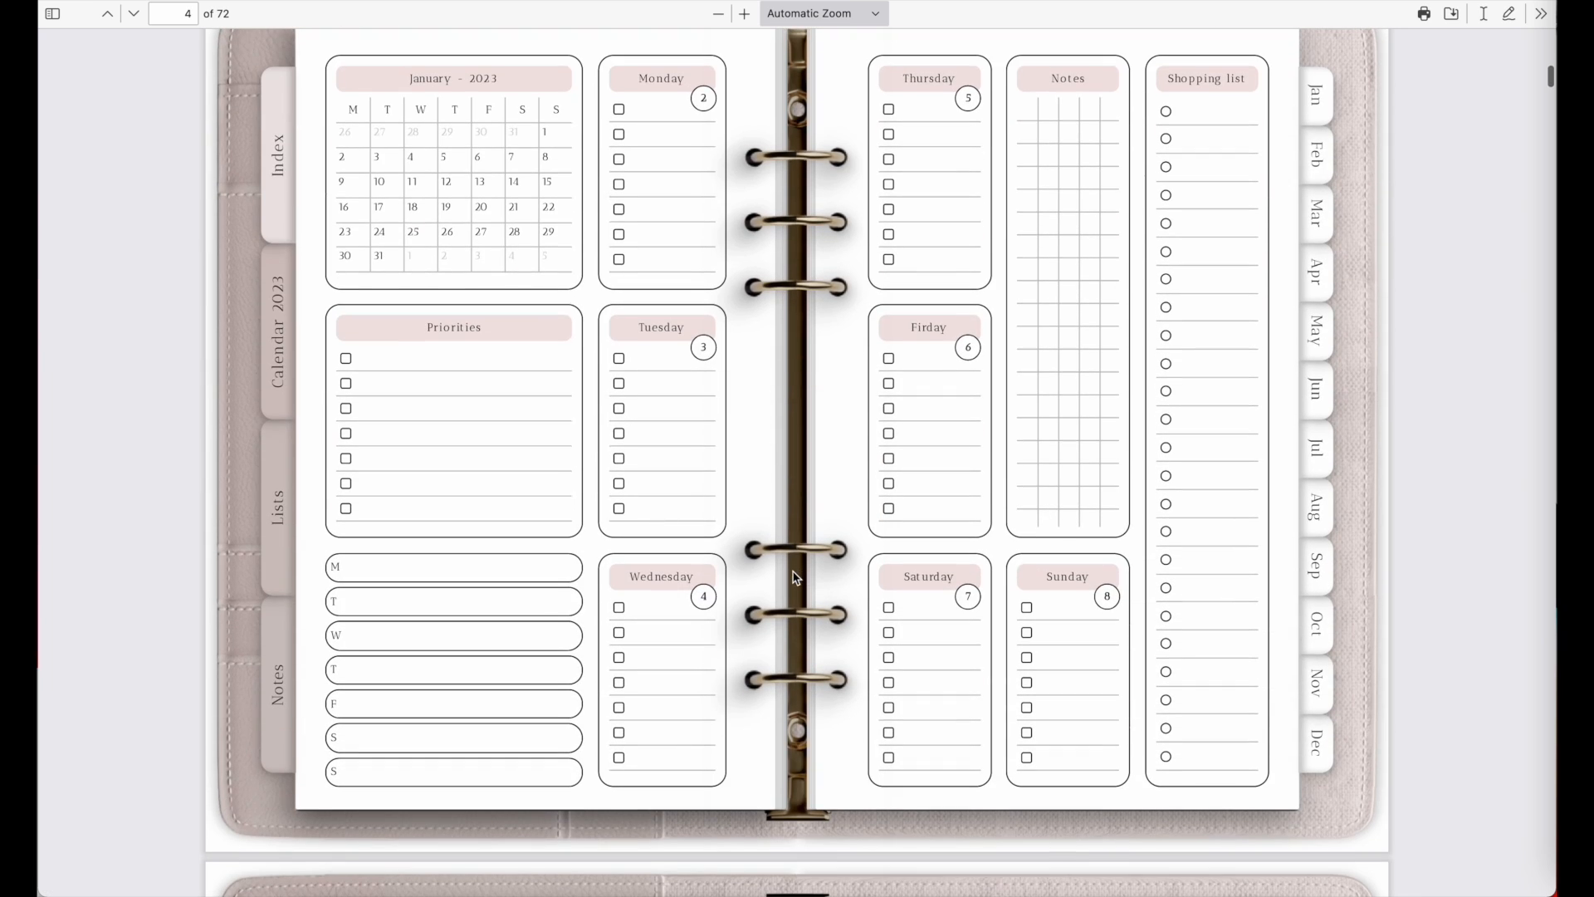
pyautogui.scroll(-16, 795, 577)
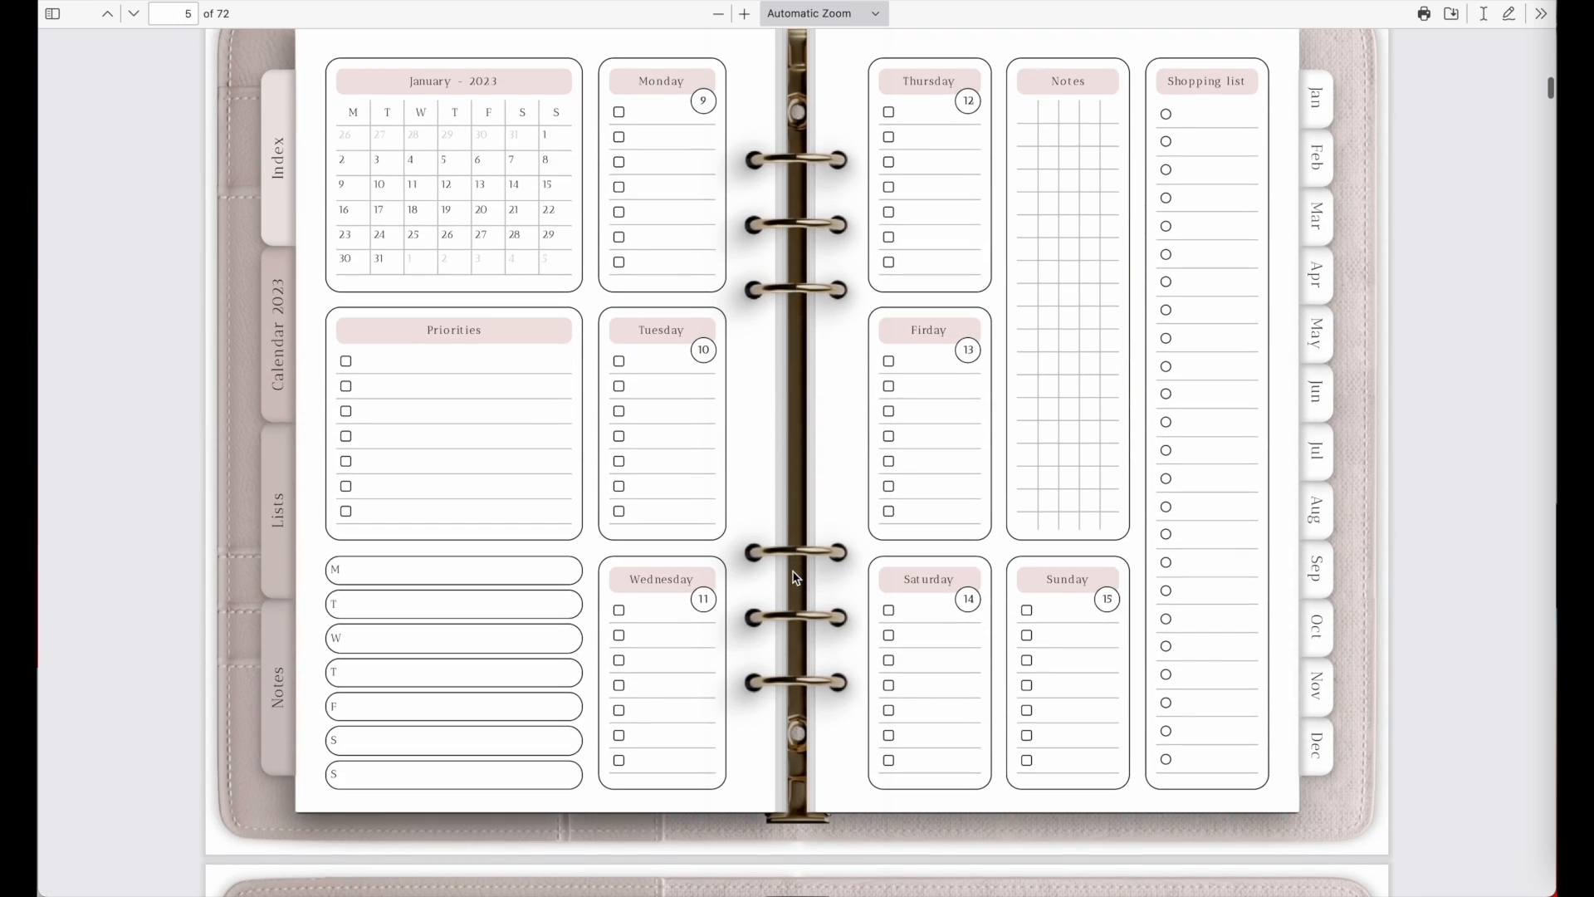
pyautogui.scroll(-15, 794, 577)
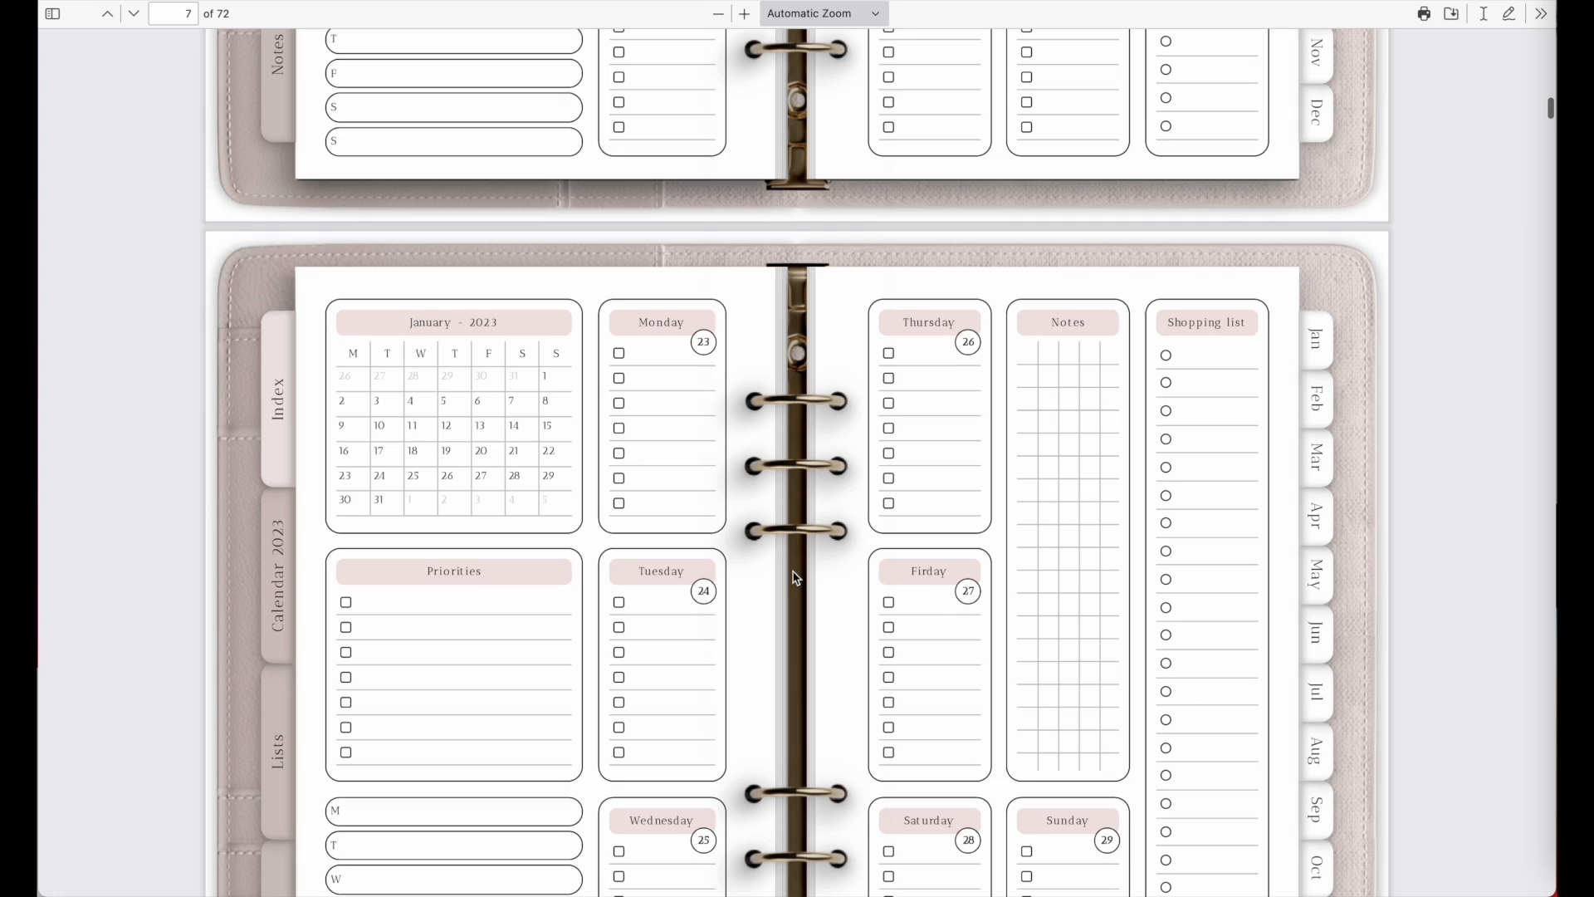
pyautogui.scroll(-7, 795, 577)
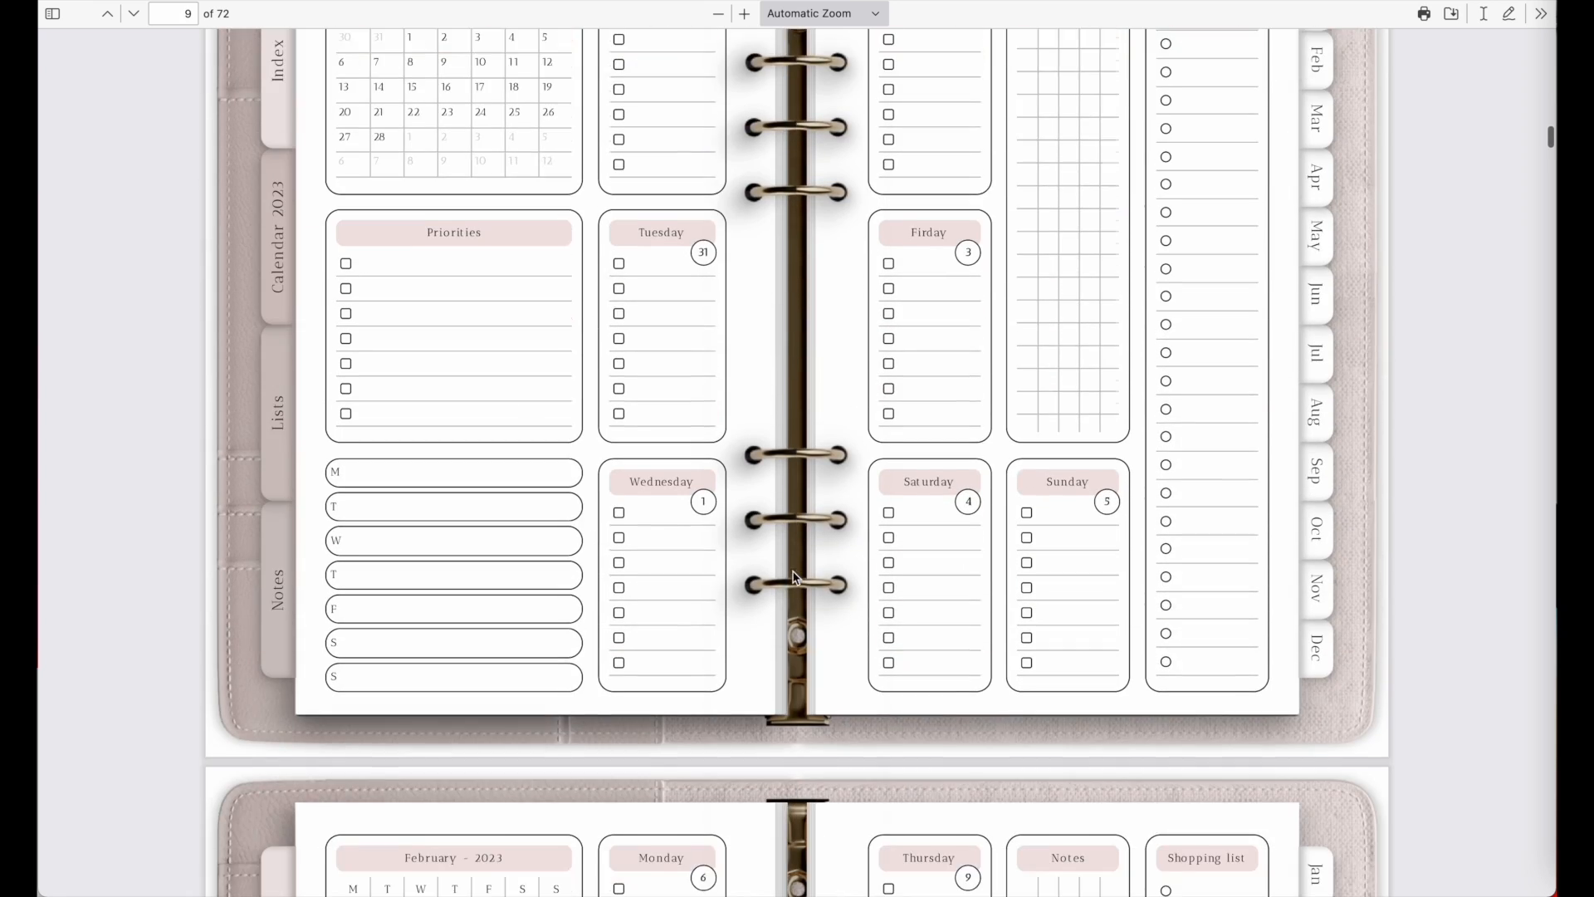
pyautogui.scroll(-8, 1072, 721)
pyautogui.scroll(-7, 1072, 720)
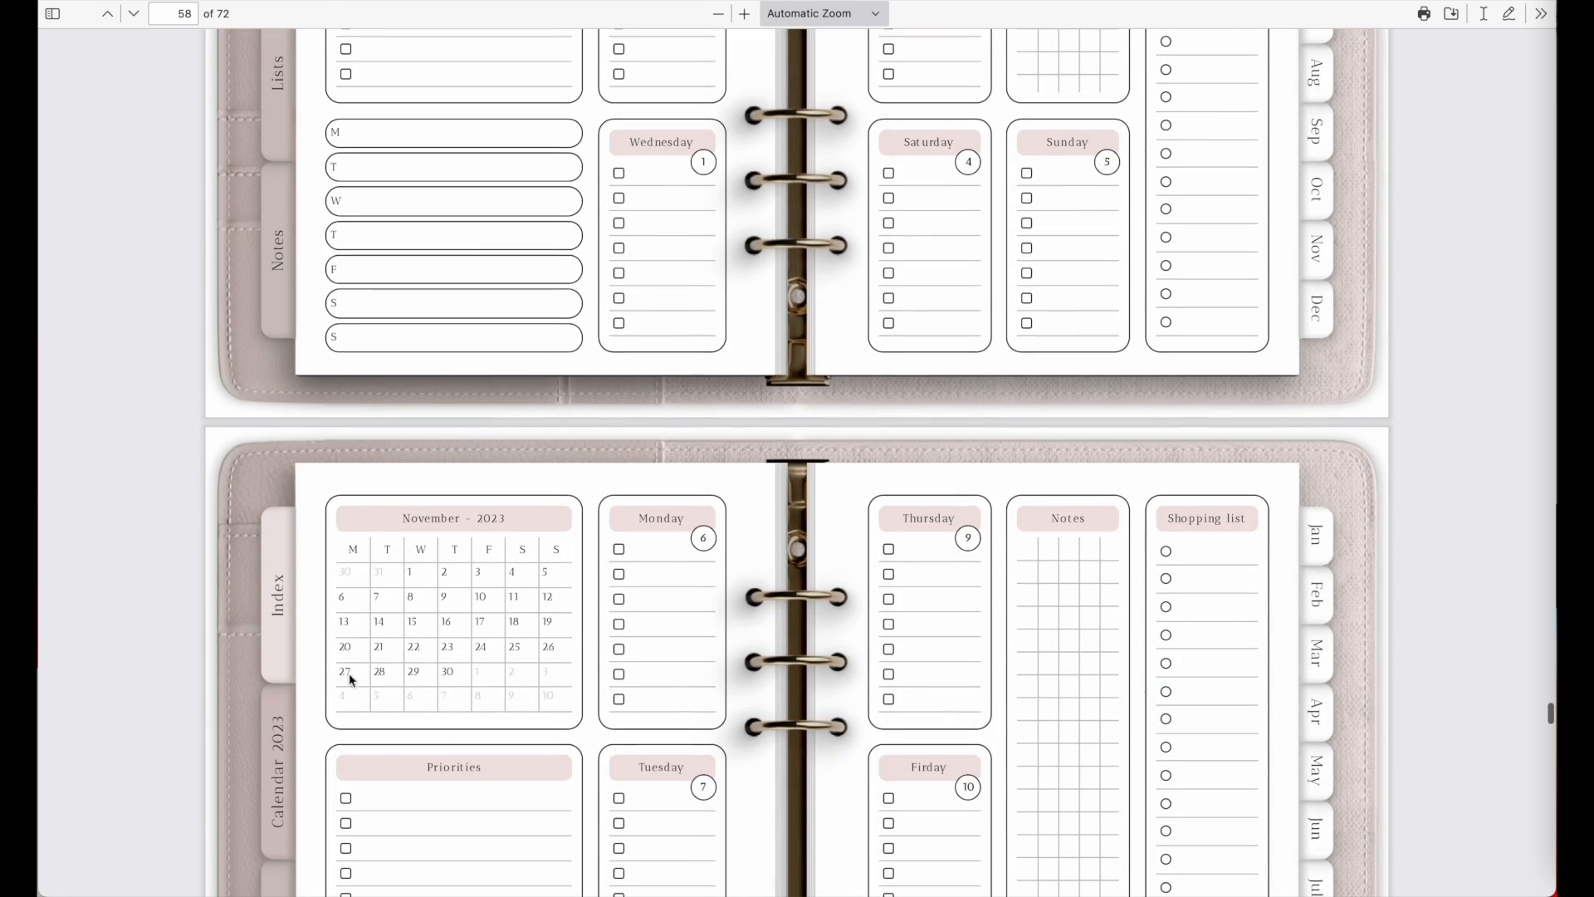
# Step: Test the Jan, Feb and Jun buttons on the Index page, returning to the Index after each one
pyautogui.click(289, 624)
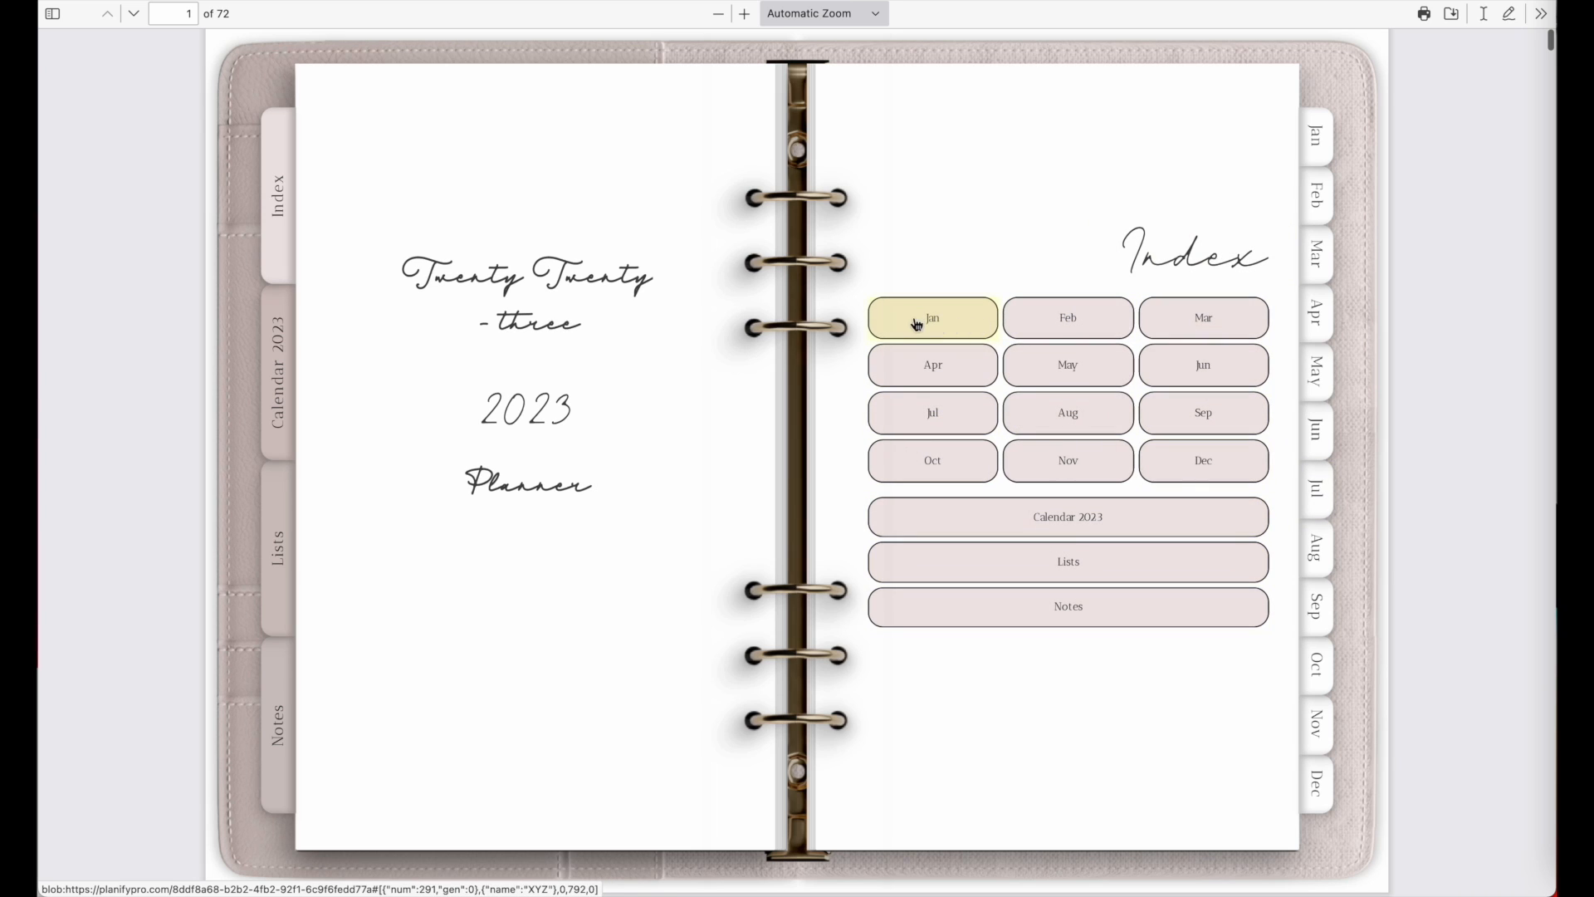
pyautogui.click(960, 328)
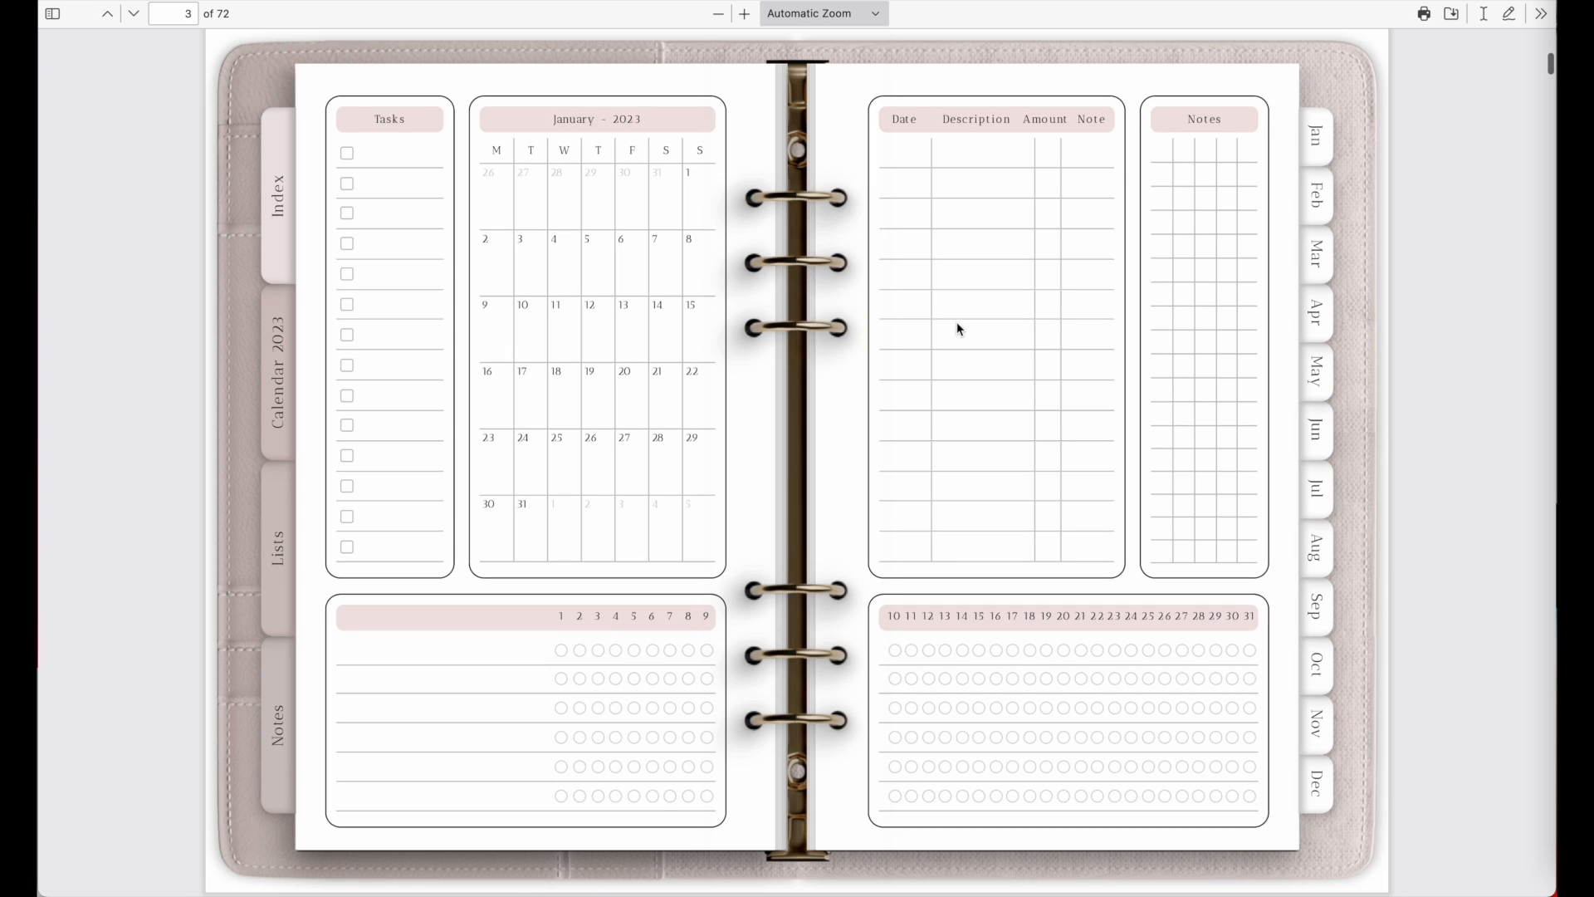
pyautogui.click(311, 202)
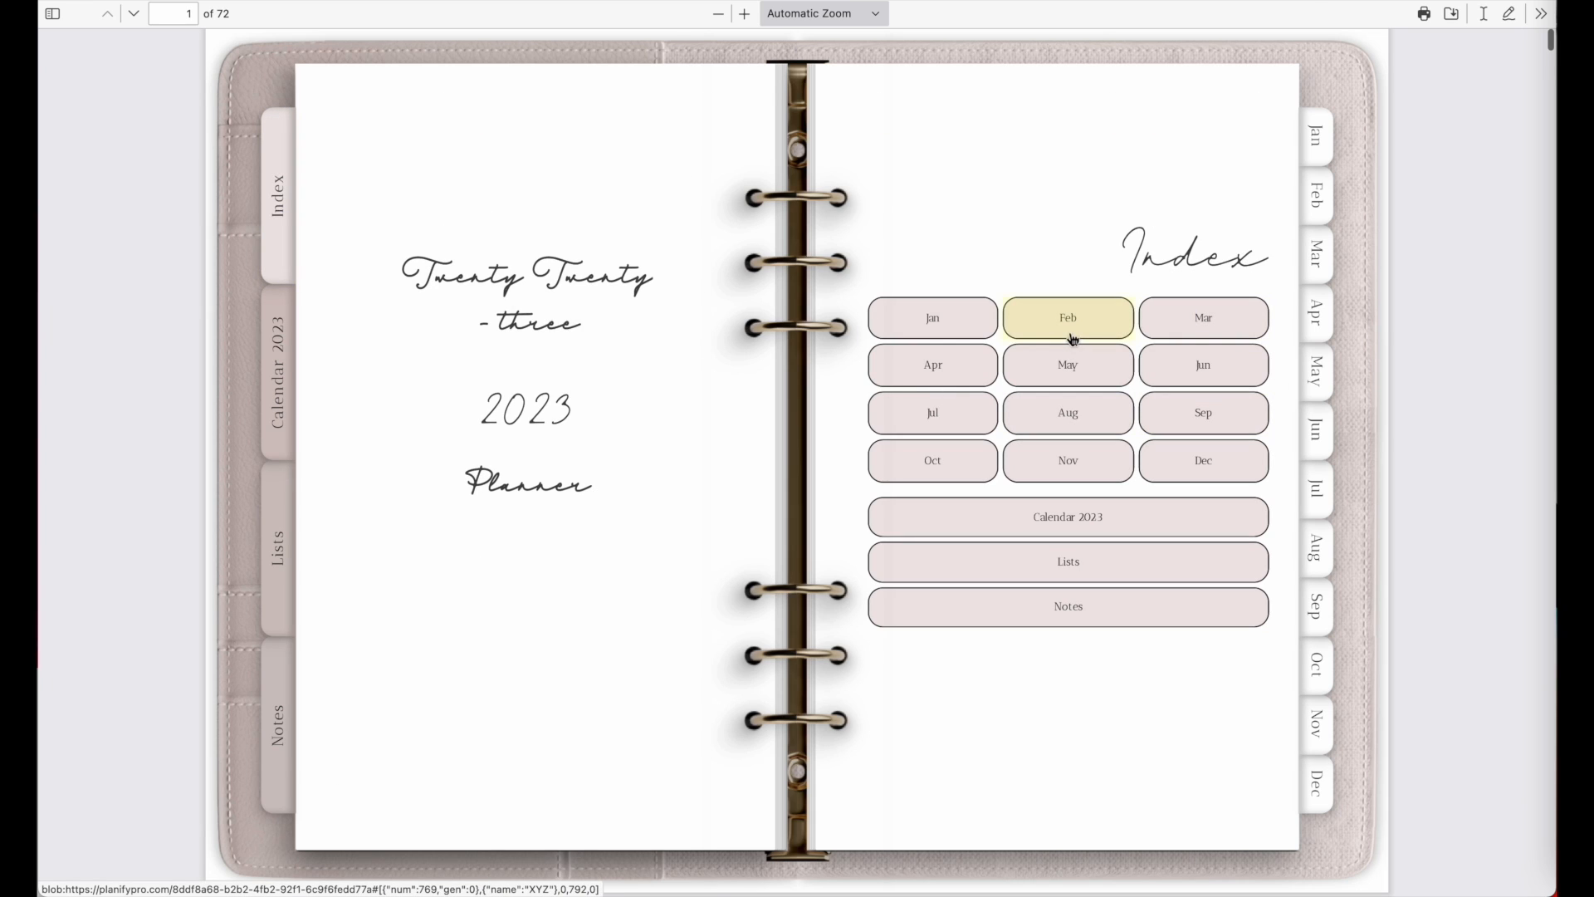
pyautogui.click(1072, 339)
pyautogui.click(277, 202)
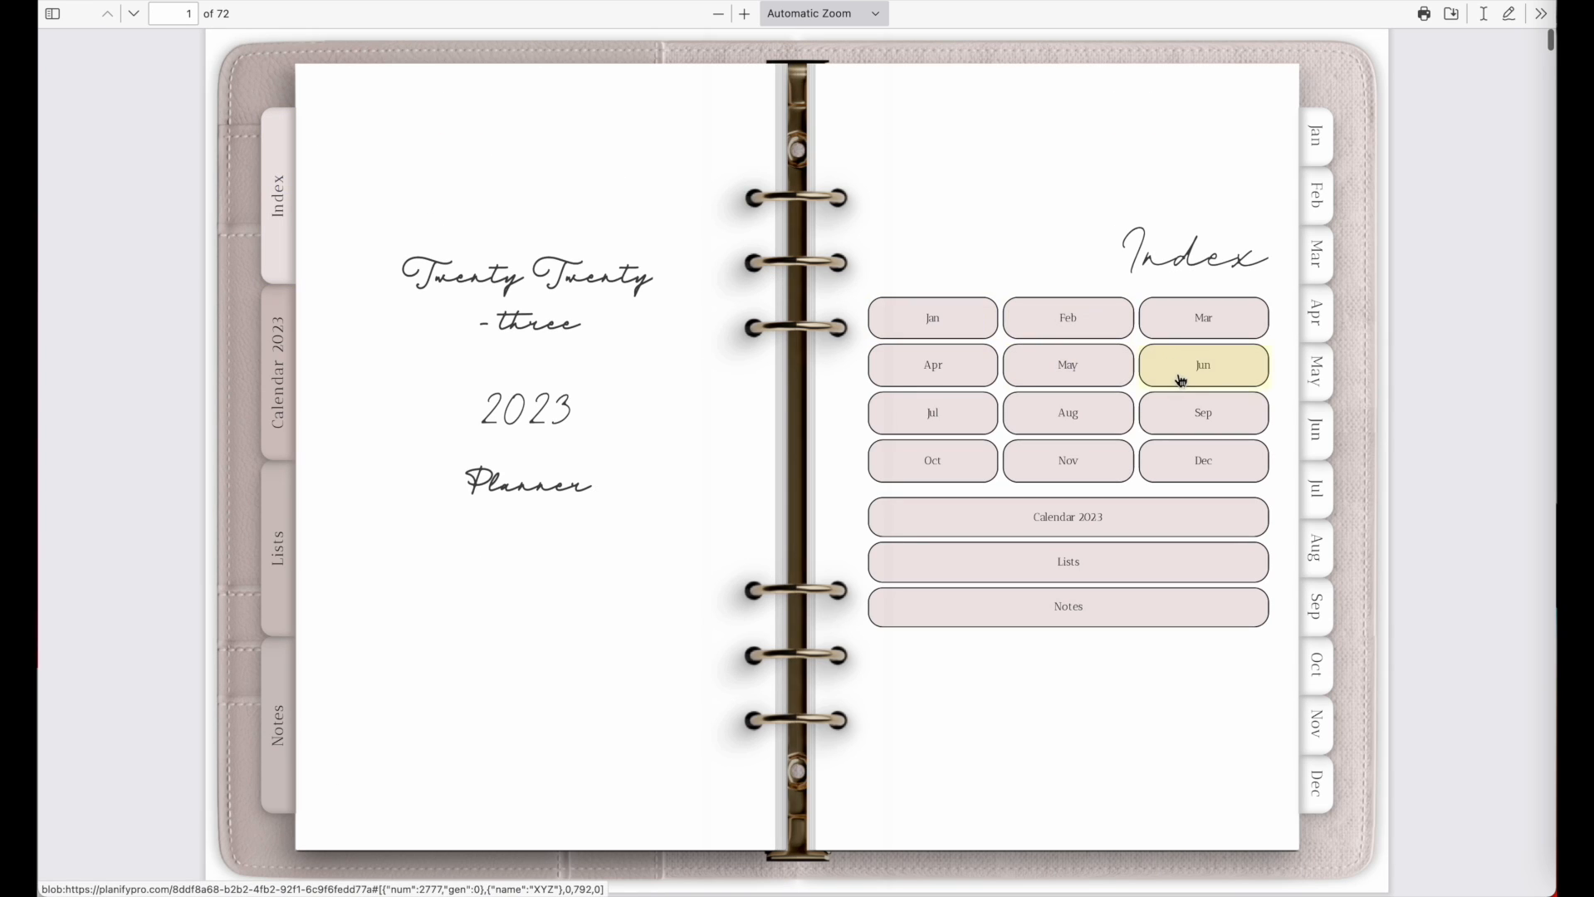
pyautogui.click(1180, 379)
pyautogui.click(278, 191)
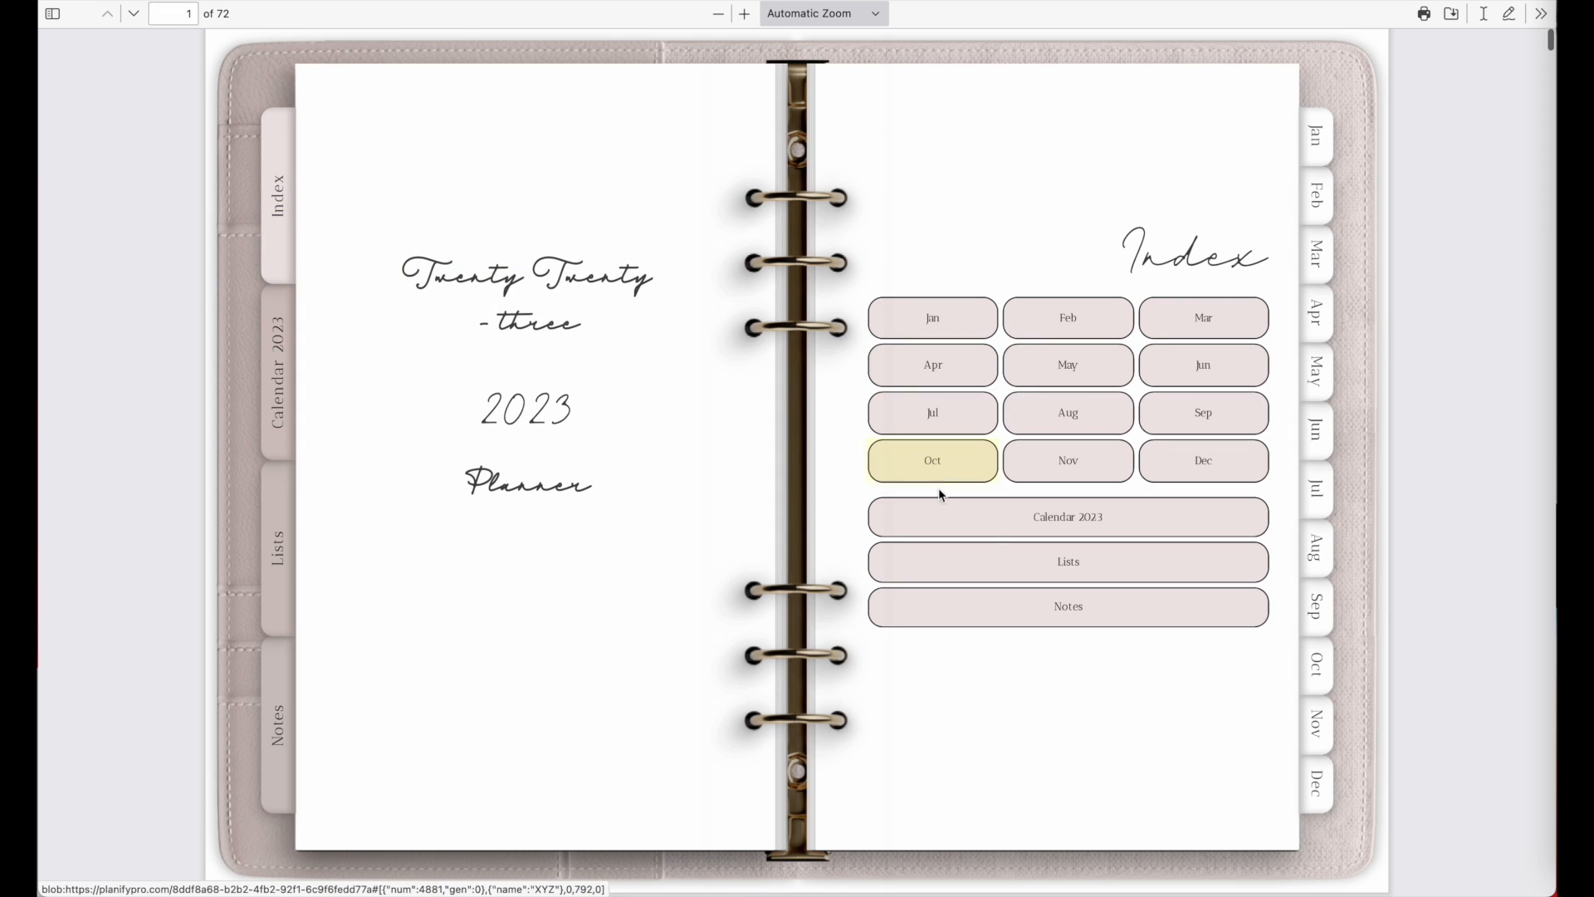
# Step: Test the Calendar 2023, Lists and Notes buttons on the Index page, returning to the Index after each one
pyautogui.click(1038, 527)
pyautogui.click(287, 200)
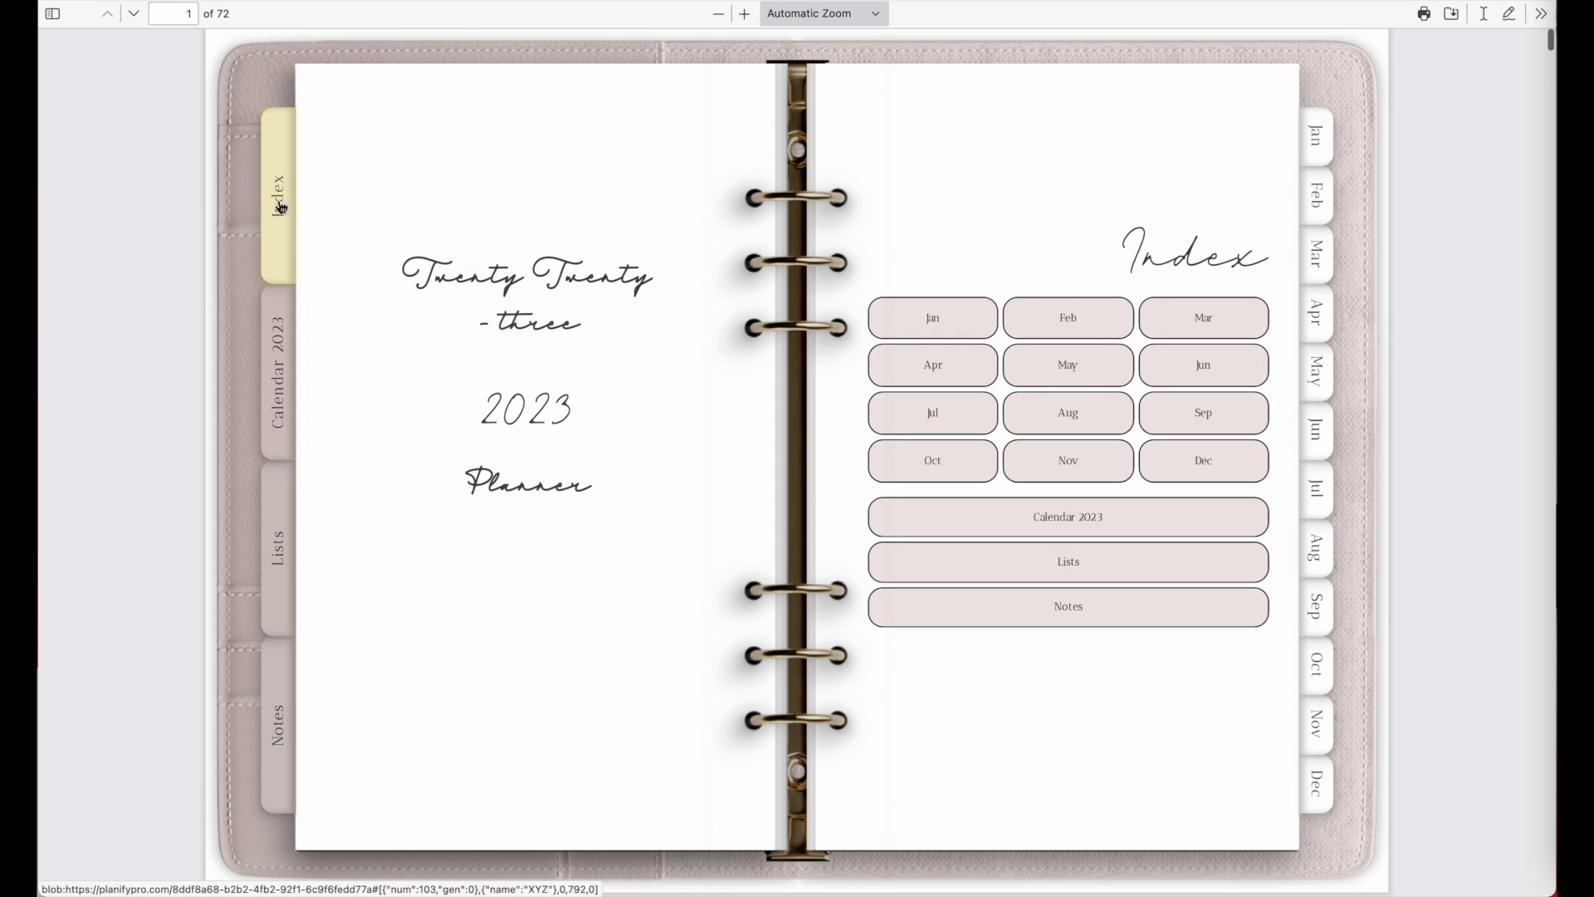
pyautogui.click(1039, 571)
pyautogui.click(277, 205)
pyautogui.click(1117, 614)
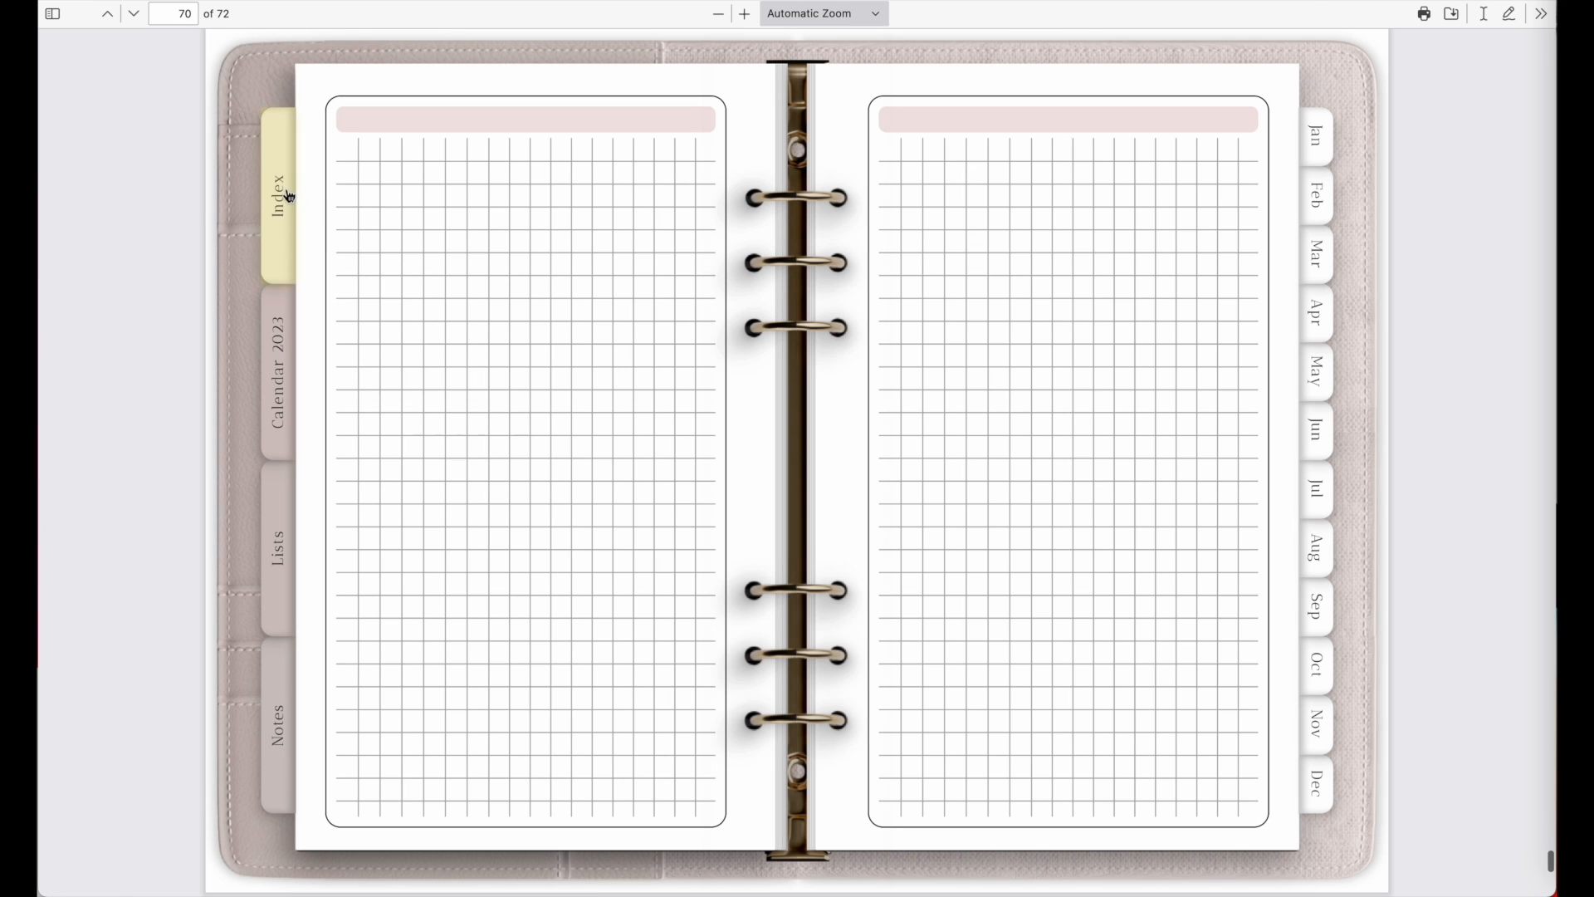
pyautogui.click(289, 196)
pyautogui.scroll(1, 1193, 680)
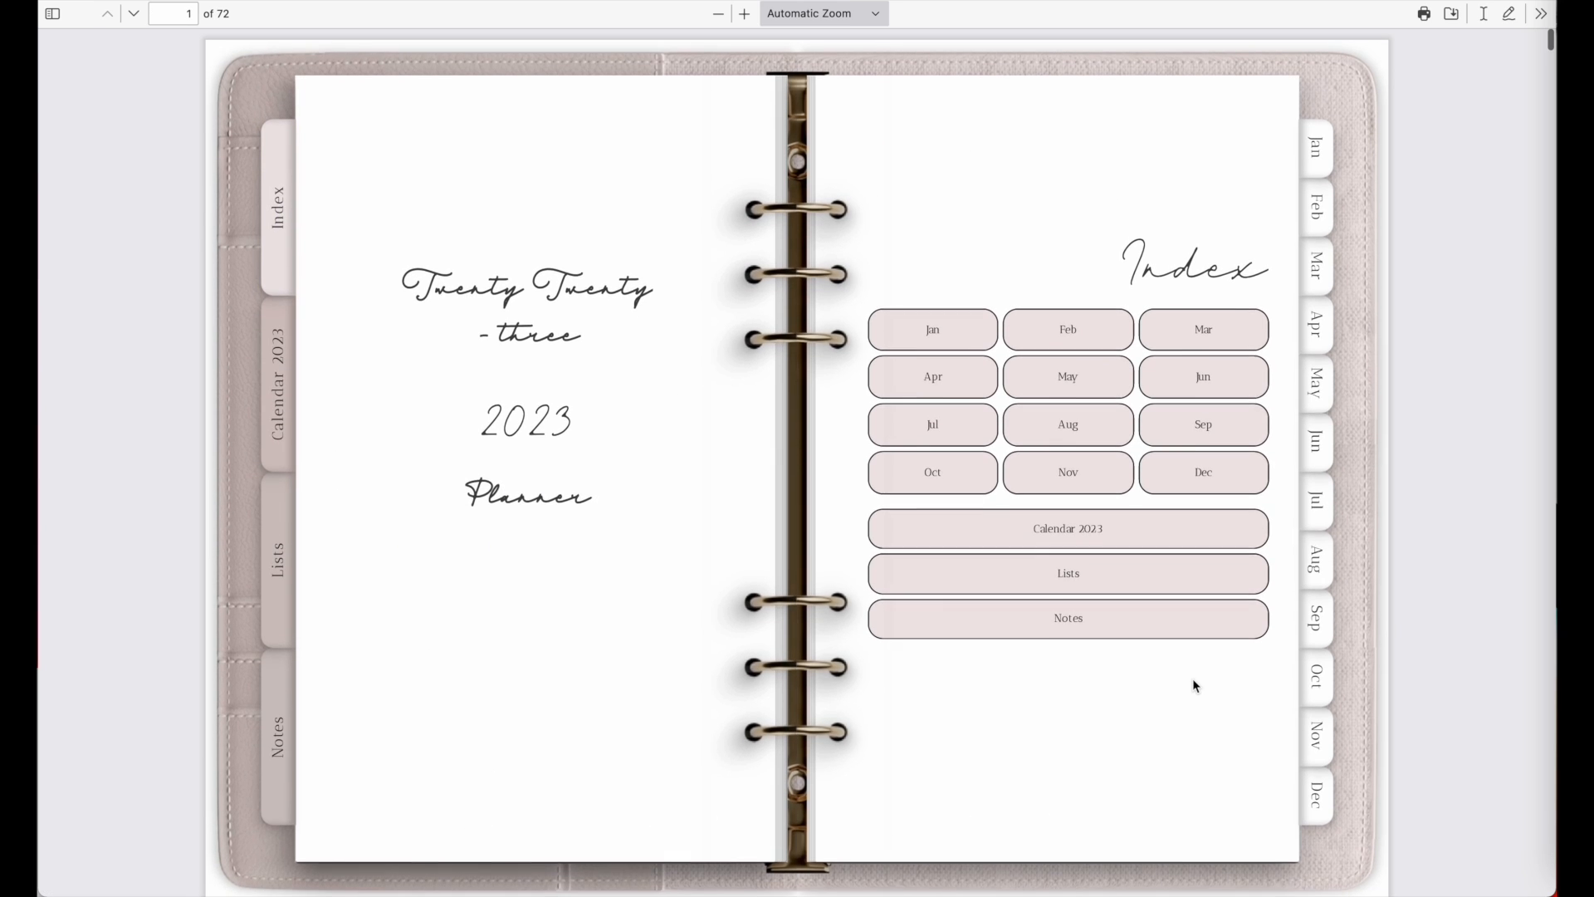